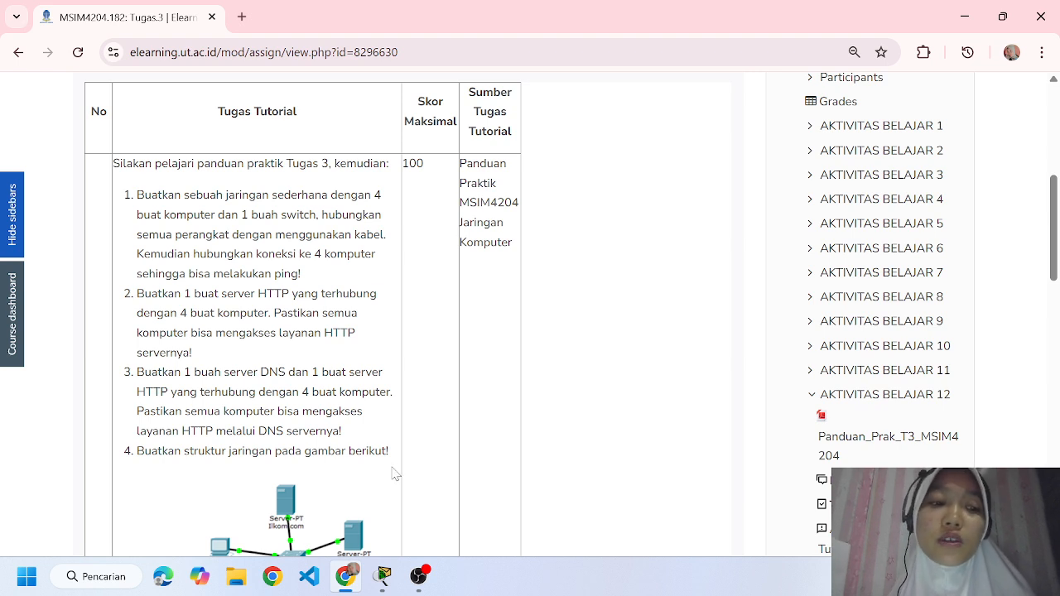
Examine the Tugas 3 assignment's four network-building tasks, the topology diagram and the ping and web browser test instructions.
scroll(397, 473, "down", 2)
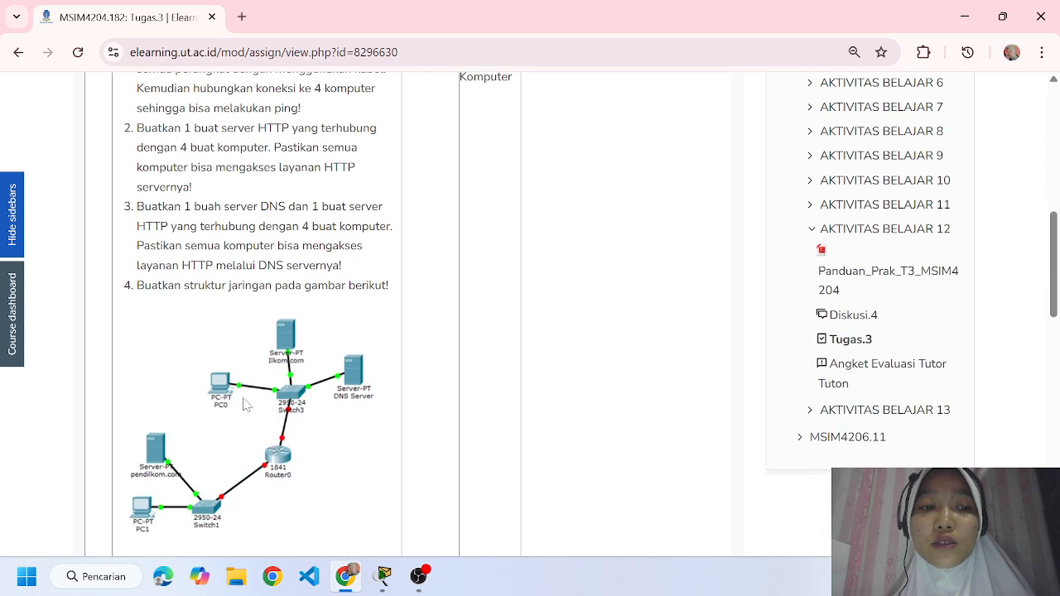
scroll(245, 399, "down", 3)
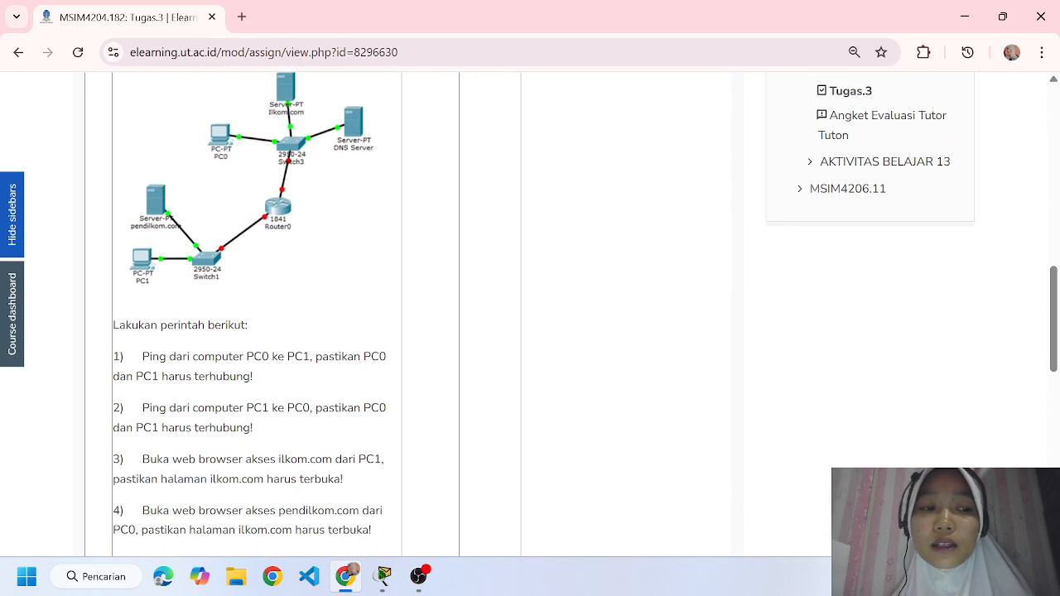
scroll(263, 418, "down", 1)
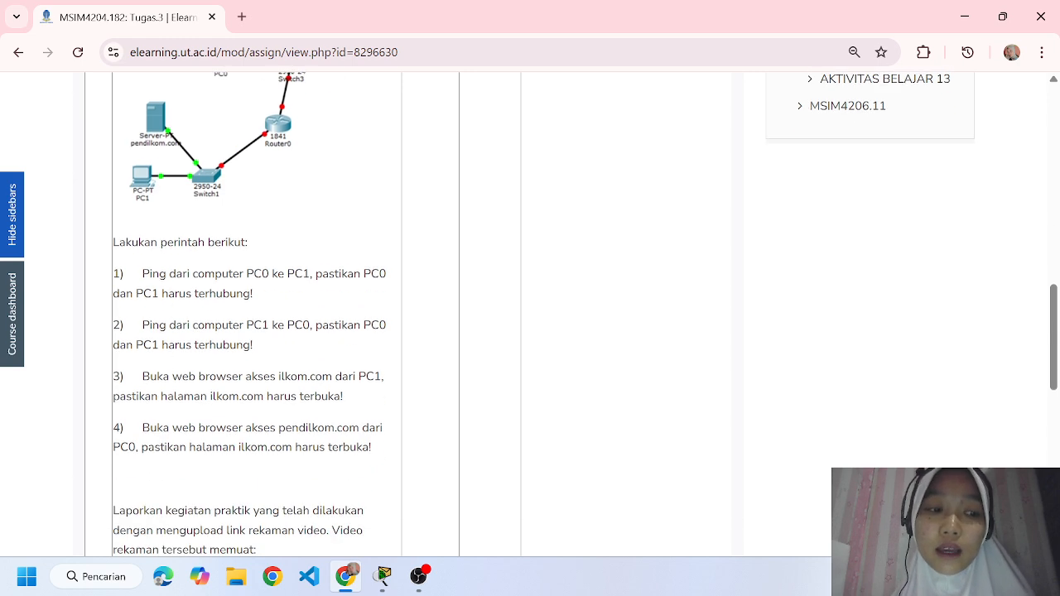
scroll(265, 422, "up", 1)
scroll(270, 430, "up", 5)
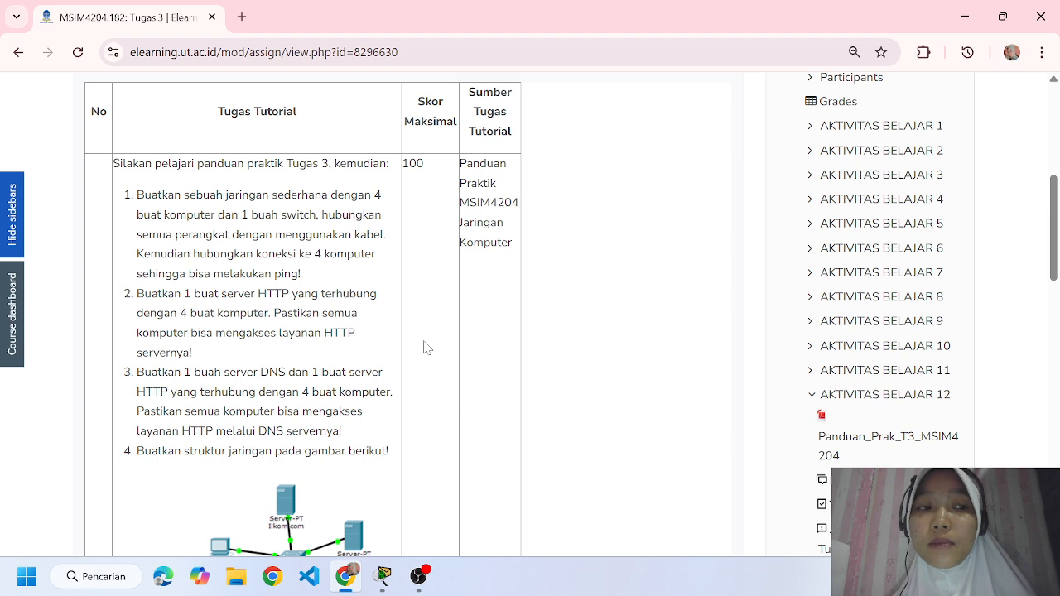
left_click(384, 577)
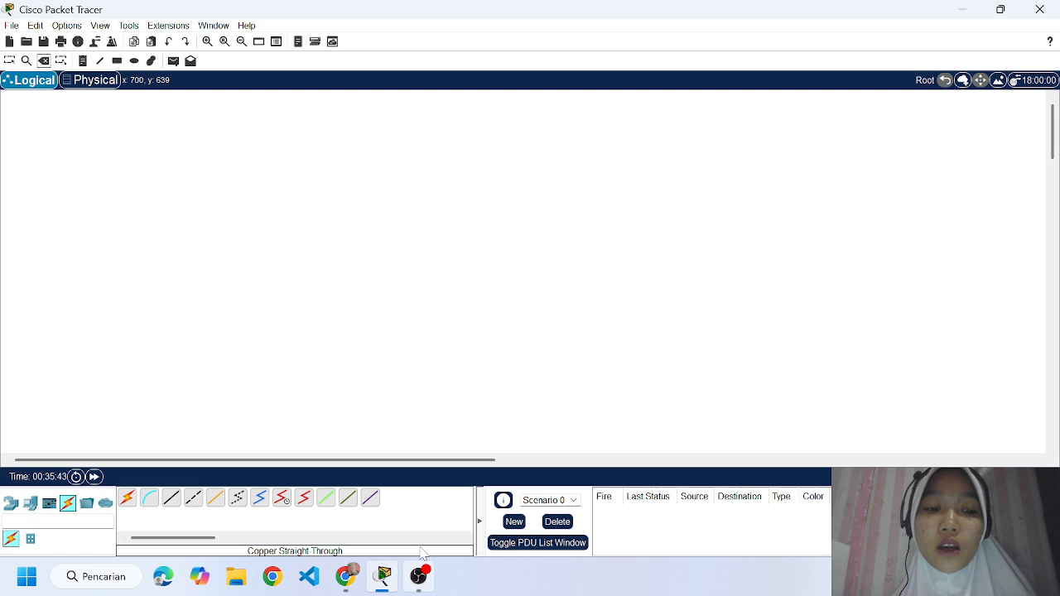
left_click(346, 576)
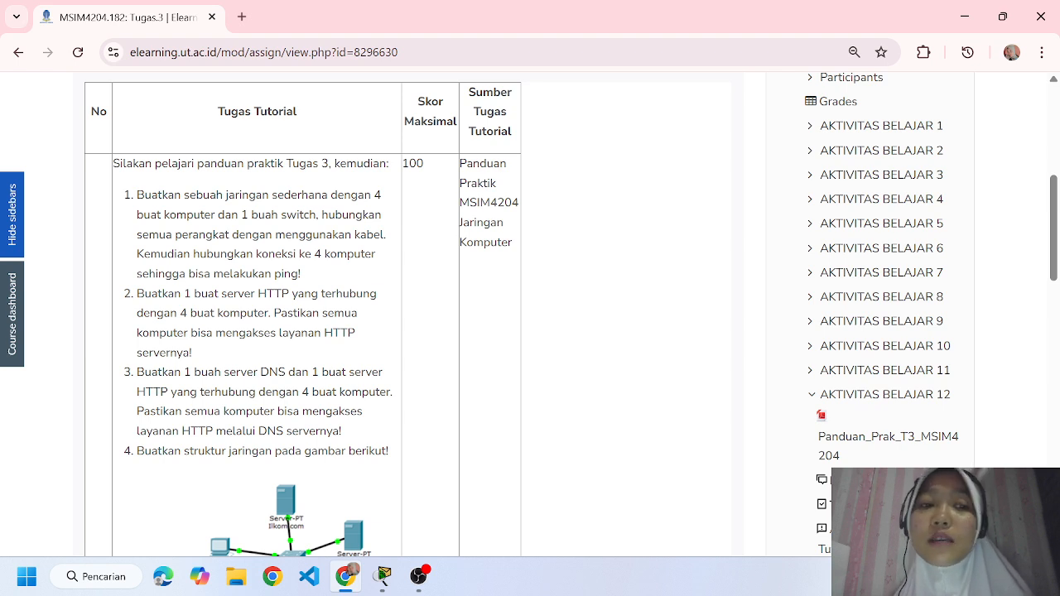
Switch to Cisco Packet Tracer and place a 2960 switch in the upper middle of the logical workspace.
left_click(383, 575)
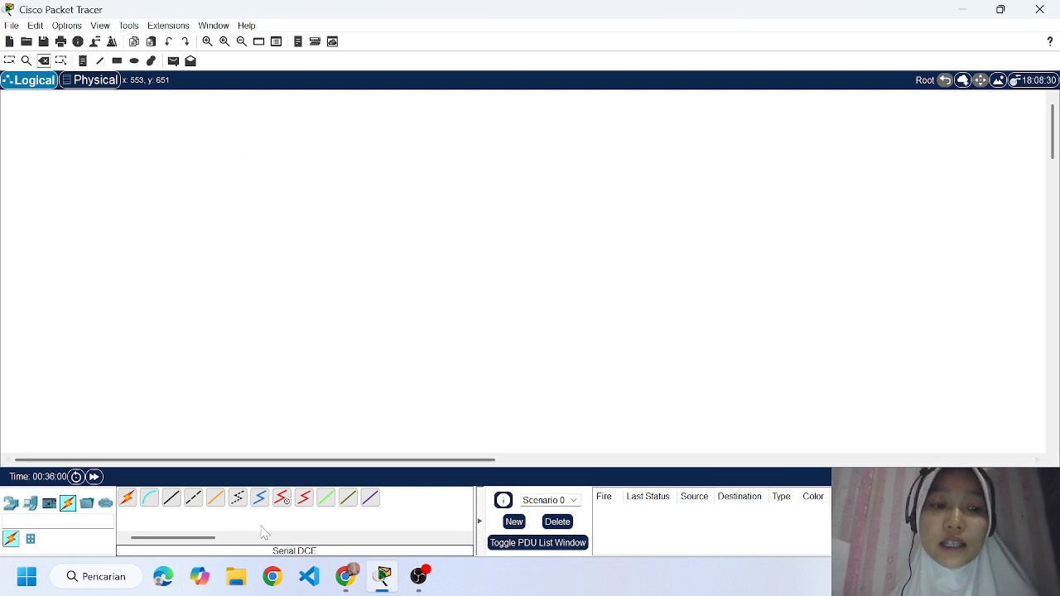
left_click(30, 502)
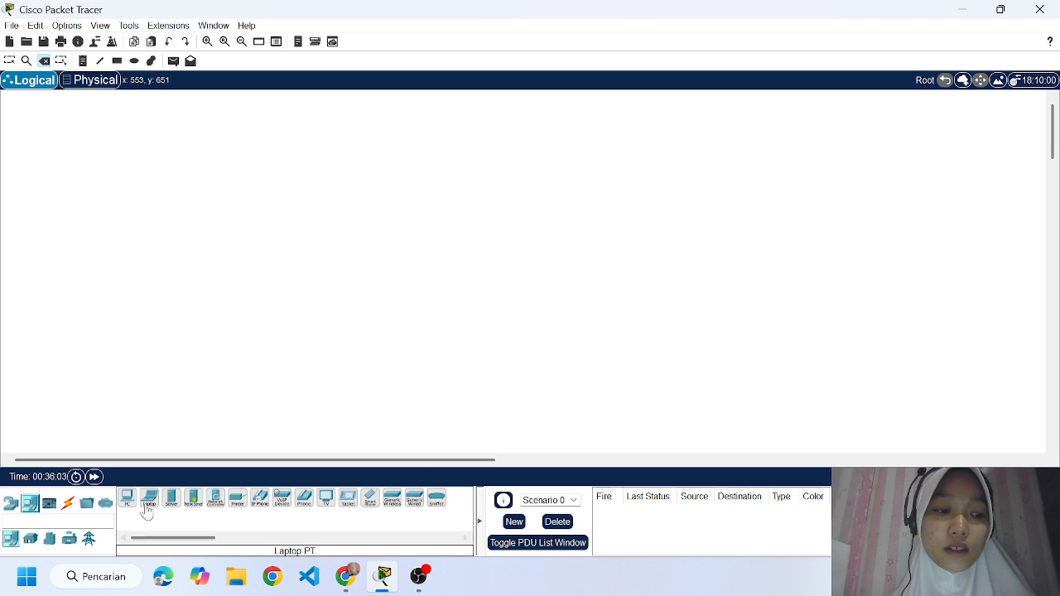
left_click(87, 504)
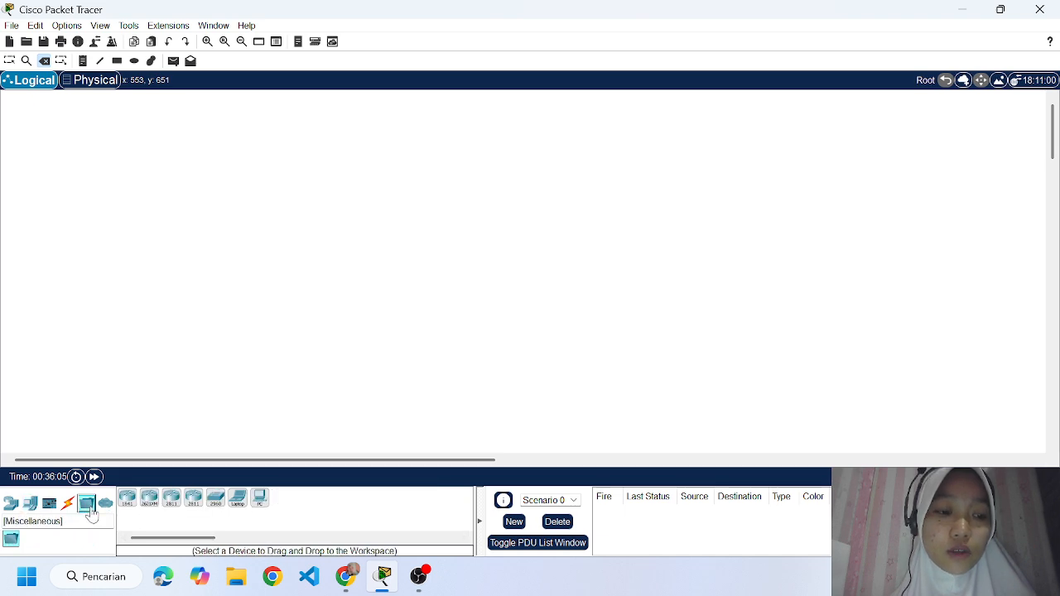
left_click(215, 499)
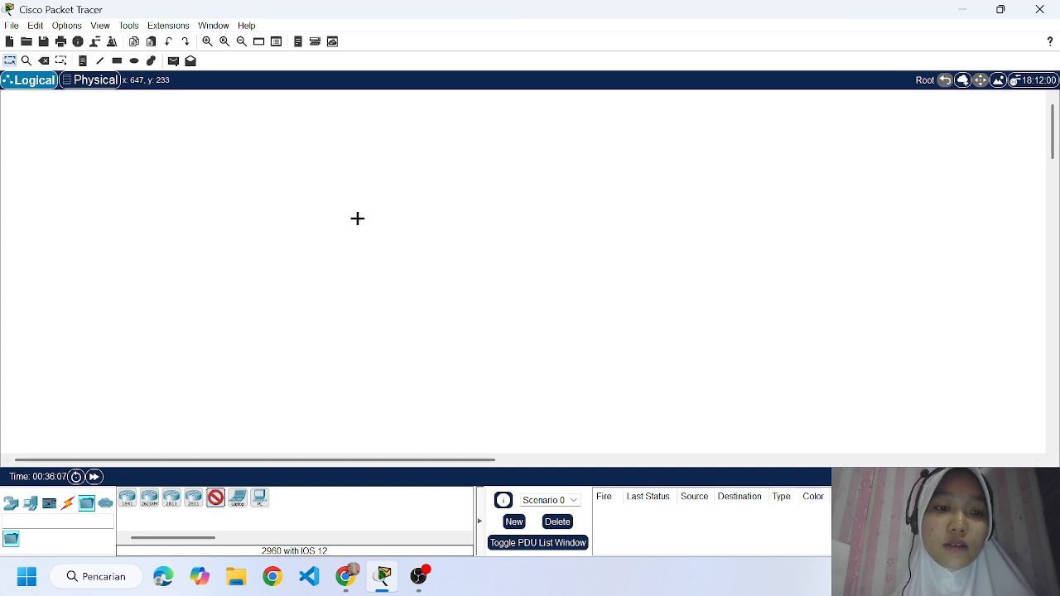
left_click(357, 218)
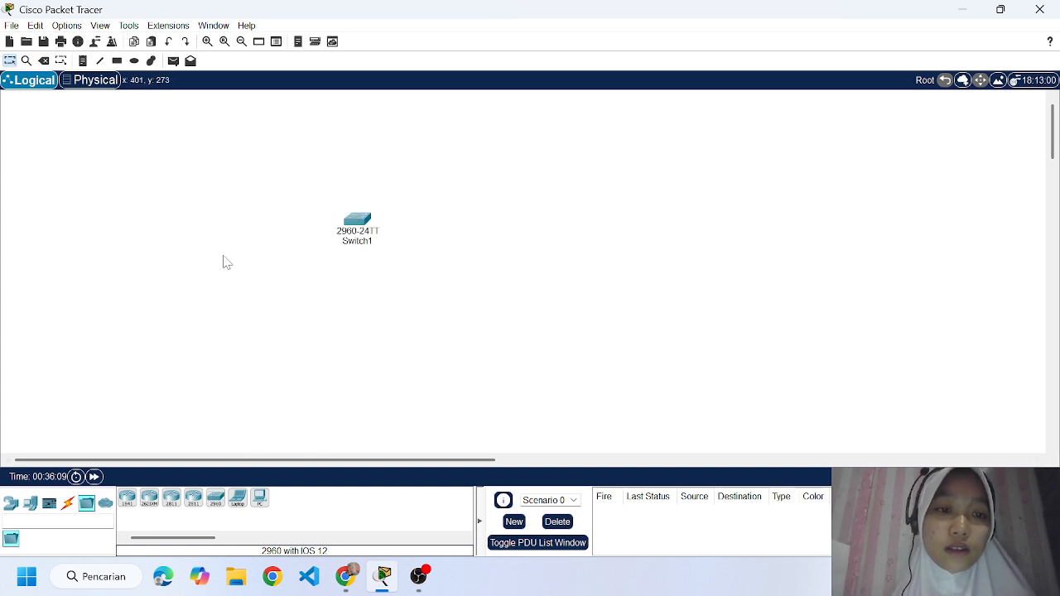
Add four PC end devices to the workspace around the 2960 switch.
left_click(30, 504)
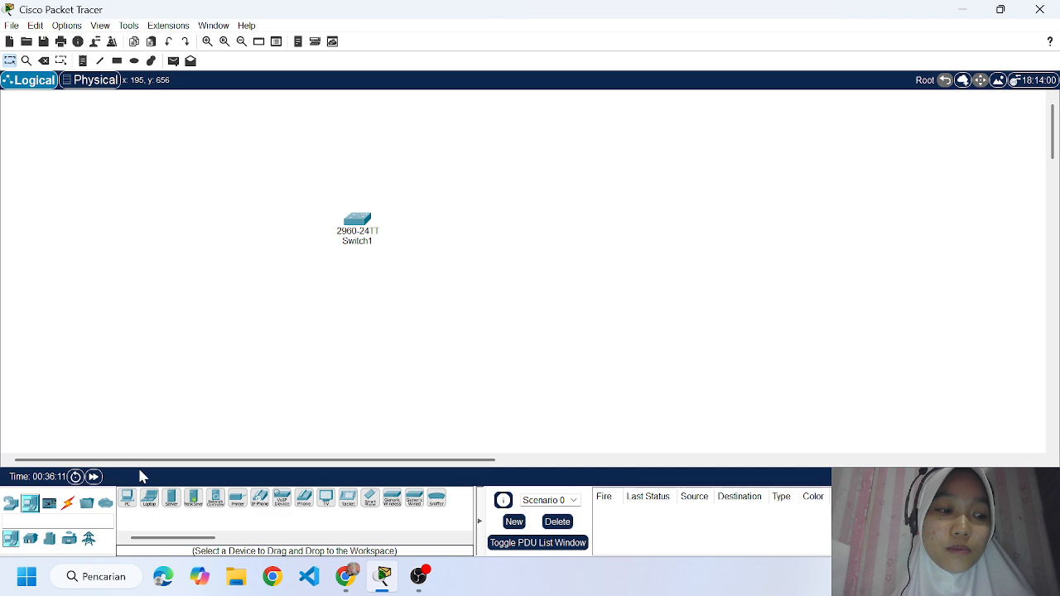
left_click(127, 498)
left_click(273, 165)
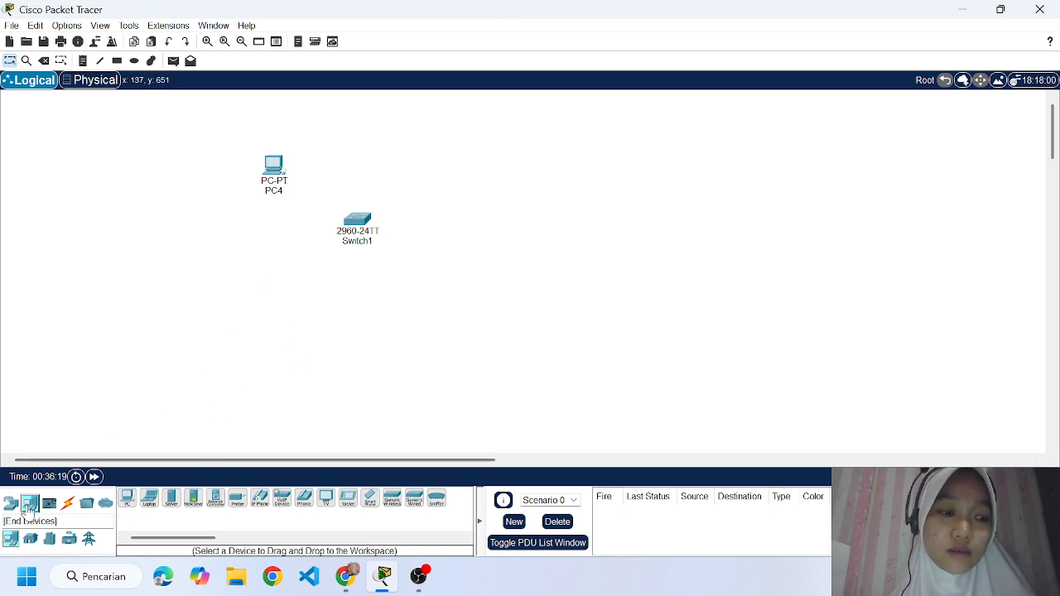
left_click_drag(127, 497, 270, 335)
left_click_drag(127, 498, 369, 365)
left_click_drag(126, 497, 441, 294)
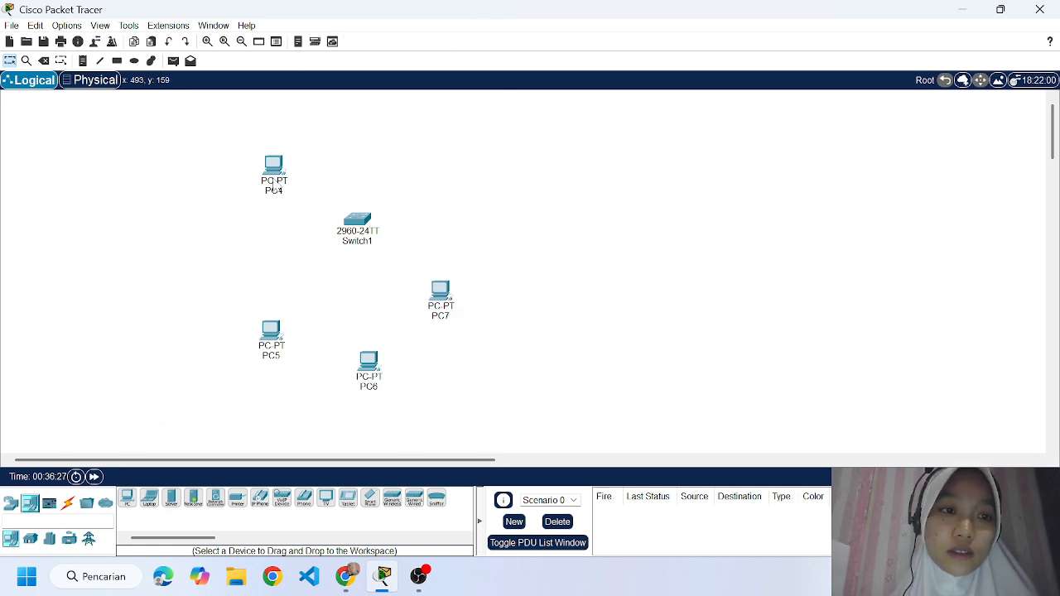
Arrange the PCs around the switch with PC4 upper left, PC5 upper right, PC6 lower left and PC7 lower right.
left_click_drag(279, 186, 271, 177)
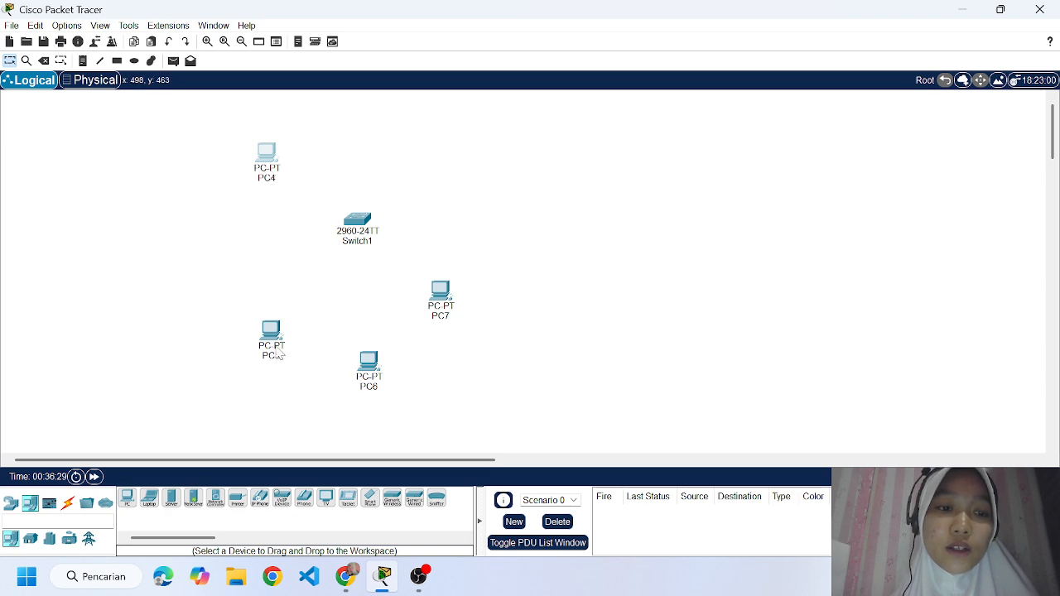
left_click_drag(280, 354, 422, 162)
left_click_drag(369, 376, 266, 310)
left_click_drag(440, 309, 436, 326)
Rename the PC at the upper left of the switch, PC4, as "PC0 192.168.10.1".
left_click(276, 179)
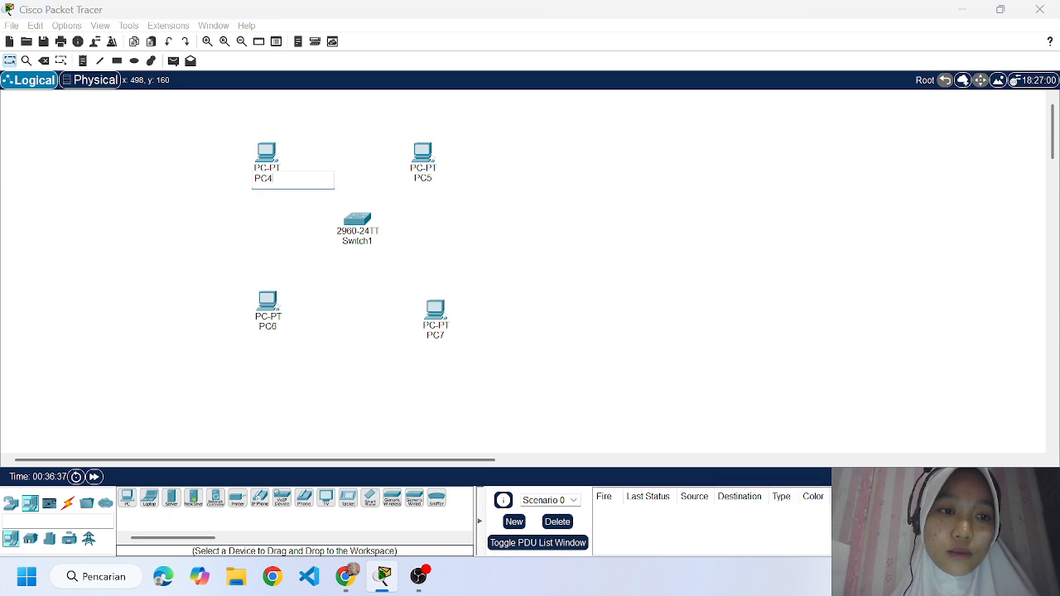
key("BackSpace")
type("0")
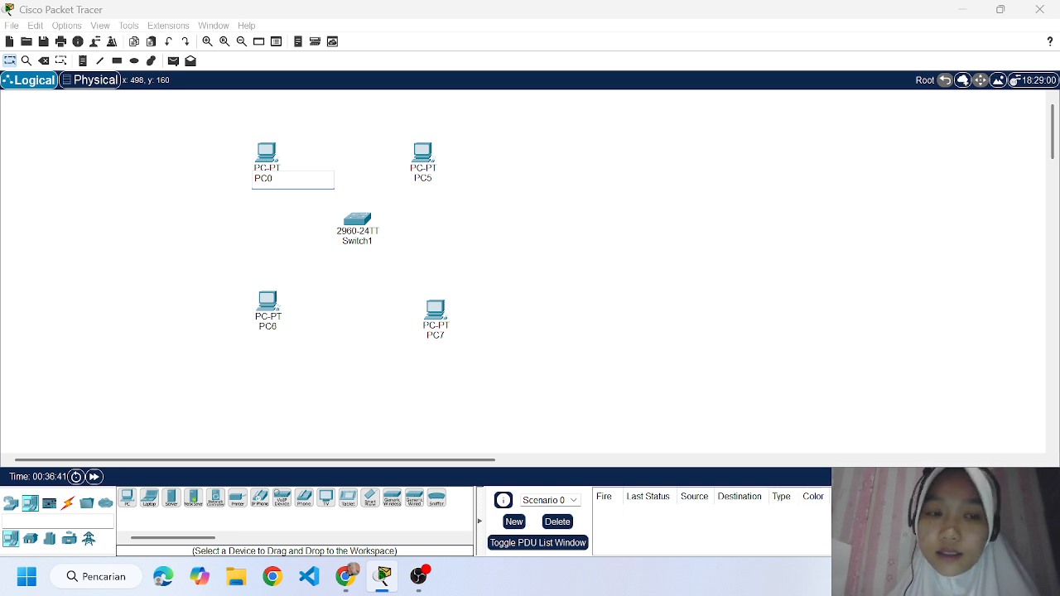
type(" 192")
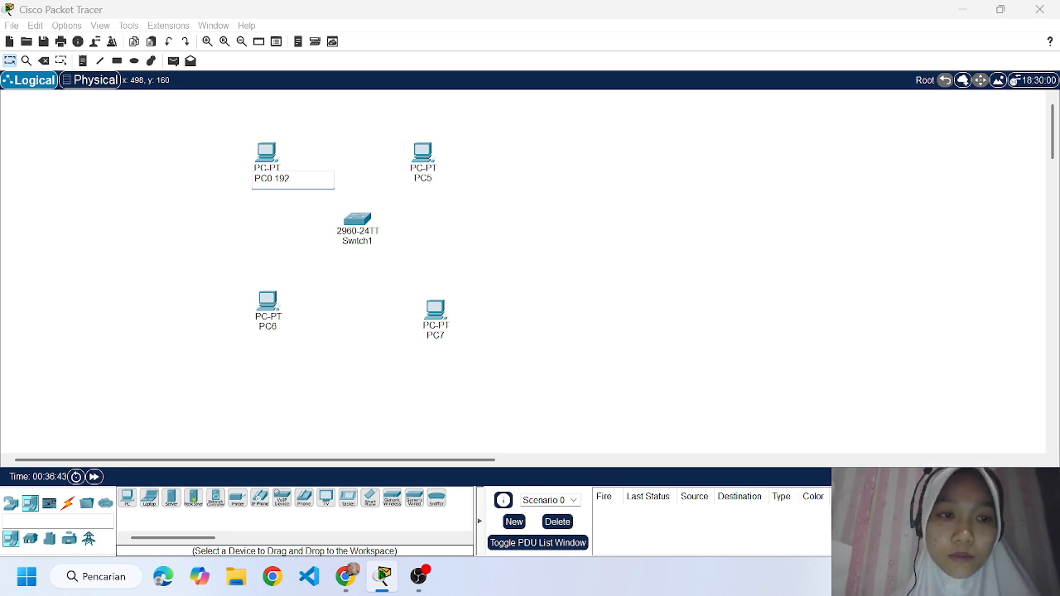
type(".168")
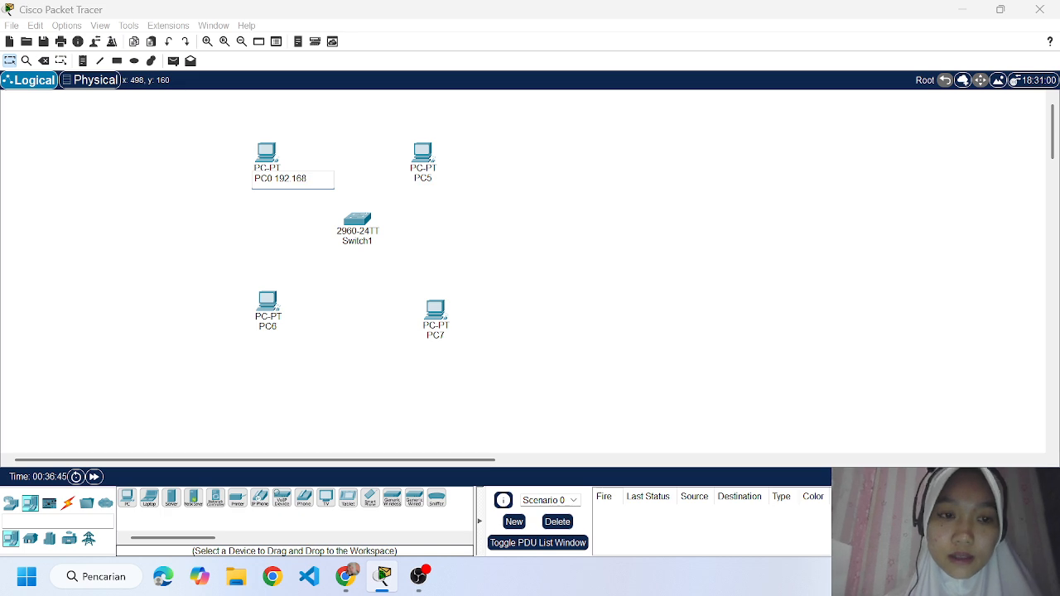
type(".10.1")
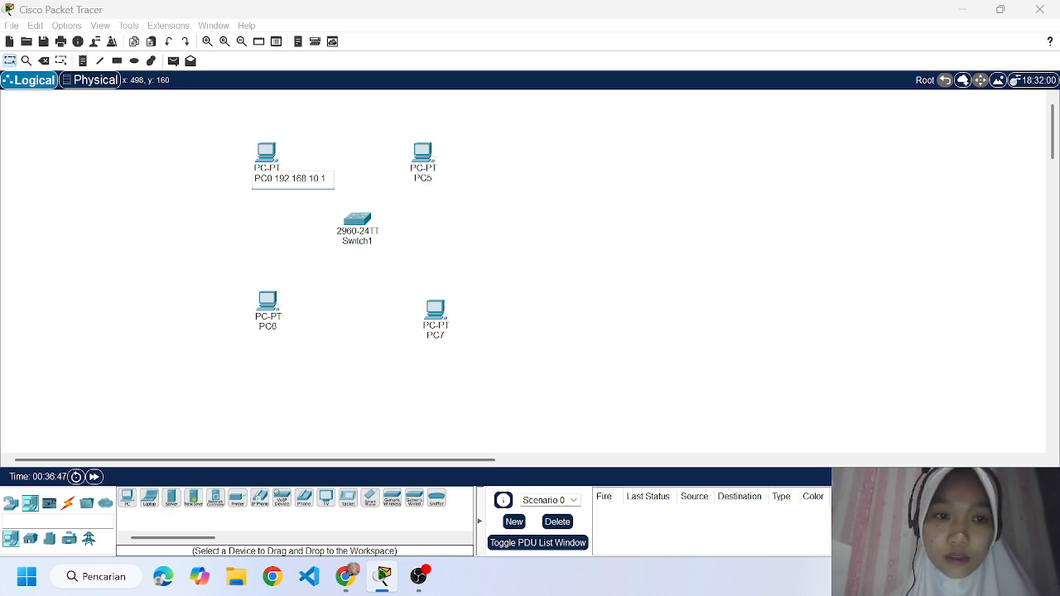
left_click(281, 194)
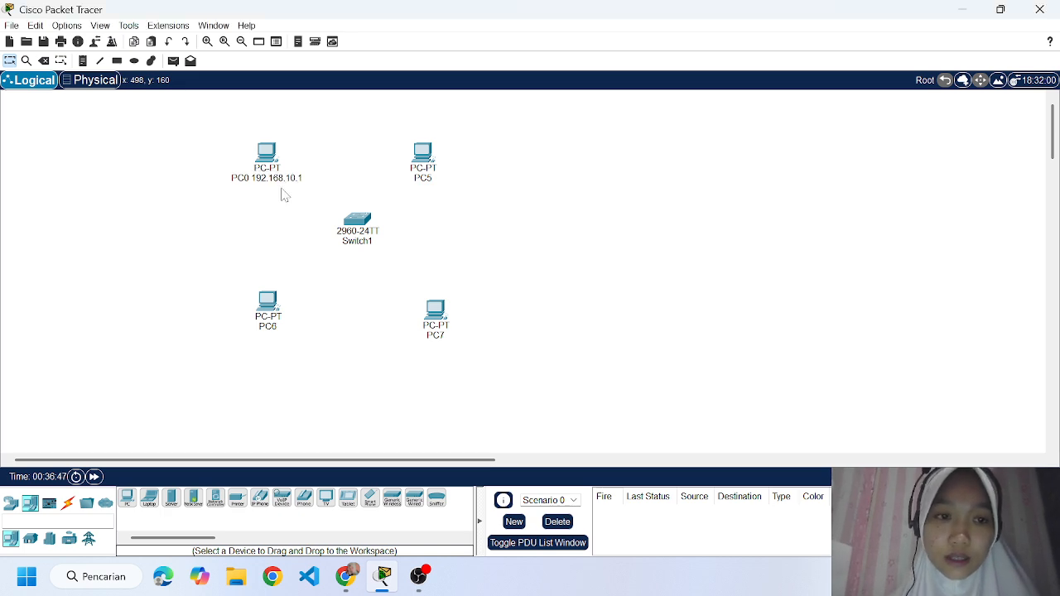
Rename the PC at the upper right of the switch, PC5, as "PC2 192.168.10.2".
left_click(438, 180)
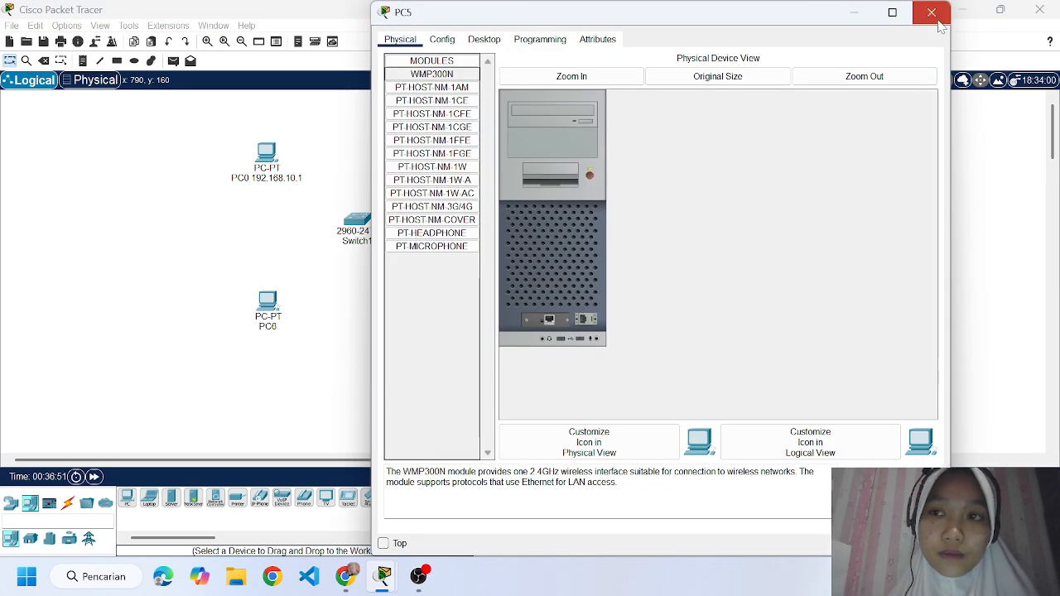
left_click(932, 12)
left_click(424, 181)
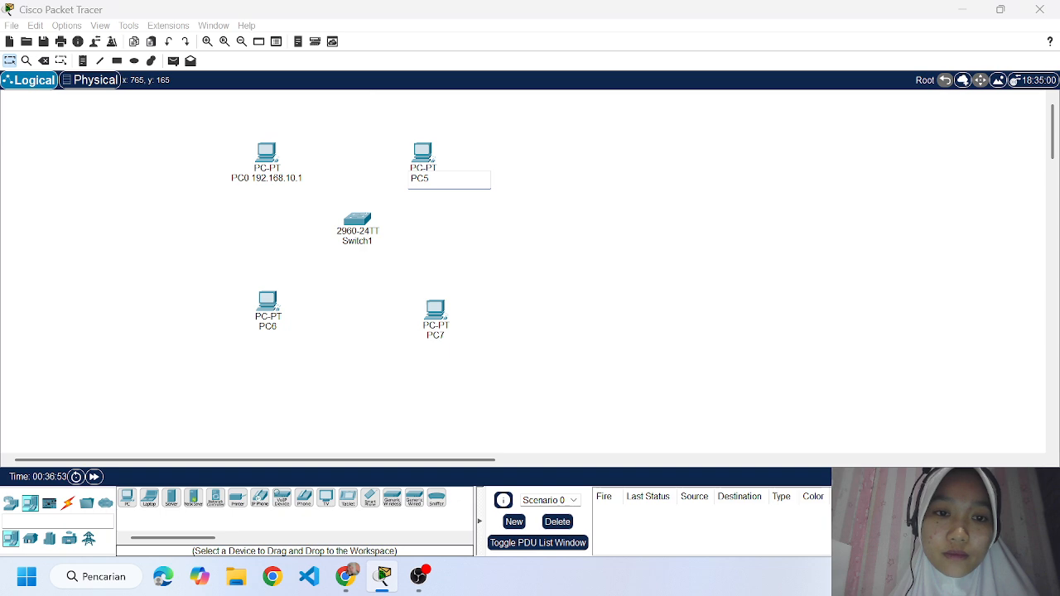
key("BackSpace")
type("2")
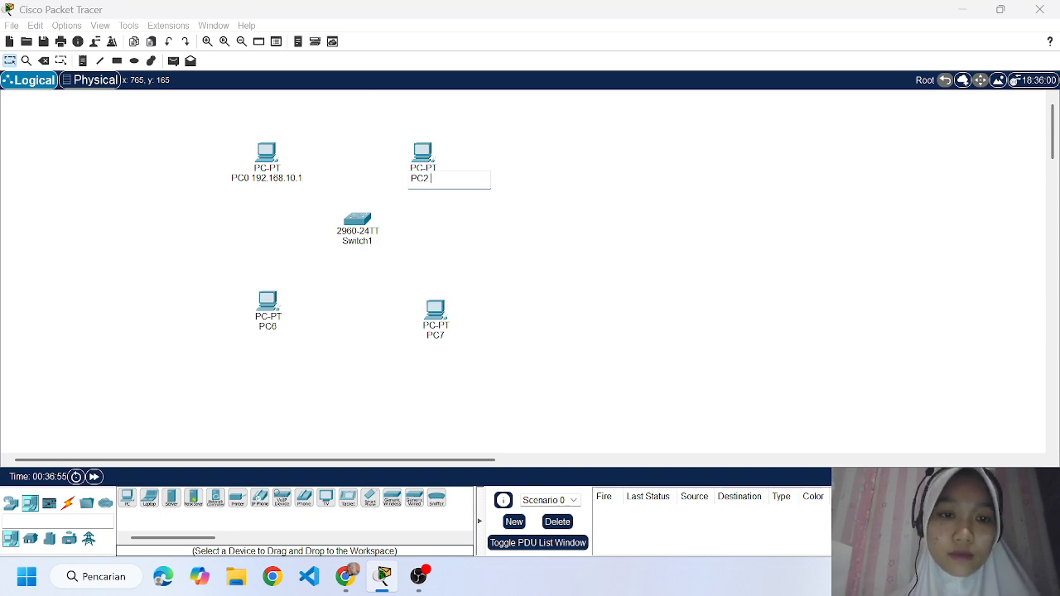
type(" 192.168")
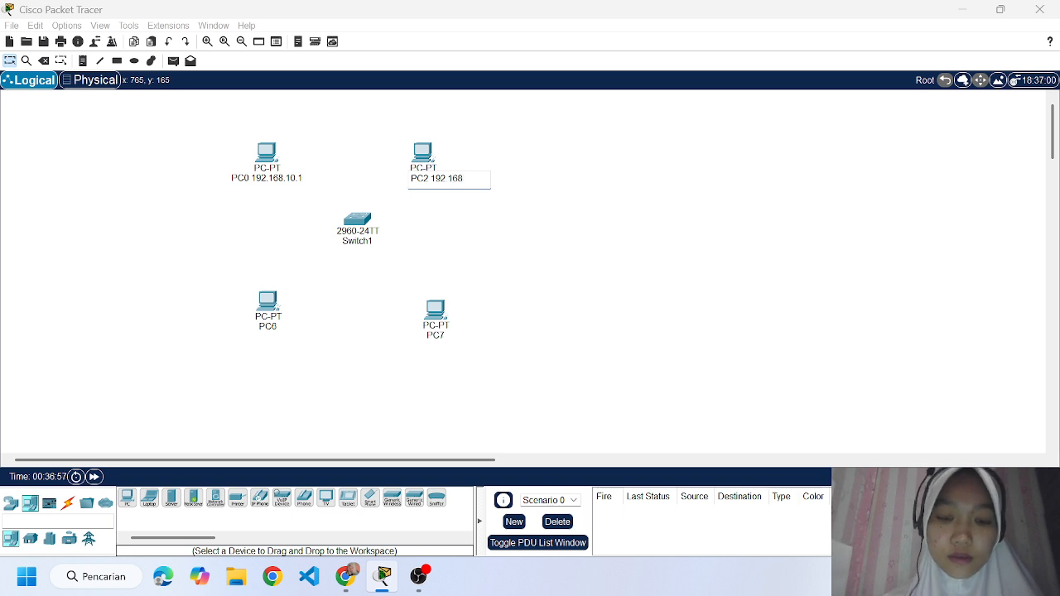
type(".10.2")
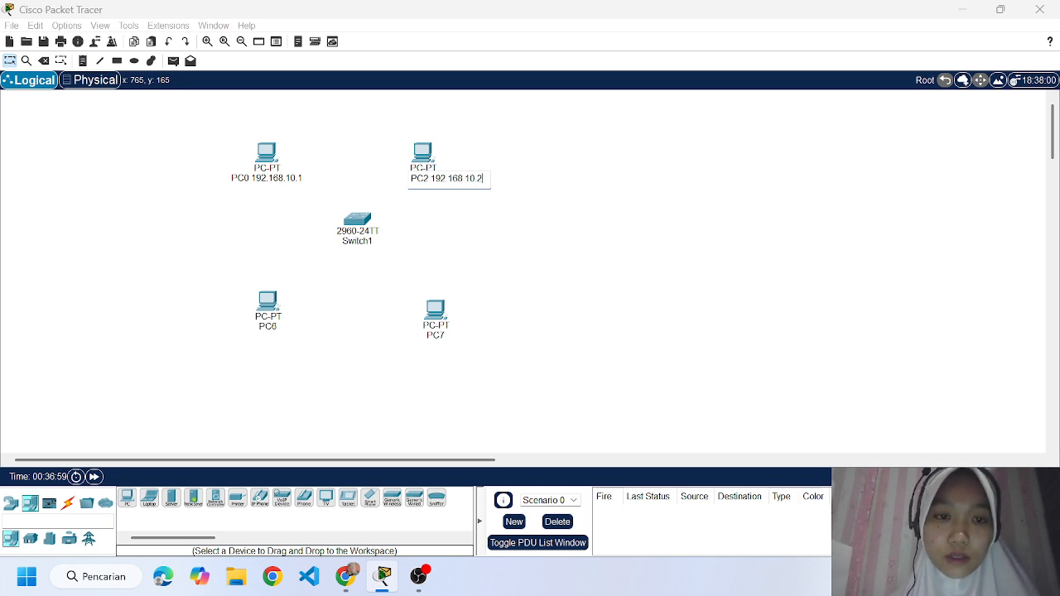
key("Return")
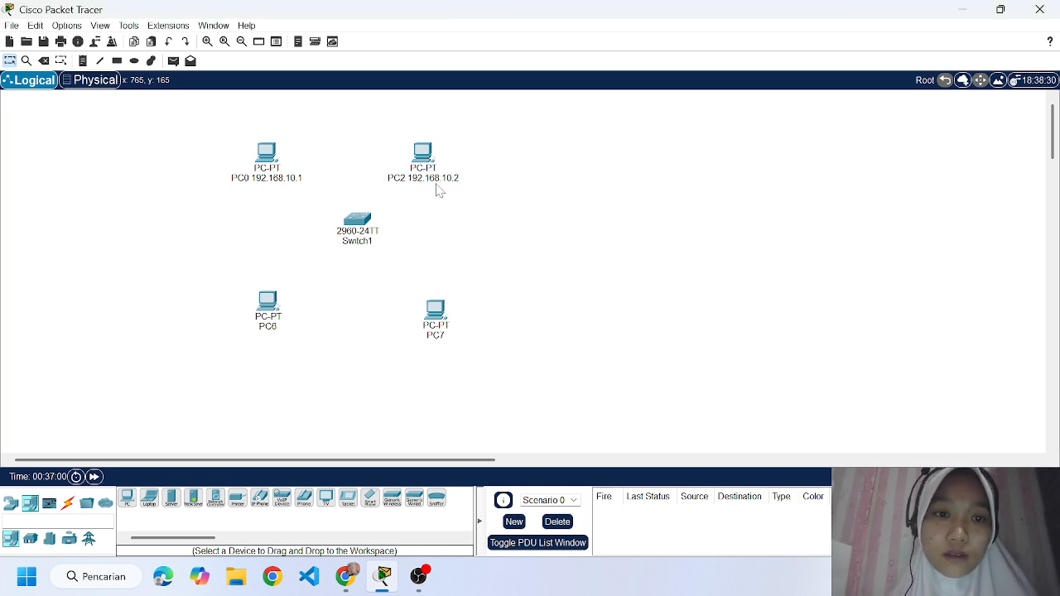
Rename the PC at the lower left of the switch, PC6, as "PC2 192.168.10.3".
left_click(269, 326)
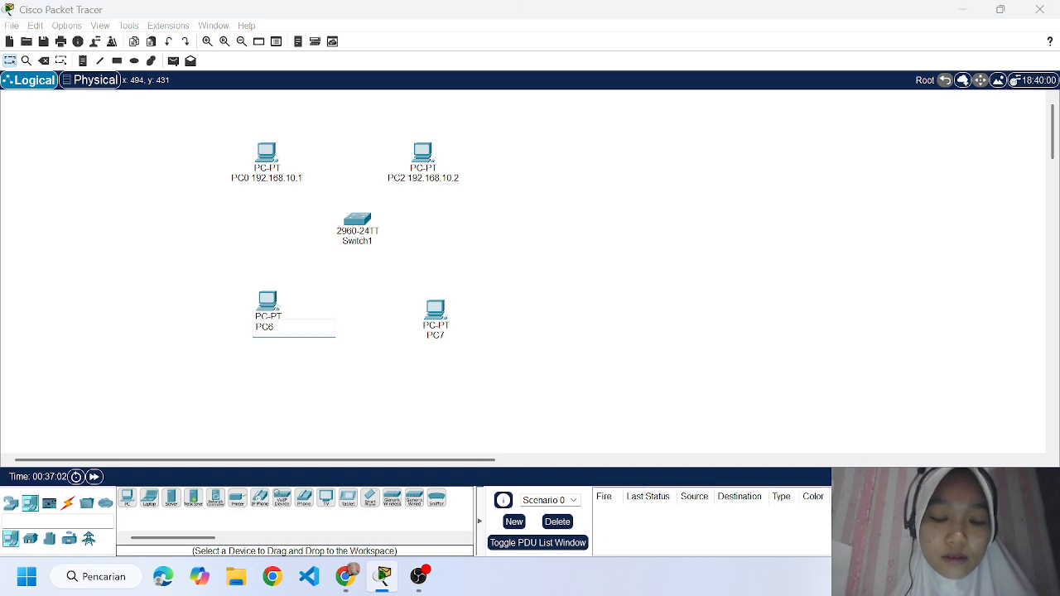
key("BackSpace")
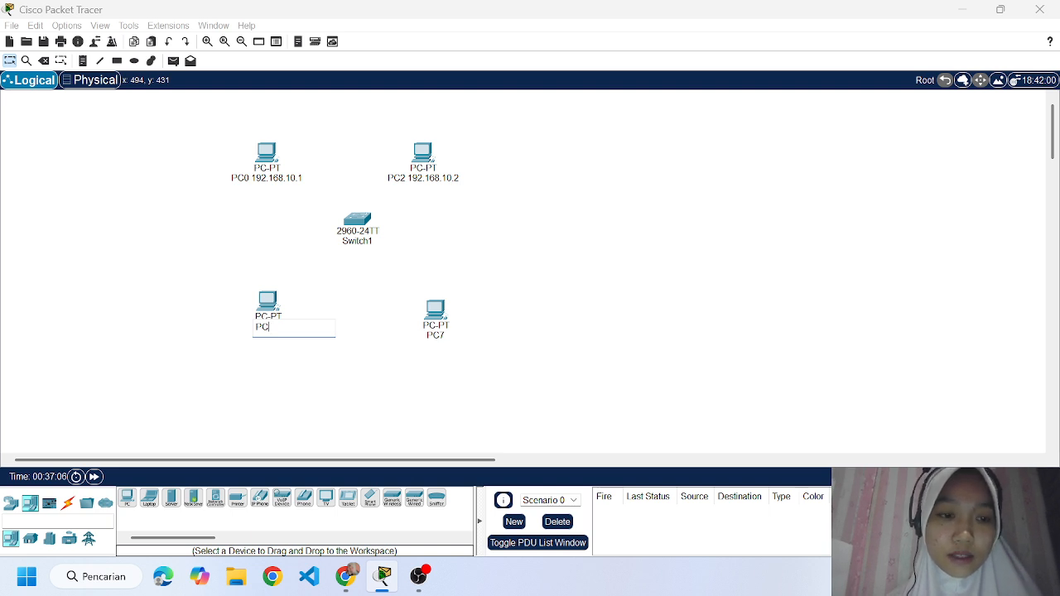
type("3")
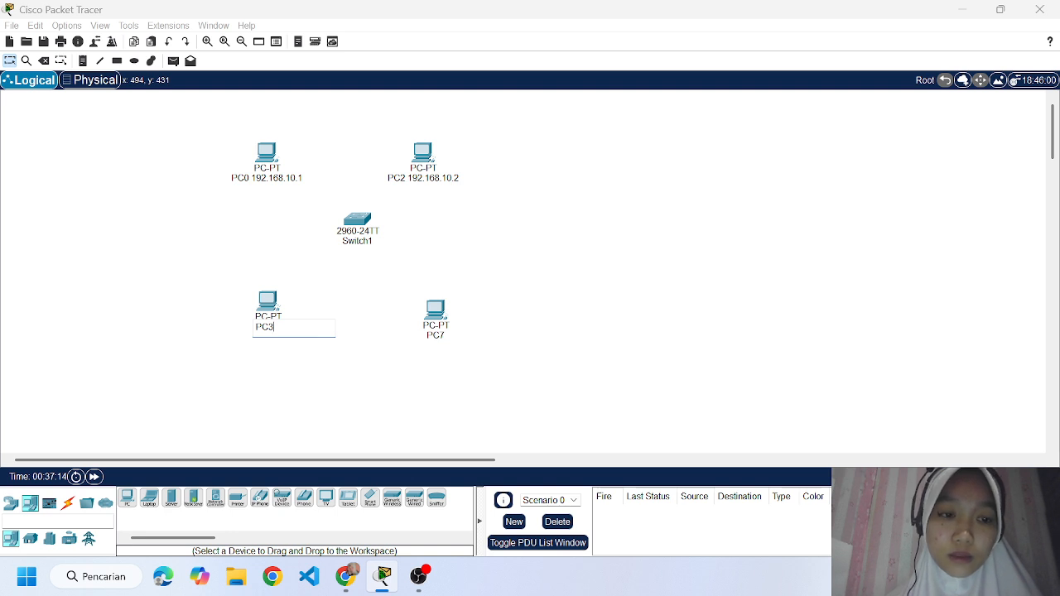
key("BackSpace")
type("2")
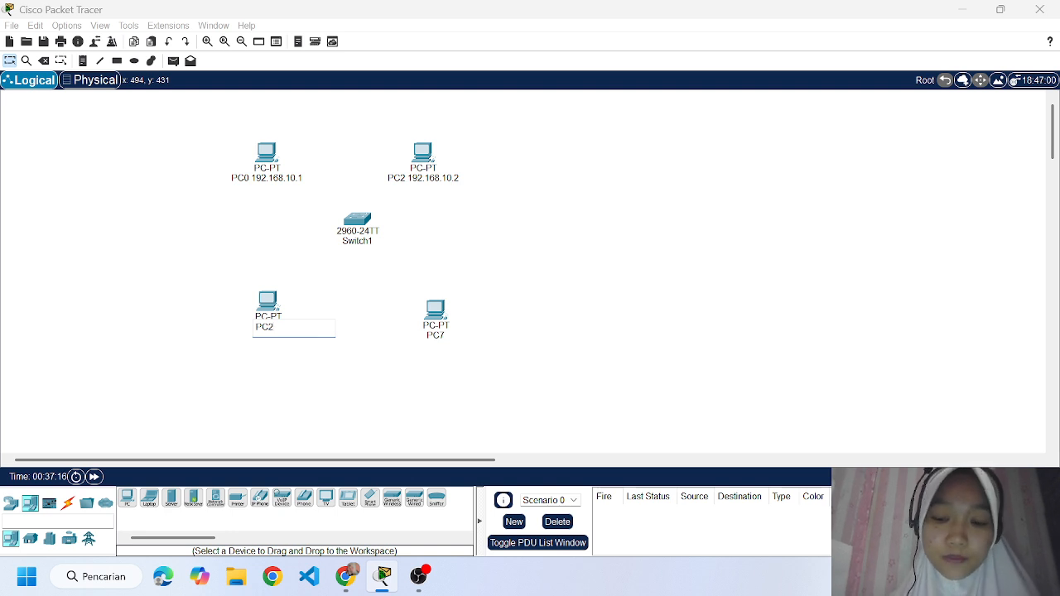
type(" 192.1")
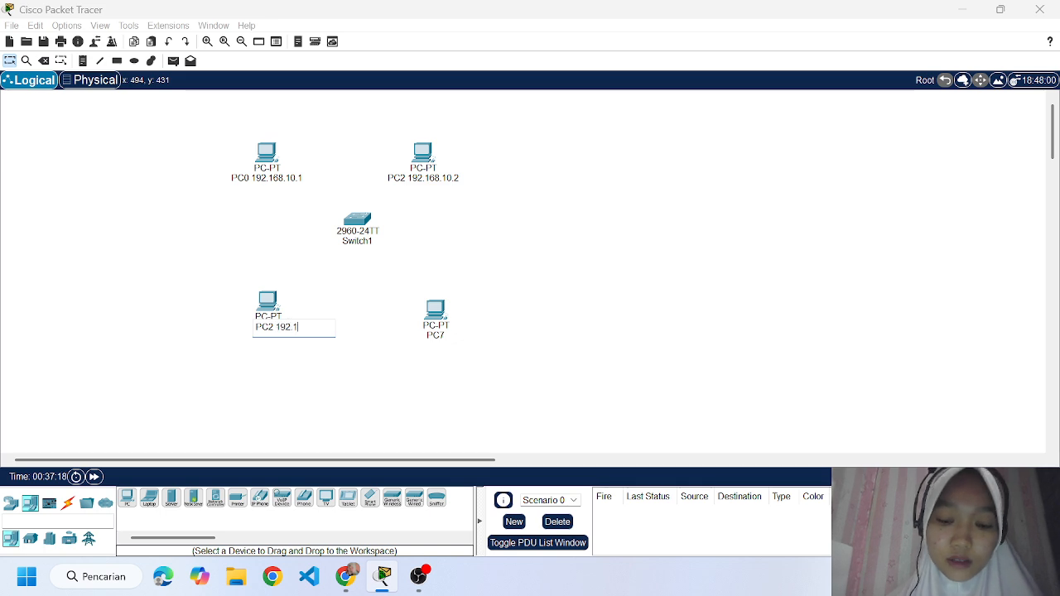
type("68.10")
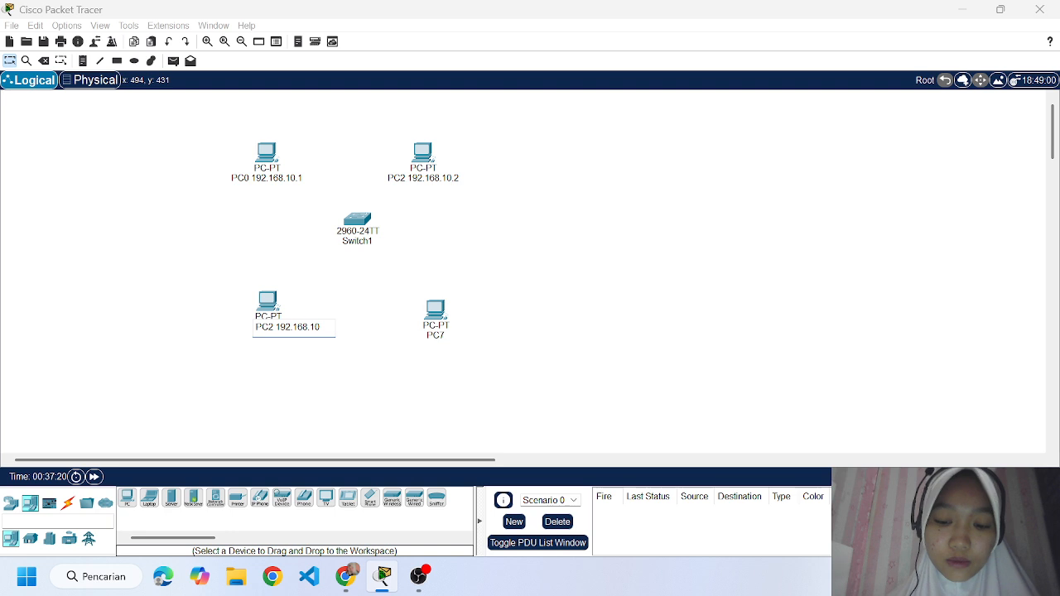
type(".3")
key("Return")
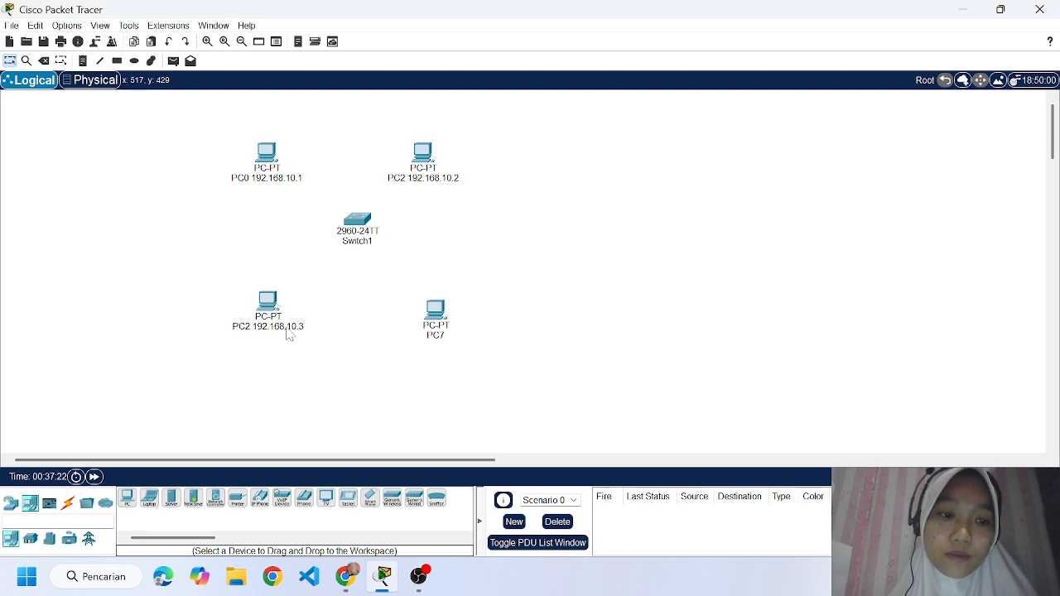
Rename the PC at the upper right of the switch as "PC1 192.168.10.2".
left_click(418, 178)
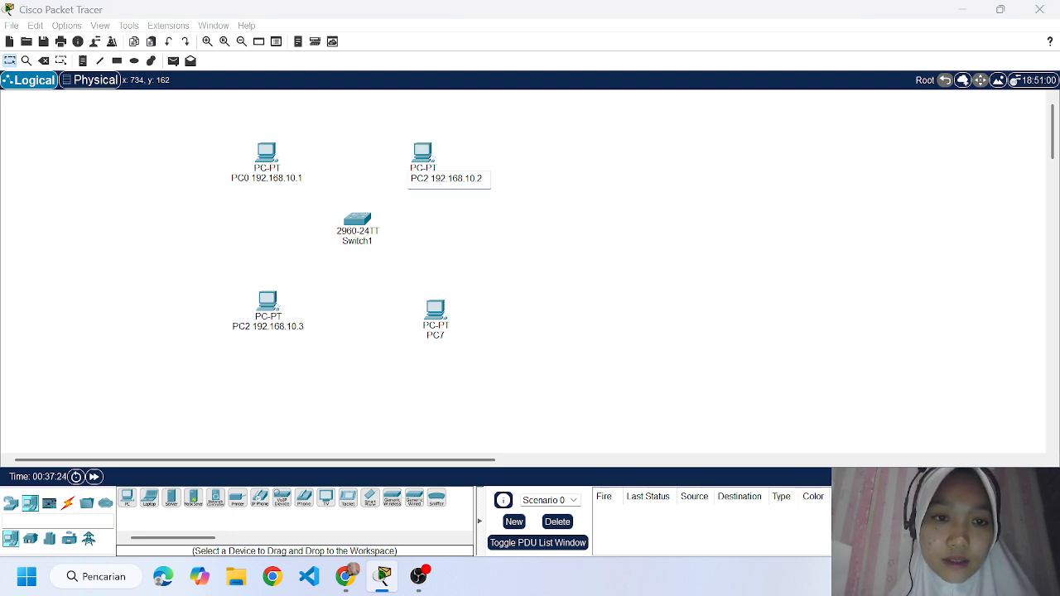
key("Right")
key("Right")
key("Right")
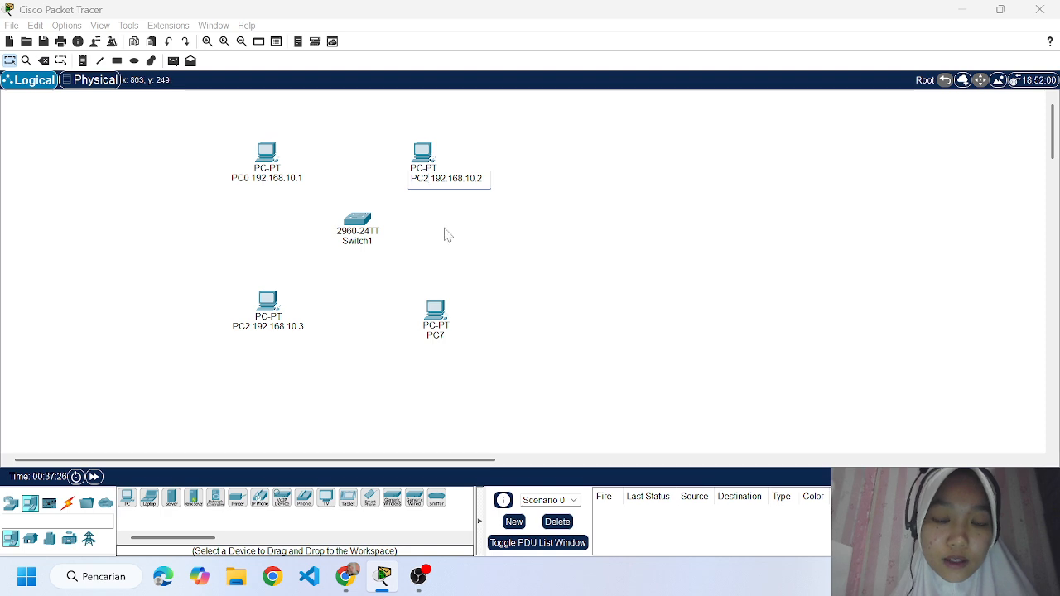
key("BackSpace")
type("1")
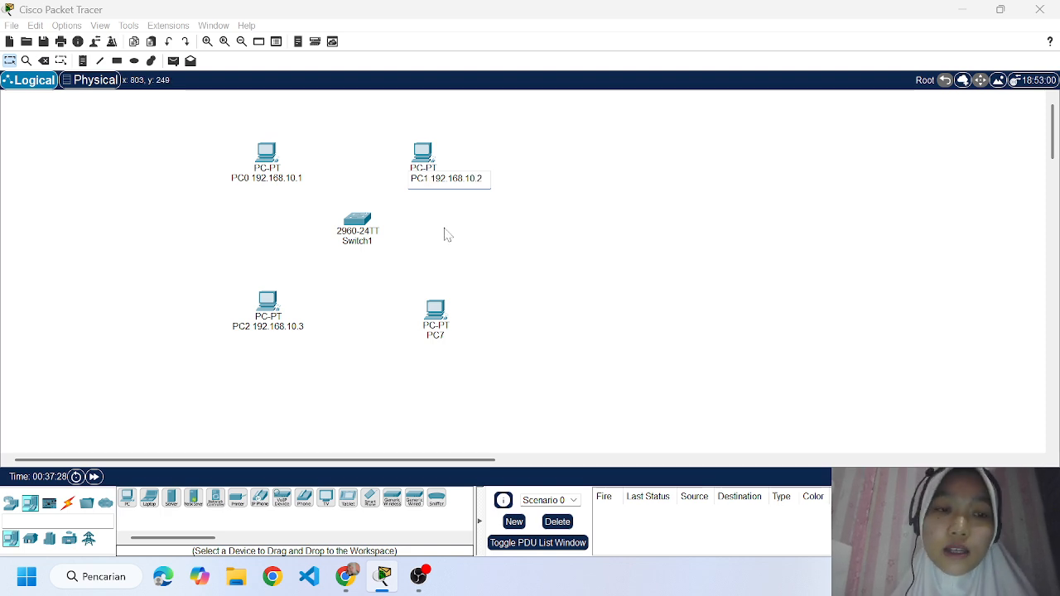
key("Return")
Rename the PC at the lower right of the switch, PC7, as "PC3 192.168.10.4".
left_click(434, 339)
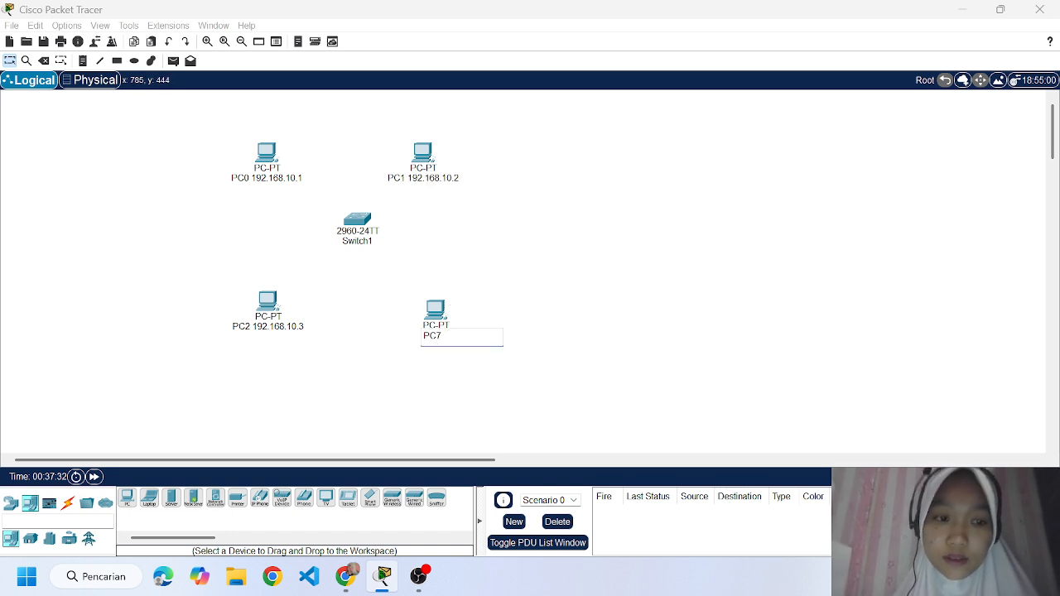
key("BackSpace")
type("3 192")
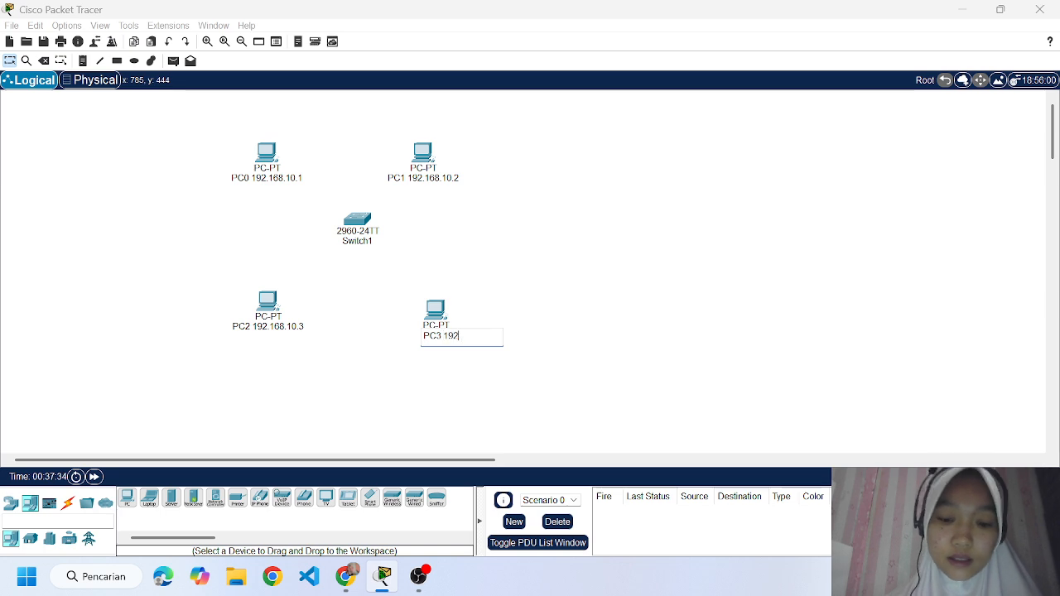
type(".168.10.4")
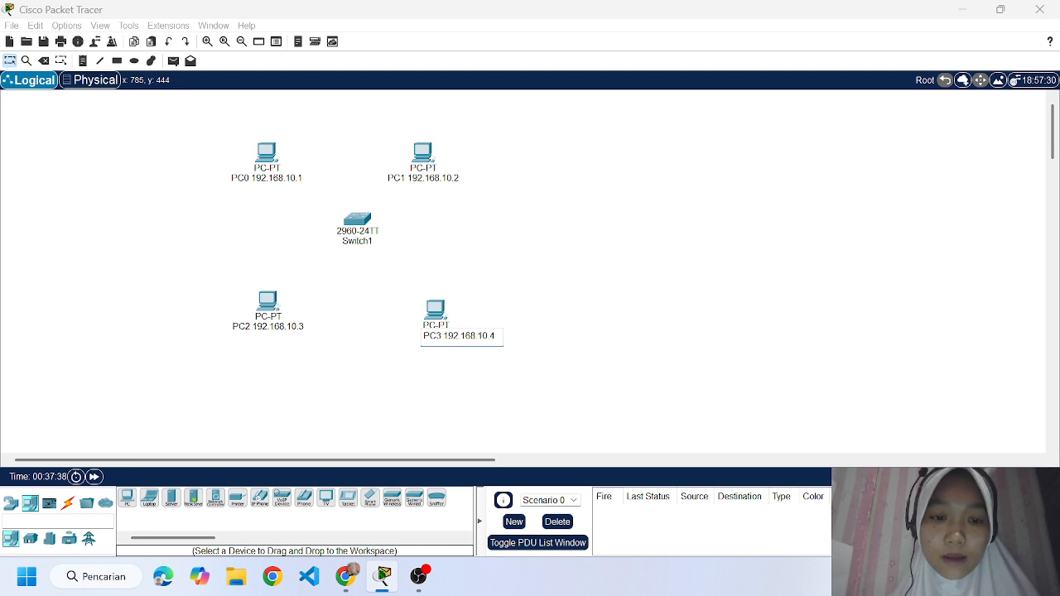
key("Return")
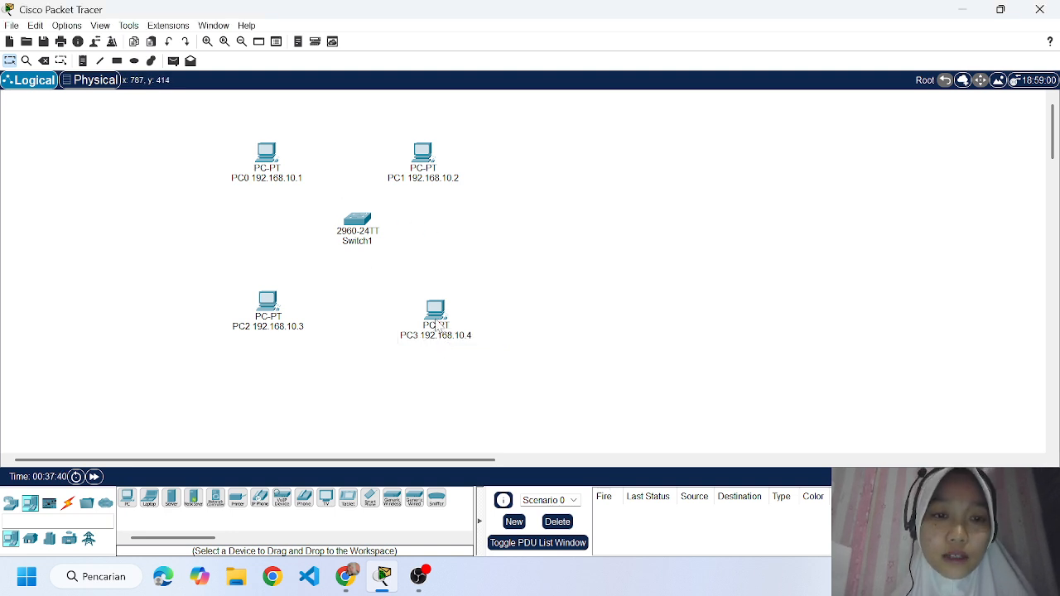
Connect PC0's FastEthernet0 port to FastEthernet0/1 on the switch with a Copper Straight-Through cable.
mouse_move(437, 328)
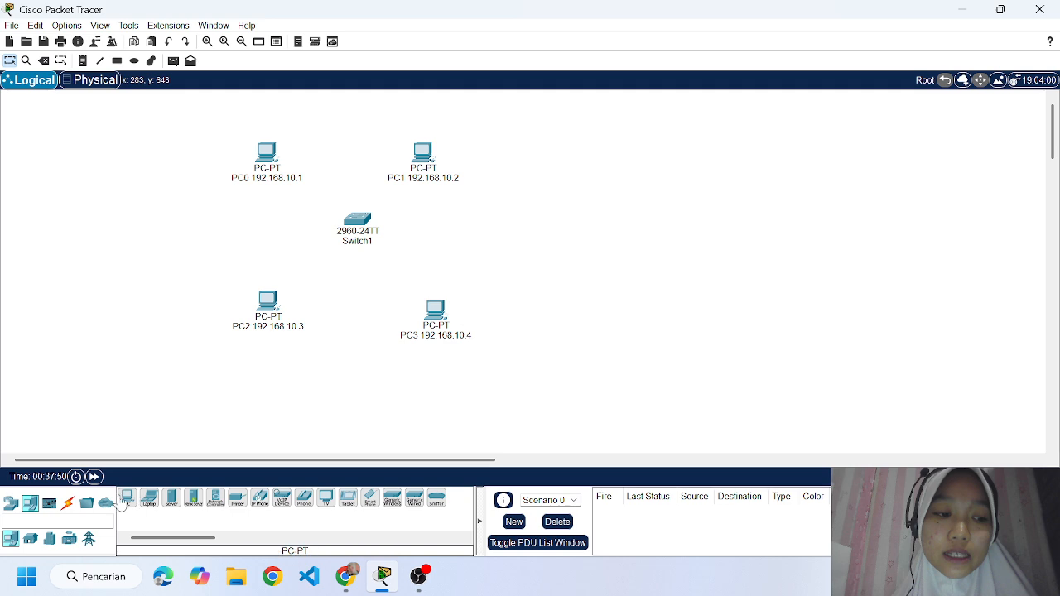
left_click(67, 503)
left_click(172, 498)
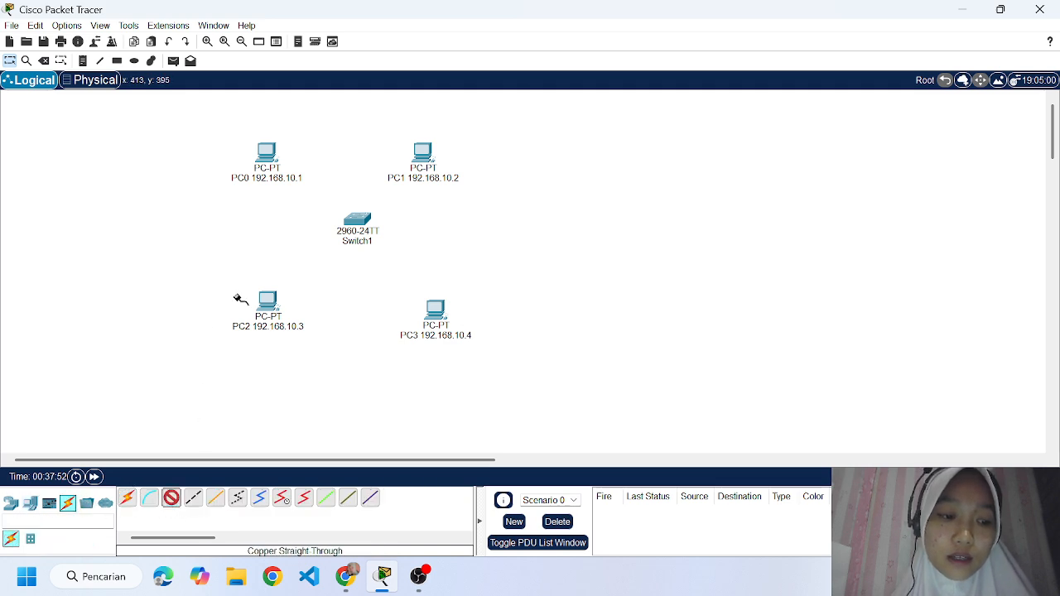
left_click(267, 161)
left_click(317, 219)
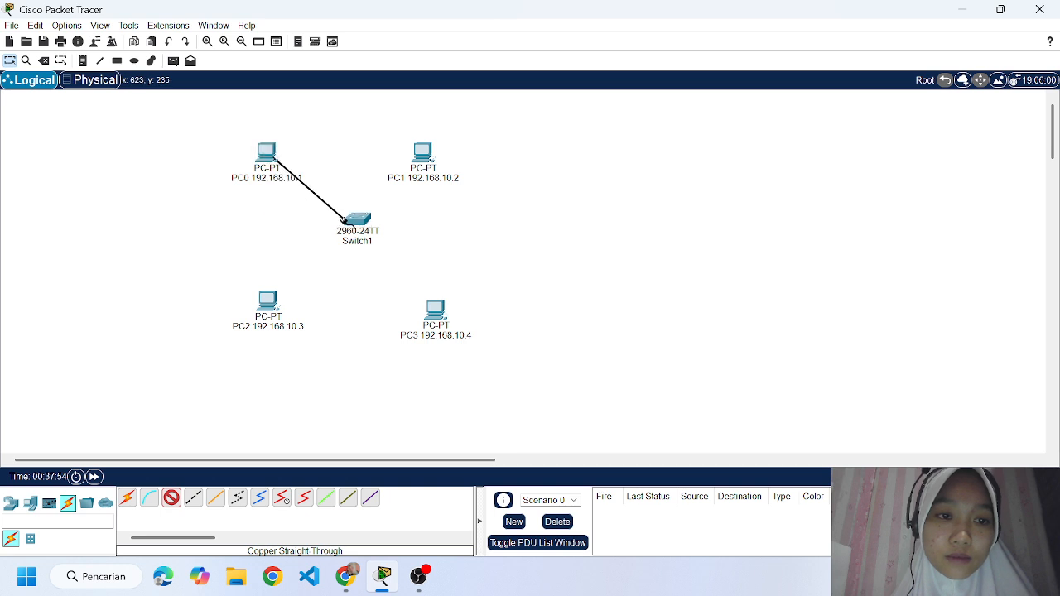
left_click(348, 219)
left_click(421, 33)
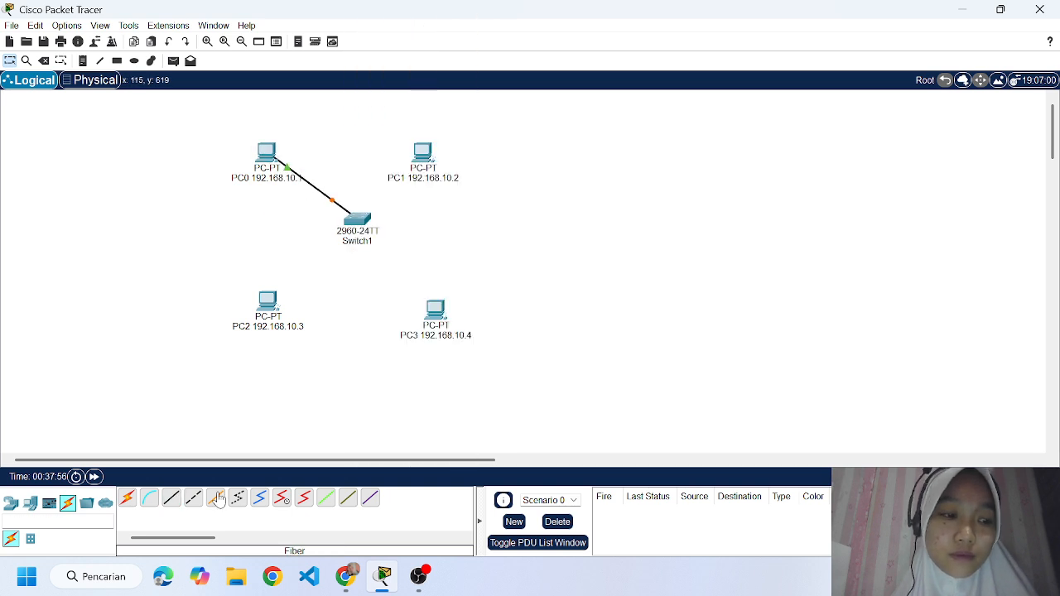
Connect PC1's FastEthernet0 port to FastEthernet0/2 on the switch with a Copper Straight-Through cable.
left_click(192, 498)
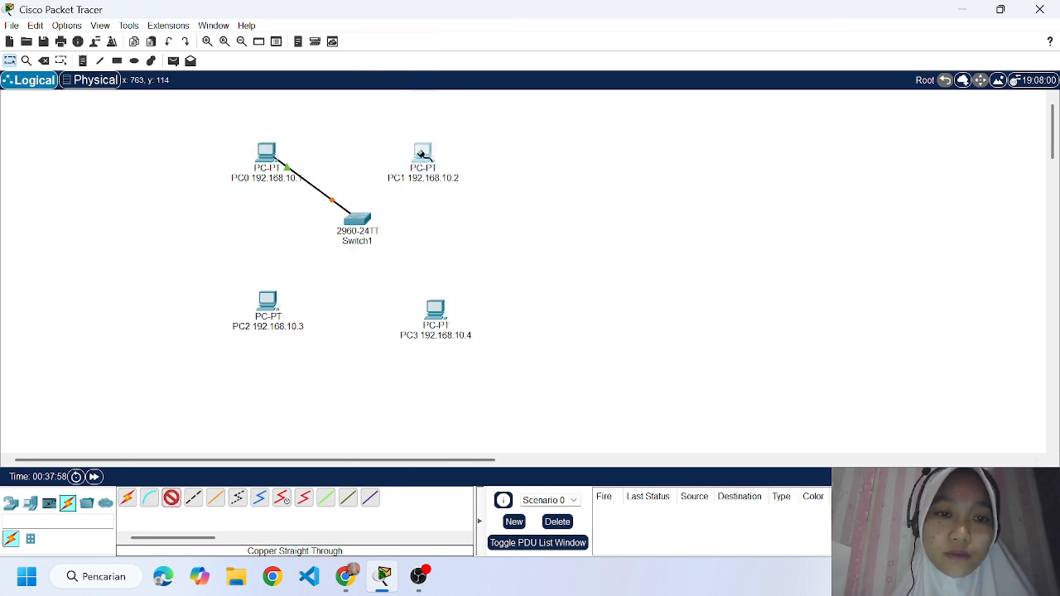
left_click(420, 154)
left_click(466, 216)
left_click(348, 222)
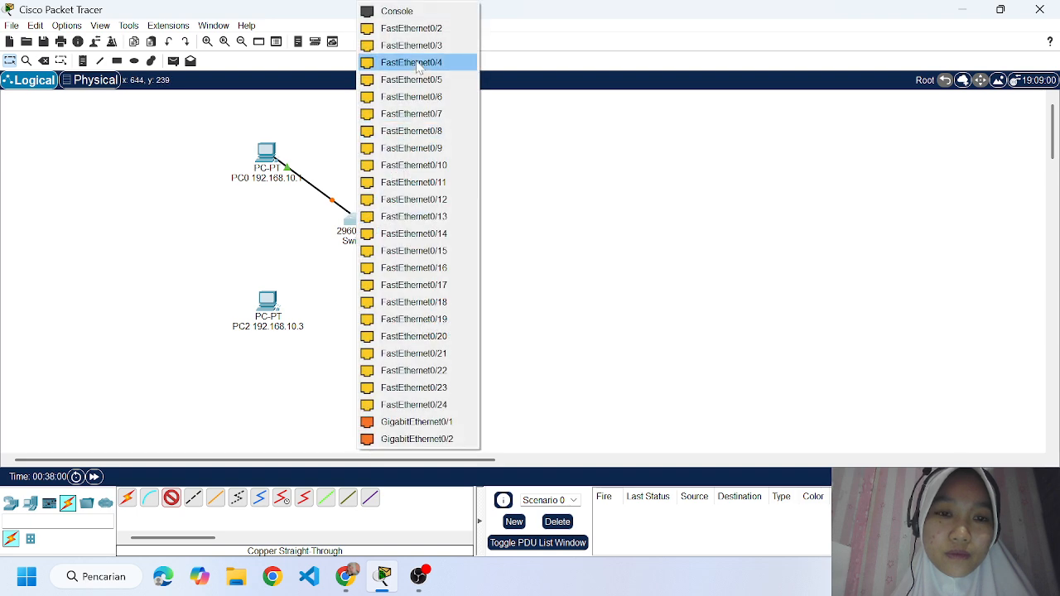
left_click(414, 25)
Connect PC2's FastEthernet0 port to FastEthernet0/3 on the switch with a Copper Straight-Through cable.
left_click(171, 498)
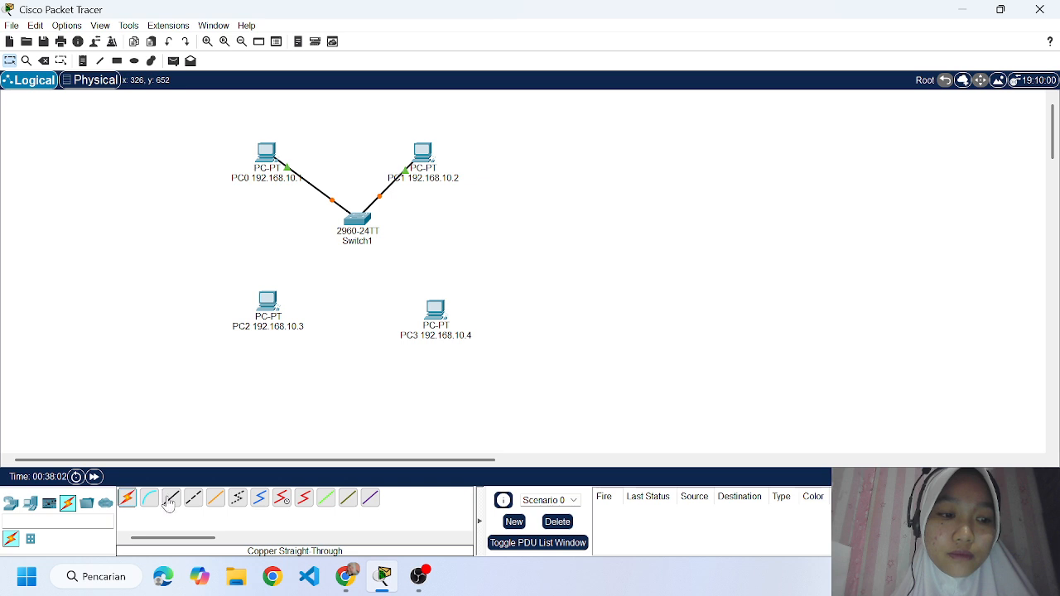
left_click(276, 306)
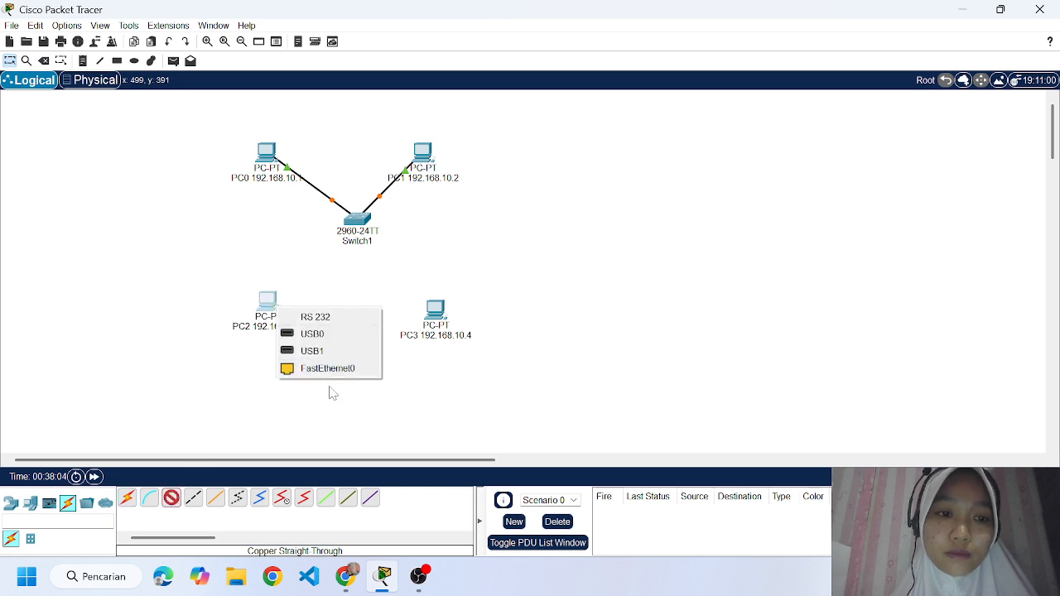
left_click(331, 369)
left_click(354, 219)
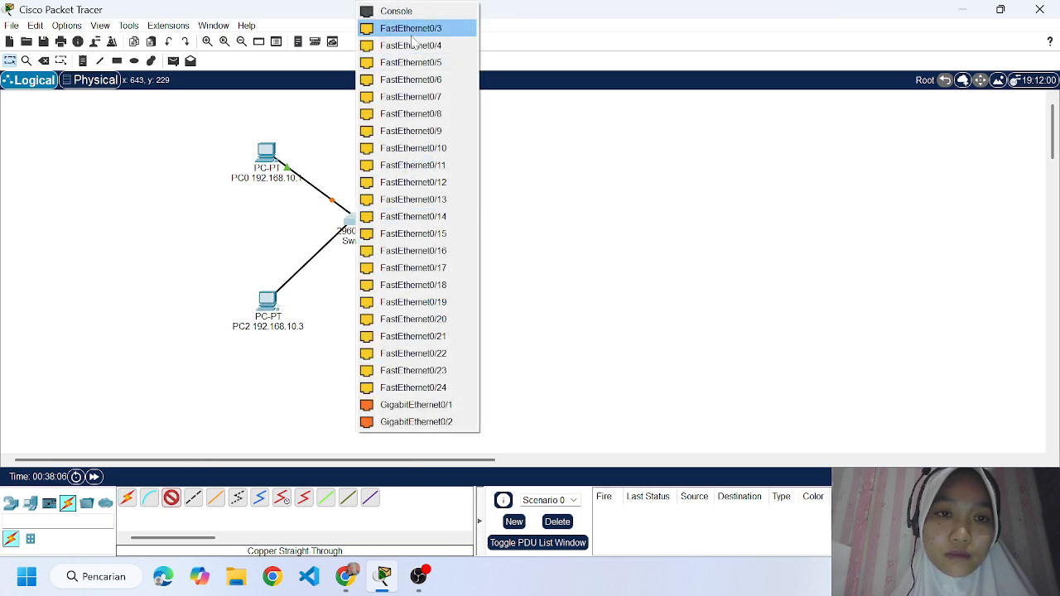
left_click(411, 28)
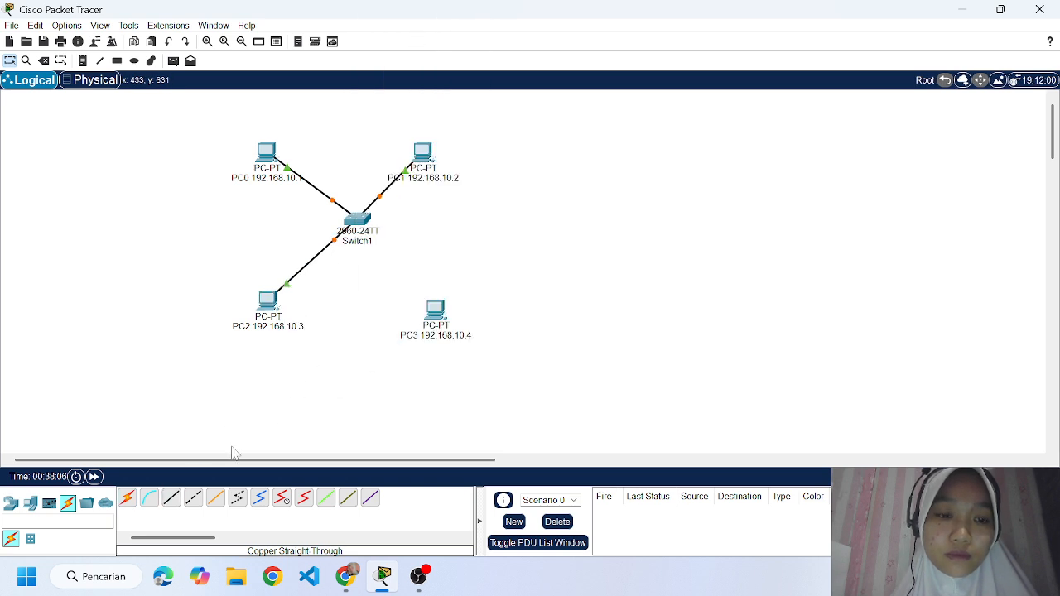
Connect PC3's FastEthernet0 port to FastEthernet0/4 on the switch with a Copper Straight-Through cable.
left_click(435, 313)
left_click(464, 377)
left_click(358, 217)
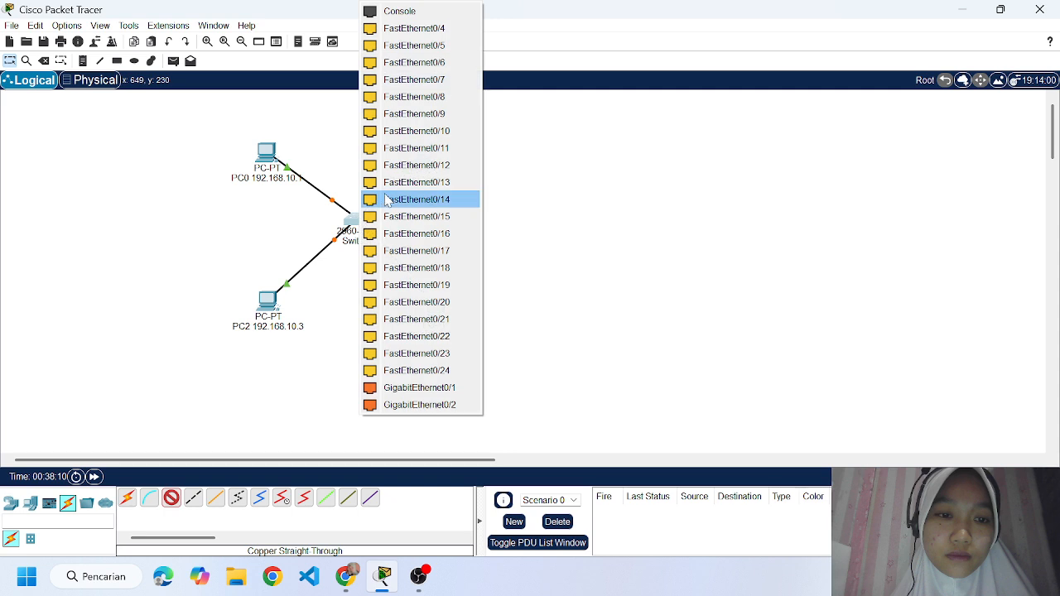
left_click(410, 29)
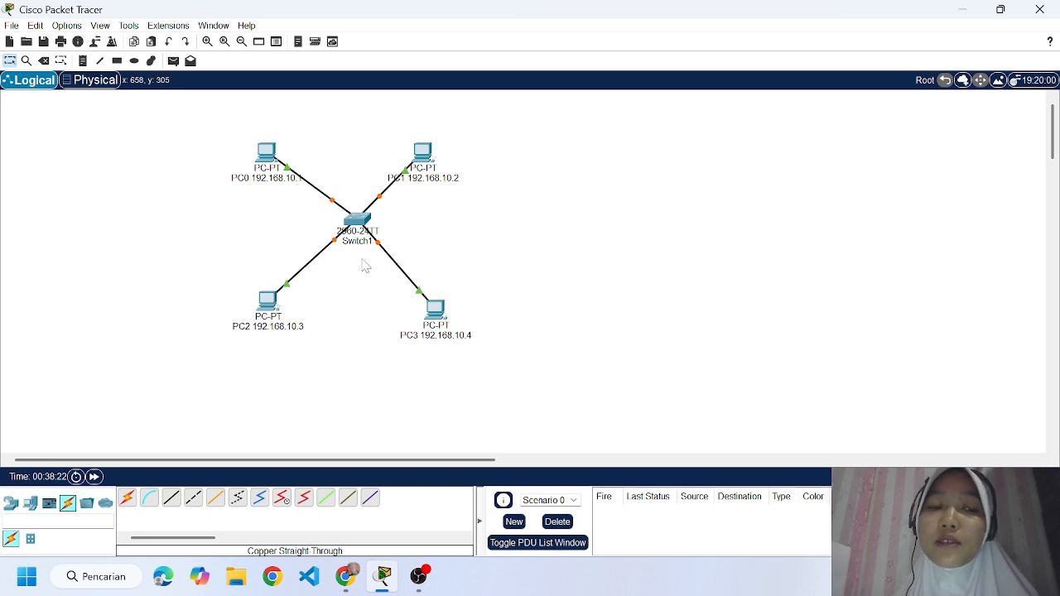
Give PC0 the static IPv4 address 192.168.10.1 with subnet mask 255.255.255.0 and close its configuration.
left_click(274, 170)
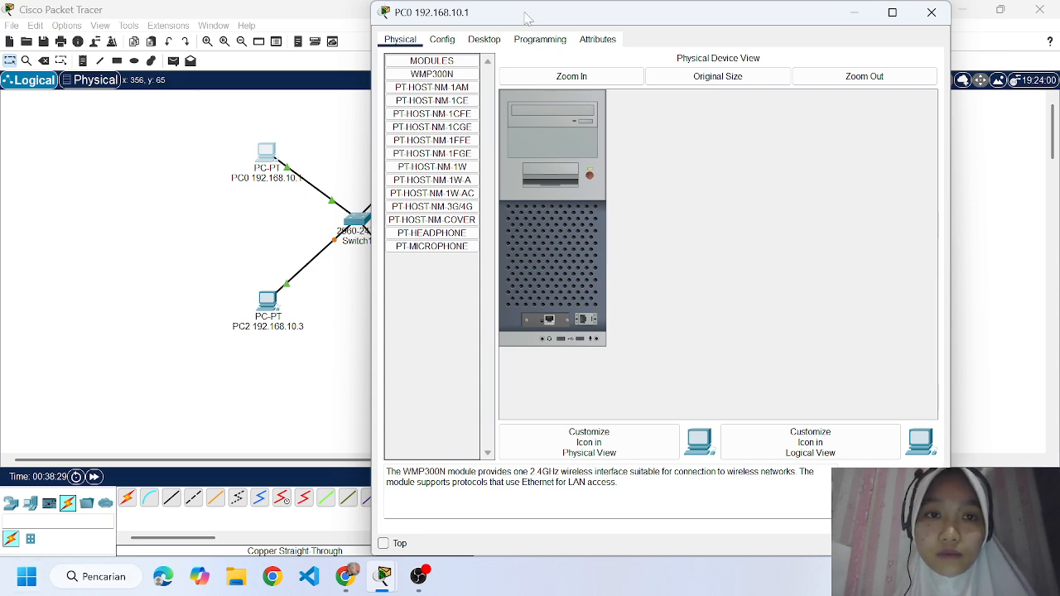
left_click(442, 39)
left_click(480, 40)
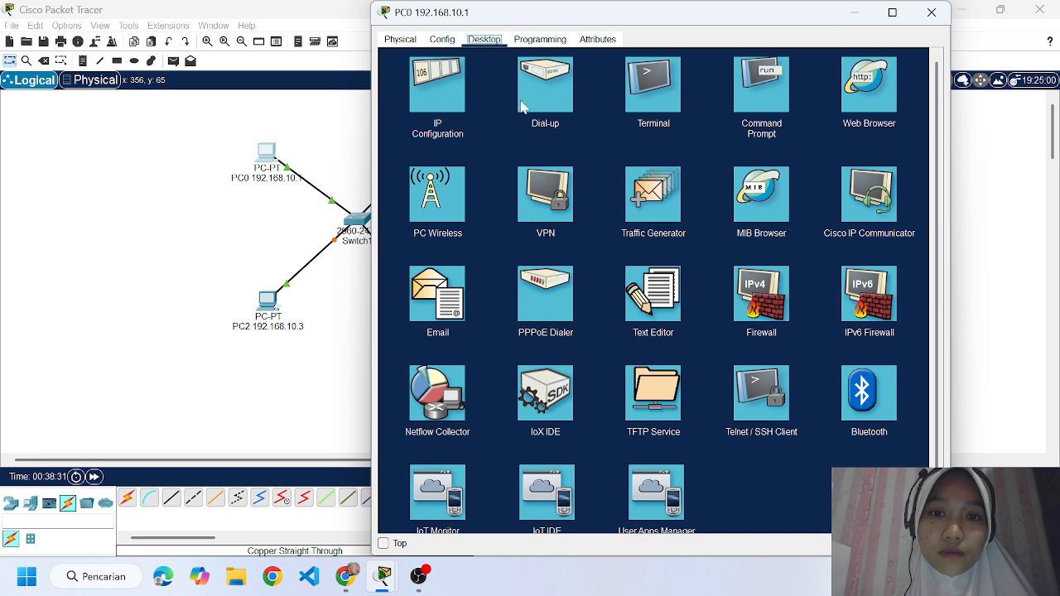
left_click(436, 94)
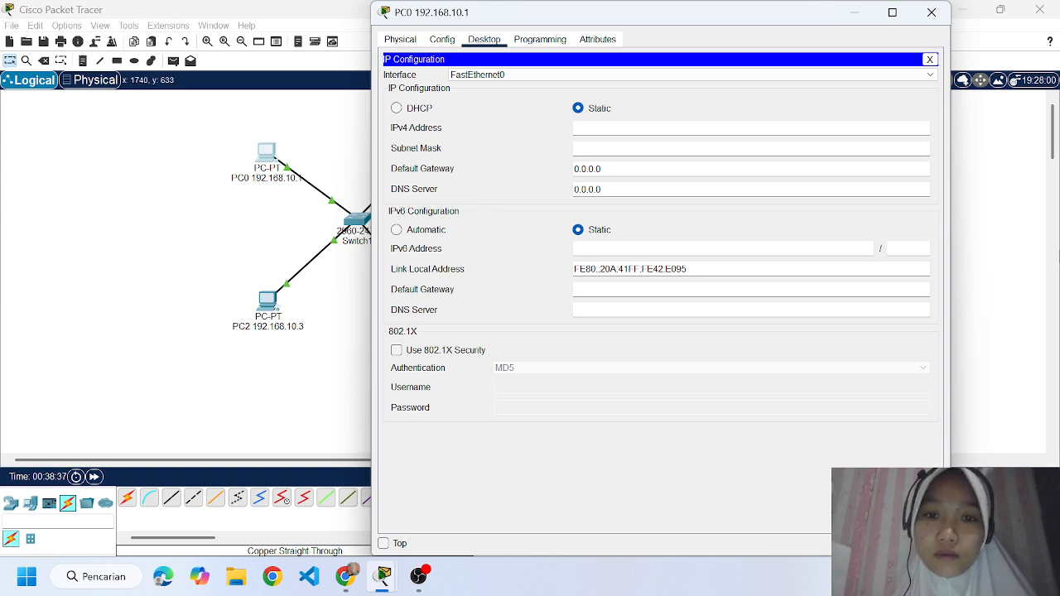
left_click(610, 128)
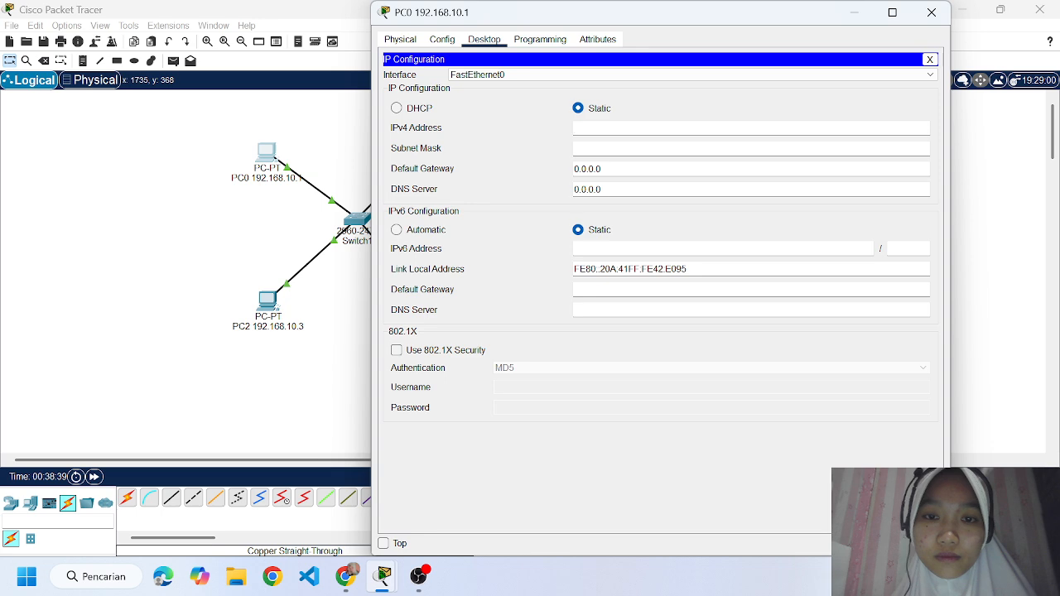
type("192.16")
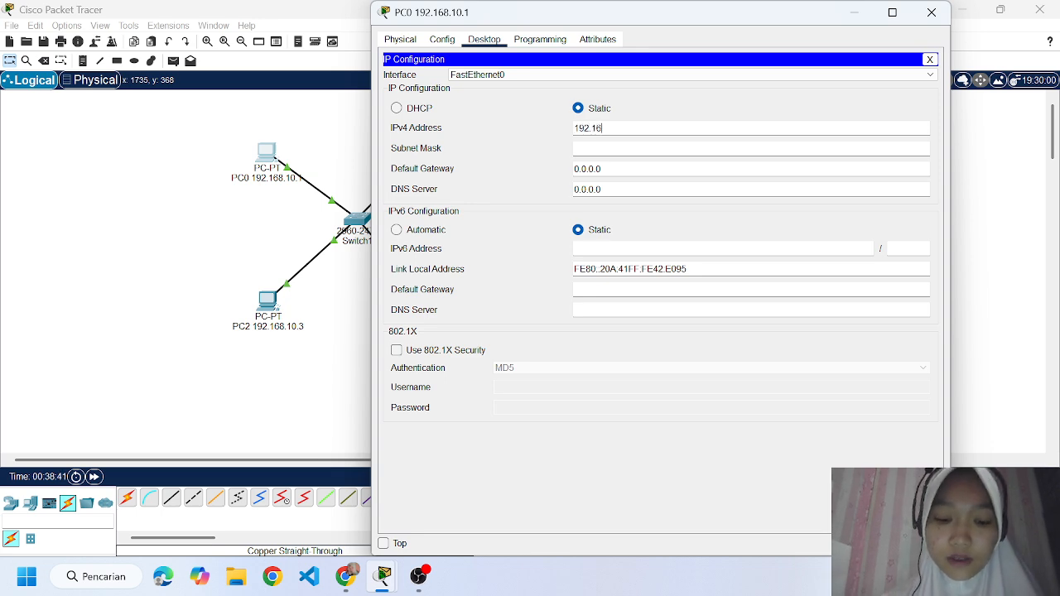
type("8.10.1")
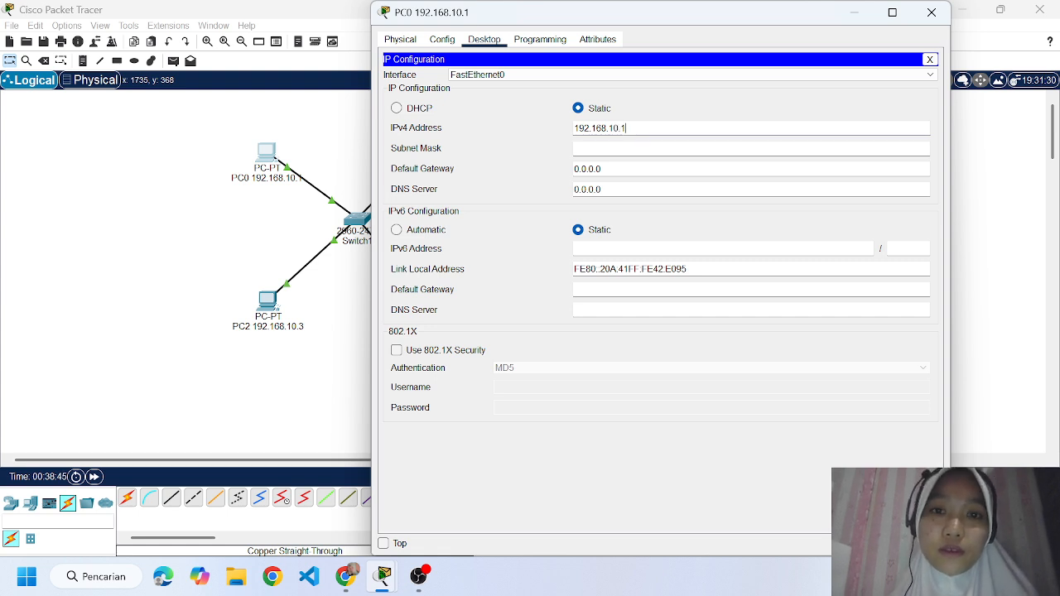
key("Tab")
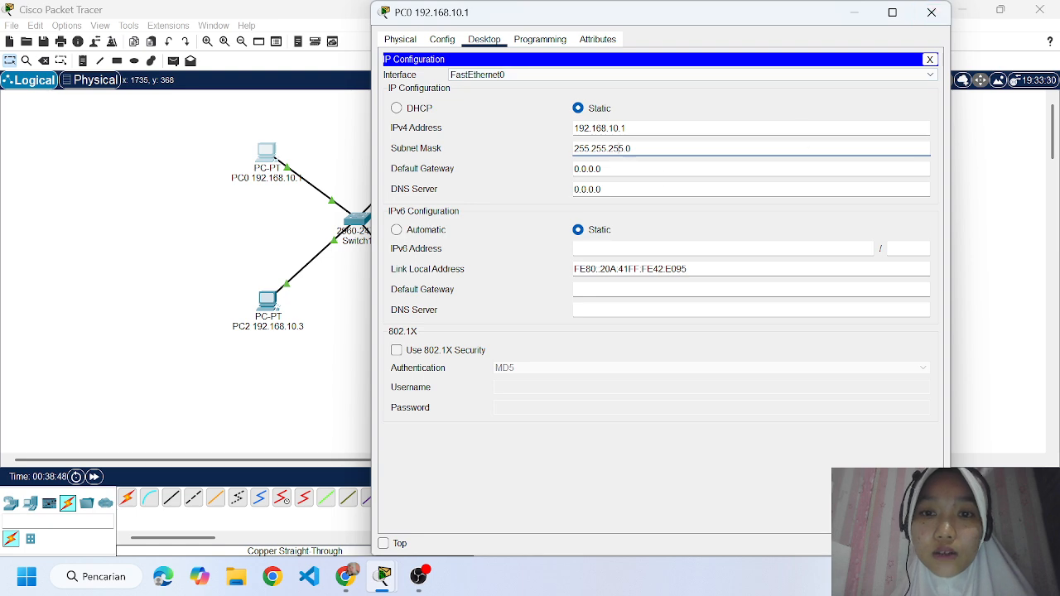
left_click(932, 12)
Give PC1 the static IPv4 address 192.168.10.2 with subnet mask 255.255.255.0 and close its configuration.
left_click(424, 158)
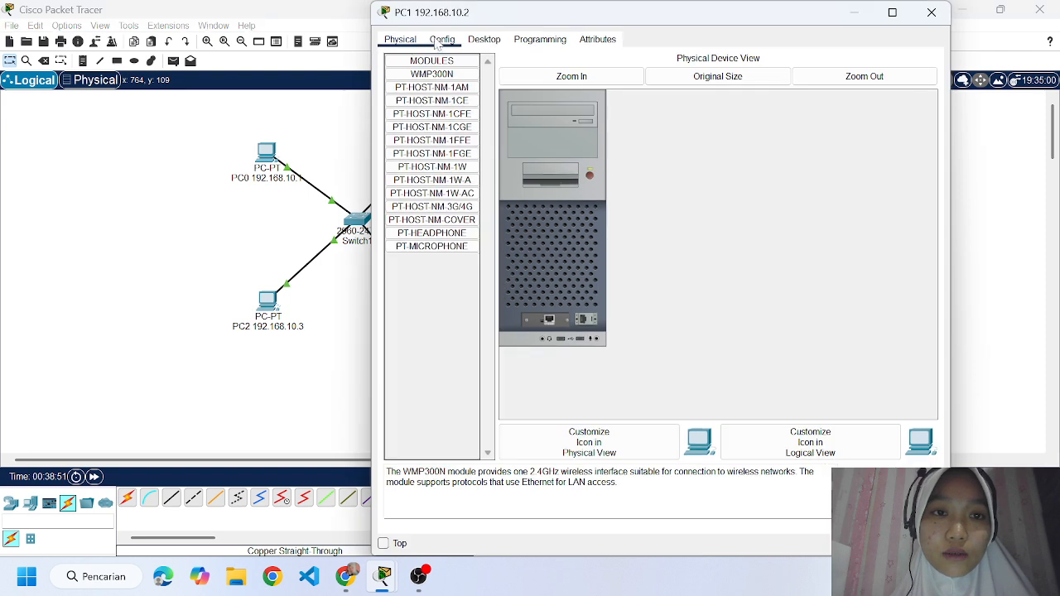
left_click(441, 39)
left_click(484, 39)
left_click(443, 116)
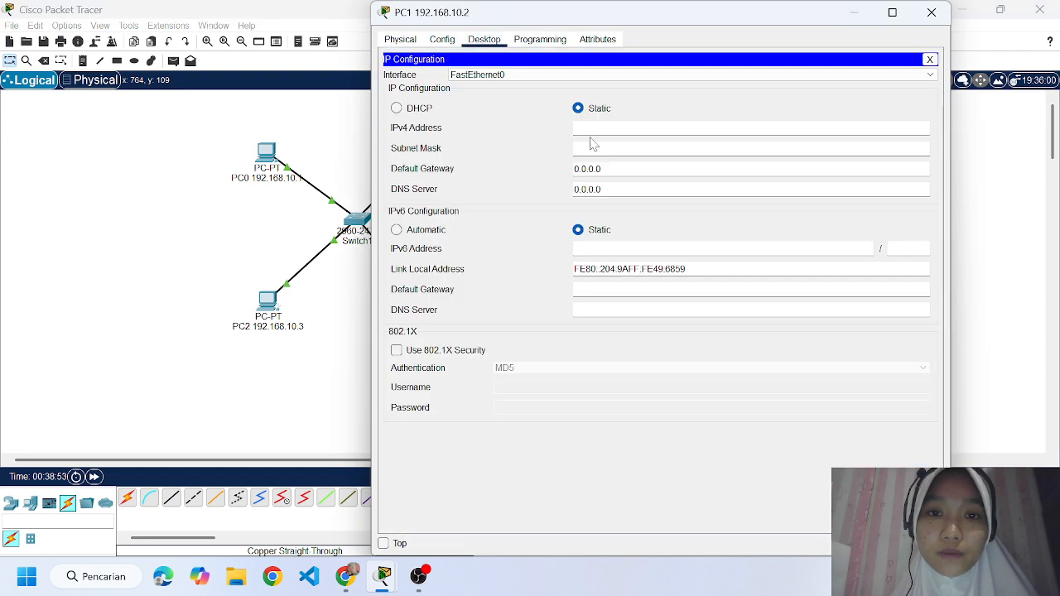
type("192.168")
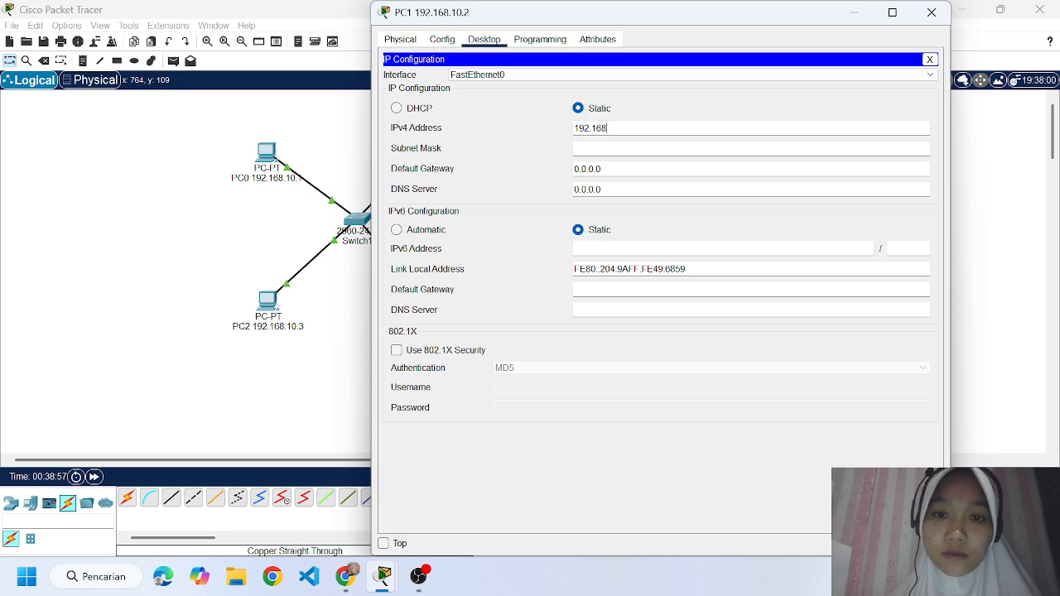
type(".10.2")
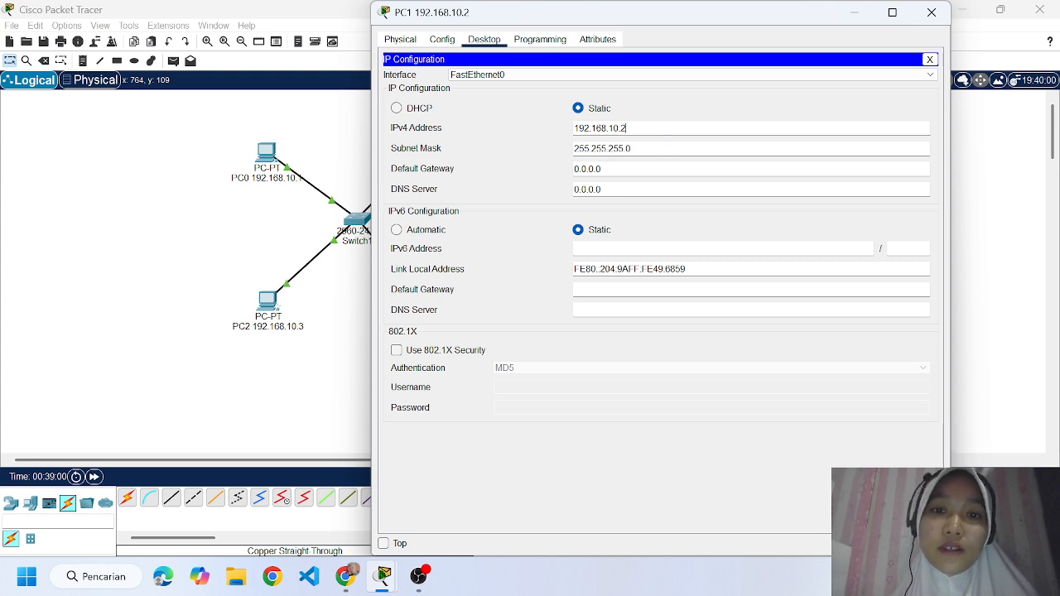
left_click(931, 12)
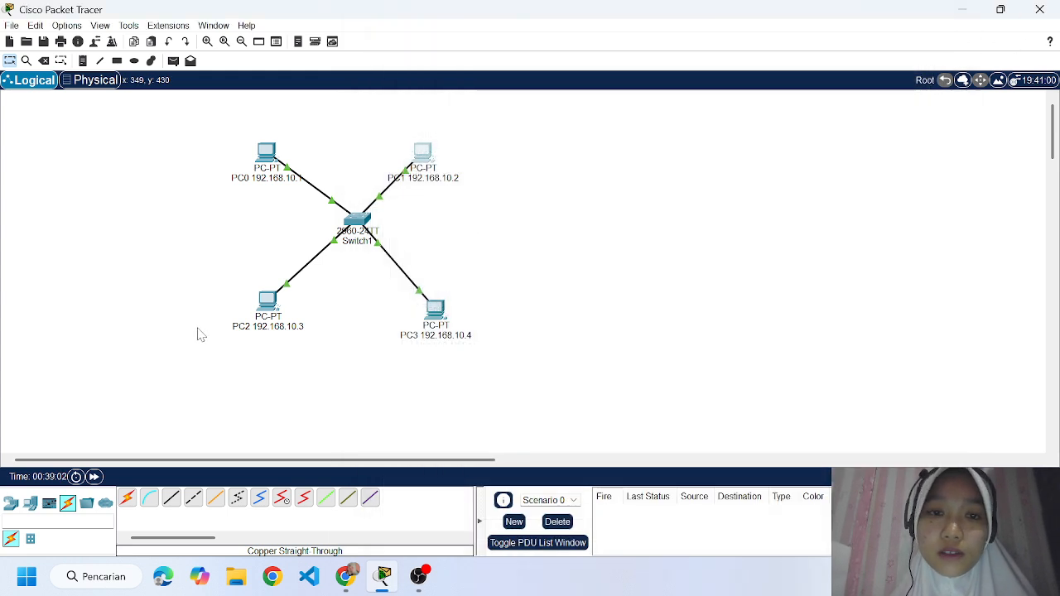
Give PC2 the static IPv4 address 192.168.10.3 with subnet mask 255.255.255.0 and close its configuration.
left_click(272, 302)
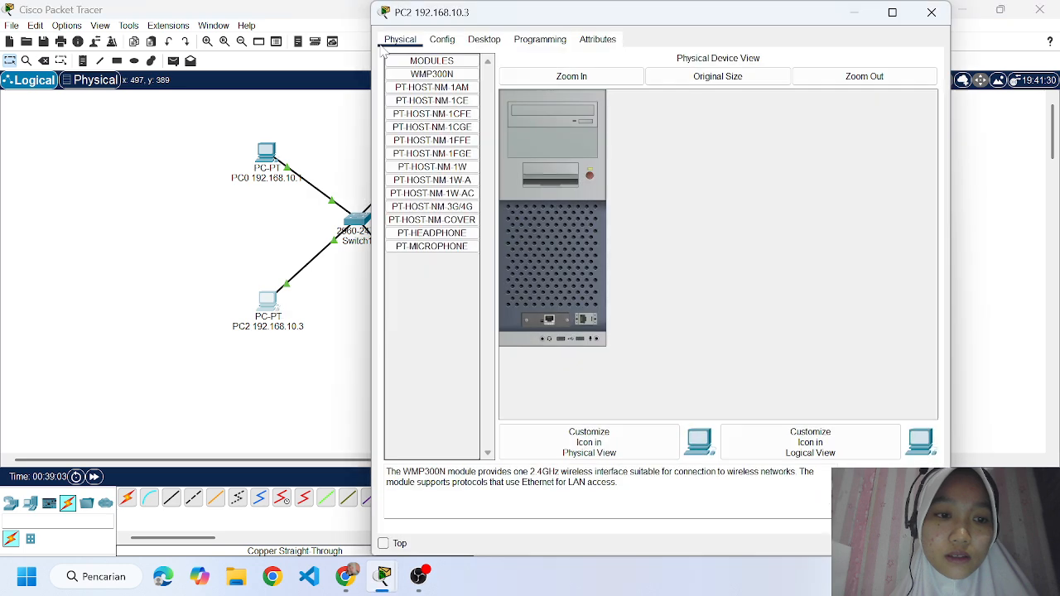
left_click(484, 40)
left_click(437, 104)
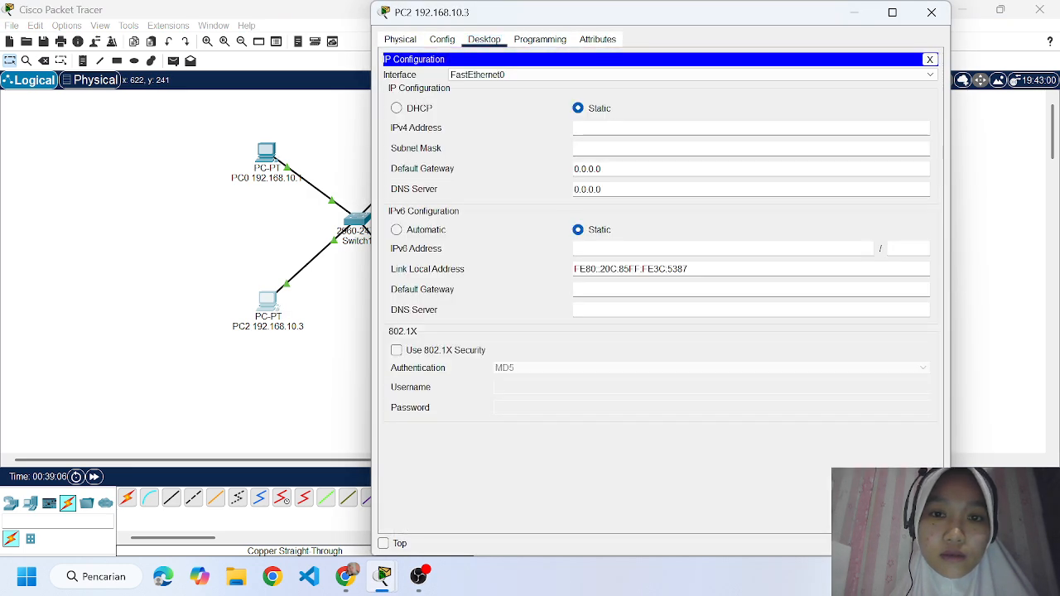
left_click(608, 129)
type("192.16")
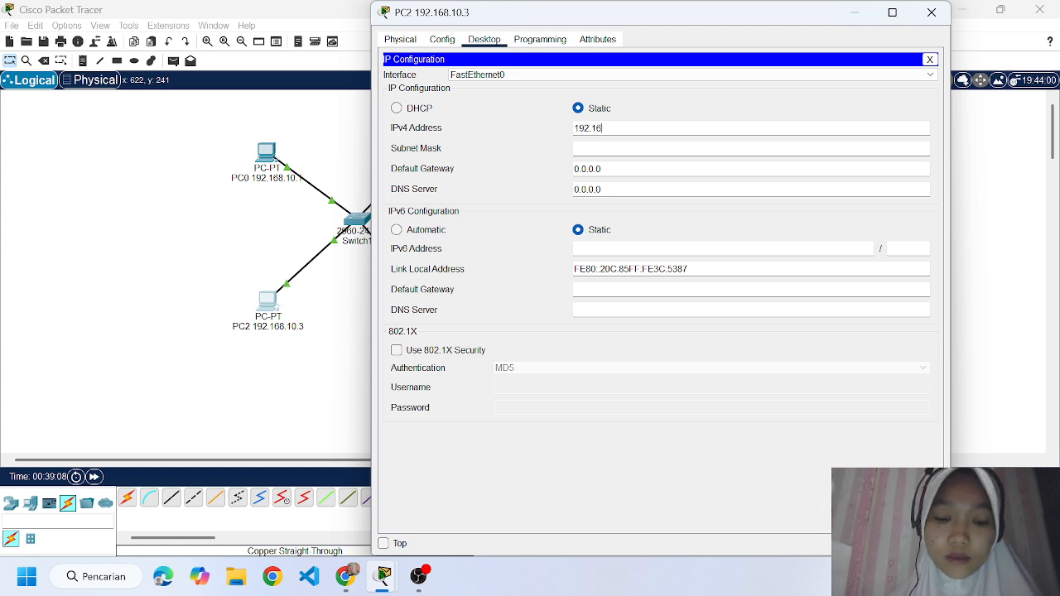
type("8.10.3")
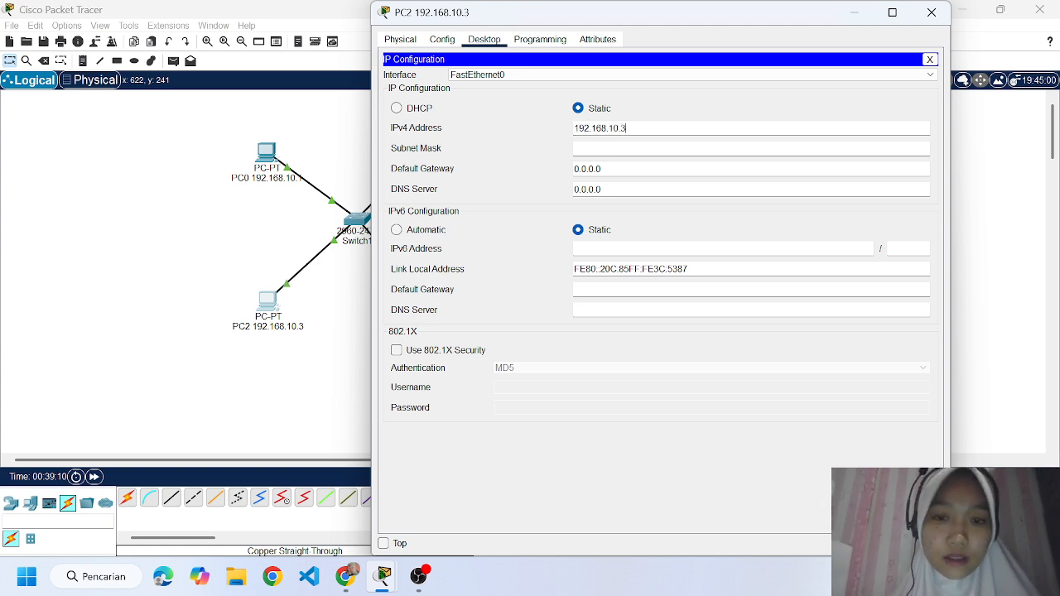
key("Tab")
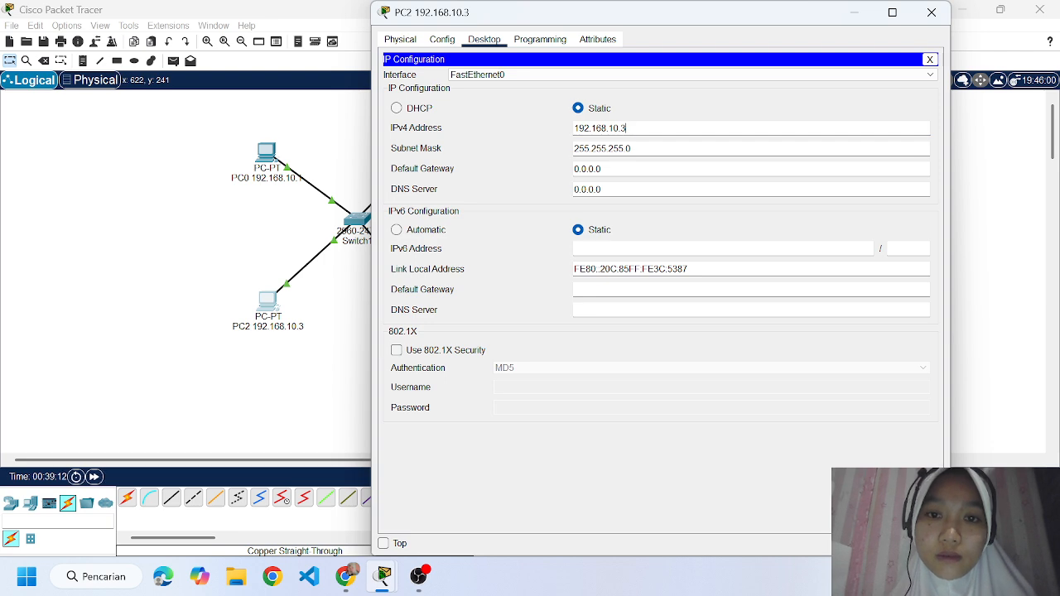
left_click(930, 14)
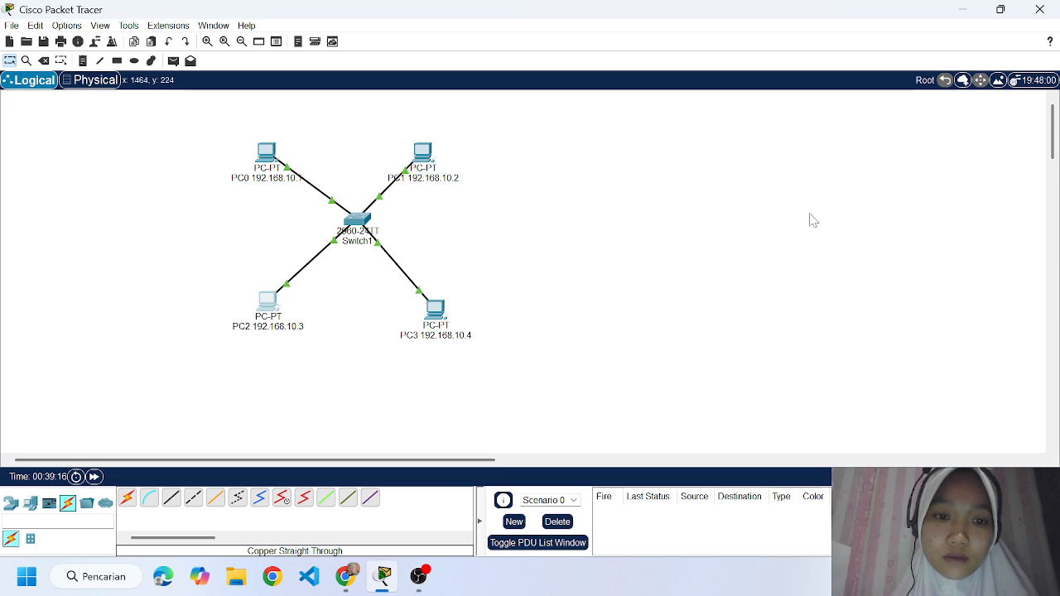
Give PC3 the static IPv4 address 192.168.10.4 with subnet mask 255.255.255.0 and close its configuration.
left_click(433, 308)
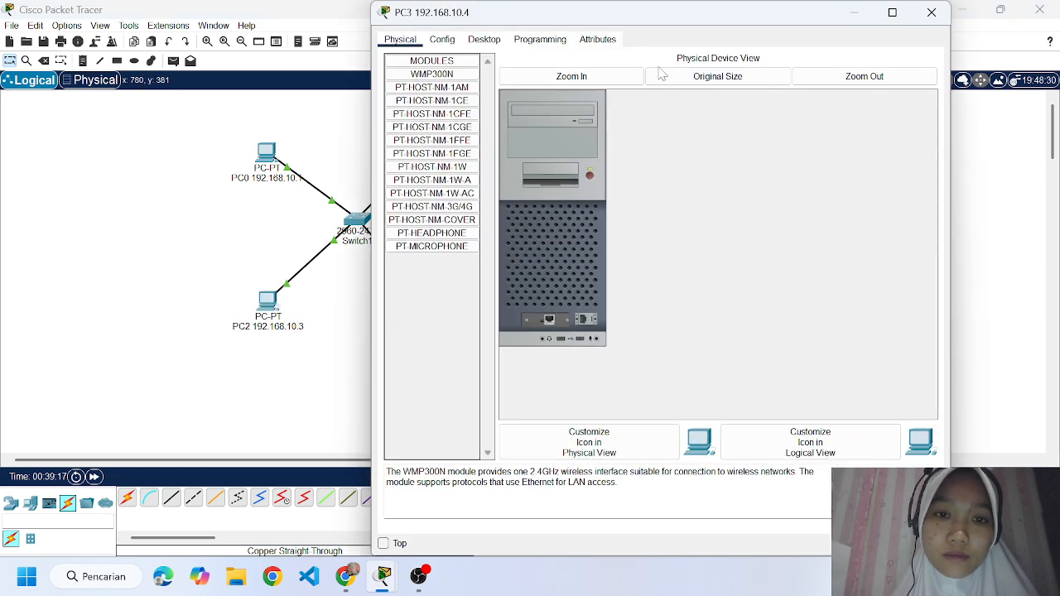
left_click(483, 39)
left_click(462, 94)
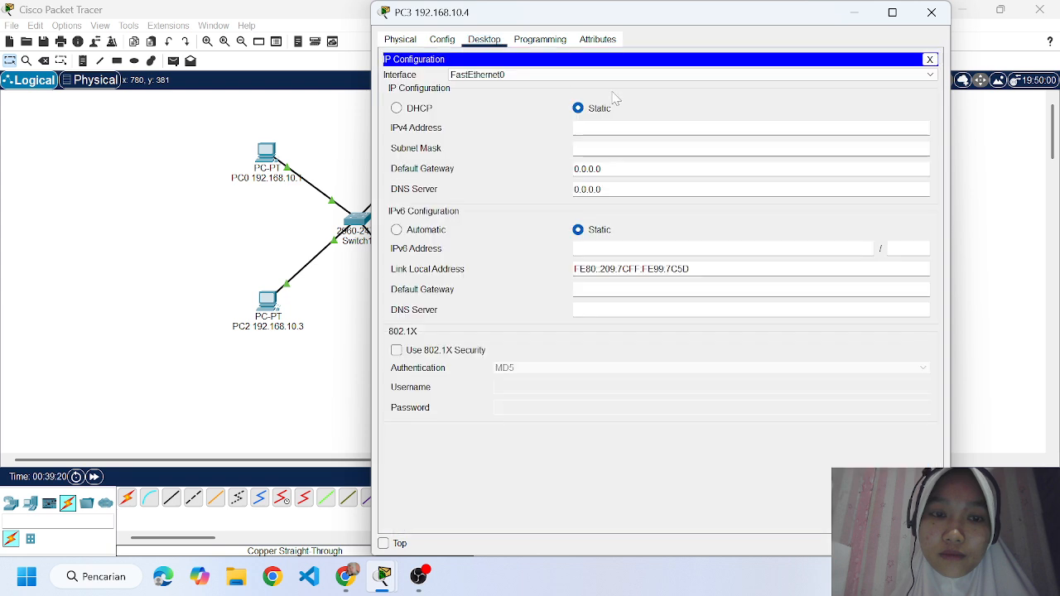
type("192.1")
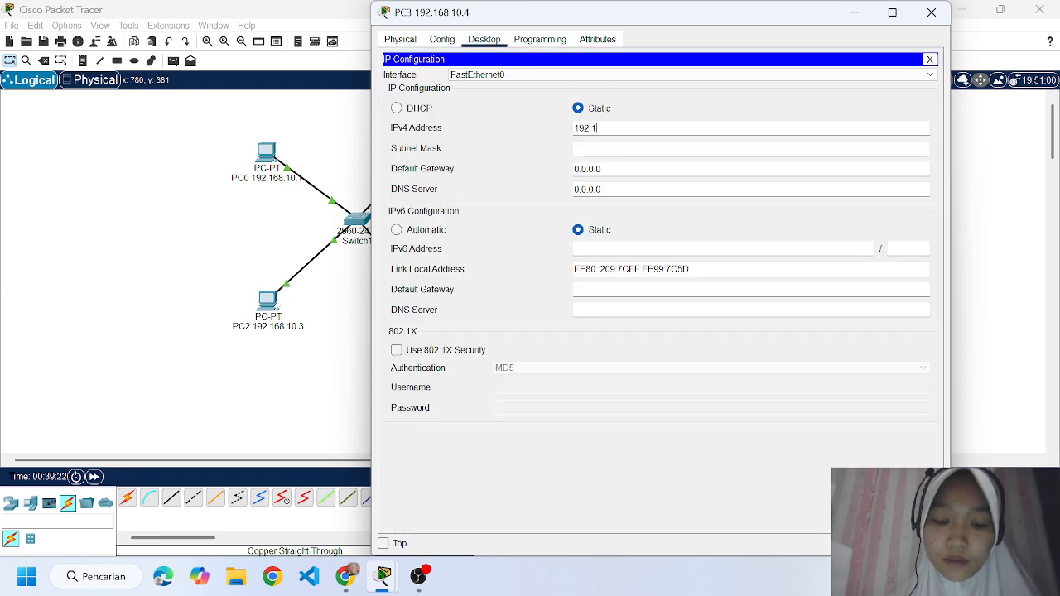
type("68.")
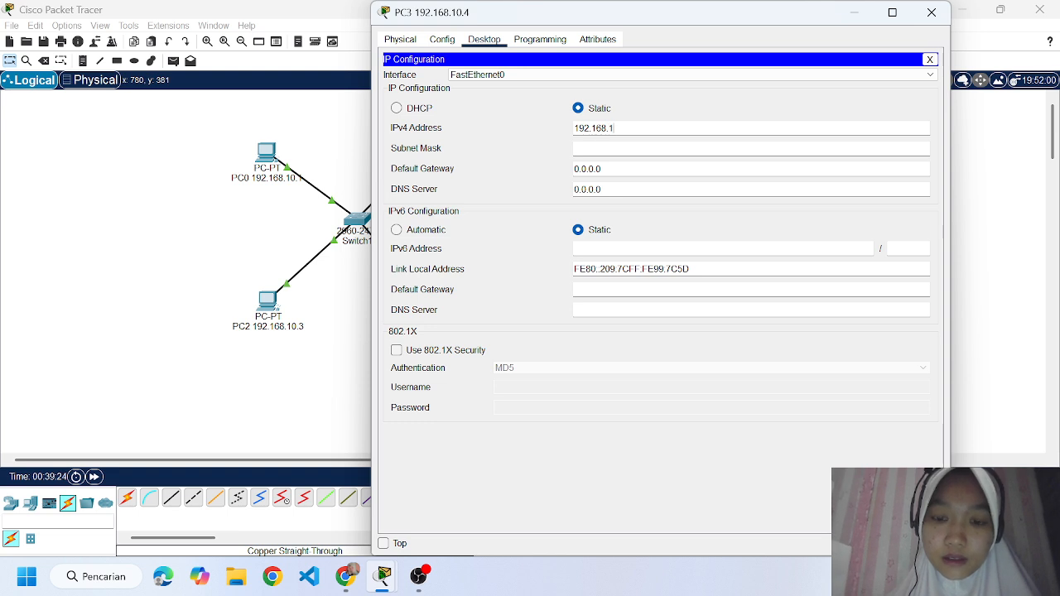
type("19")
key("BackSpace")
type("0.4")
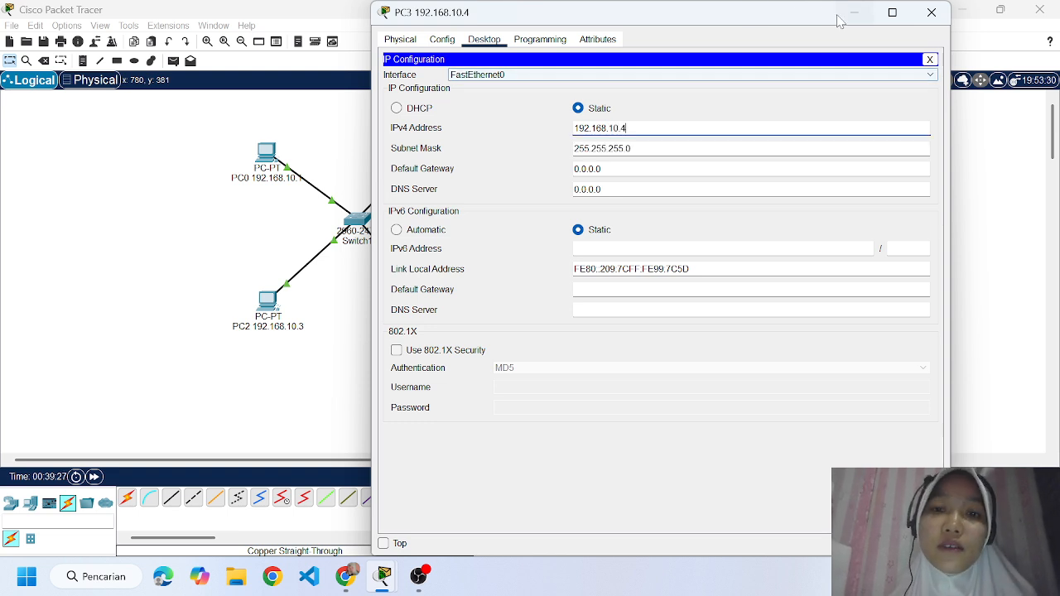
left_click(932, 12)
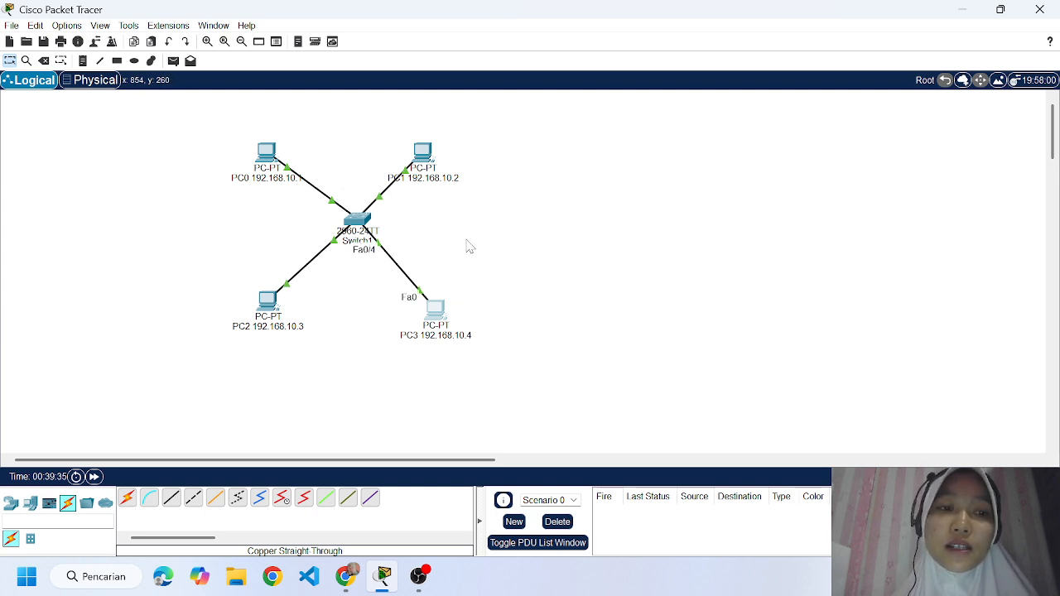
Recheck the assignment text in Chrome, return to Cisco Packet Tracer and run ipconfig in PC0's Command Prompt.
left_click(351, 582)
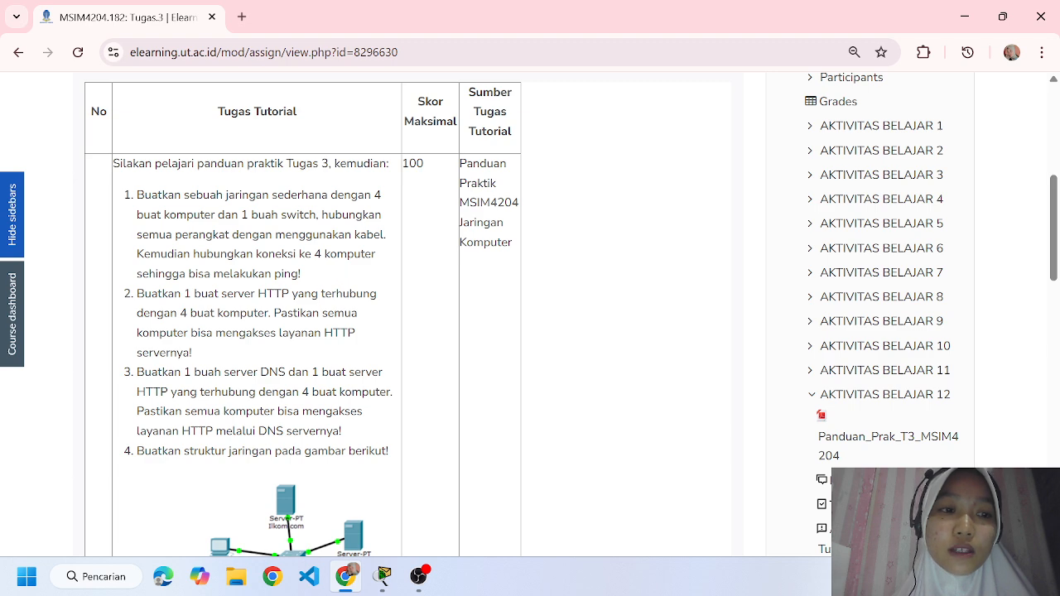
left_click(385, 580)
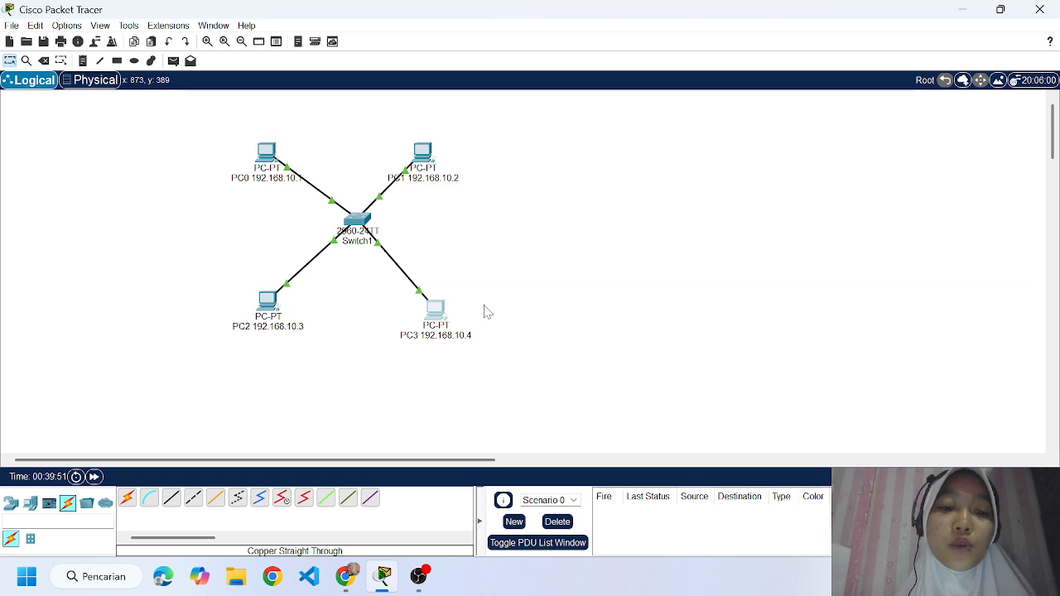
left_click(266, 152)
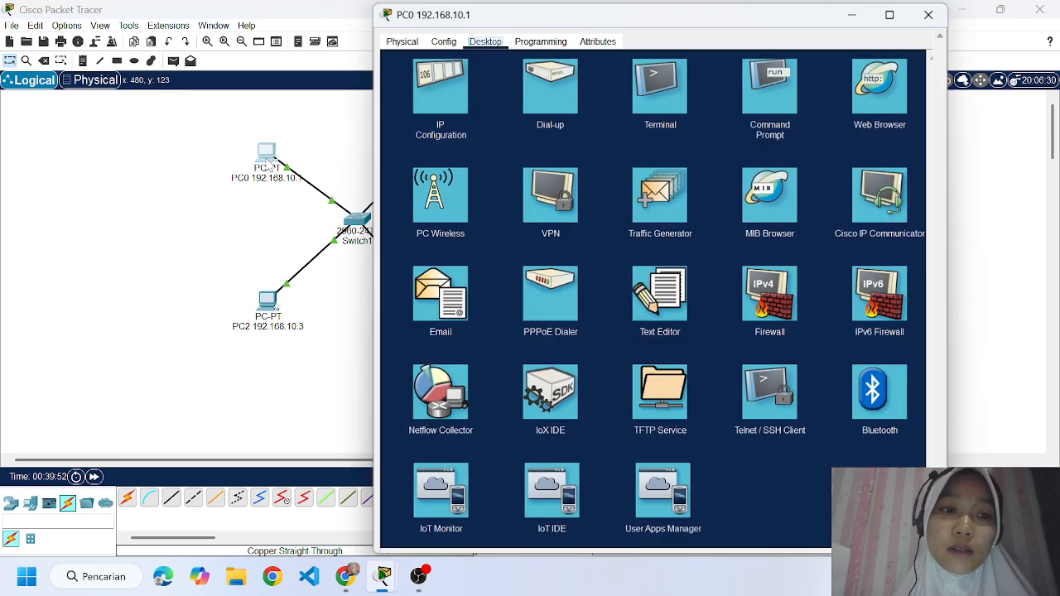
left_click(764, 98)
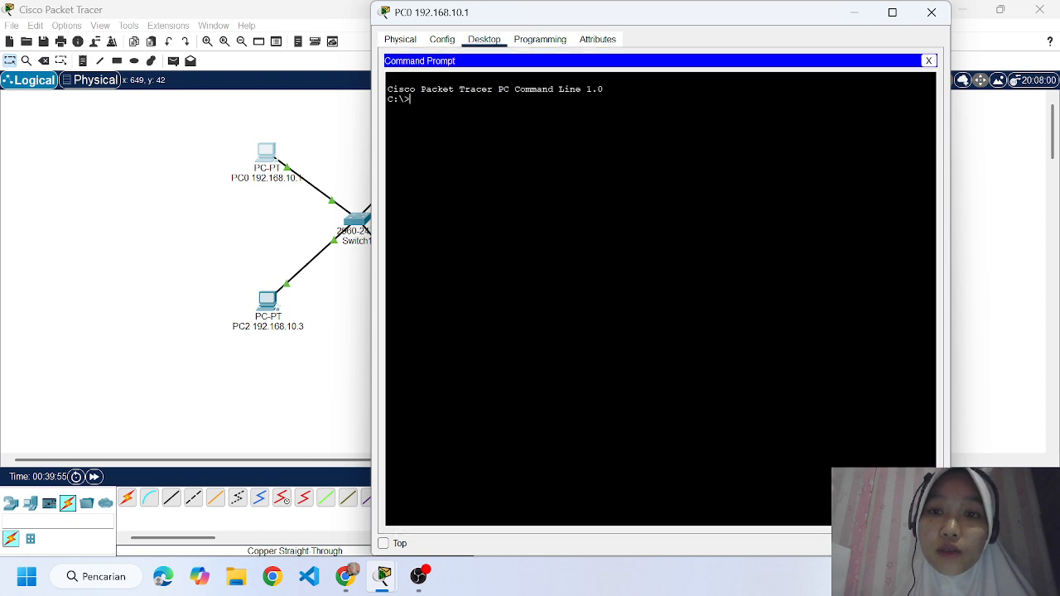
type("ipconfig")
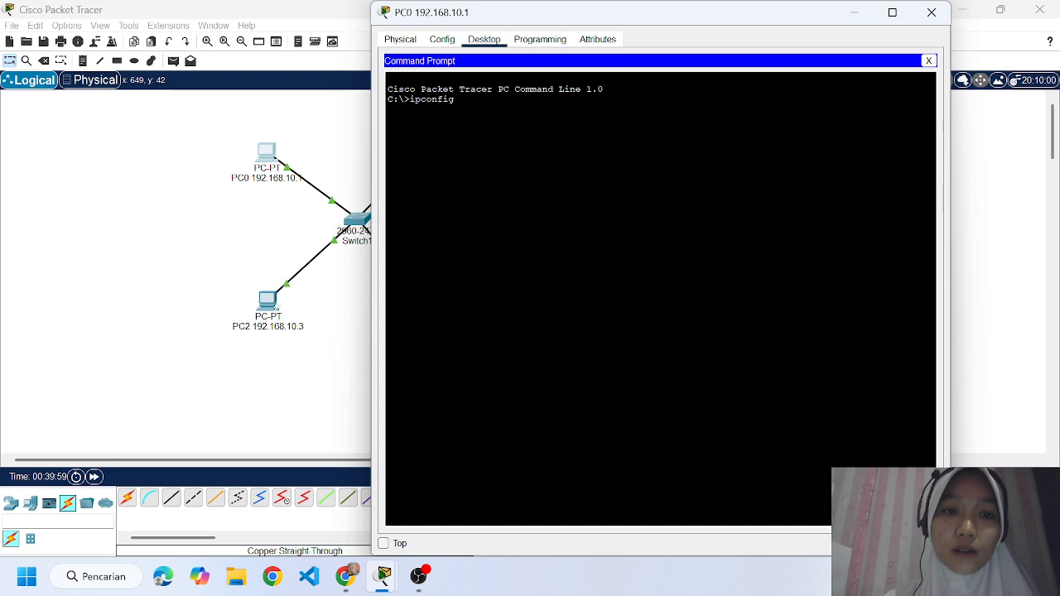
key("Return")
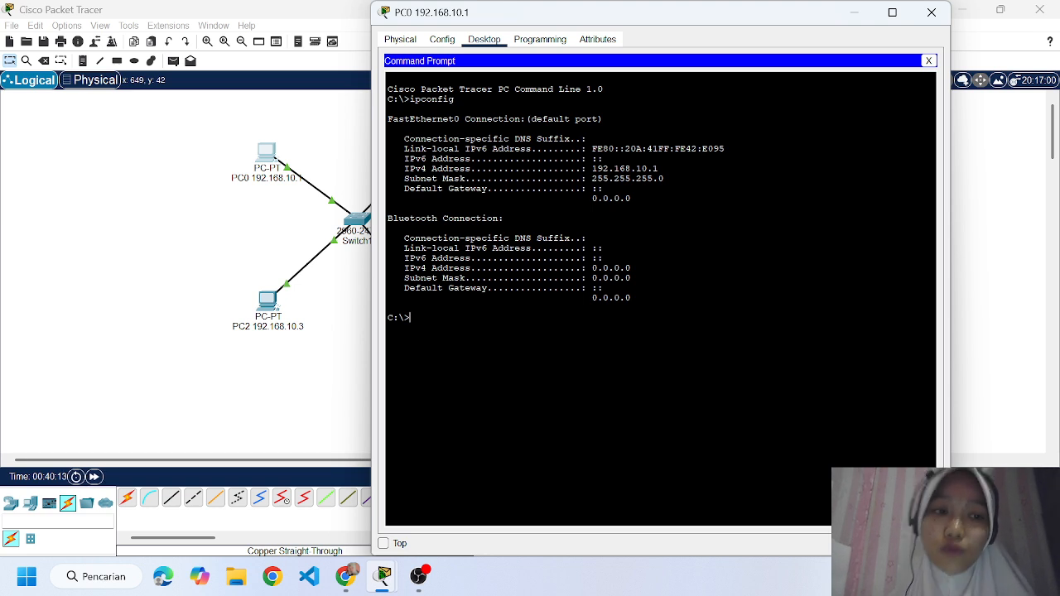
Test connectivity from PC0 to PC1 with ping 192.168.10.2 and close PC0's window.
type("ping")
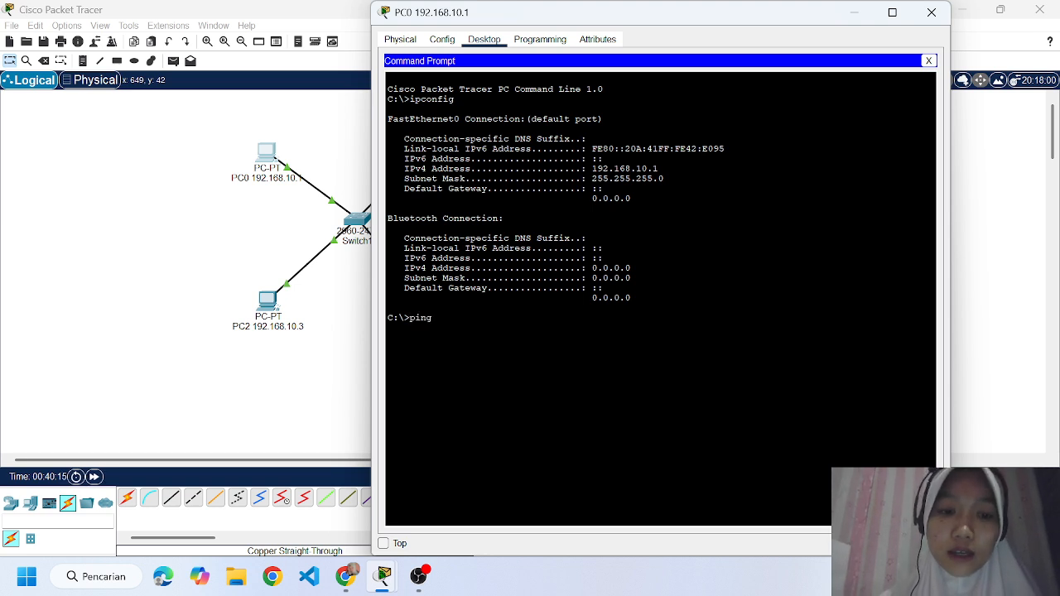
type(" 192.")
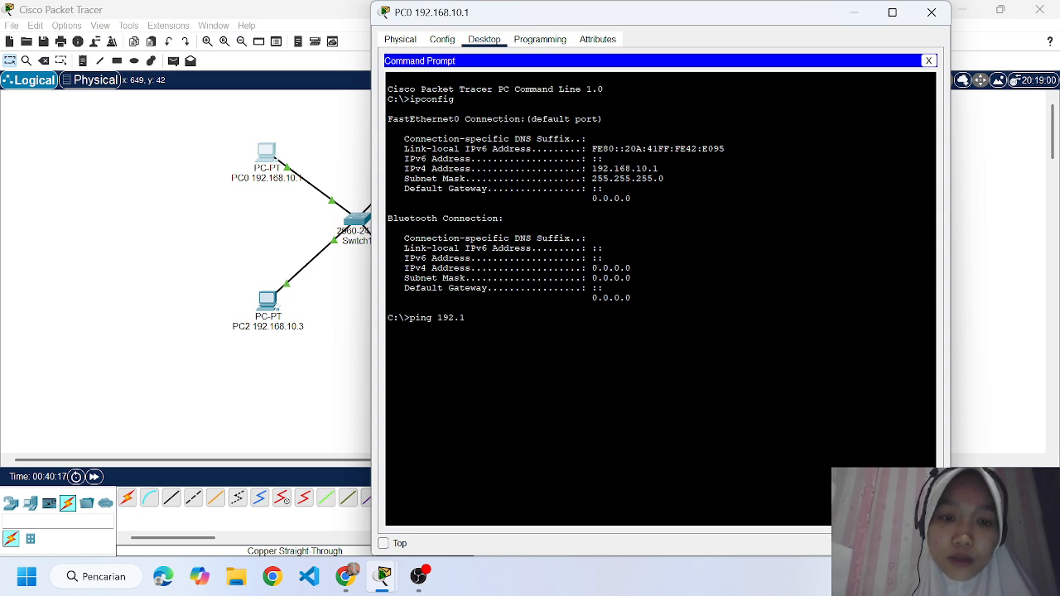
type("168.10.")
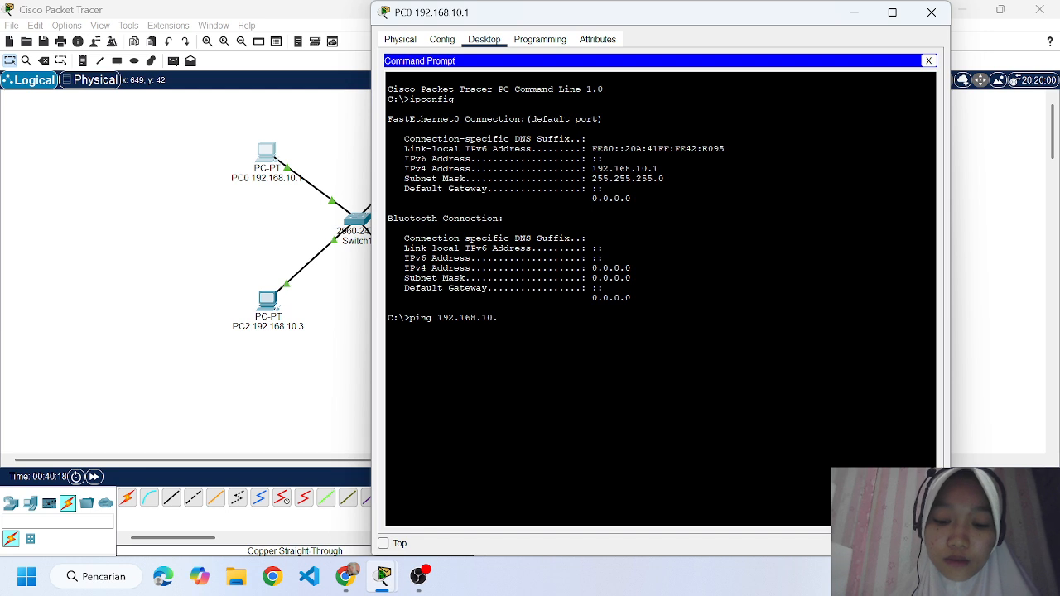
type("2")
key("Return")
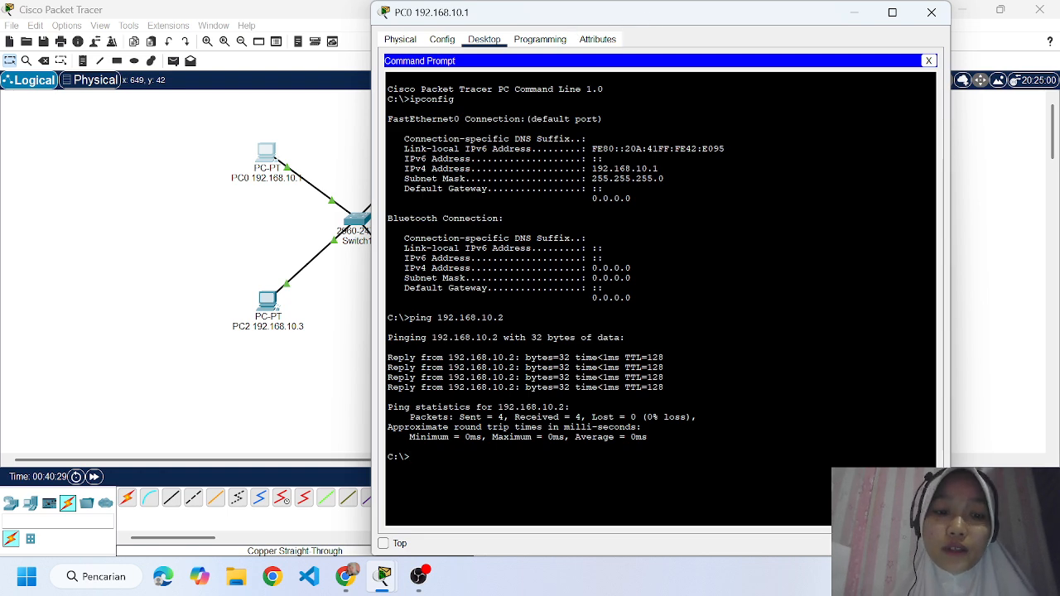
left_click(932, 12)
Check PC1's IP settings by running ipconfig in its Command Prompt.
left_click(423, 156)
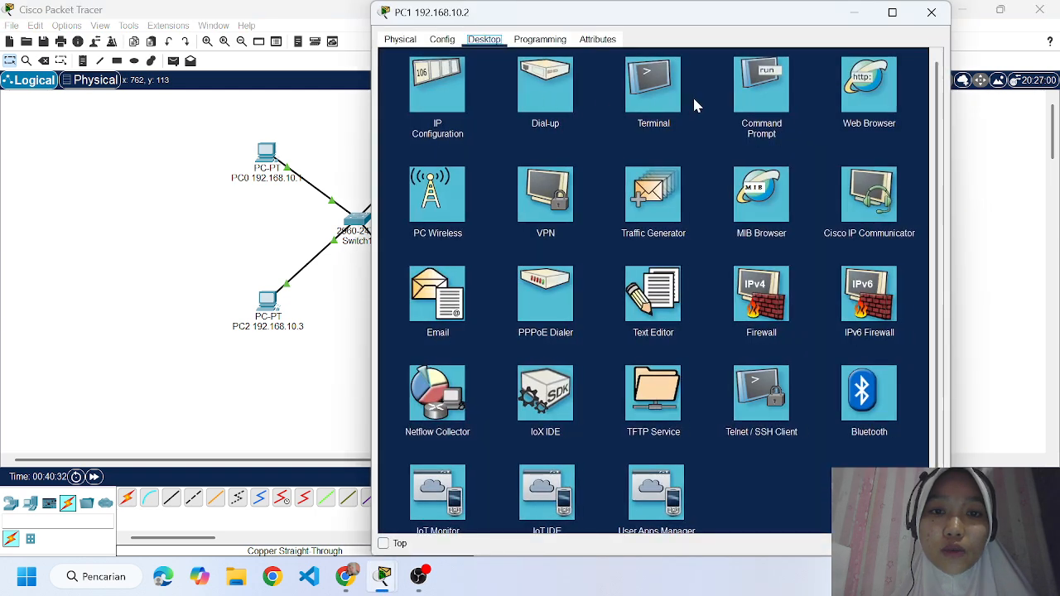
left_click(748, 97)
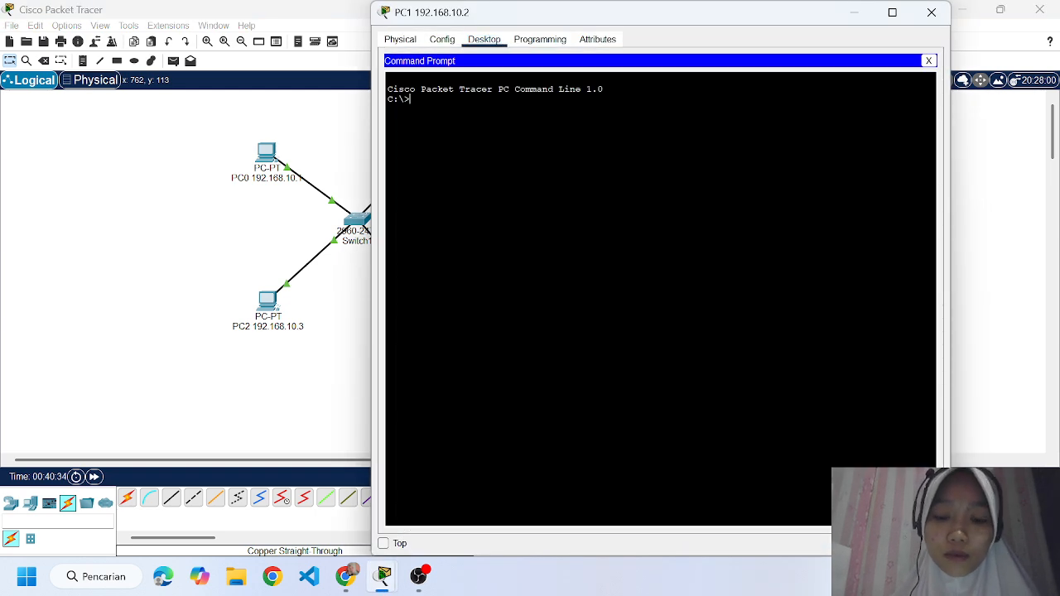
type("ipco")
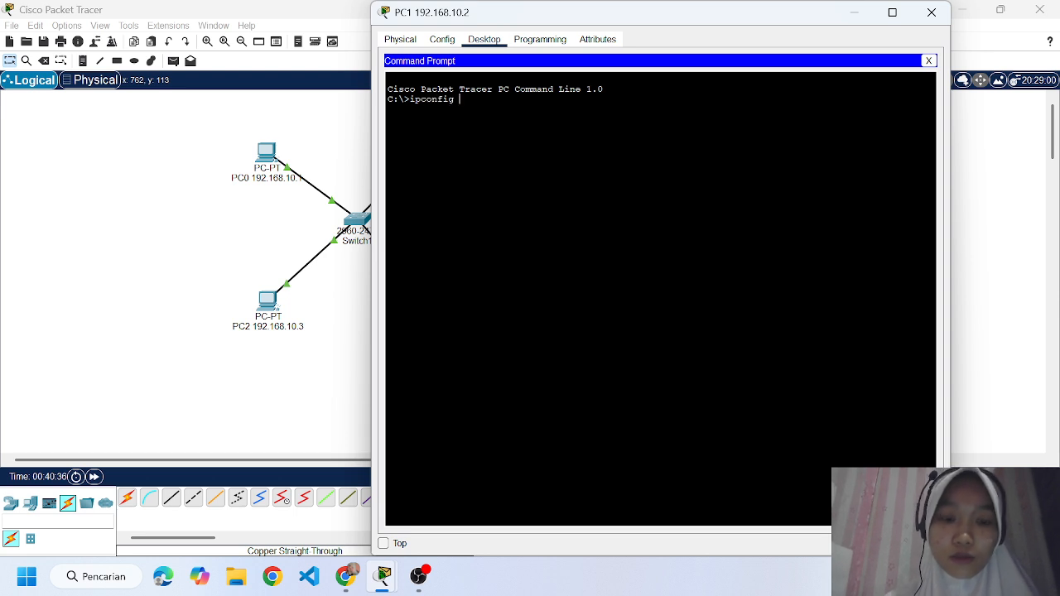
type("nfig")
key("Return")
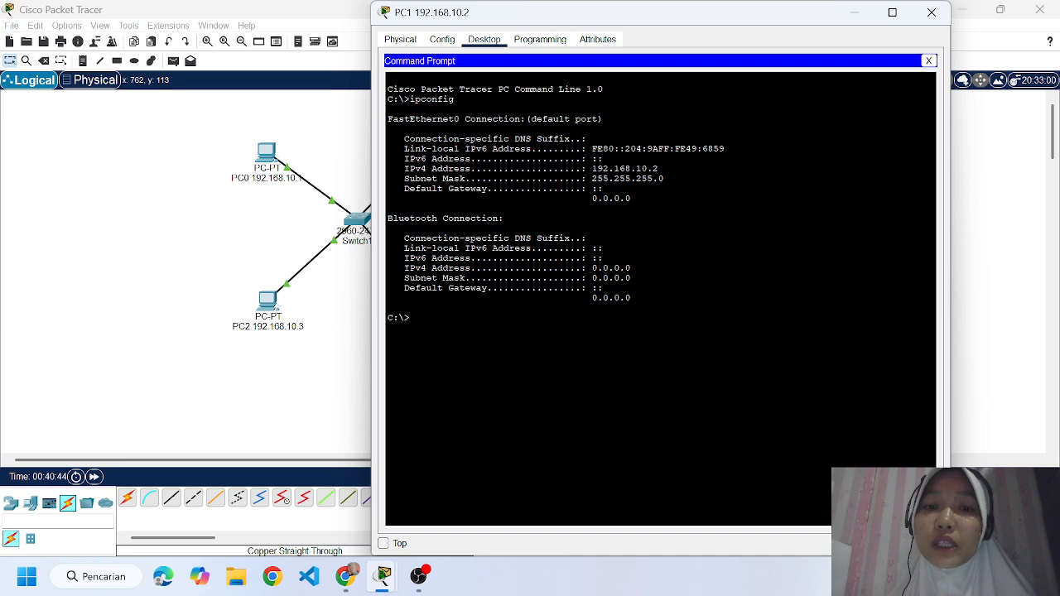
Test connectivity from PC1 to PC2 with ping 192.168.10.3 and close PC1's window.
type("g")
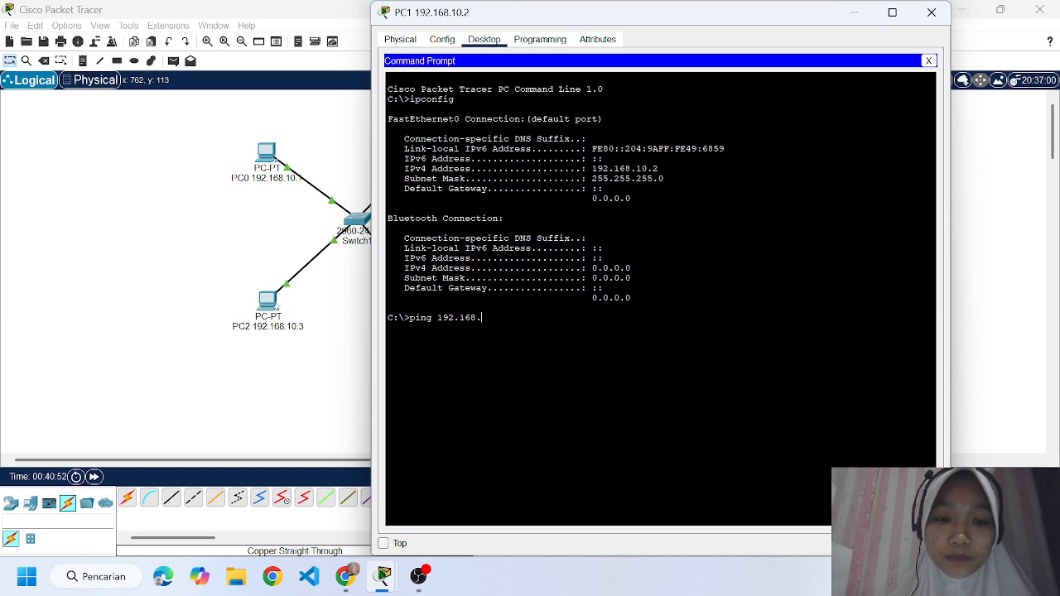
type("192.168.10.3")
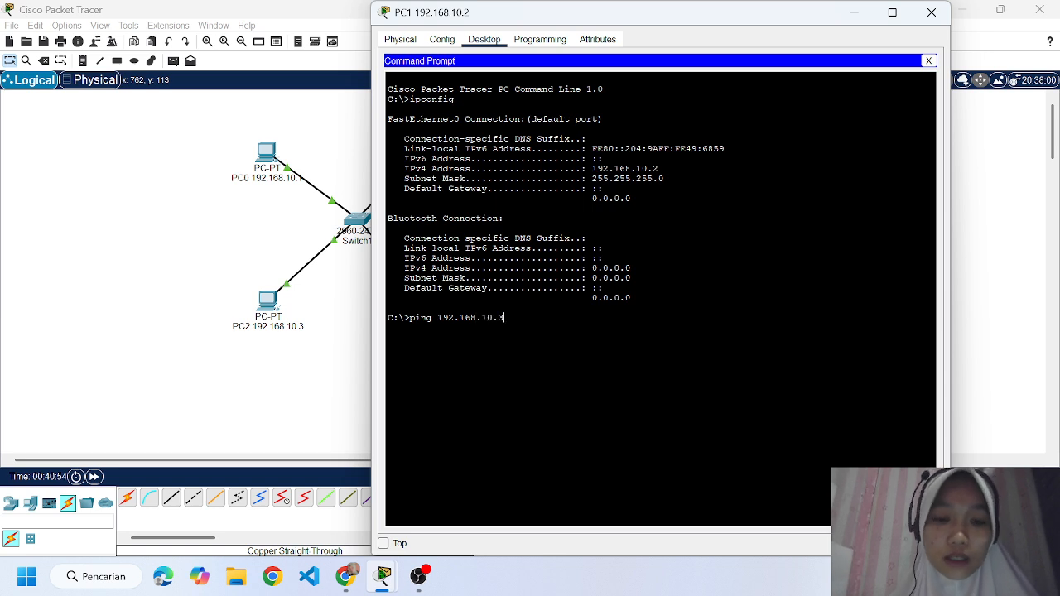
key("Return")
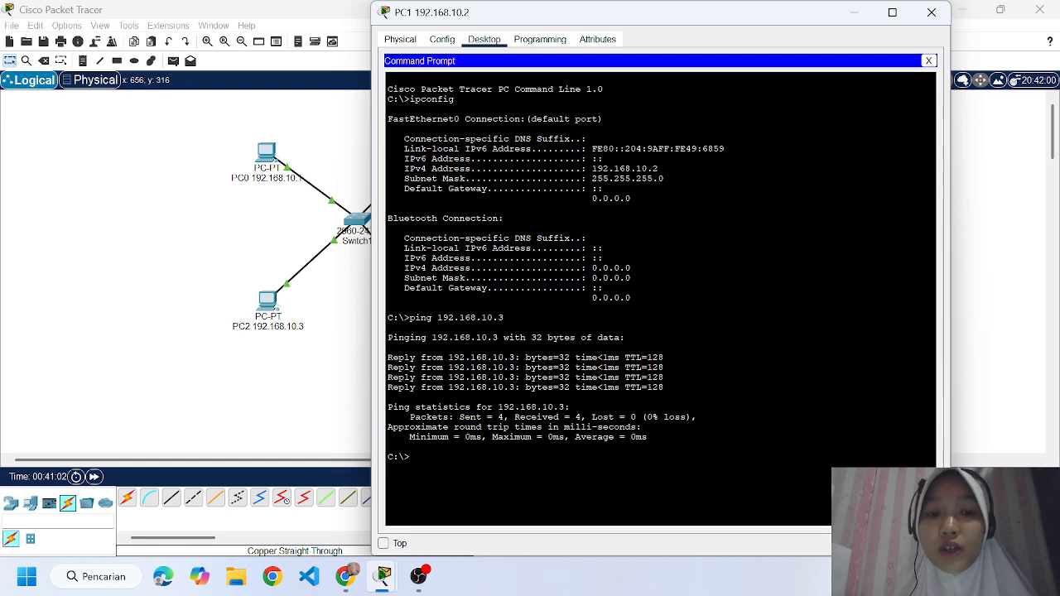
left_click(930, 12)
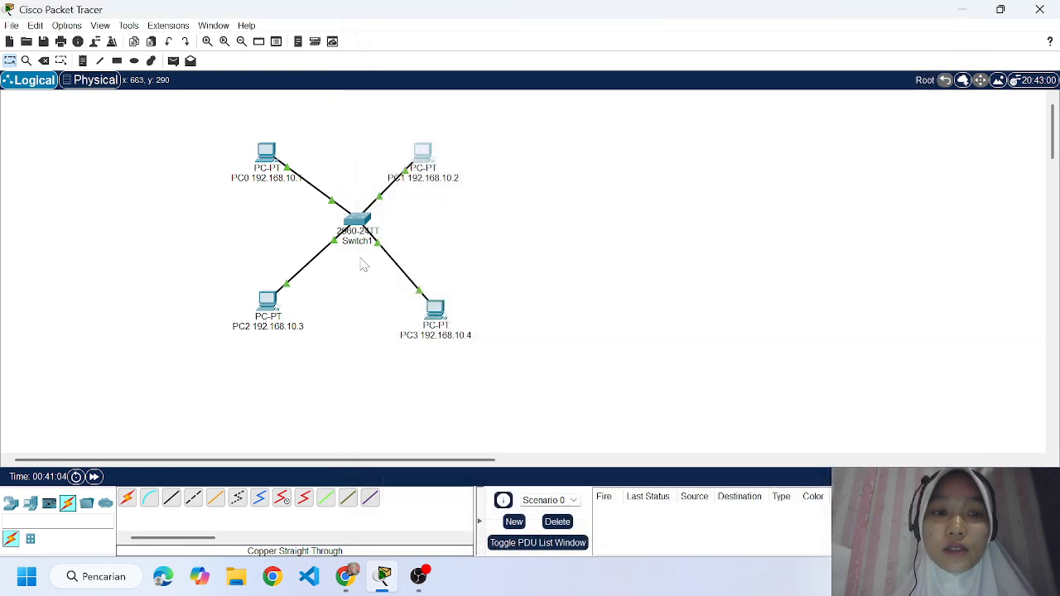
Check PC2's IP settings by running ipconfig in its Command Prompt.
left_click(267, 303)
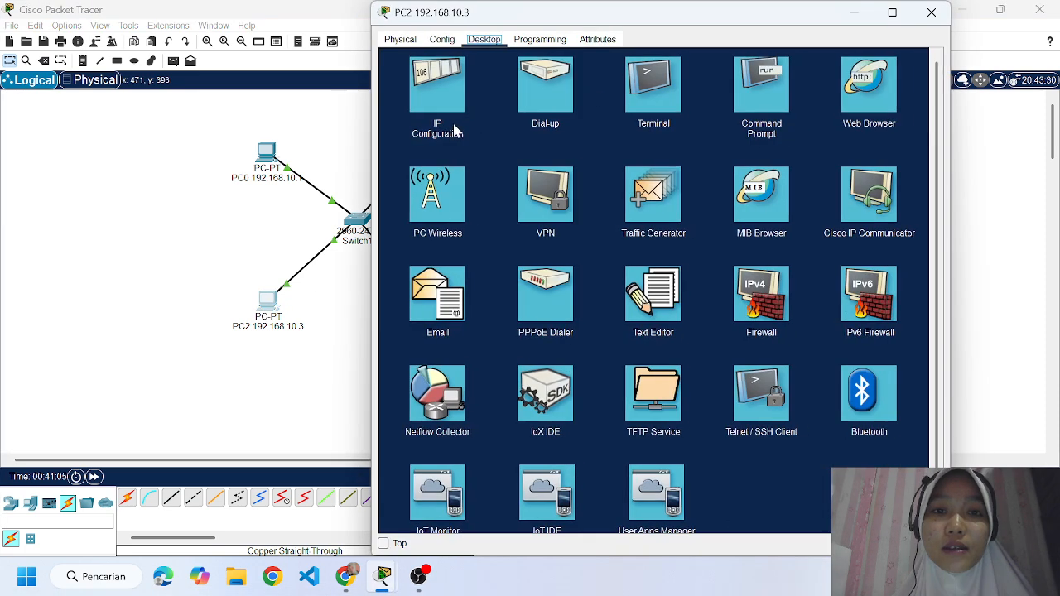
left_click(756, 111)
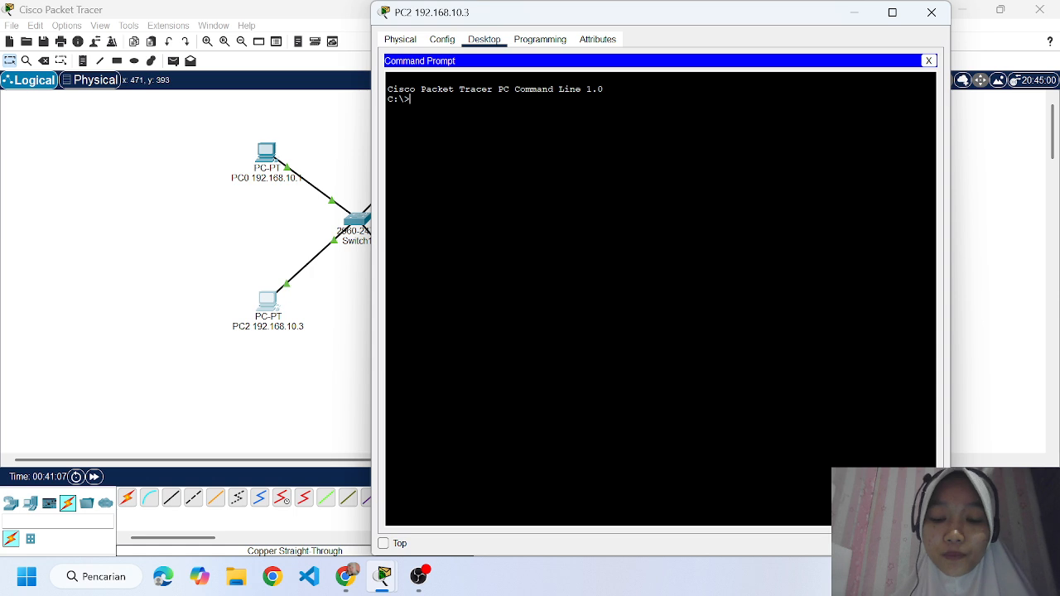
type("p")
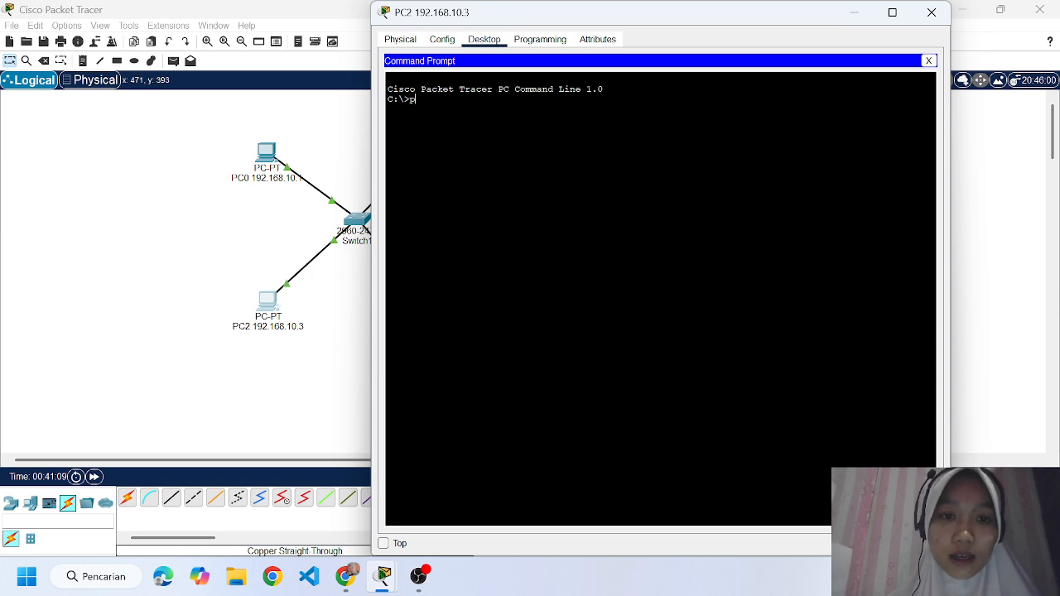
key("BackSpace")
type("ipconfig")
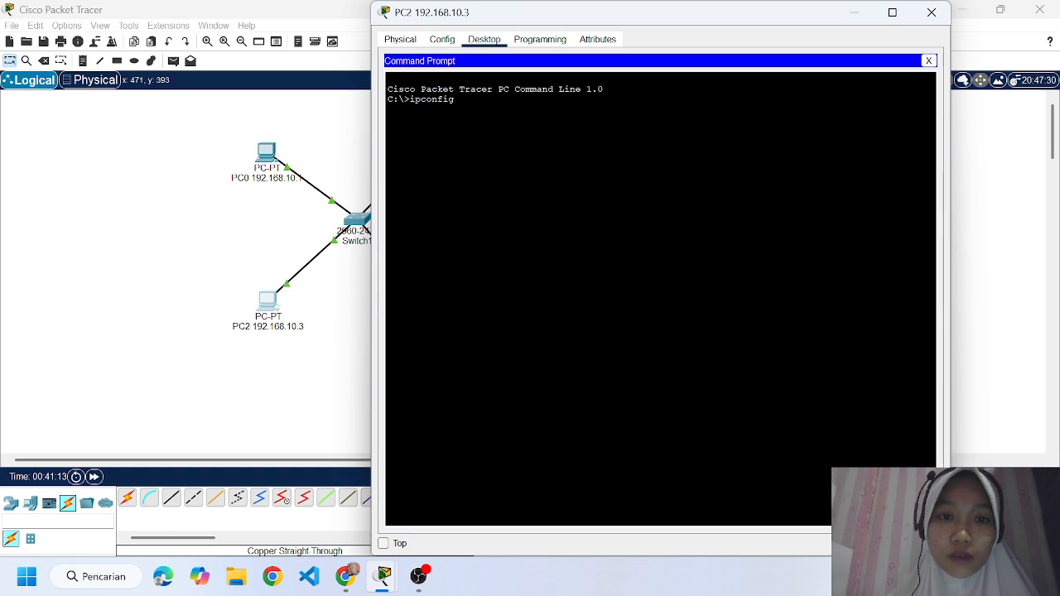
key("Return")
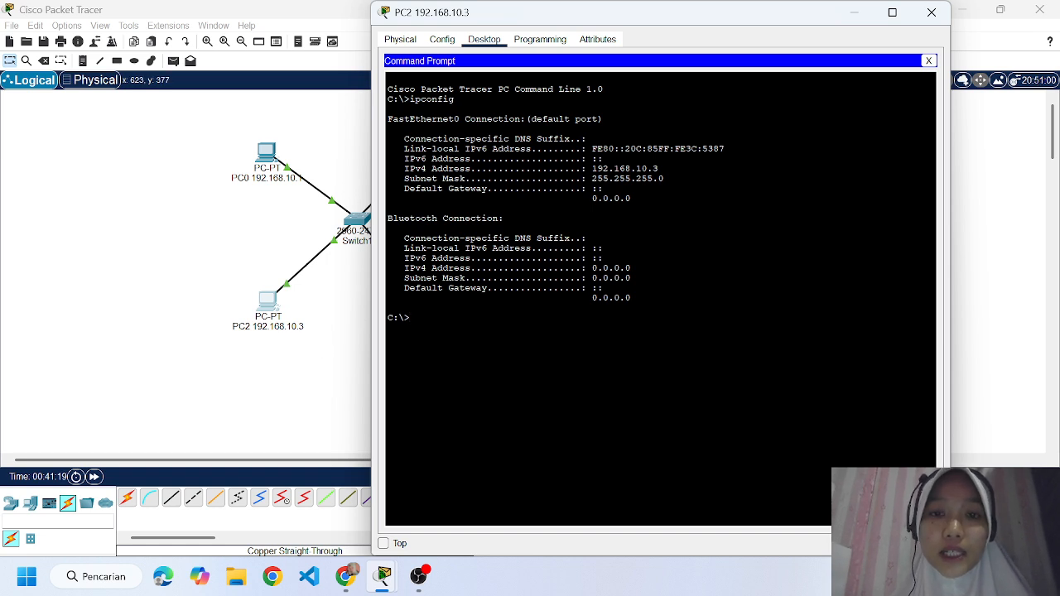
Test connectivity from PC2 to PC3 with ping 192.168.10.4 and close PC2's window.
type("ping")
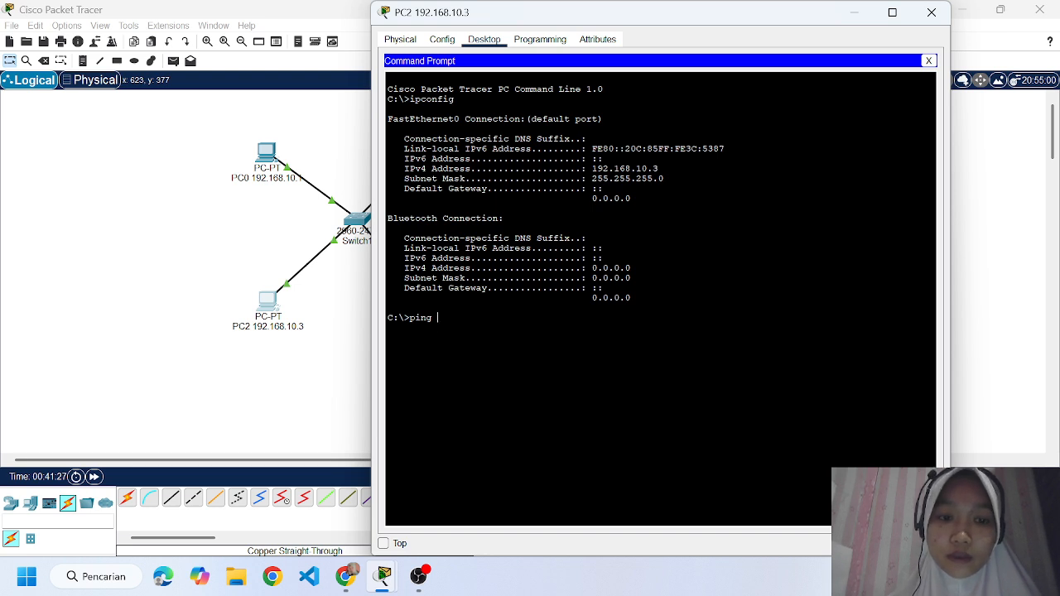
type("192.168")
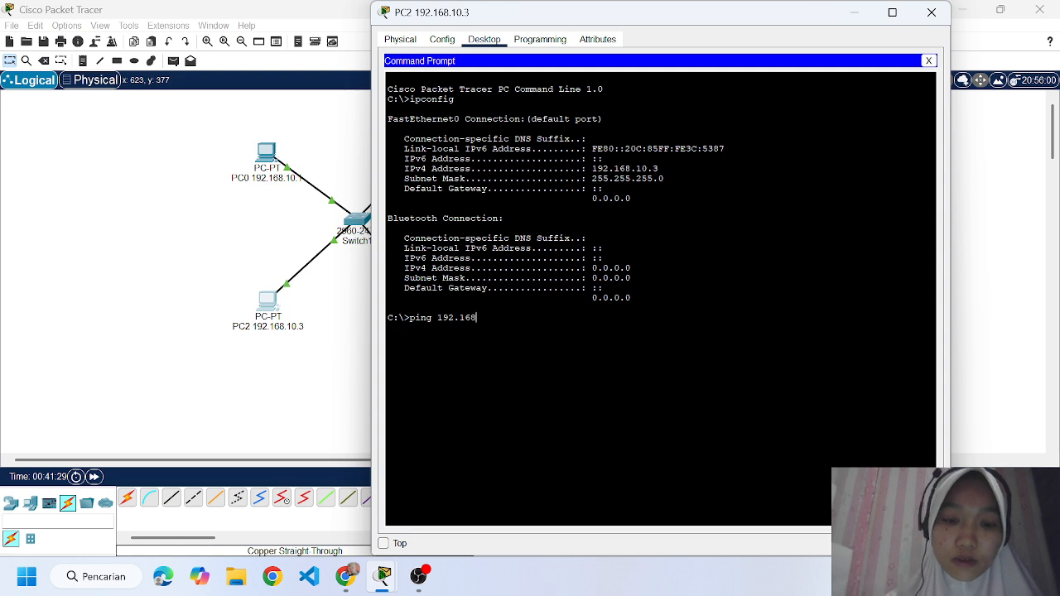
type(".10.")
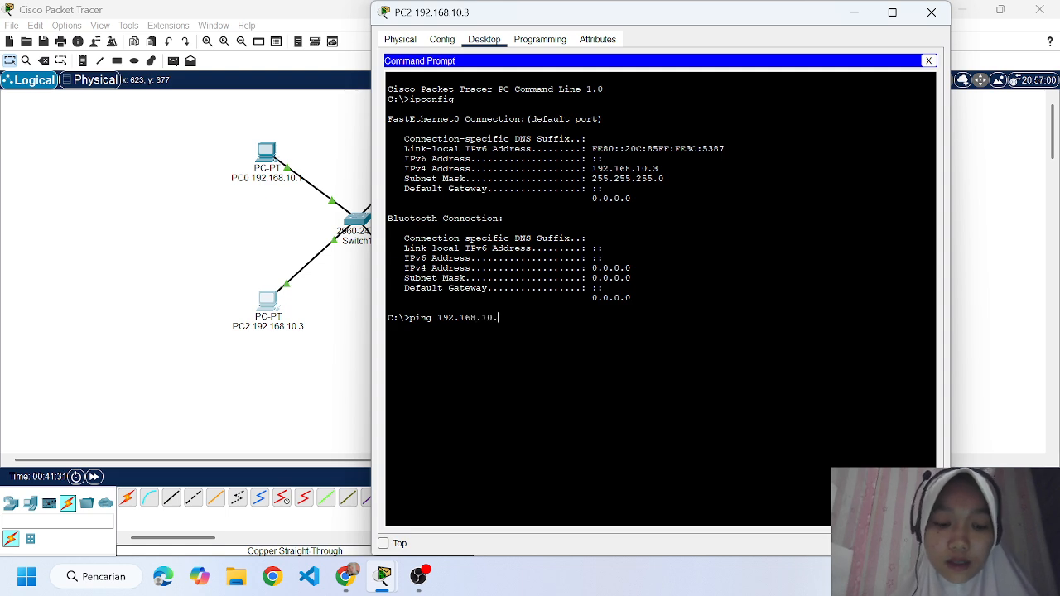
type("4")
key("Return")
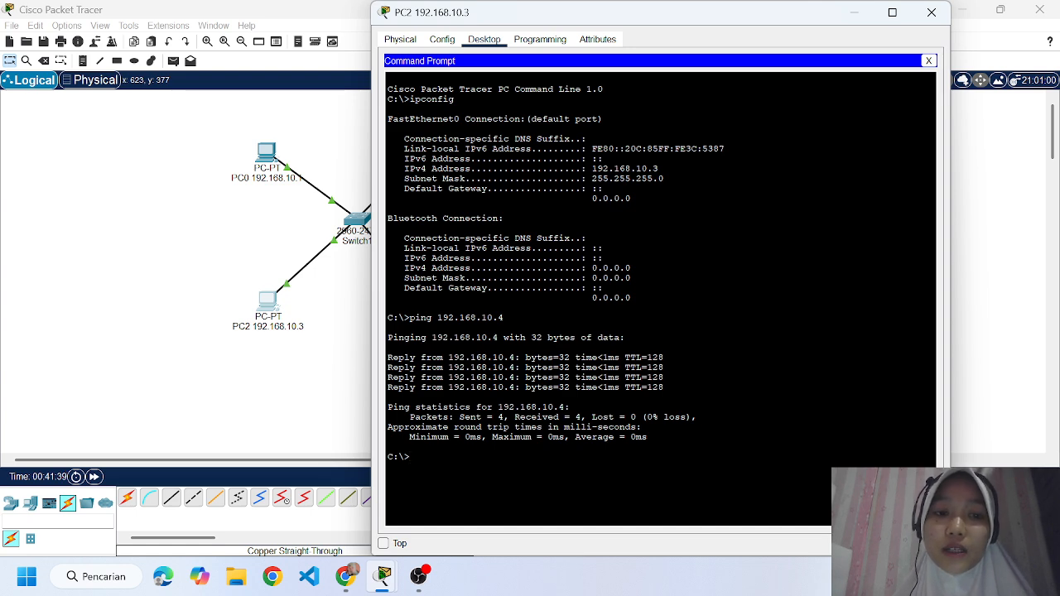
left_click(931, 11)
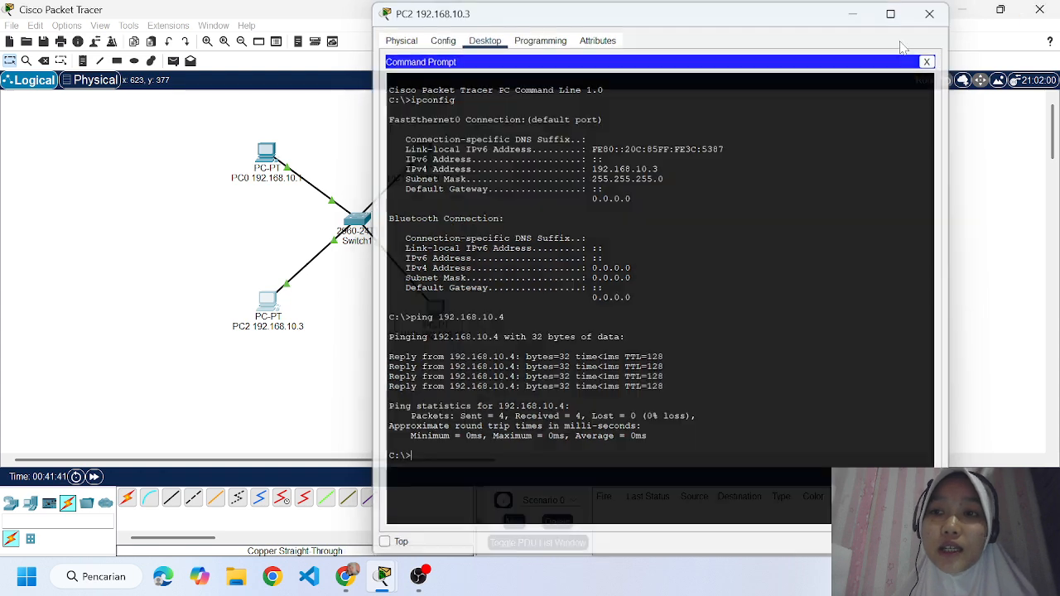
Check PC3's IP settings by running ipconfig in its Command Prompt.
left_click(433, 308)
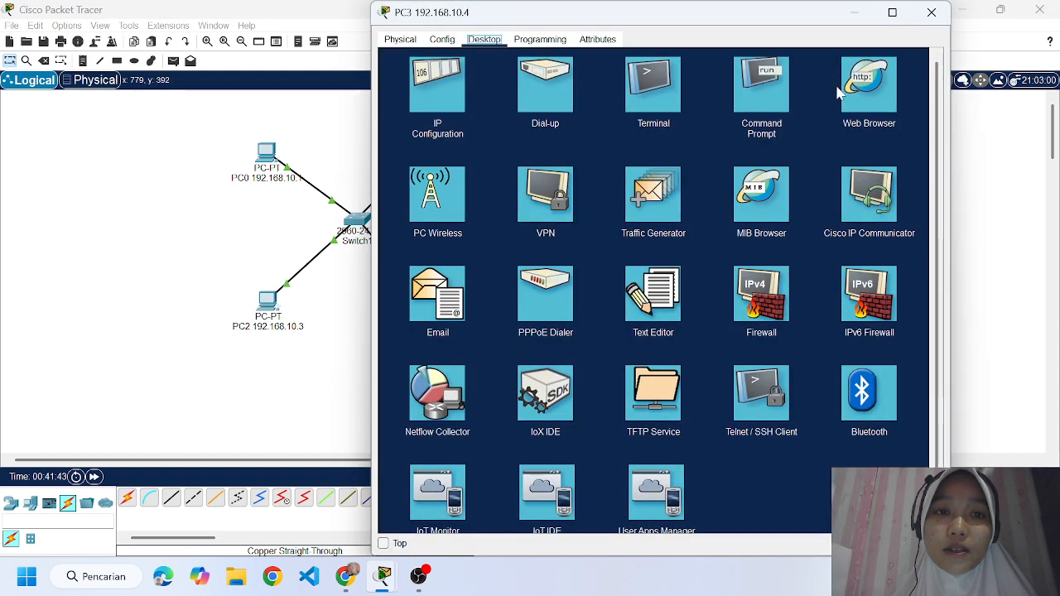
left_click(770, 89)
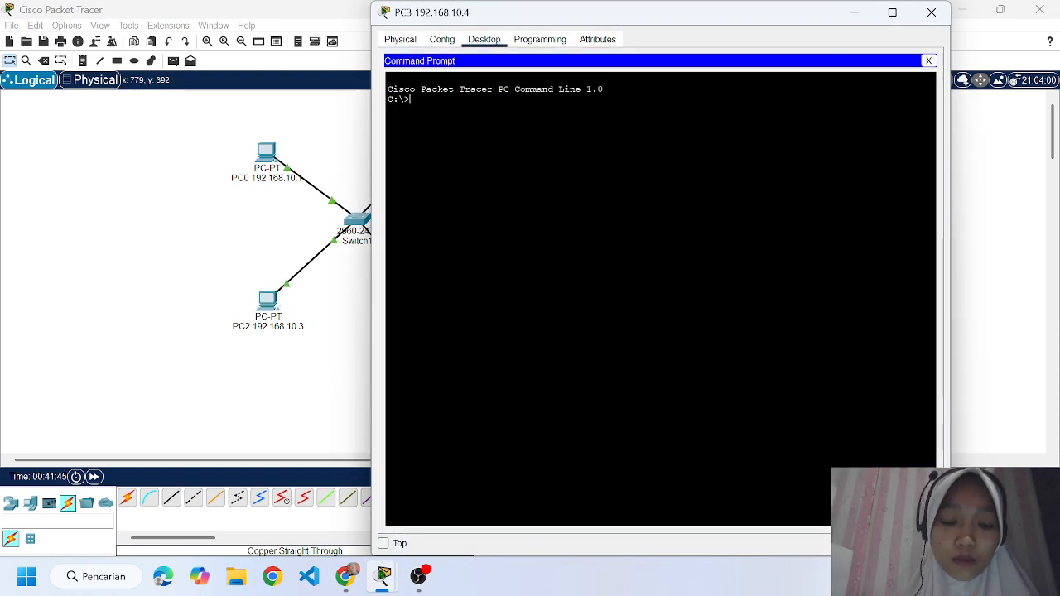
type("ipco")
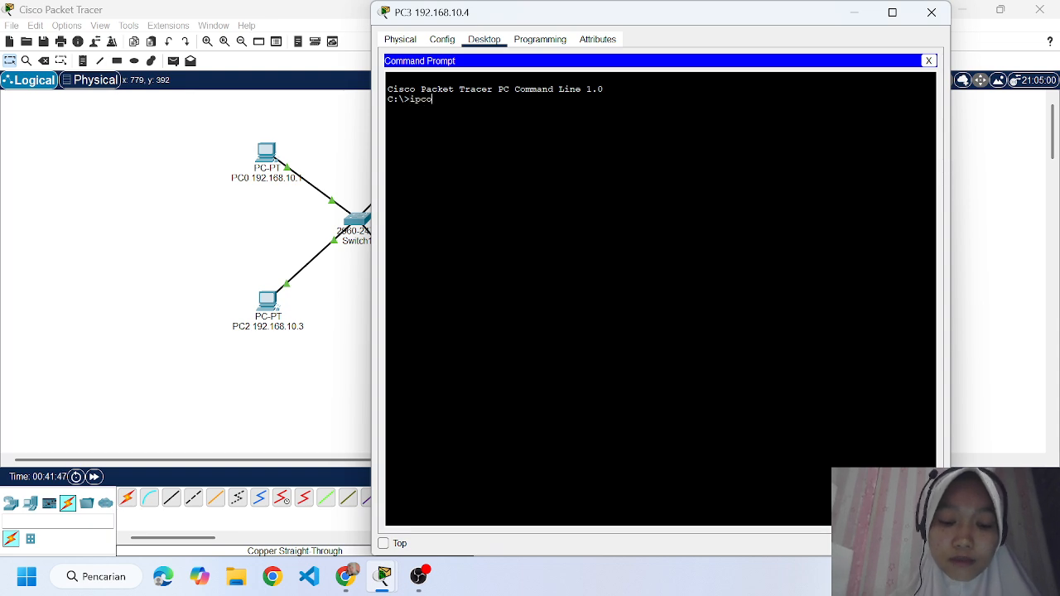
type("nfig")
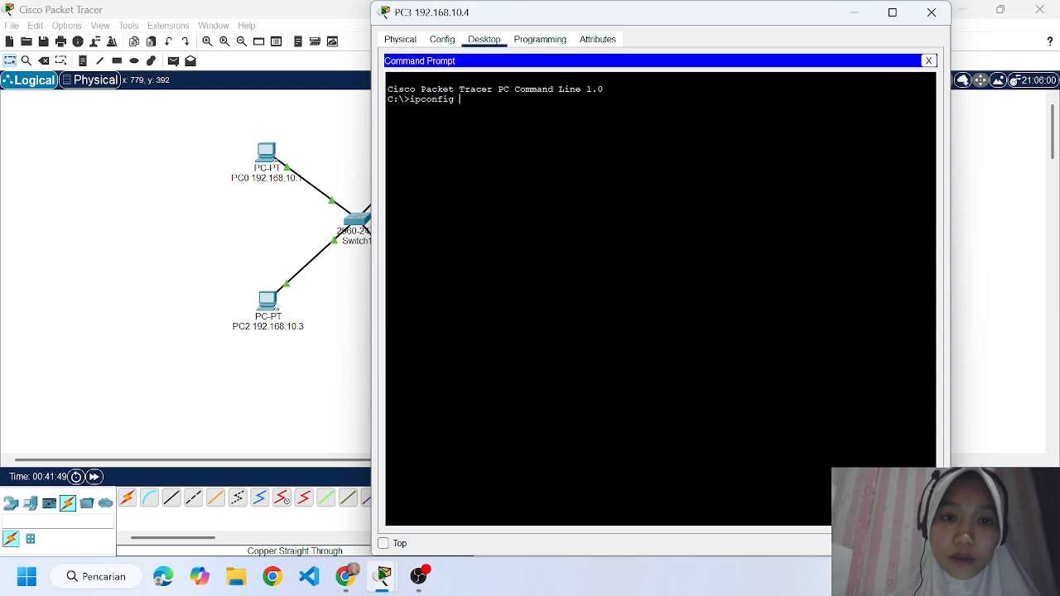
key("Return")
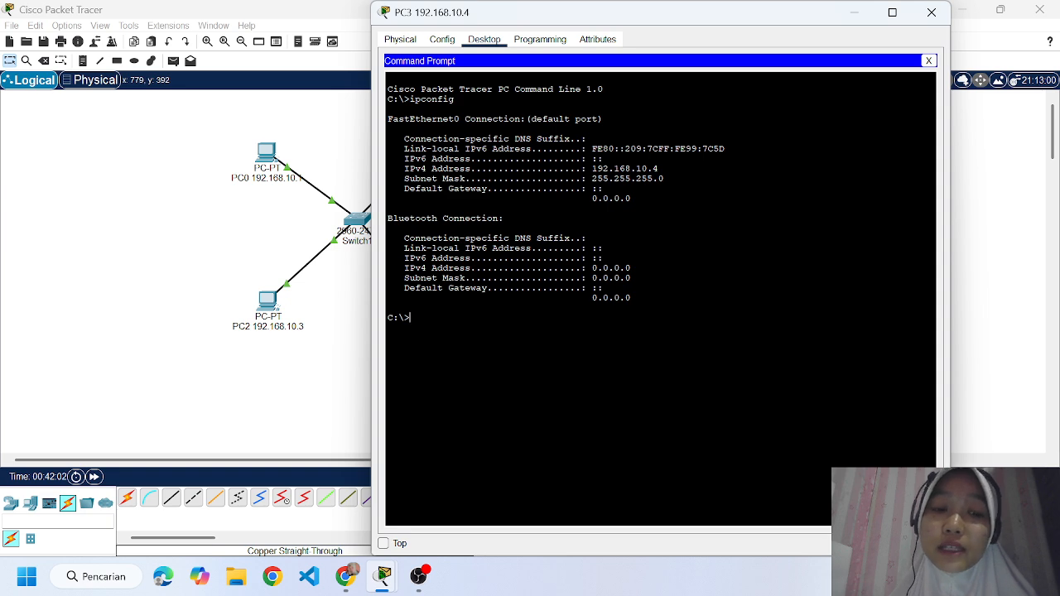
Test connectivity from PC3 to PC0 with ping 192.168.10.1 and close PC3's window.
type("ping ")
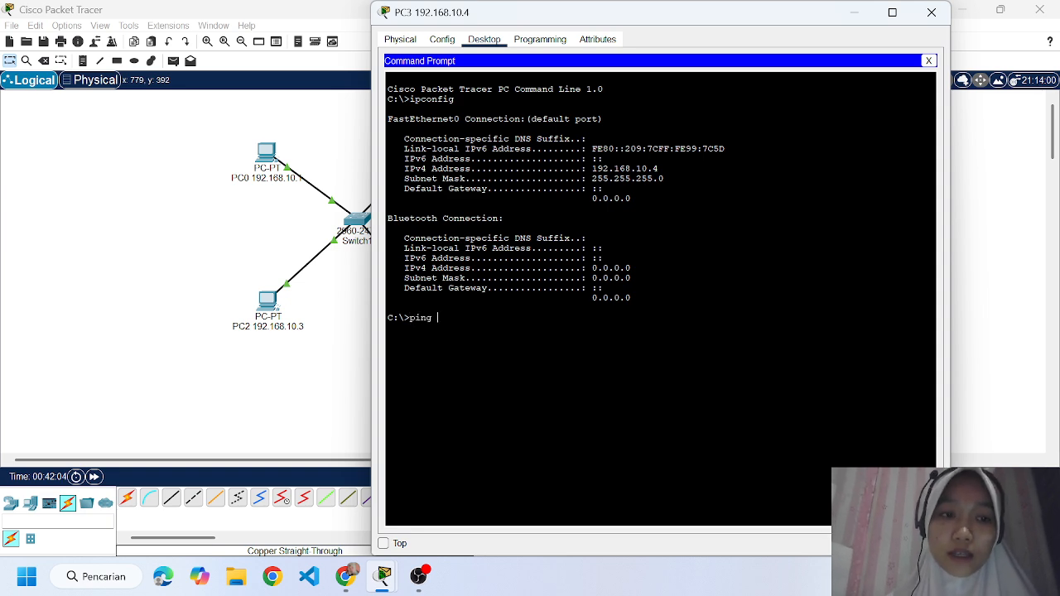
type("192")
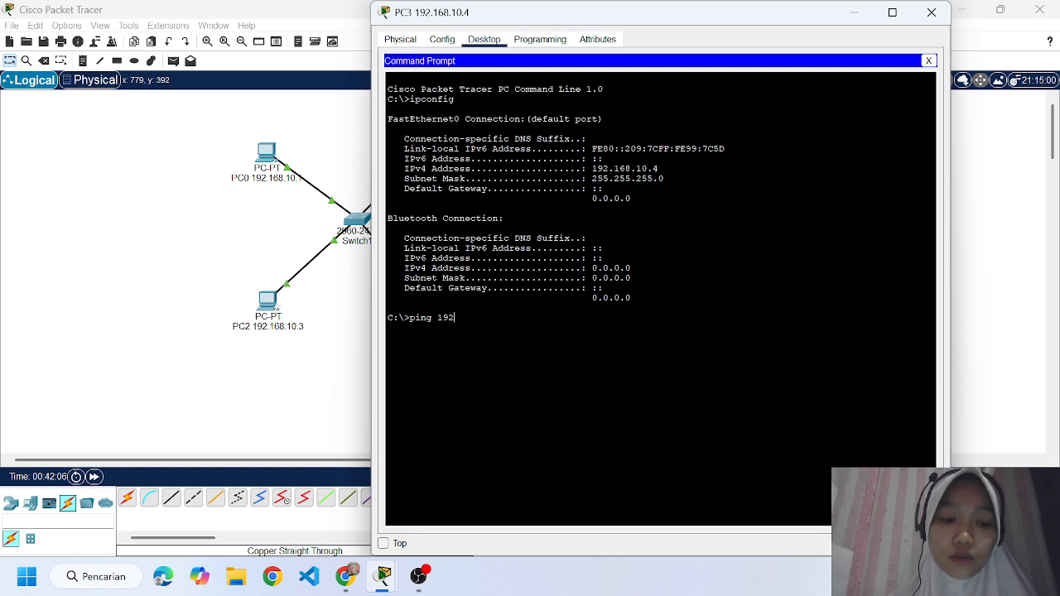
type(".168")
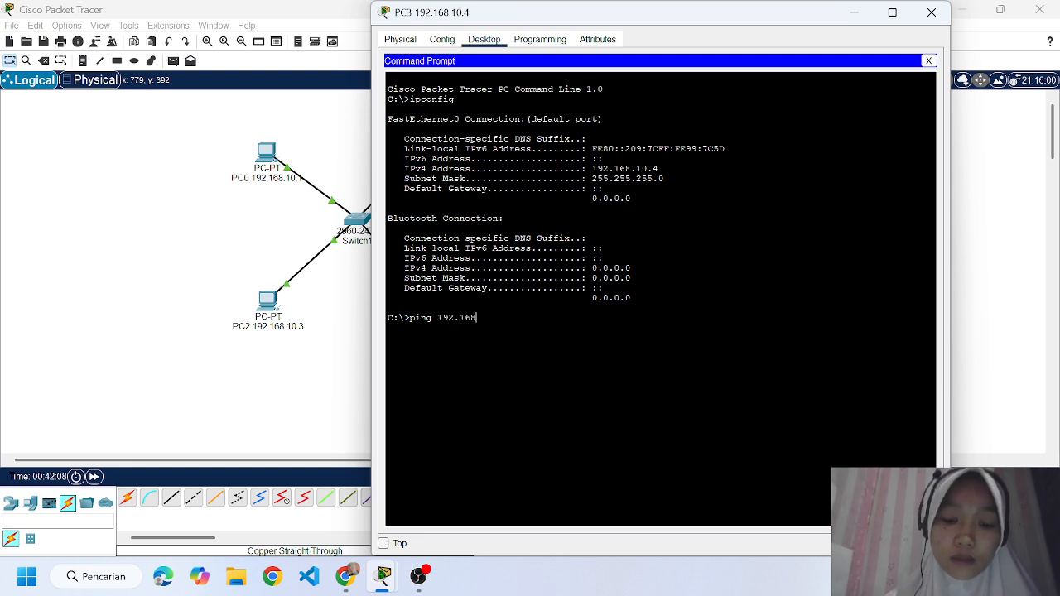
type(".10.1")
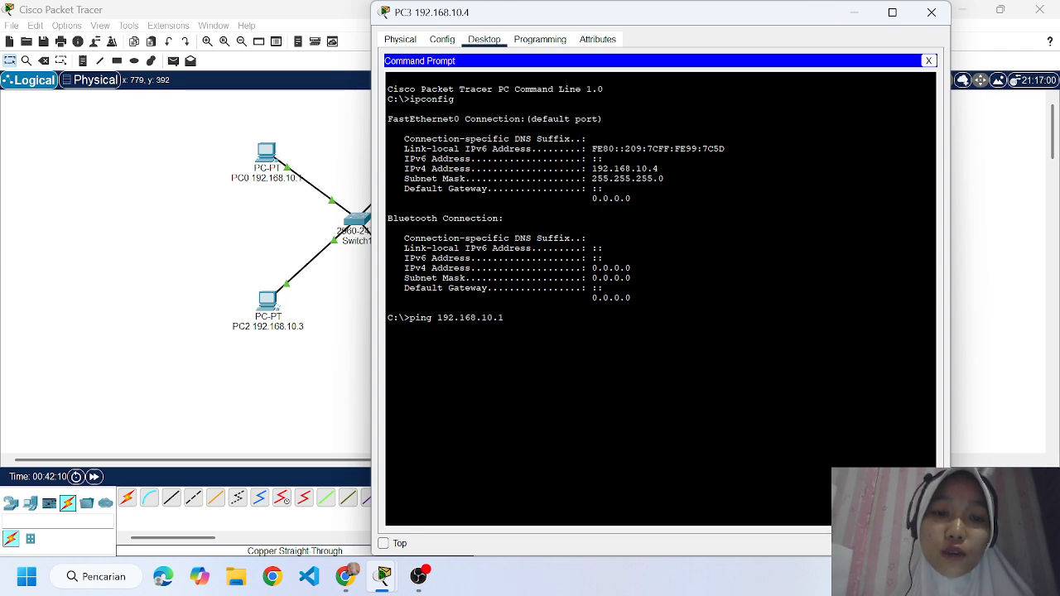
key("Return")
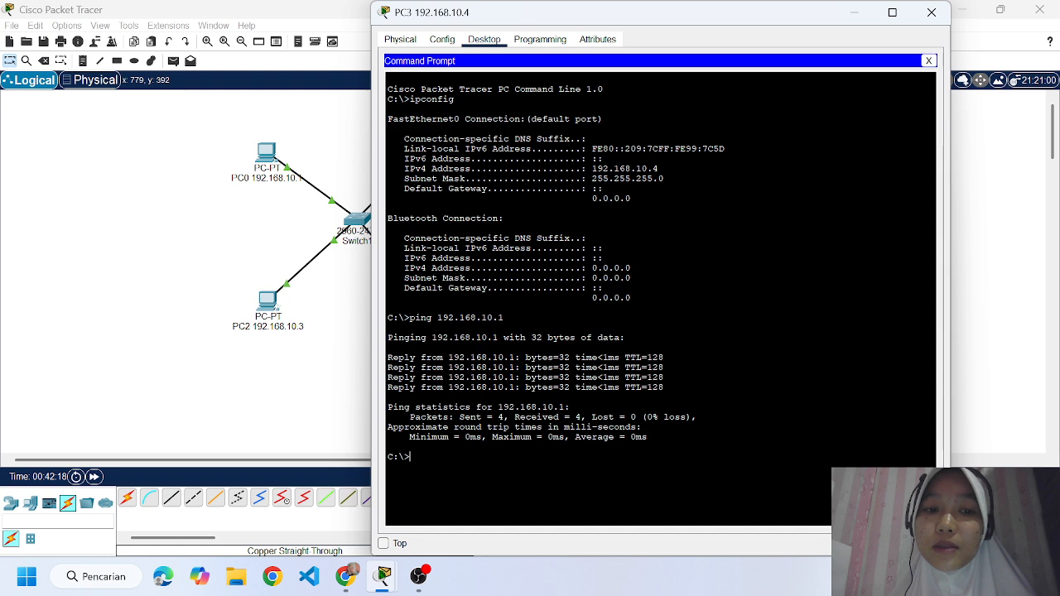
left_click(931, 12)
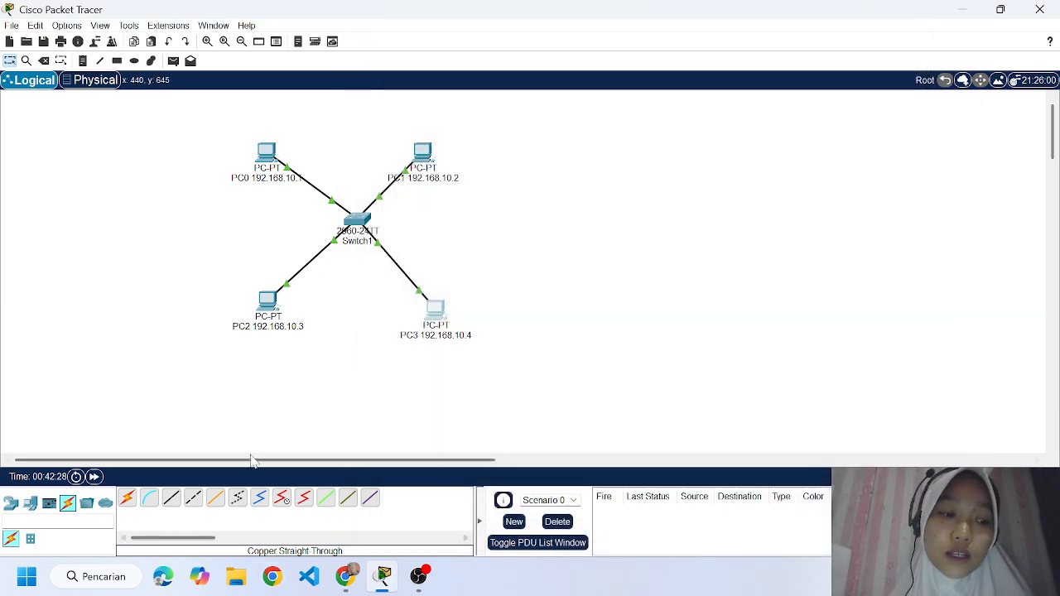
Review the assignment's HTTP server task in Chrome, and add a Server-PT device to the right of the switch in Cisco Packet Tracer.
left_click(346, 577)
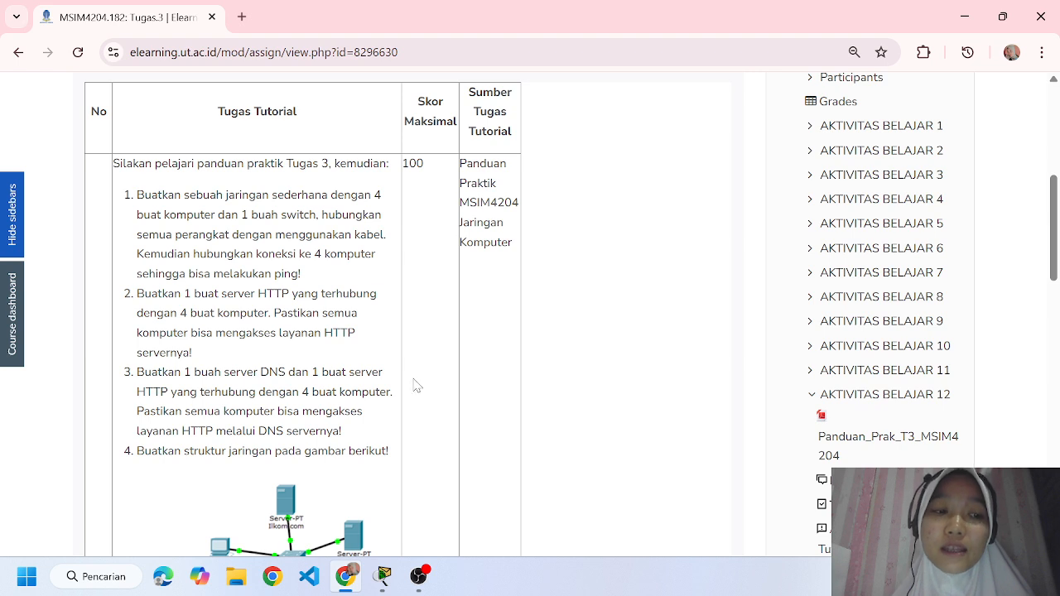
left_click(384, 578)
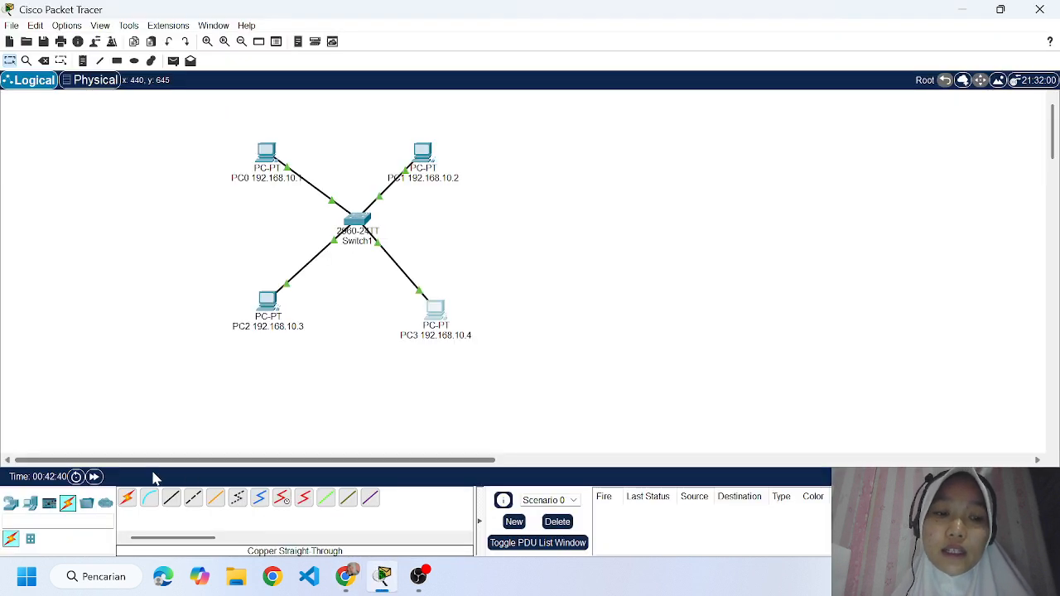
left_click(32, 504)
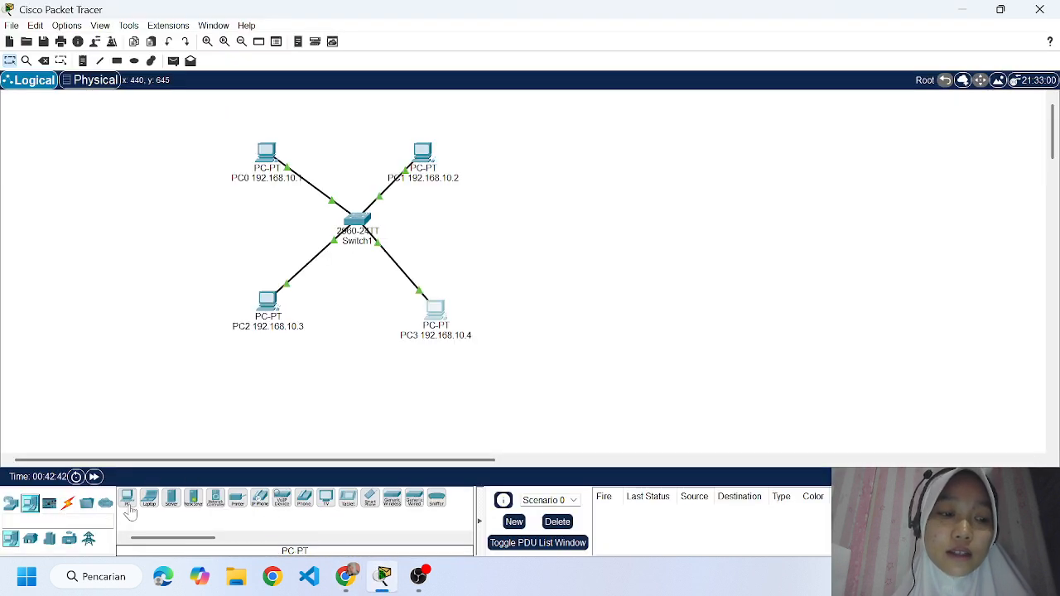
left_click(171, 498)
left_click(473, 224)
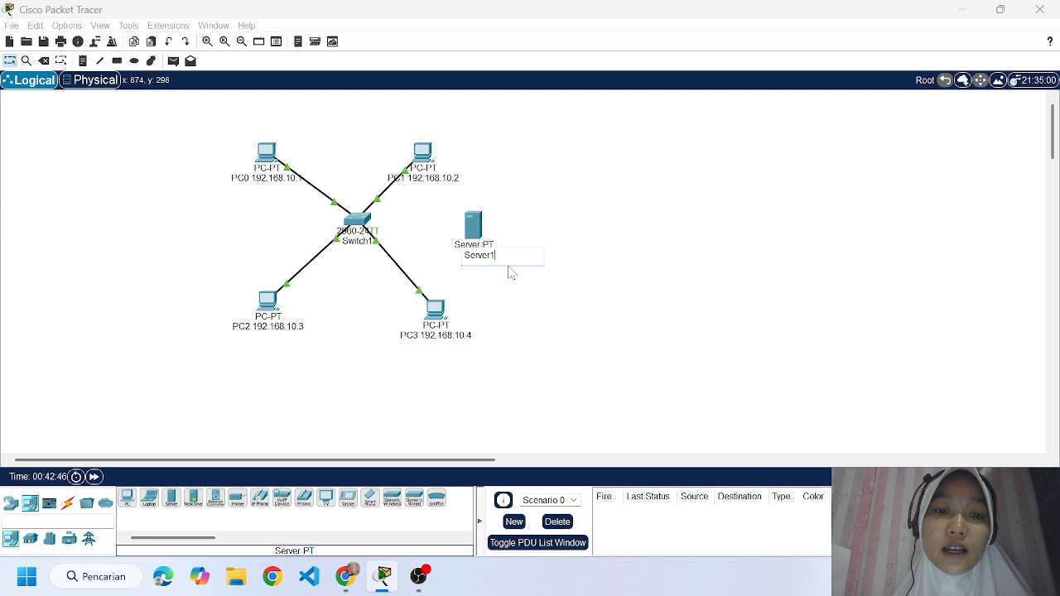
Rename the new server as HTTP 192.168.10.5.
key("BackSpace")
key("BackSpace")
key("BackSpace")
key("BackSpace")
key("BackSpace")
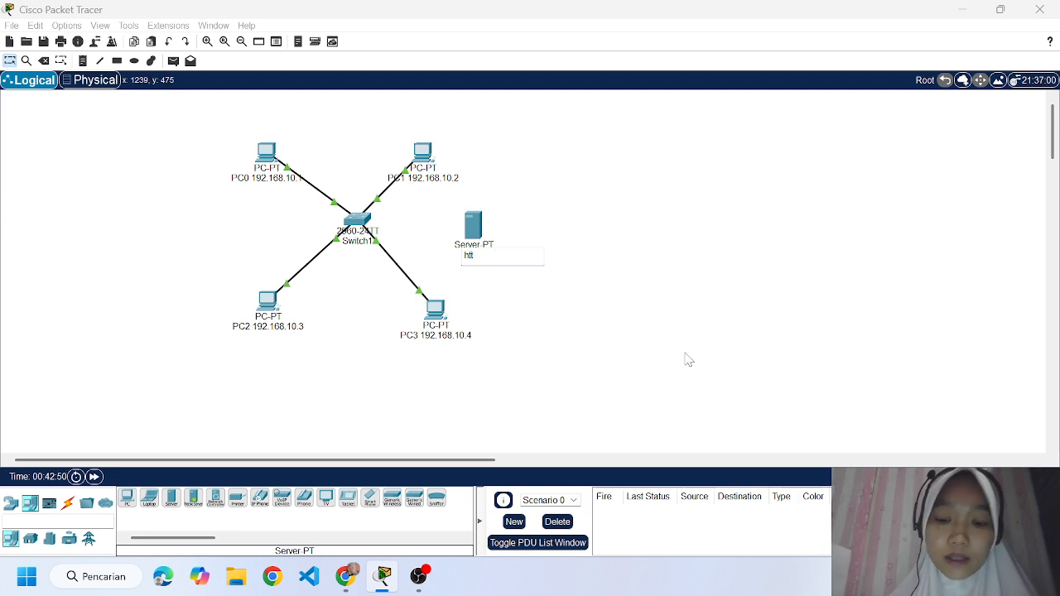
key("BackSpace")
key("BackSpace")
key("BackSpace")
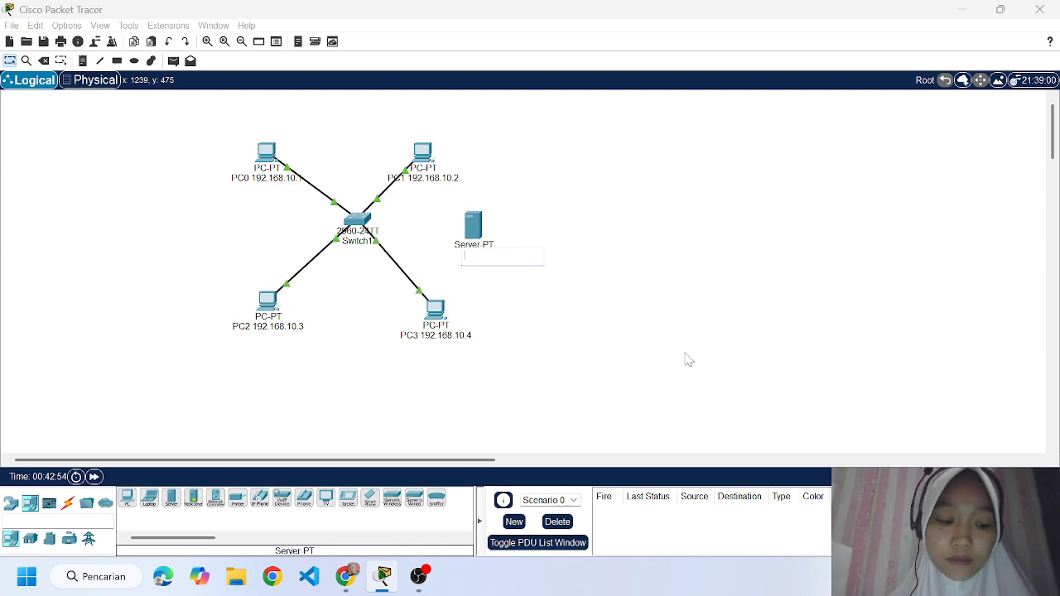
type("s")
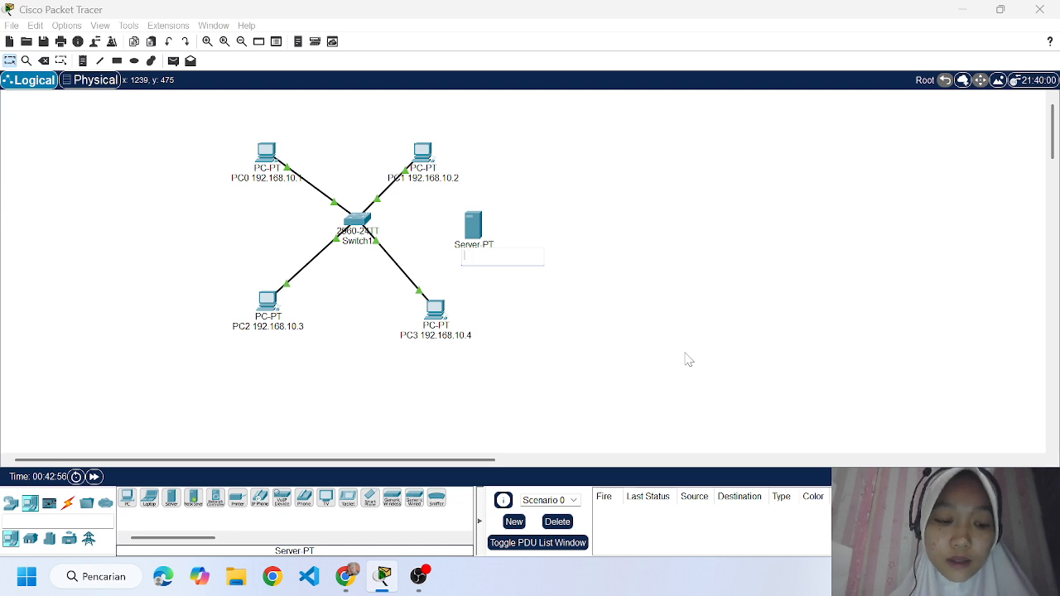
type("H")
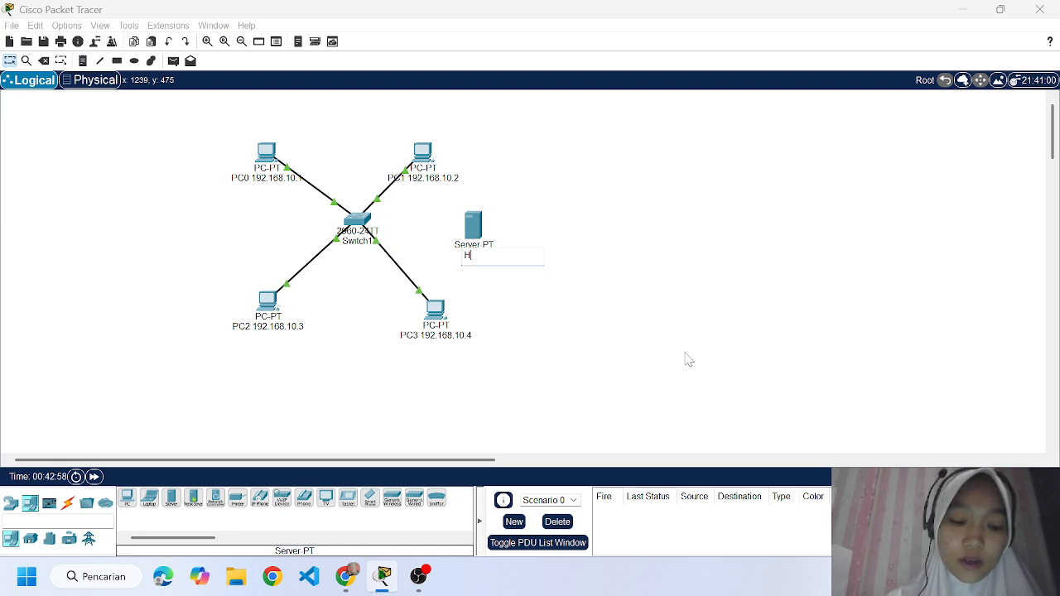
key("BackSpace")
key("BackSpace")
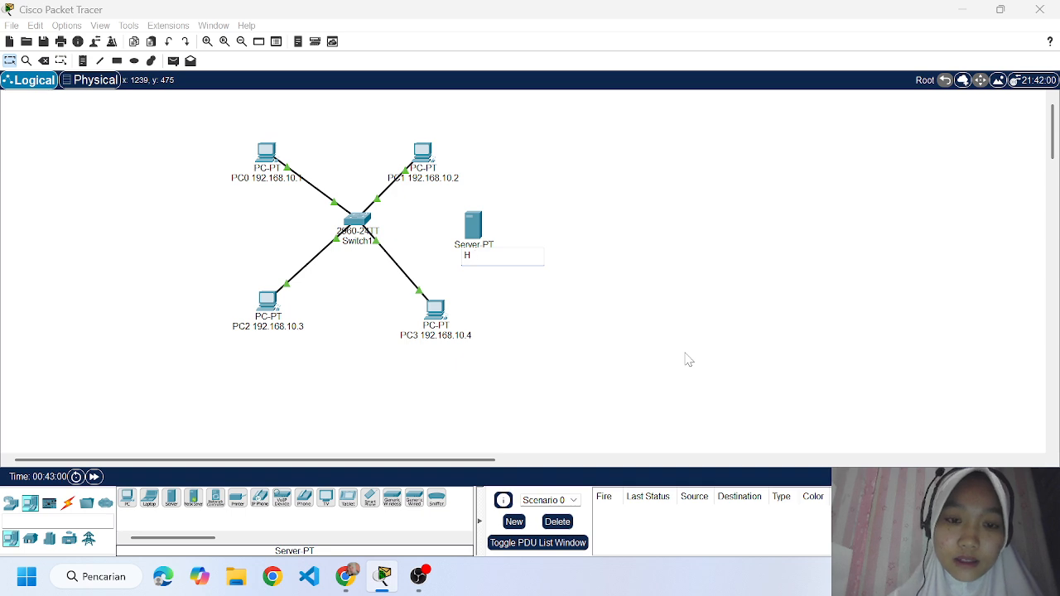
type("TTP")
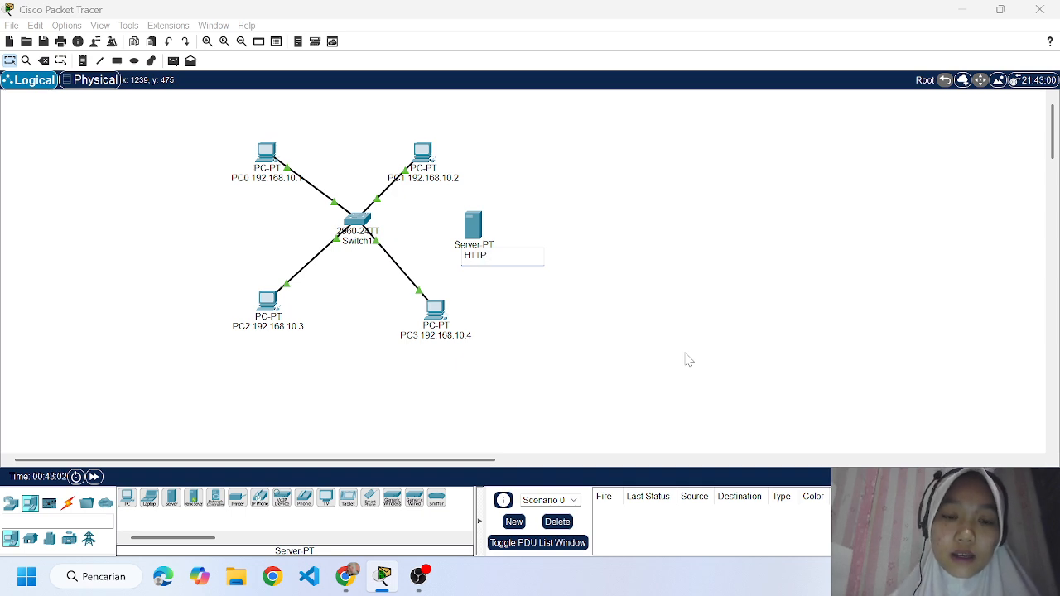
type(" 192.168")
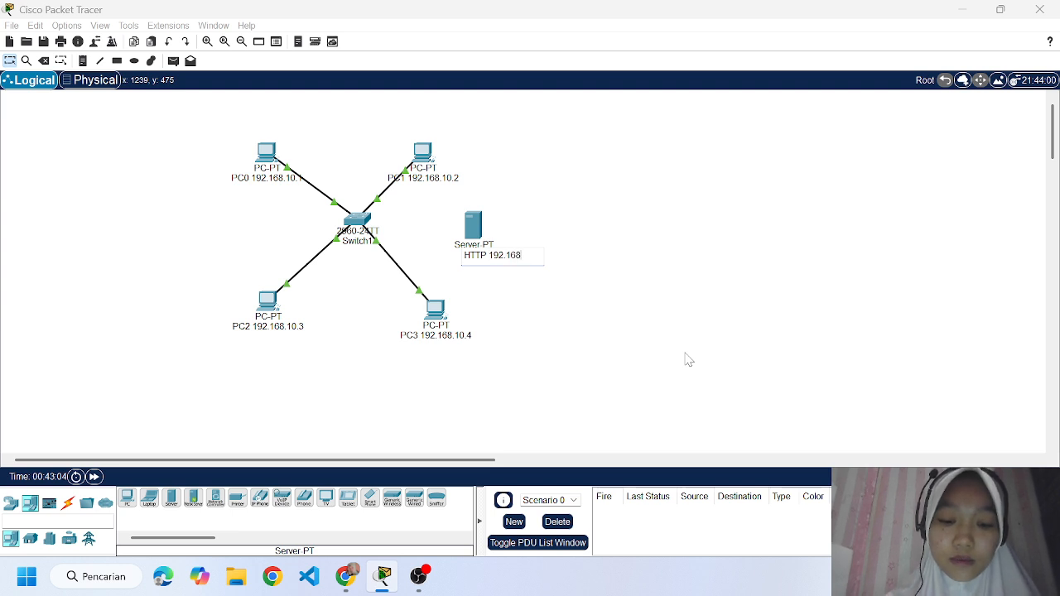
type(".1")
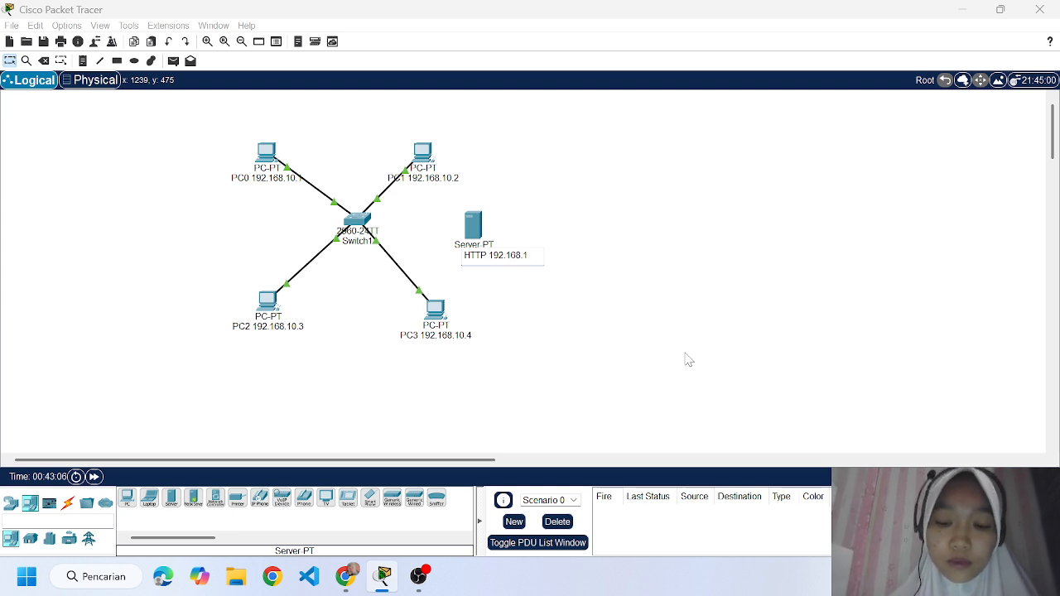
type("0.5")
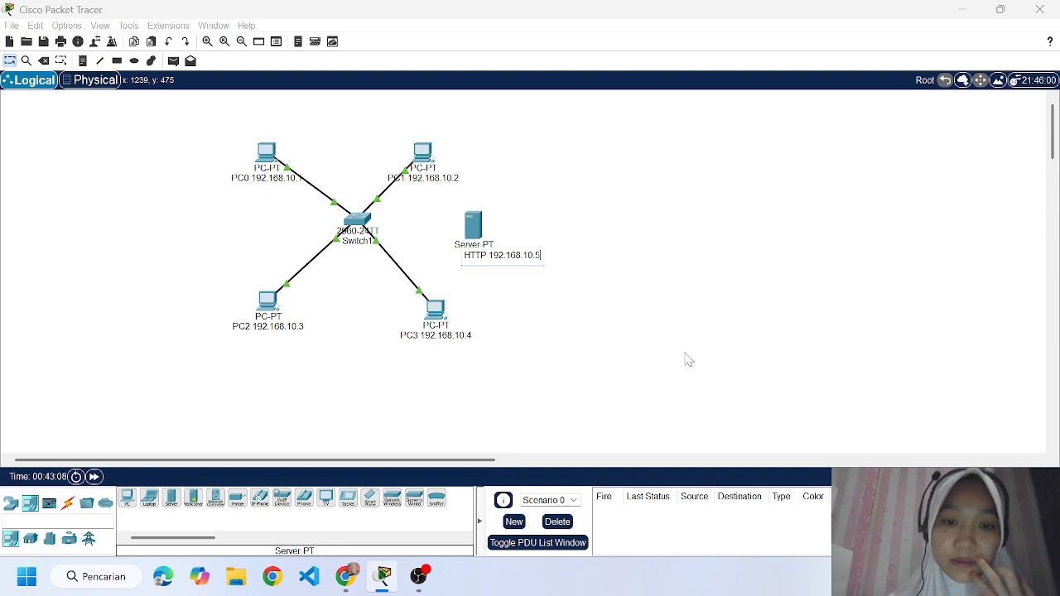
key("Return")
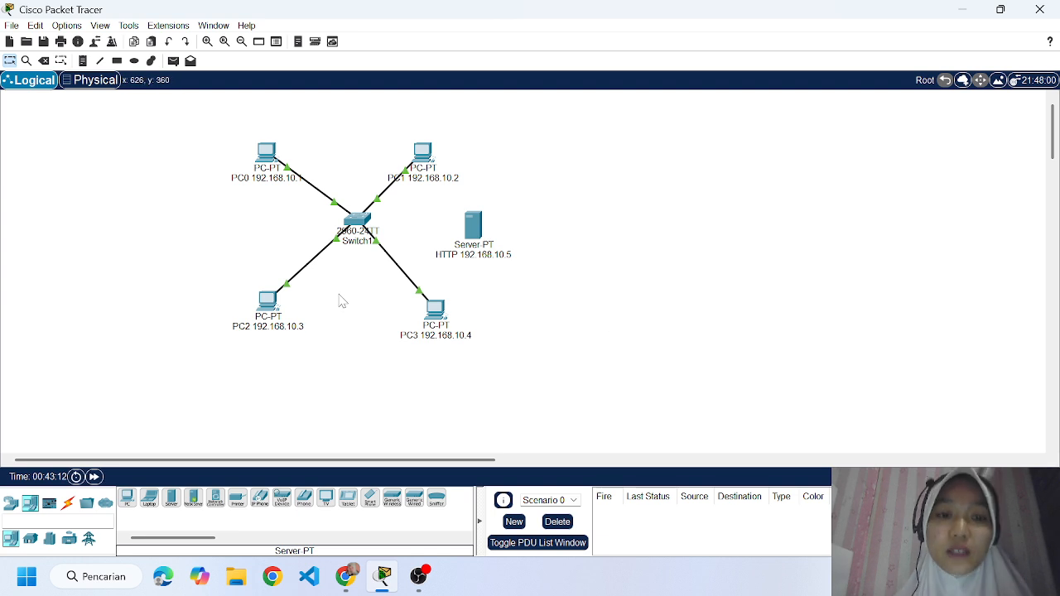
Connect the switch's FastEthernet0/5 port to the HTTP server with a copper straight-through cable.
left_click(70, 506)
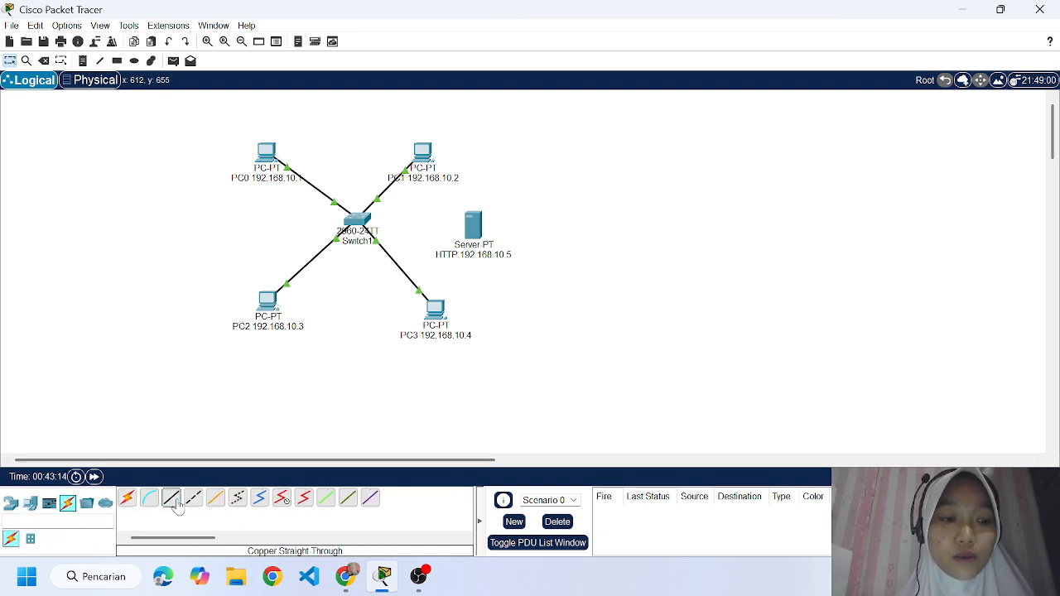
left_click(172, 497)
left_click(363, 225)
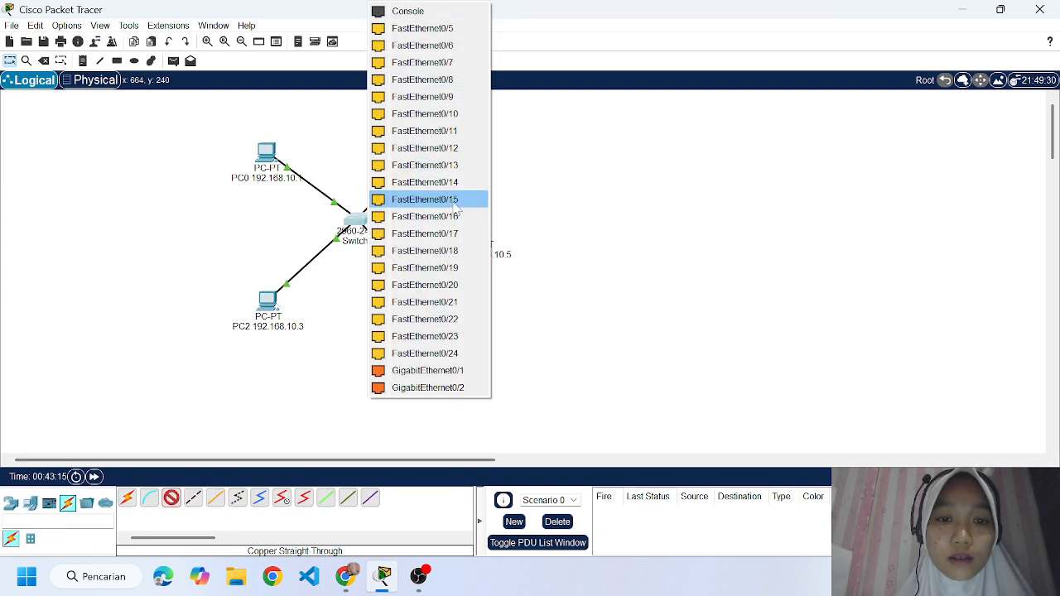
left_click(448, 28)
left_click(473, 222)
left_click(516, 231)
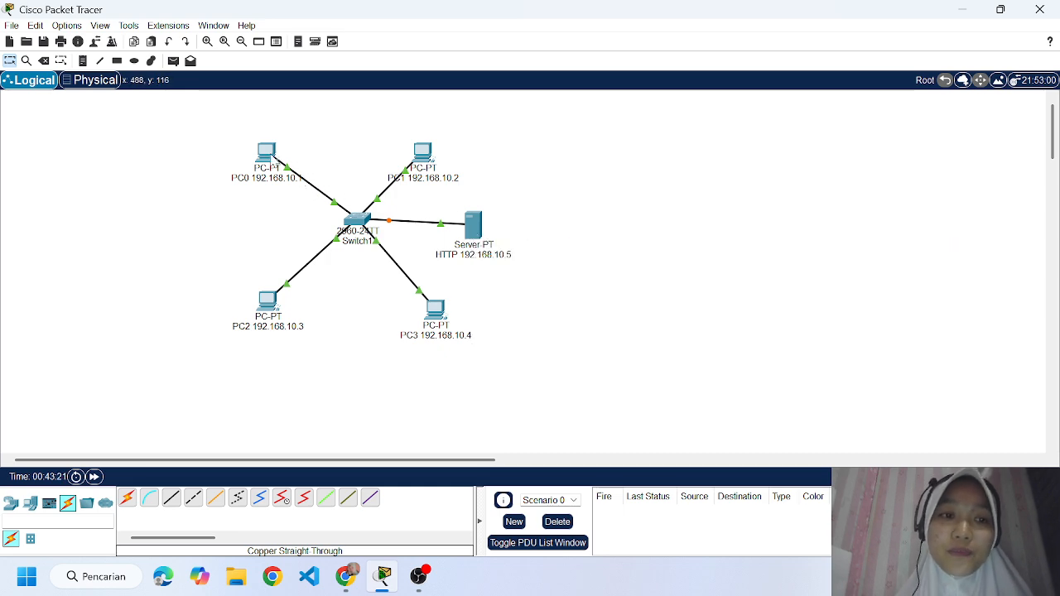
left_click(266, 153)
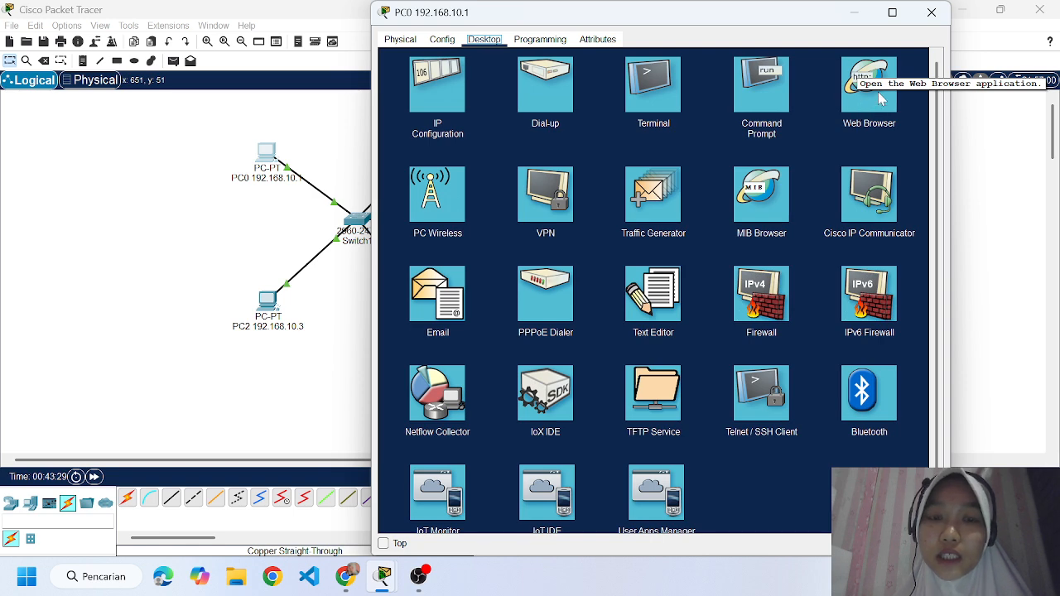
left_click(931, 13)
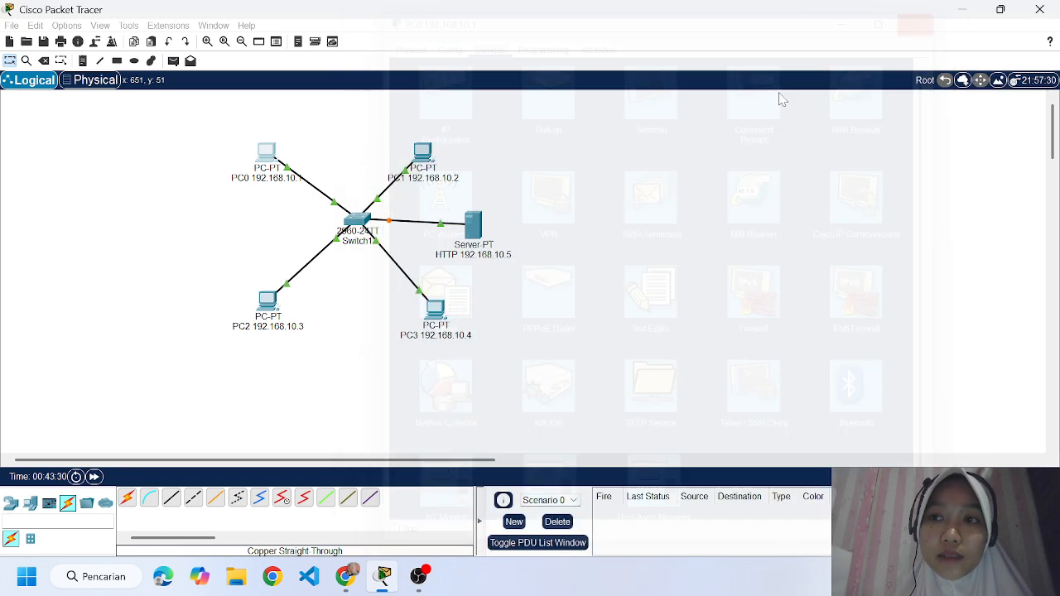
Assign the HTTP server the static IPv4 address 192.168.10.5 and close its configuration window.
left_click(473, 225)
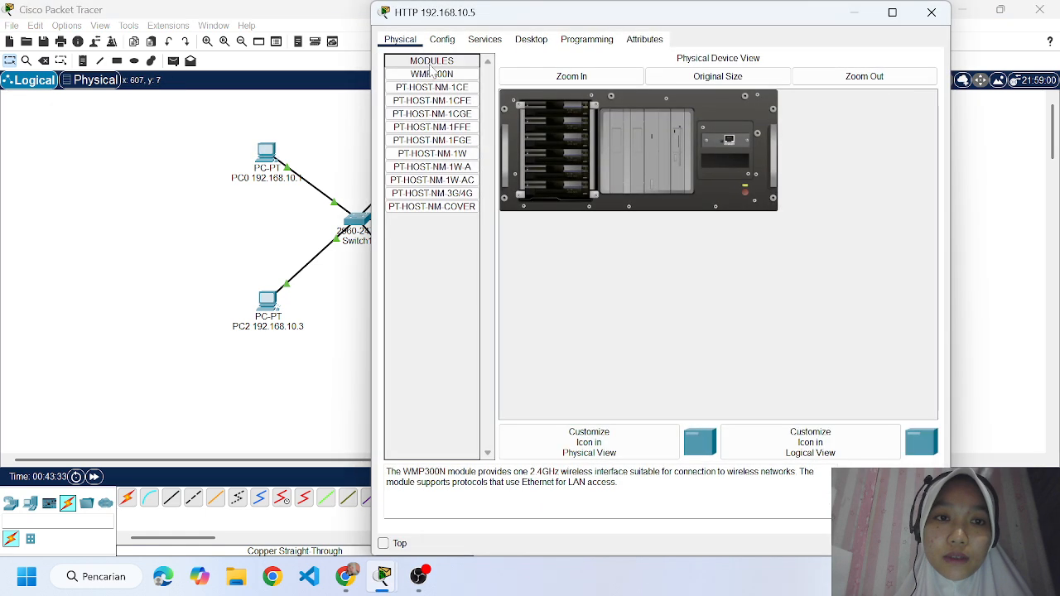
left_click(442, 39)
left_click(485, 39)
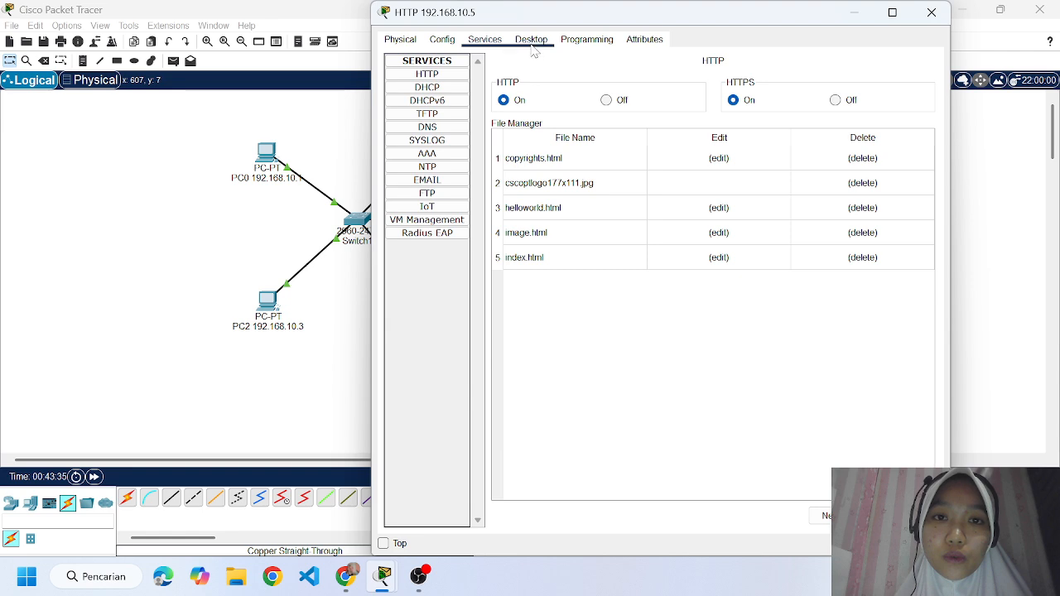
left_click(528, 39)
left_click(439, 91)
left_click(588, 113)
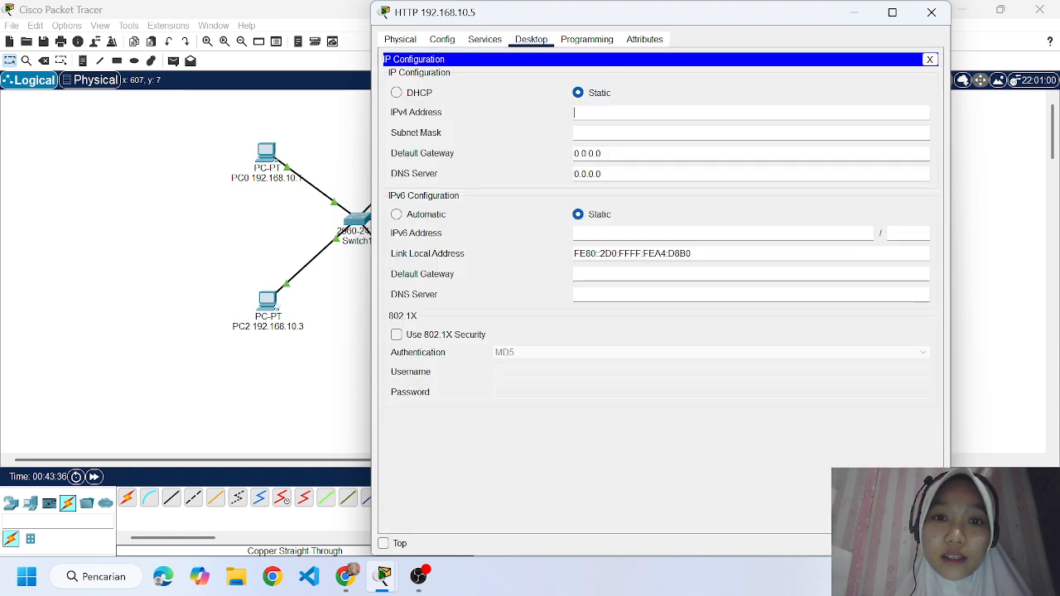
type("192.1")
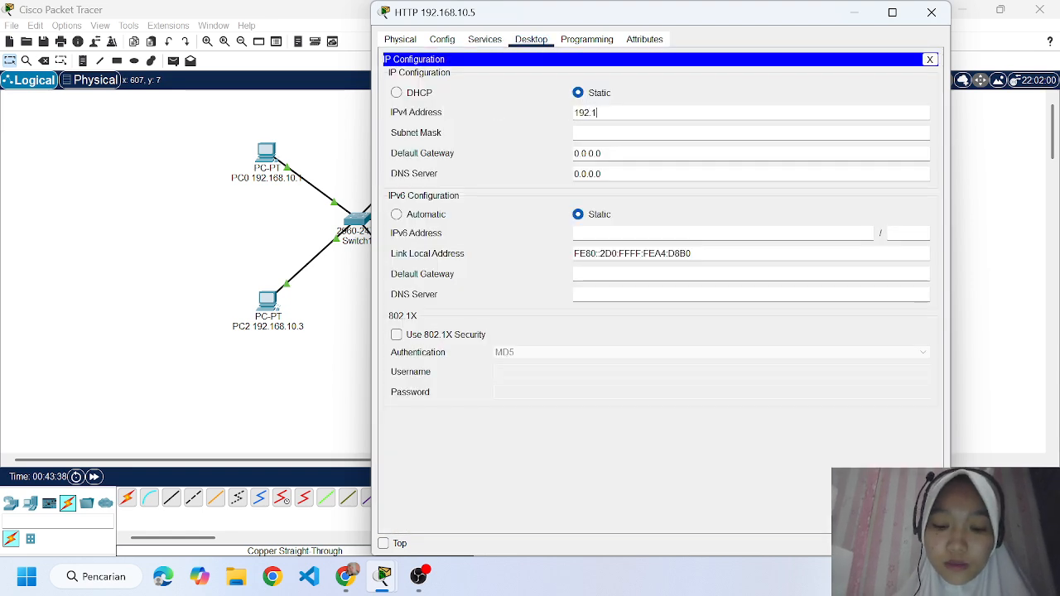
type("68.10.")
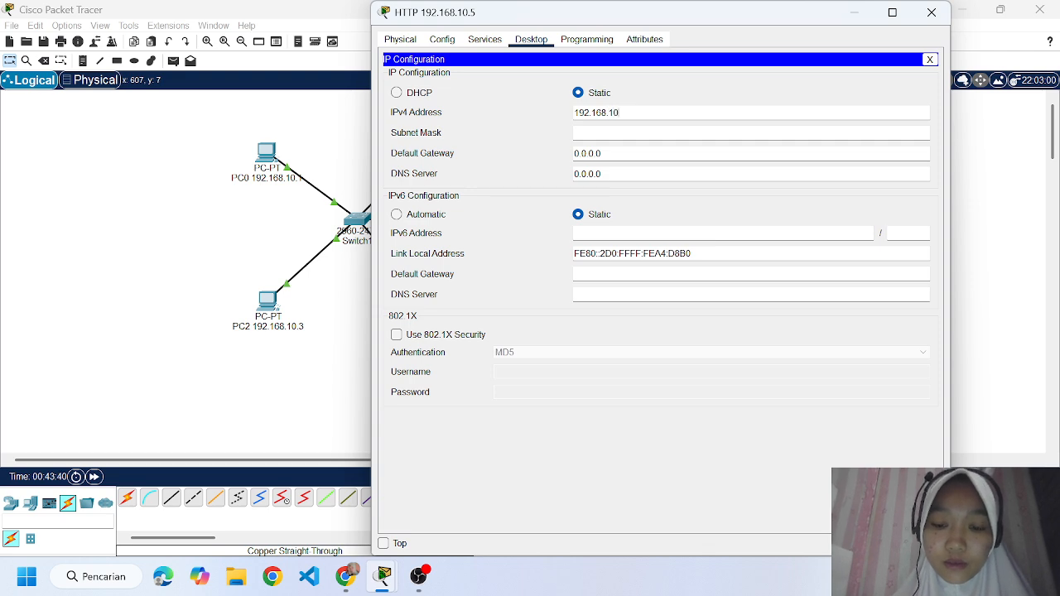
type("5")
key("Tab")
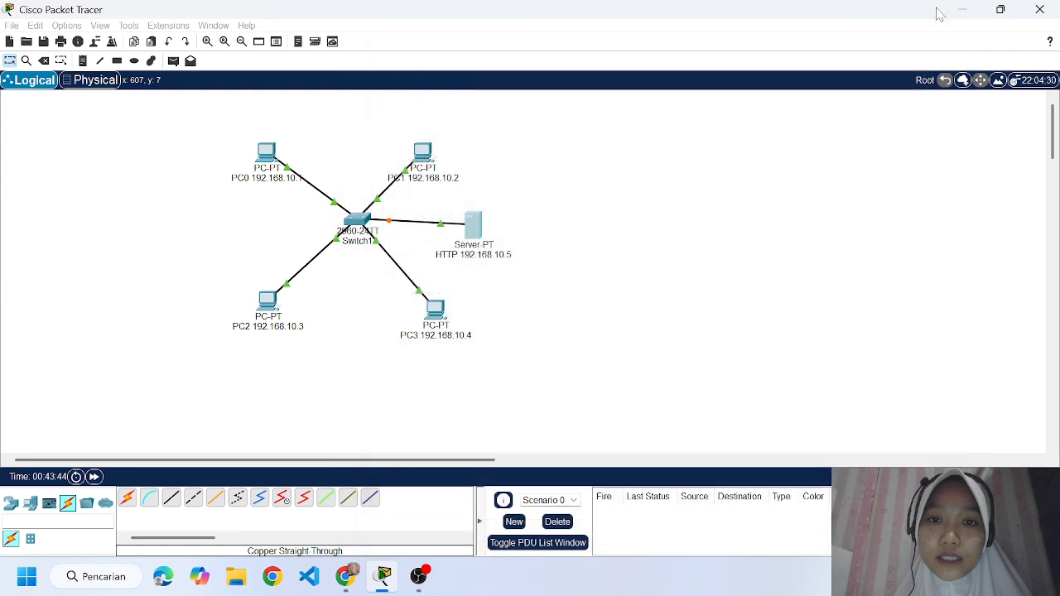
left_click(932, 12)
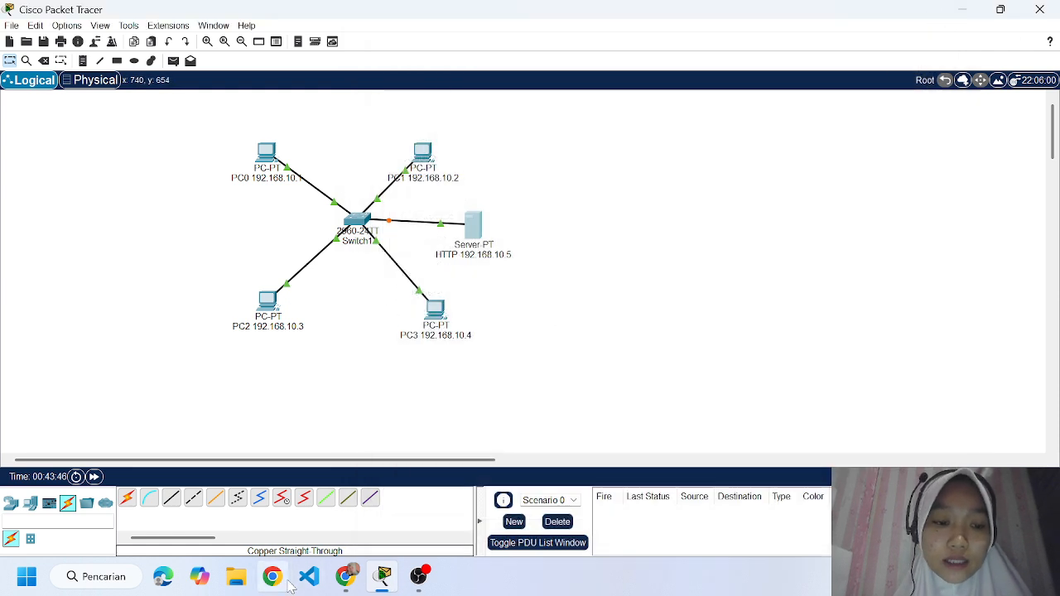
Check the assignment's HTTP server task in Chrome, and move the server slightly up to align with the switch in Cisco Packet Tracer.
left_click(346, 577)
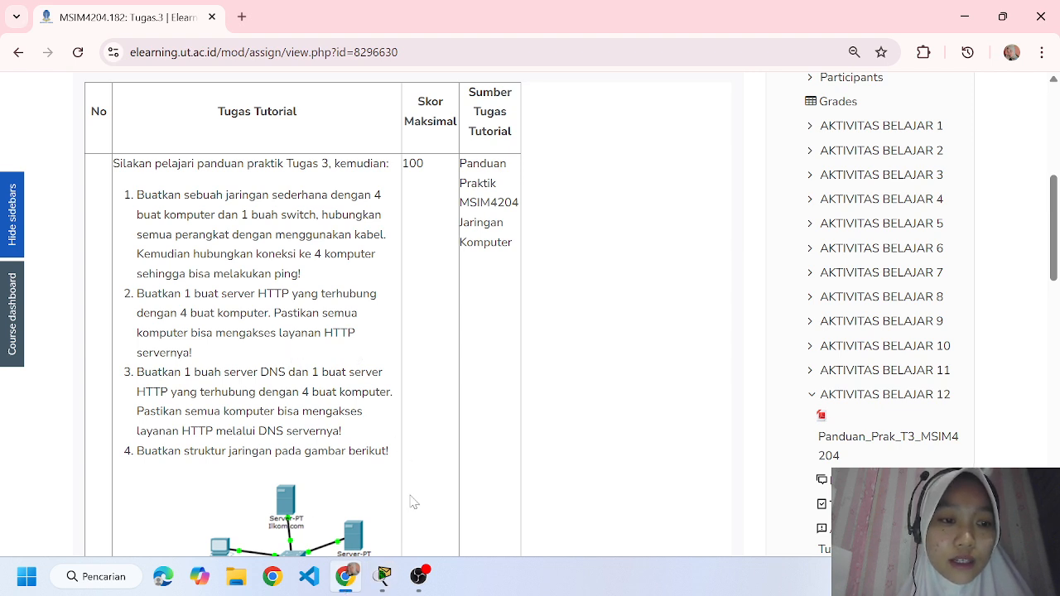
left_click(383, 577)
left_click_drag(464, 231, 478, 224)
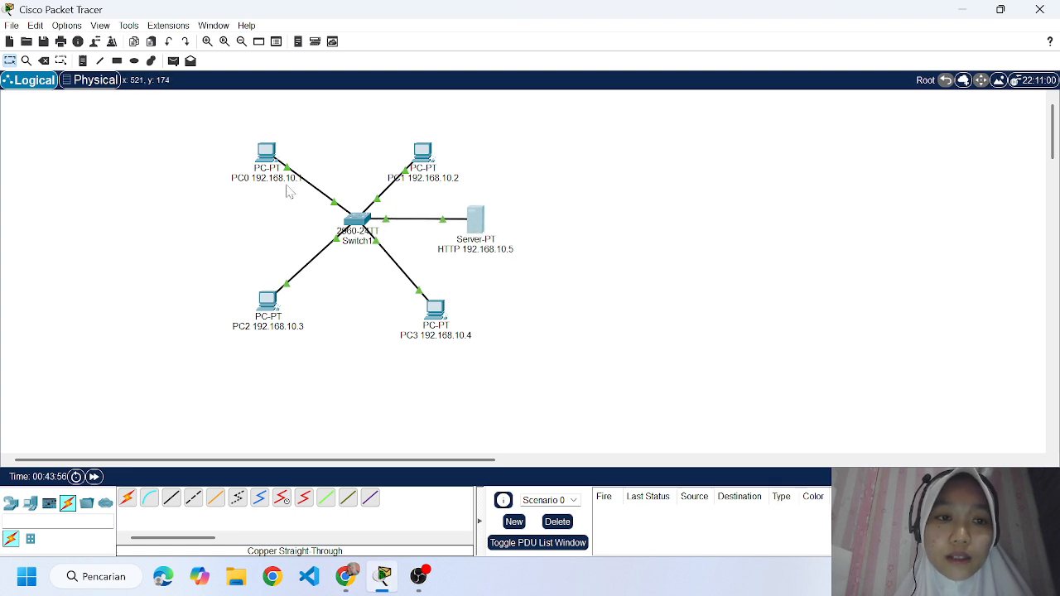
Test HTTP access from PC0 by loading 192.168.10.5 in its web browser, and close PC0's window.
left_click(269, 152)
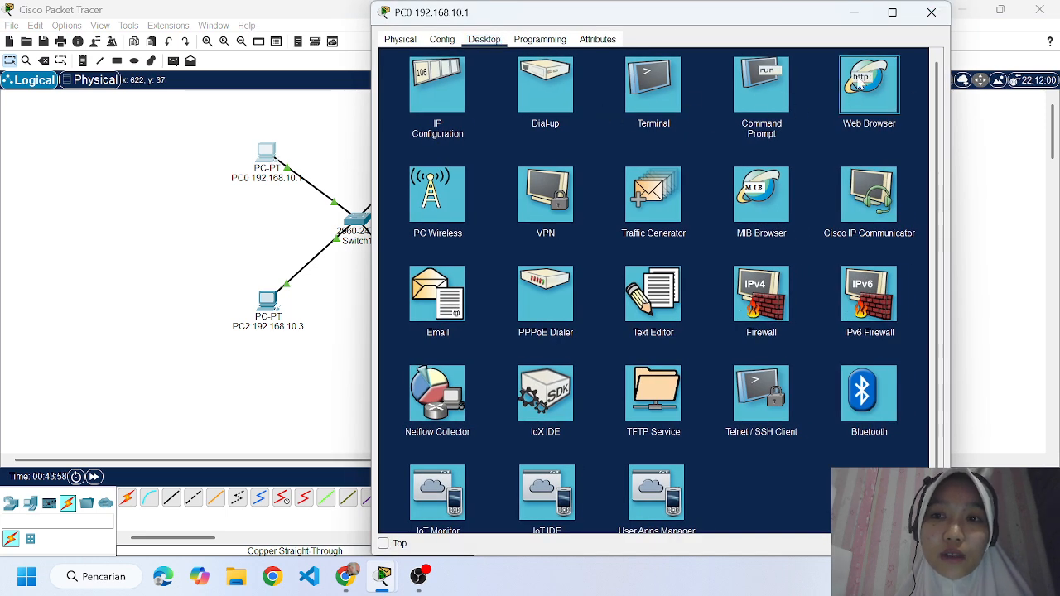
left_click(862, 99)
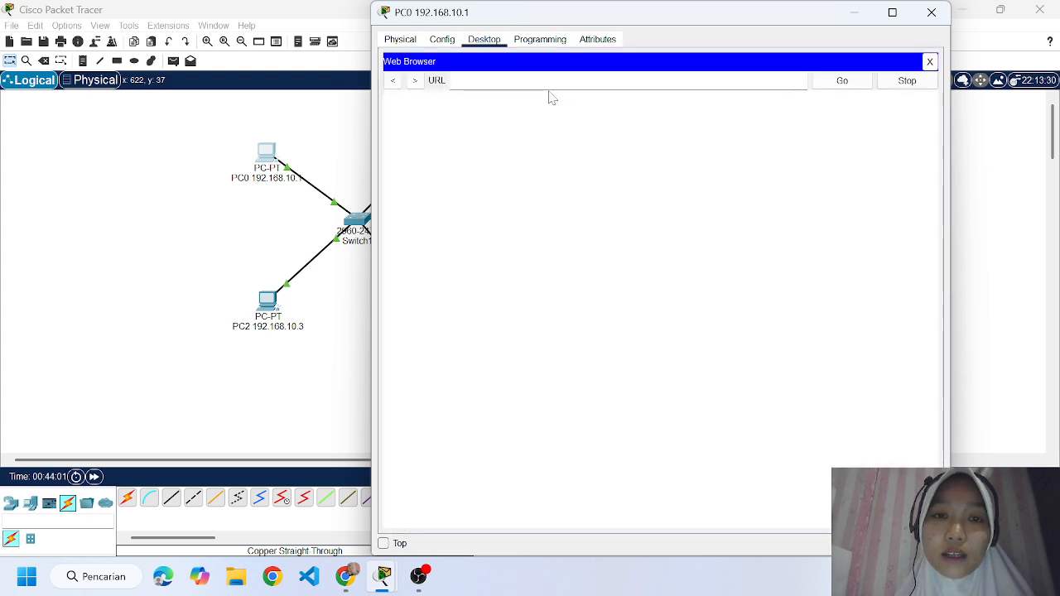
type("192")
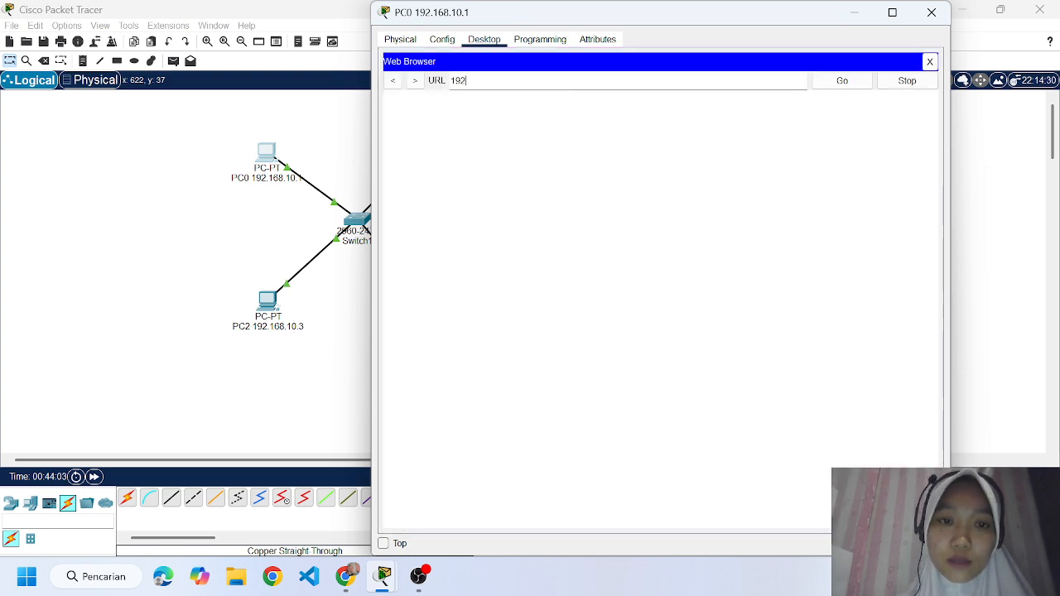
type(".16")
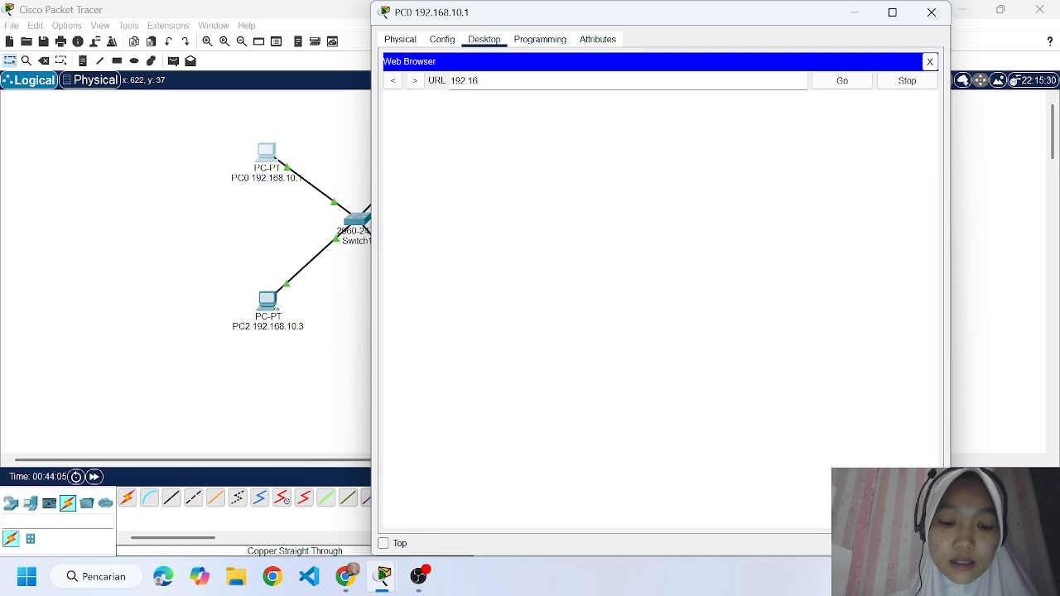
type("8.10.5")
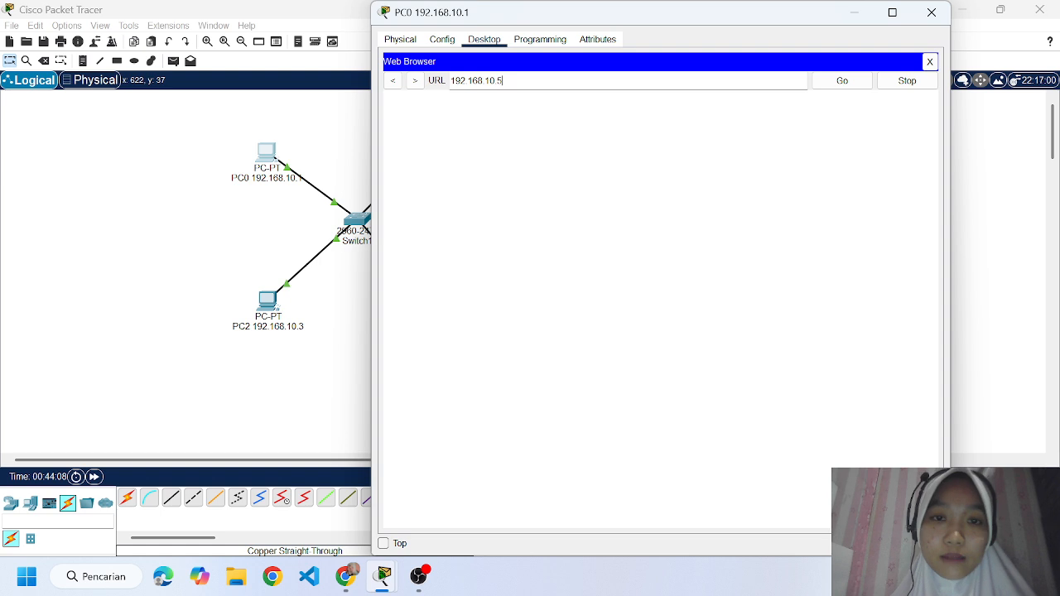
key("Return")
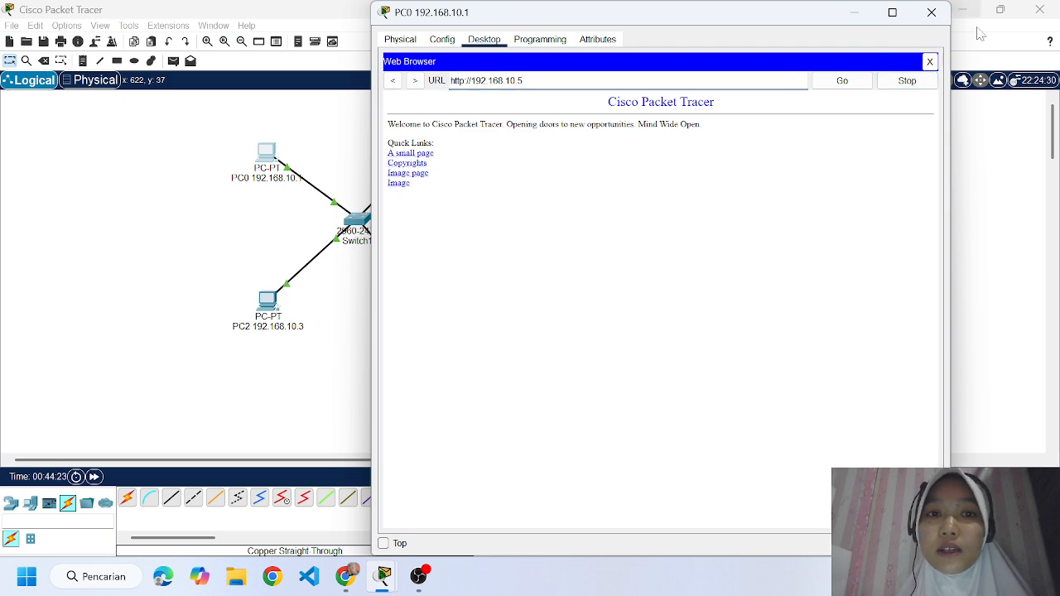
left_click(931, 13)
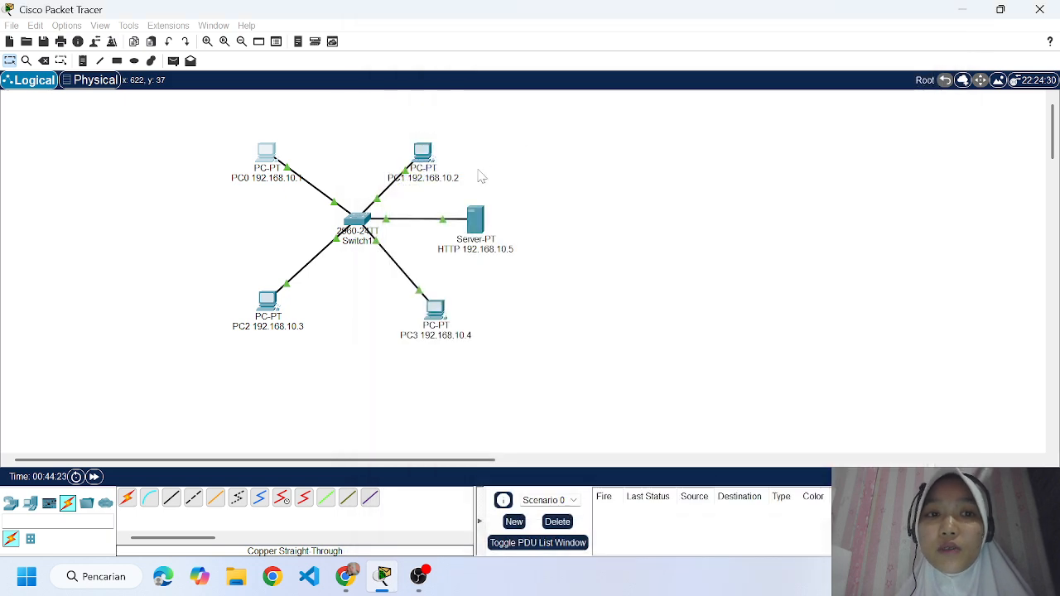
Test HTTP access from PC1 by loading 192.168.10.5 in its web browser, and close PC1's window.
left_click(424, 156)
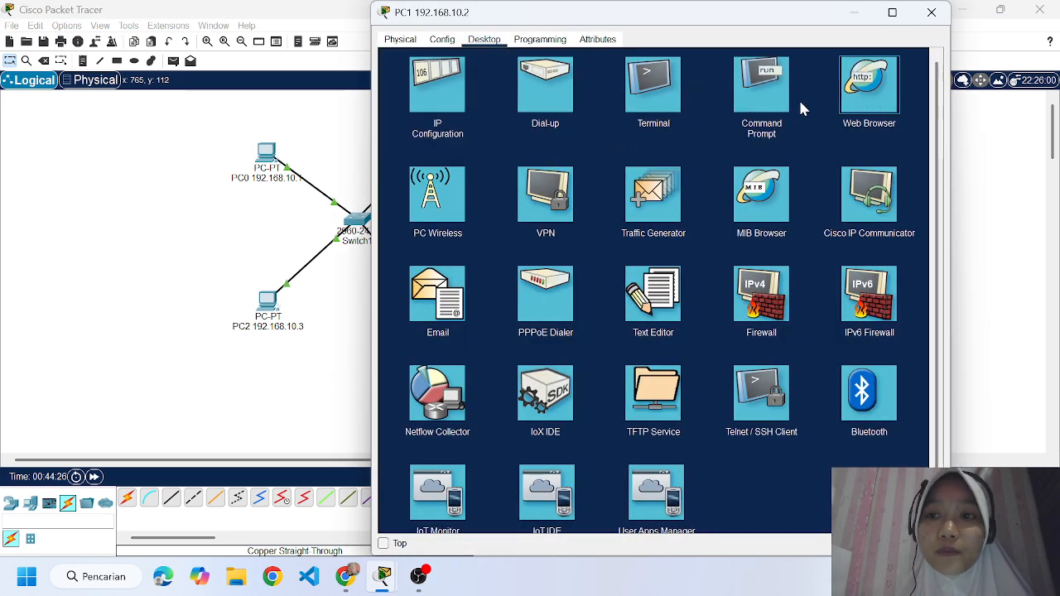
left_click(862, 97)
left_click(543, 82)
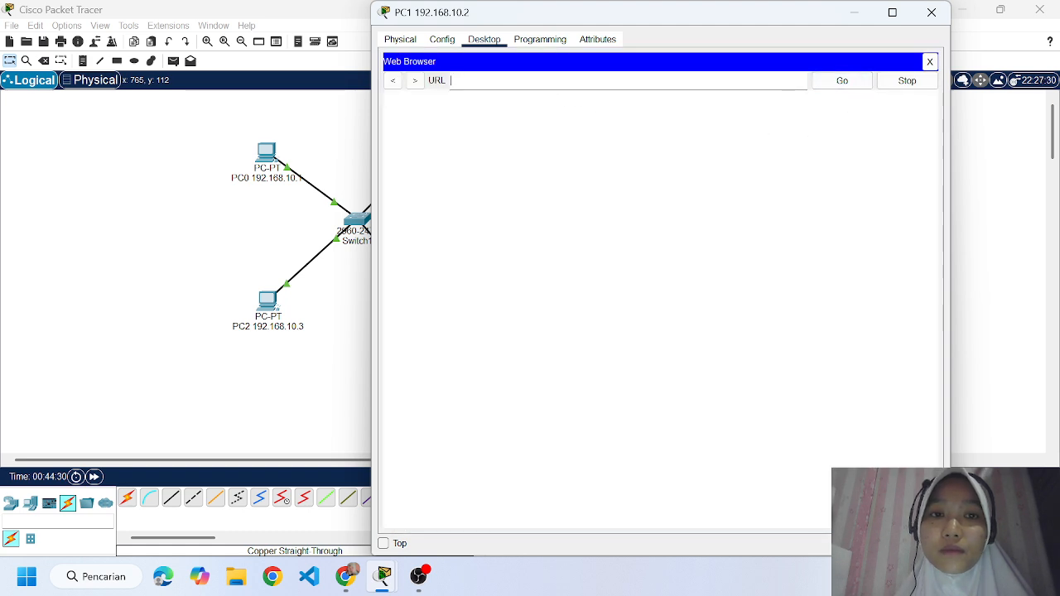
type("192")
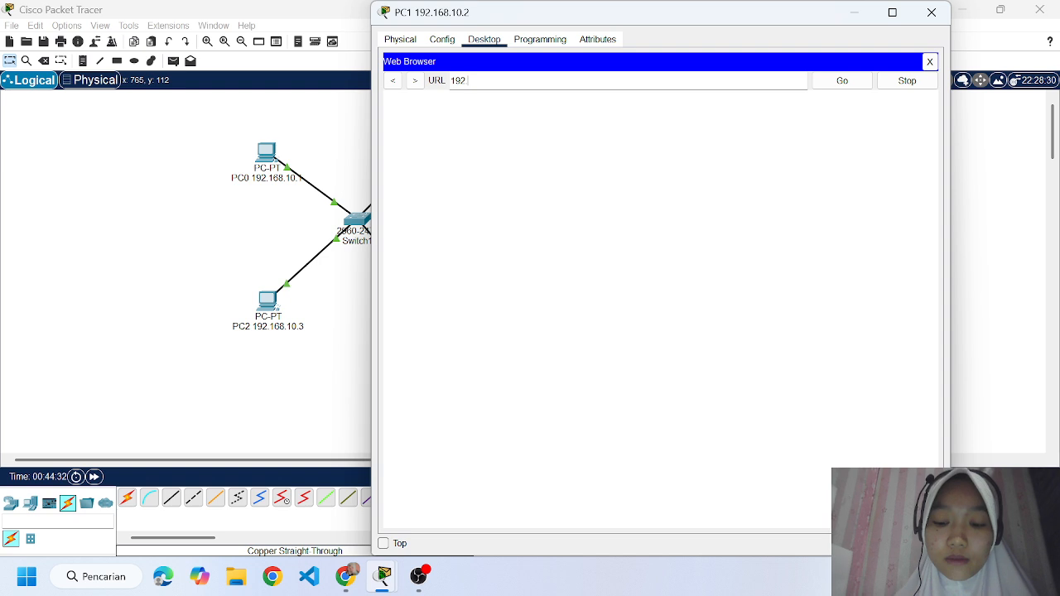
type("8.10")
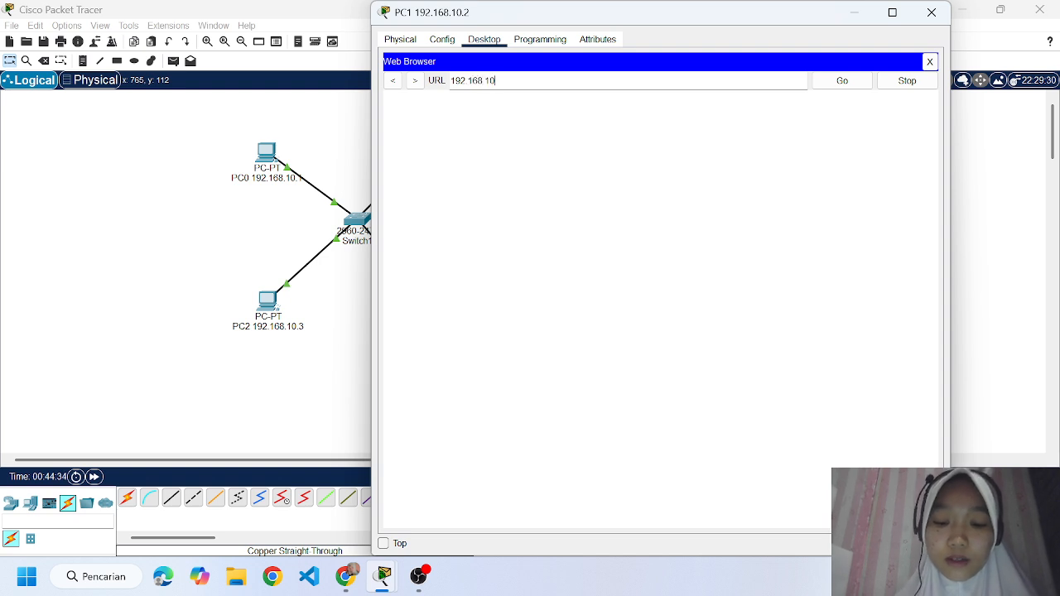
type(".5")
key("Return")
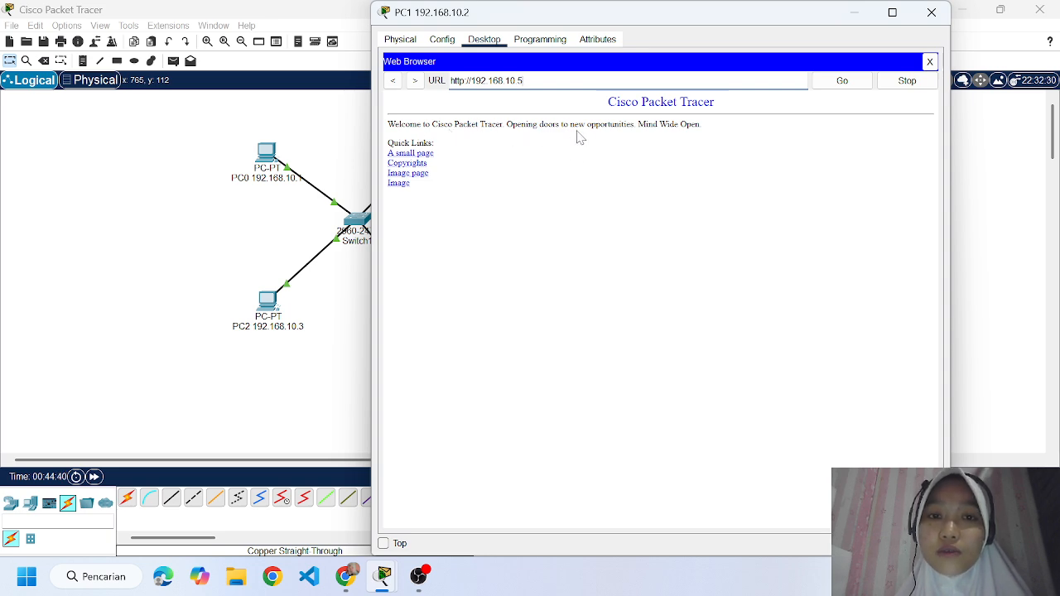
left_click(931, 11)
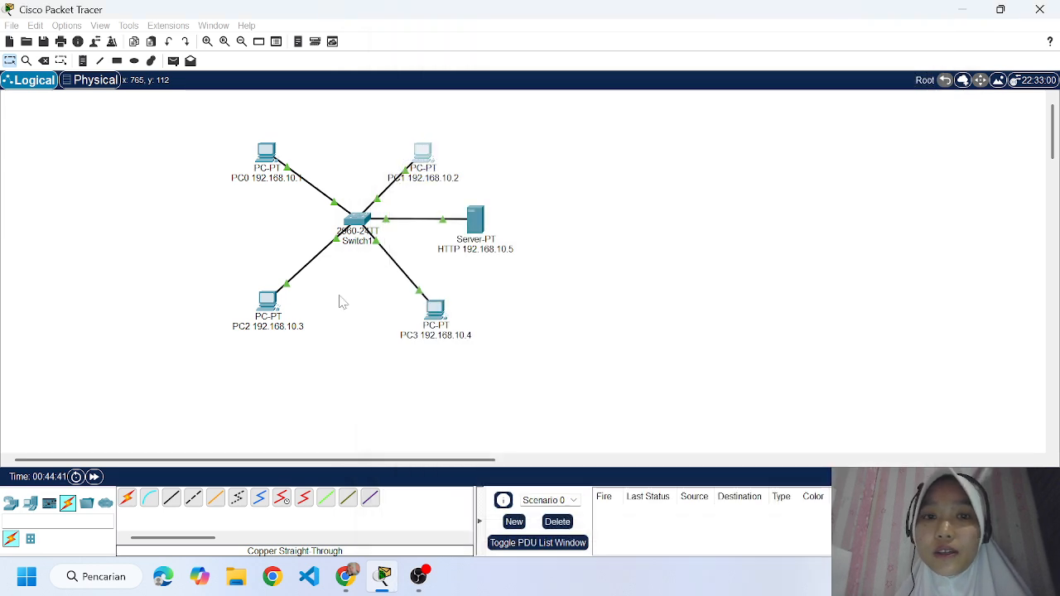
Test HTTP access from PC2 by loading 192.168.10.5 in its web browser, and close PC2's window.
left_click(266, 304)
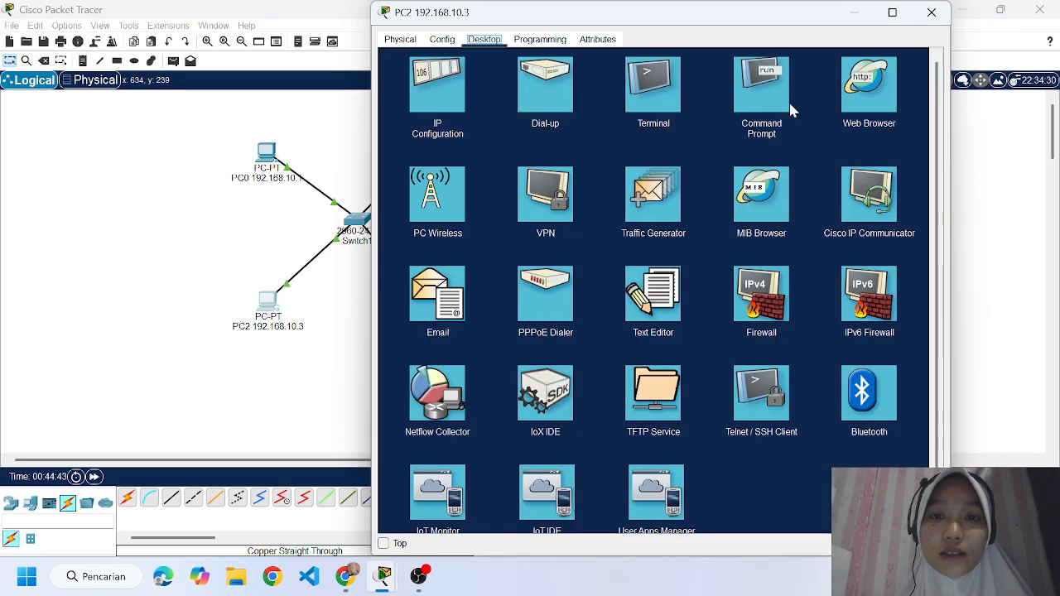
left_click(858, 85)
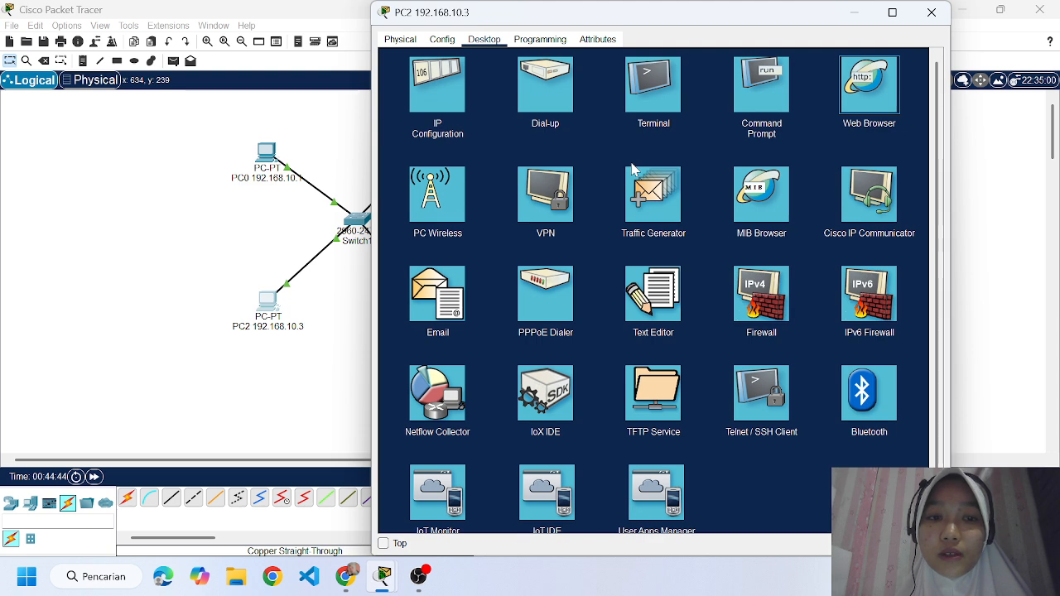
left_click(871, 101)
type("192")
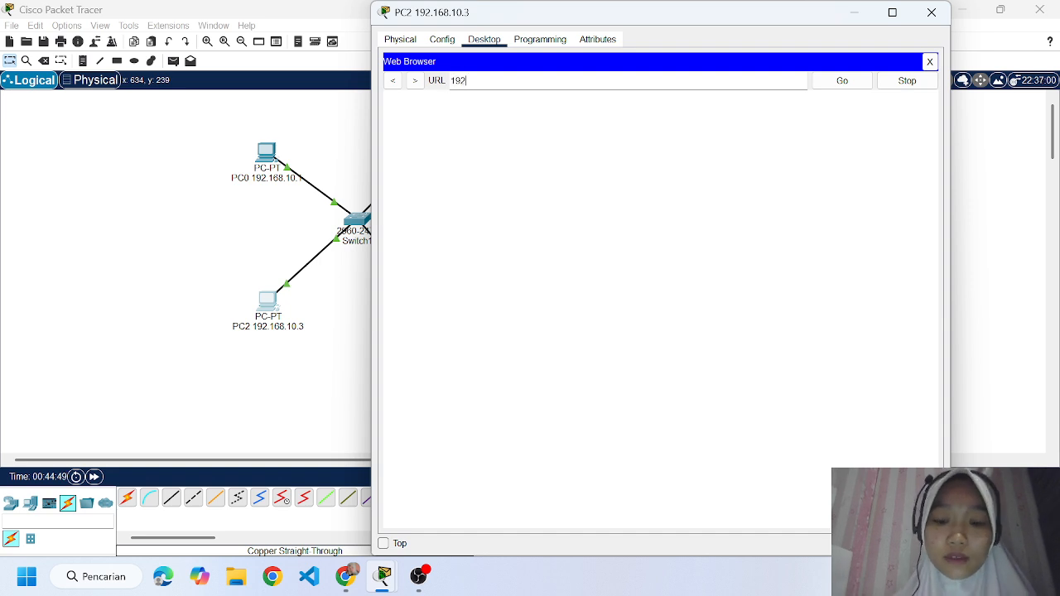
type(".168.10.")
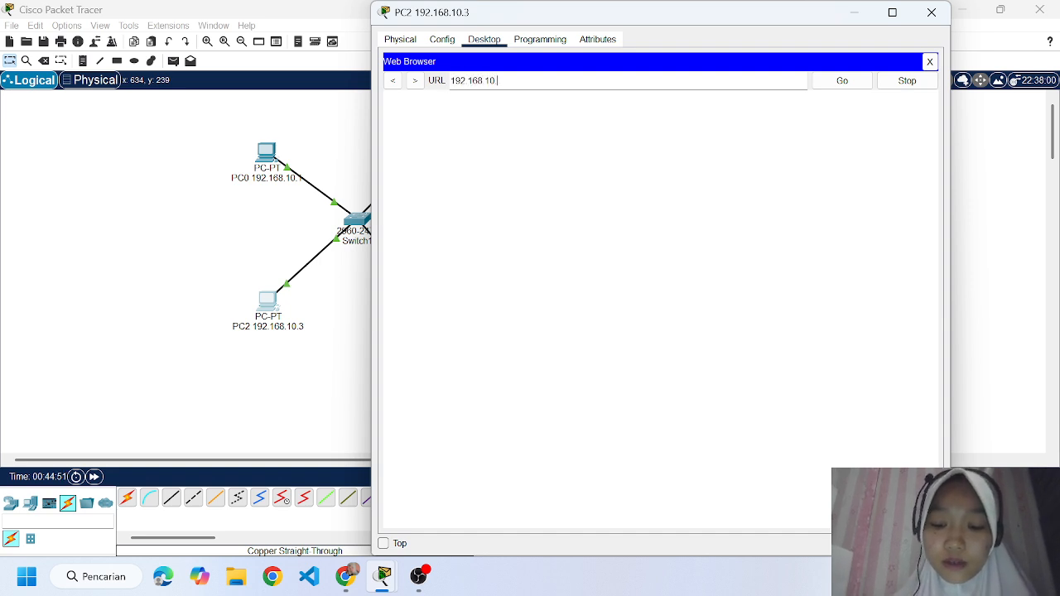
type("5")
key("Return")
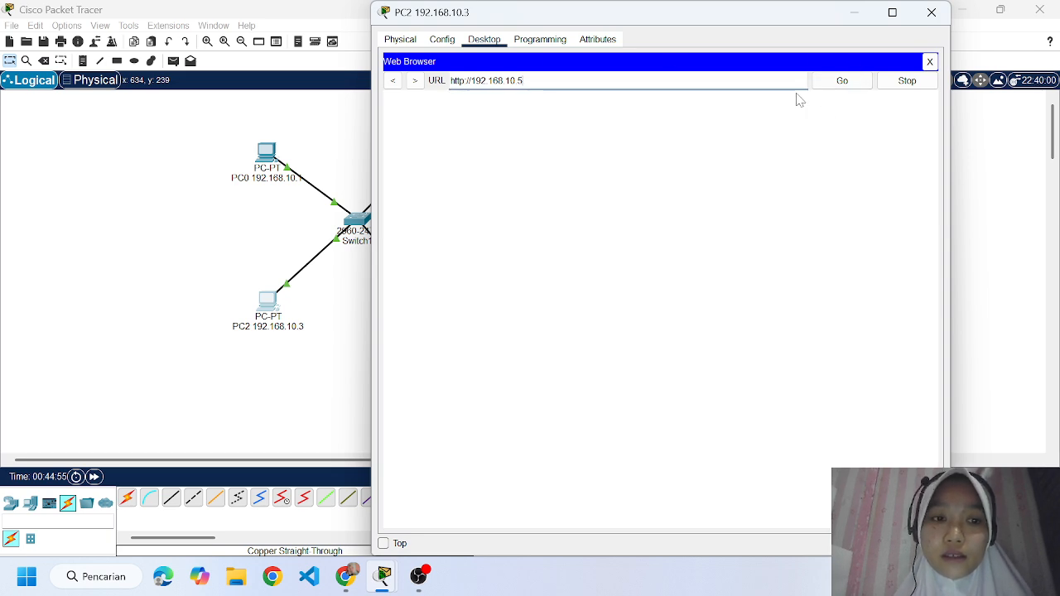
left_click(833, 91)
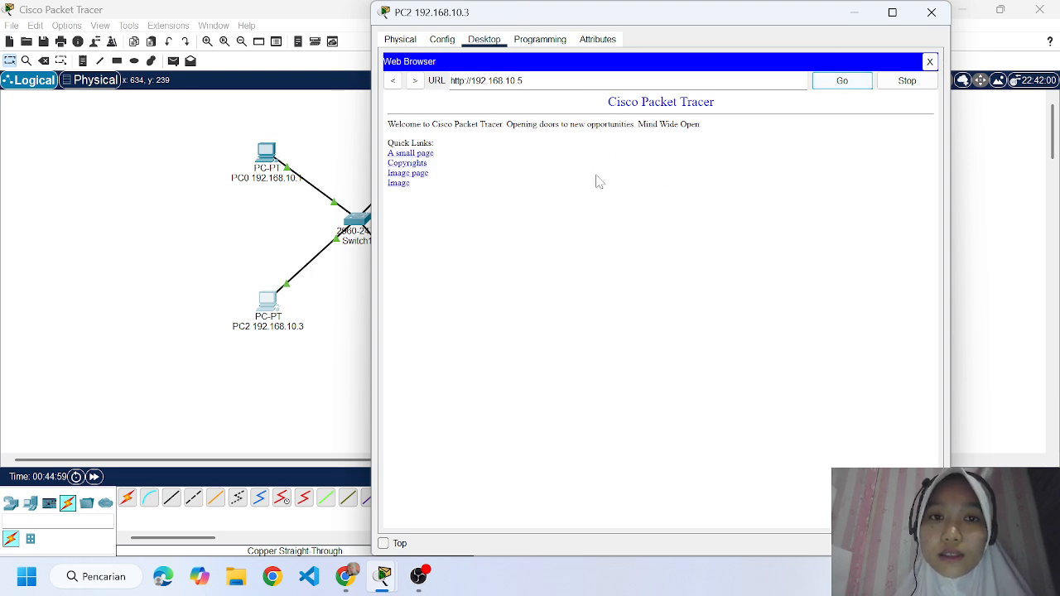
left_click(892, 12)
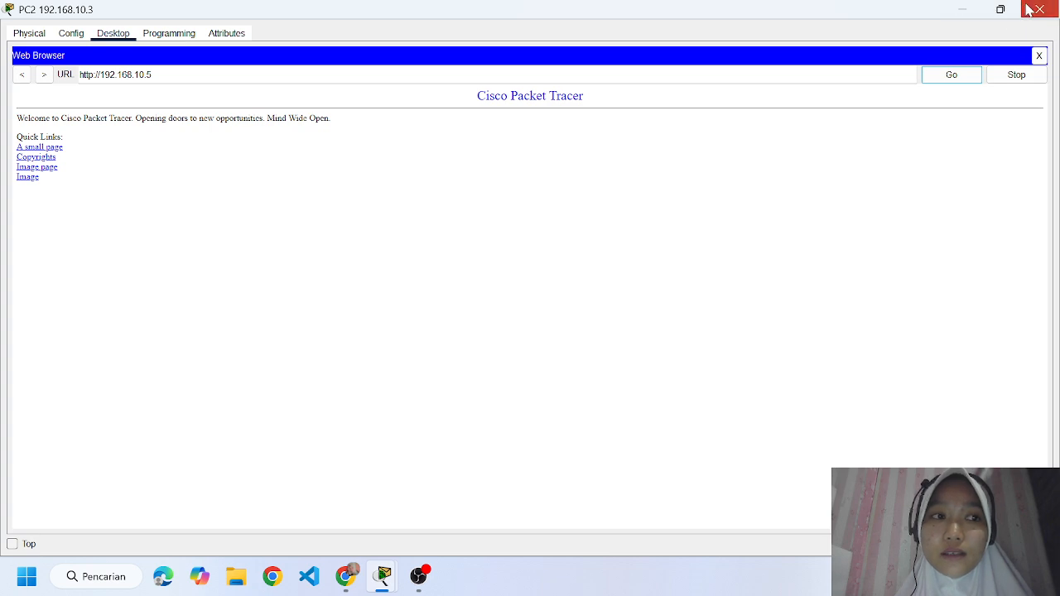
left_click(1031, 10)
Test HTTP access from PC3 by loading 192.168.10.5 in its web browser.
left_click(435, 313)
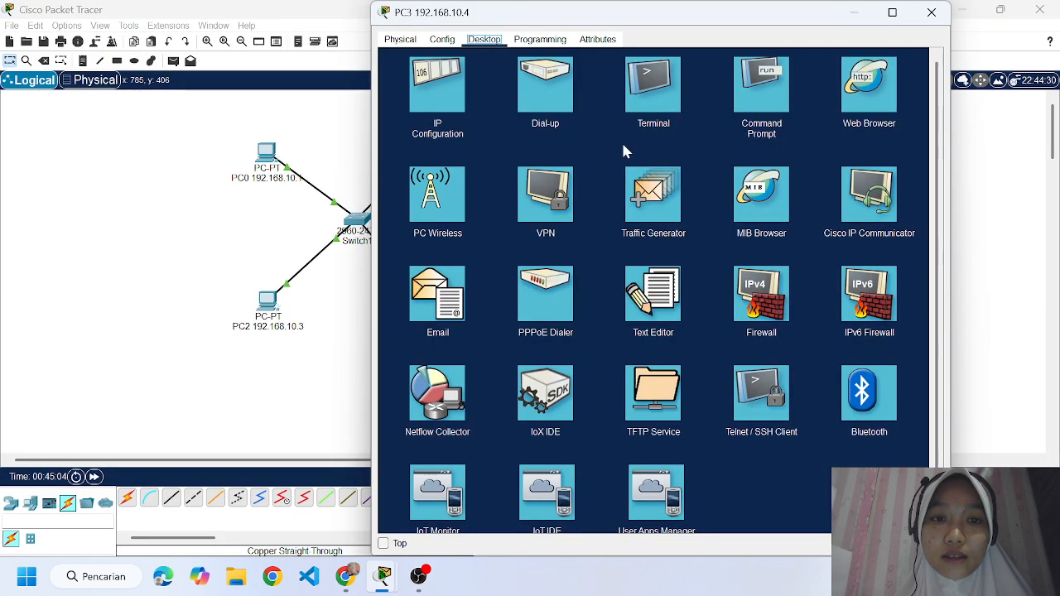
left_click(651, 233)
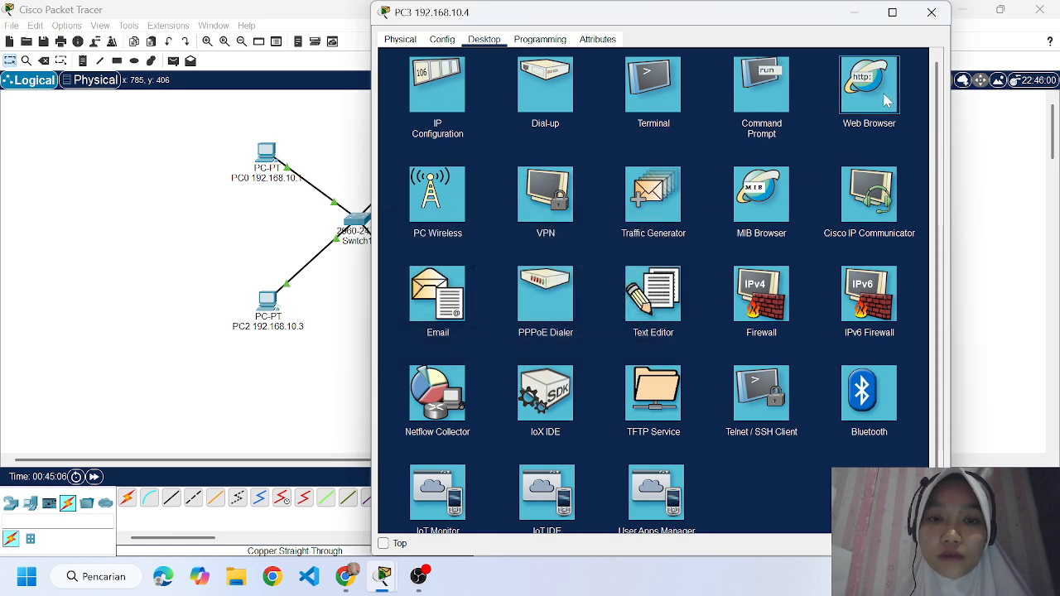
left_click(873, 116)
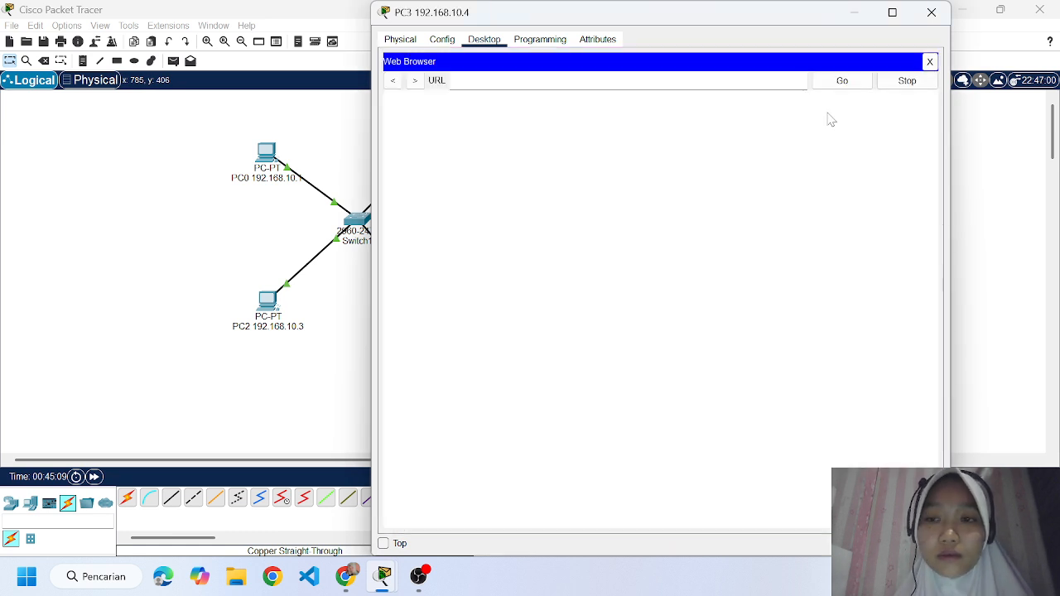
type("192.168")
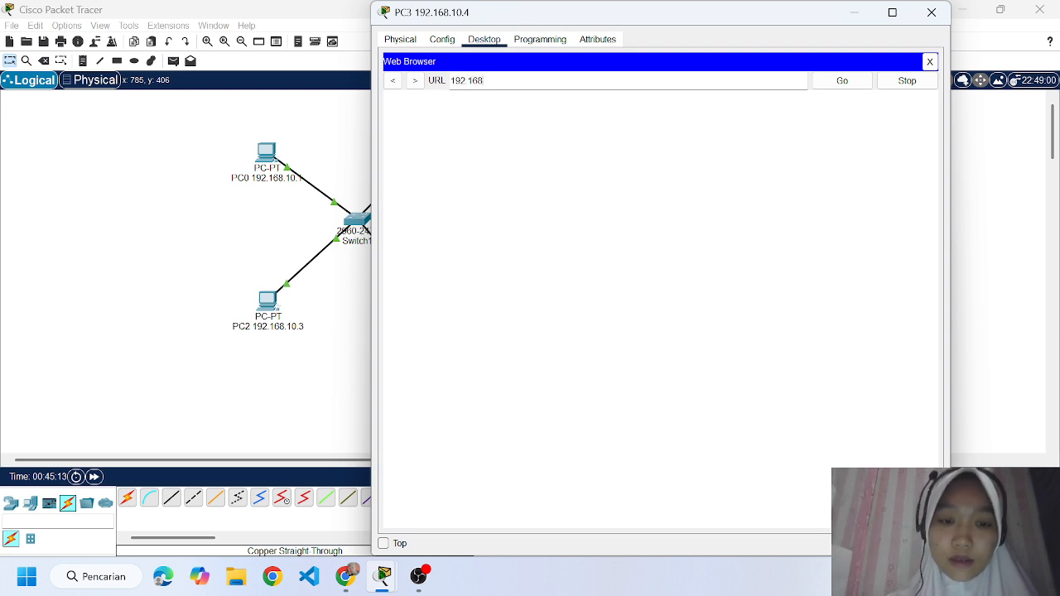
type(".10.")
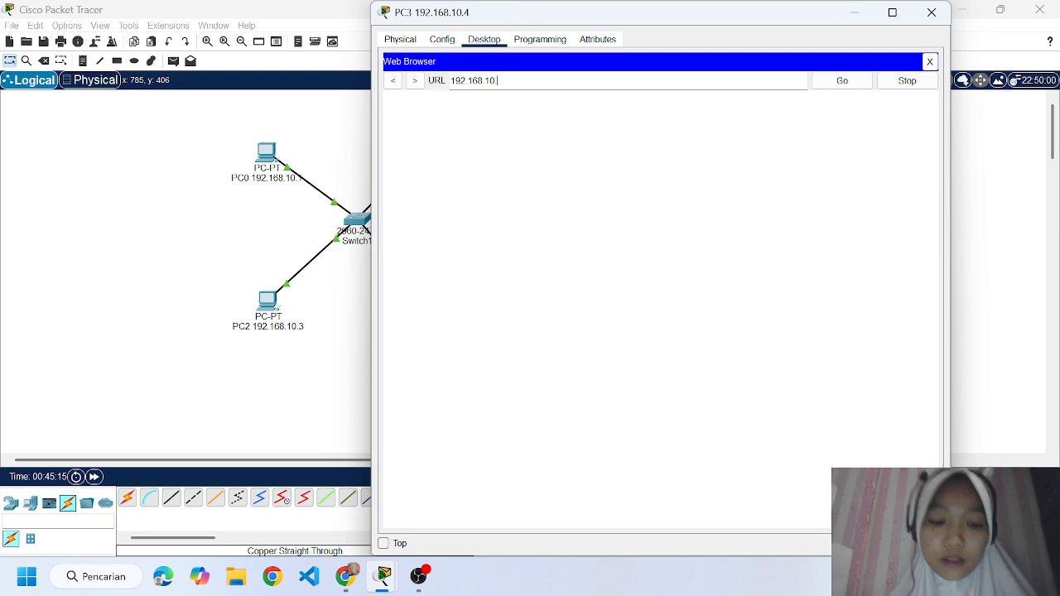
type("5")
key("Return")
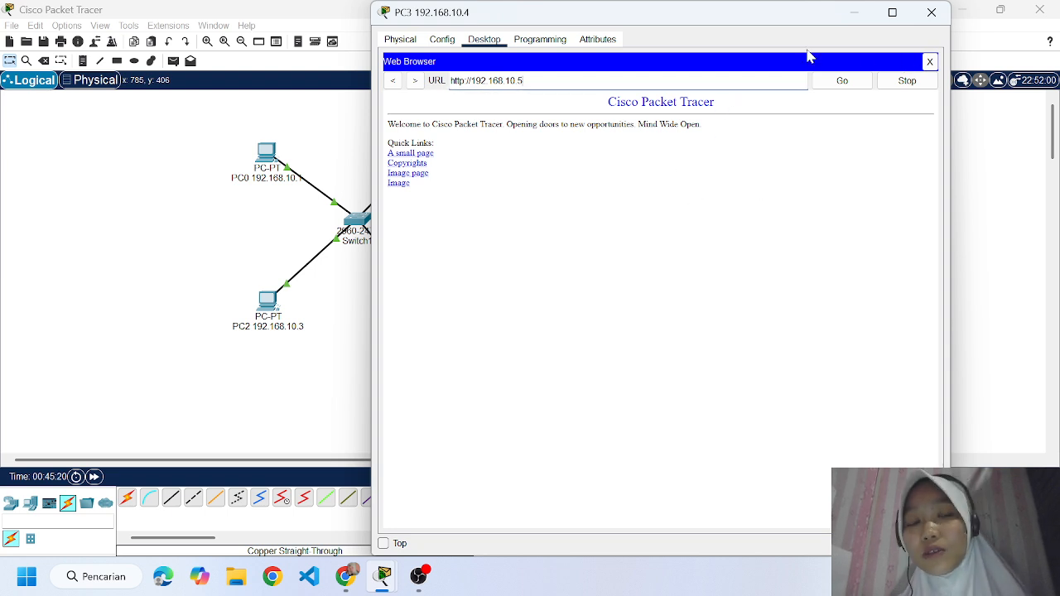
Close PC3's window and read the next task on the assignment page in Chrome before returning to Packet Tracer.
left_click(931, 13)
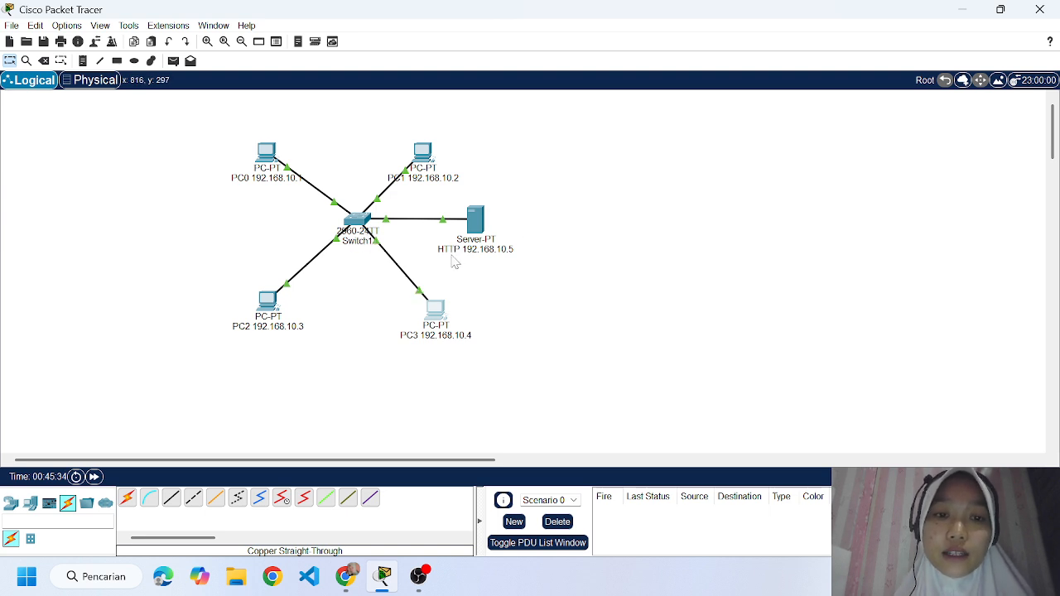
left_click(345, 582)
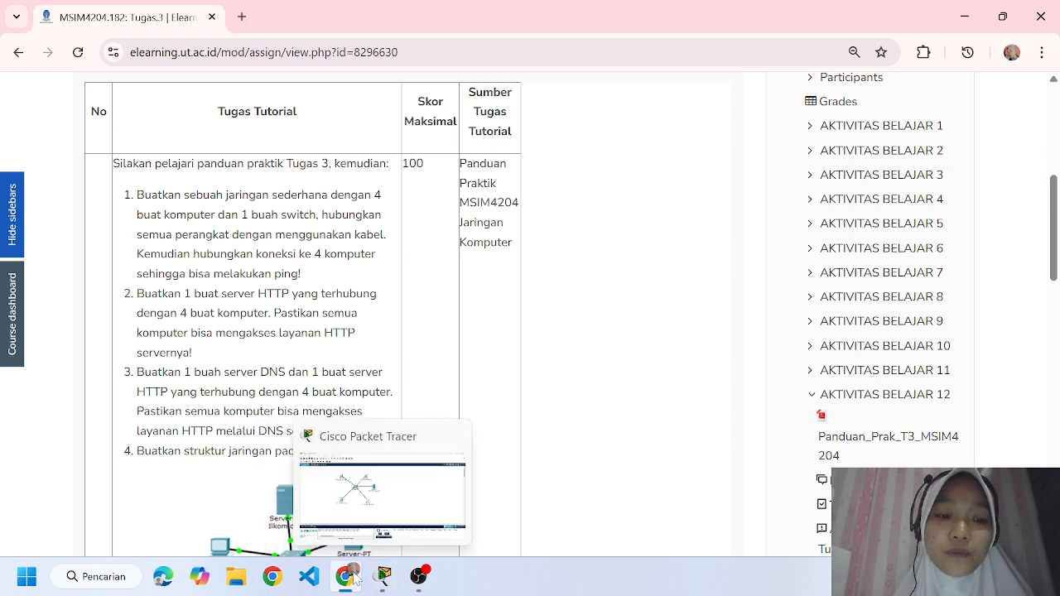
left_click(379, 578)
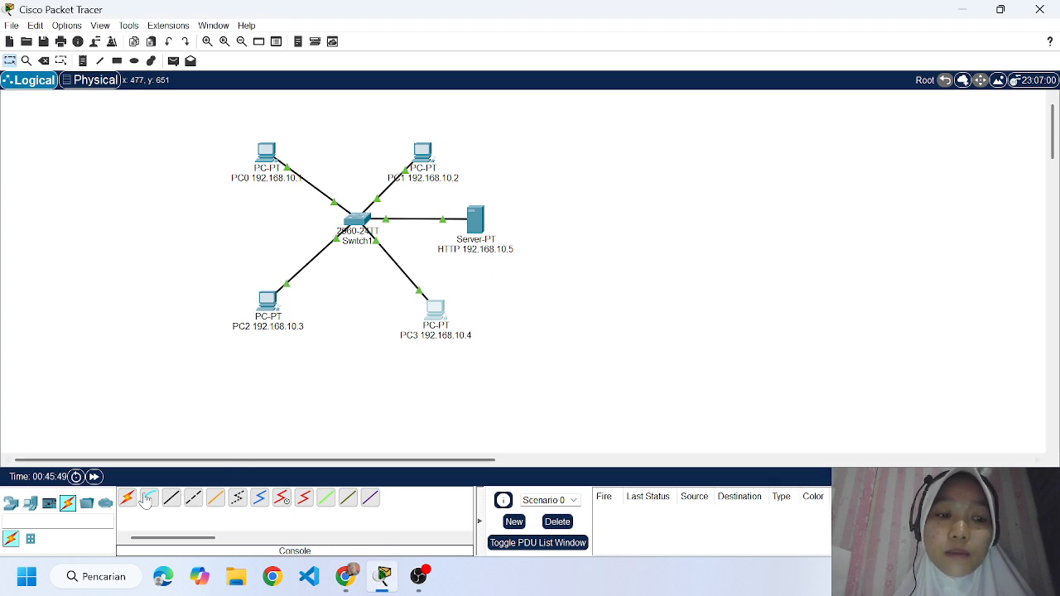
Add a second Server-PT to the workspace on the opposite side of the switch from the HTTP server.
left_click(50, 504)
left_click(86, 503)
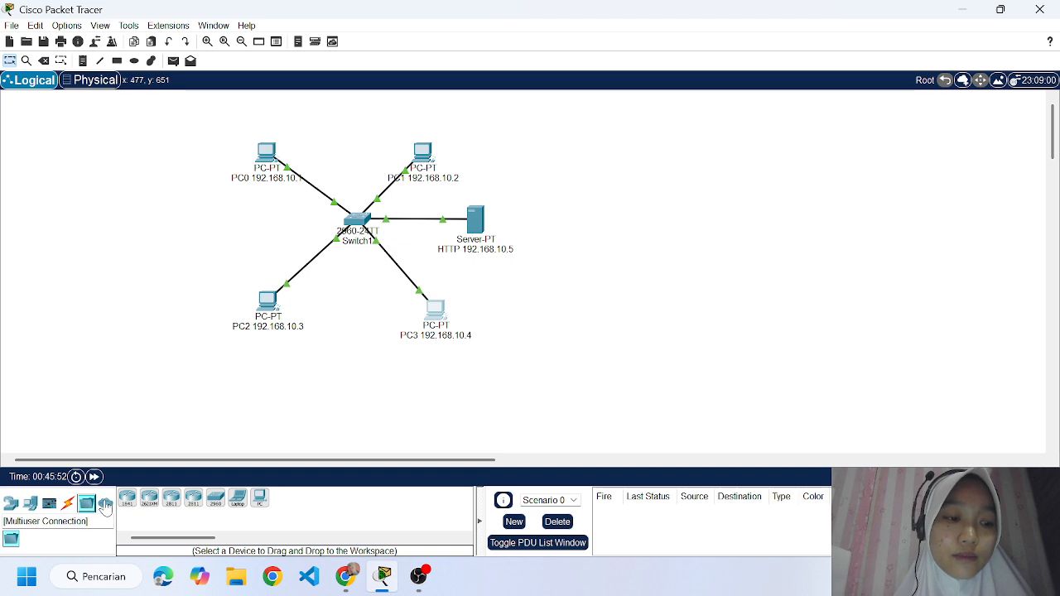
left_click(106, 503)
left_click(30, 504)
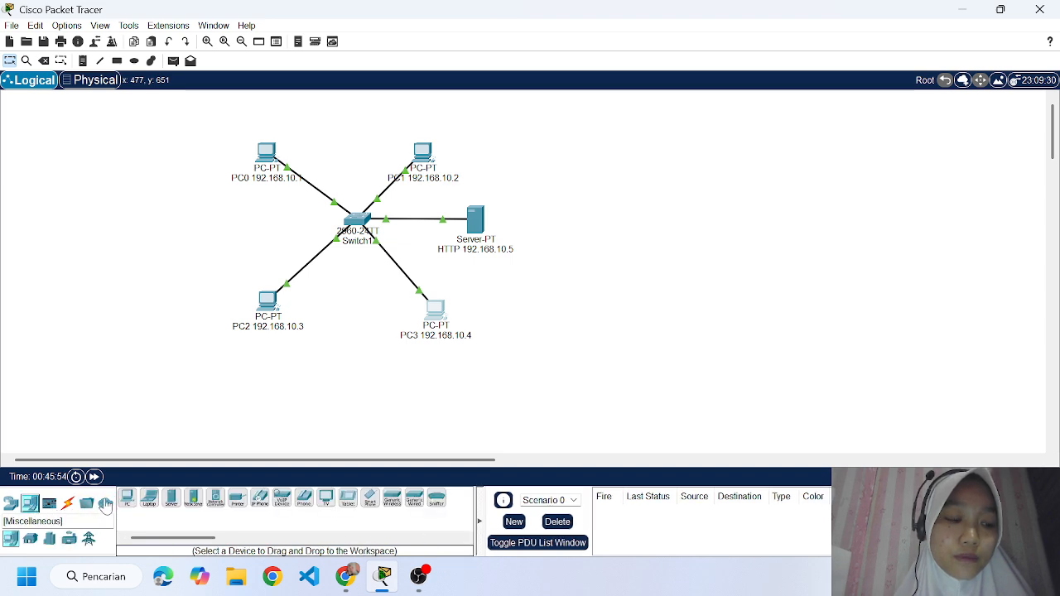
left_click(171, 500)
left_click(206, 237)
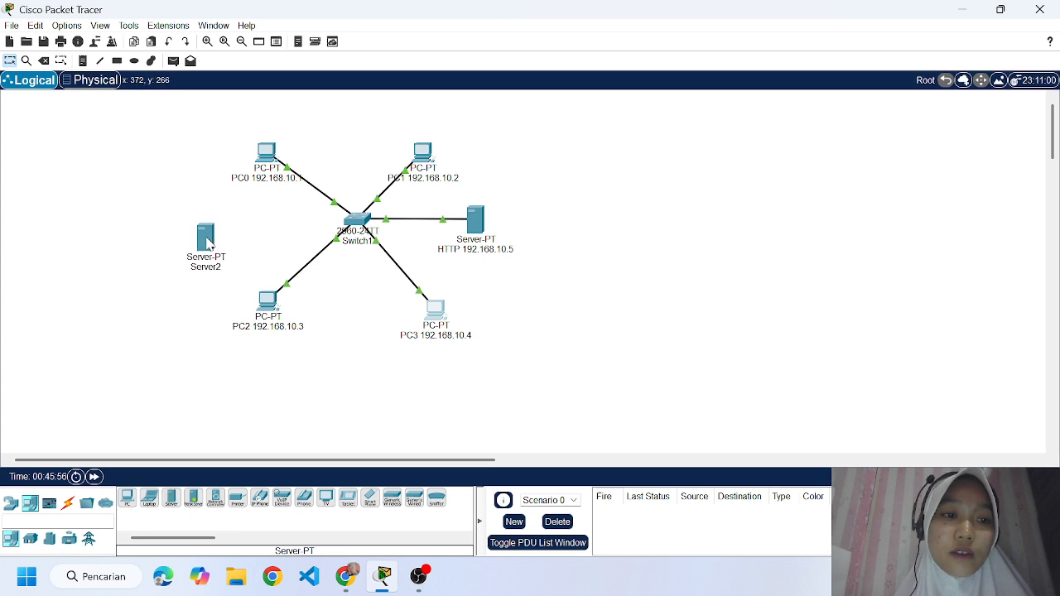
left_click_drag(207, 245, 220, 232)
Rename the new server as "DNS Server 192.168.10.6".
left_click(224, 255)
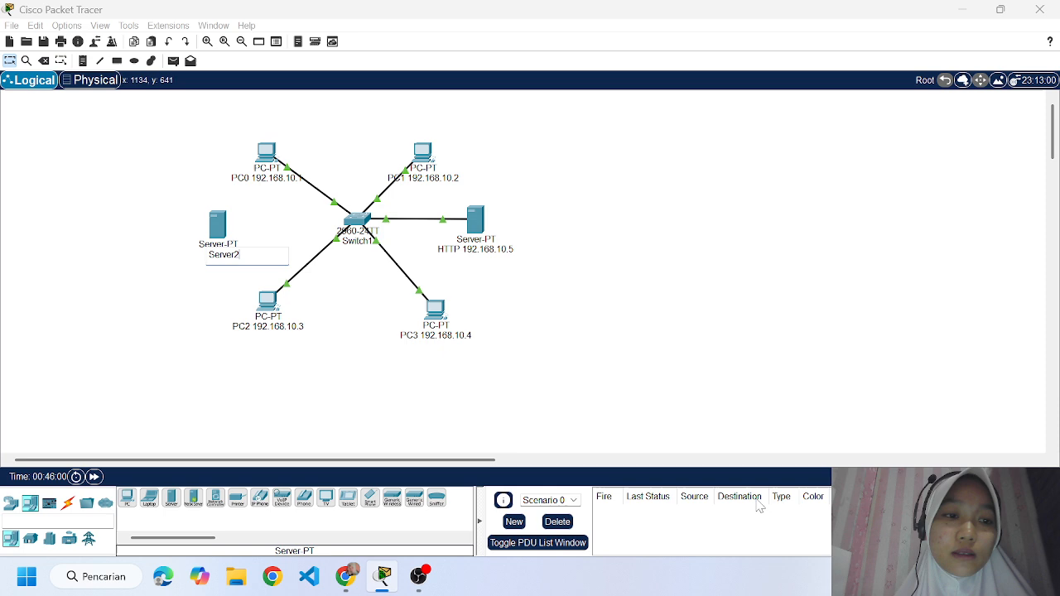
key("BackSpace")
key("BackSpace")
key("BackSpace")
key("BackSpace")
key("BackSpace")
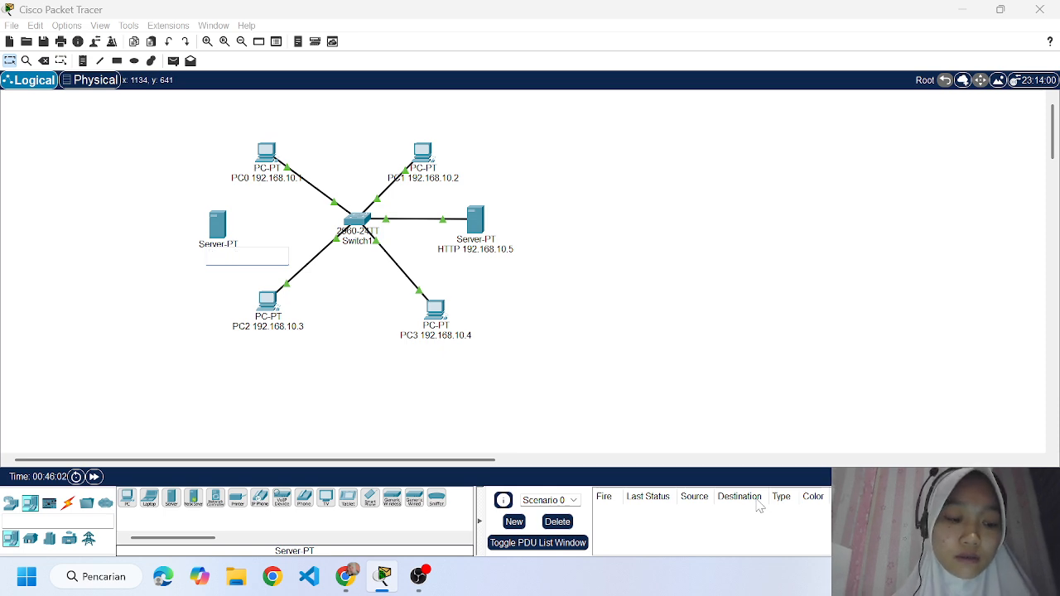
type("DNA")
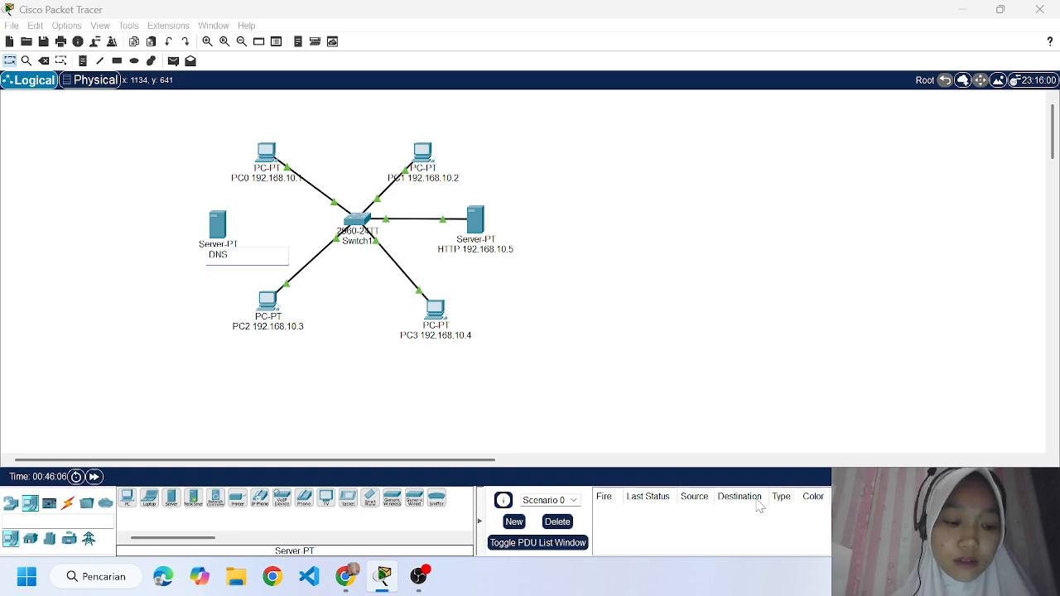
type(" Server")
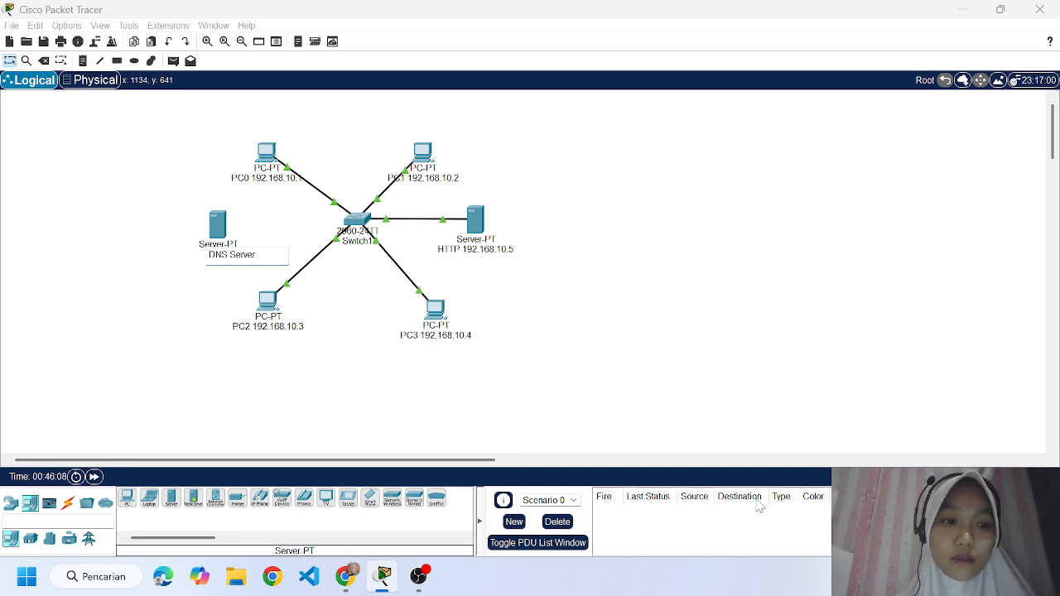
type(" 19")
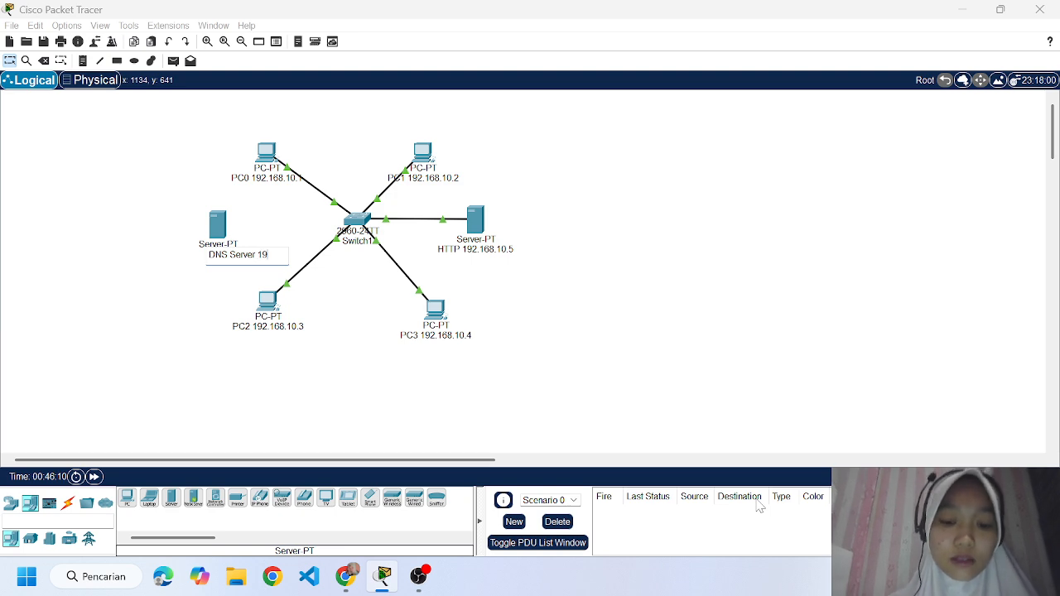
type("2.168.")
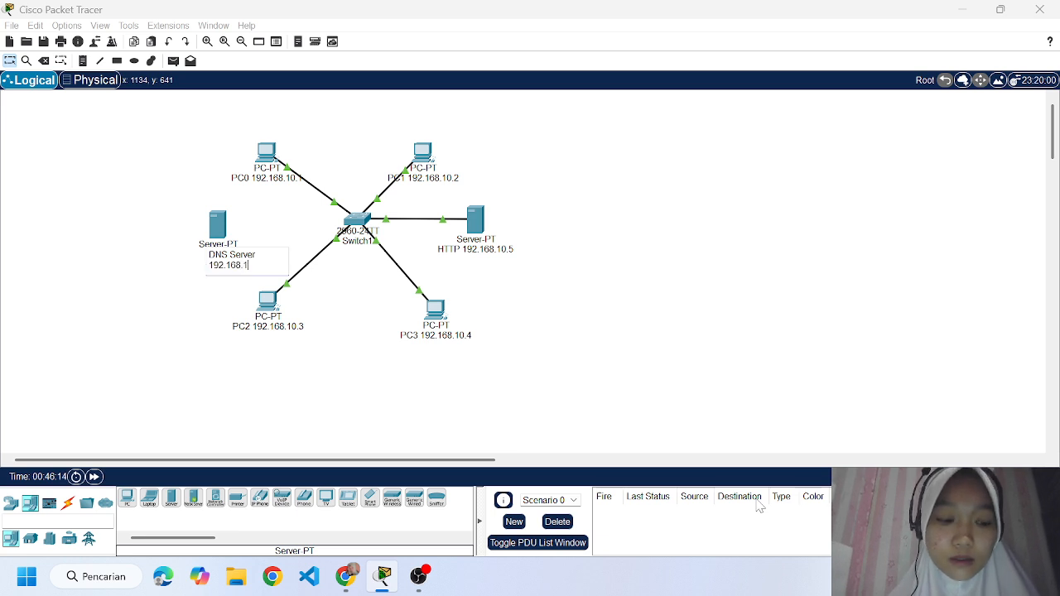
type("10.6")
key("Return")
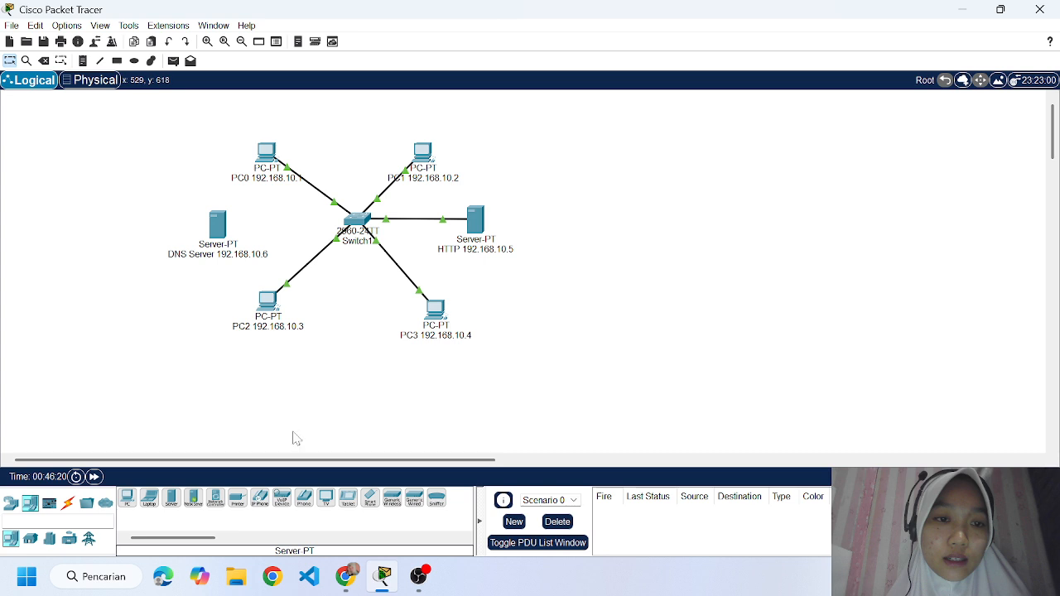
Connect the DNS server's FastEthernet0 to the switch's FastEthernet0/6 with a copper straight-through cable, and nudge the server level with the switch.
left_click(67, 503)
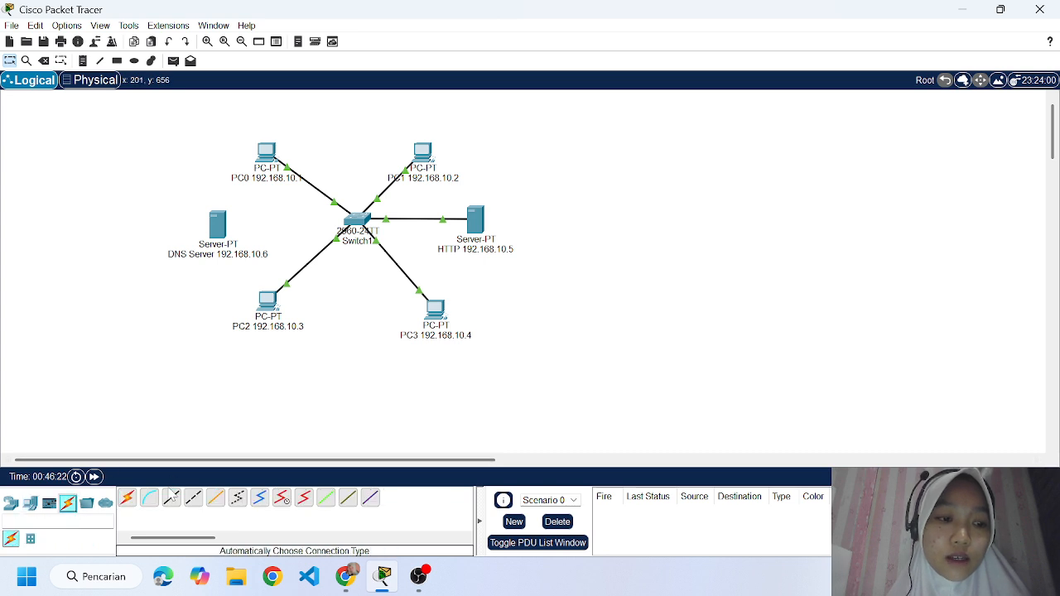
left_click(171, 497)
left_click(218, 225)
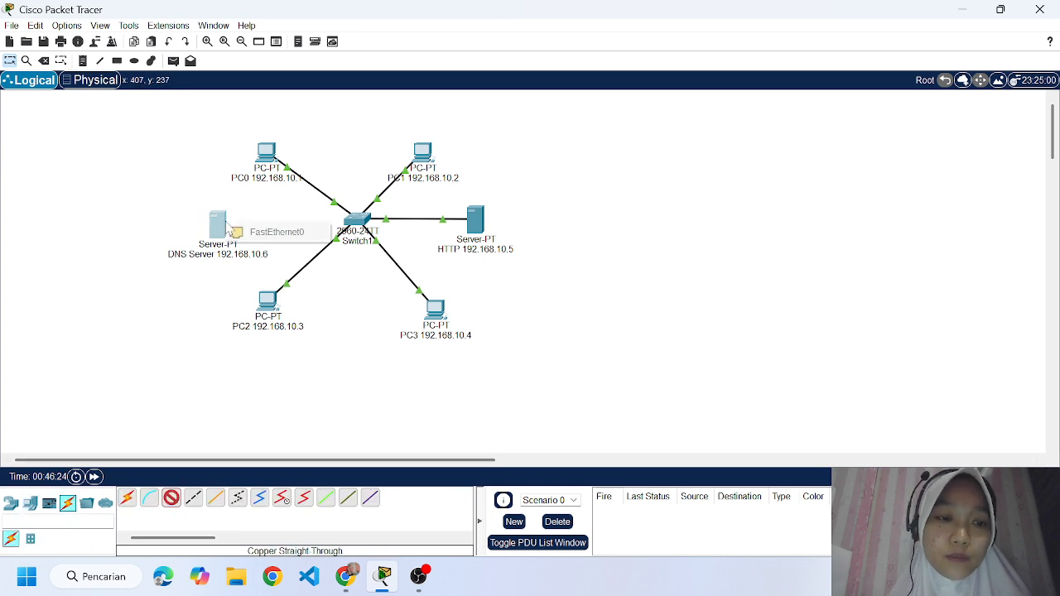
left_click(273, 231)
left_click(356, 222)
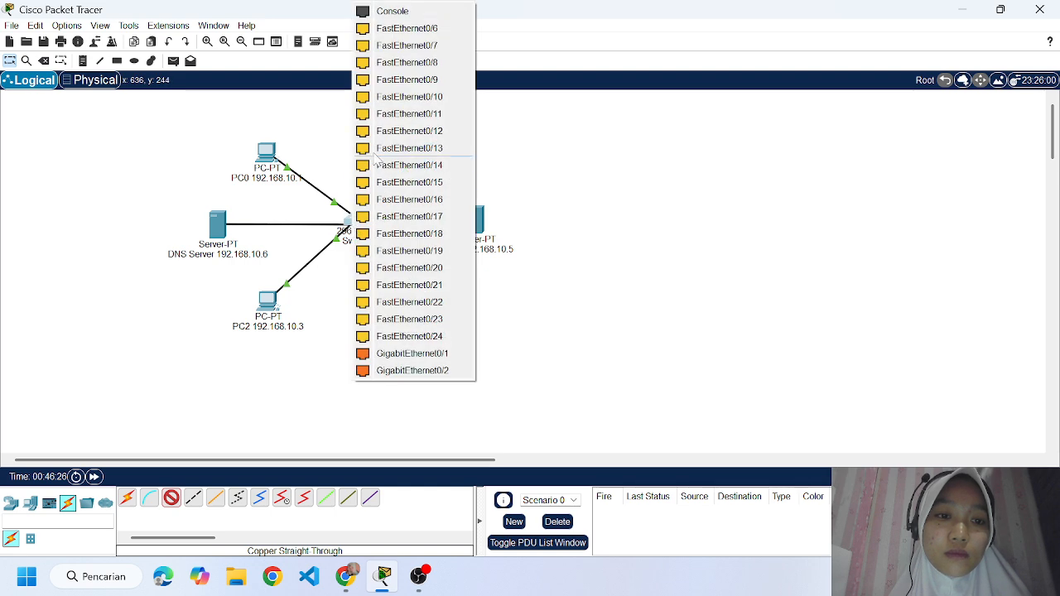
left_click(389, 26)
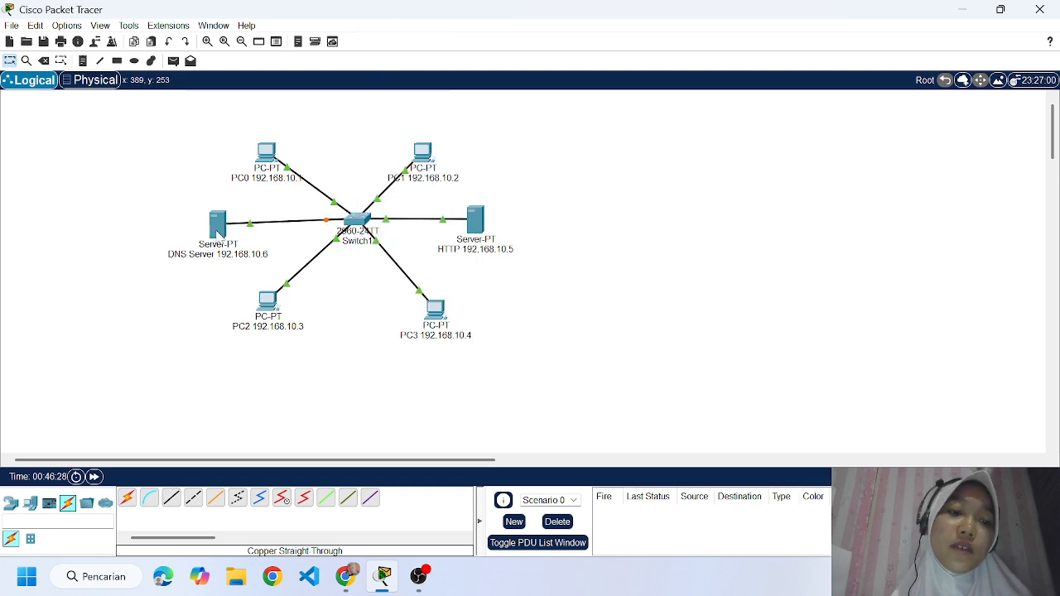
left_click_drag(217, 235, 214, 227)
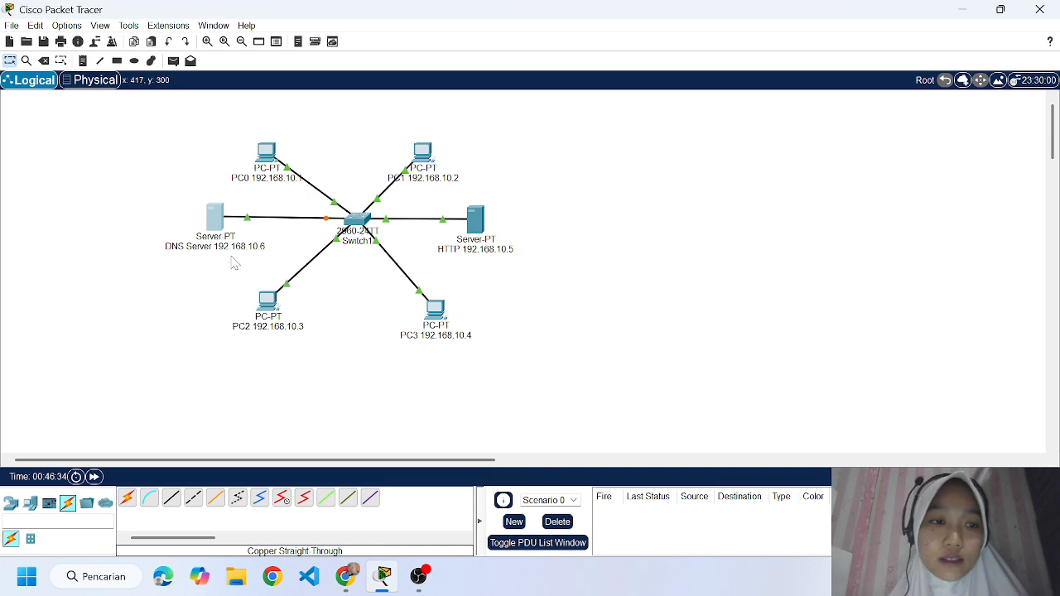
Give the DNS server the static IPv4 address 192.168.10.6 with subnet mask 255.255.255.0, and close its window.
mouse_move(212, 223)
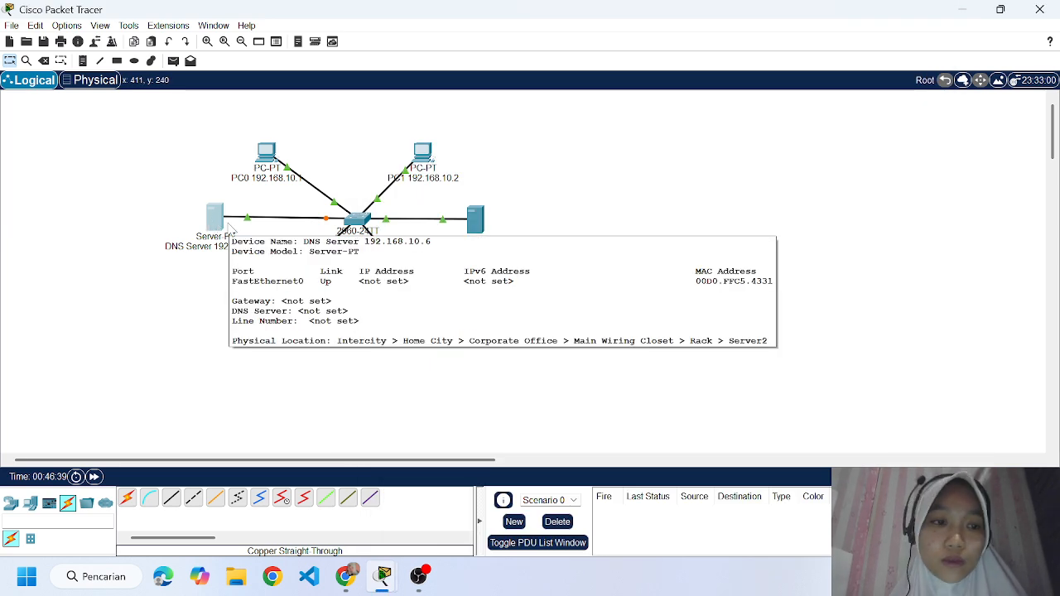
double_click(218, 226)
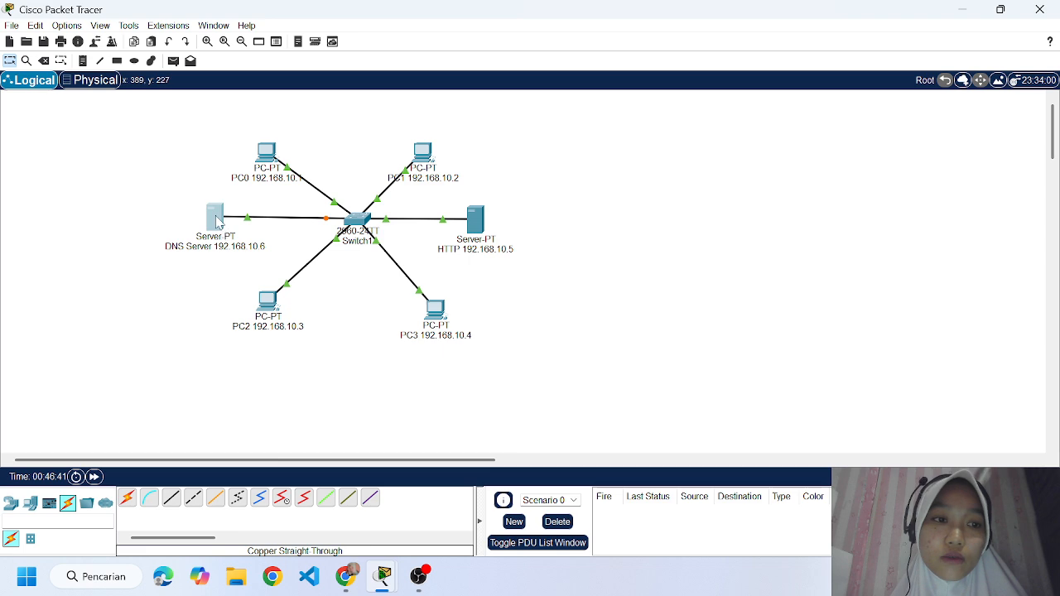
left_click(219, 222)
left_click(485, 39)
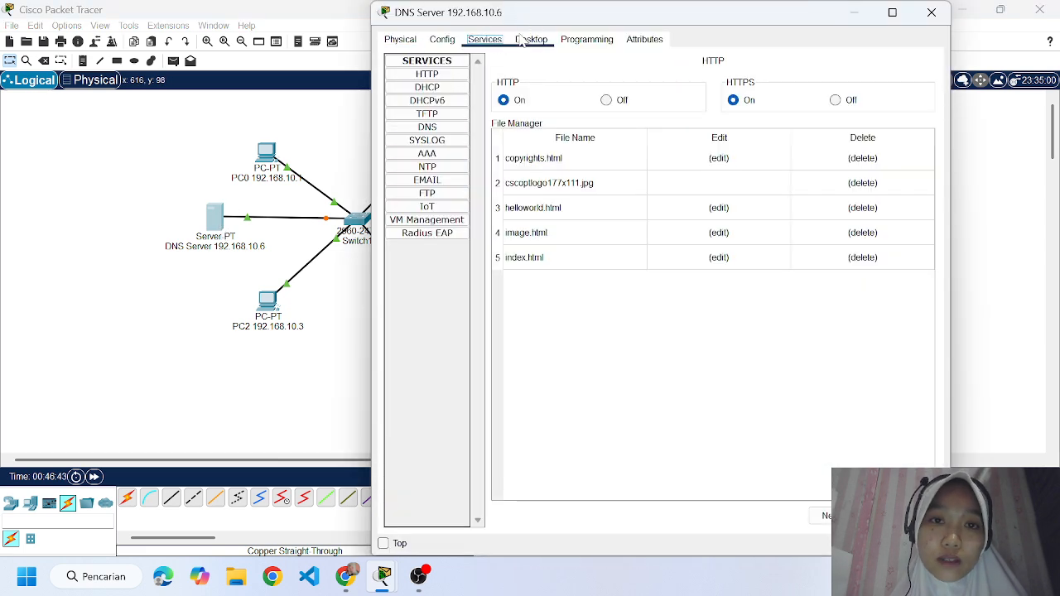
left_click(530, 40)
left_click(451, 89)
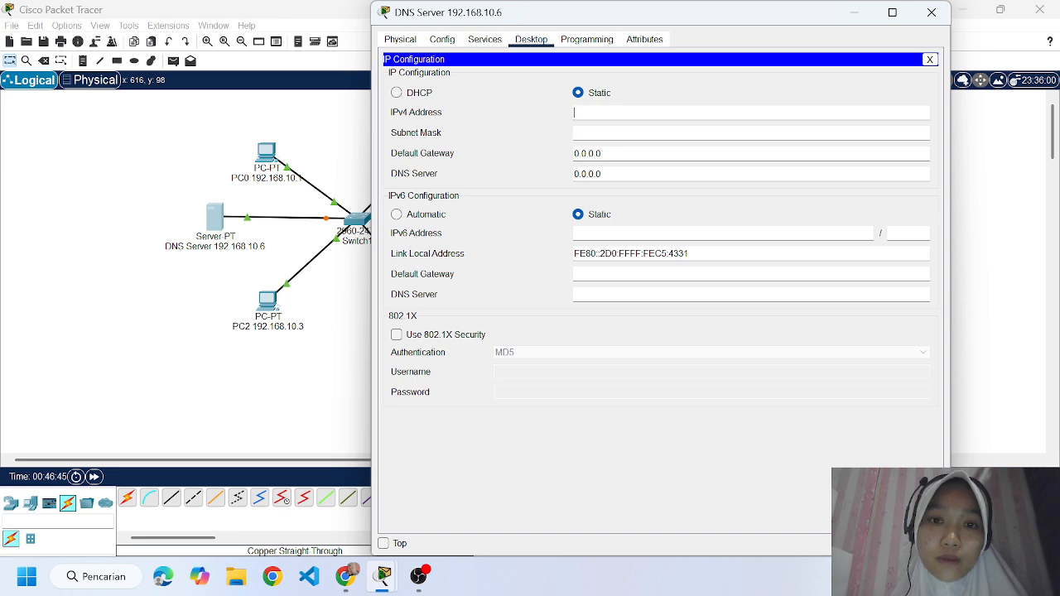
type("192.16")
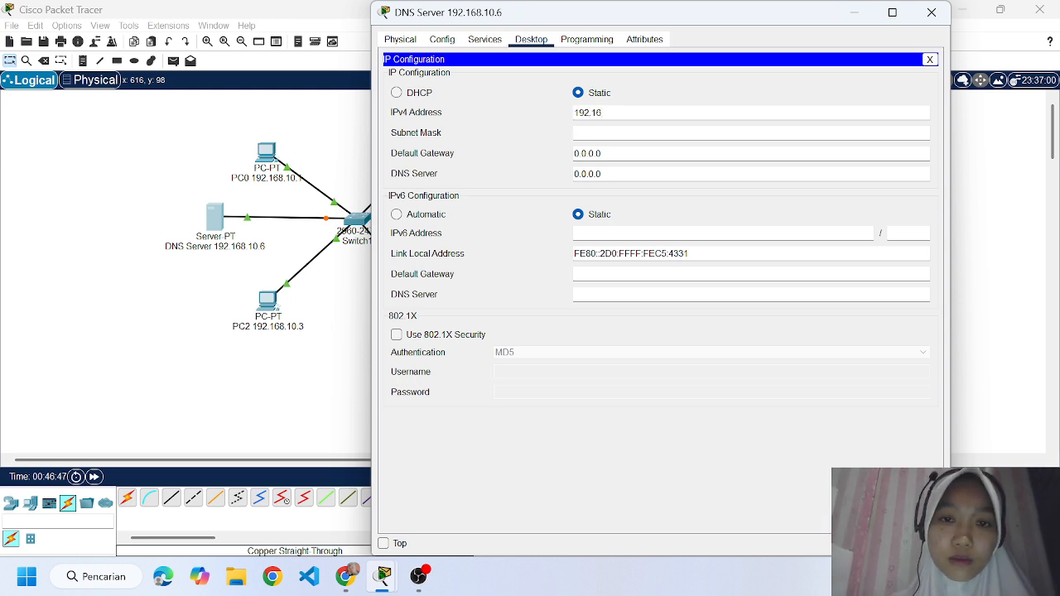
type("8.10")
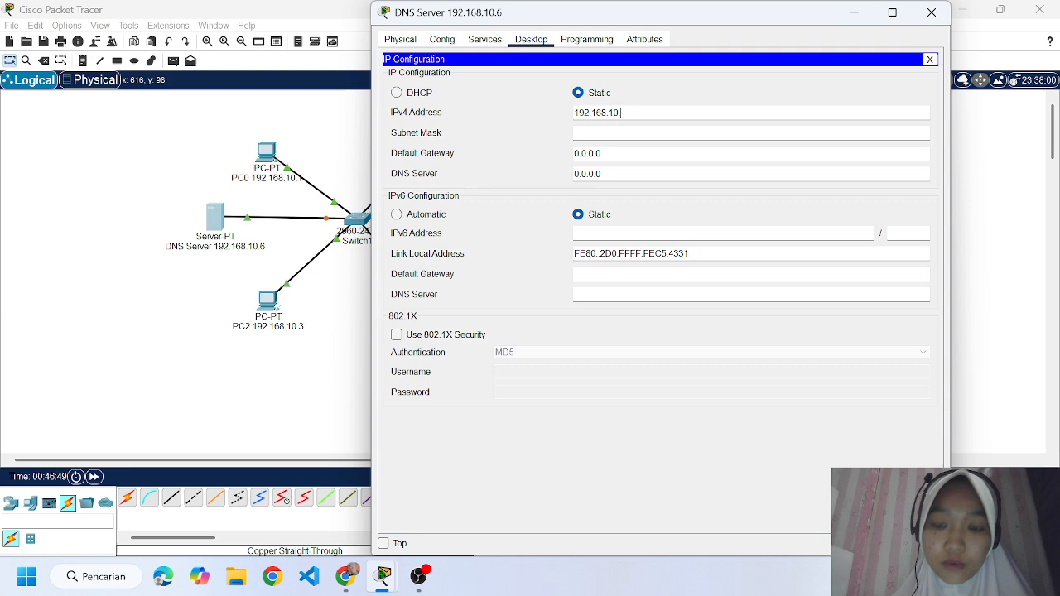
type(".6")
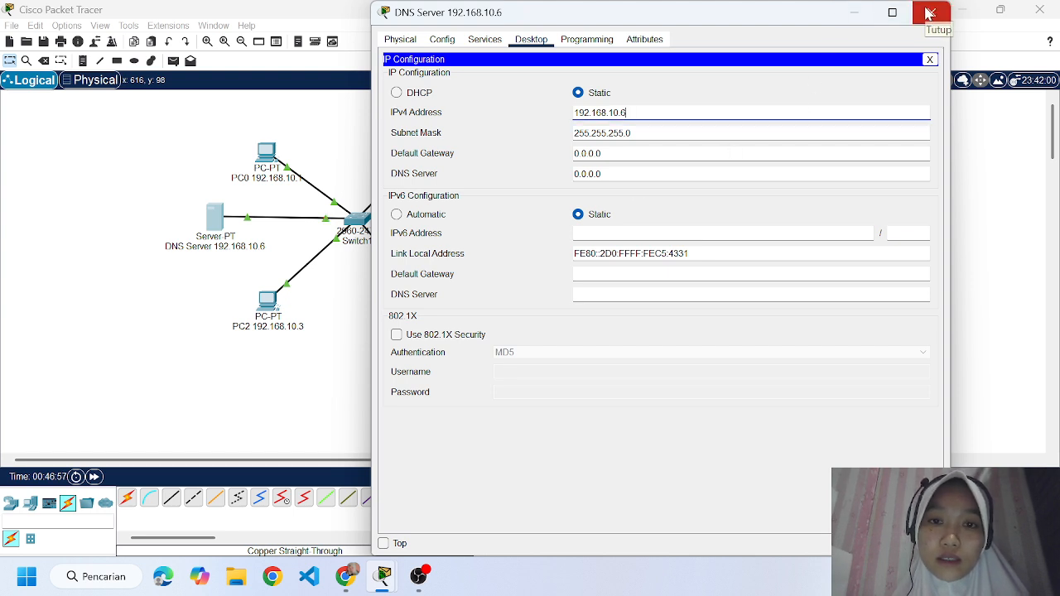
left_click(928, 11)
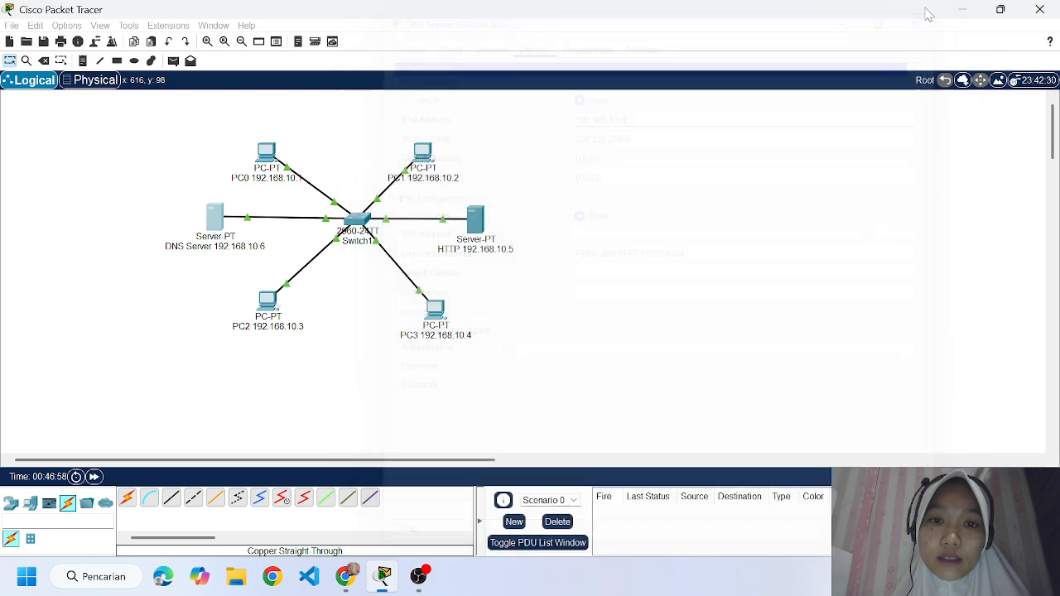
Review the assignment's DNS and HTTP server task in Chrome, and return to the network in Packet Tracer.
left_click(356, 584)
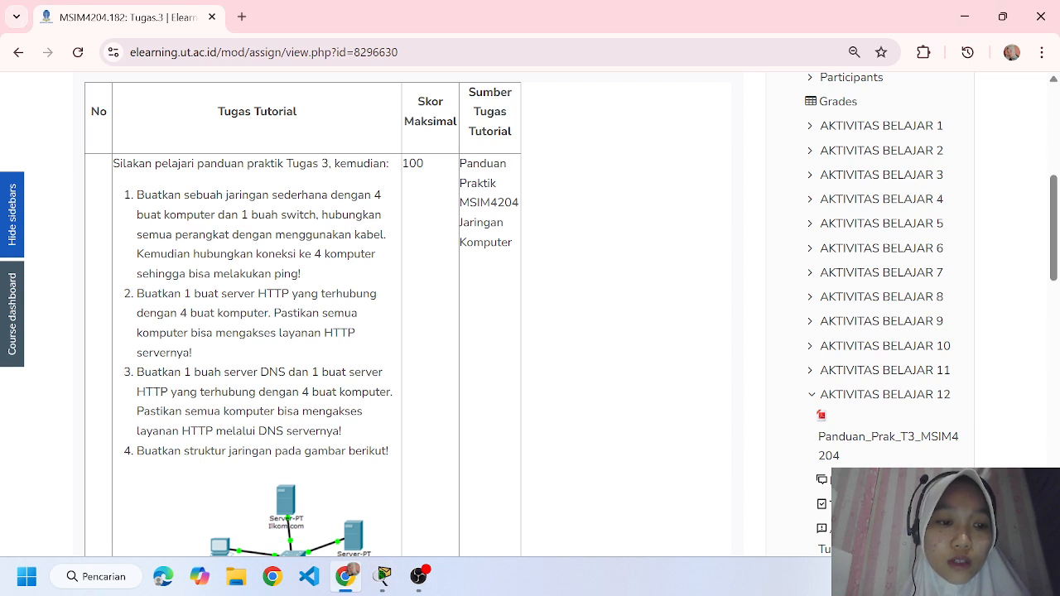
left_click(383, 576)
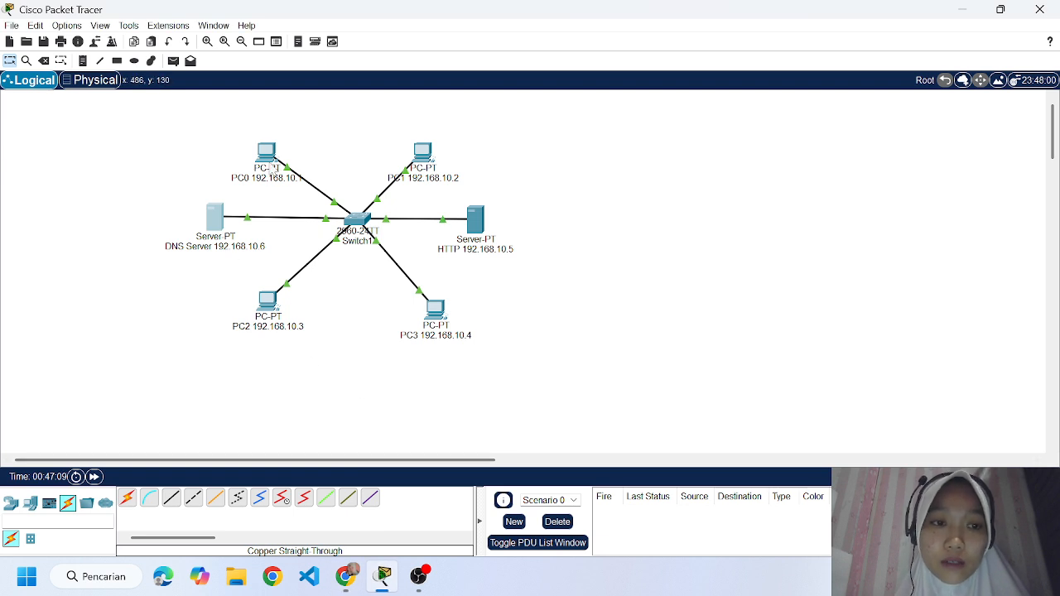
mouse_move(272, 170)
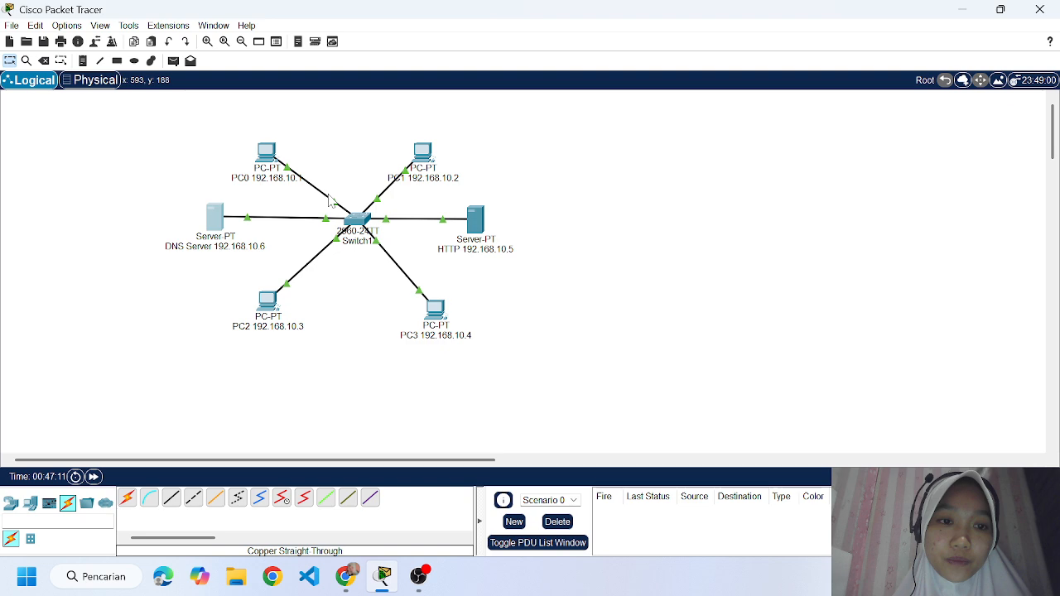
mouse_move(330, 200)
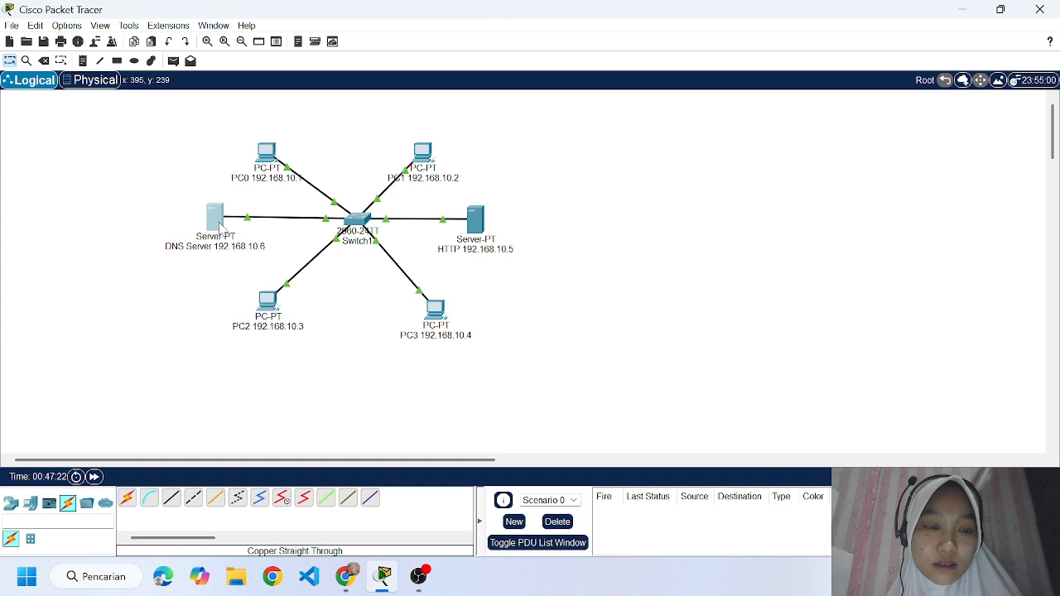
mouse_move(220, 229)
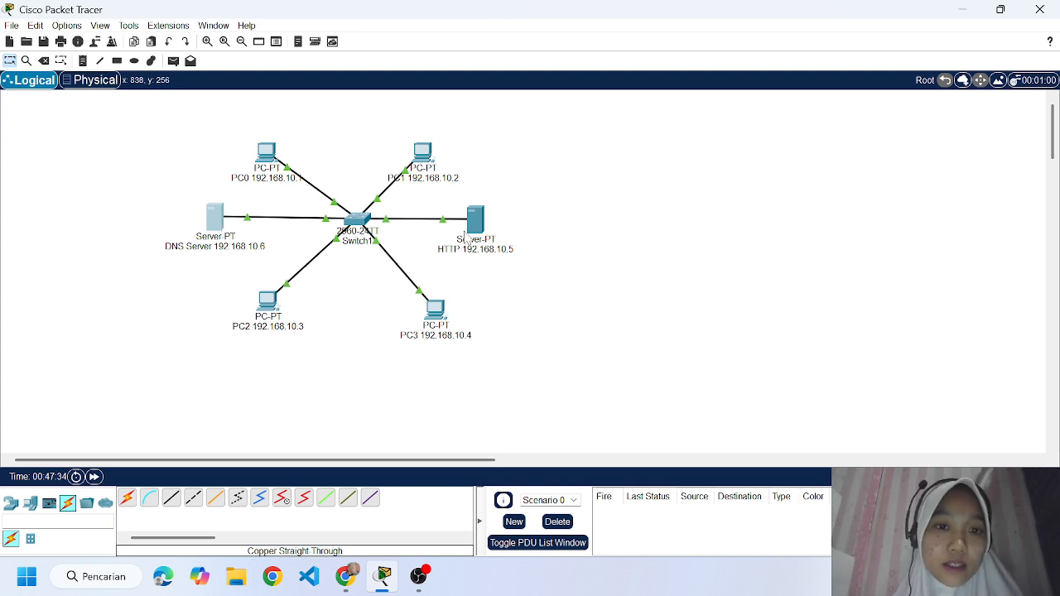
mouse_move(489, 249)
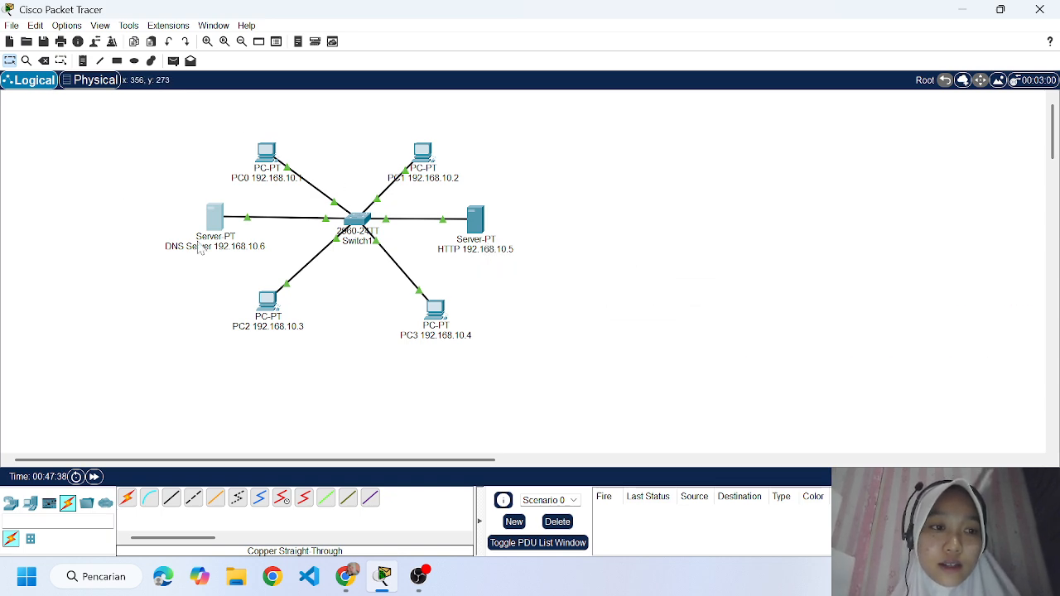
mouse_move(199, 250)
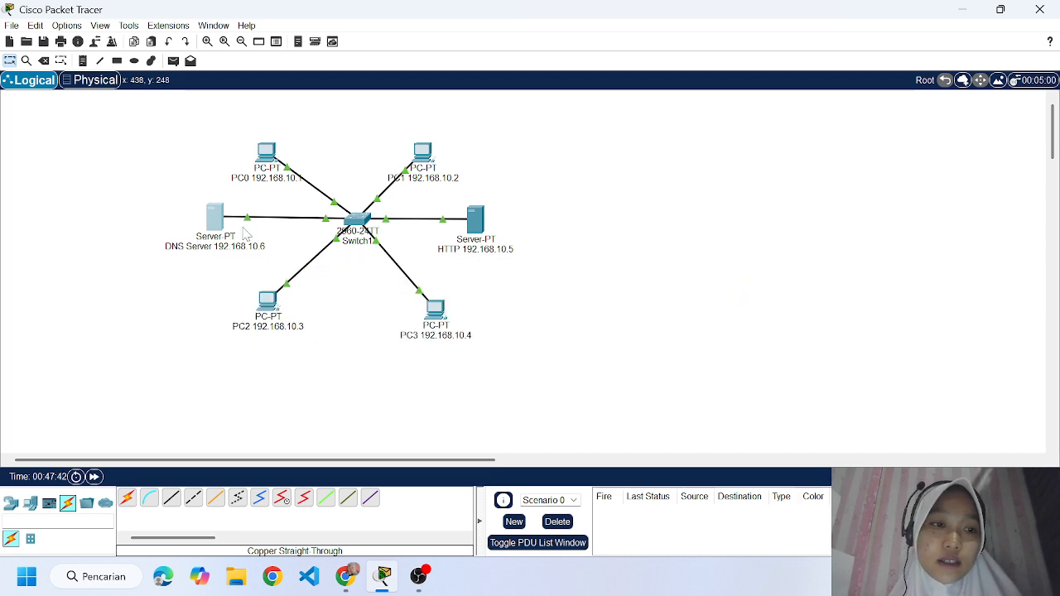
Turn on the DNS service on the DNS server.
left_click(221, 222)
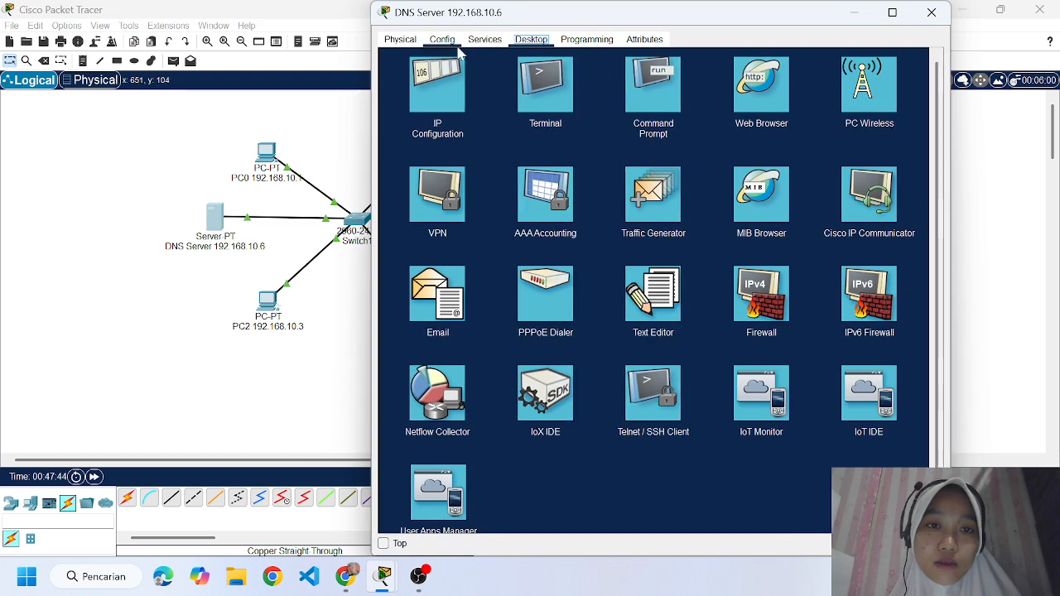
left_click(484, 40)
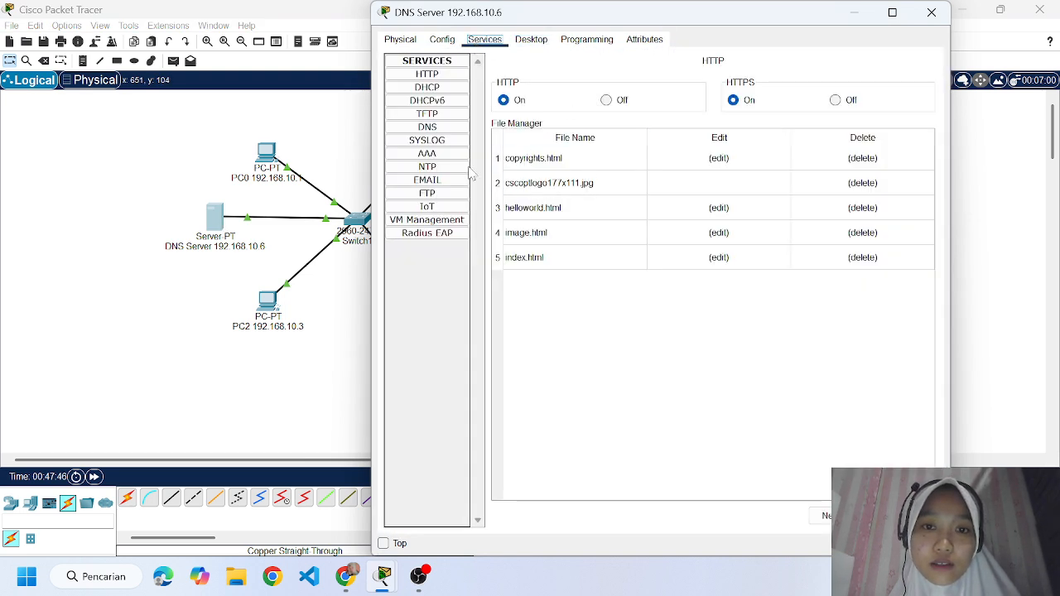
left_click(431, 113)
left_click(438, 129)
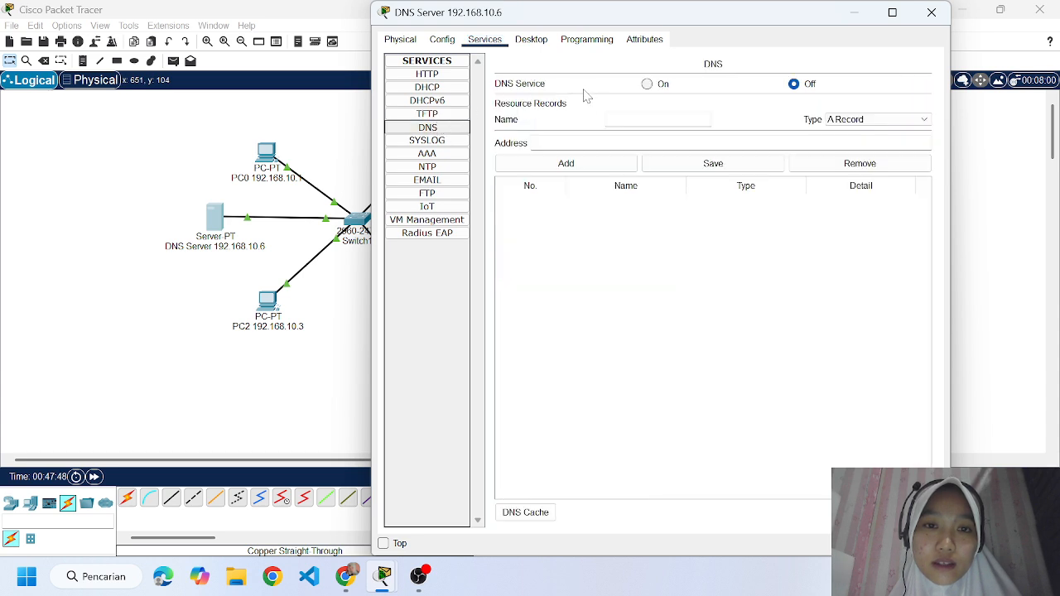
left_click(650, 86)
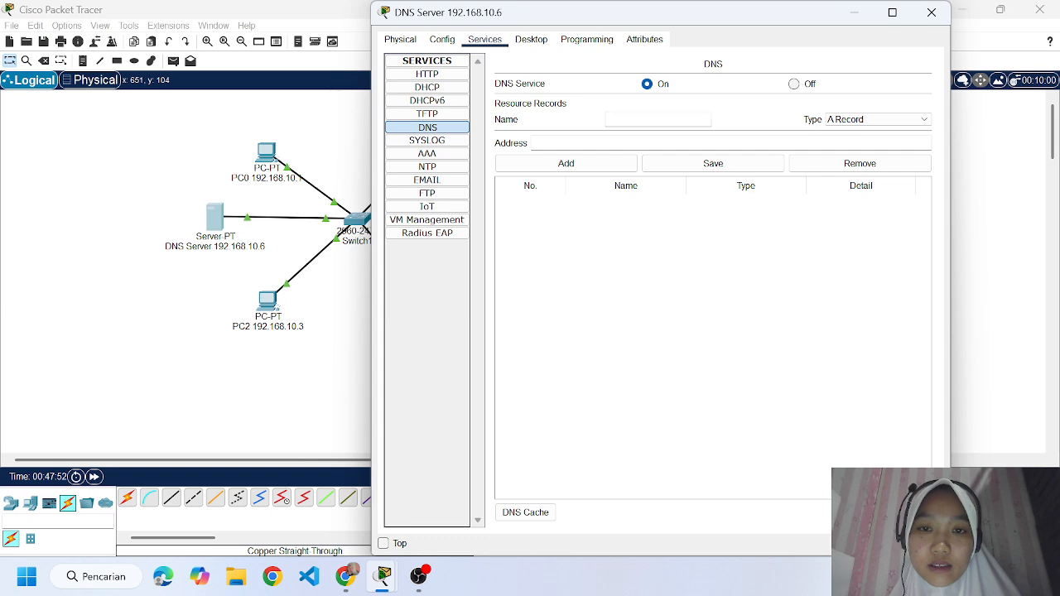
Add an A record named tugas3.com with address 192.168.10.6 to the DNS server, and close its window.
left_click(657, 120)
type("tugas")
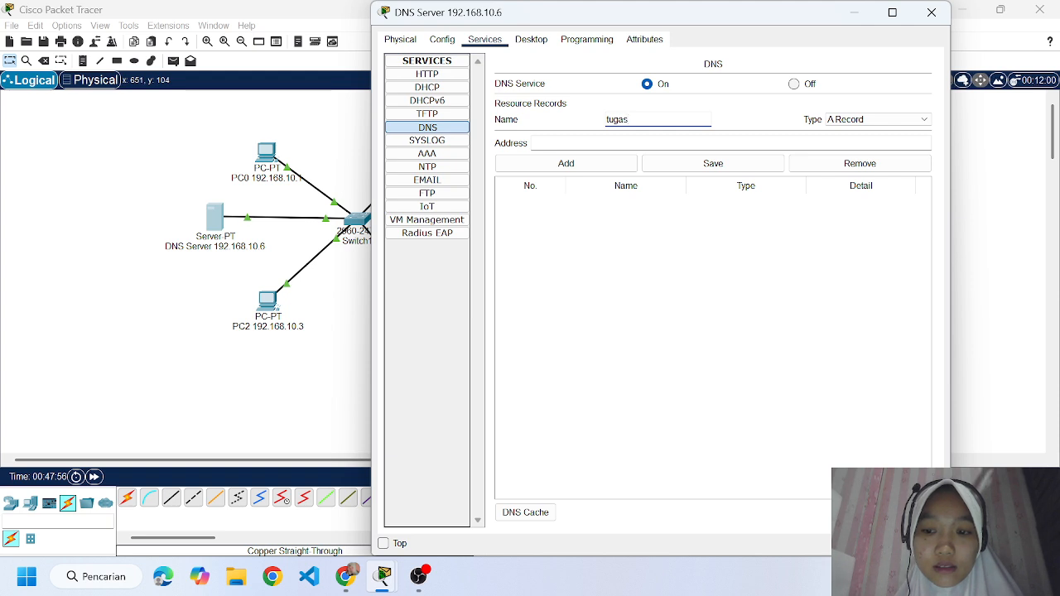
type("3")
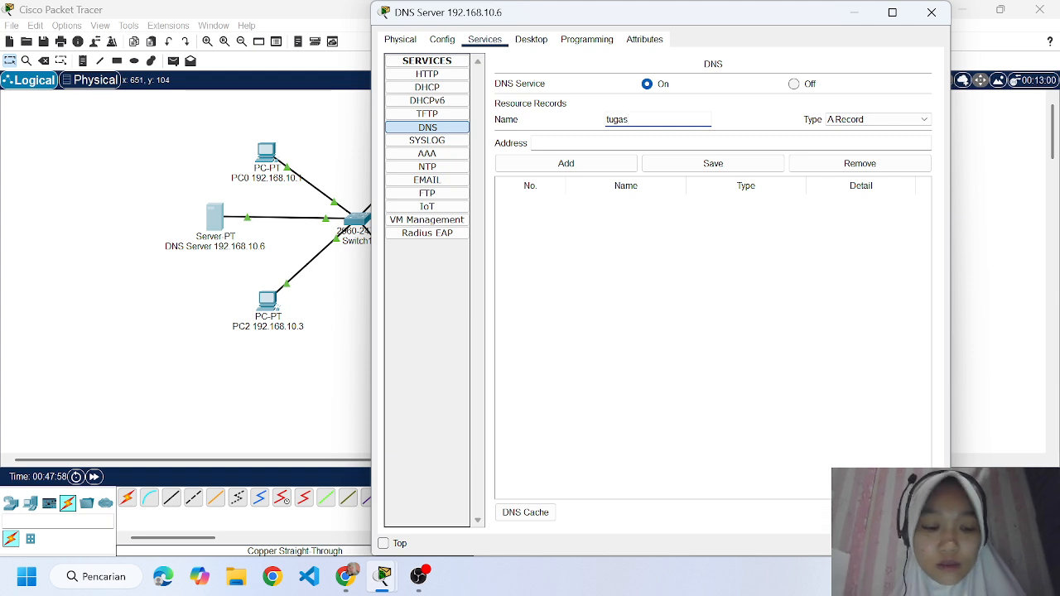
type(".com")
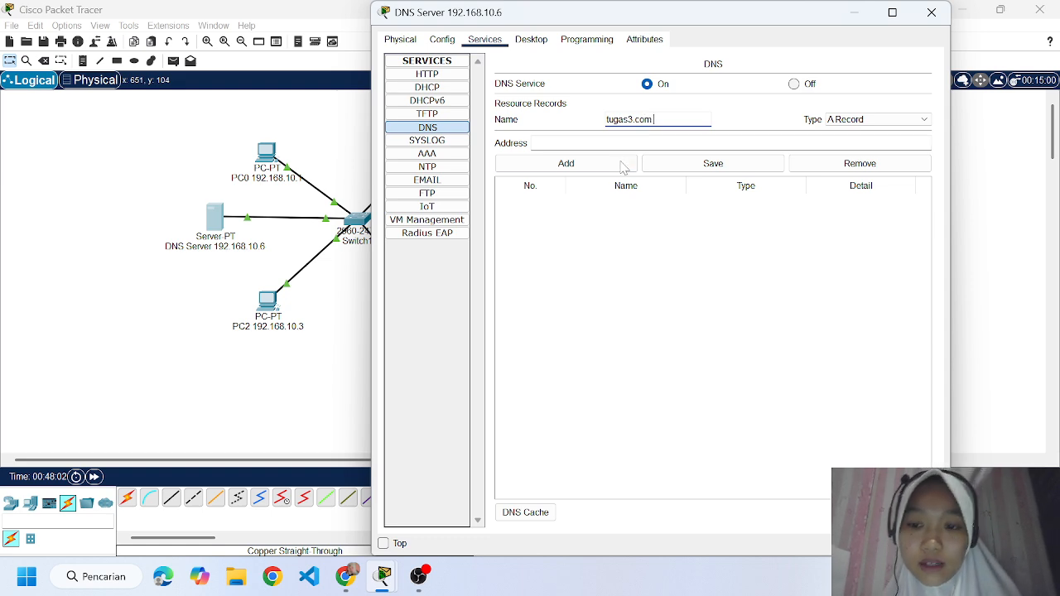
left_click(570, 143)
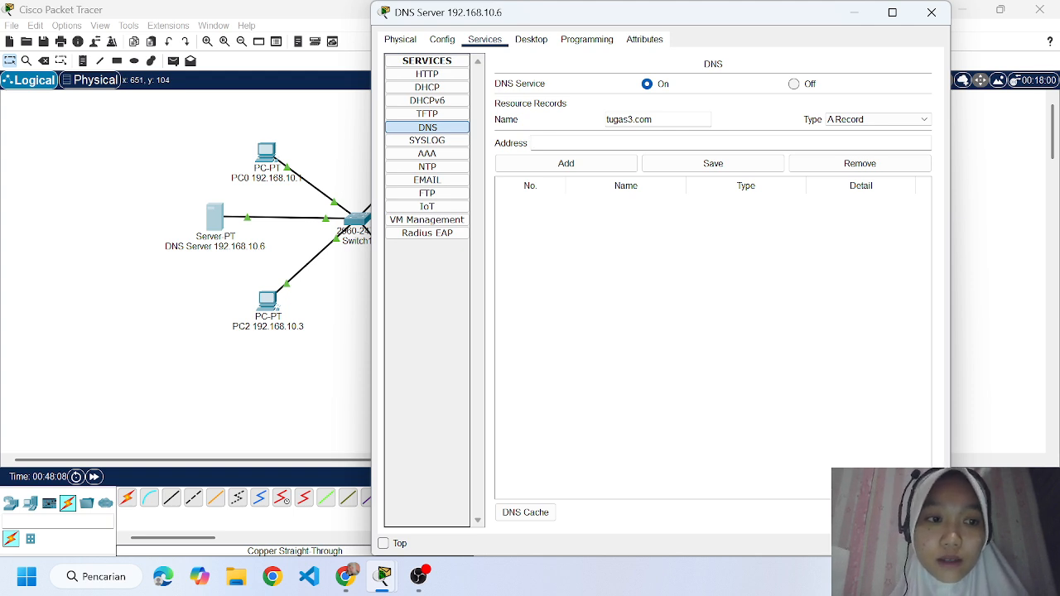
type("192")
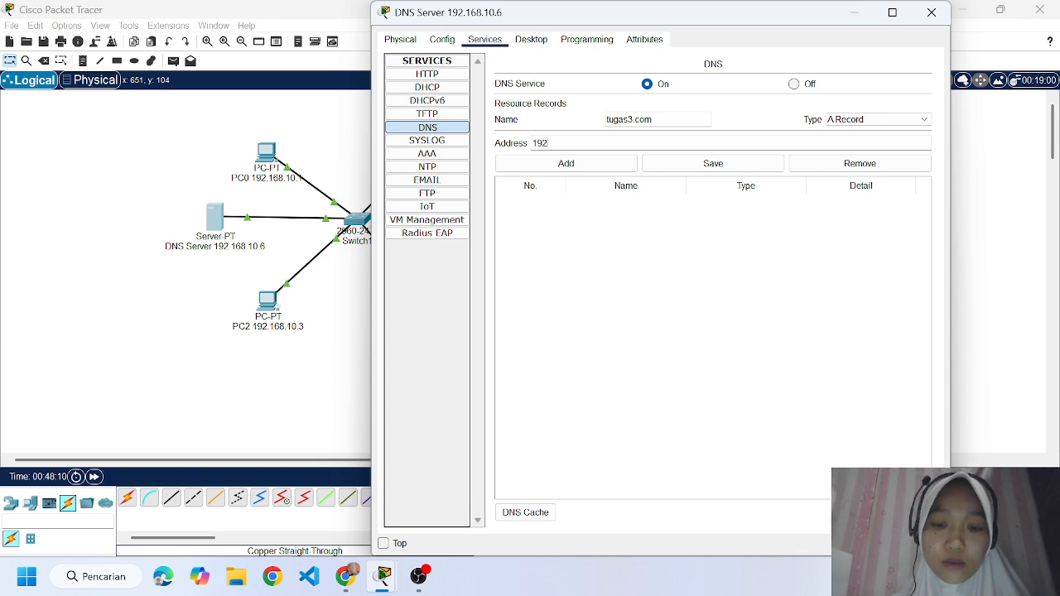
type(".168.10.6")
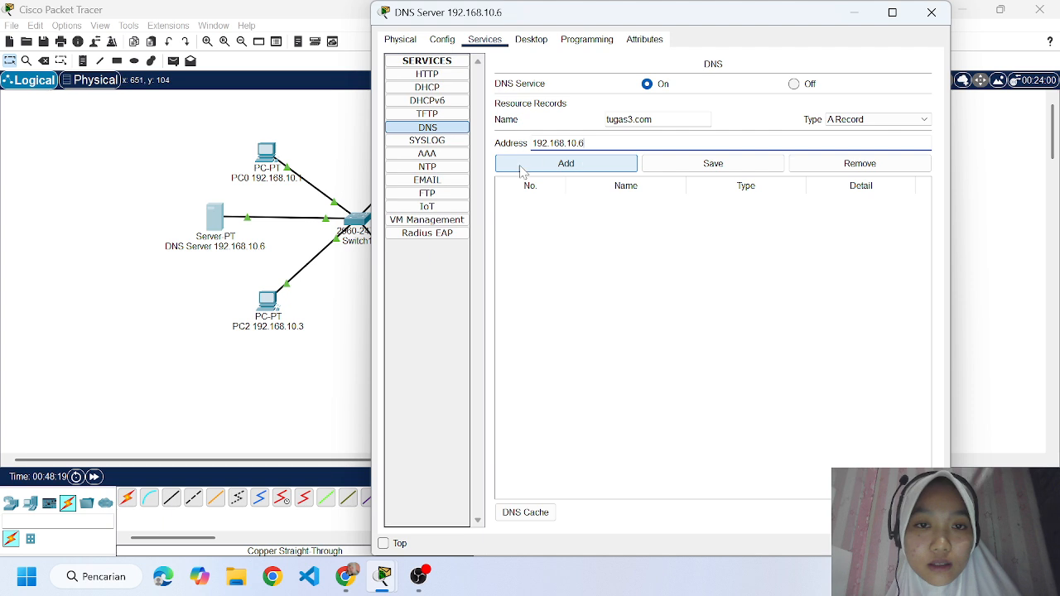
left_click(572, 171)
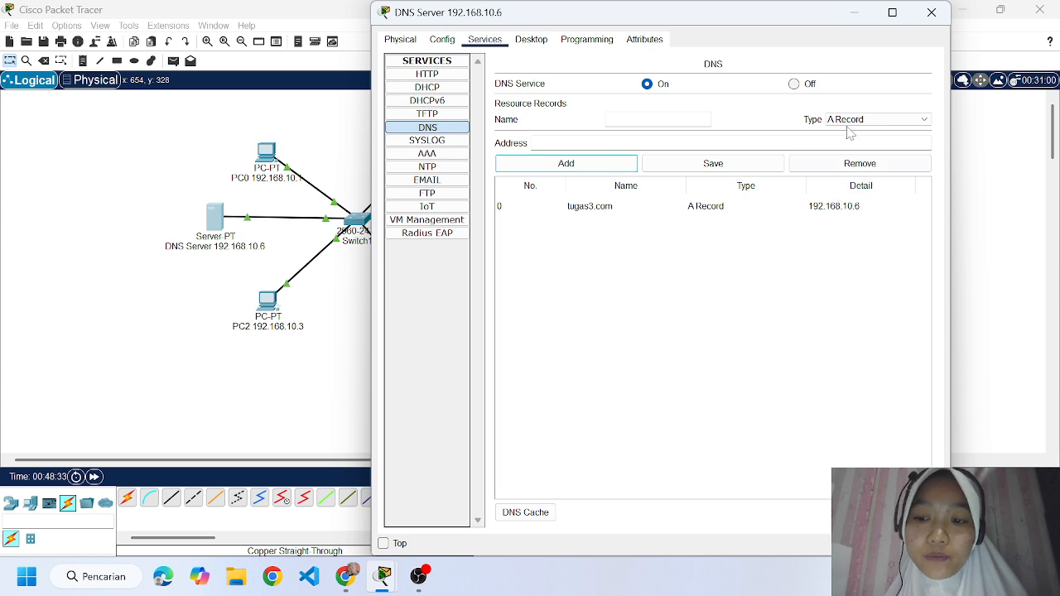
left_click(920, 13)
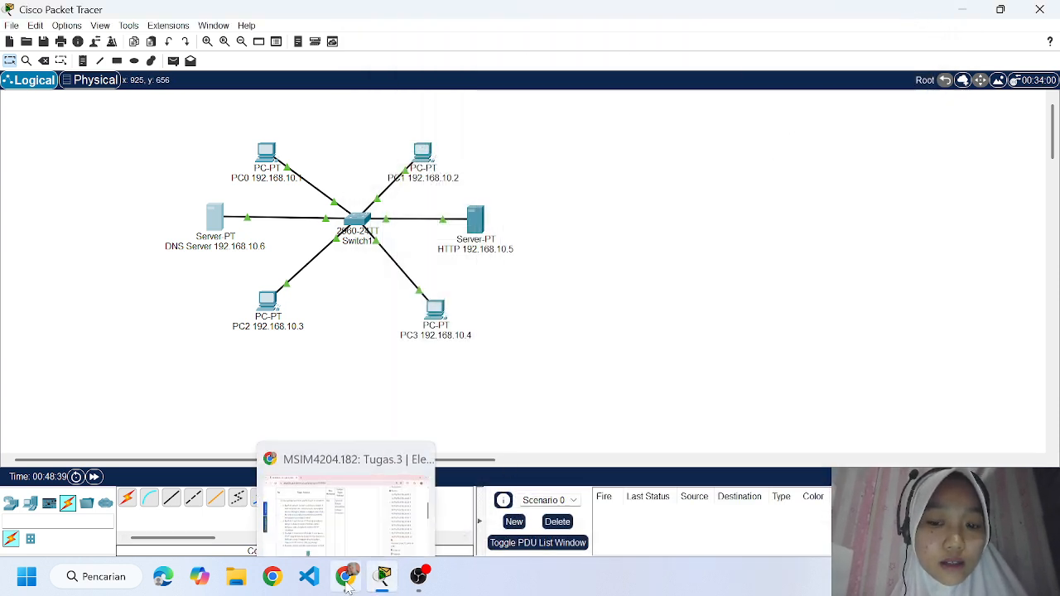
Recheck the assignment's task list in Chrome, and switch back to the Packet Tracer network.
left_click(306, 464)
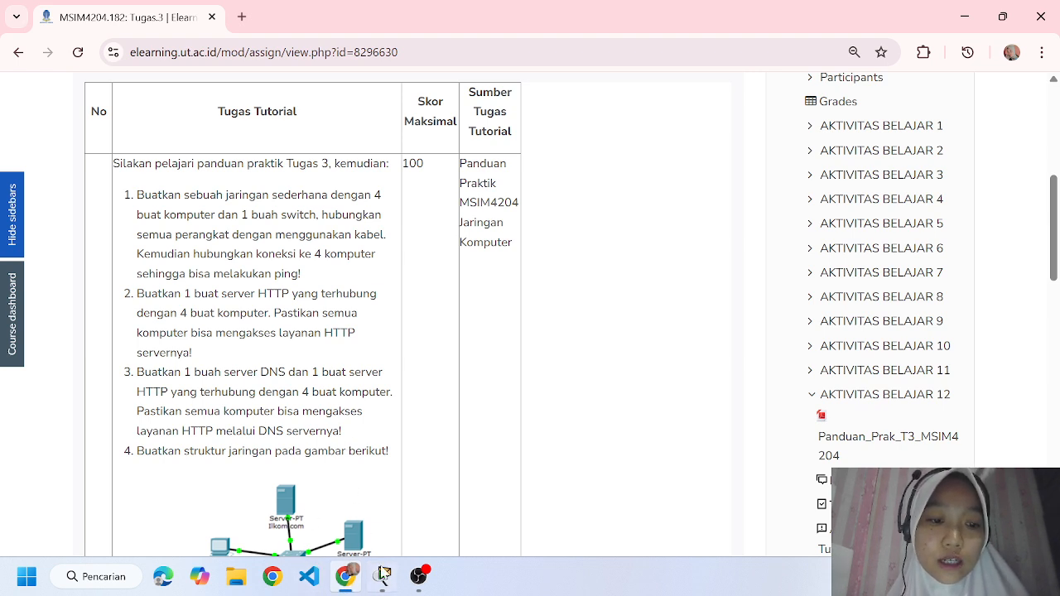
mouse_move(383, 571)
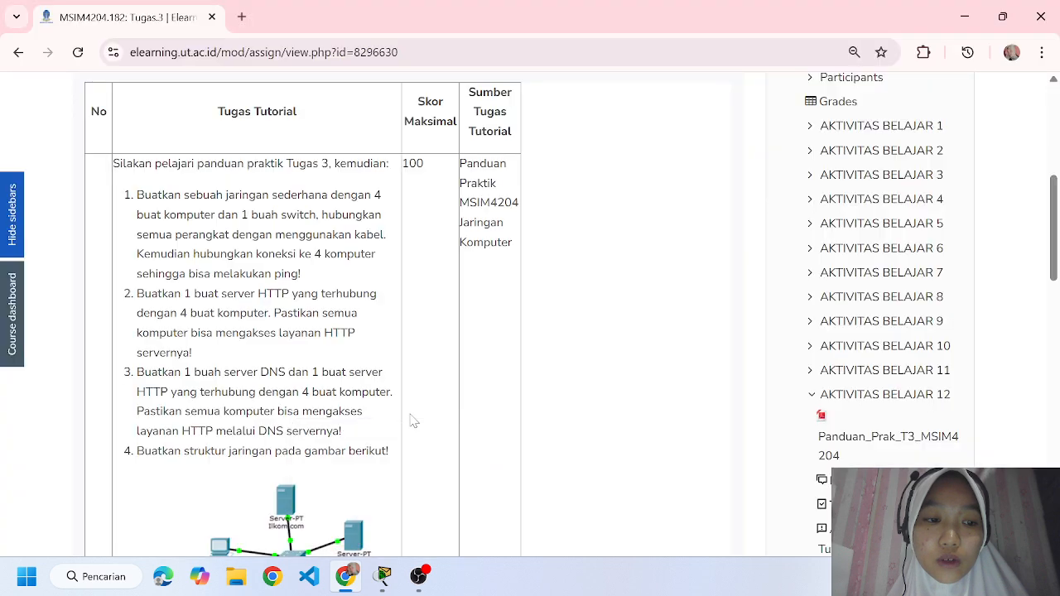
left_click(384, 583)
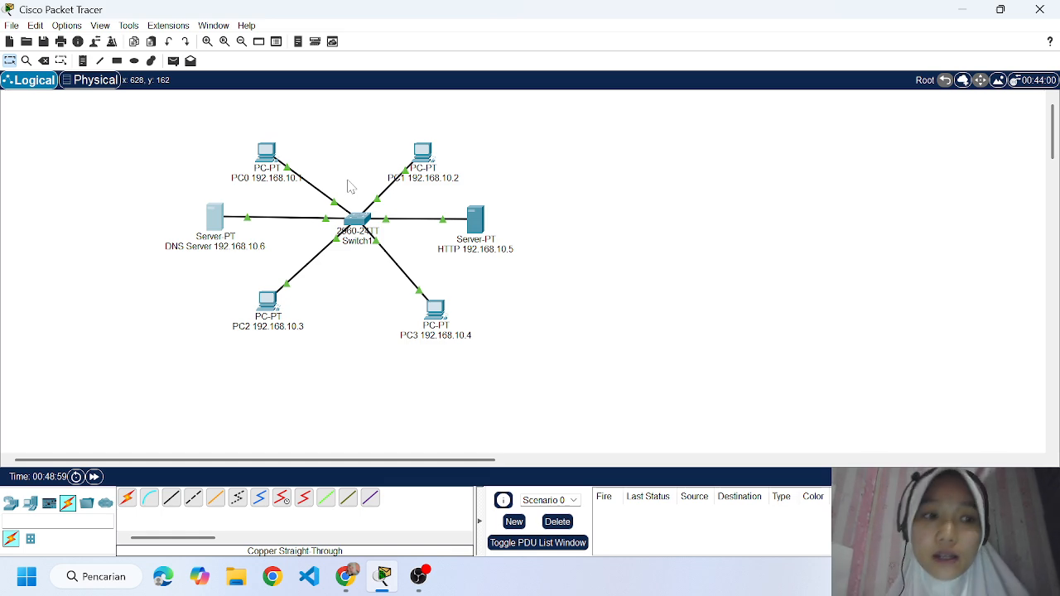
Set PC0's IPv4 DNS server to 192.168.10.5 in its IP configuration, and close the PC's window.
left_click(266, 155)
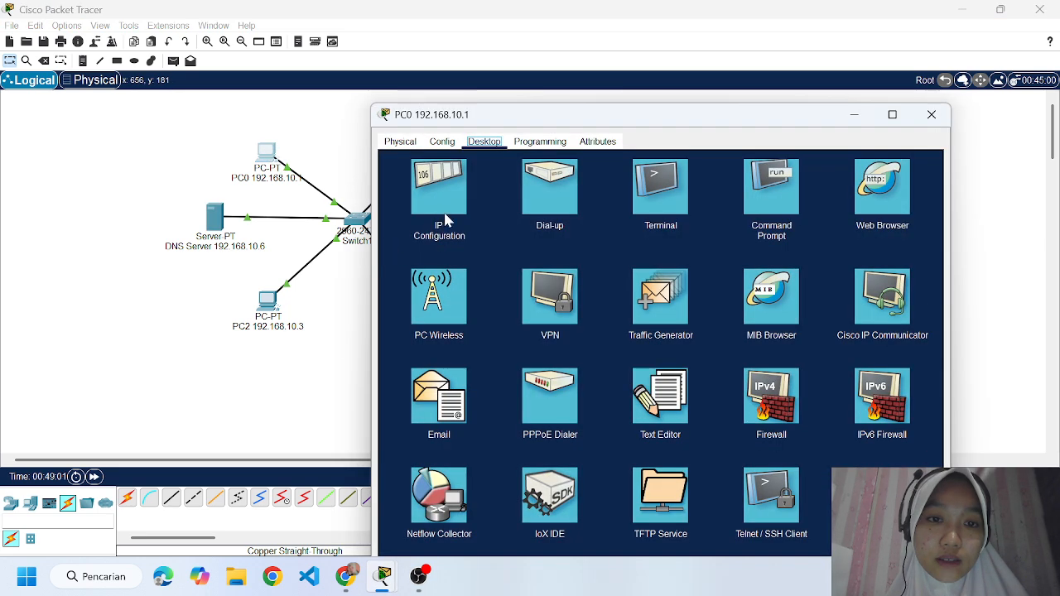
left_click(443, 217)
left_click_drag(596, 292, 560, 298)
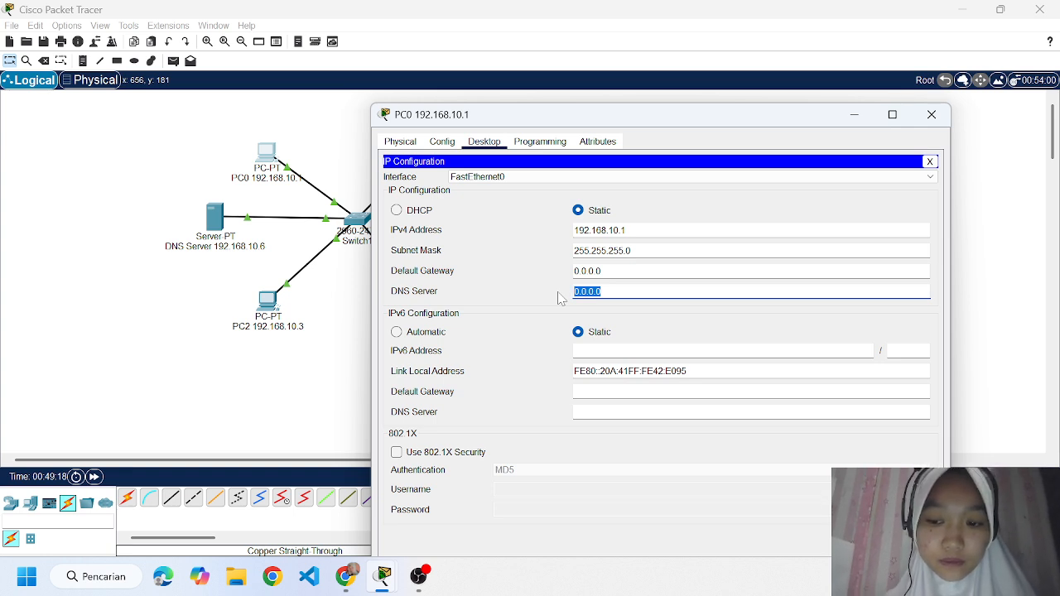
type("1")
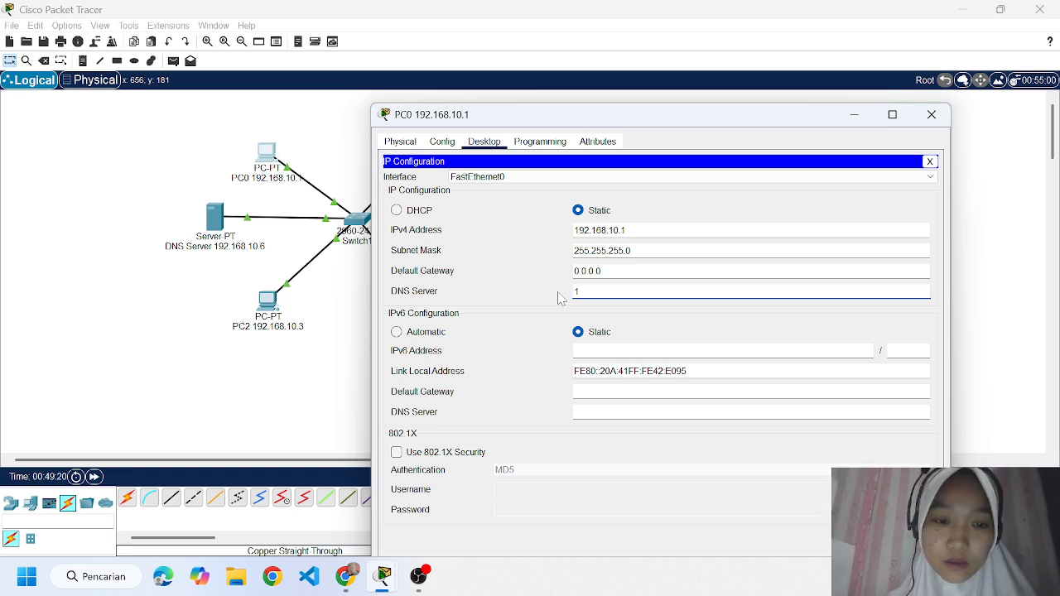
type("92.168.10")
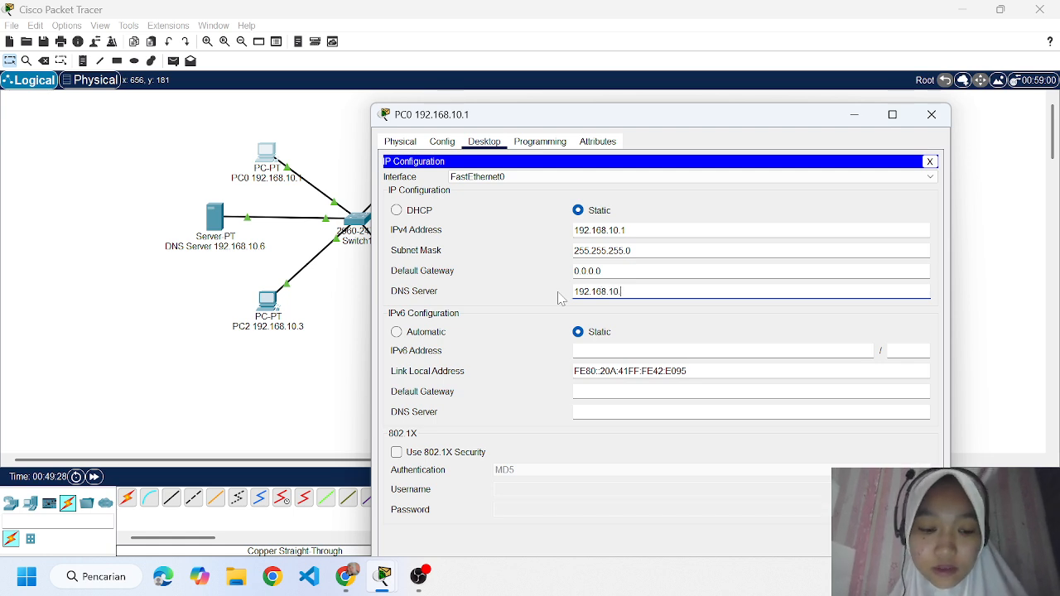
type(".5")
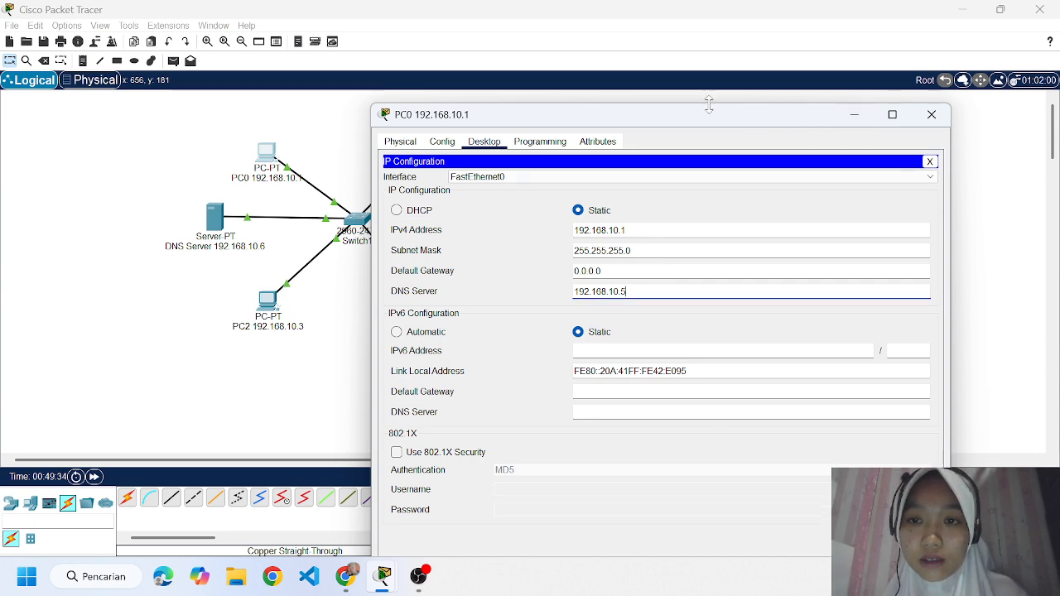
left_click_drag(701, 118, 710, 86)
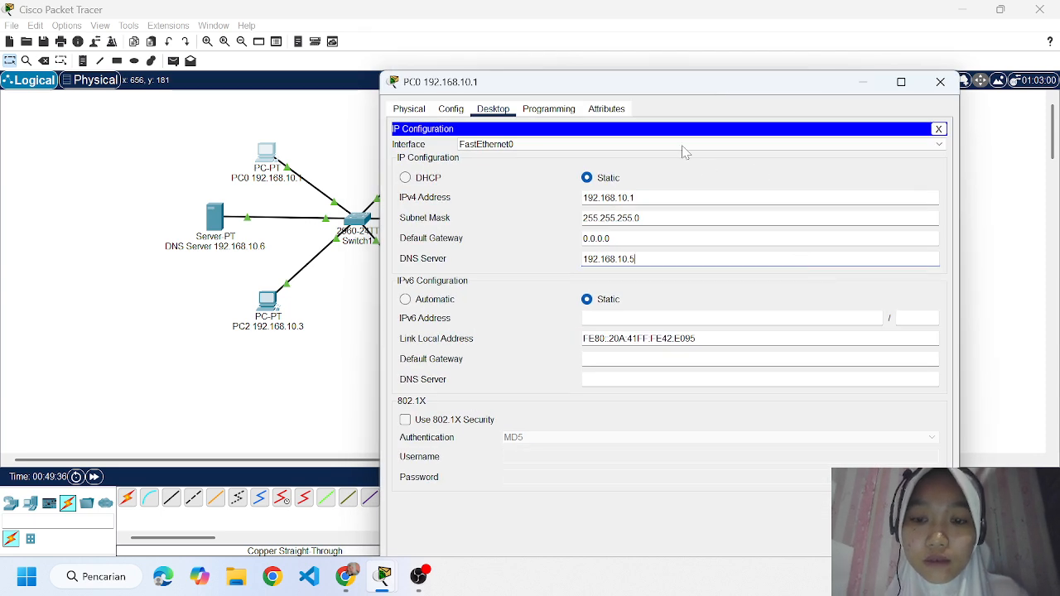
left_click_drag(599, 91, 551, 1)
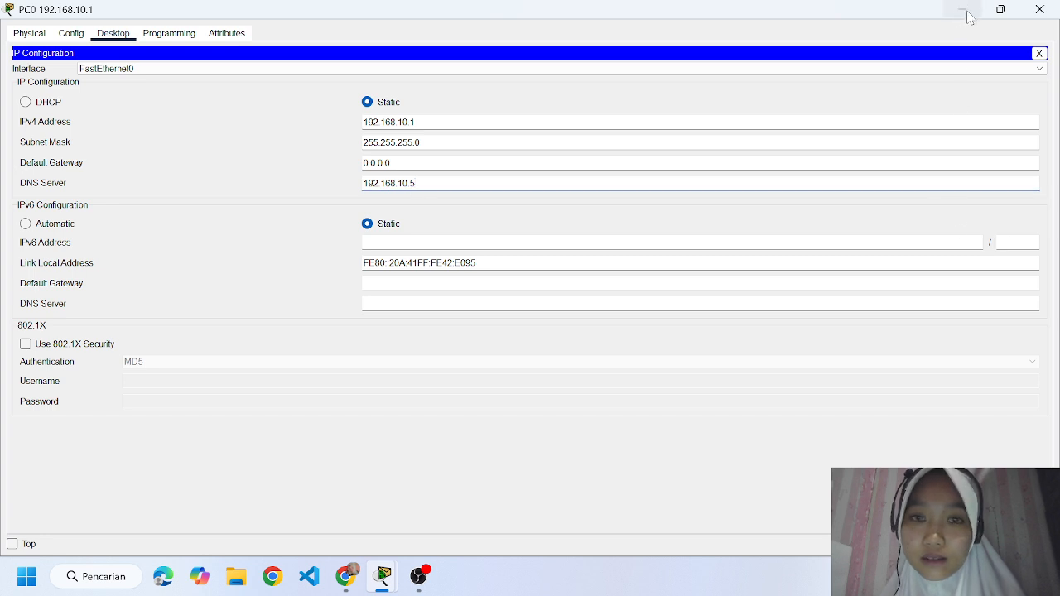
left_click(1056, 7)
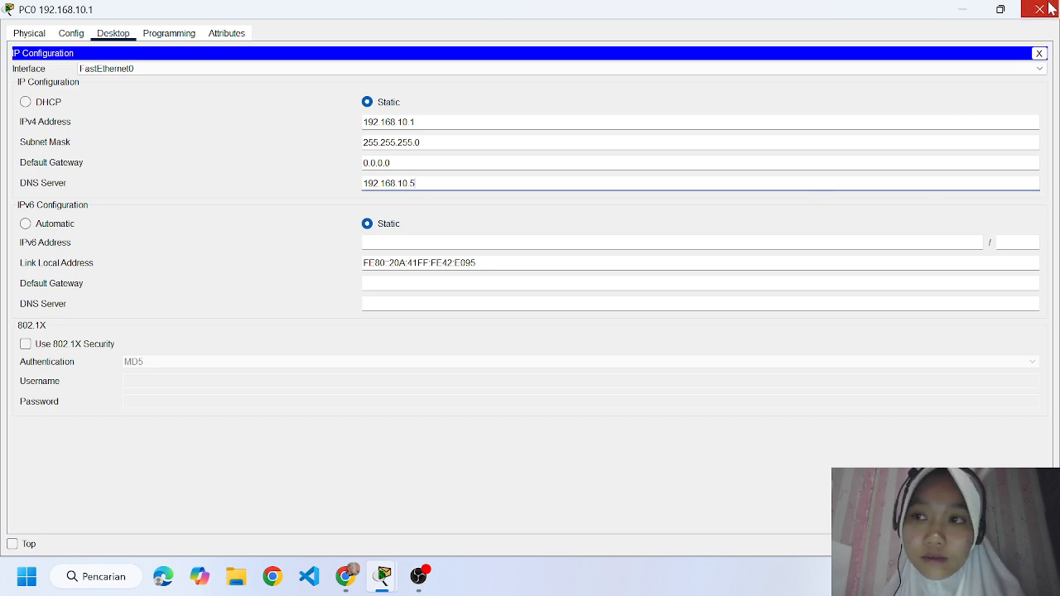
Set PC1's IPv4 DNS server to 192.168.10.5 in its IP configuration, and close the PC's window.
left_click(428, 159)
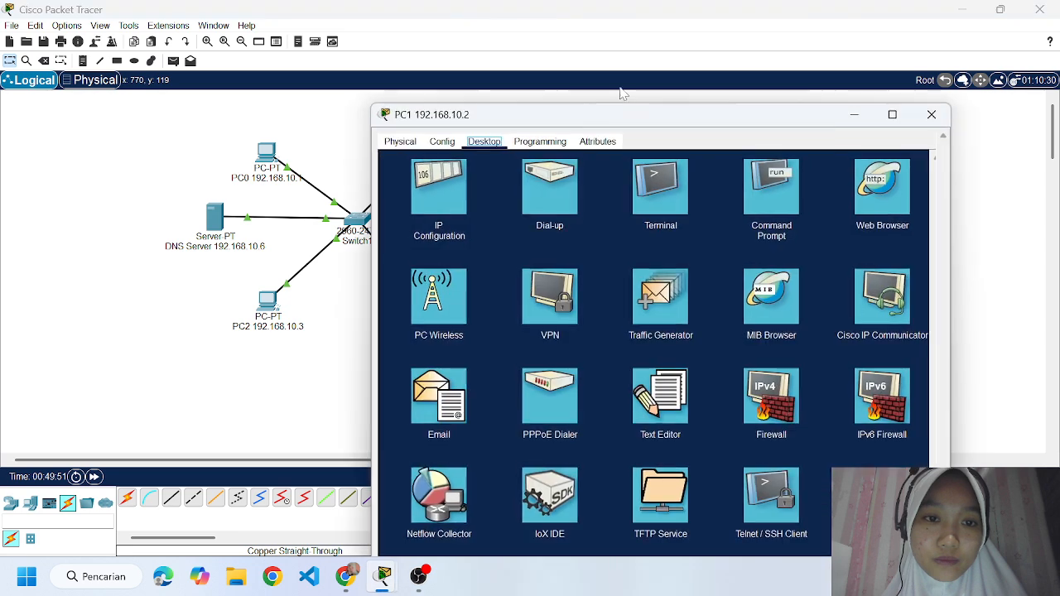
left_click(439, 187)
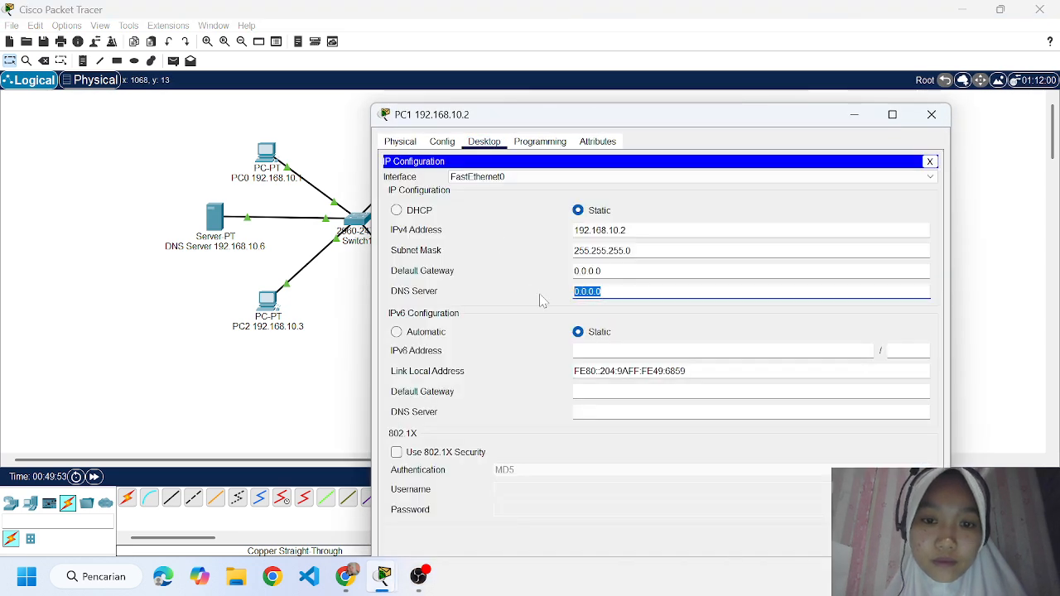
type("192.168.10.")
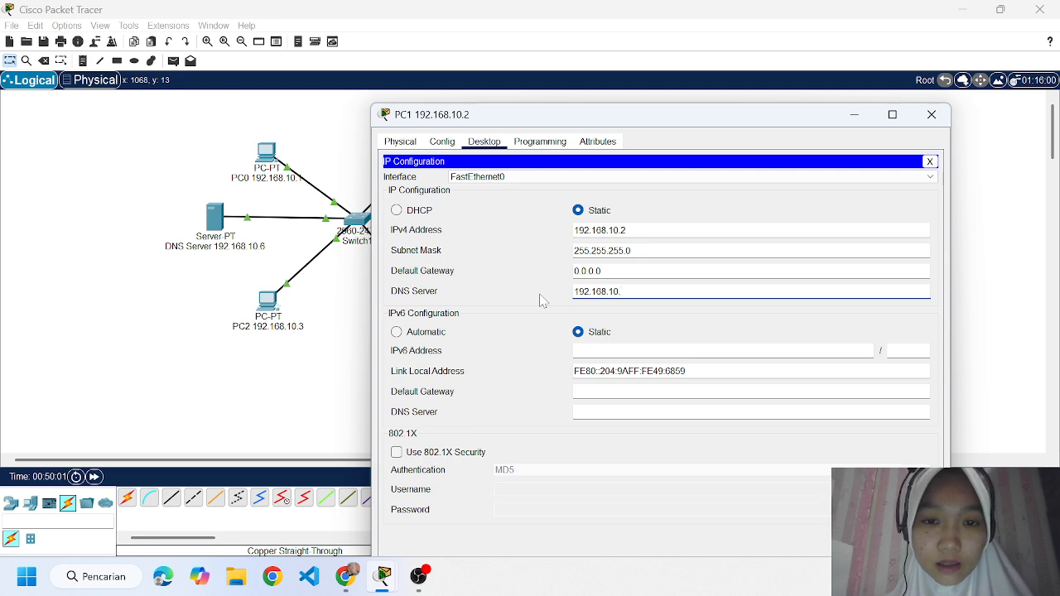
type("5")
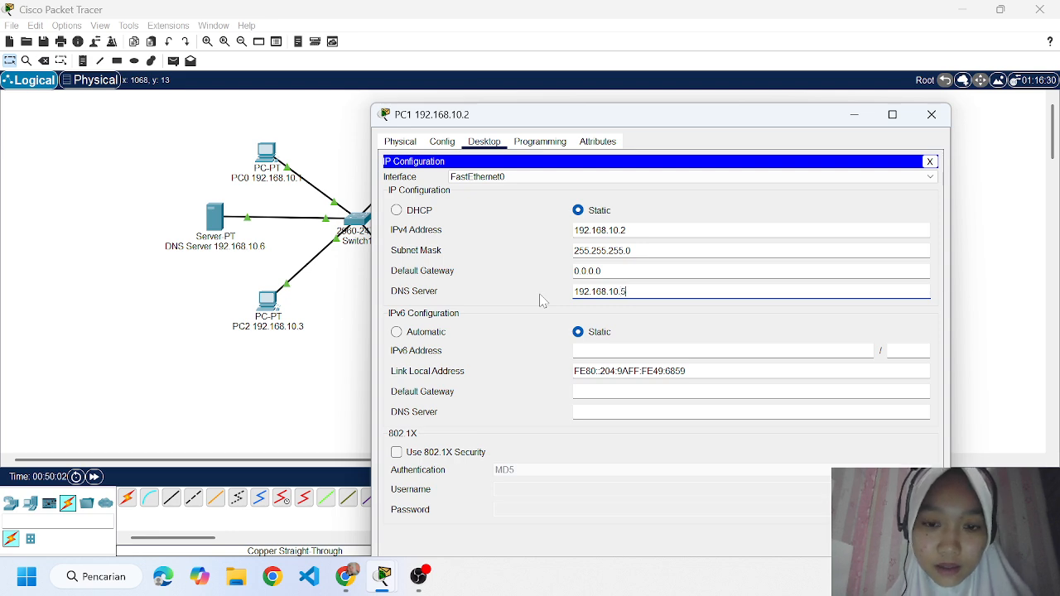
left_click(930, 118)
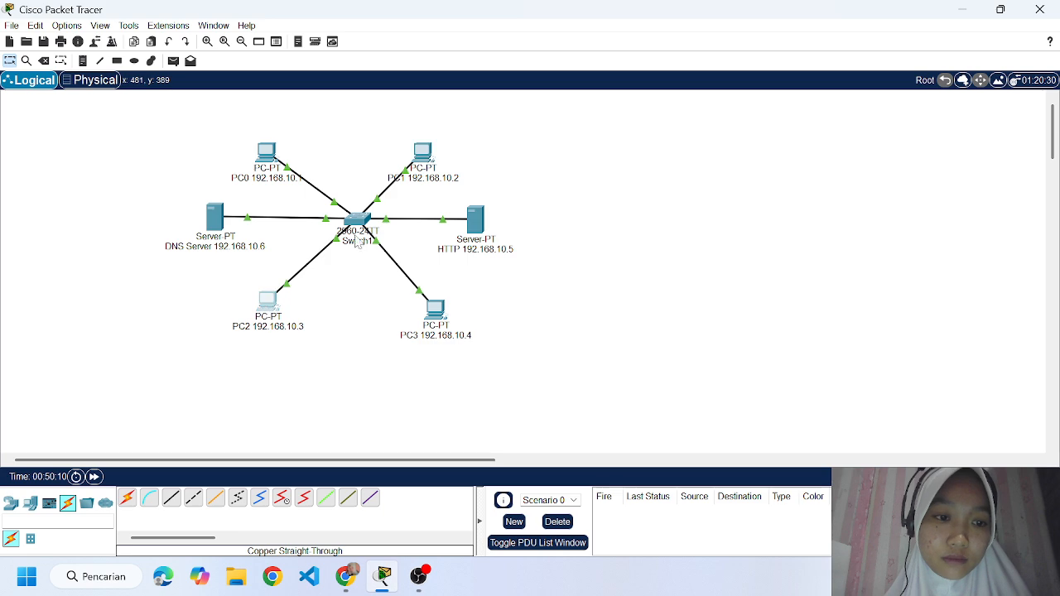
Set PC2's IPv4 DNS server to 192.168.10.5 in its IP configuration, and close the PC's window.
left_click(265, 300)
left_click(437, 92)
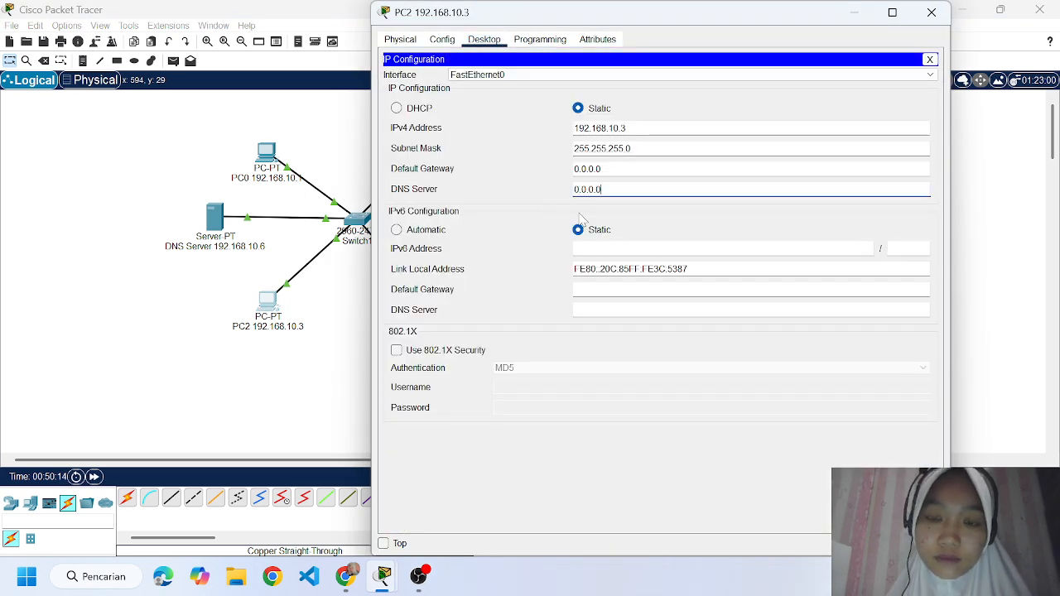
double_click(587, 189)
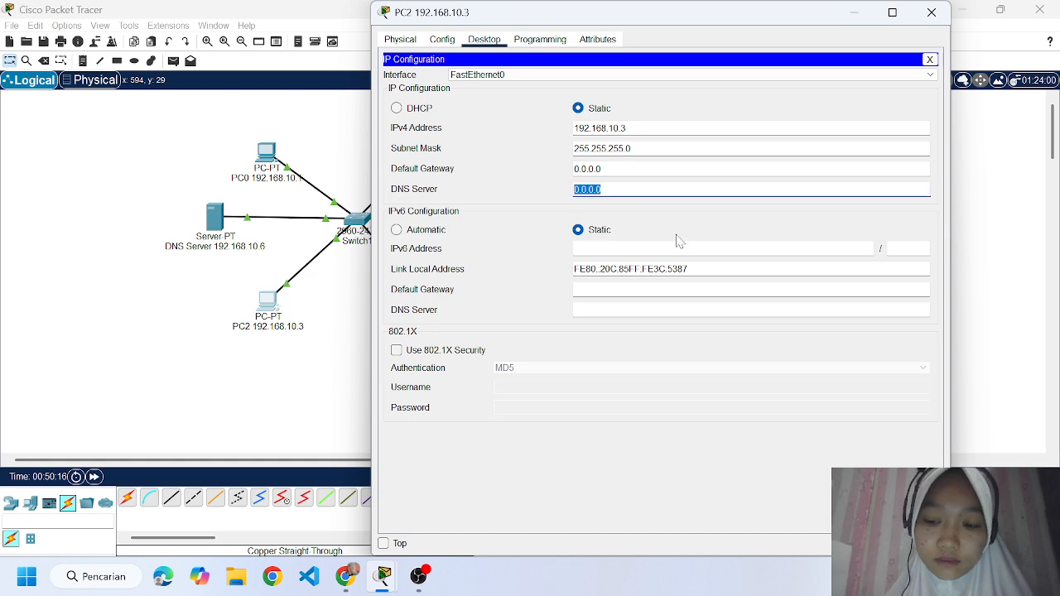
key("BackSpace")
type("192.168")
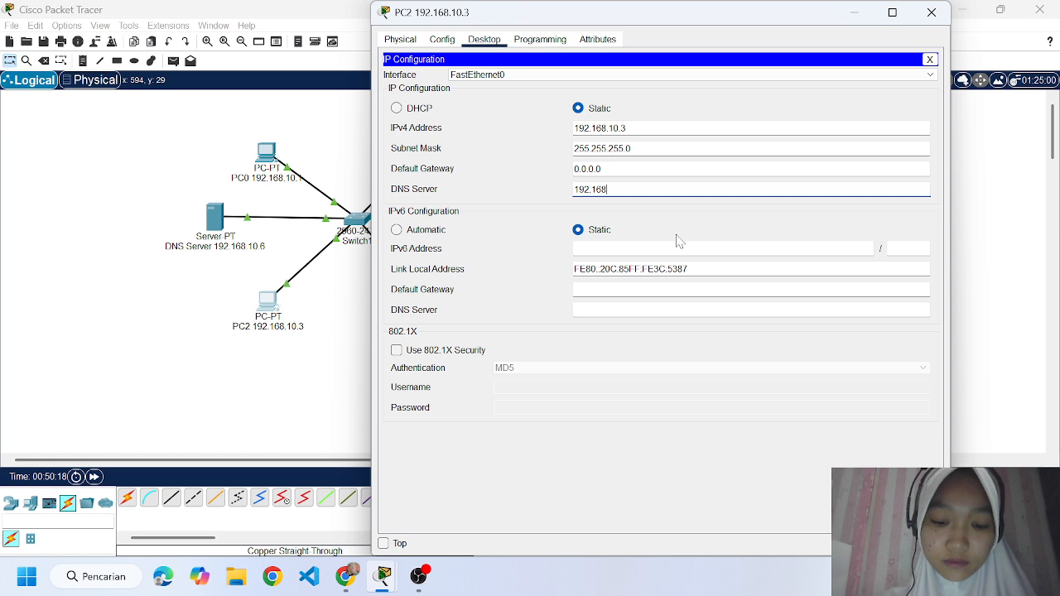
type(".10.5")
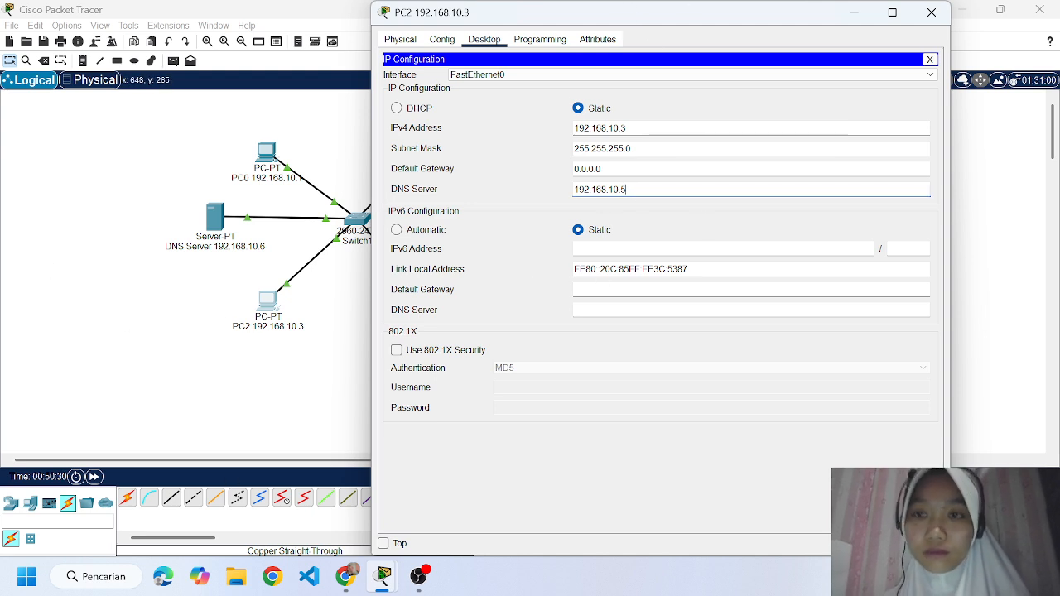
left_click(932, 12)
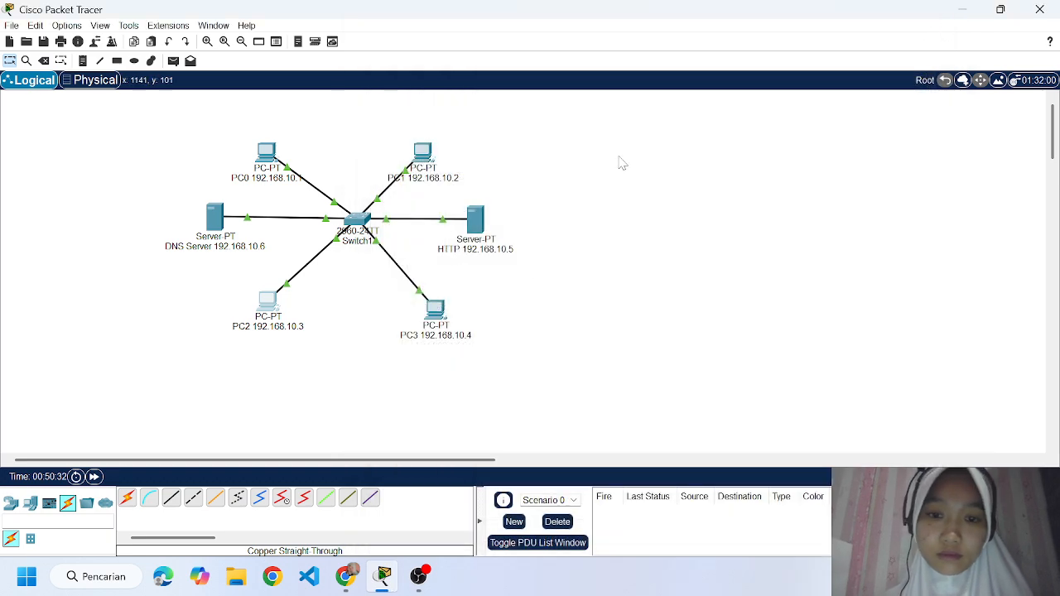
Set PC3's IPv4 DNS server to 192.168.10.5 in its IP configuration, and close the PC's window.
left_click(432, 312)
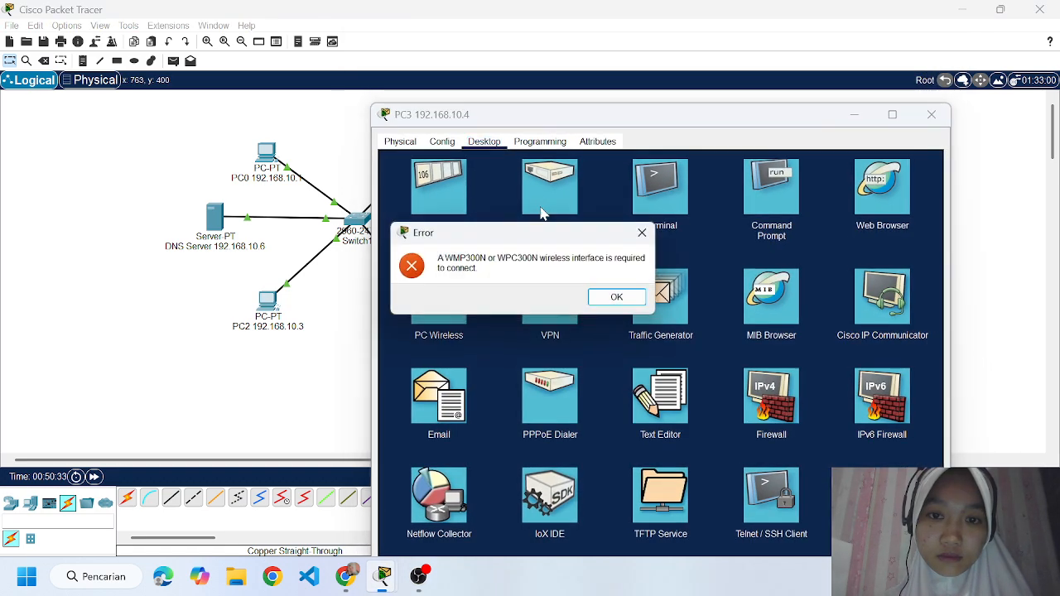
left_click(623, 299)
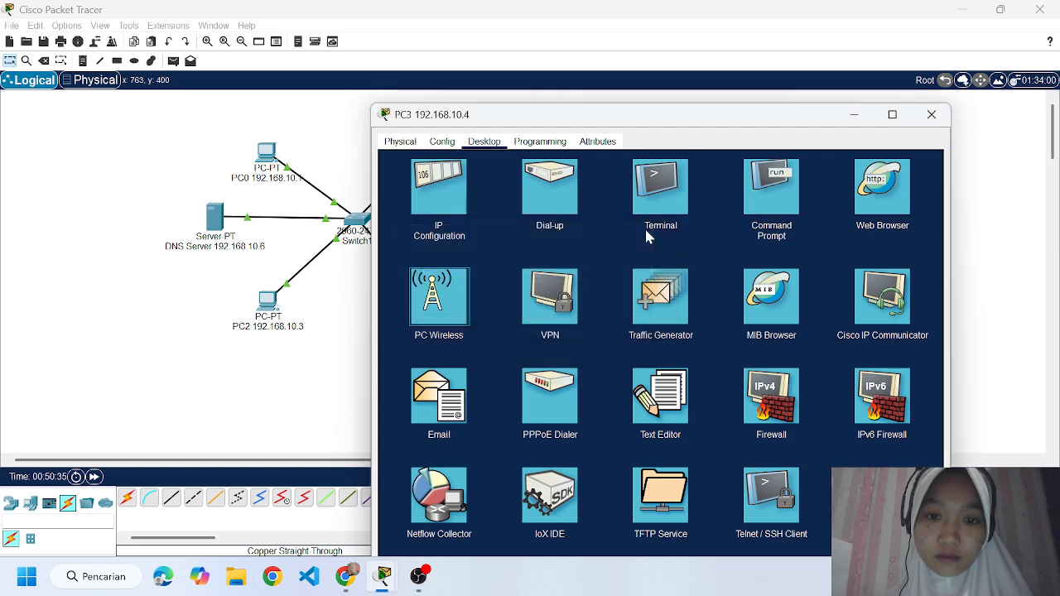
left_click(441, 189)
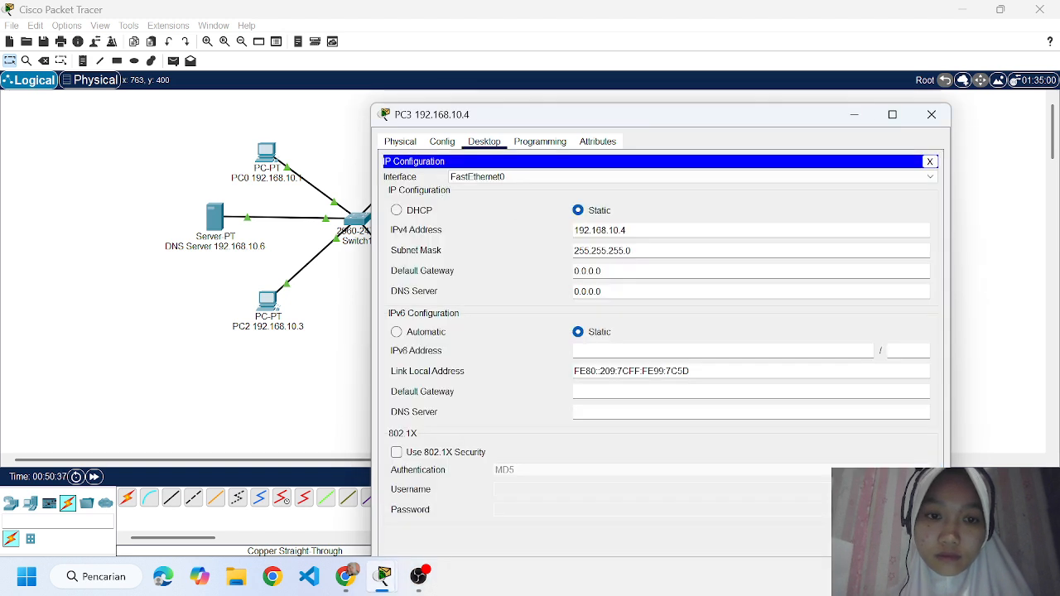
left_click(613, 293)
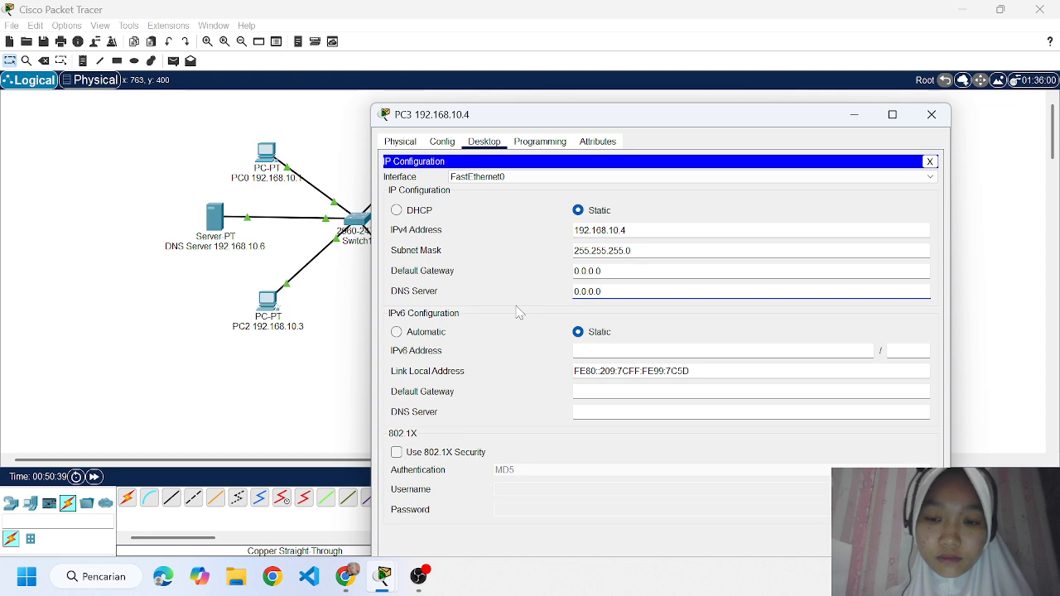
key("BackSpace")
key("BackSpace")
key("BackSpace")
key("BackSpace")
key("BackSpace")
key("BackSpace")
type("192.")
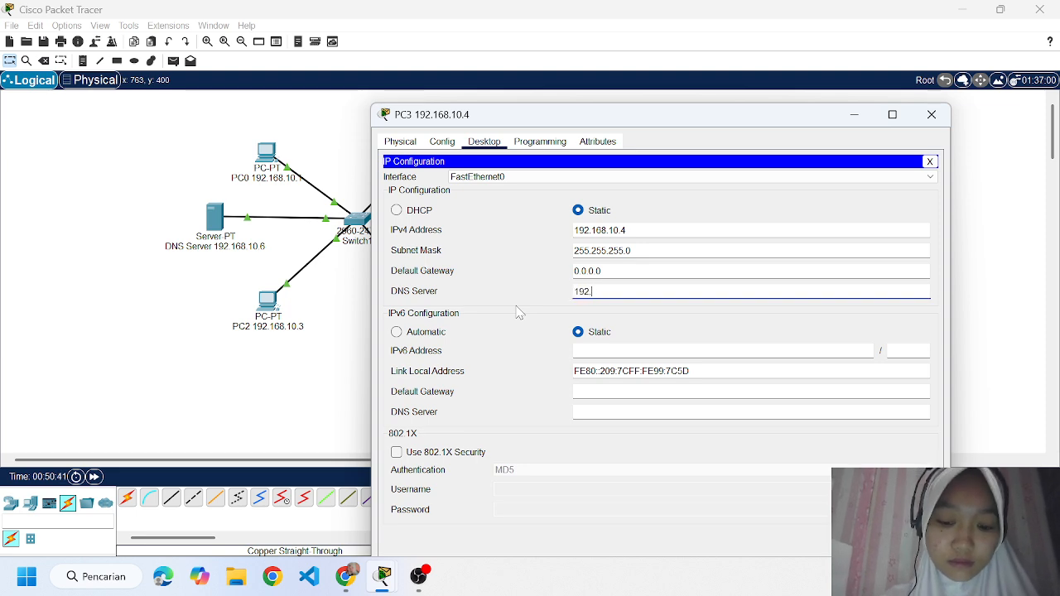
type("168.")
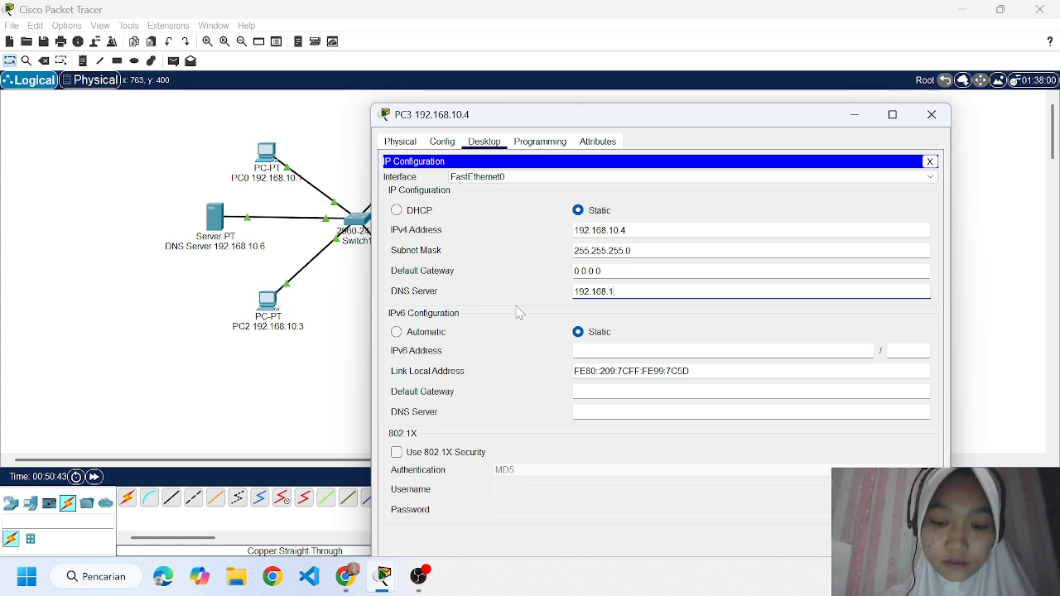
type("10.5")
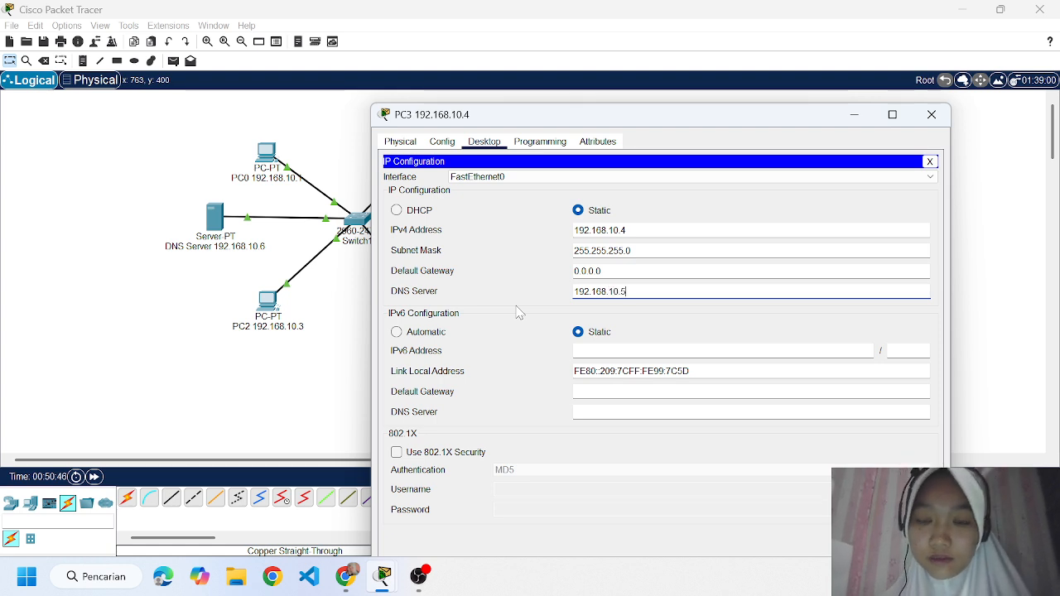
left_click(931, 115)
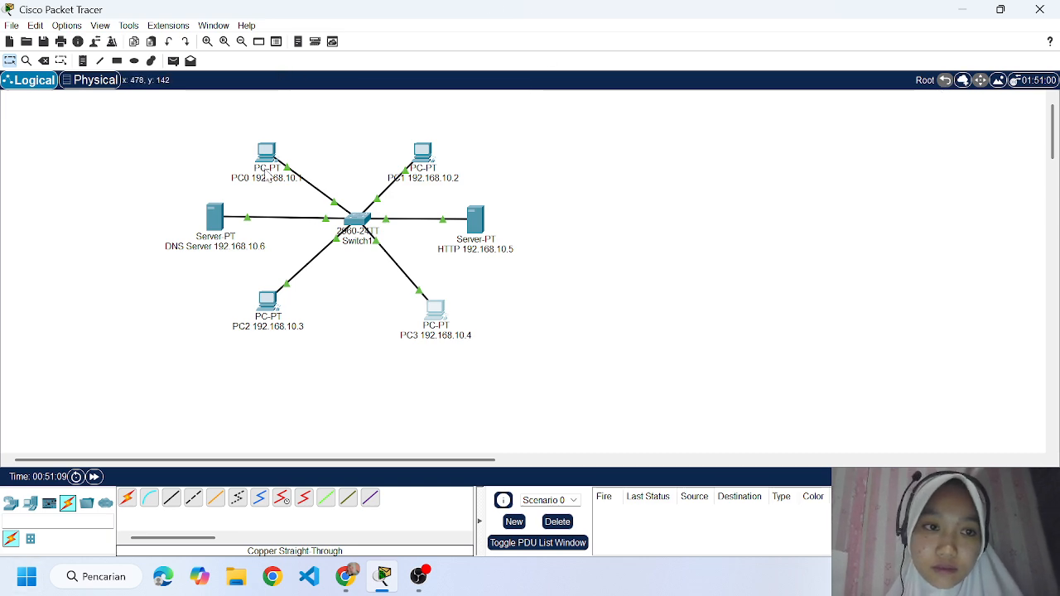
Test access to tugas3.com from PC0's web browser, and close the PC's window.
left_click(266, 153)
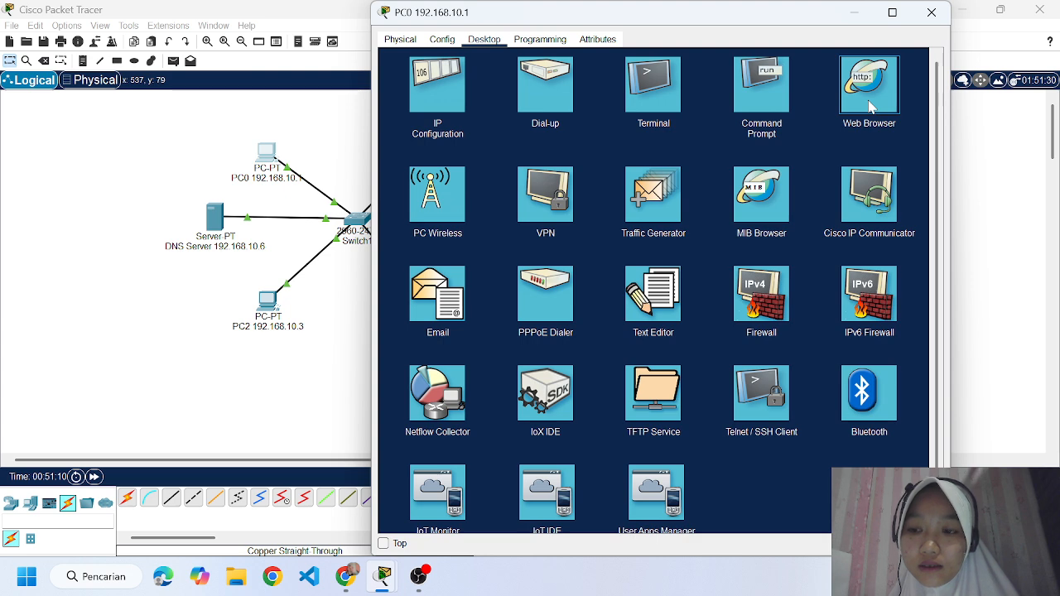
left_click(870, 105)
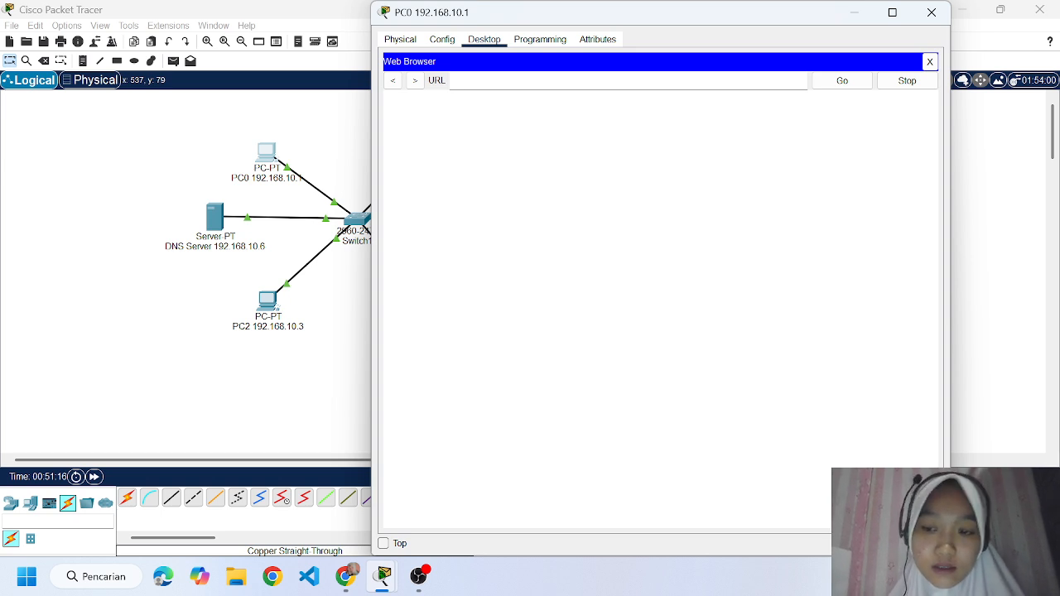
type("tu")
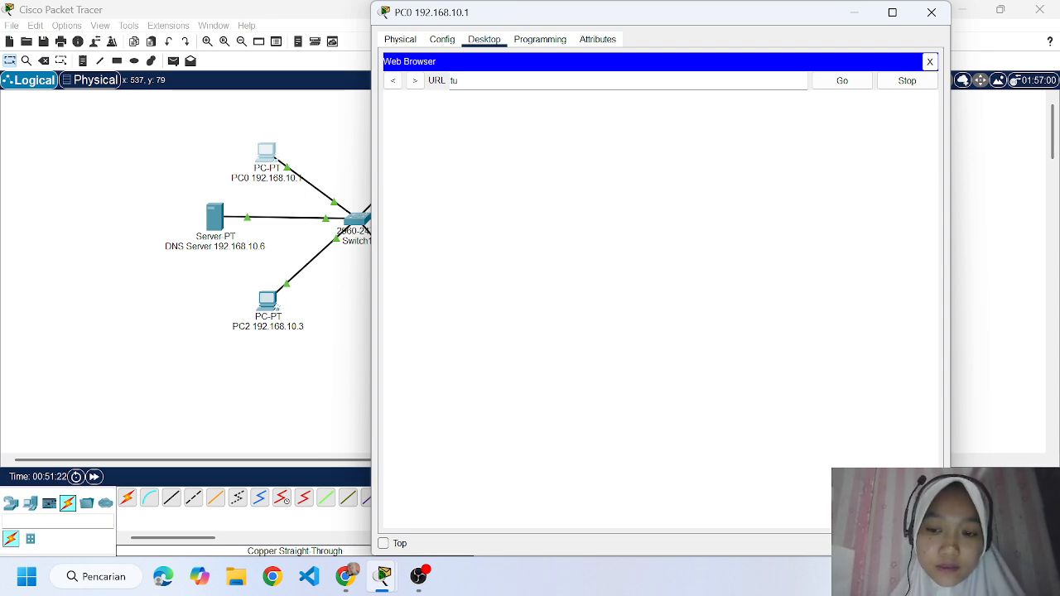
type("gas3")
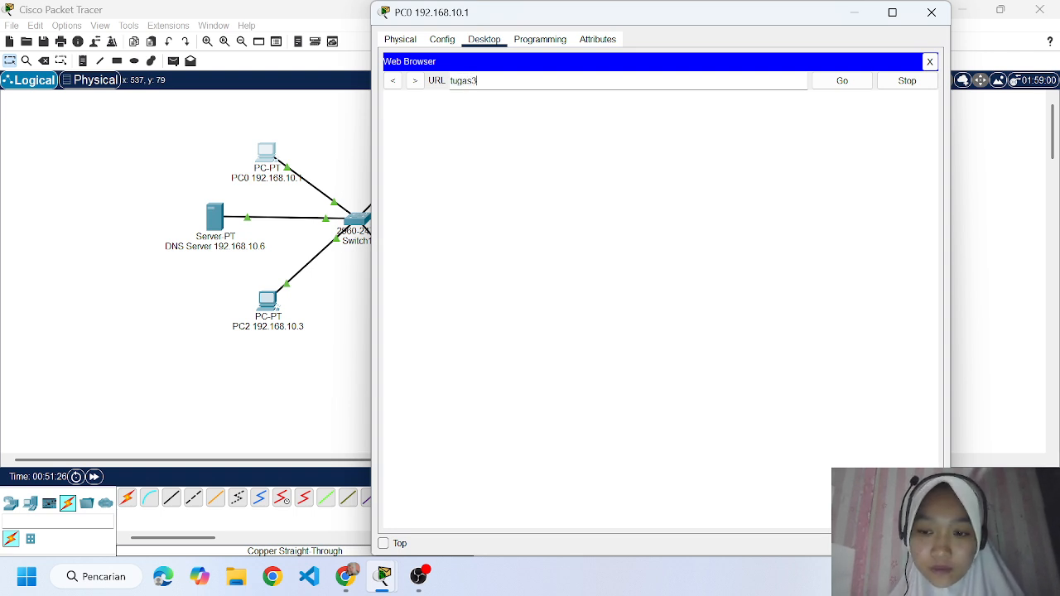
type(".com")
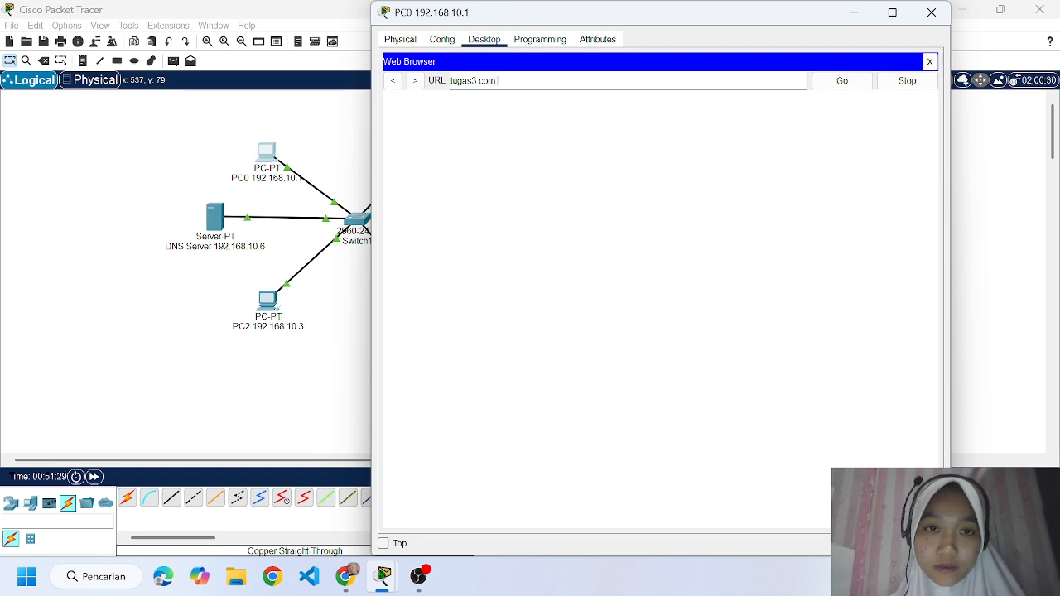
key("Return")
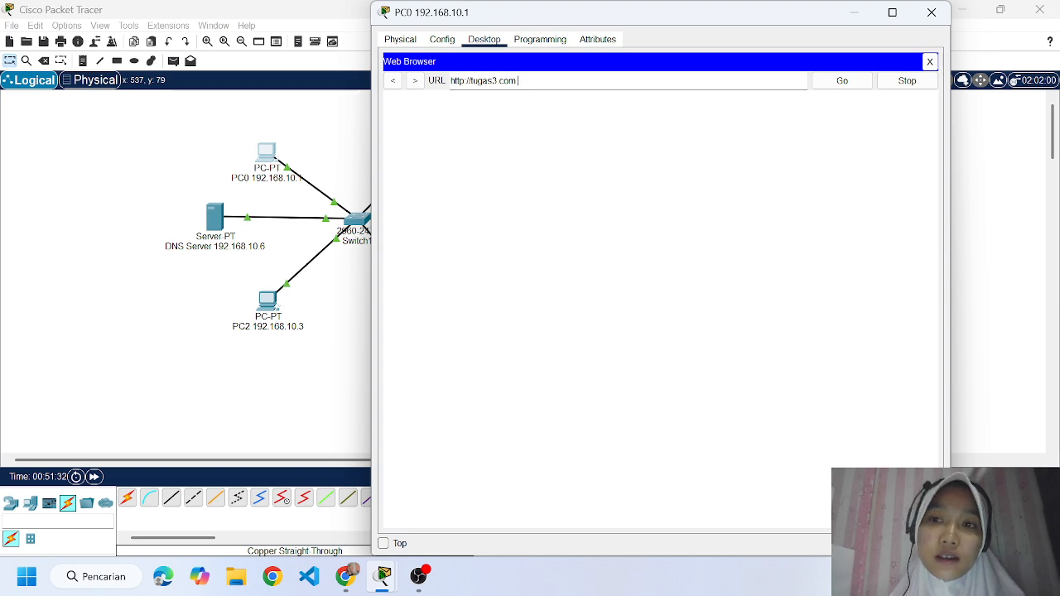
left_click(931, 12)
Check the DNS service state and its resource records on the DNS server, and close the server's window.
left_click(214, 217)
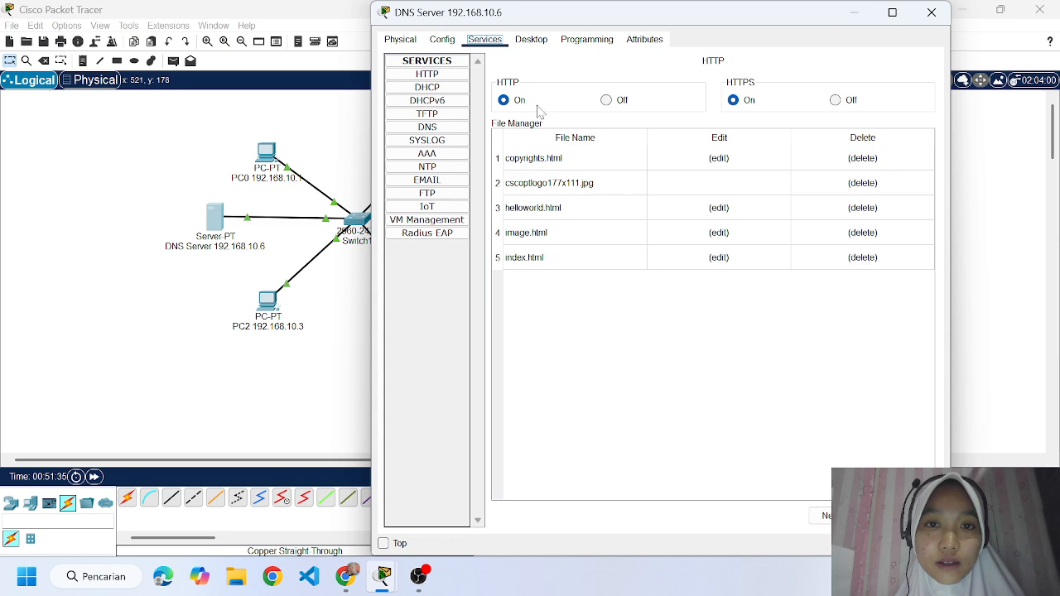
left_click(427, 126)
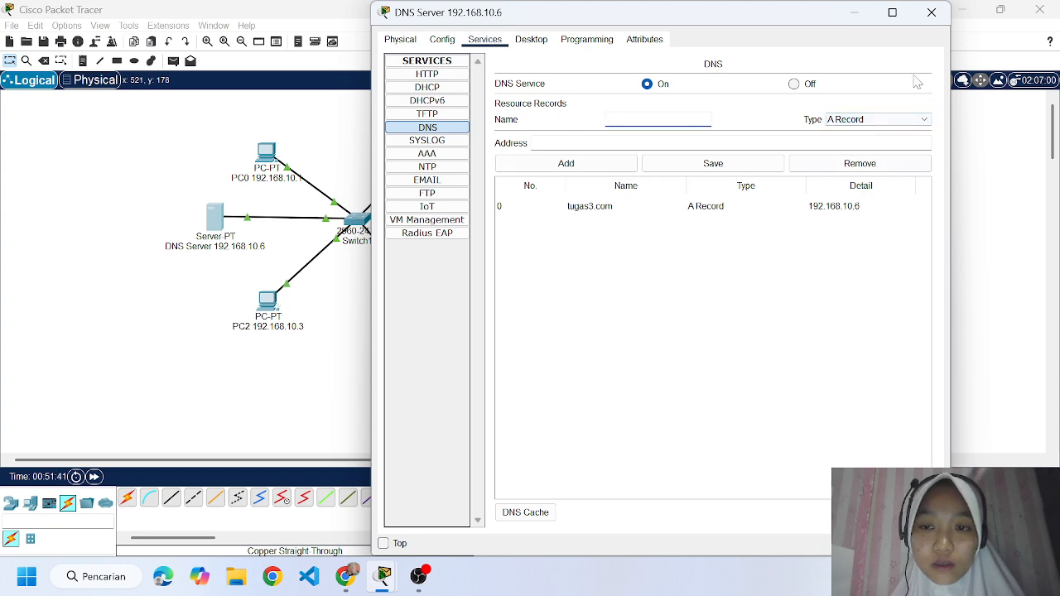
left_click(931, 12)
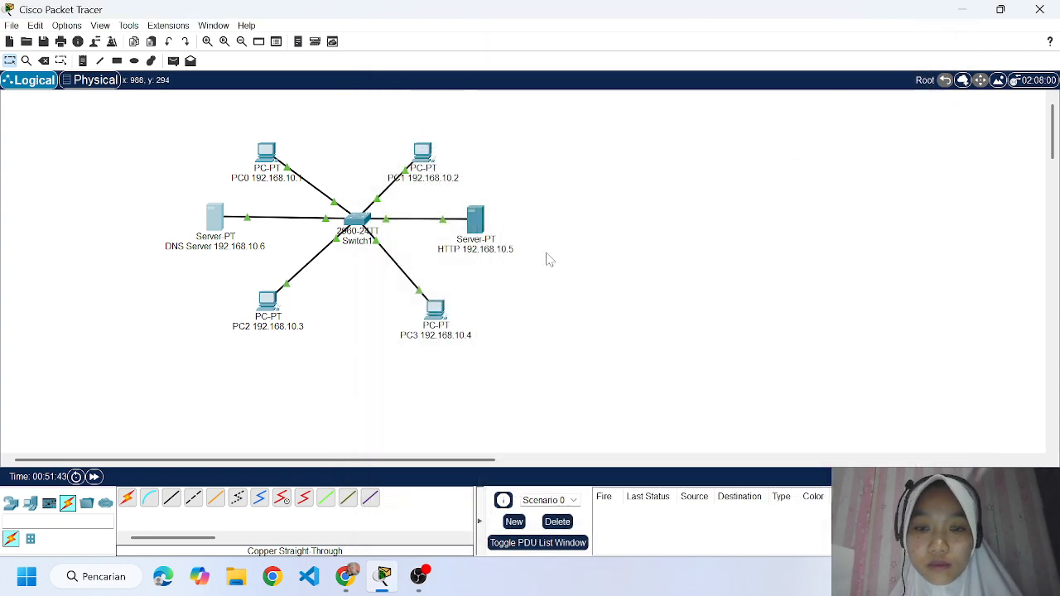
Retry loading tugas3.com in PC0's web browser, and close the PC's window.
left_click(266, 154)
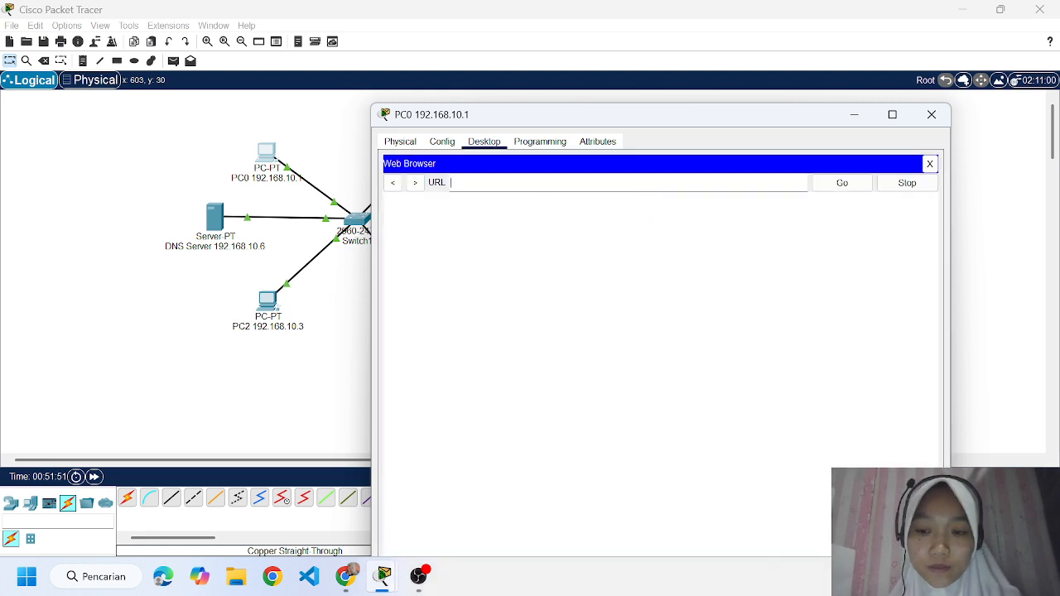
type("ugas3")
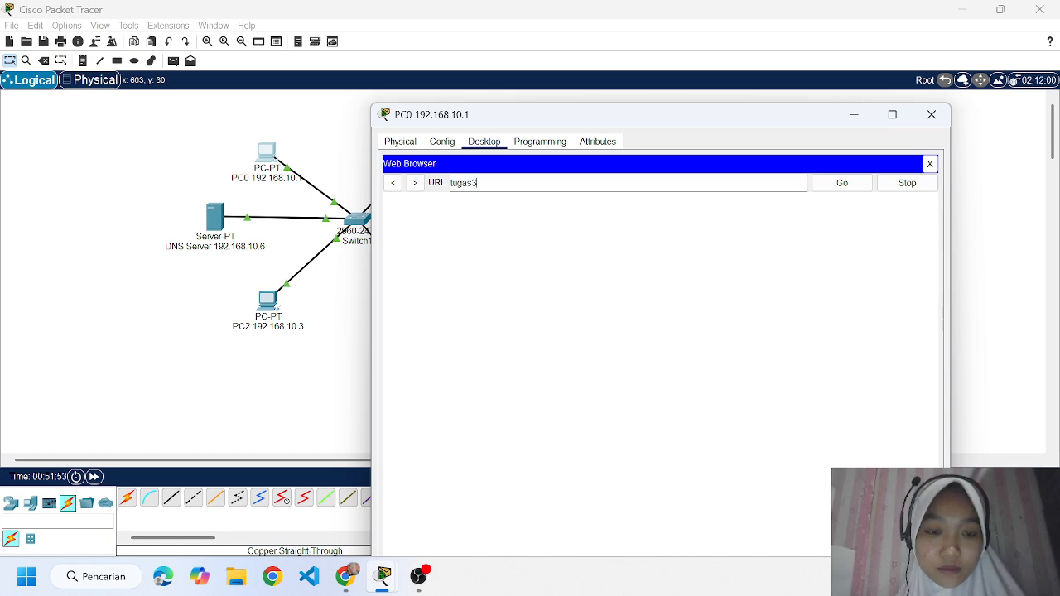
type(".com")
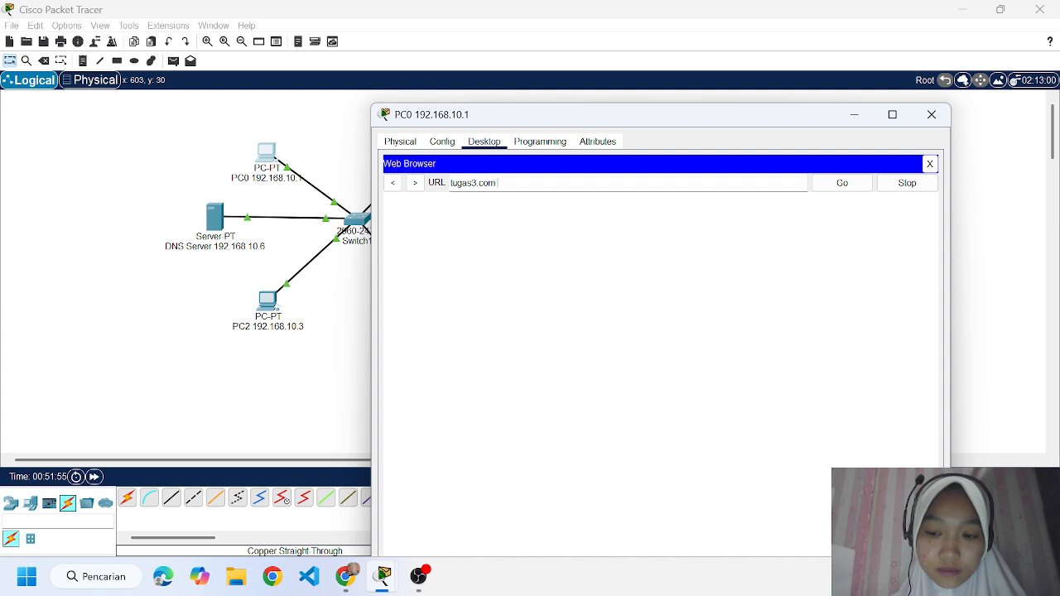
key("Return")
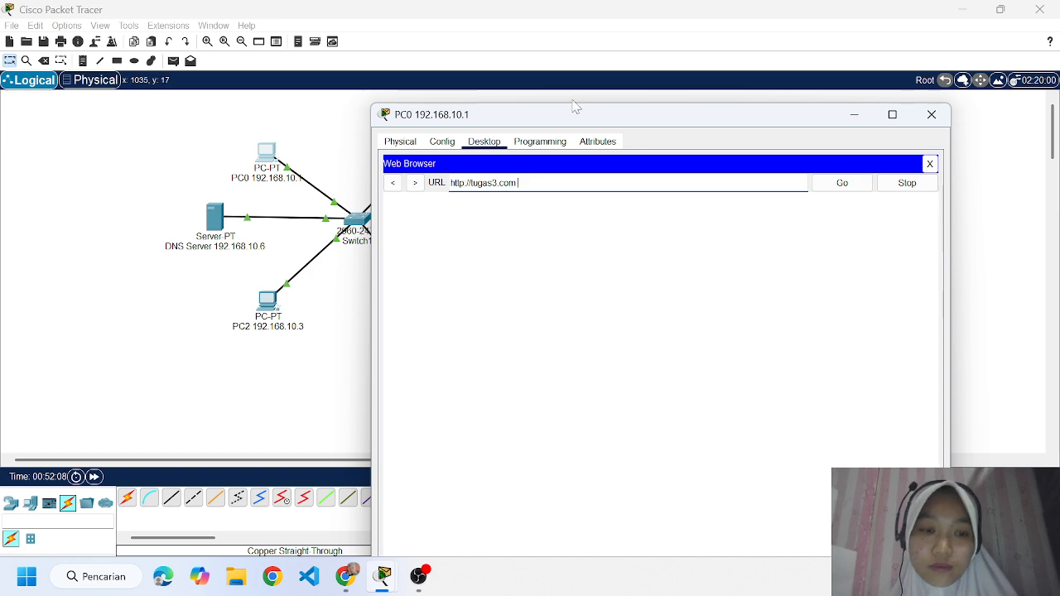
left_click(933, 116)
Open the DNS server's DNS service settings to review the tugas3.com A record.
left_click(215, 218)
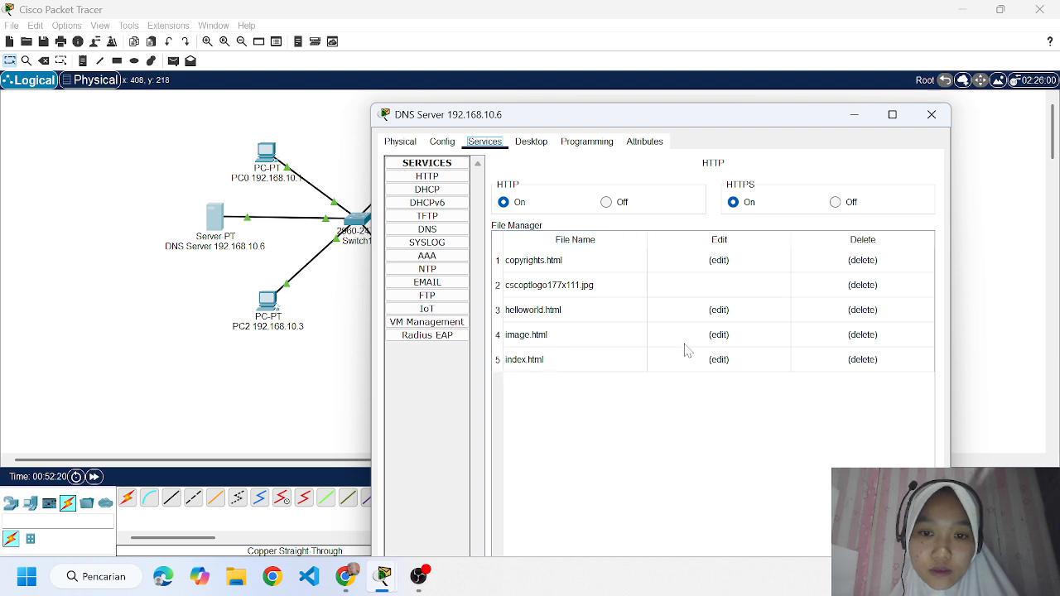
left_click(427, 228)
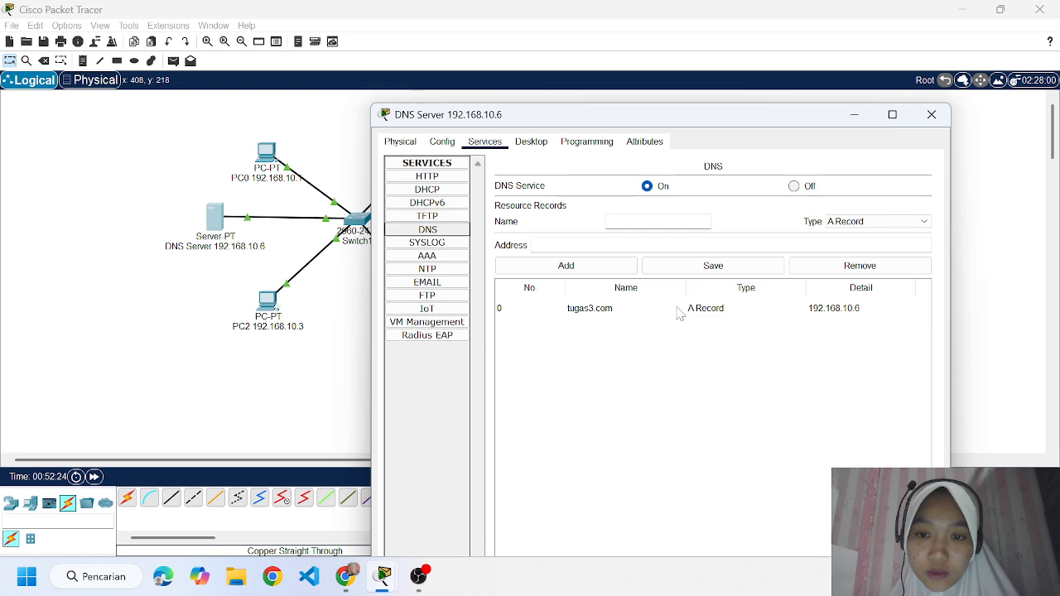
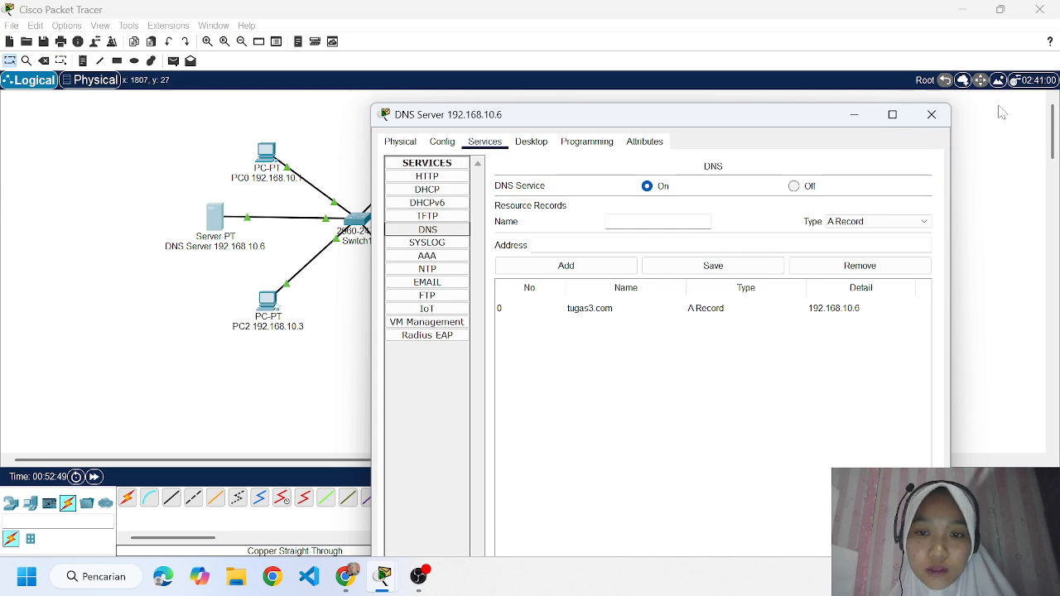
Close the DNS server's window, set PC0's IPv4 DNS server address to 192.168.10.6, and close the PC's window.
left_click(925, 115)
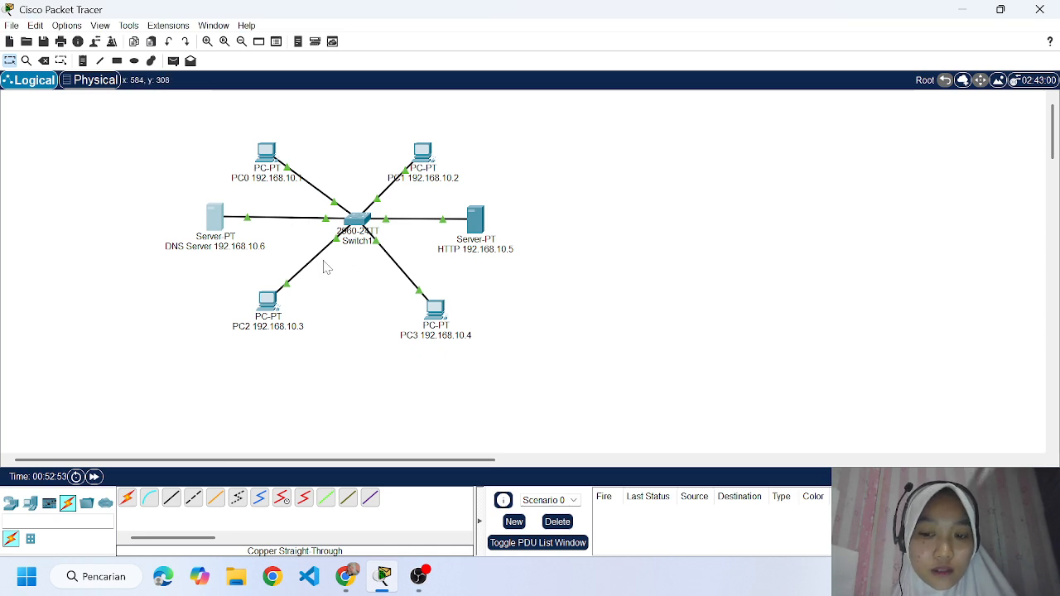
left_click(265, 154)
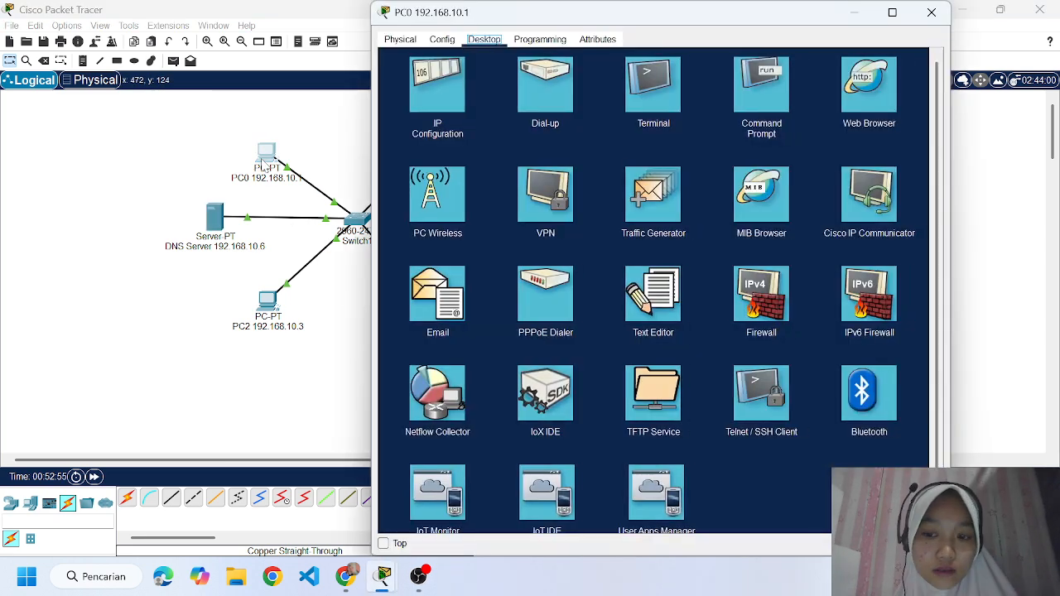
left_click(430, 111)
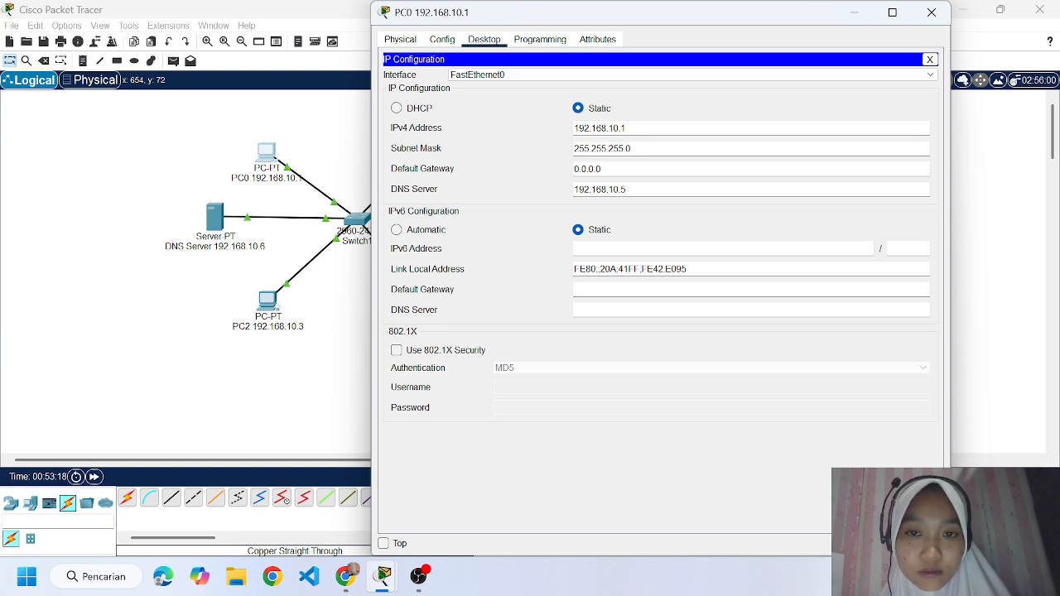
key("BackSpace")
type("6")
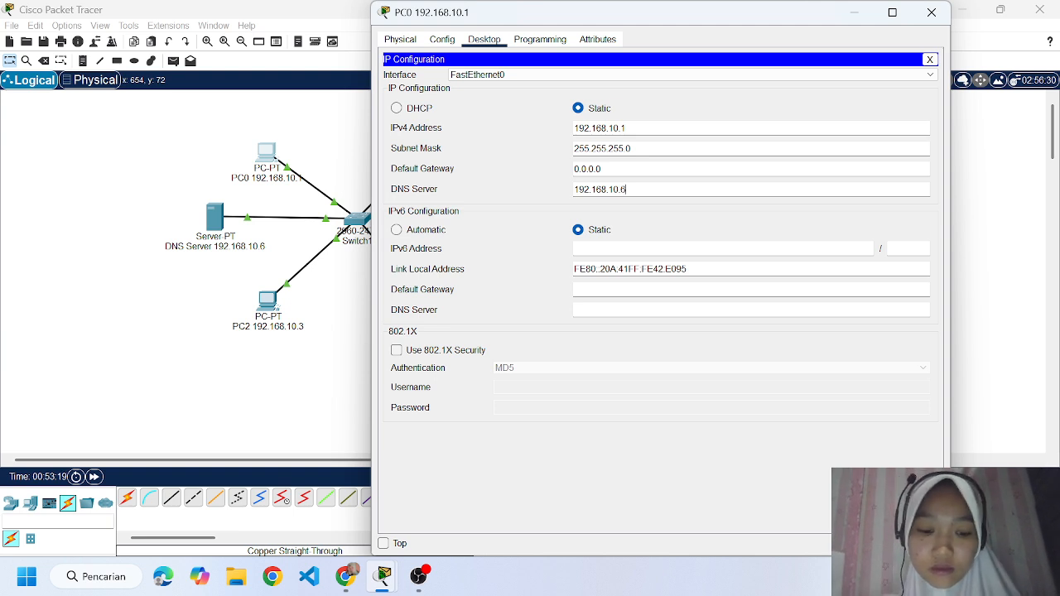
left_click(940, 20)
Set PC1's IPv4 DNS server address to 192.168.10.6 in its IP configuration, and close the PC's window.
left_click(434, 158)
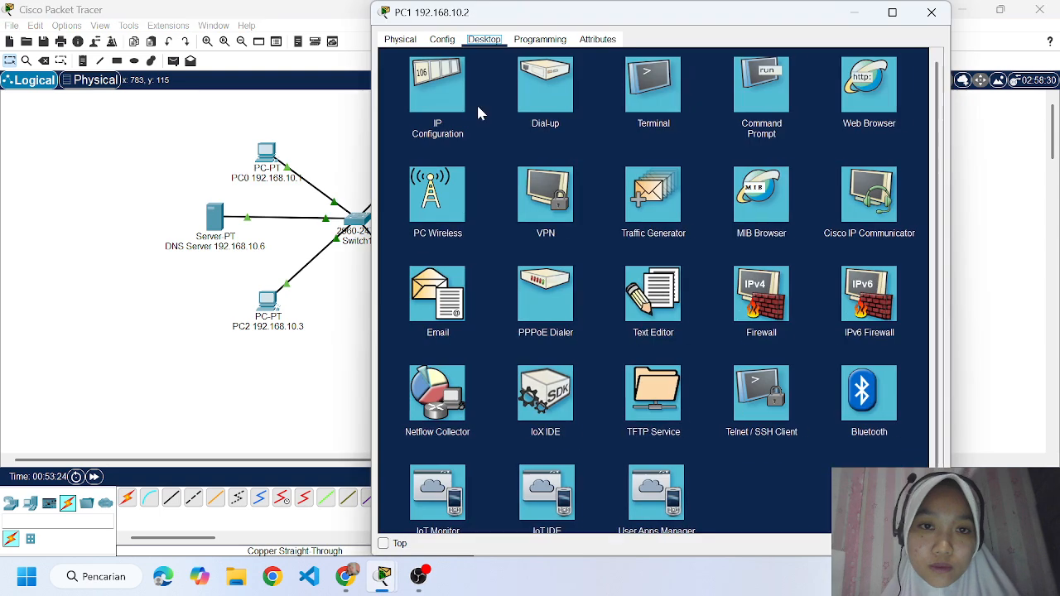
left_click(451, 97)
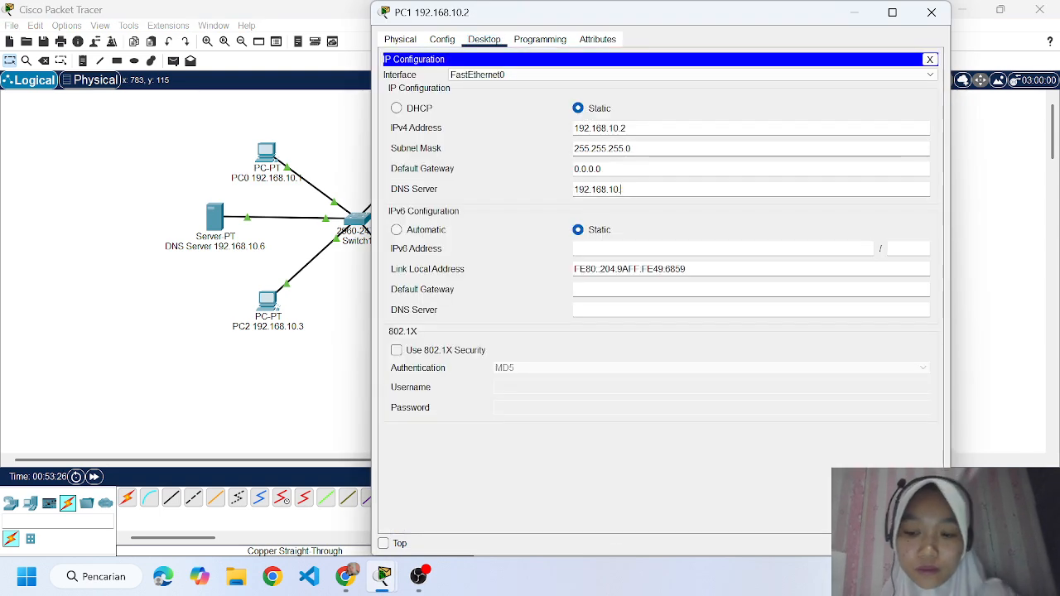
key("BackSpace")
type("6")
left_click(948, 15)
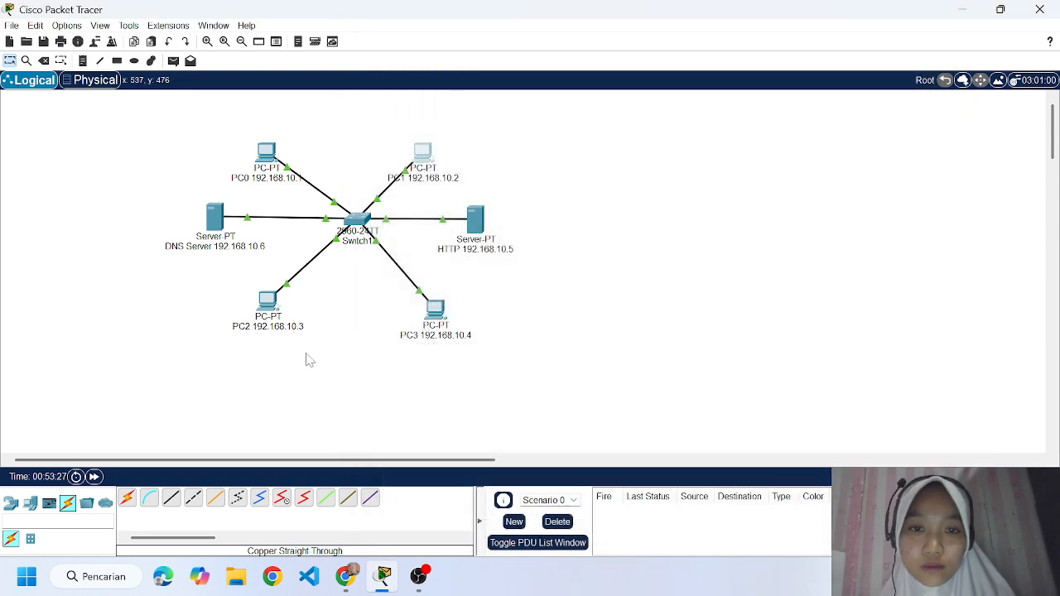
Set PC2's IPv4 DNS server address to 192.168.10.6 in its IP configuration, and close the PC's window.
left_click(266, 301)
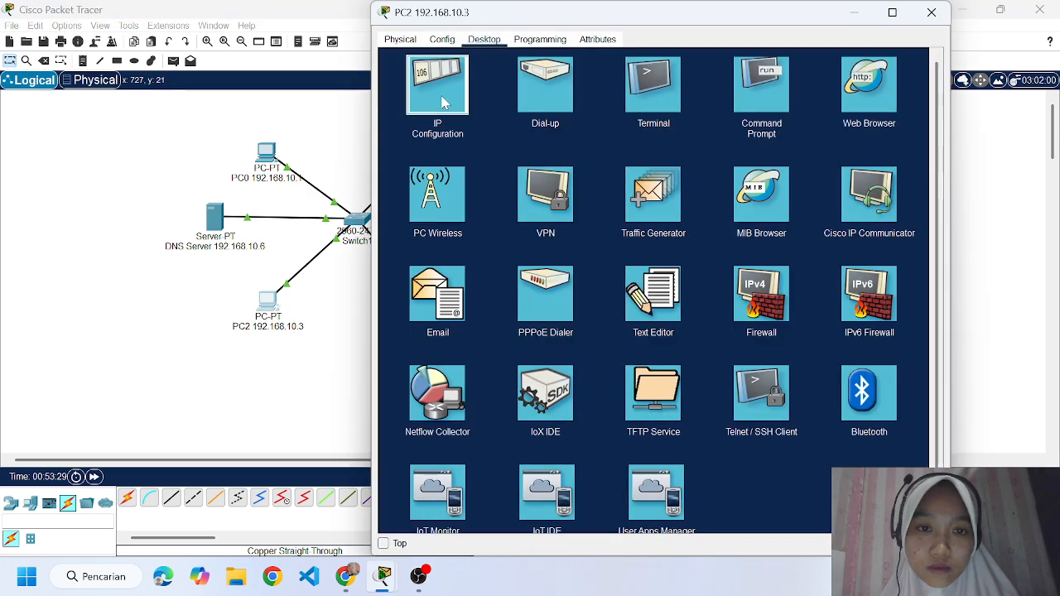
left_click(439, 85)
key("BackSpace")
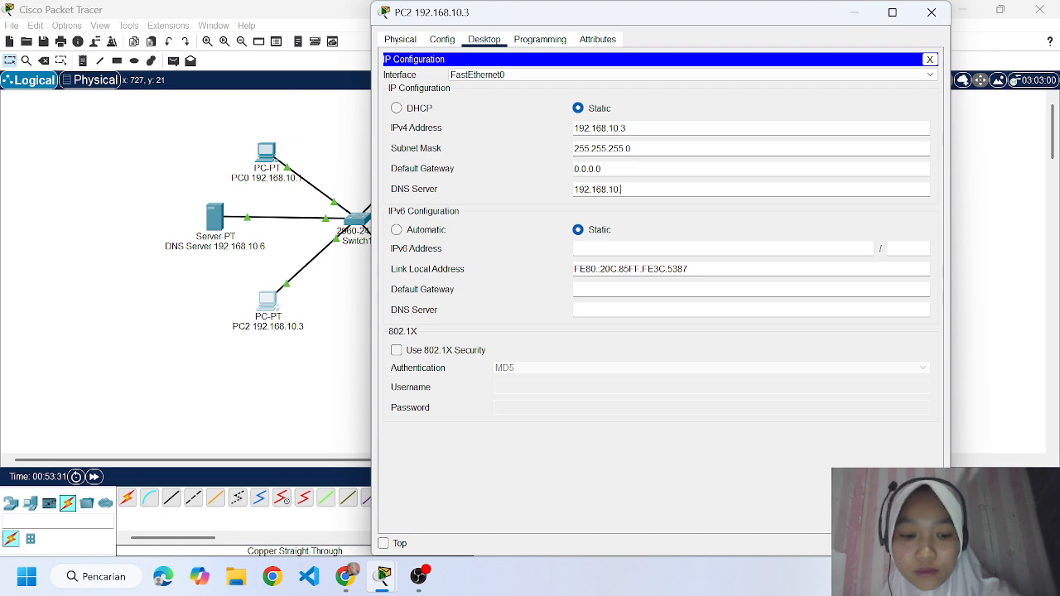
type("6")
left_click(931, 13)
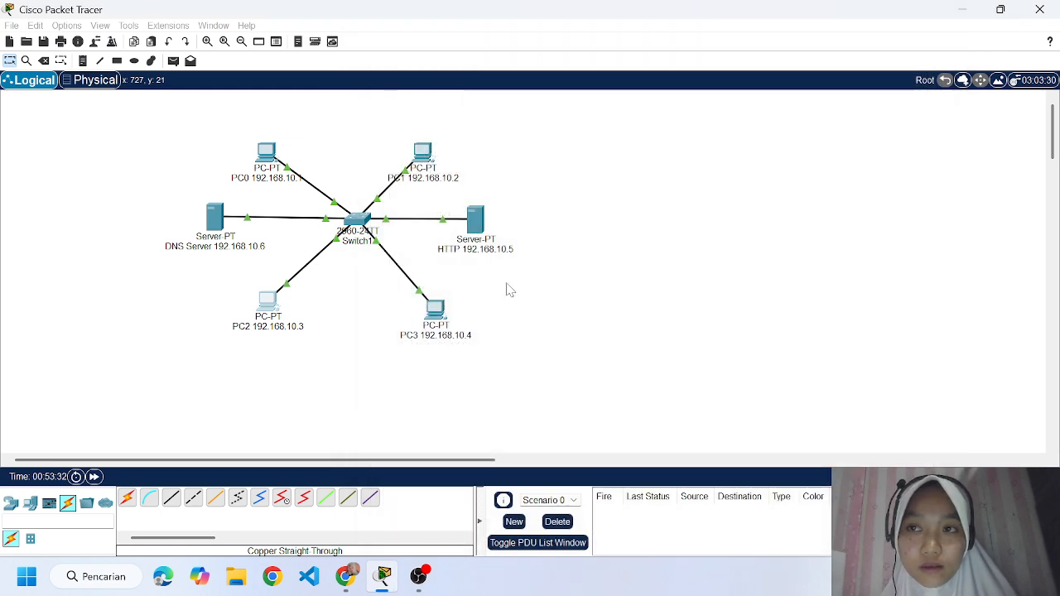
Set PC3's IPv4 DNS server address to 192.168.10.6 in its IP configuration, and close the PC's window.
left_click(433, 306)
left_click(462, 110)
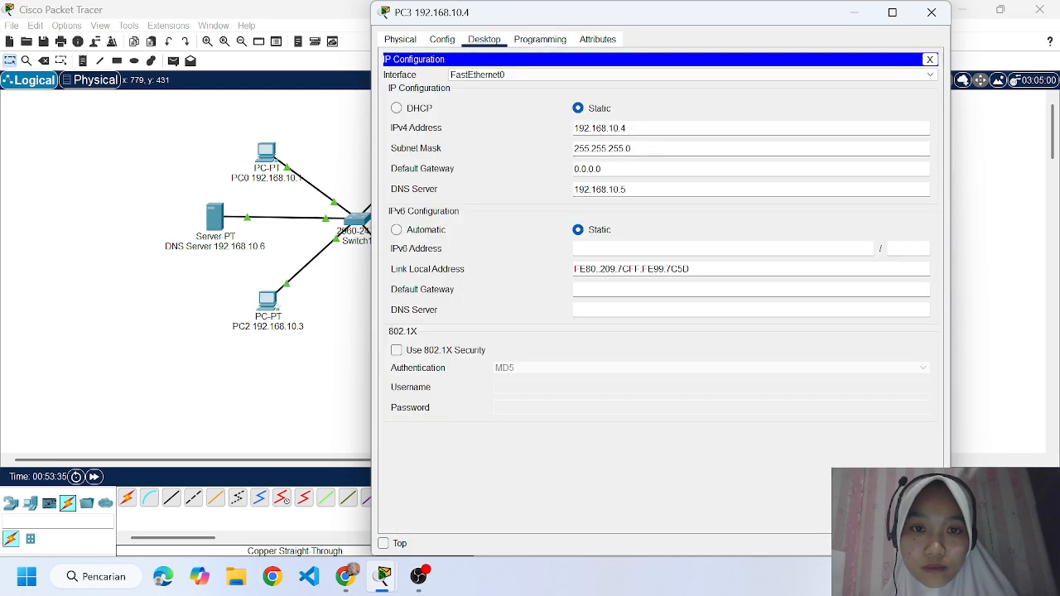
key("BackSpace")
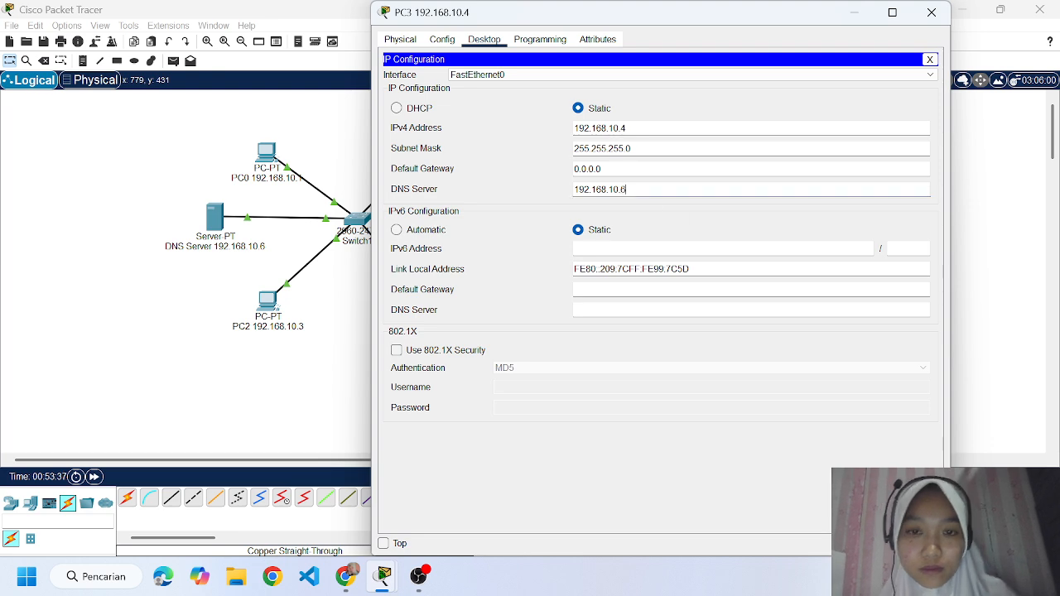
left_click(932, 12)
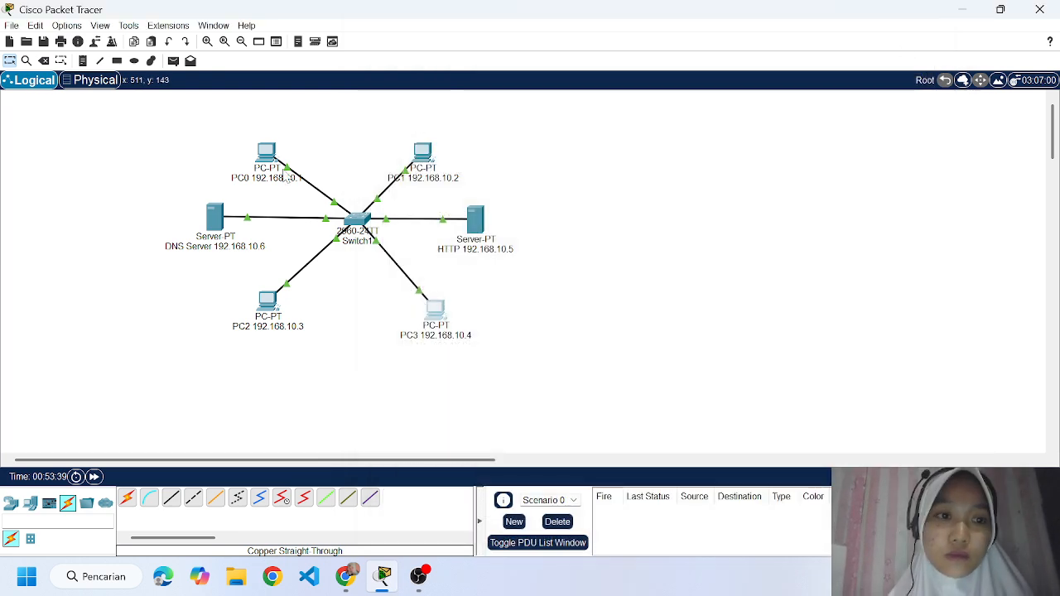
Load tugas3.com in PC0's web browser to test the corrected DNS setting, and close the PC's window.
left_click(266, 153)
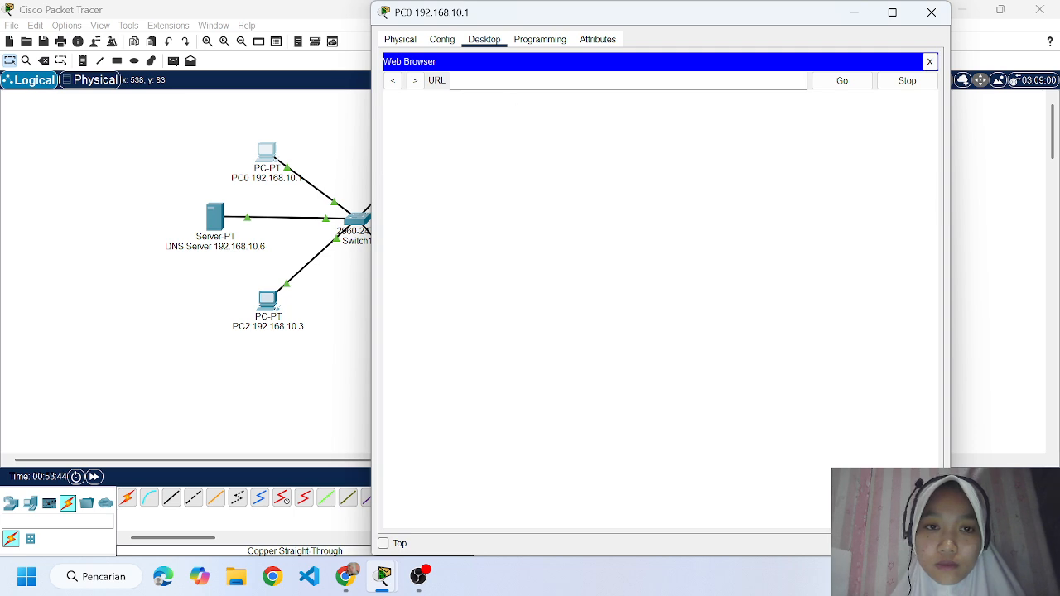
type("tug")
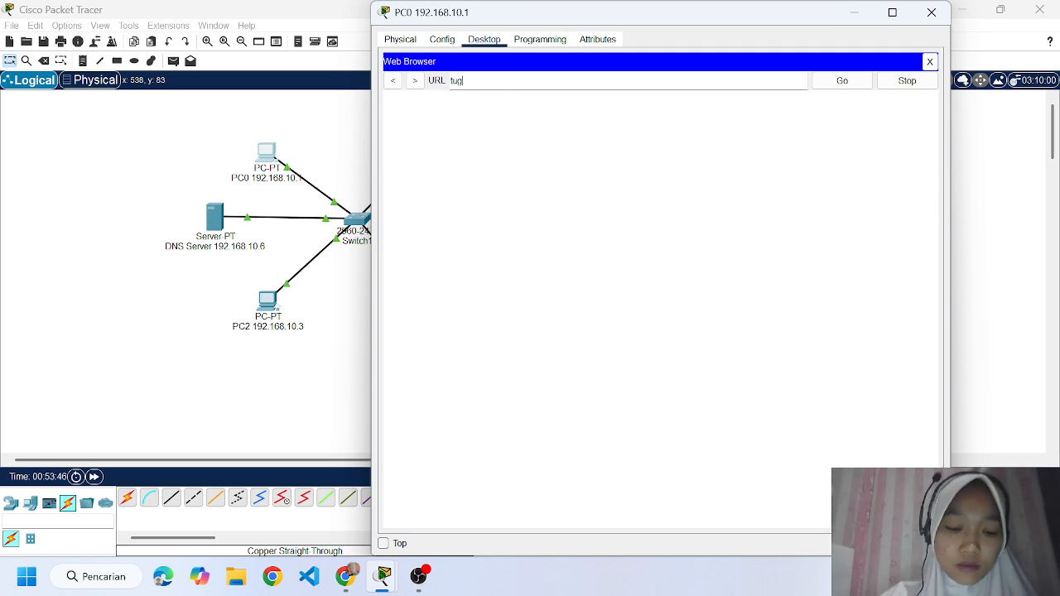
type("as3.co")
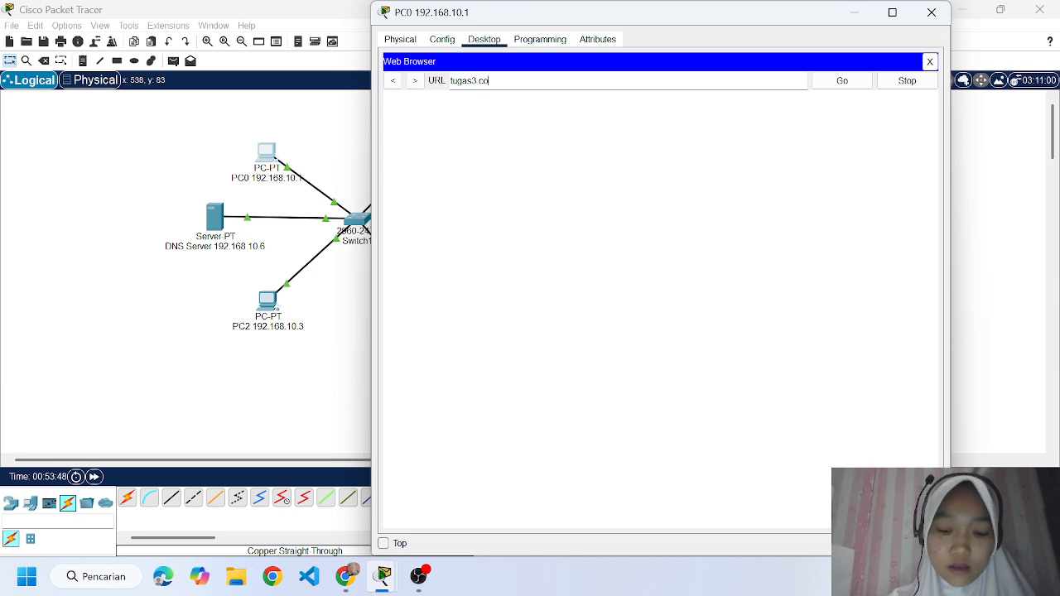
type("m")
key("Return")
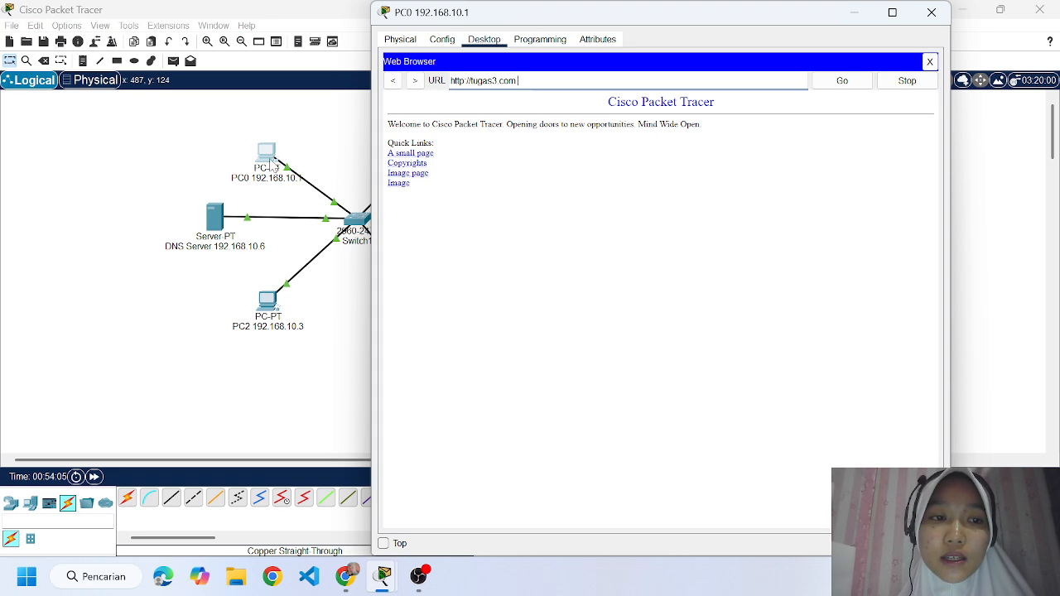
left_click(930, 13)
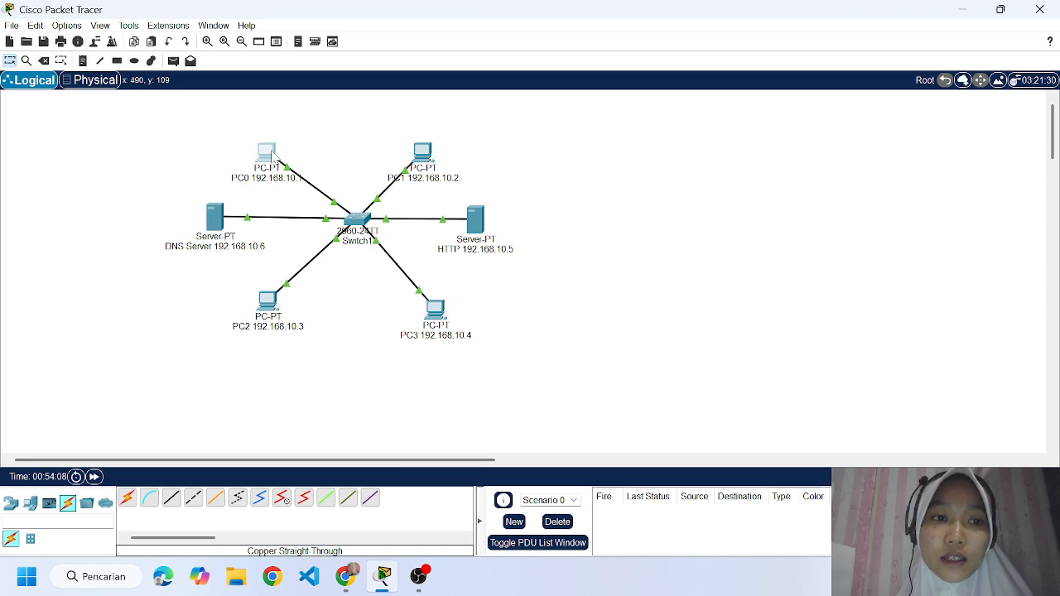
Review PC0's IP configuration, including its DNS server address, and close the PC's window.
left_click(274, 162)
left_click(447, 119)
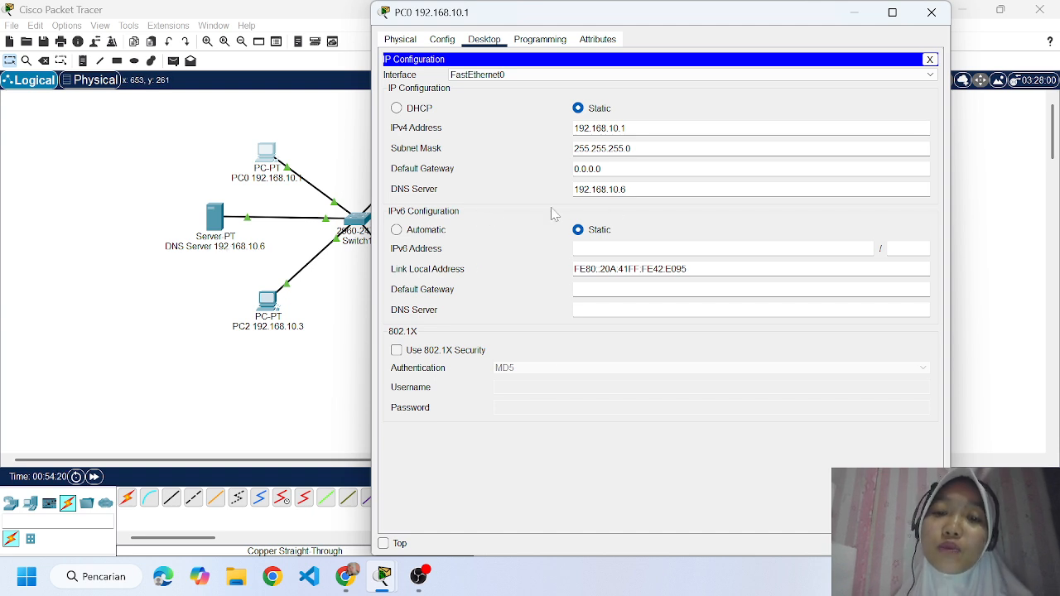
left_click(931, 12)
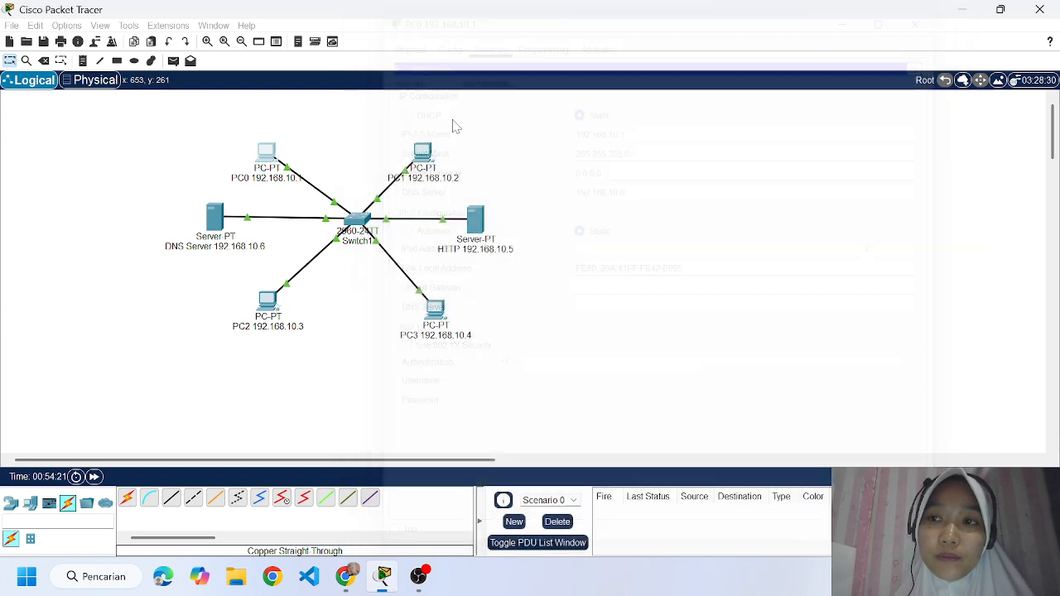
Open the web browser on PC1.
left_click(418, 153)
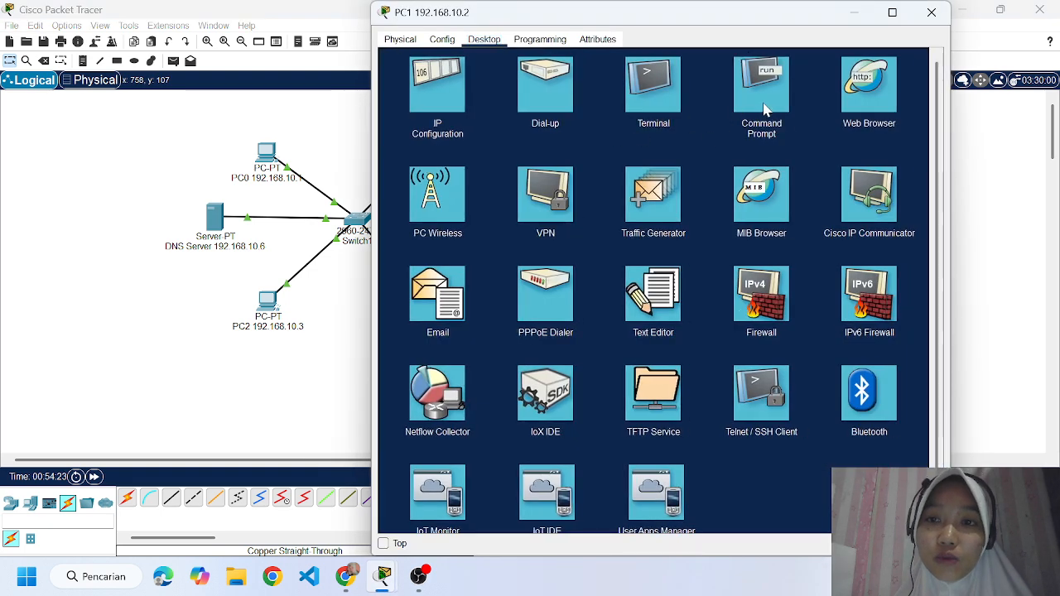
left_click(844, 81)
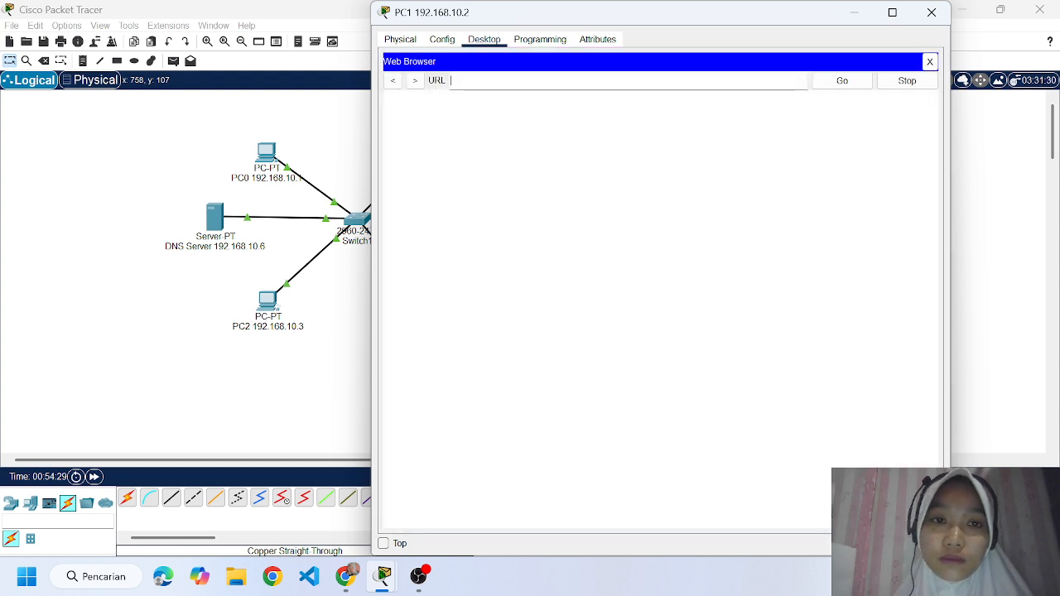
type("192.168.10.6")
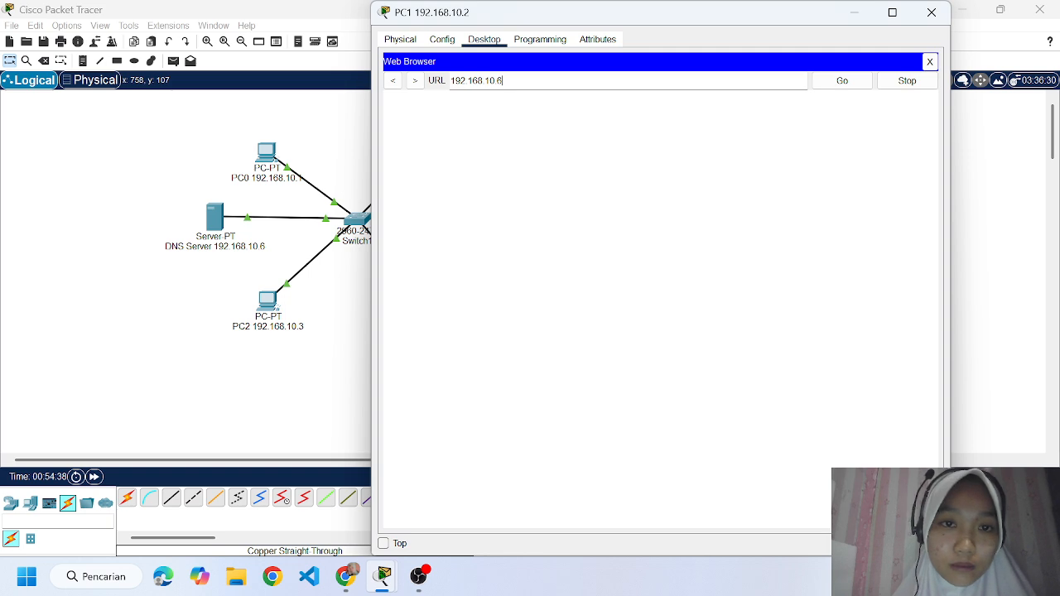
key("BackSpace")
key("BackSpace")
key("BackSpace")
key("BackSpace")
key("BackSpace")
key("BackSpace")
key("BackSpace")
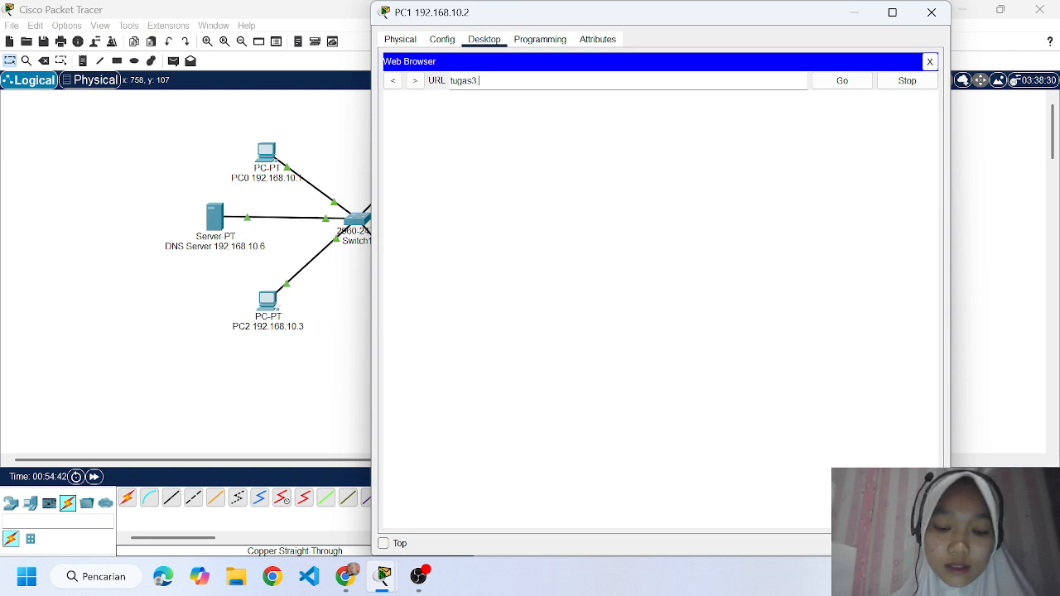
Load tugas3.com in PC1's web browser to test name resolution, and close the PC's window.
type("tugas3.com")
key("Return")
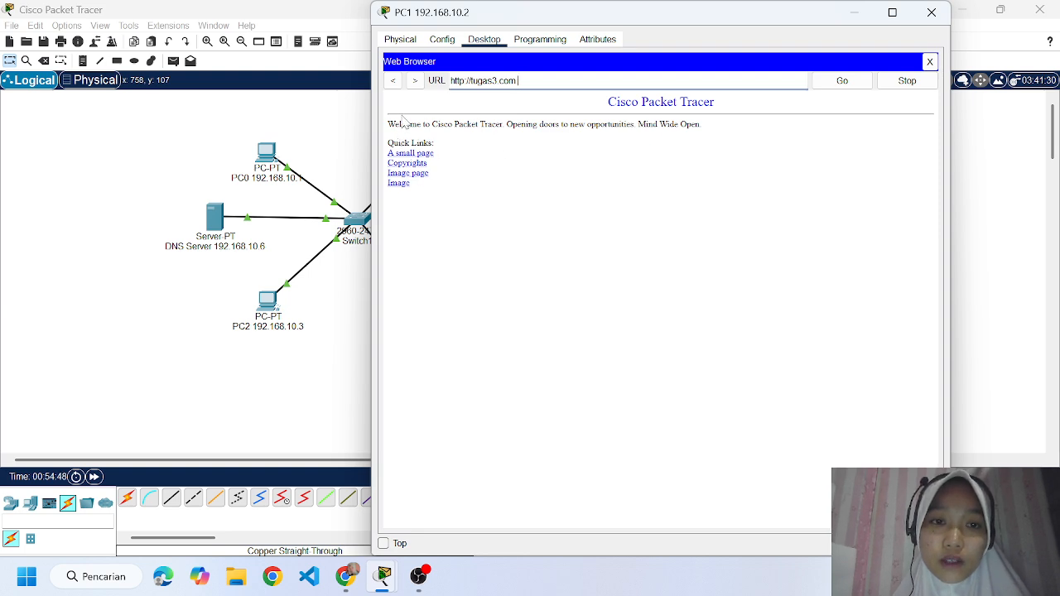
left_click(931, 12)
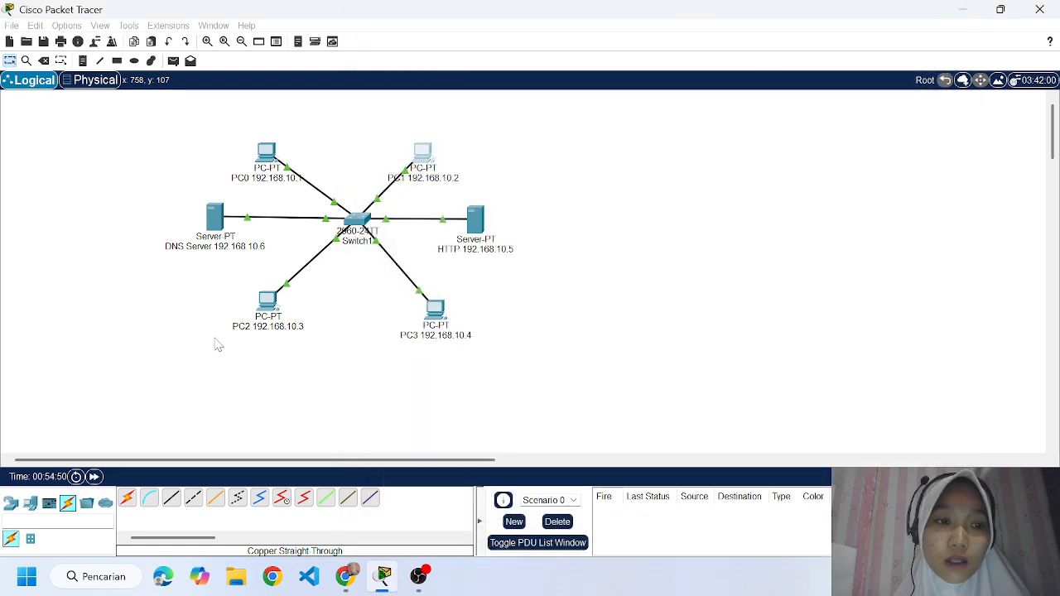
Load tugas3.com in PC2's web browser to test name resolution, and close the PC's window.
left_click(267, 301)
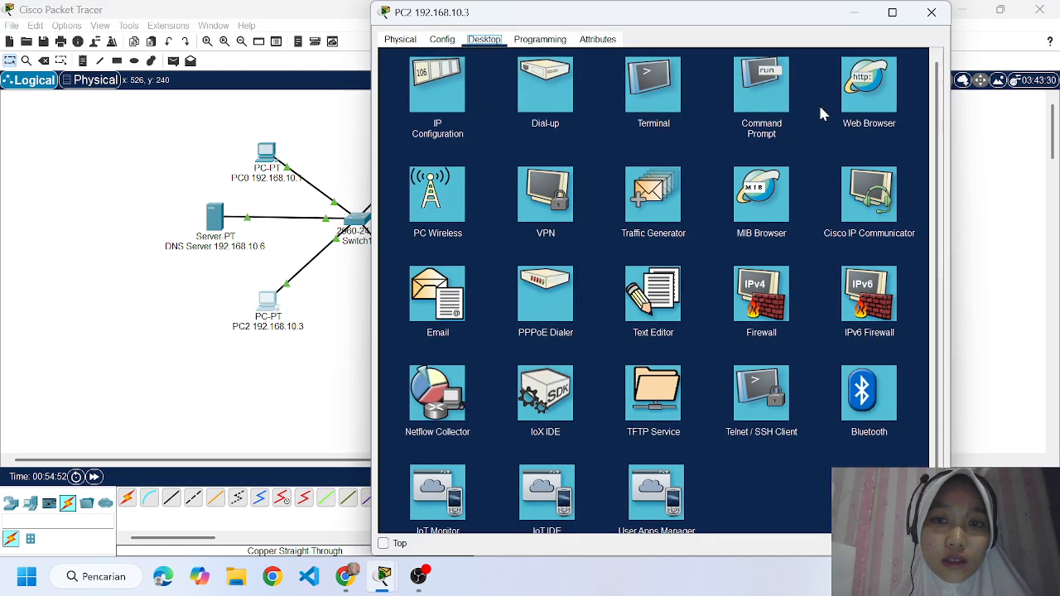
left_click(883, 86)
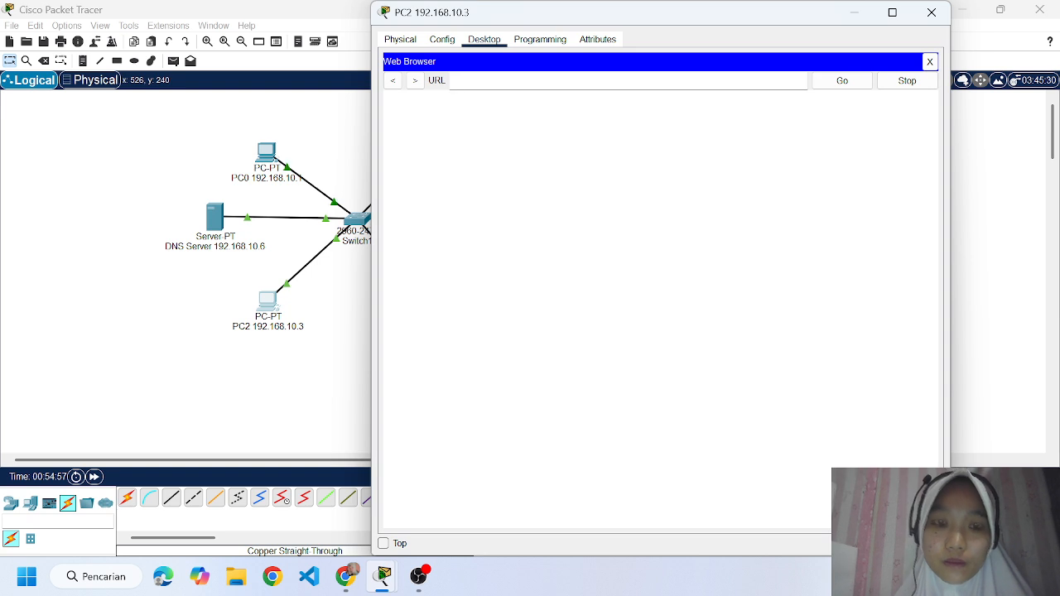
type("tugas3")
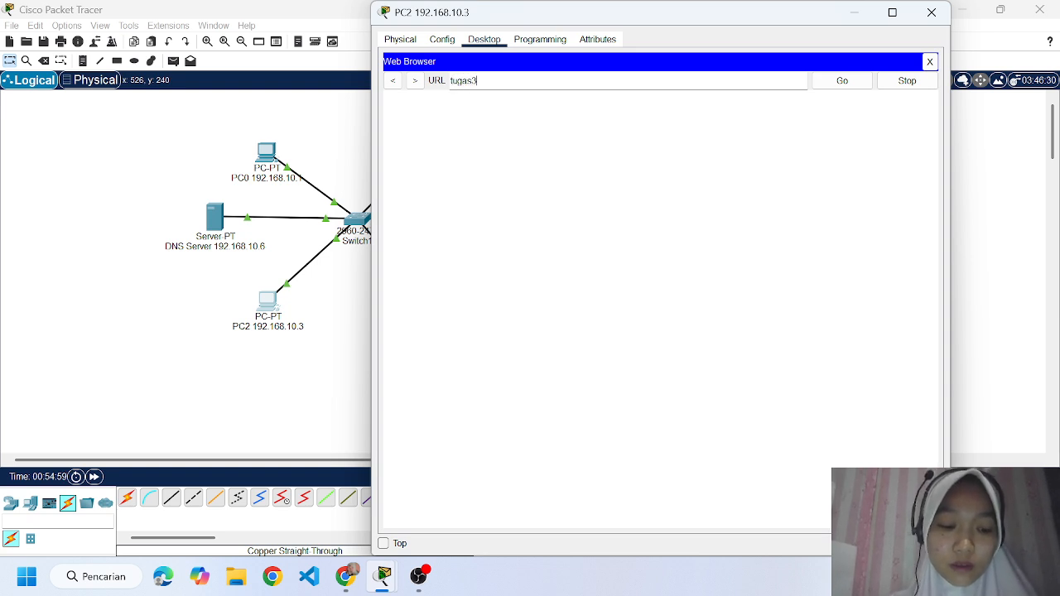
type(".com")
key("Return")
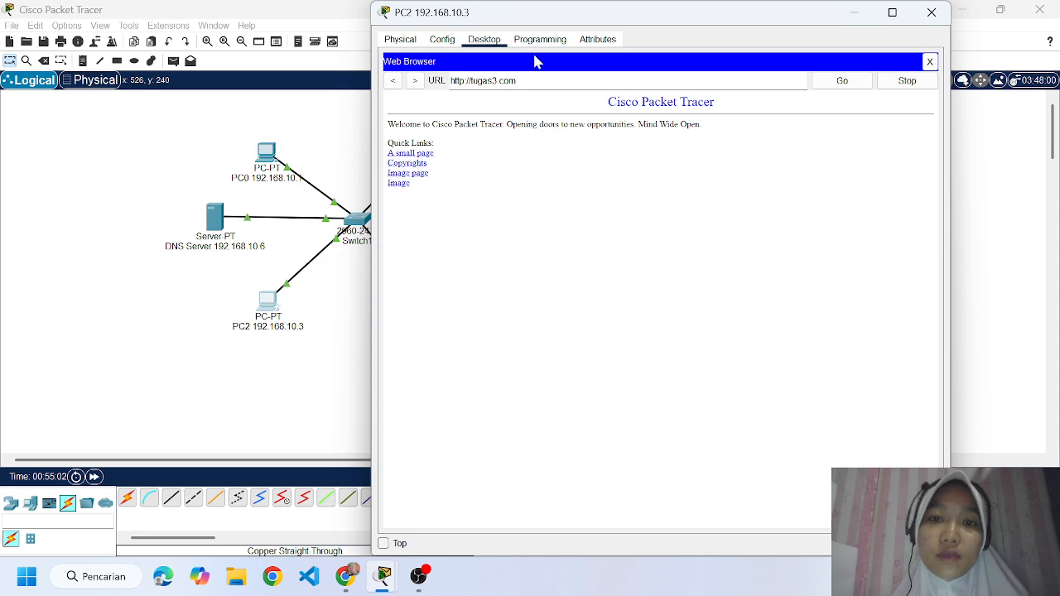
left_click(931, 12)
Load tugas3.com in PC3's web browser to test name resolution, and close the PC's window.
left_click(439, 313)
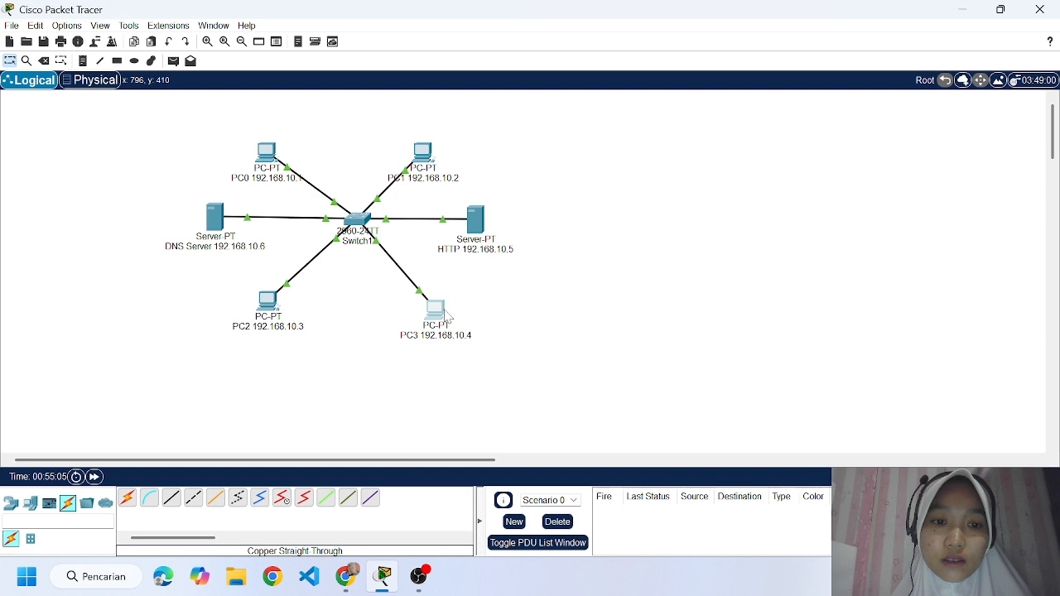
left_click(869, 204)
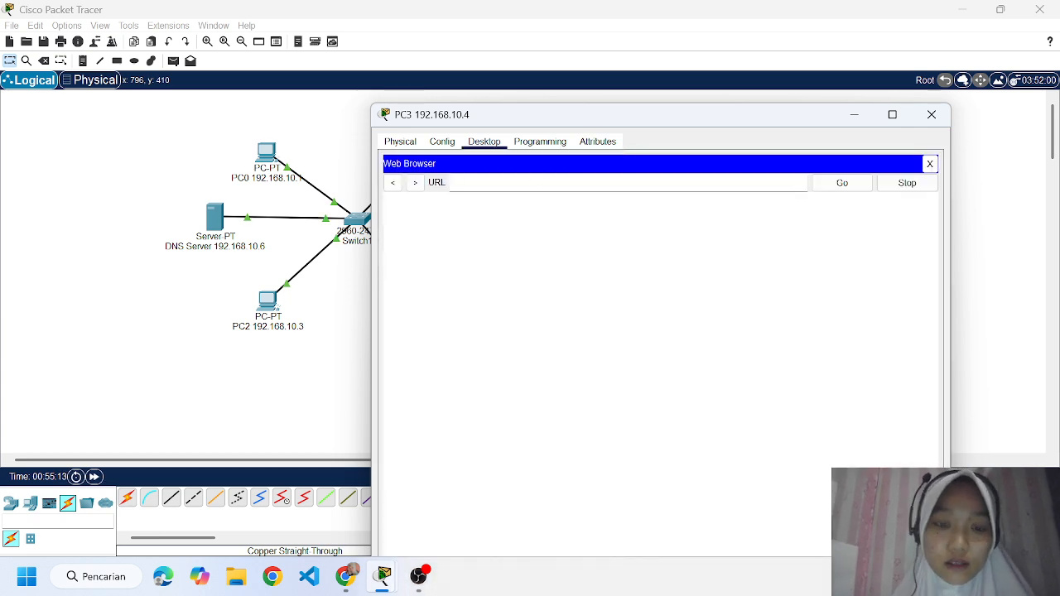
type("t")
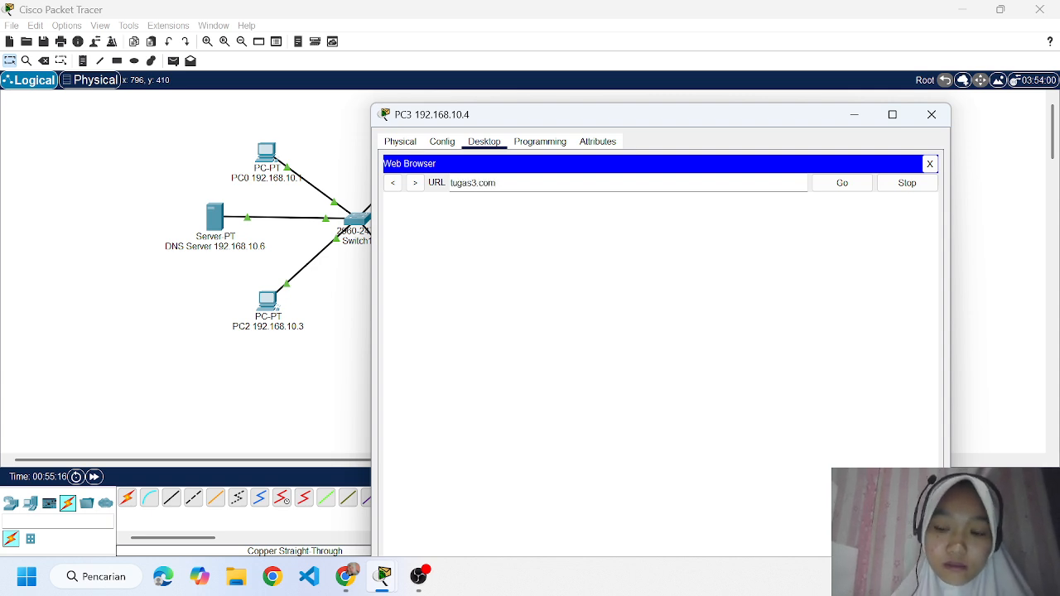
type("ugas3.com")
key("Return")
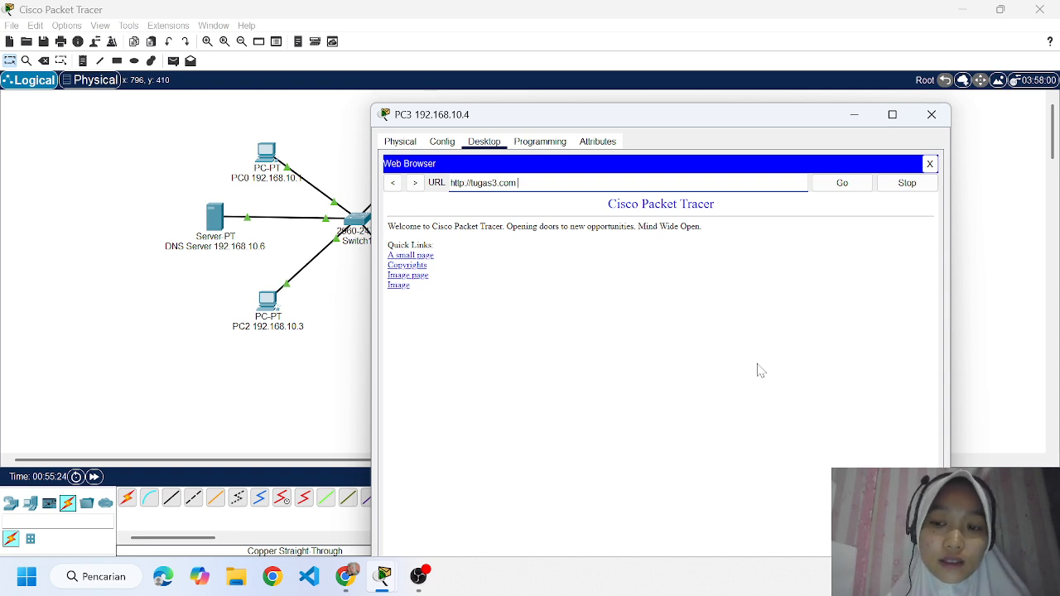
left_click(922, 122)
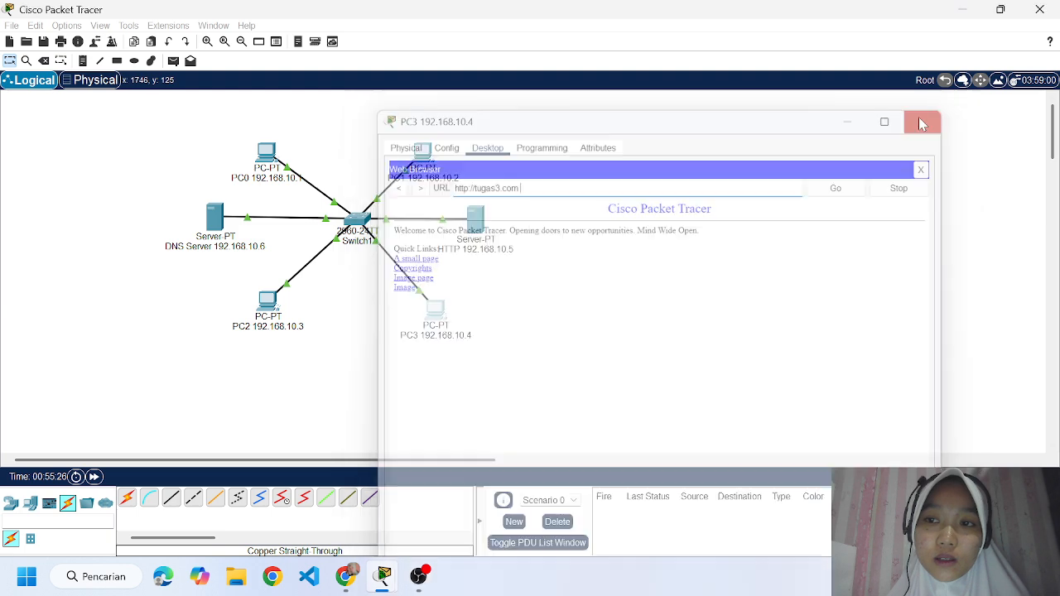
Switch to Chrome and read the network diagram for task 4 in the Tugas.3 assignment.
mouse_move(490, 247)
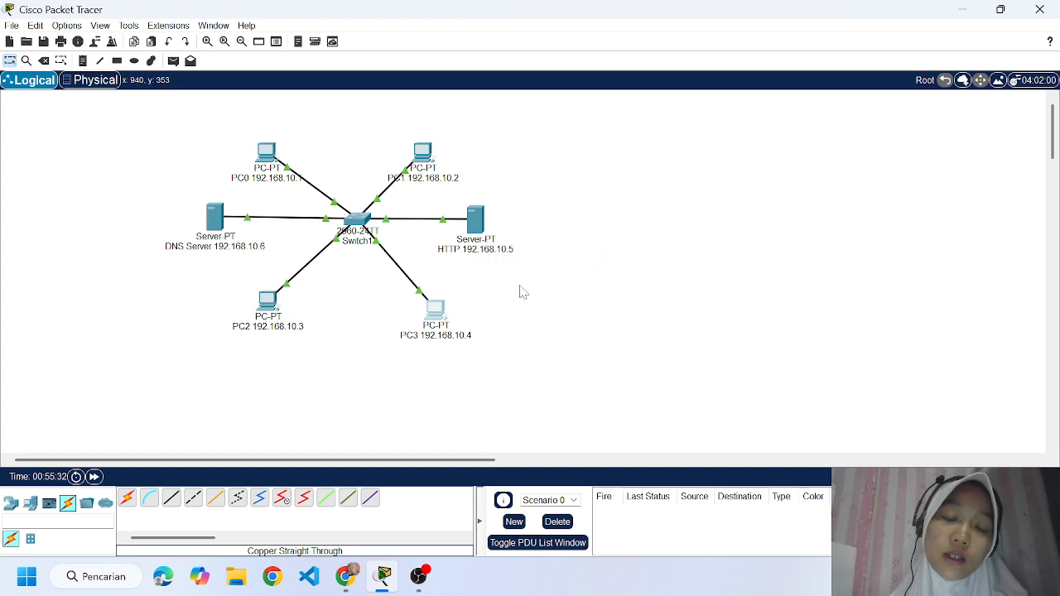
left_click(345, 583)
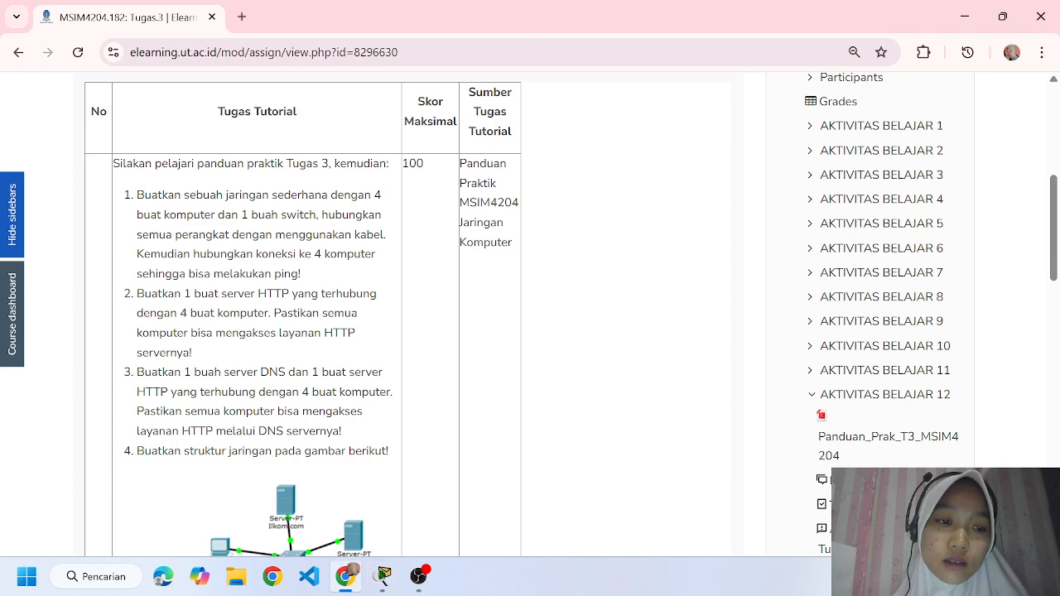
scroll(263, 341, "down", 3)
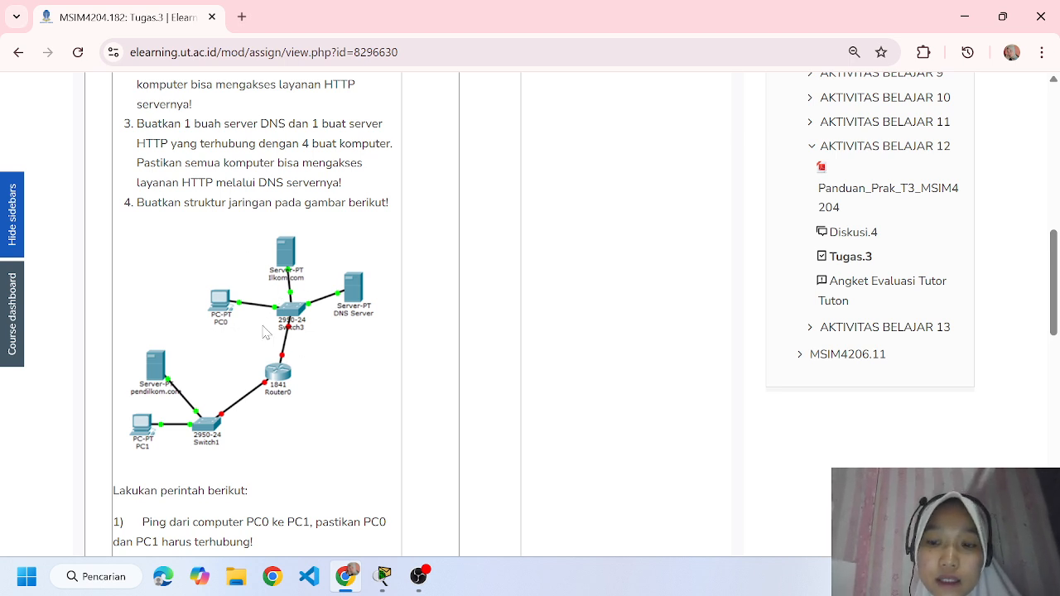
Switch back to Cisco Packet Tracer and delete the entire existing topology of four PCs, two servers and the switch.
left_click(384, 577)
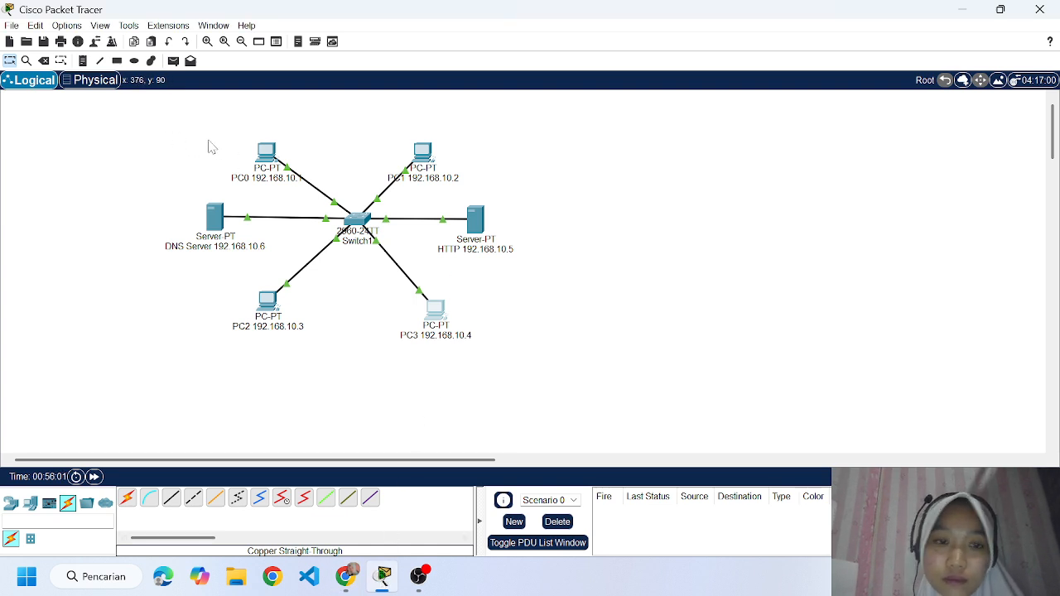
left_click_drag(175, 115, 512, 387)
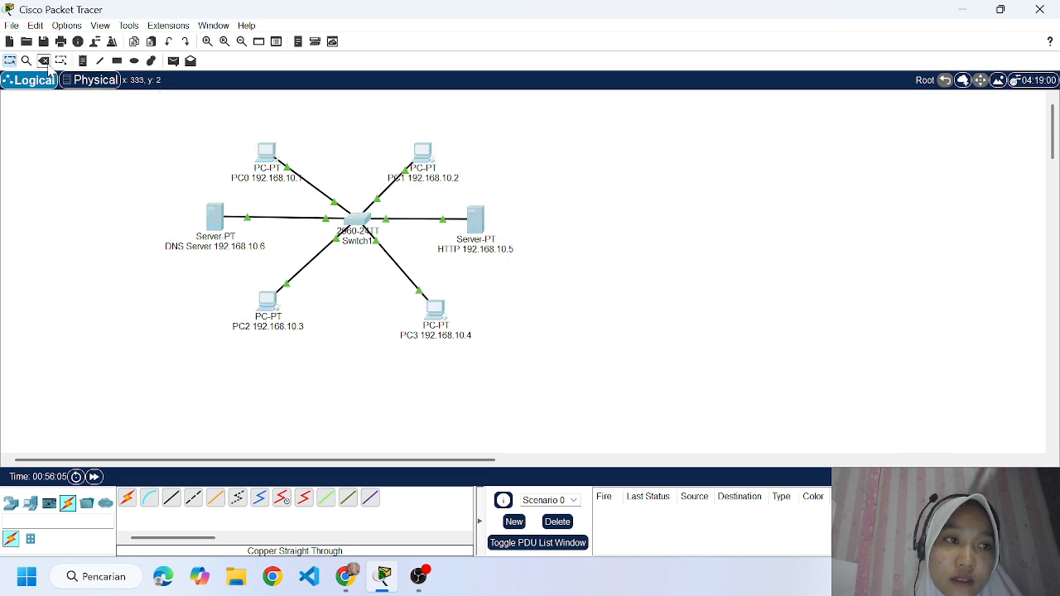
left_click(45, 62)
left_click(524, 308)
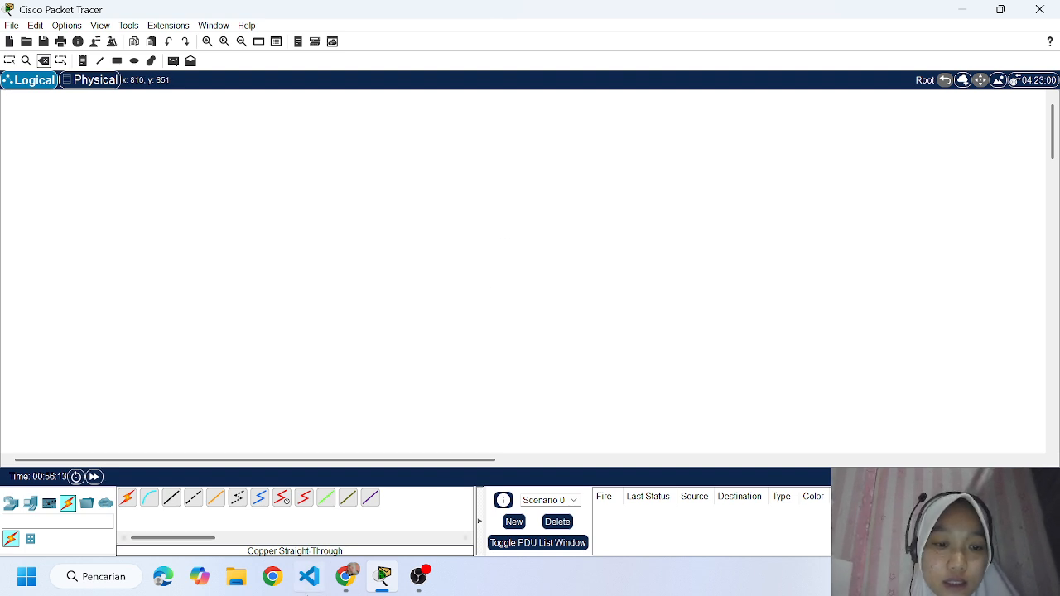
Examine the task 4 diagram and its ping and web-access instructions in Chrome, and return to Cisco Packet Tracer.
left_click(347, 579)
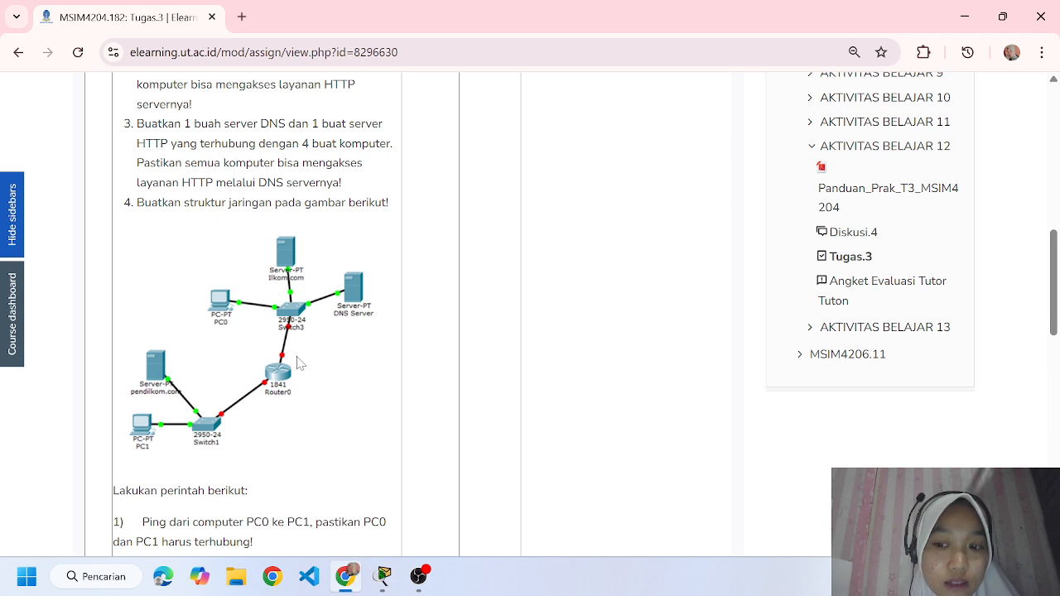
scroll(259, 308, "down", 1)
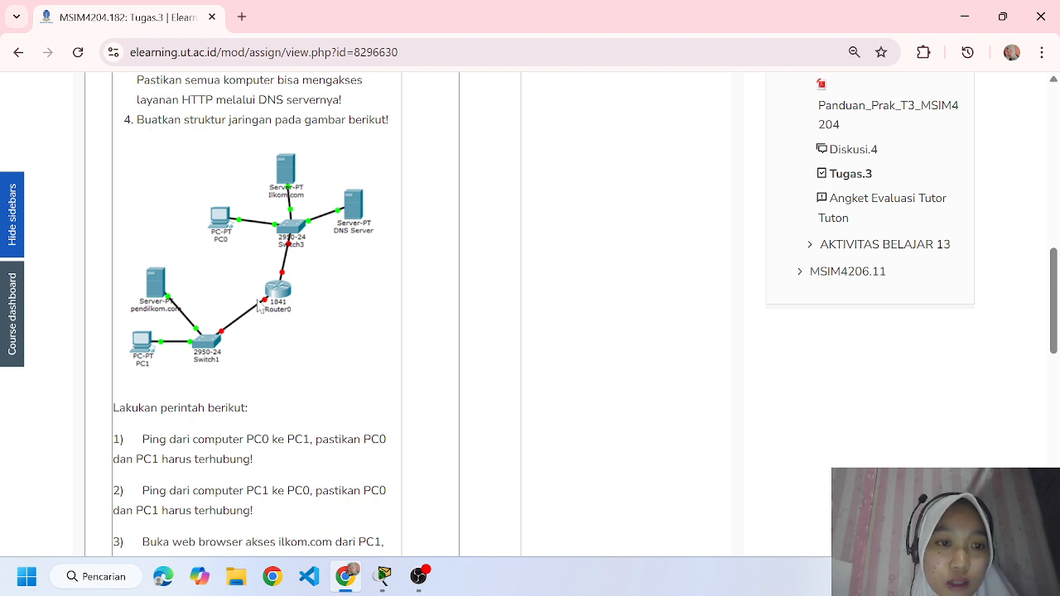
left_click(383, 577)
left_click(354, 586)
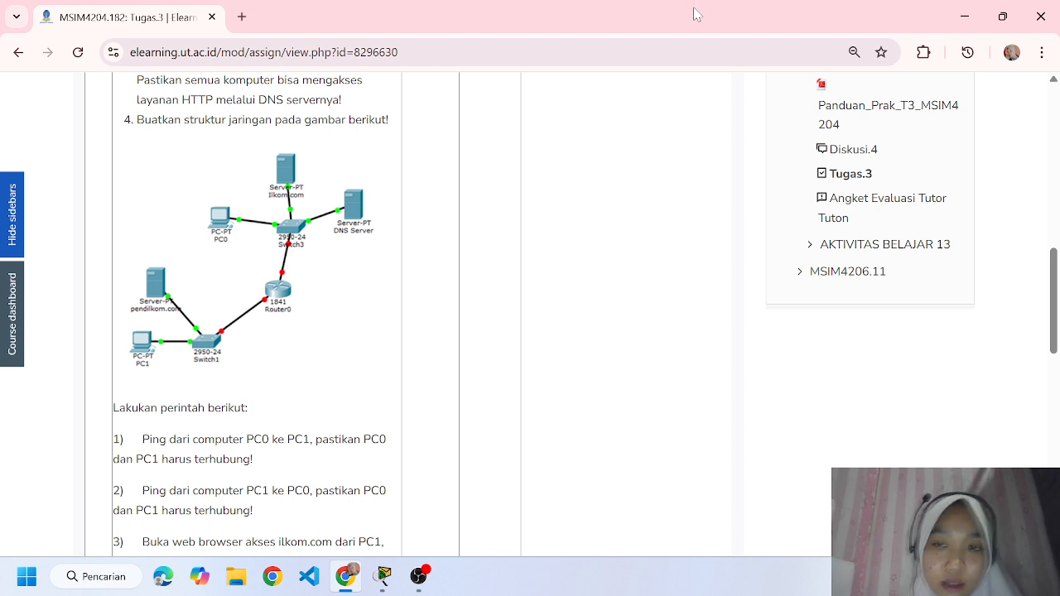
left_click(382, 577)
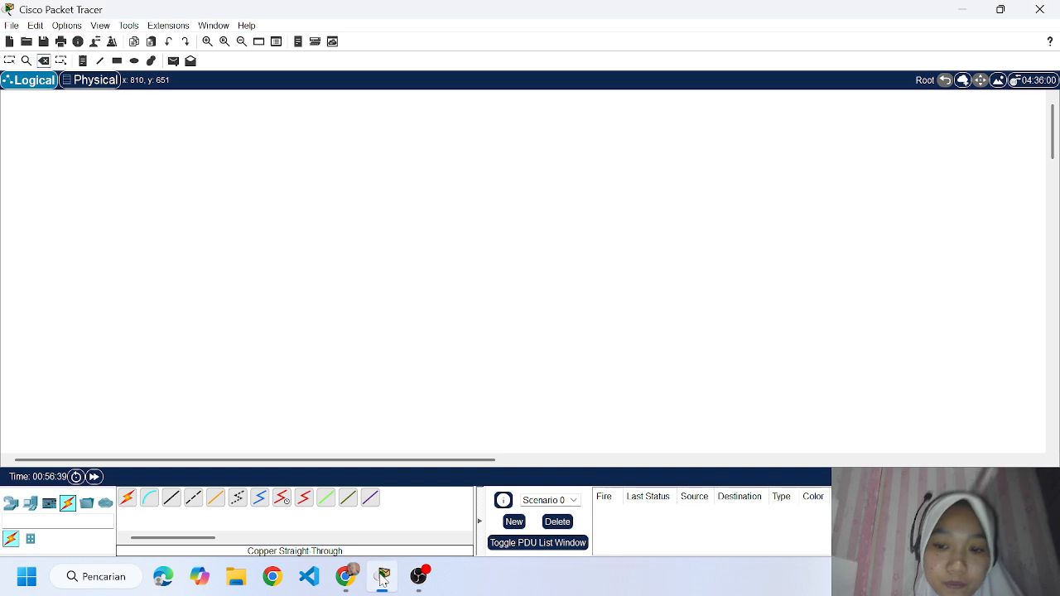
left_click(382, 577)
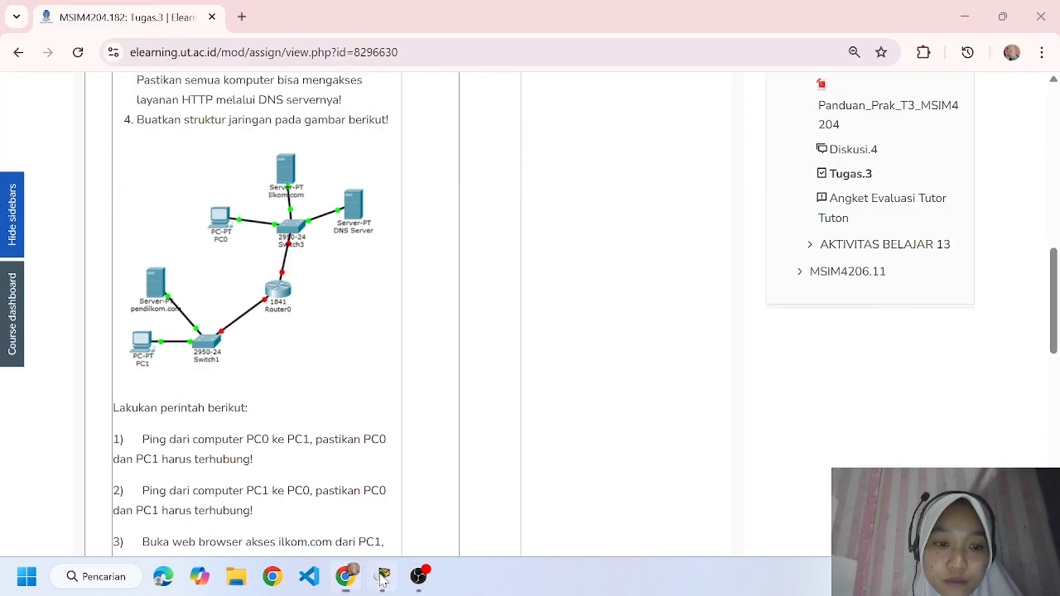
left_click(383, 578)
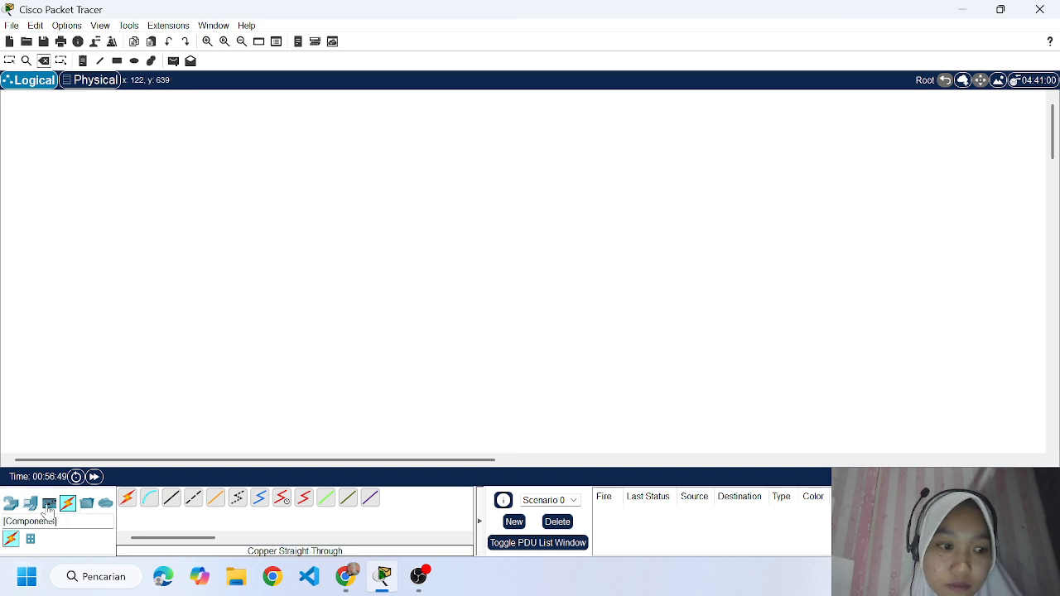
Place two PC-PT devices in the empty workspace, one above the other.
left_click(29, 503)
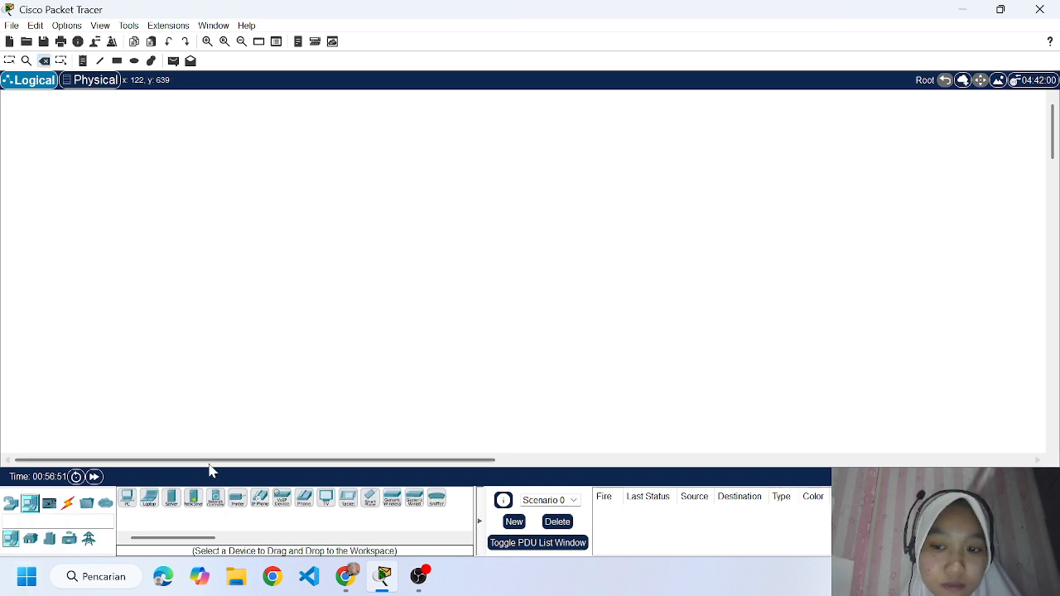
left_click(127, 497)
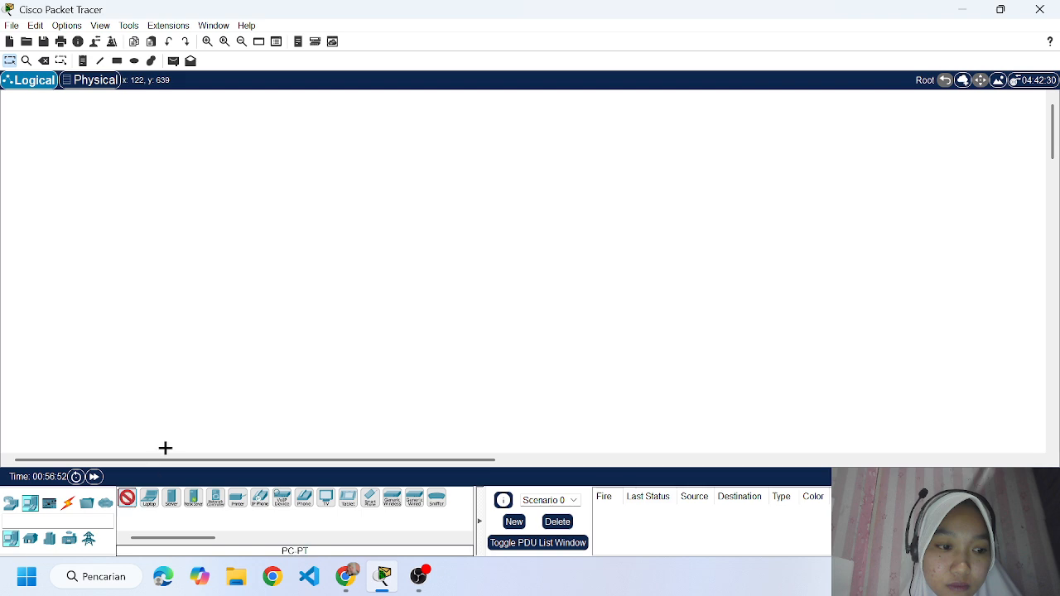
left_click(274, 172)
left_click(132, 500)
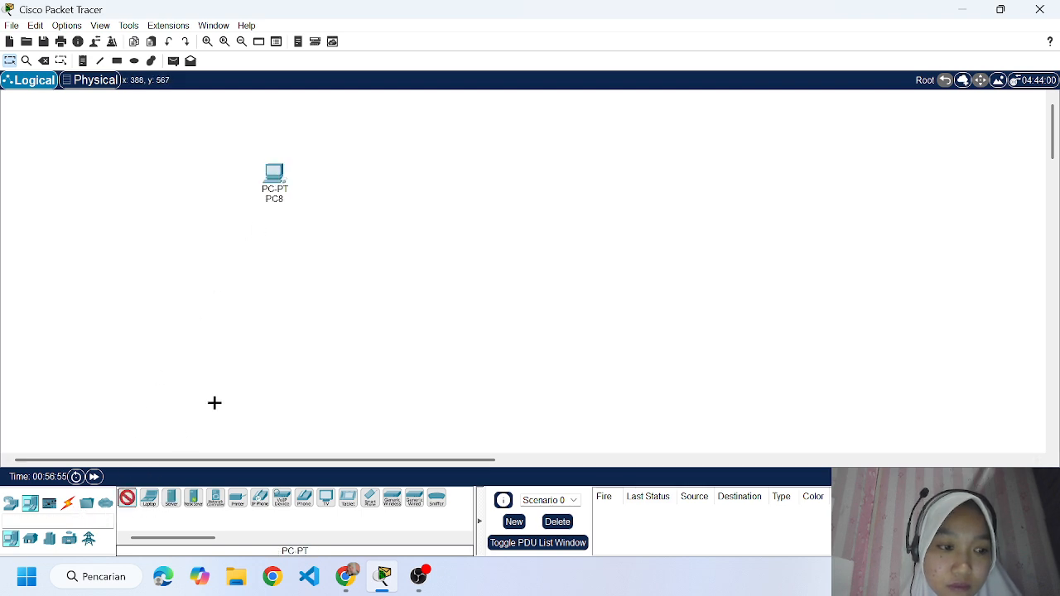
left_click(273, 318)
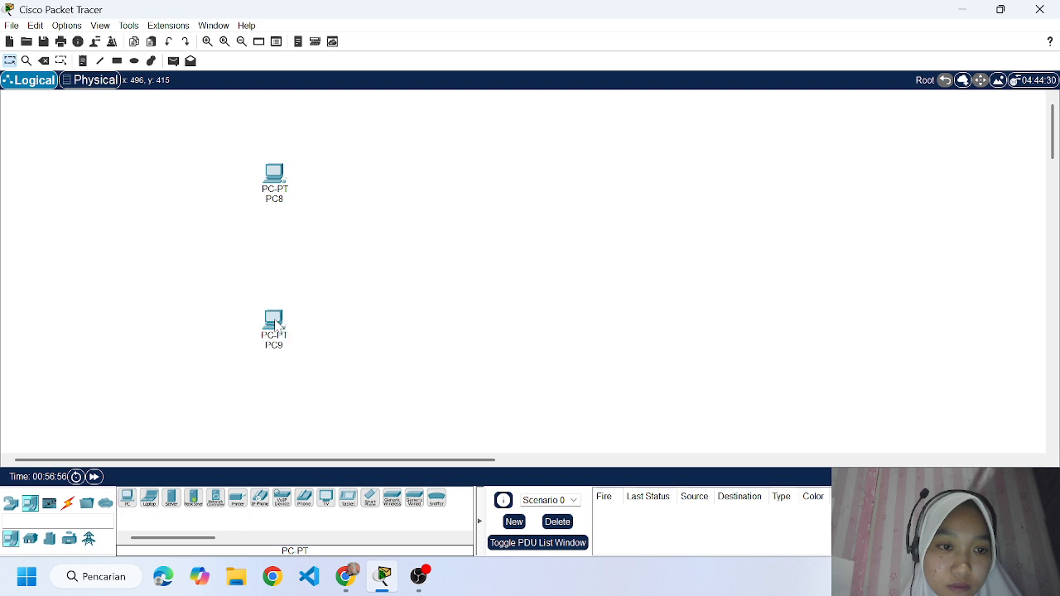
Rename the upper PC as PC0 and the lower PC as PC1.
left_click(279, 200)
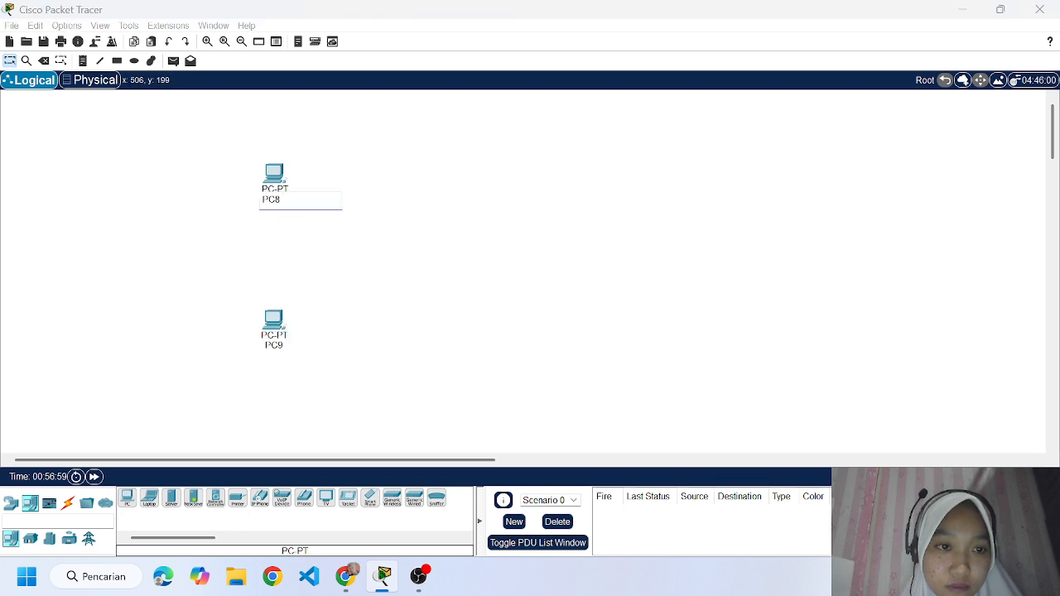
key("BackSpace")
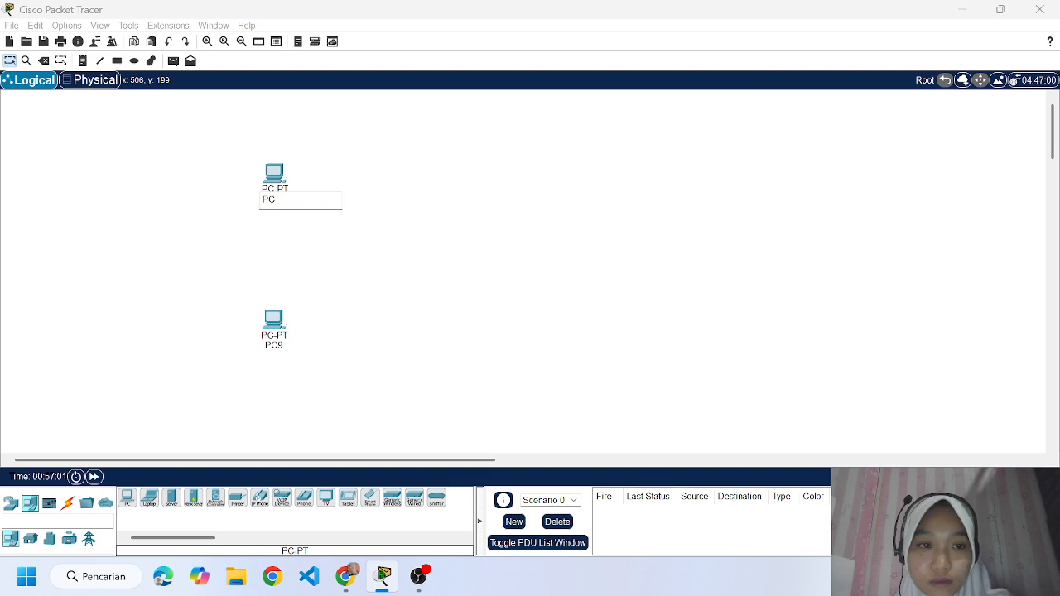
type("0")
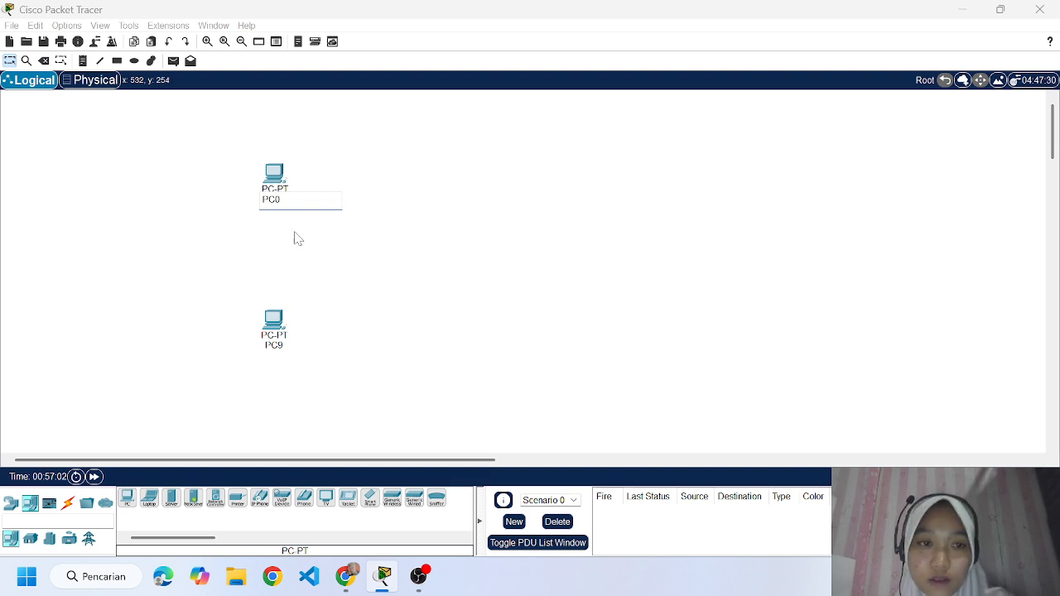
left_click(274, 346)
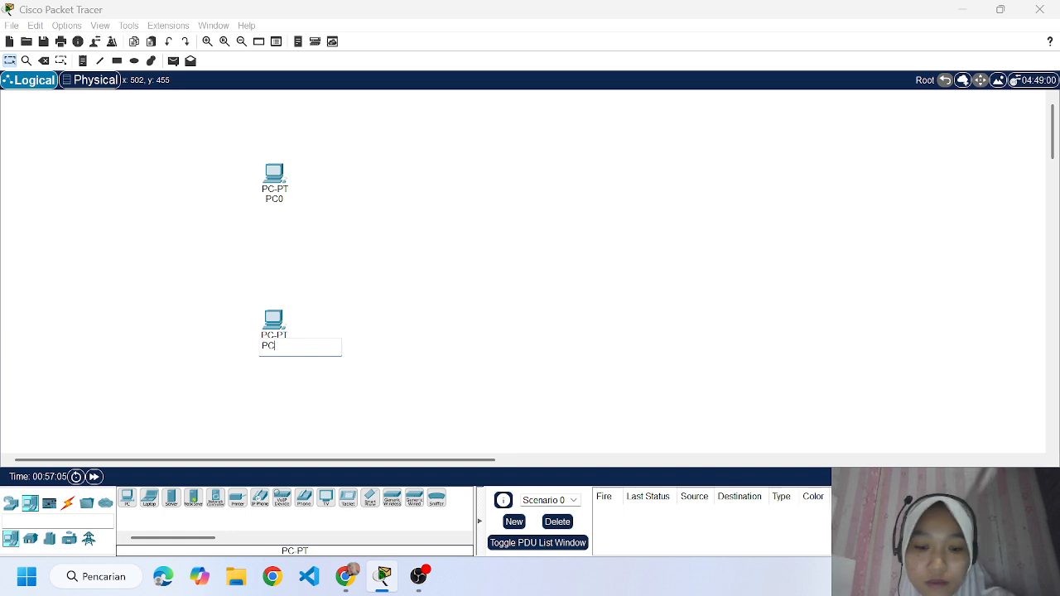
left_click(402, 277)
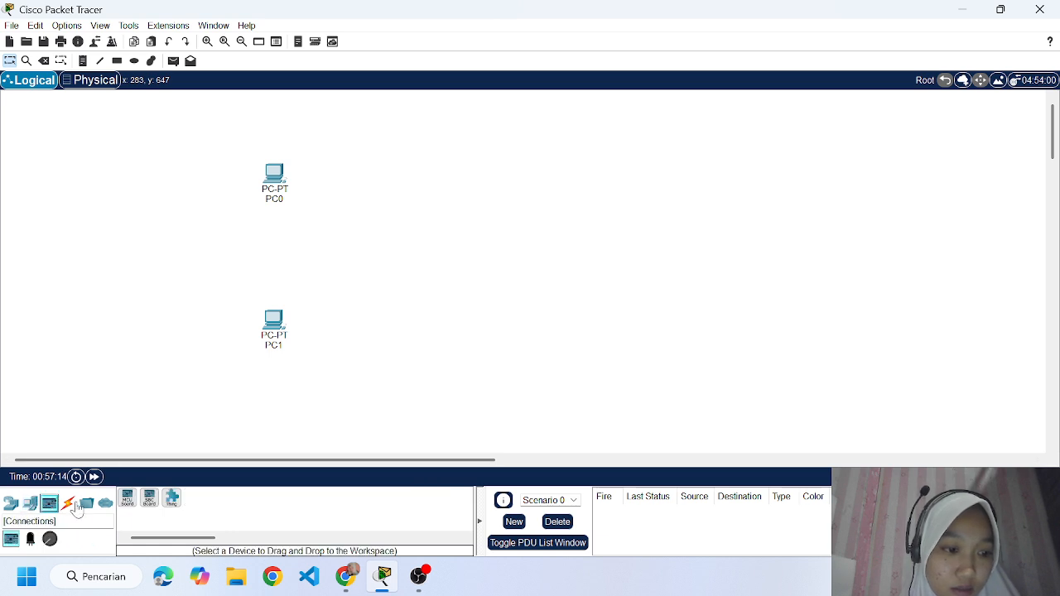
Place a preconfigured 1841 WIC-2T router beside the two PCs, midway between them in height.
left_click(105, 502)
left_click(88, 504)
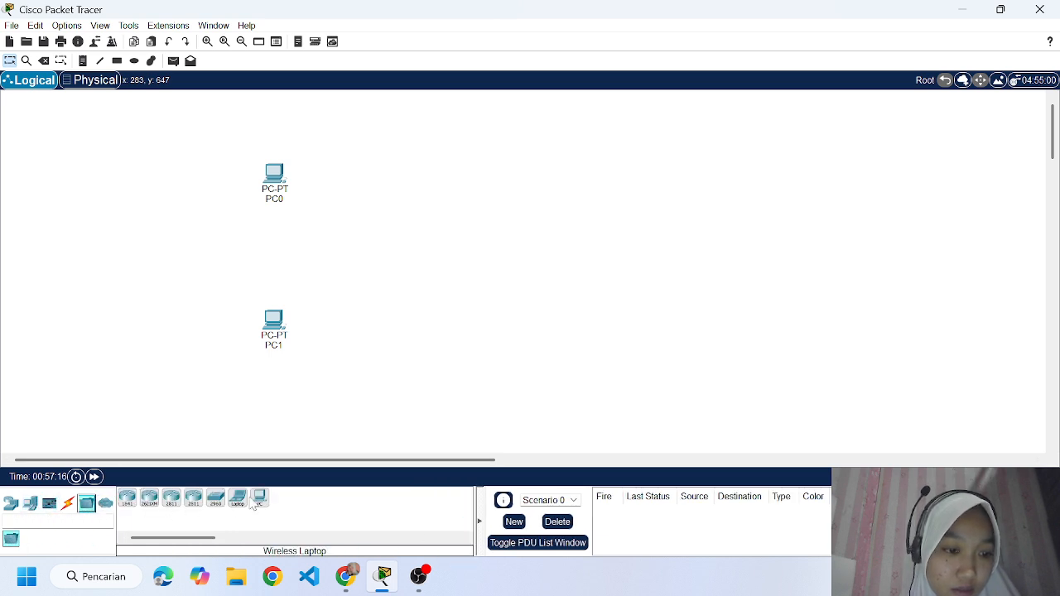
left_click(128, 504)
left_click(365, 247)
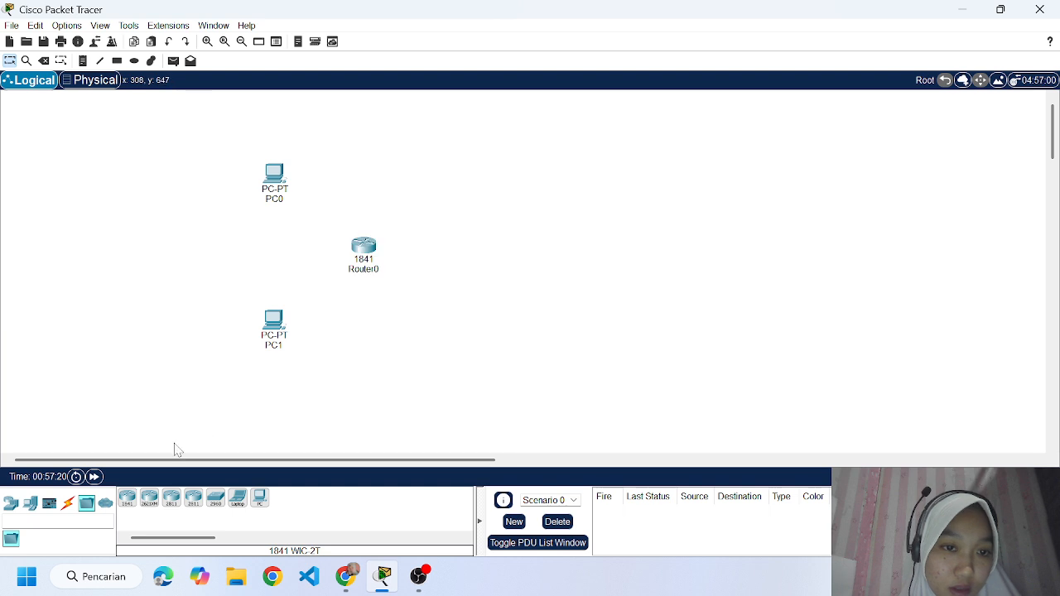
Place two 2960 switches with IOS 12, one above the router near PC0 and one below it near PC1.
left_click(33, 506)
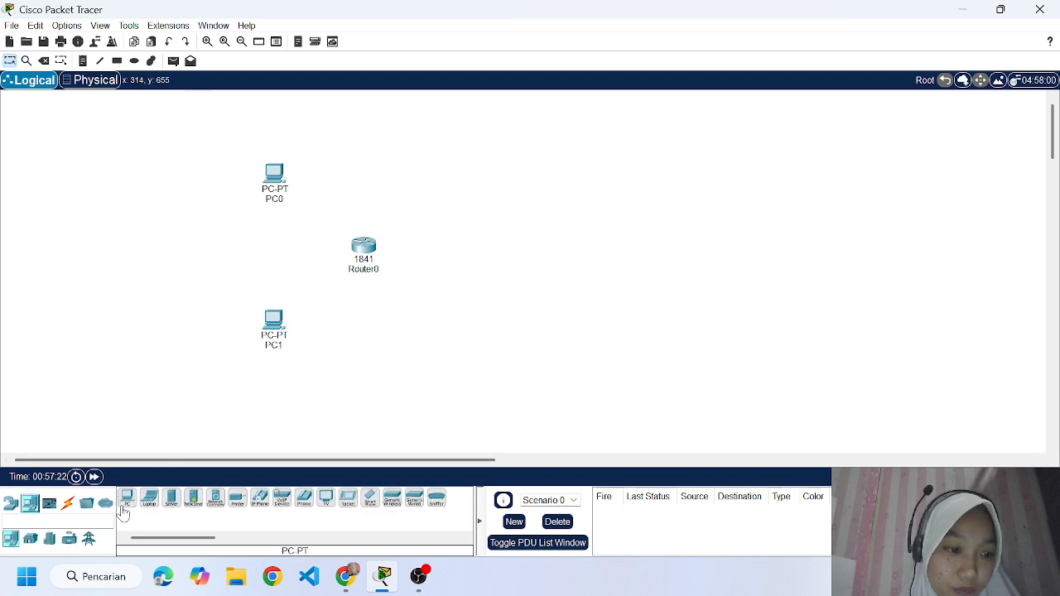
left_click(107, 506)
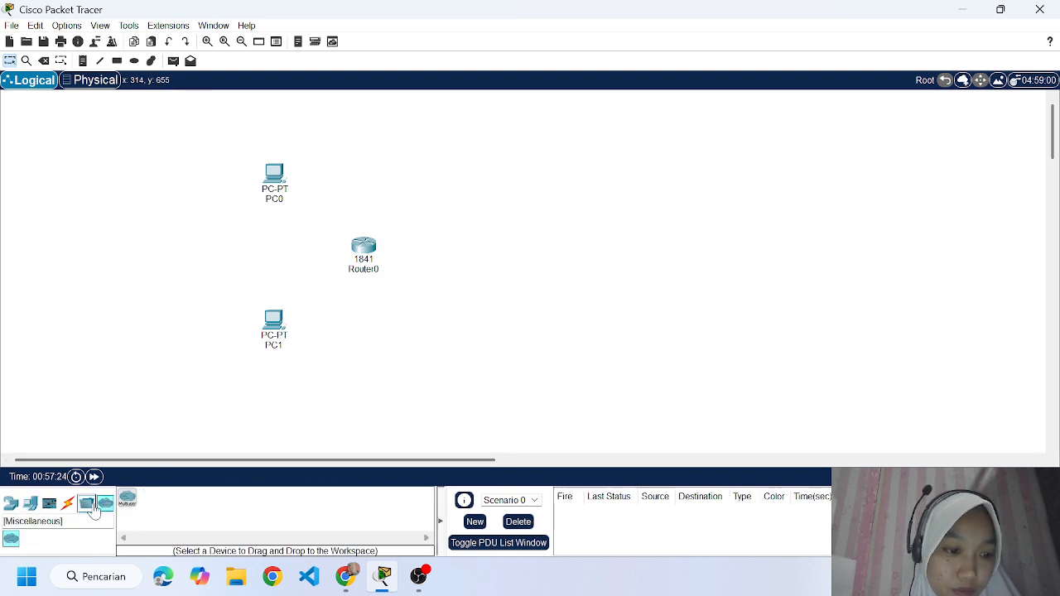
left_click(84, 506)
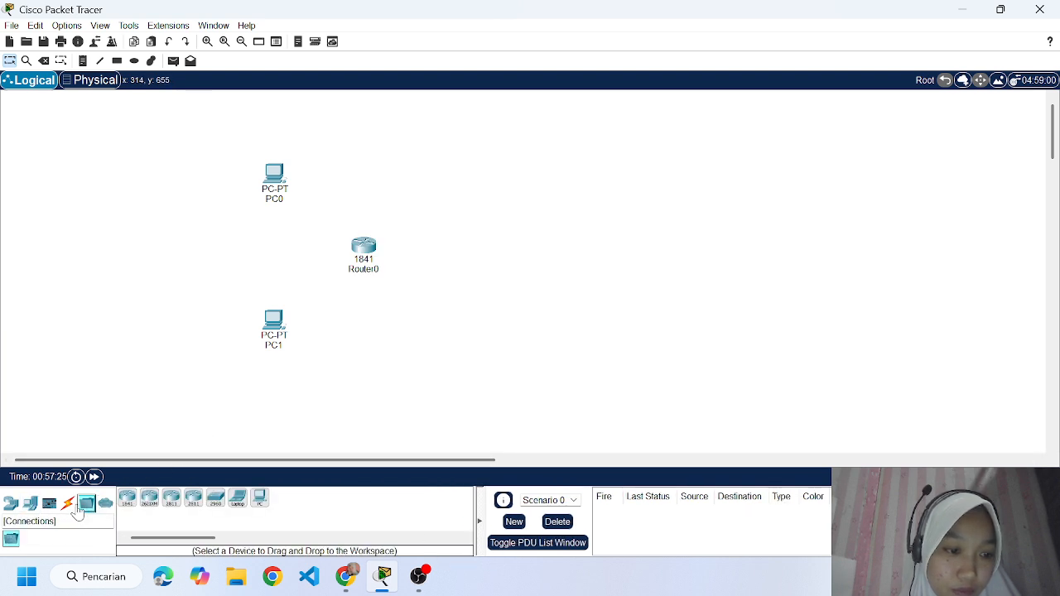
left_click(215, 498)
left_click(375, 199)
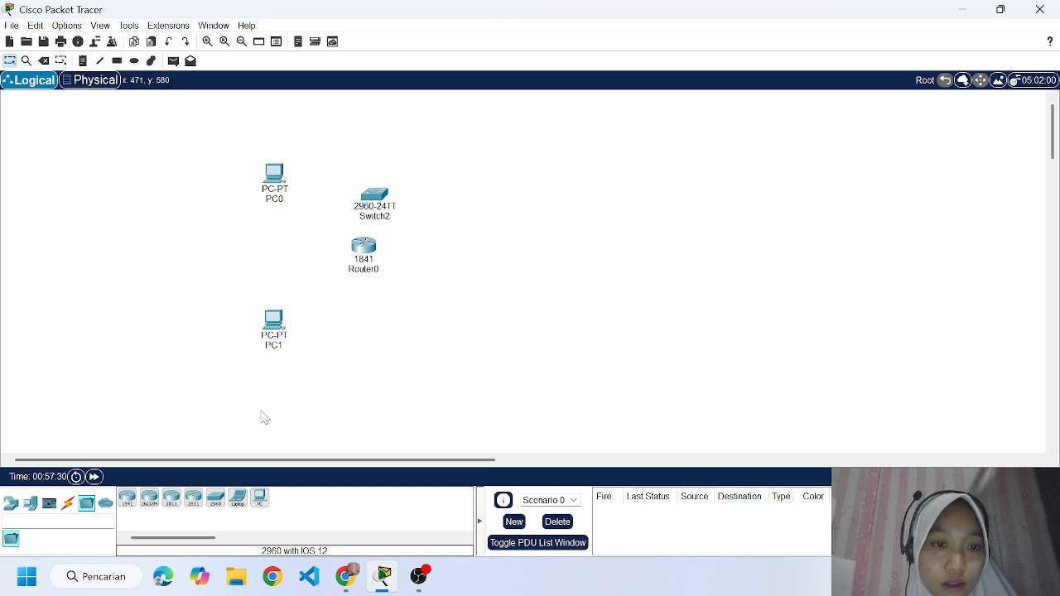
left_click(215, 502)
left_click(366, 319)
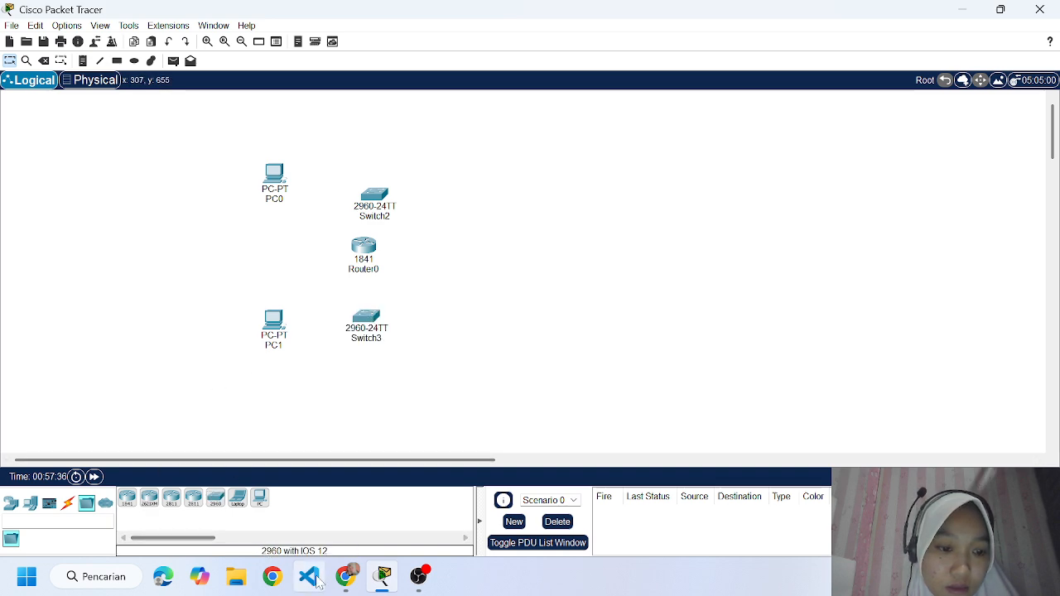
Check the assignment diagram in Chrome, and place three Server-PT devices in Cisco Packet Tracer around the lower switch: beside, below and farther right.
left_click(350, 579)
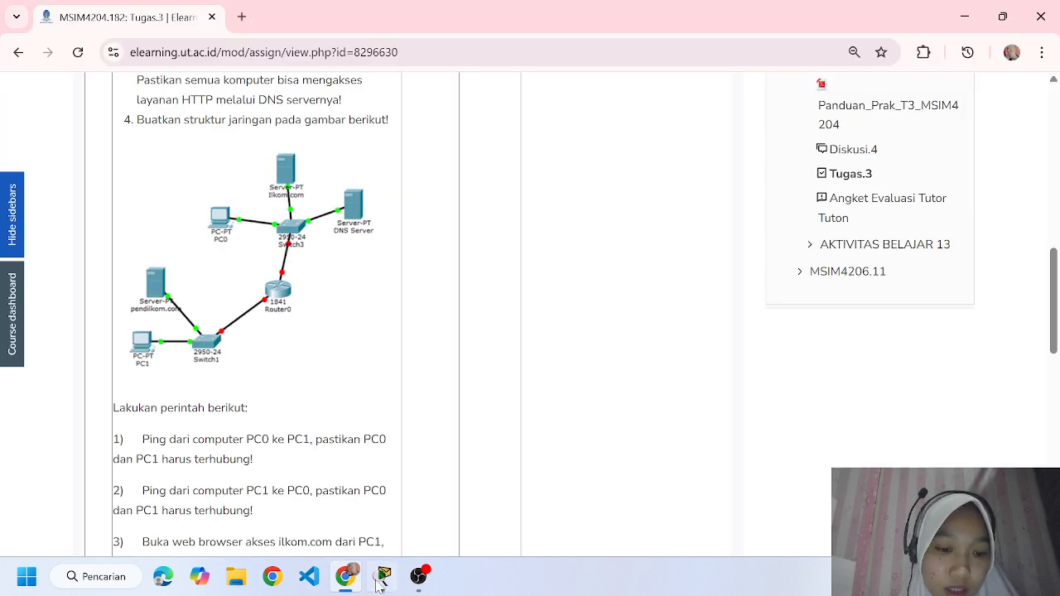
left_click(382, 578)
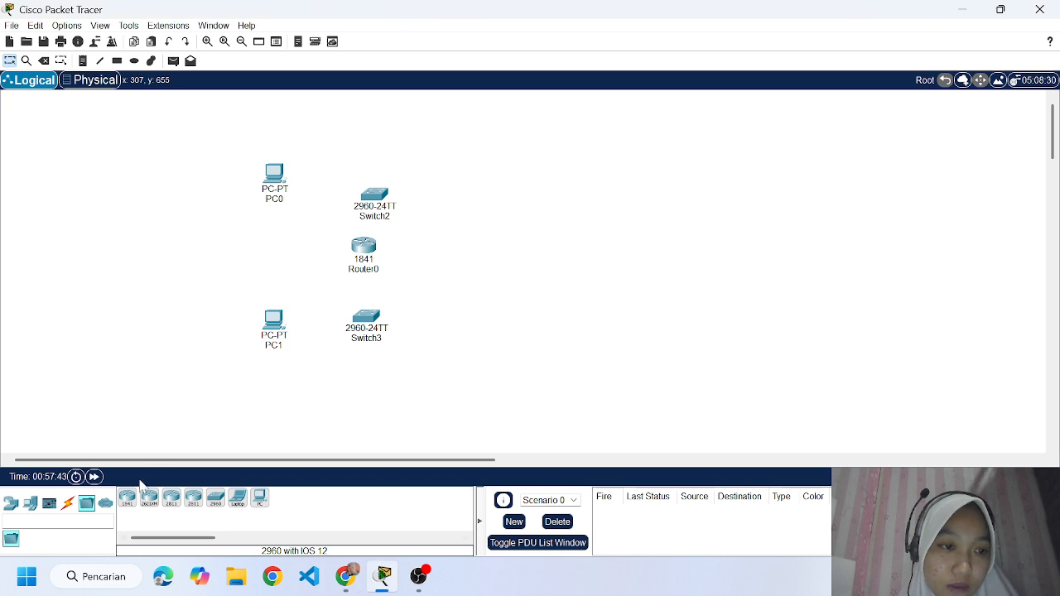
left_click(49, 504)
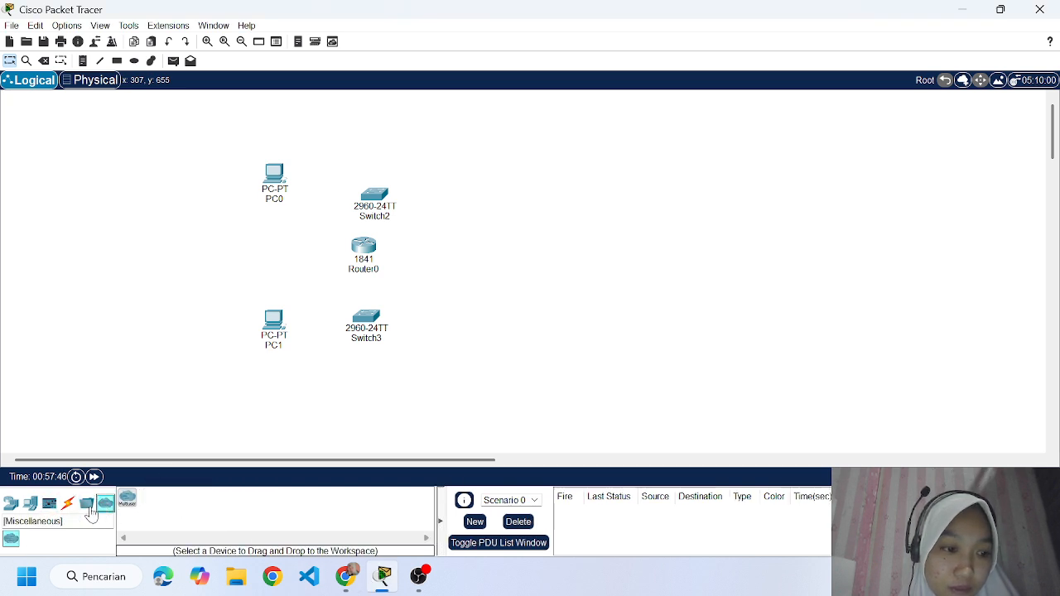
left_click(31, 504)
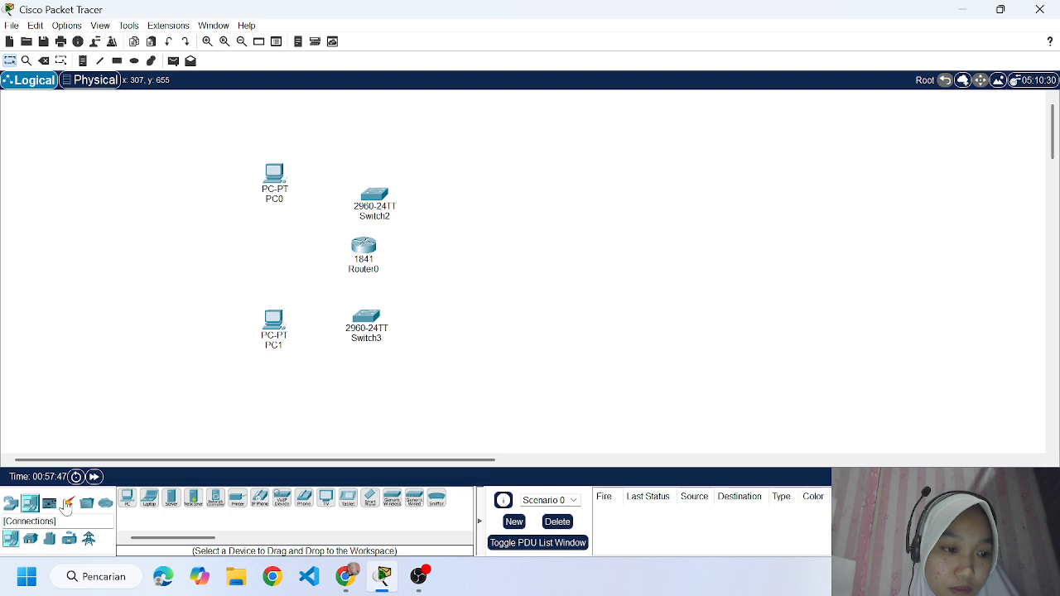
left_click(171, 497)
left_click(428, 287)
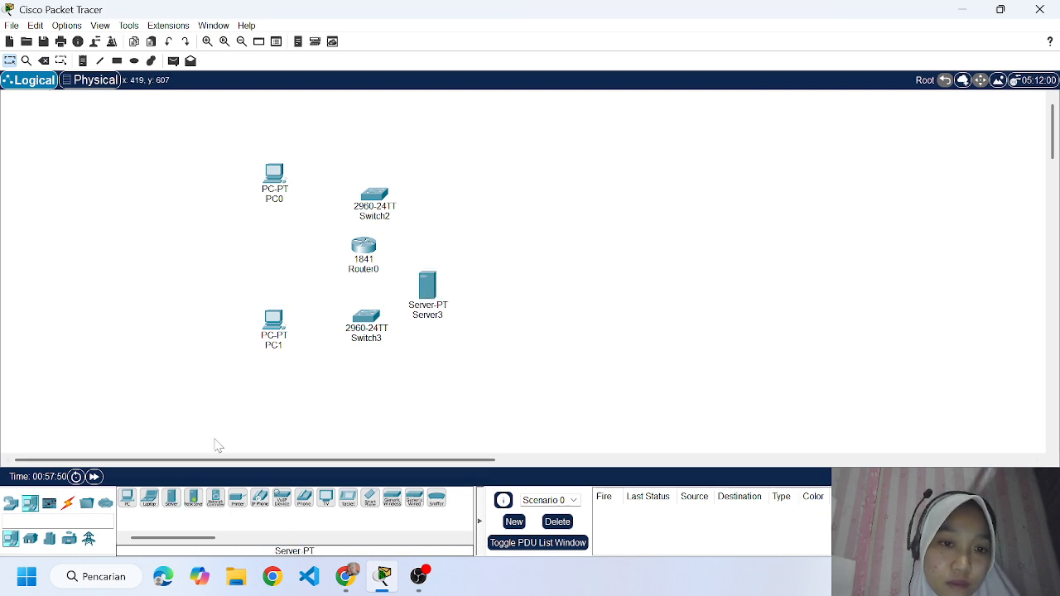
left_click(172, 497)
left_click(416, 381)
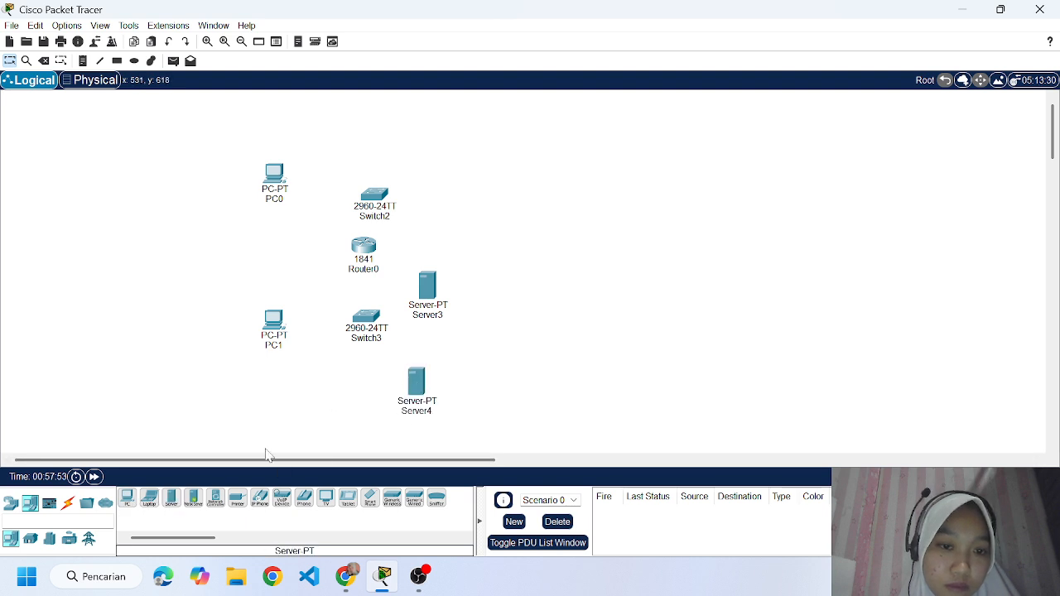
left_click(171, 497)
left_click(524, 329)
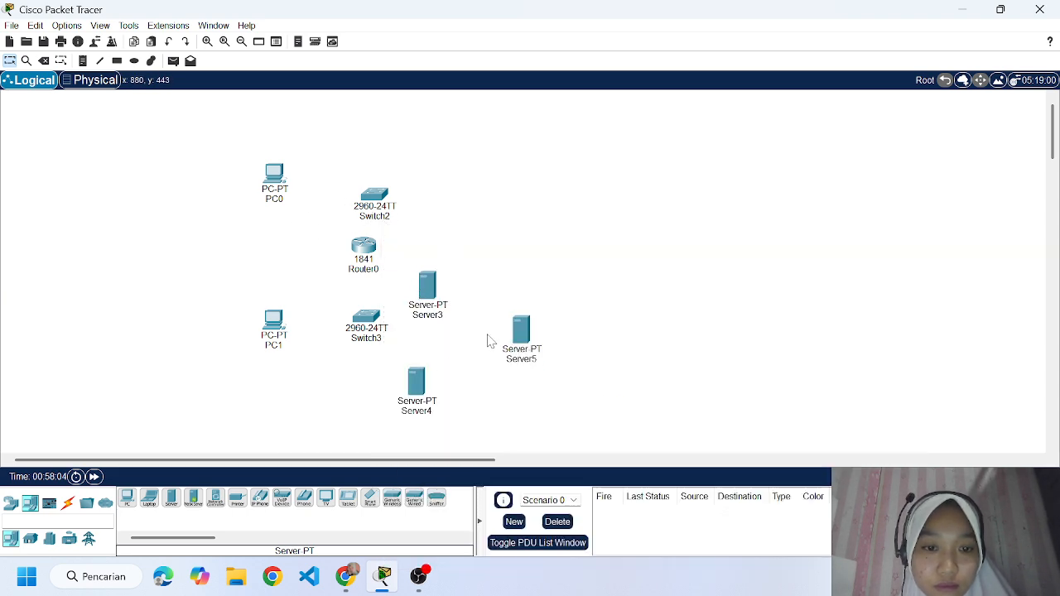
Move one server above the upper switch, one above PC1 and one to the upper right, shifting the upper switch, router and PC1 down.
left_click_drag(434, 299, 381, 148)
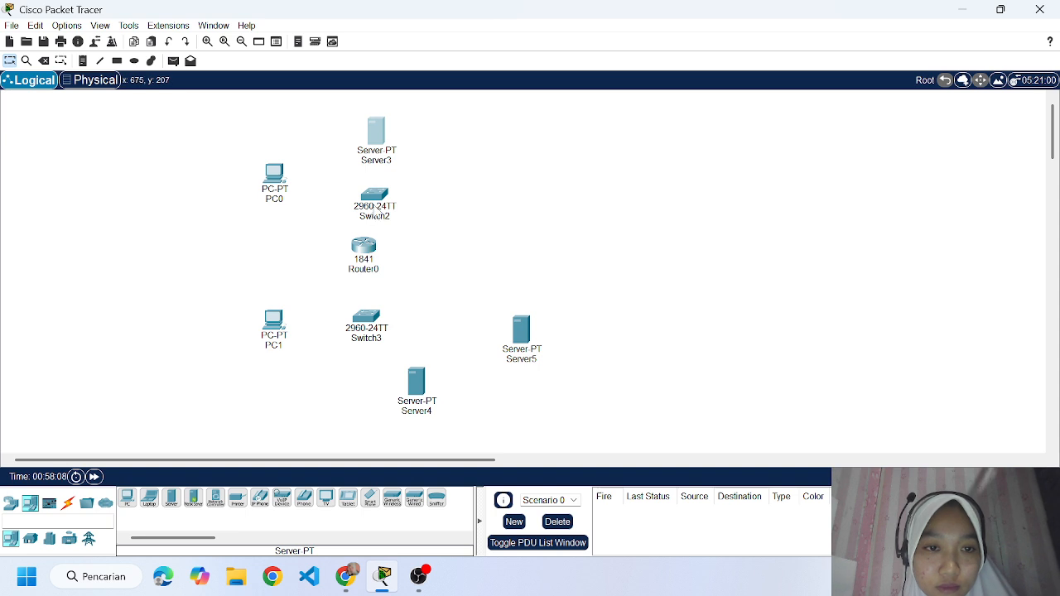
left_click_drag(372, 208, 371, 273)
left_click_drag(282, 328, 286, 400)
left_click_drag(410, 396, 242, 328)
left_click_drag(514, 332, 484, 175)
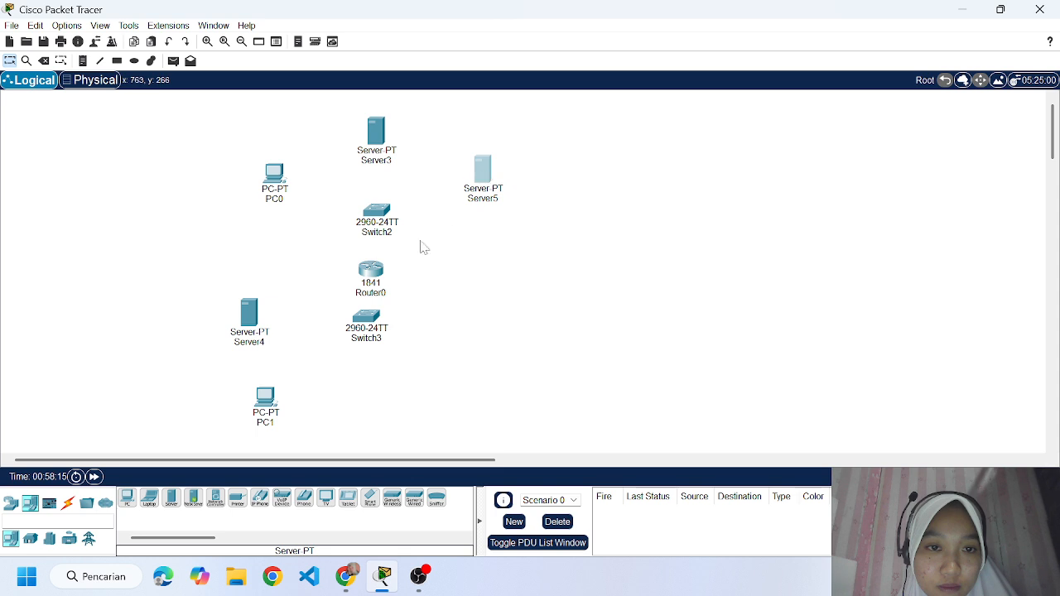
Space out the lower devices by moving the router and lower switch further down, with the switch closer to PC1.
left_click_drag(367, 317, 373, 347)
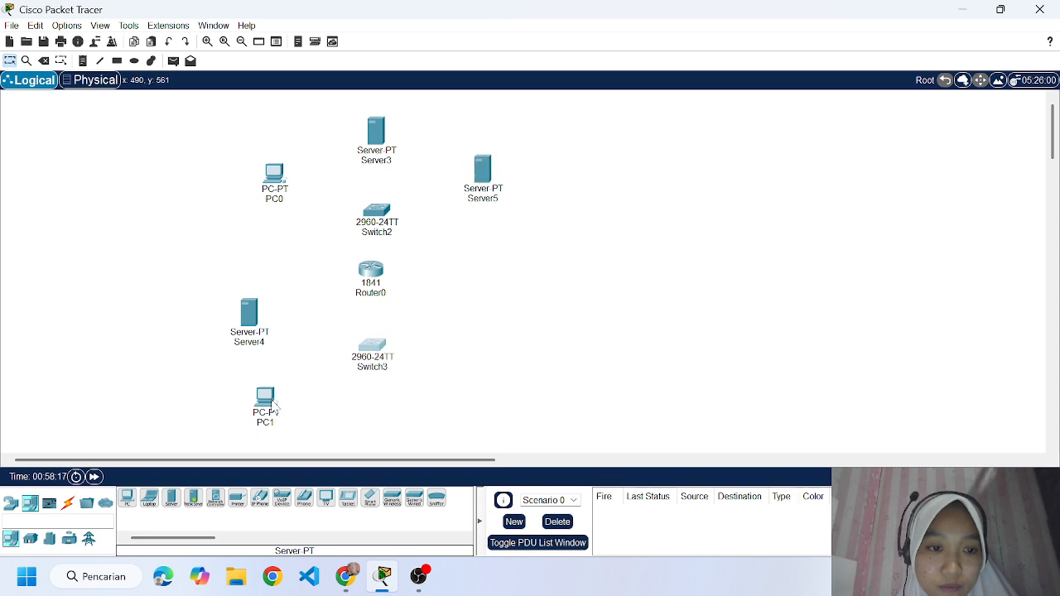
left_click_drag(274, 406, 274, 412)
left_click_drag(370, 271, 370, 287)
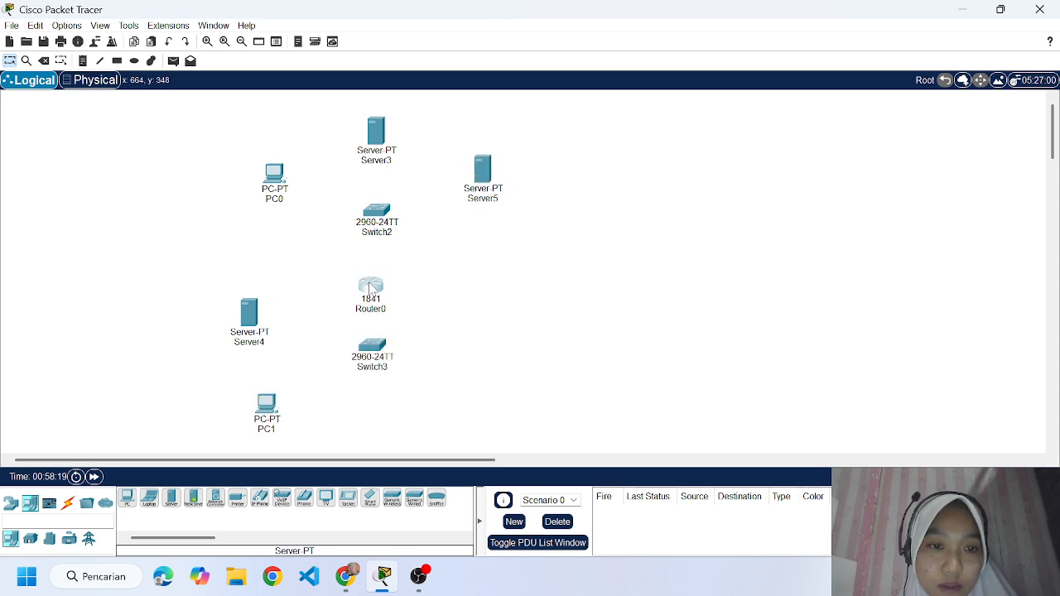
left_click_drag(377, 348, 375, 358)
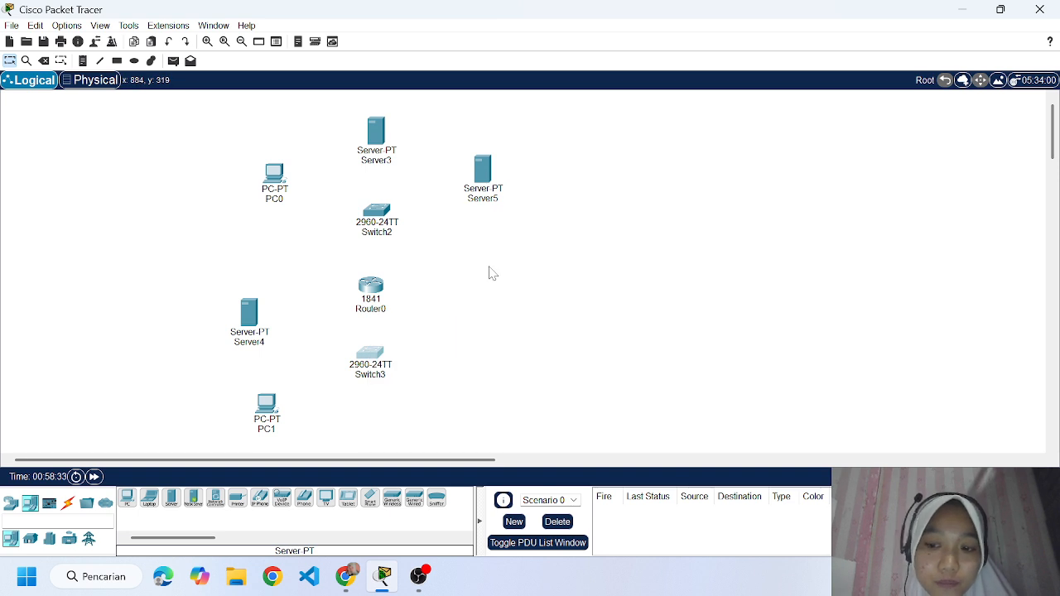
mouse_move(261, 410)
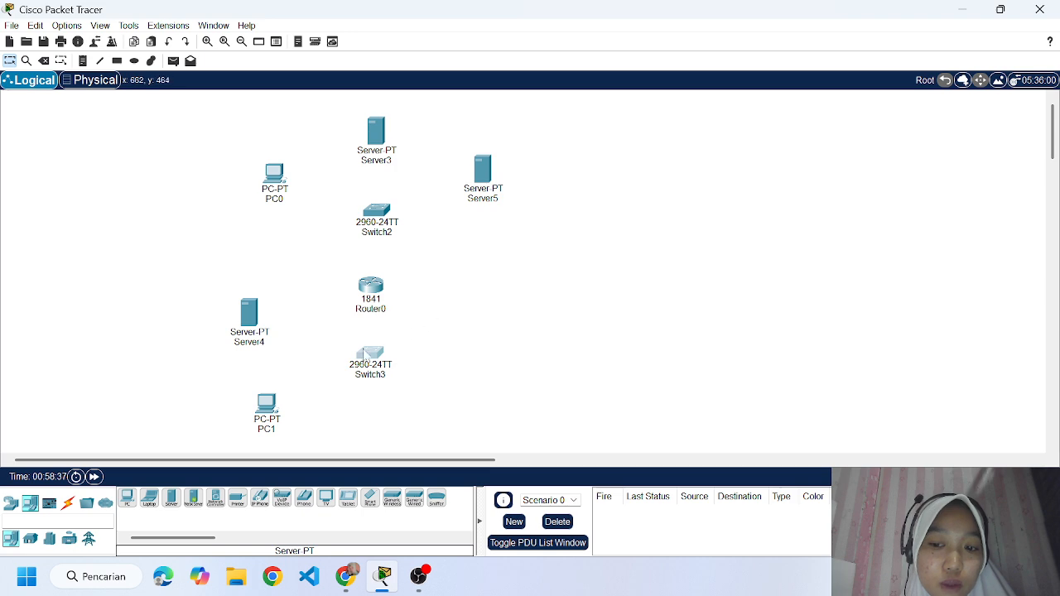
left_click_drag(375, 361, 348, 361)
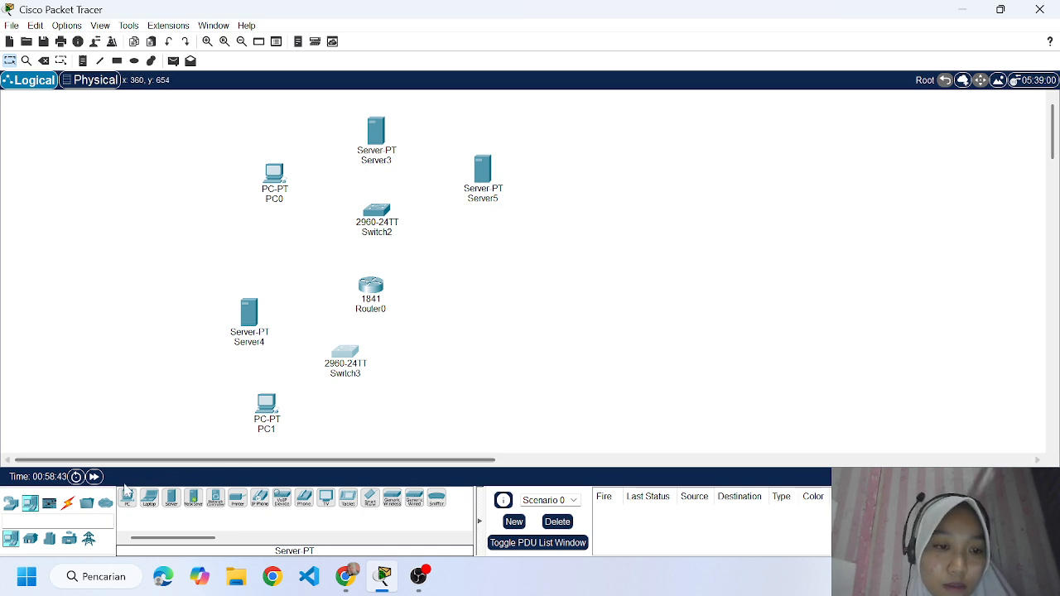
Connect PC1's FastEthernet0 to the lower switch's FastEthernet0/1 with a copper straight-through cable.
left_click(68, 503)
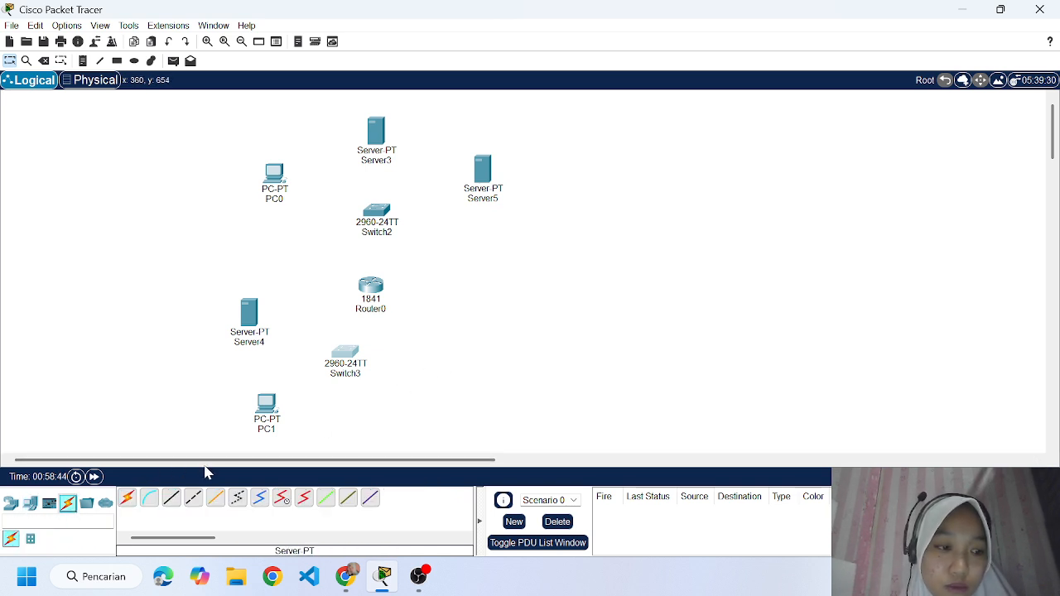
left_click(171, 497)
left_click(271, 413)
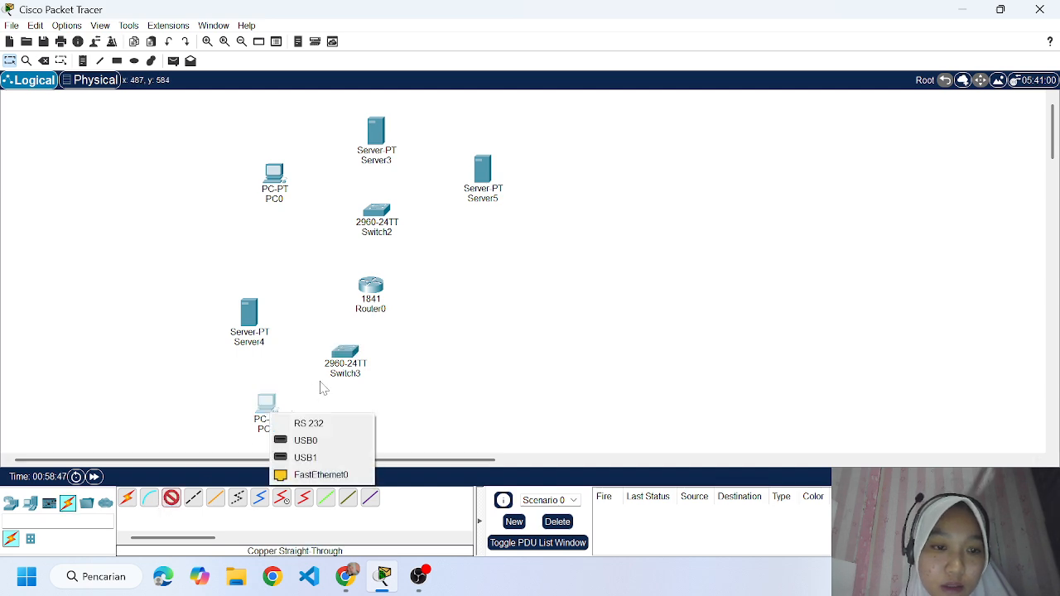
left_click(282, 474)
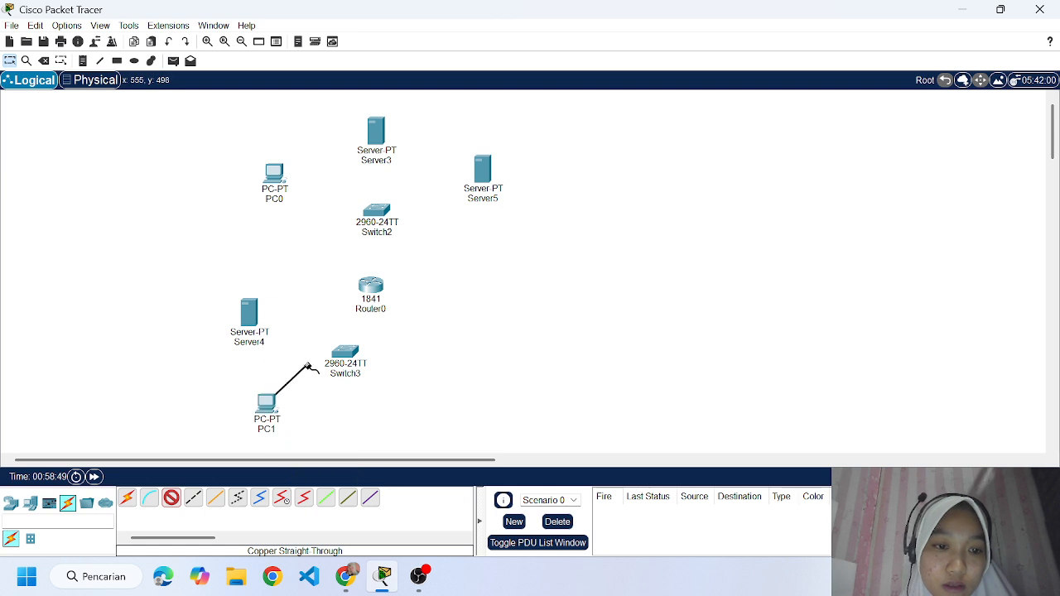
left_click(339, 356)
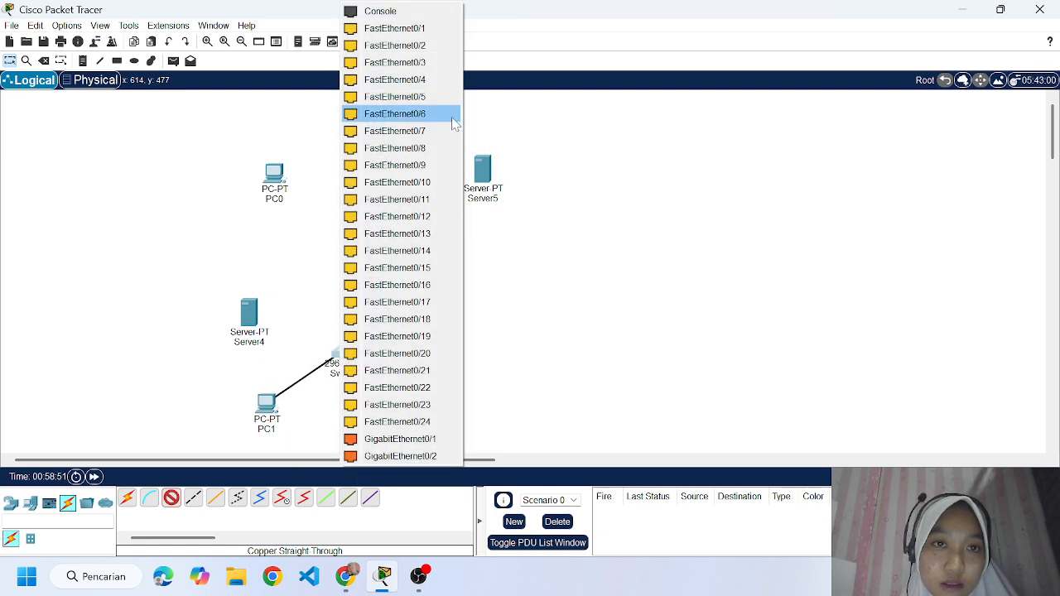
left_click(403, 29)
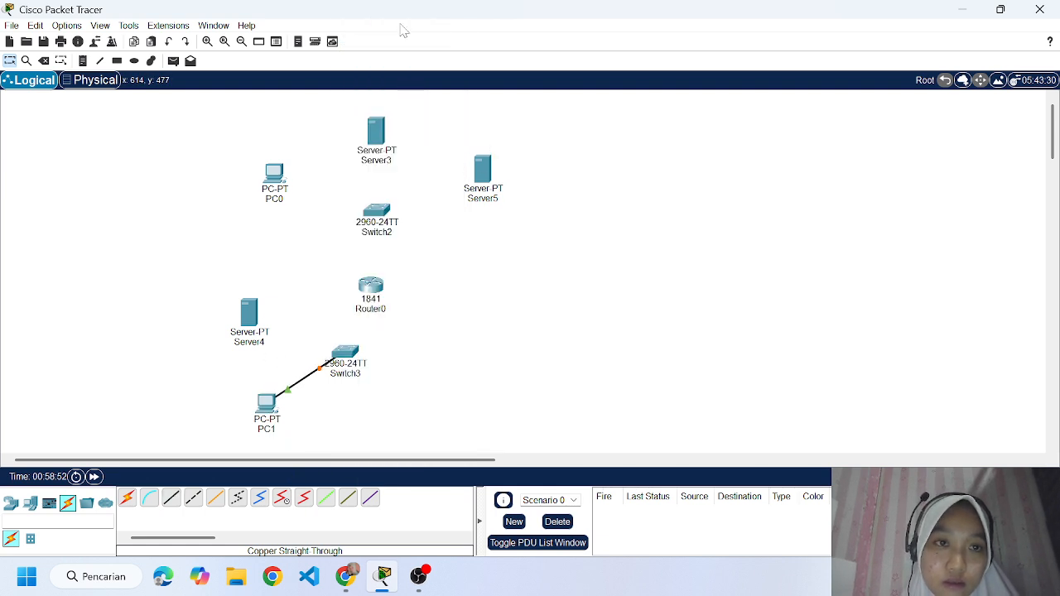
Connect the server above PC1 to the lower switch's FastEthernet0/3 with a copper straight-through cable.
left_click(248, 313)
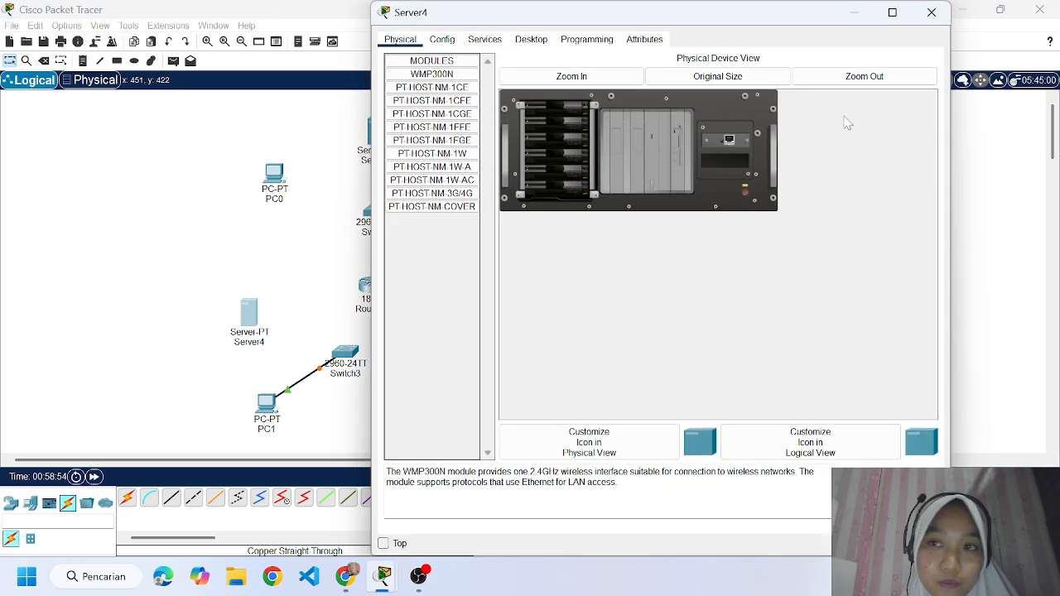
left_click(931, 12)
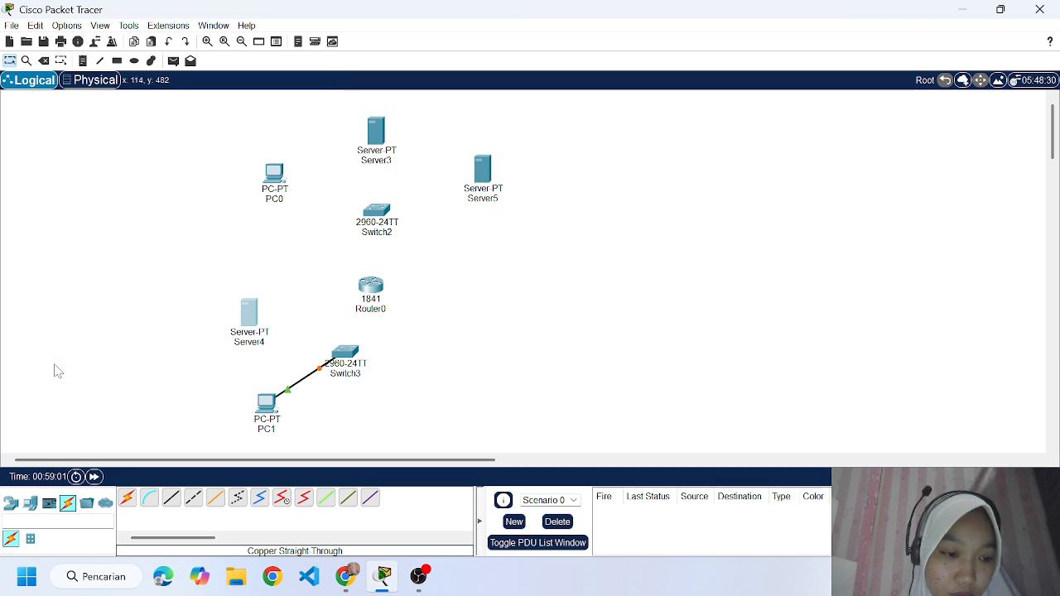
left_click(172, 498)
left_click(251, 322)
left_click(294, 331)
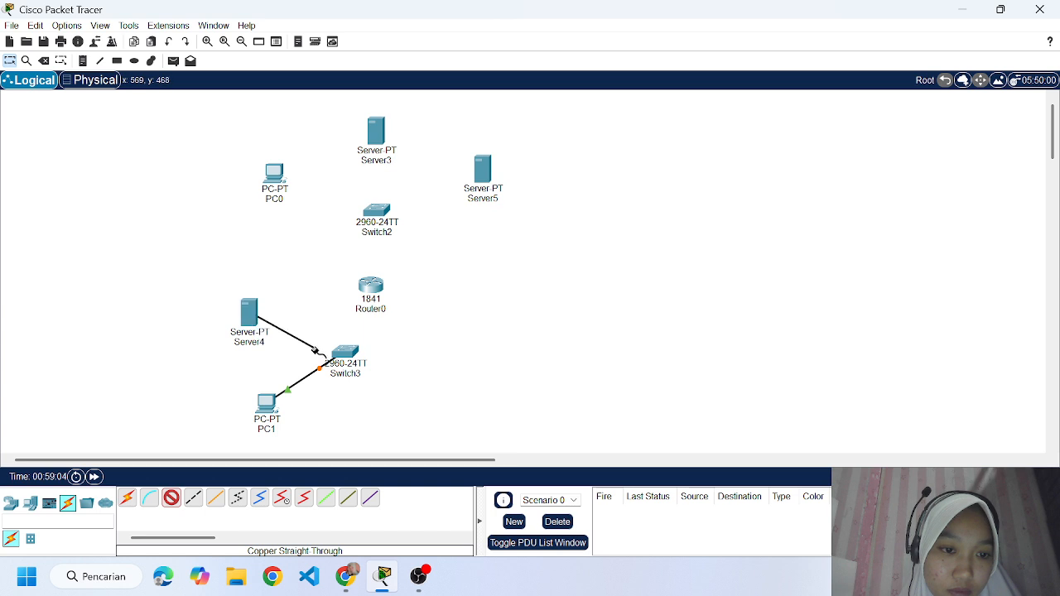
left_click(346, 352)
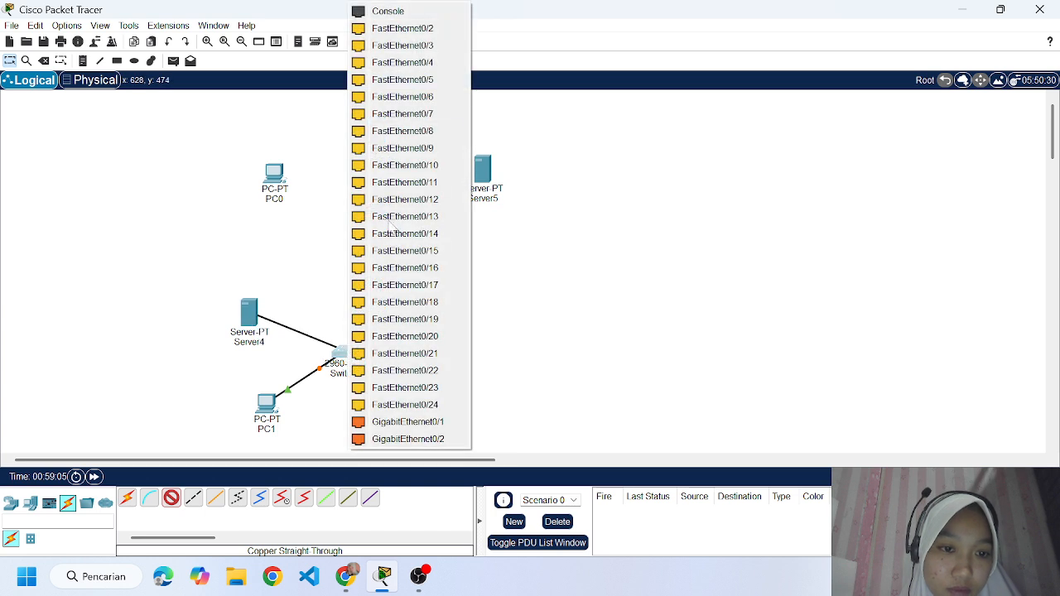
left_click(433, 42)
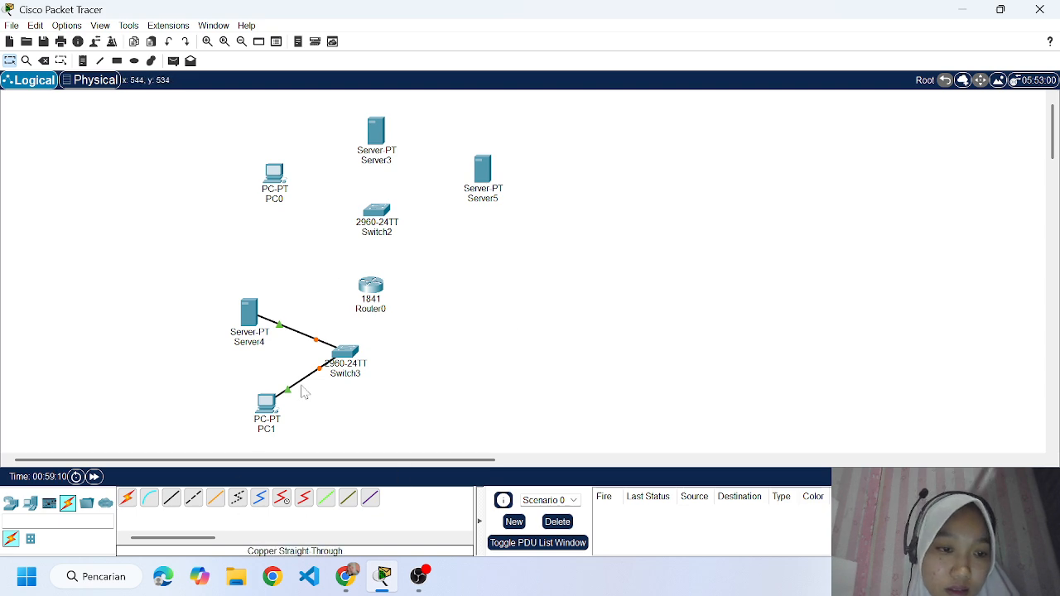
Extend the lower PC's label to "PC1 192.168.40.1".
left_click(275, 434)
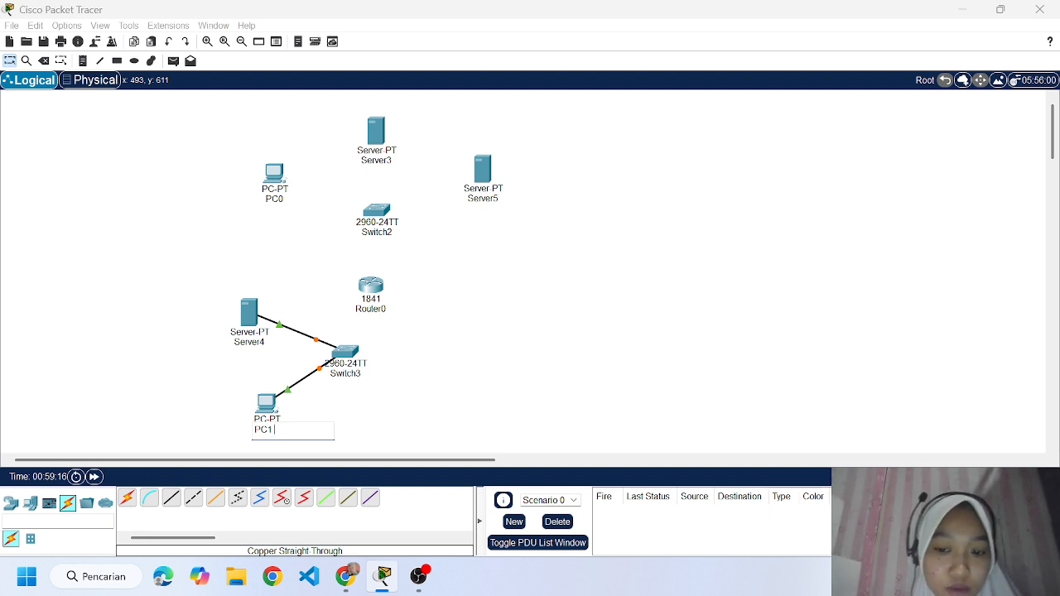
type("192")
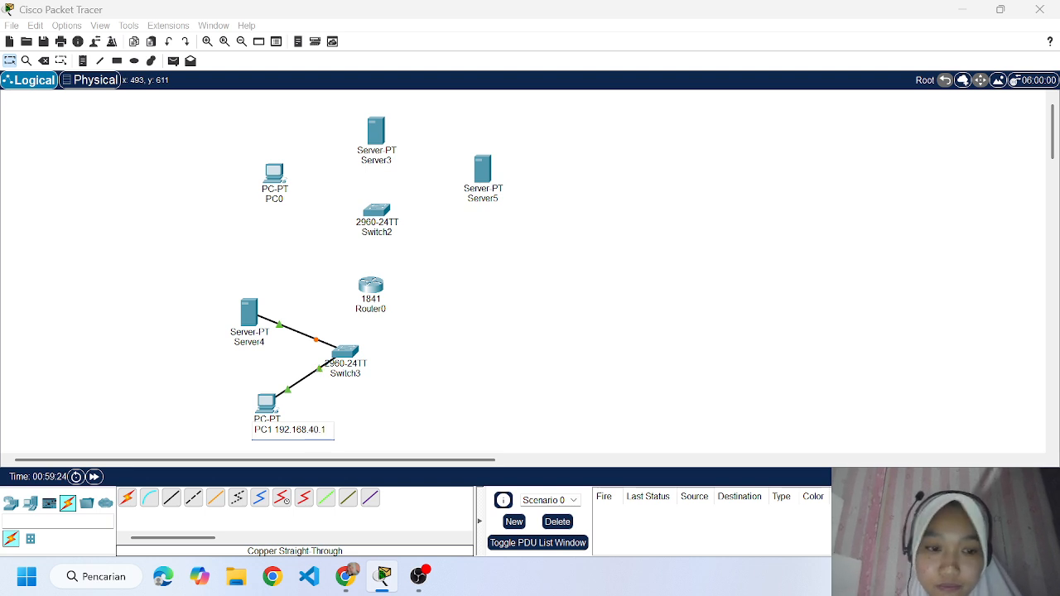
type(".168.40.1")
key("Return")
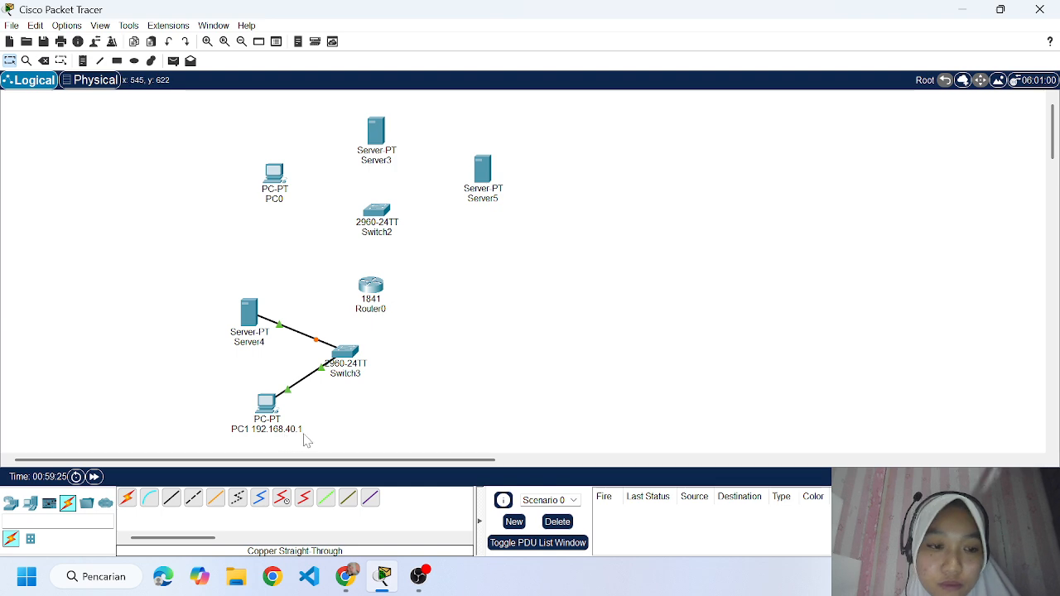
Rename the server above PC1 as "pendilkom.com 192.168.40.2".
left_click(251, 341)
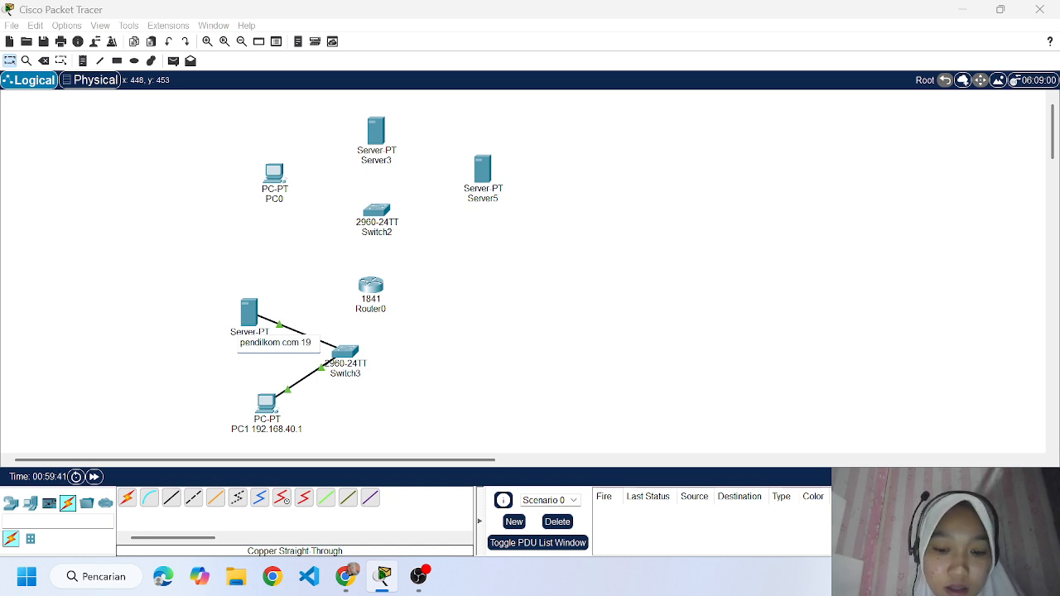
type("2.168.")
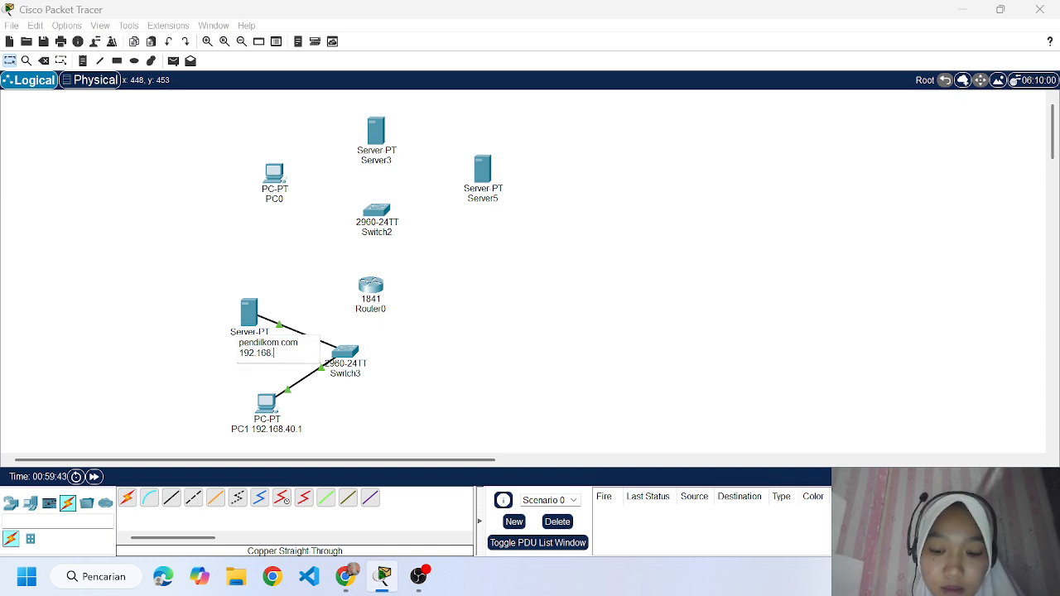
type("40.")
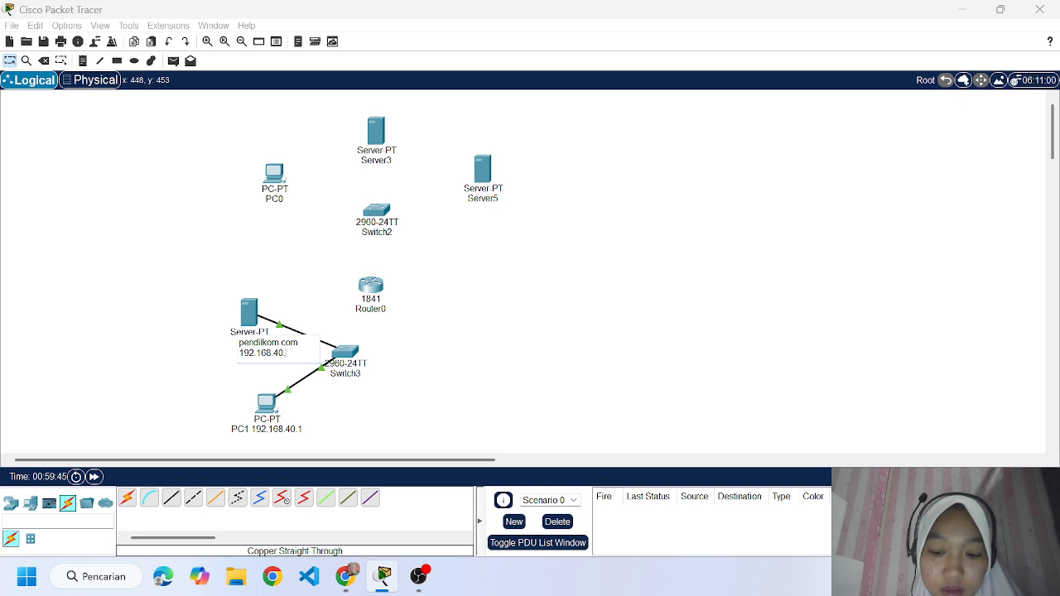
type("2")
key("Return")
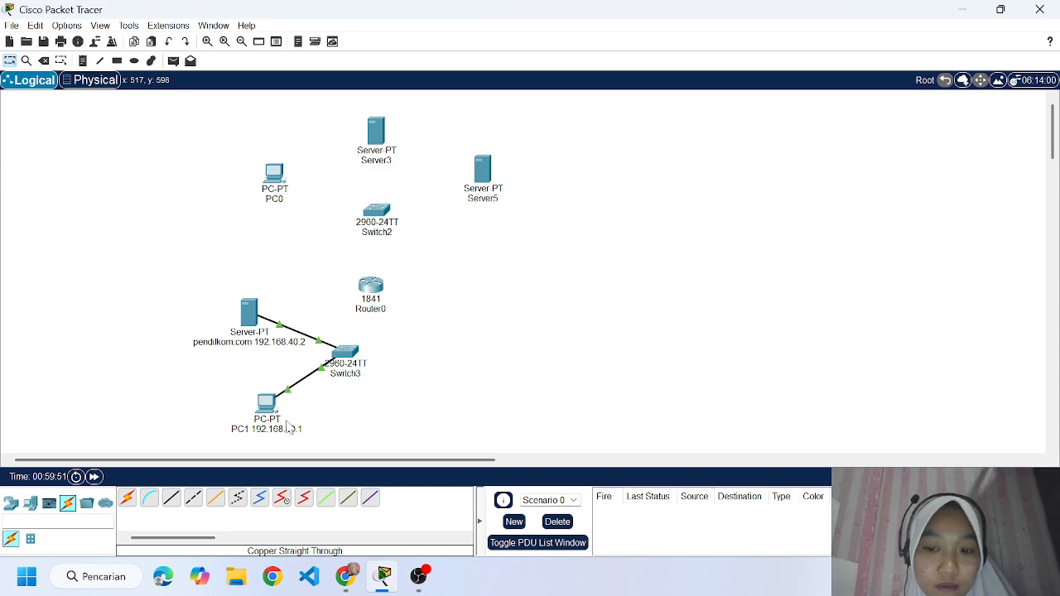
Configure PC1 with the static IPv4 address 192.168.40.1 and subnet mask 255.255.255.0.
left_click(266, 403)
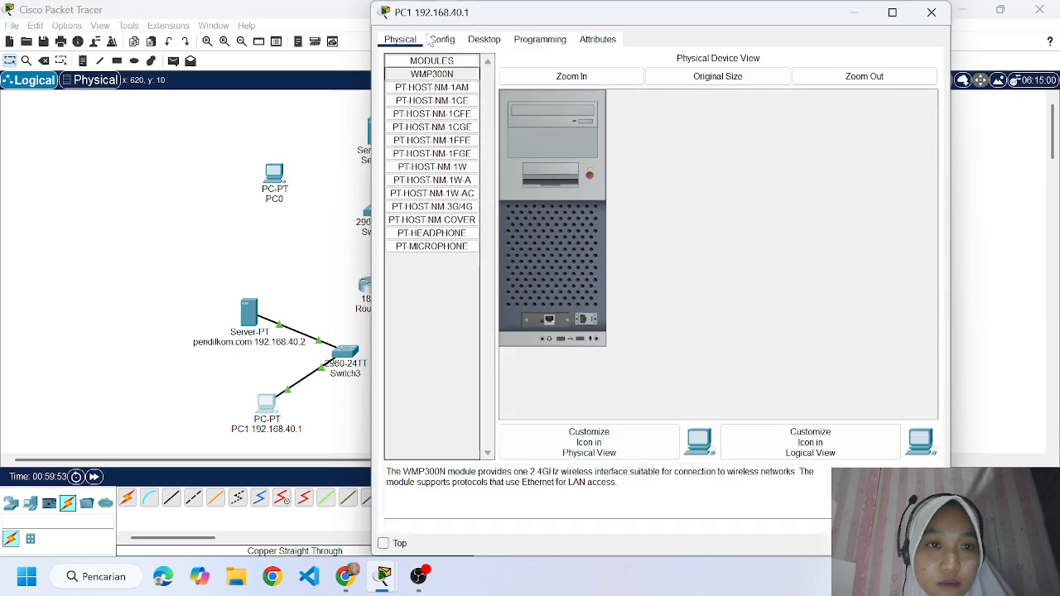
left_click(484, 40)
left_click(433, 87)
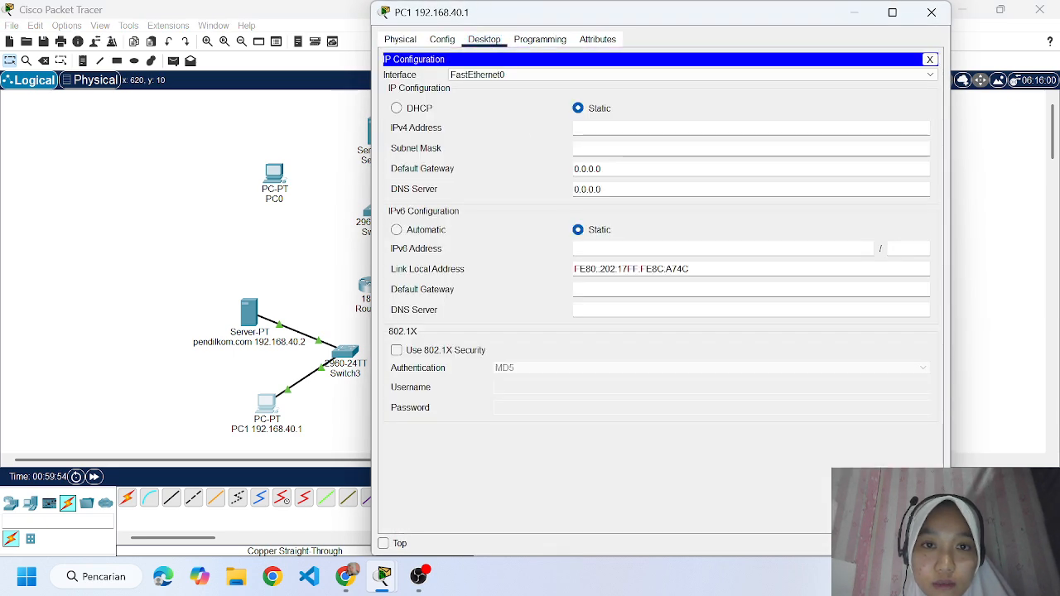
left_click(630, 128)
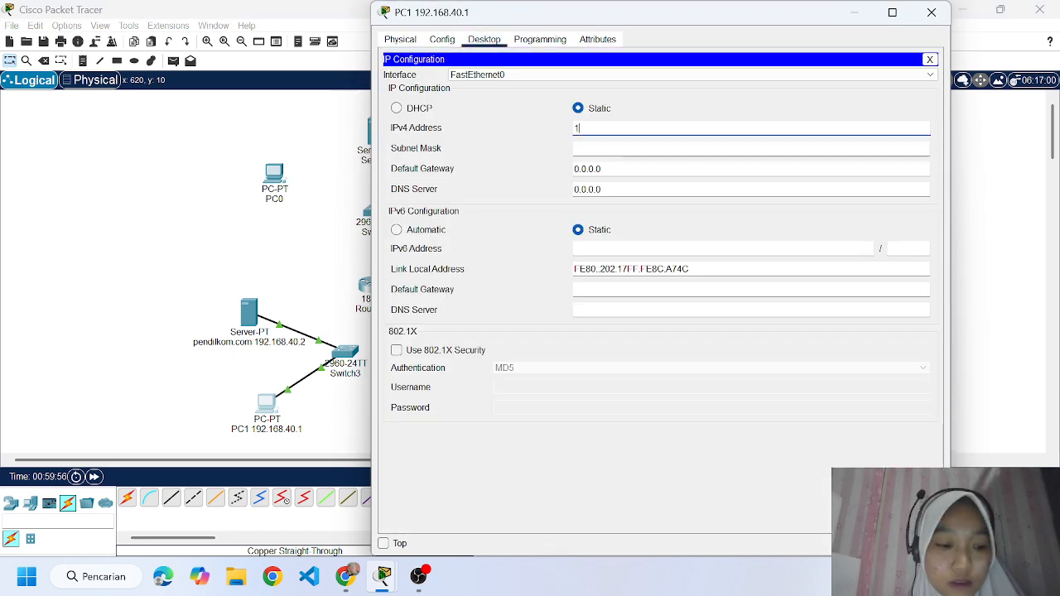
type("192.168")
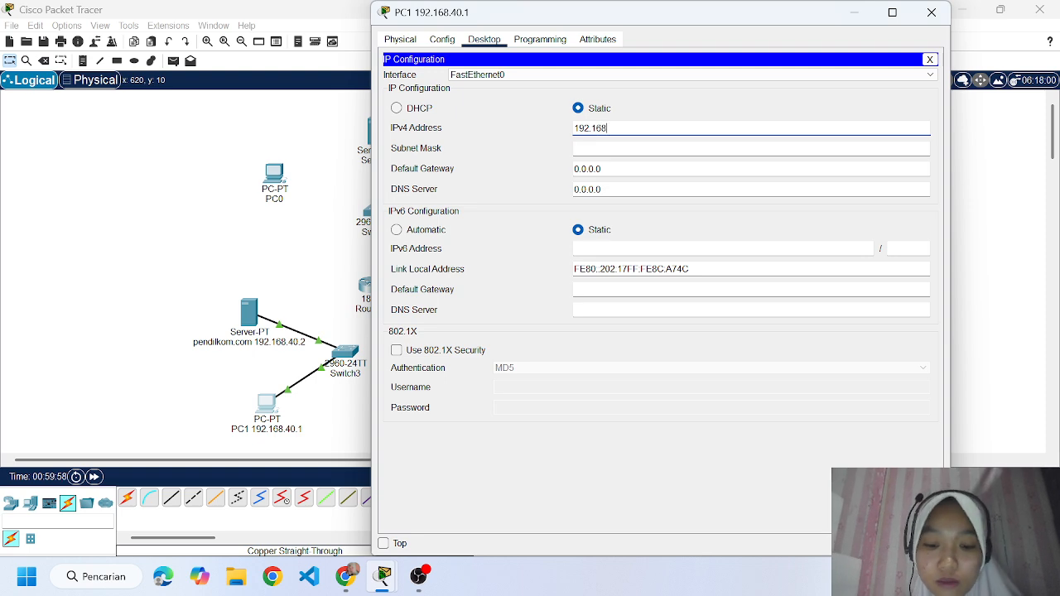
type(".40.1")
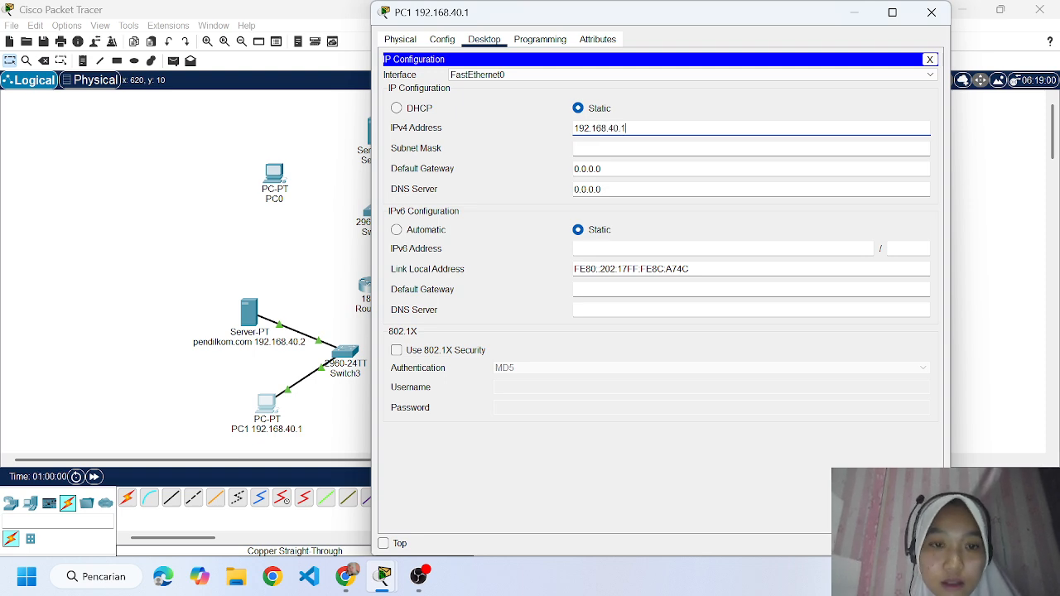
key("Tab")
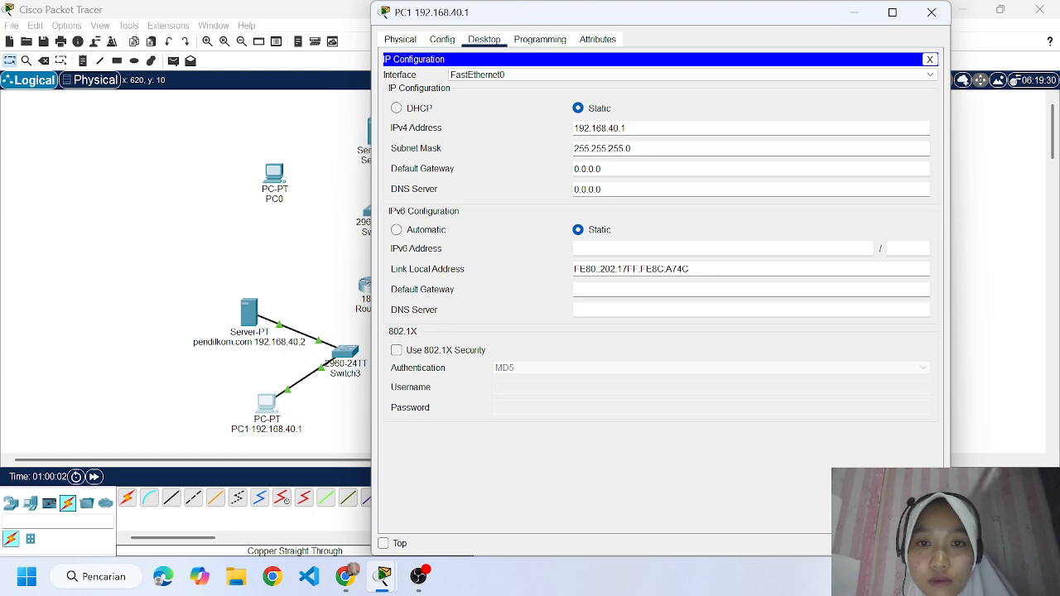
left_click(934, 14)
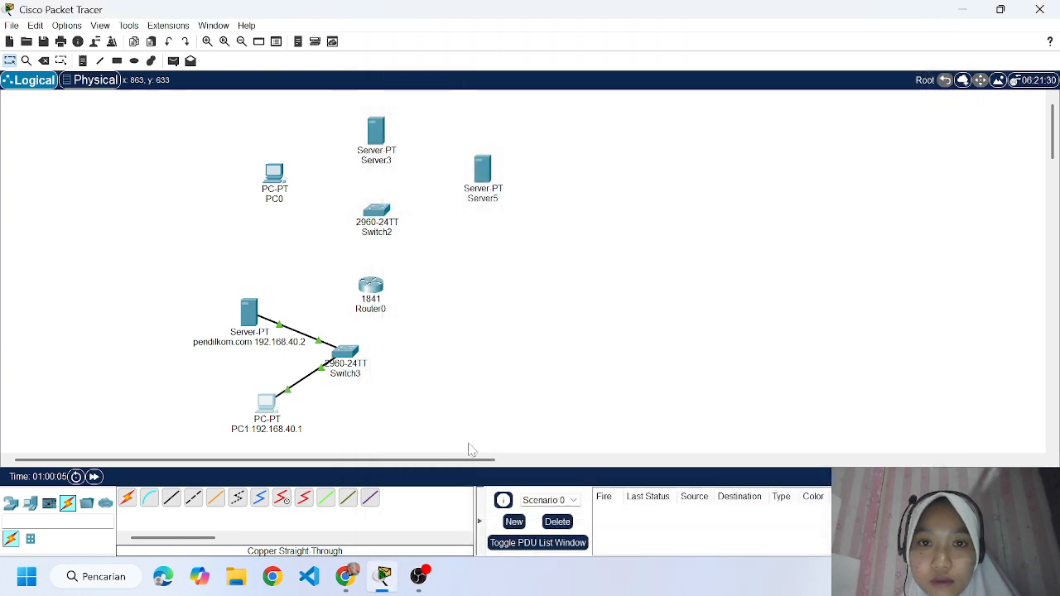
Configure the pendilkom.com server with the static IPv4 address 192.168.40.2 and subnet mask 255.255.255.0.
left_click(250, 312)
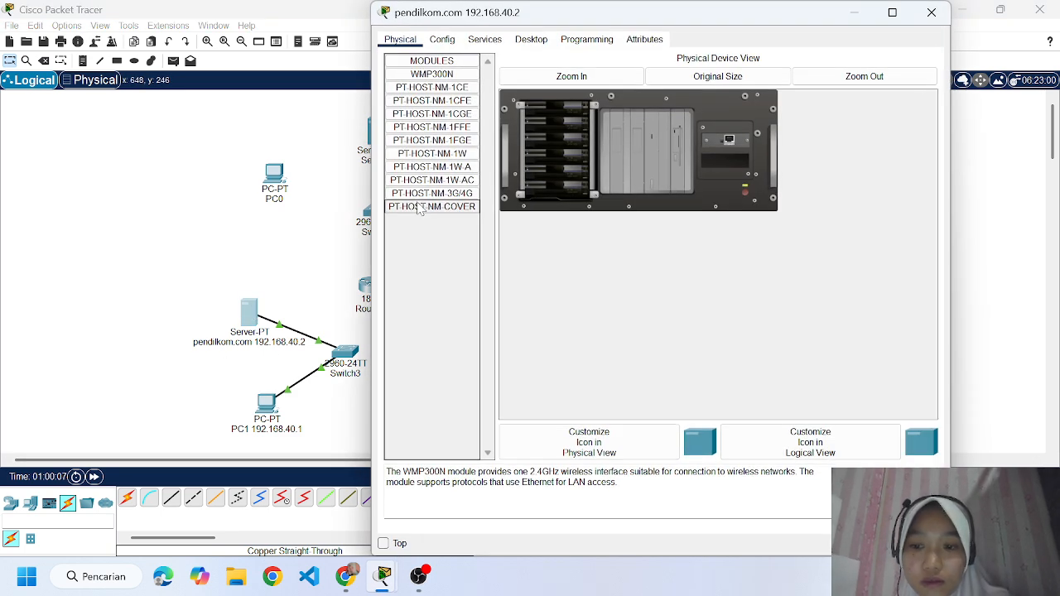
left_click(442, 40)
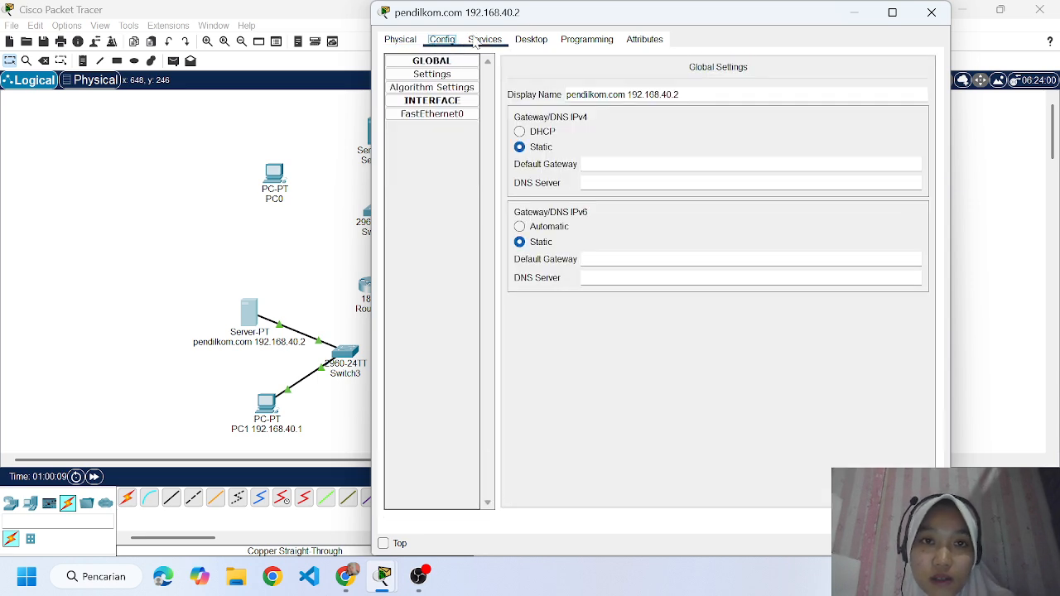
left_click(482, 41)
left_click(530, 41)
left_click(435, 89)
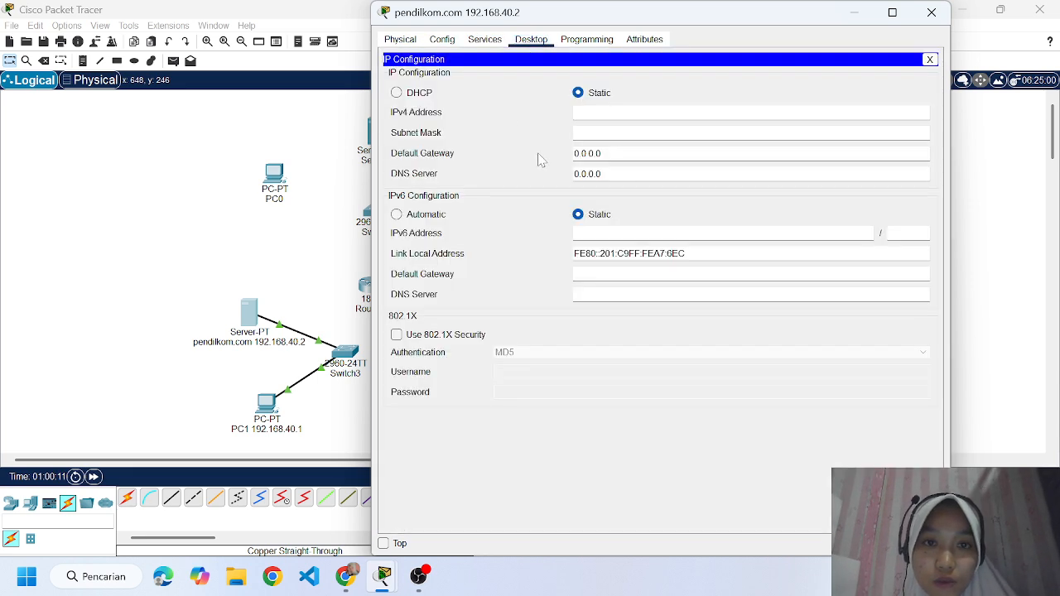
type("192.168.40.2")
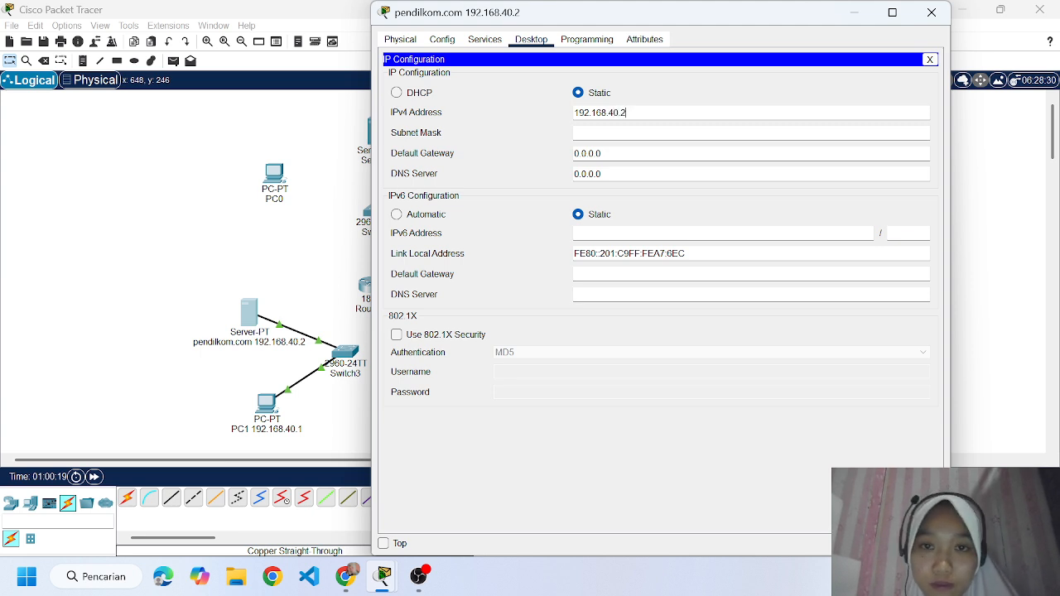
left_click(608, 134)
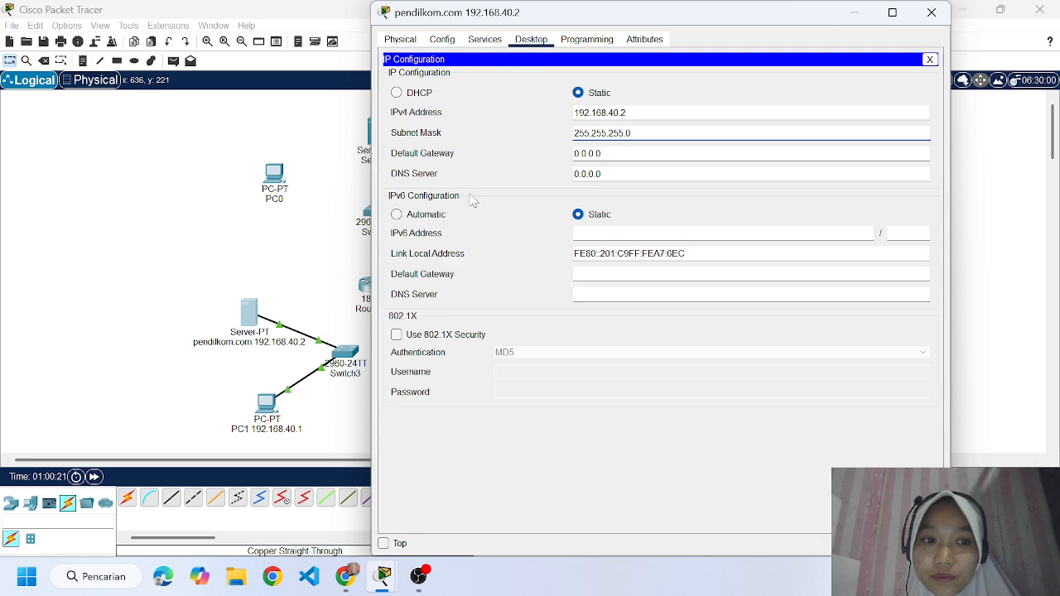
left_click(931, 13)
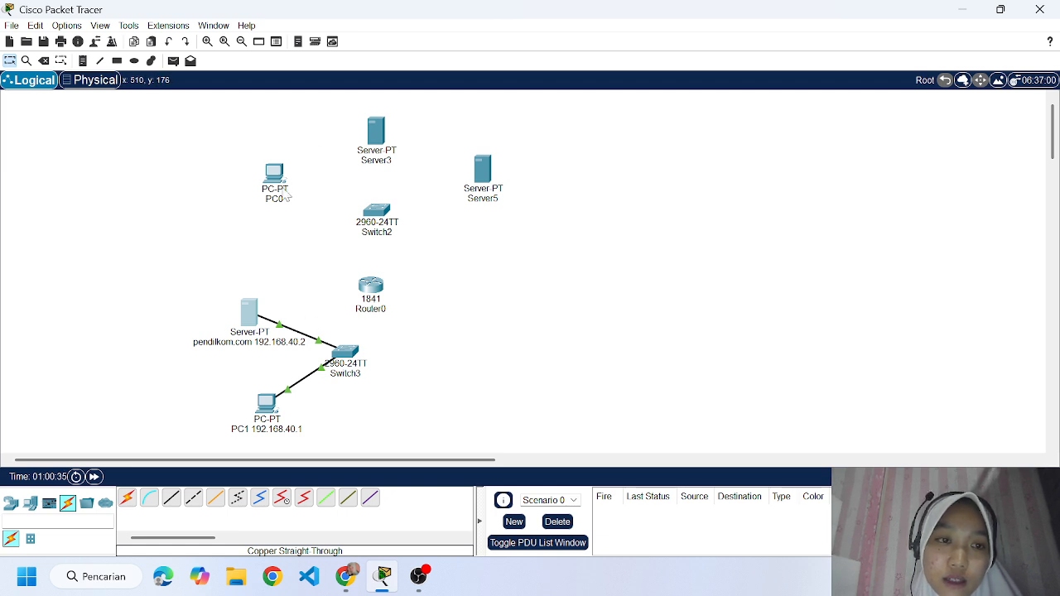
Extend the upper PC's label to "PC0 192.168.50.1".
mouse_move(287, 195)
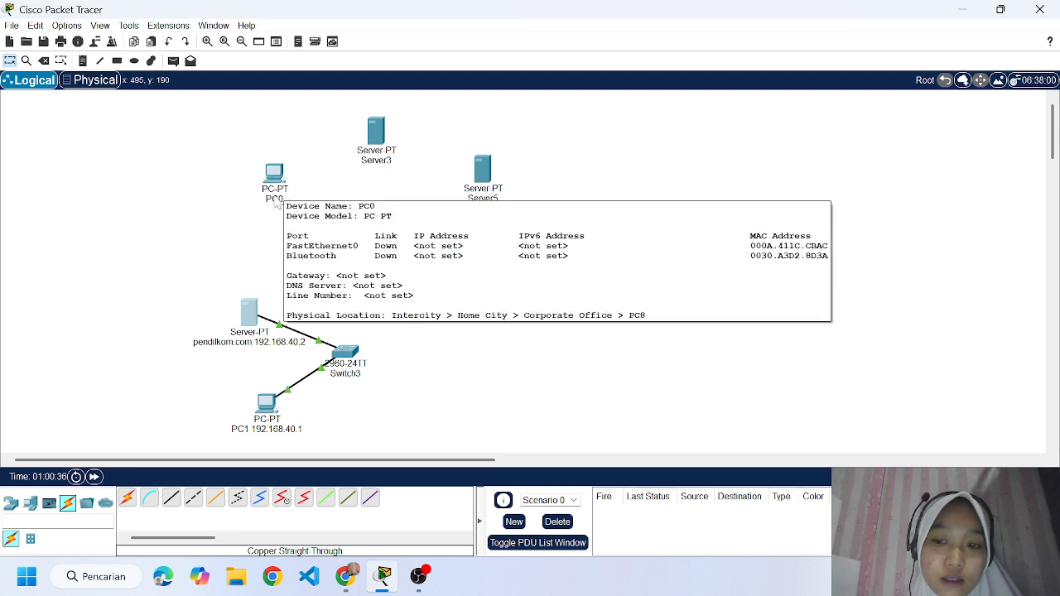
left_click(273, 200)
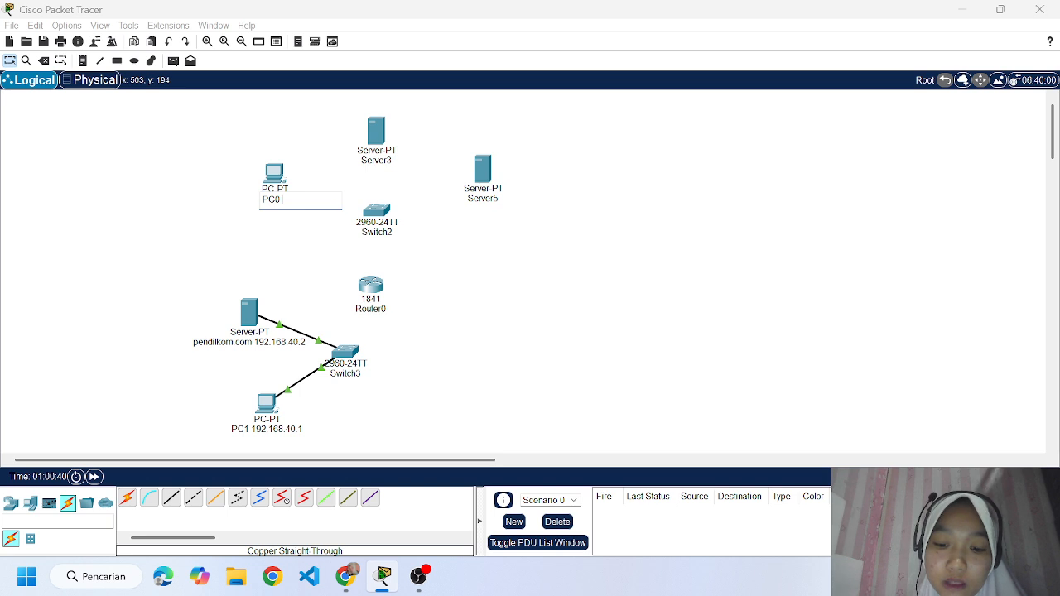
type("192.168")
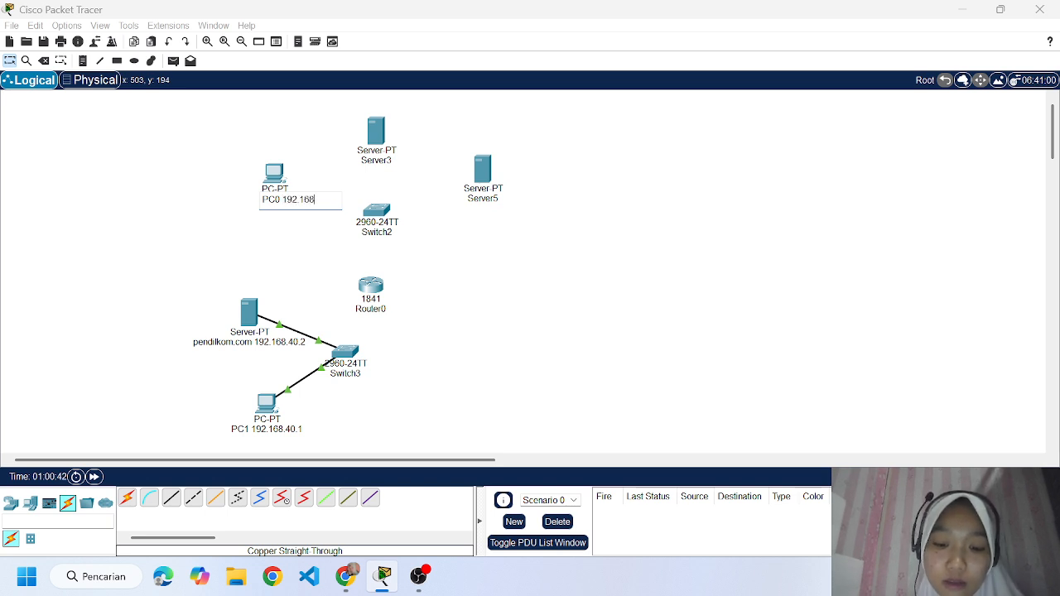
type(".50")
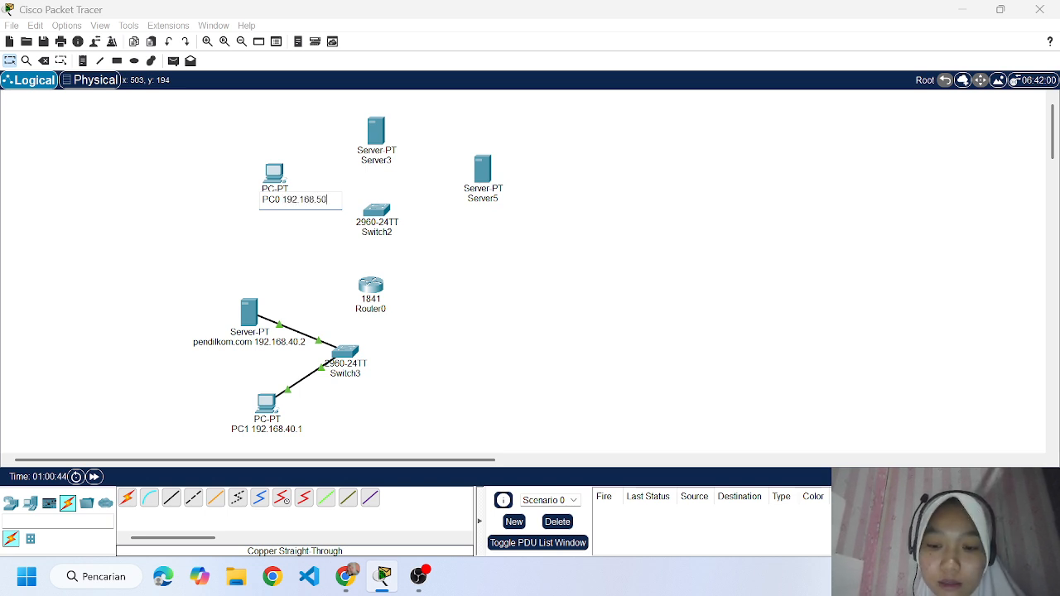
type(".1")
left_click(292, 205)
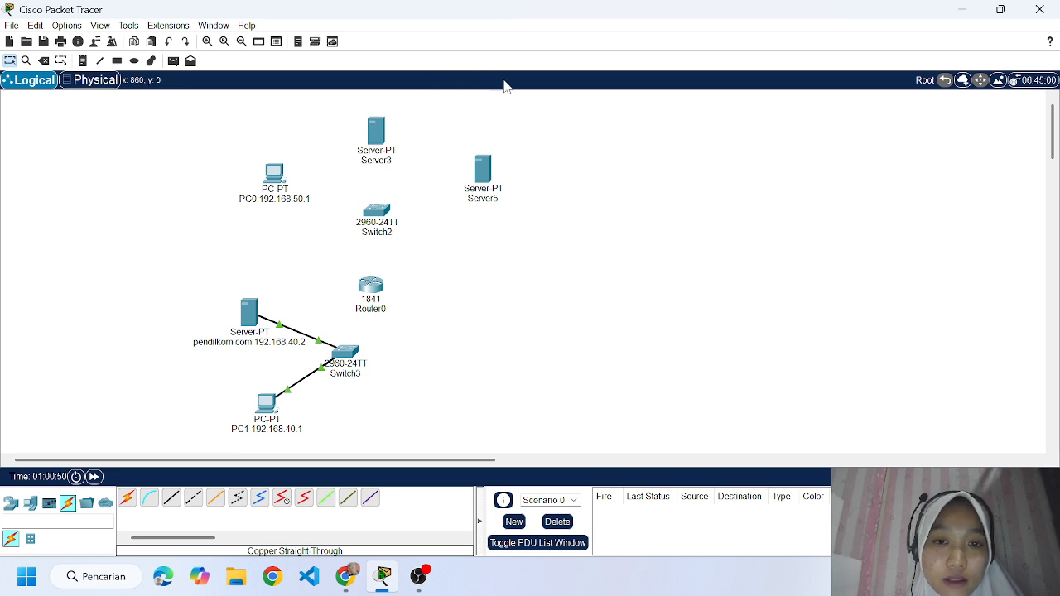
Rename the server directly above the upper switch as "ilkom.com 192.168.50.2".
left_click(396, 163)
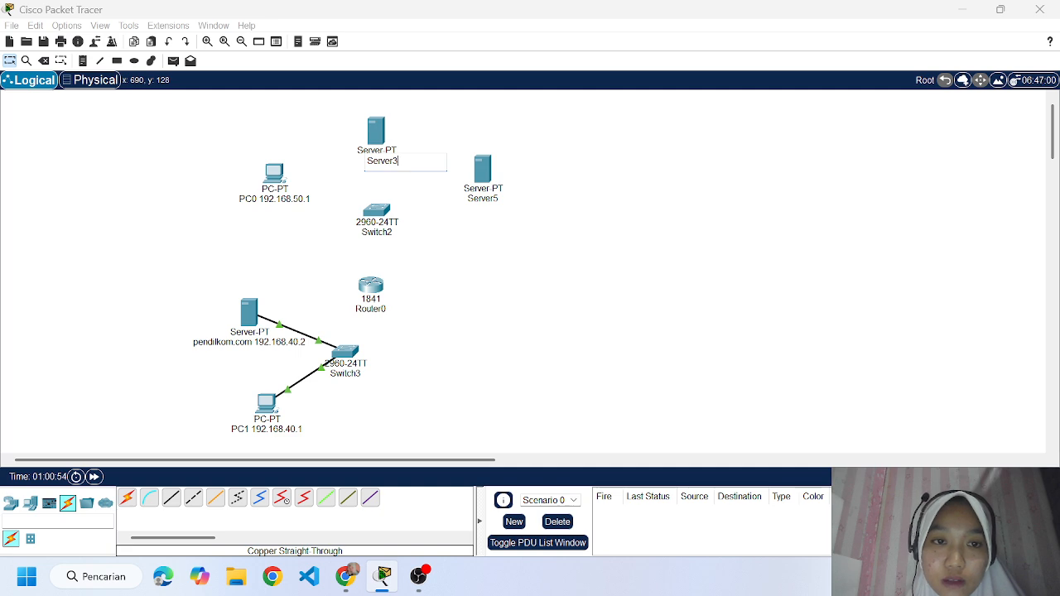
key("BackSpace")
key("BackSpace")
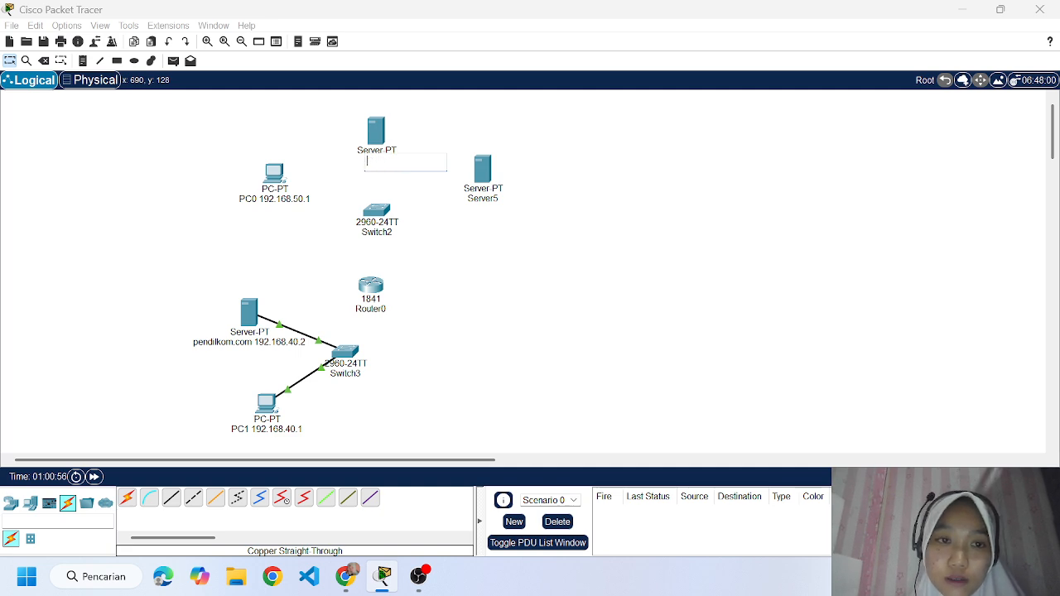
type("ilkom.com 1")
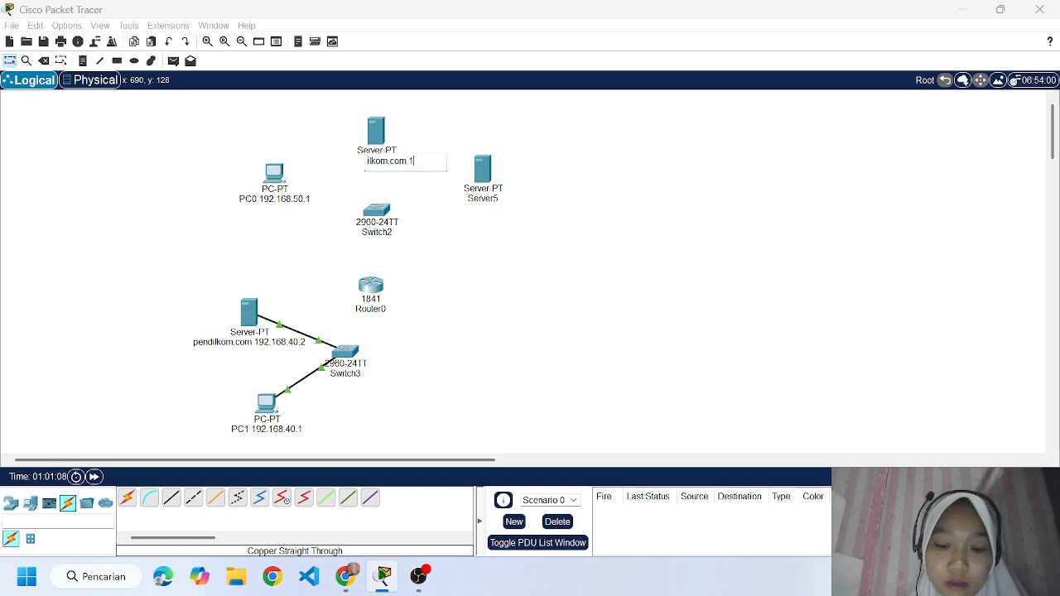
type("92.")
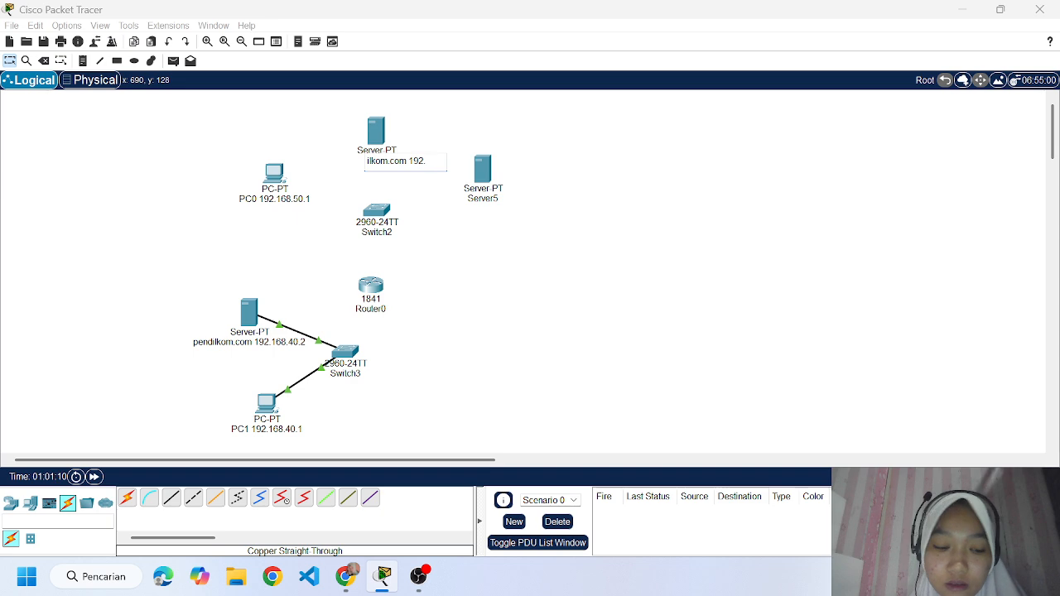
type("168.50.2")
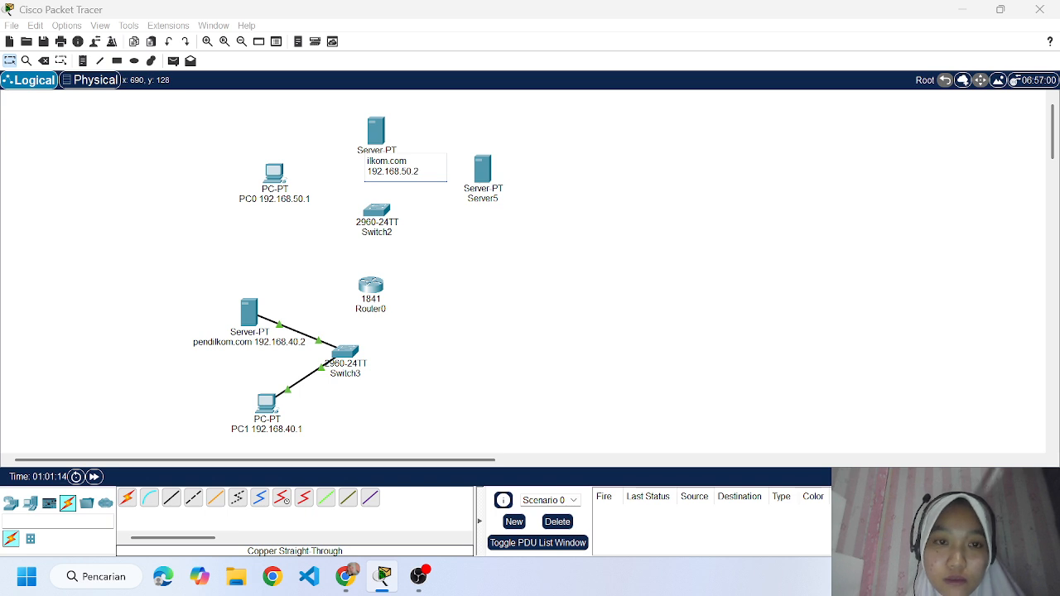
key("Return")
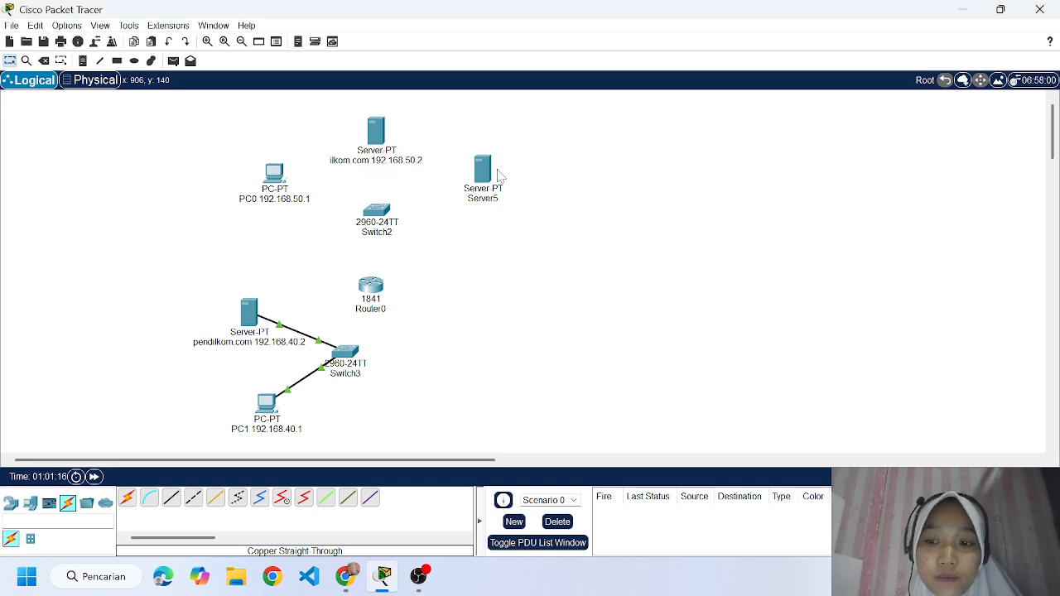
Rename Server5 as "DNS Server 192.168.50.3".
left_click(489, 199)
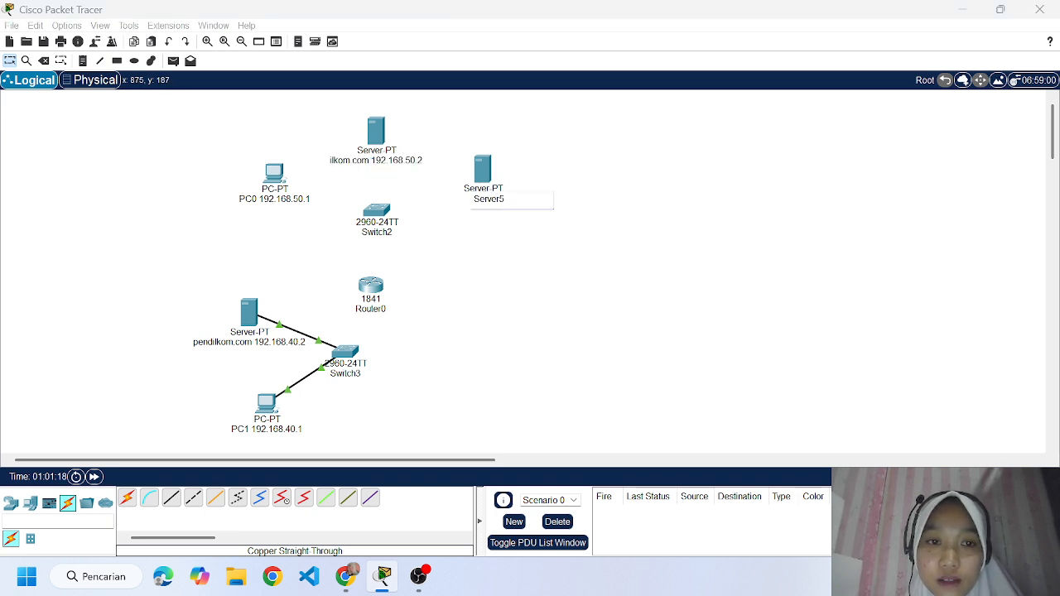
key("BackSpace")
key("BackSpace")
key("BackSpace")
key("BackSpace")
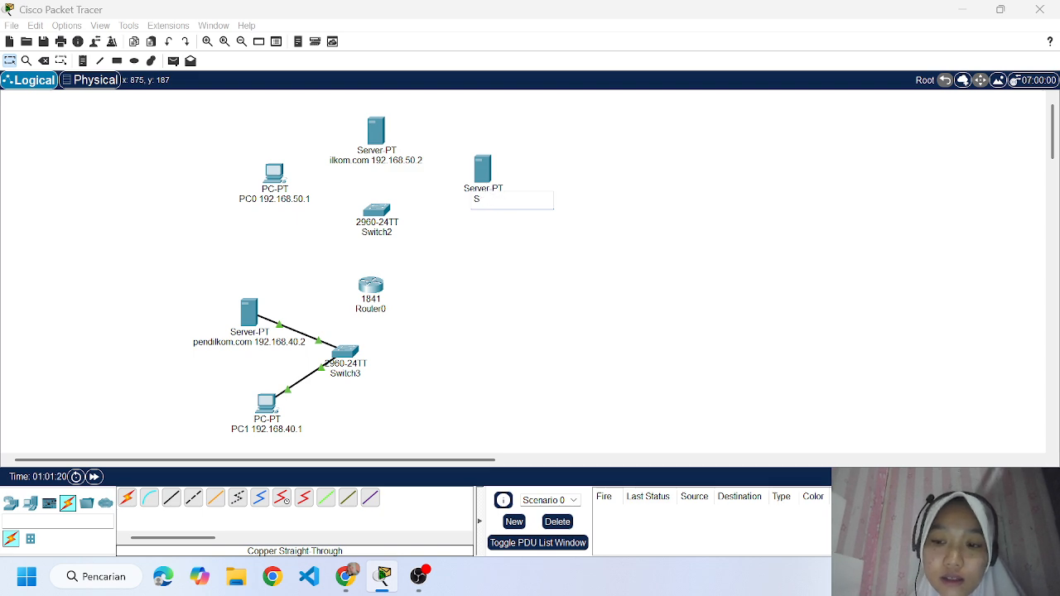
type("DNS ")
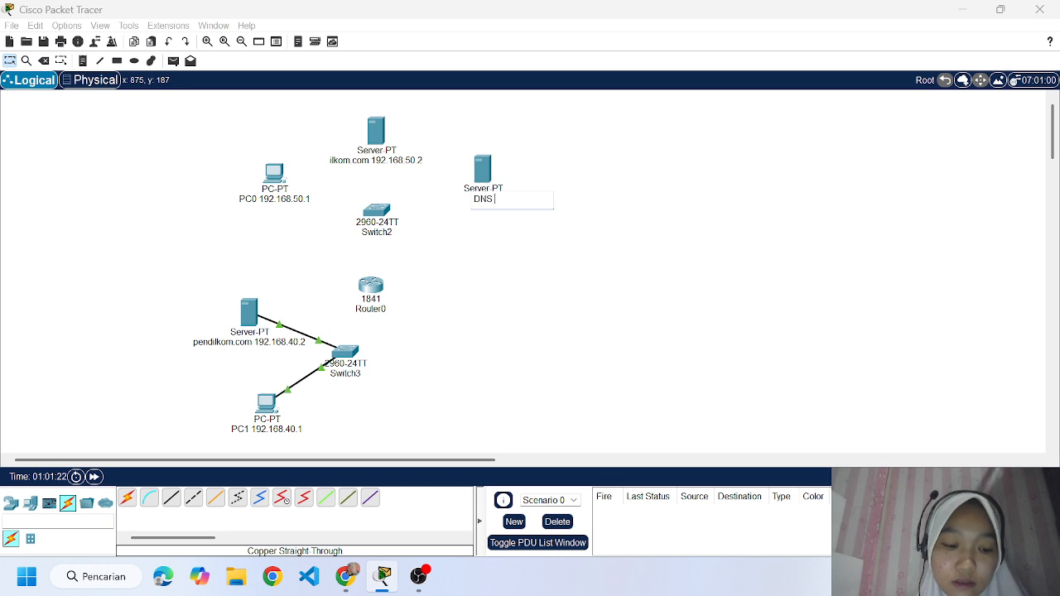
type("Se")
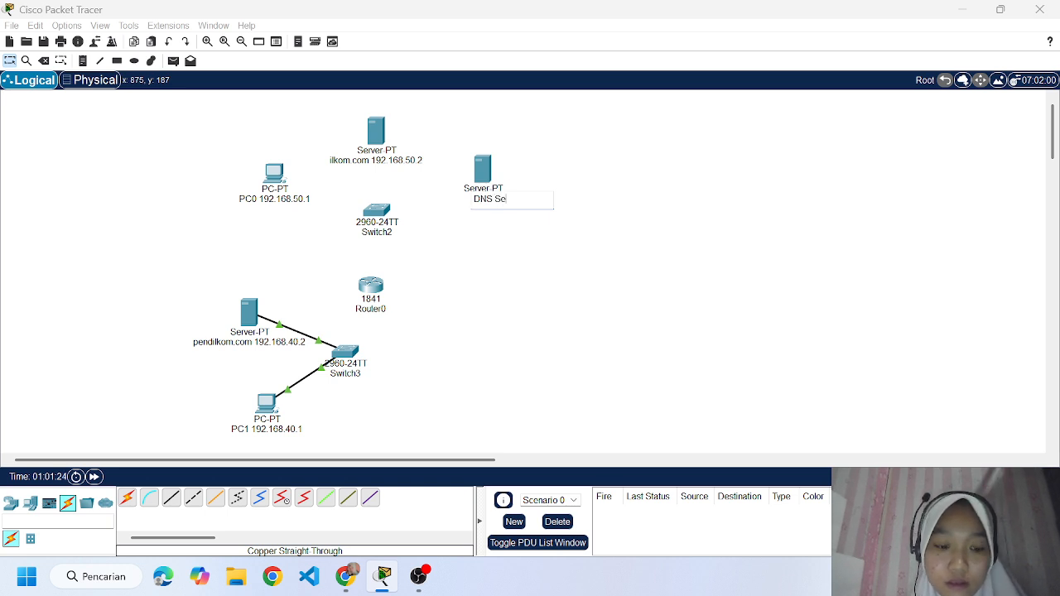
type("rver")
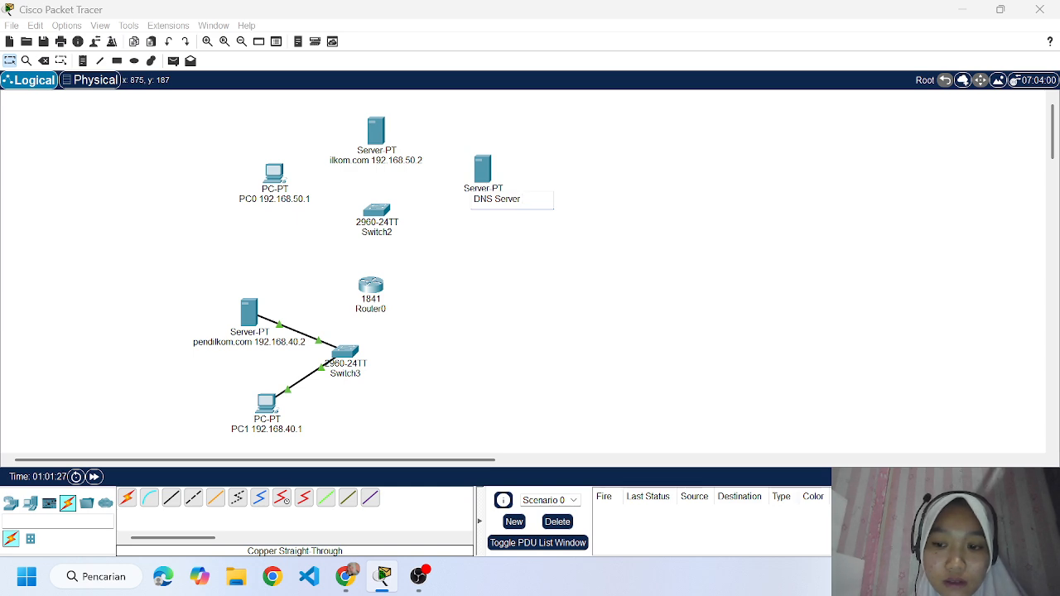
type(" 192")
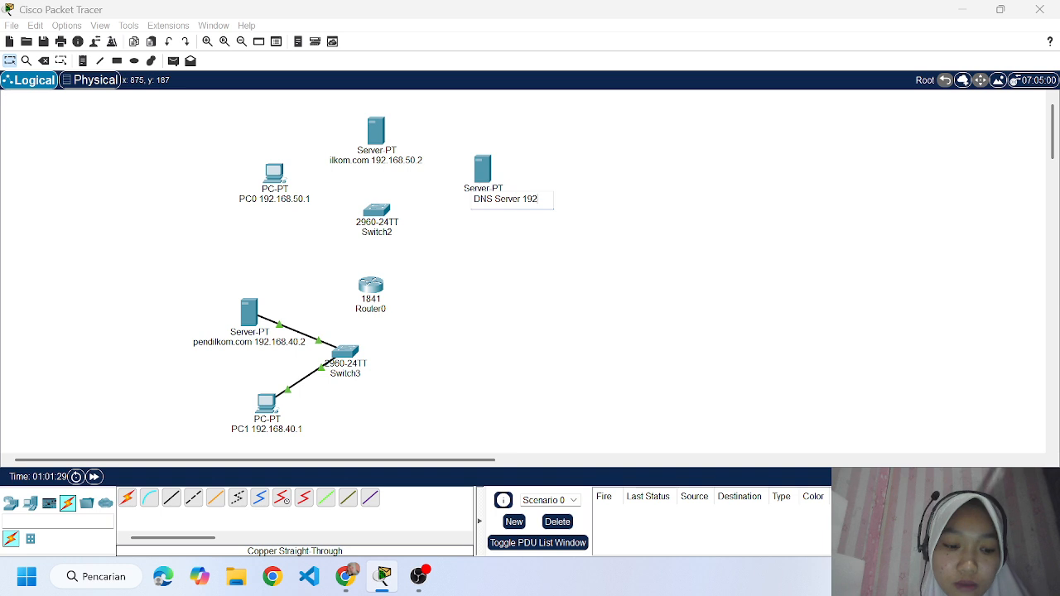
type(".16")
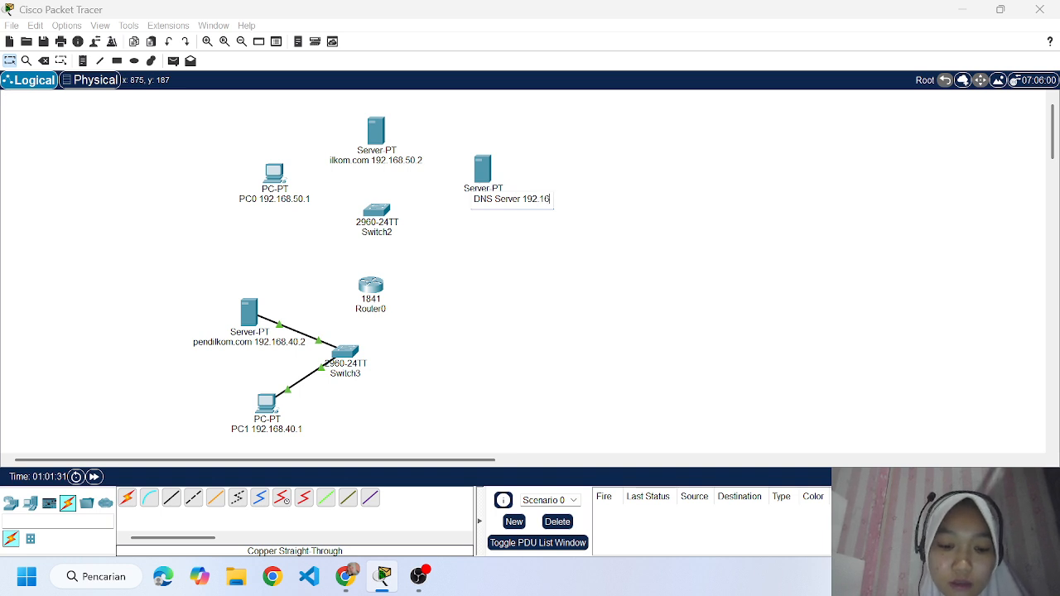
type("8")
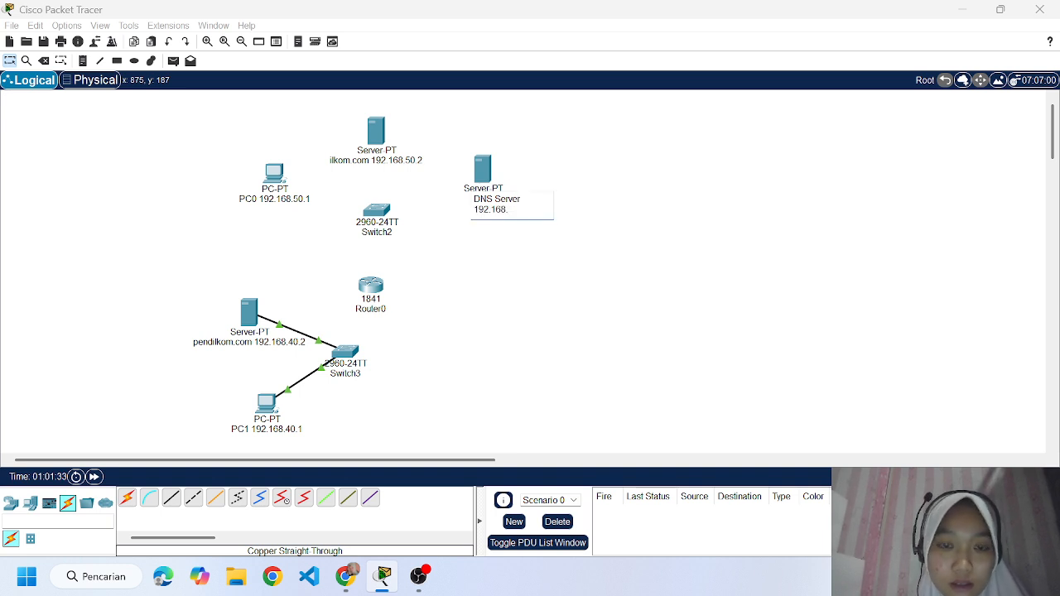
type(".50.3")
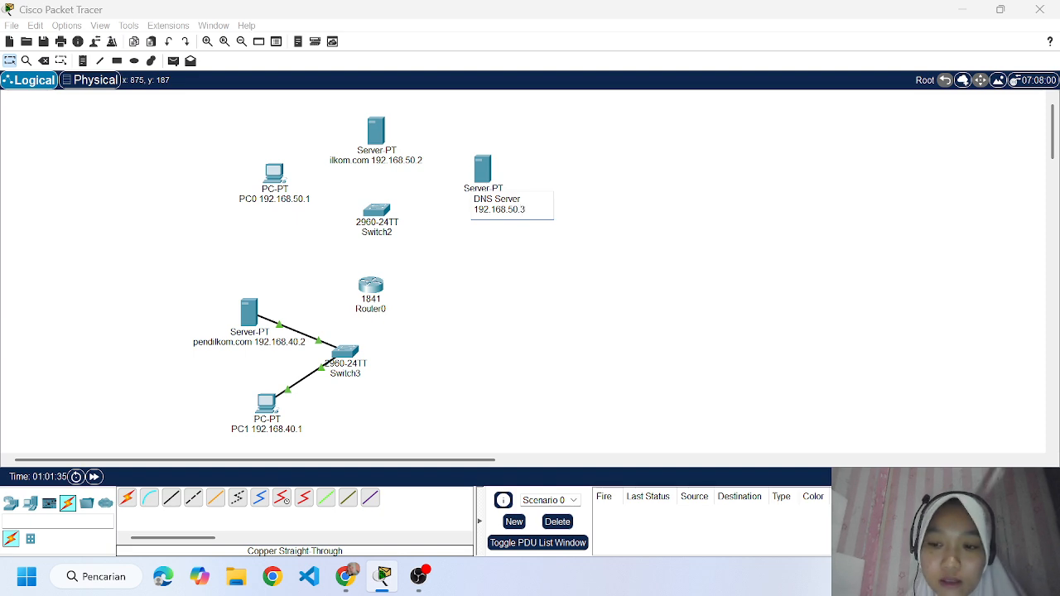
key("Return")
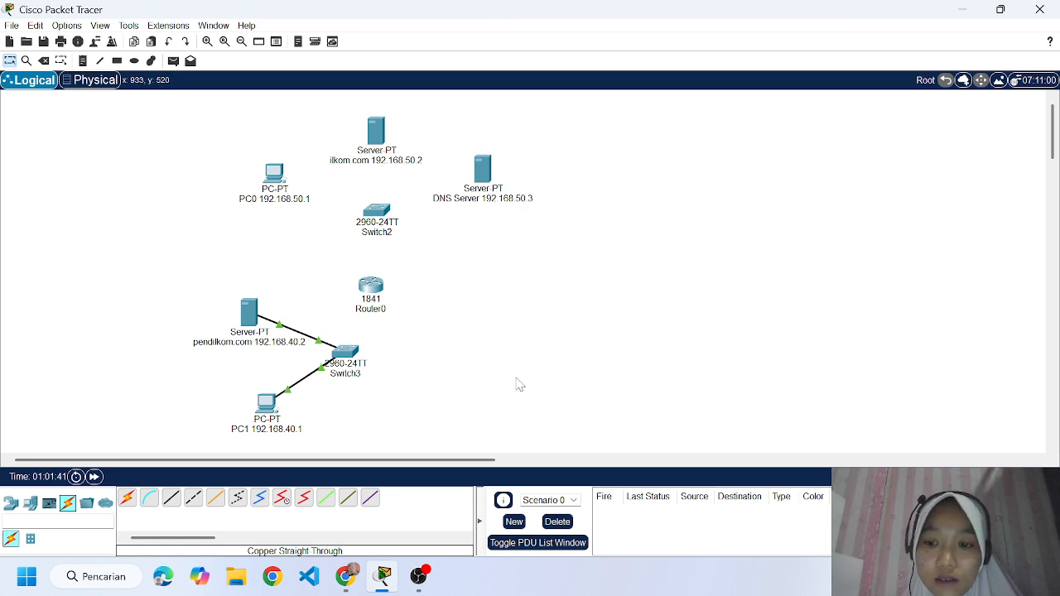
Connect PC0's FastEthernet0 to the upper switch's FastEthernet0/1 with a copper straight-through cable.
left_click(171, 497)
left_click(273, 176)
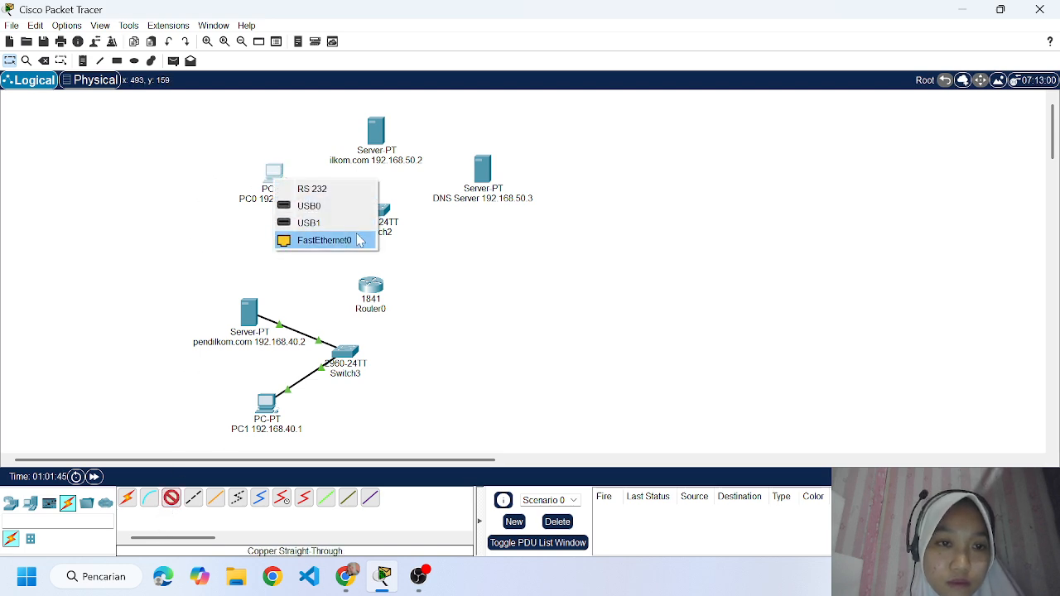
left_click(319, 239)
left_click(381, 213)
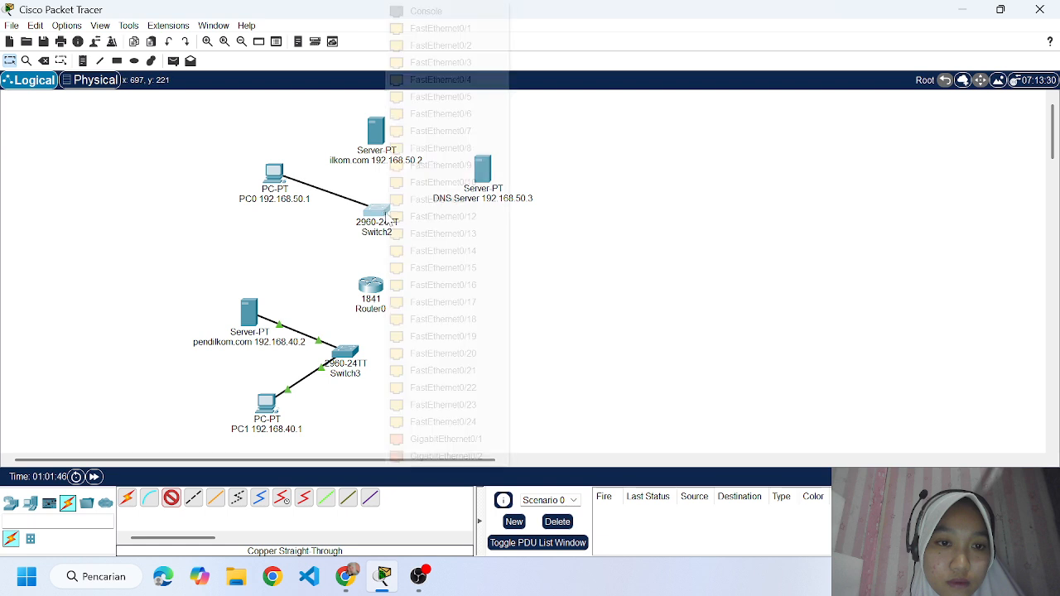
left_click(443, 29)
Connect the ilkom.com server's FastEthernet0 to the upper switch's FastEthernet0/2 with a copper straight-through cable.
left_click(171, 497)
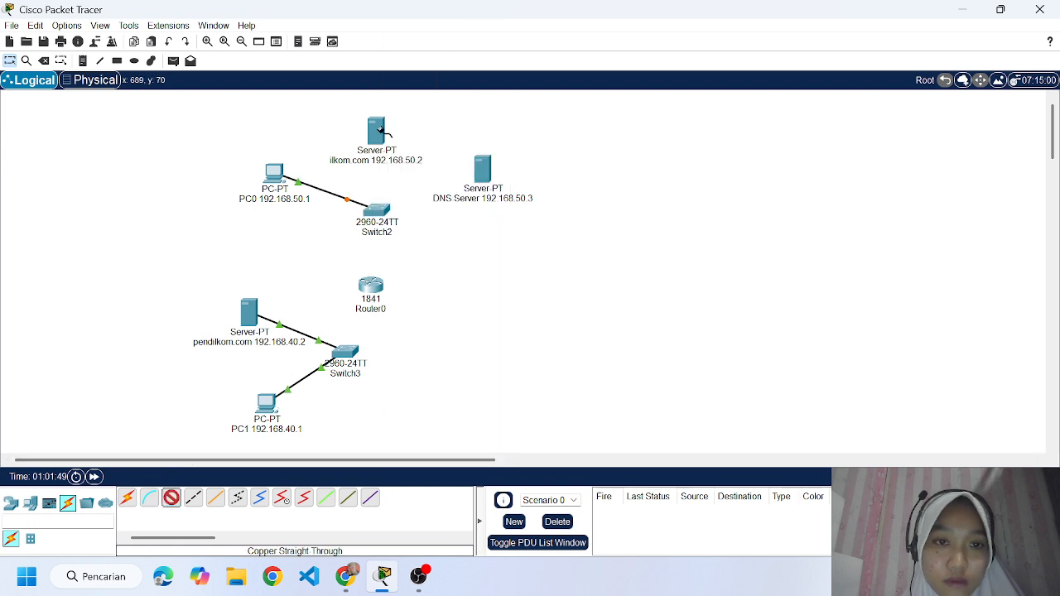
left_click(377, 131)
left_click(423, 139)
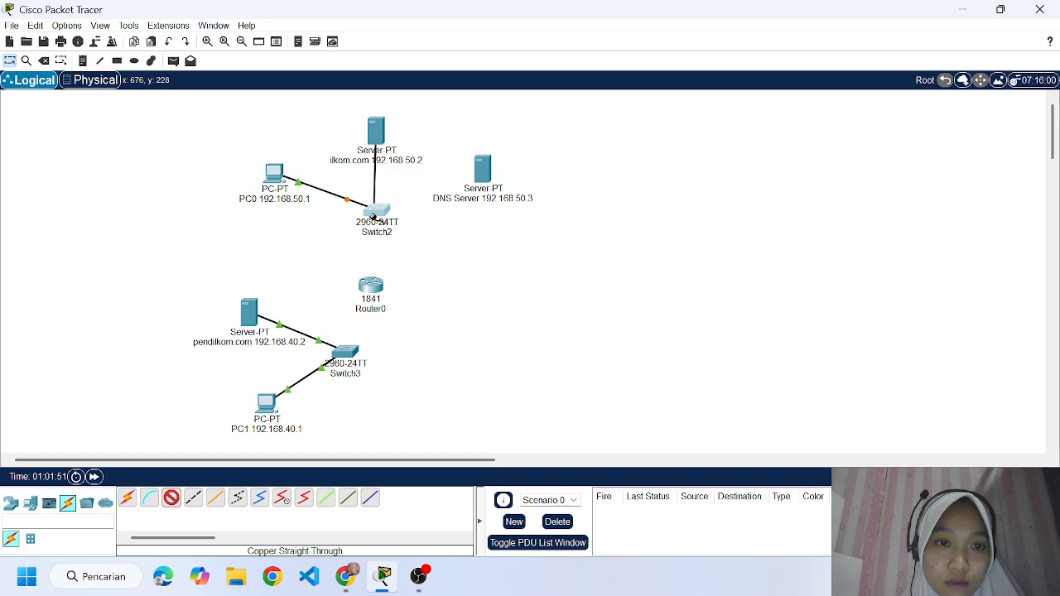
left_click(376, 210)
left_click(449, 30)
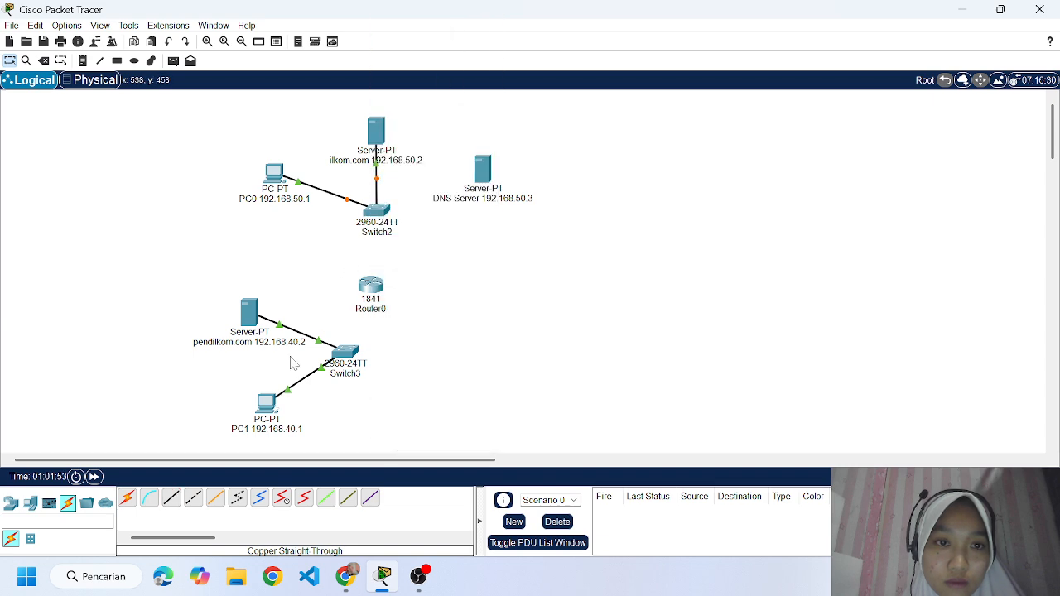
Connect the DNS server's FastEthernet0 to the upper switch's FastEthernet0/3 with a copper straight-through cable.
left_click(170, 497)
left_click(483, 168)
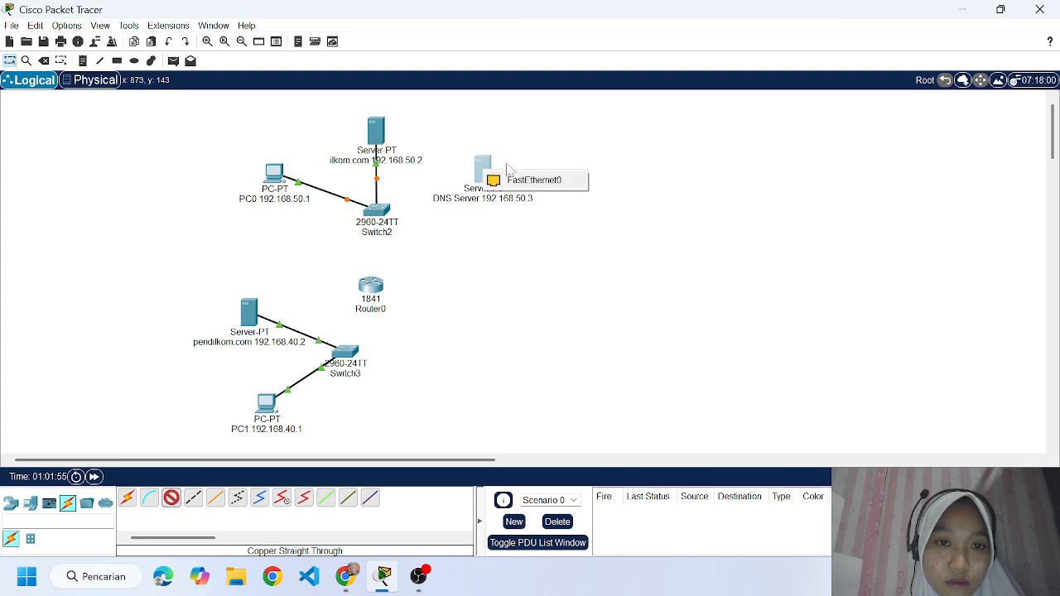
left_click(508, 176)
left_click(375, 220)
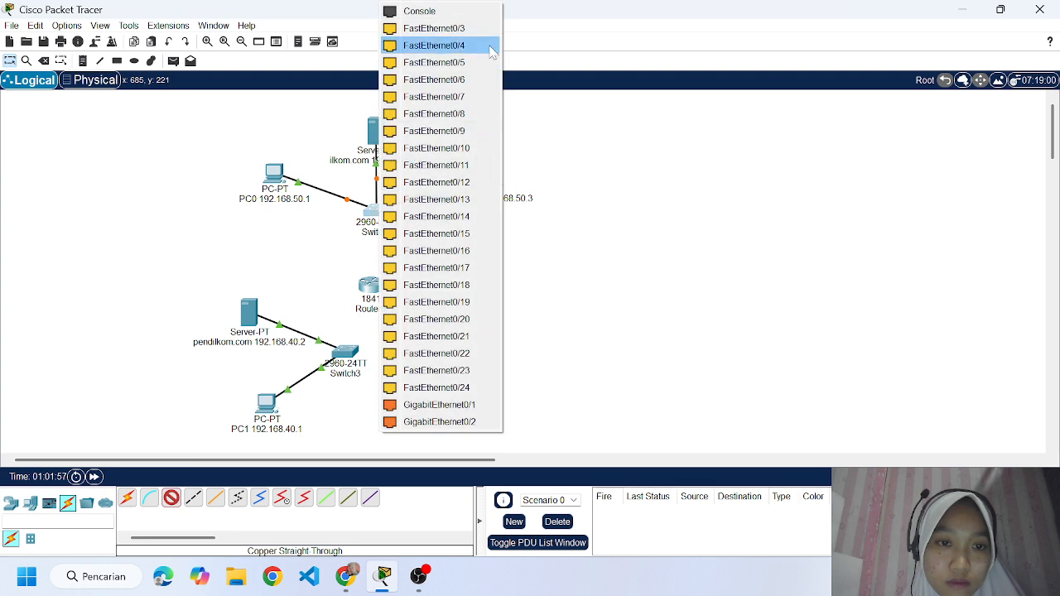
left_click(480, 26)
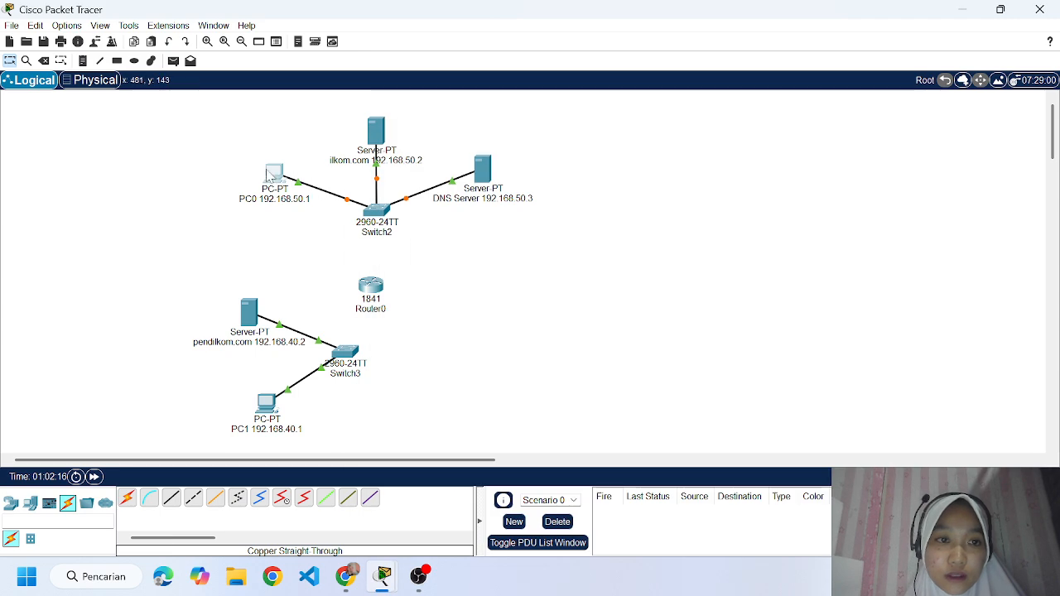
Set PC0's static IPv4 address to 192.168.50.1 with subnet mask 255.255.255.0.
left_click(267, 174)
left_click(486, 40)
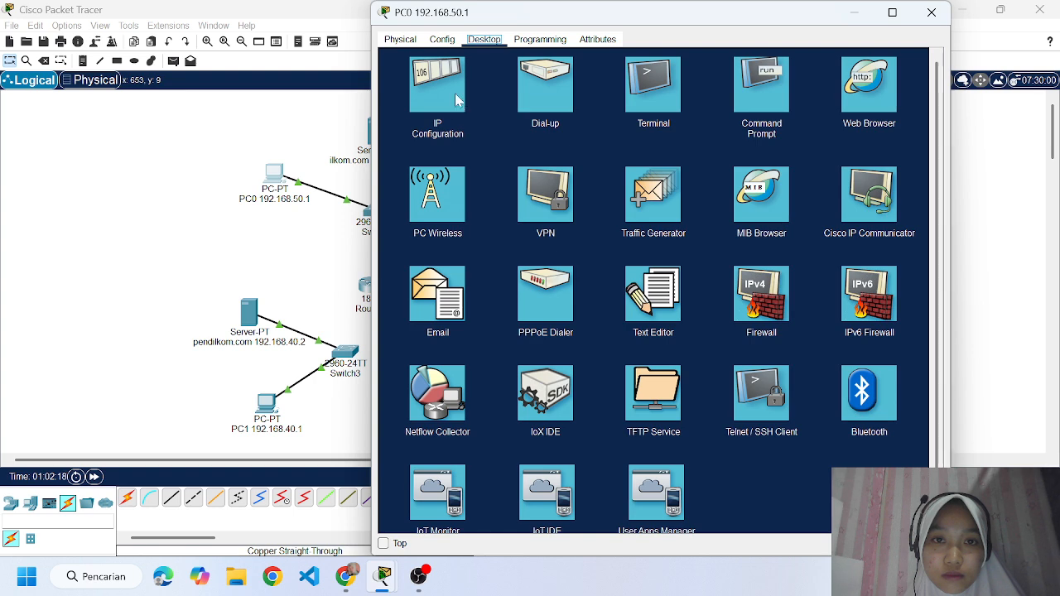
left_click(447, 91)
left_click(662, 128)
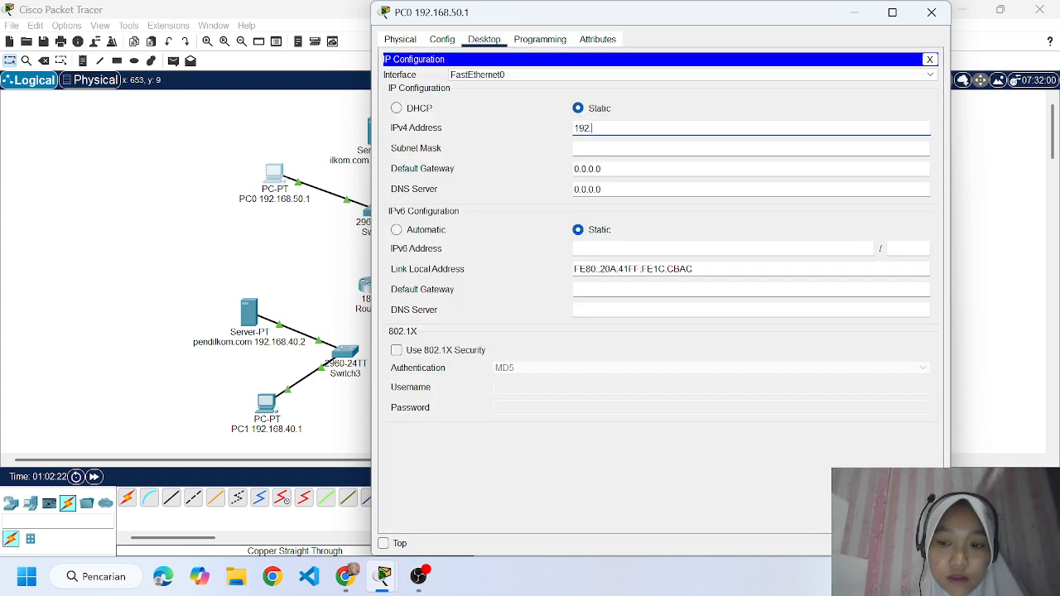
type("192.16")
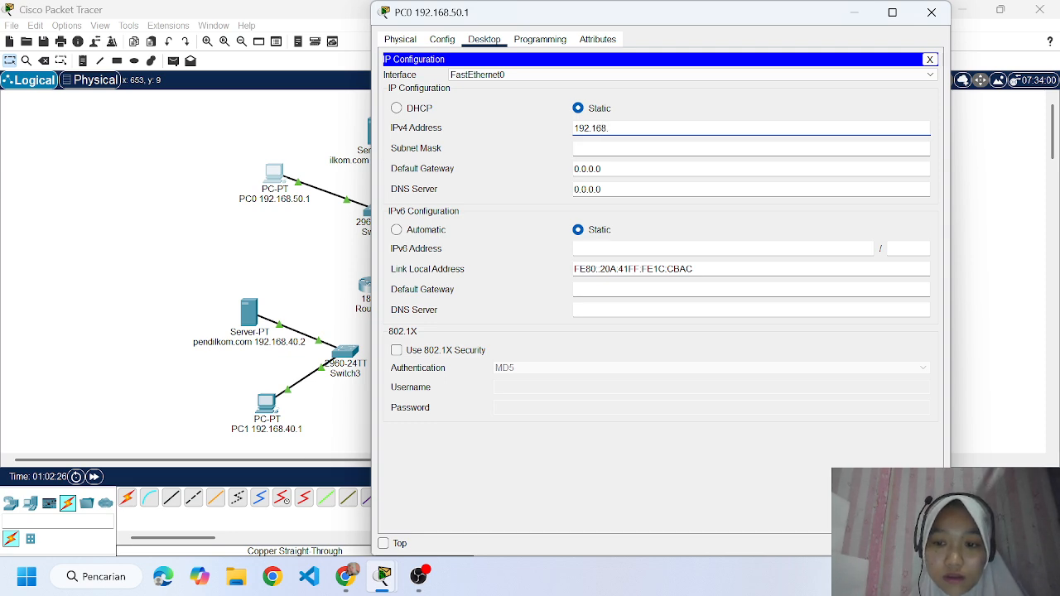
type("8.")
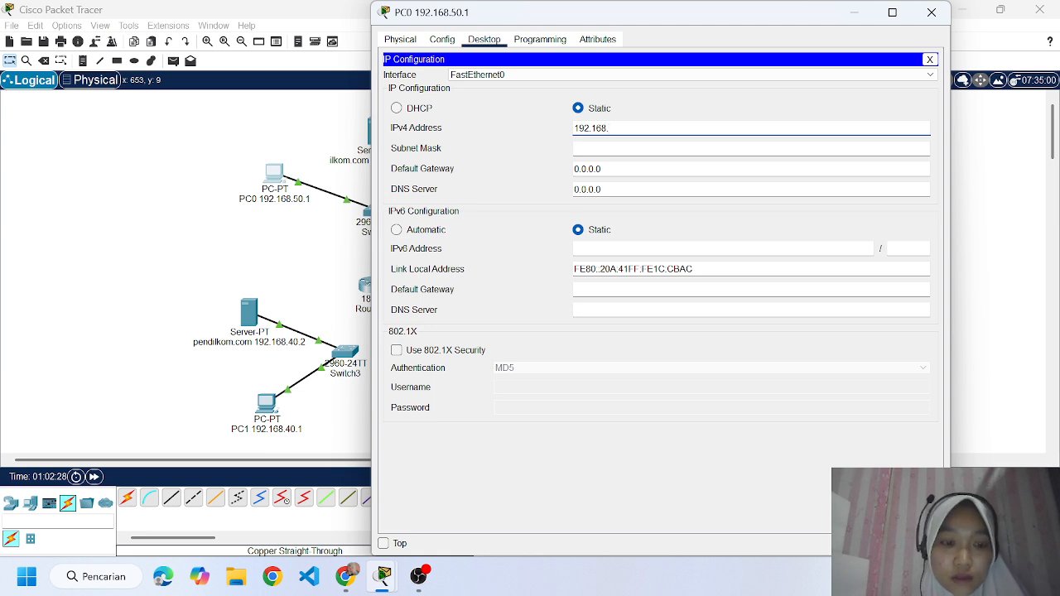
type("50.1")
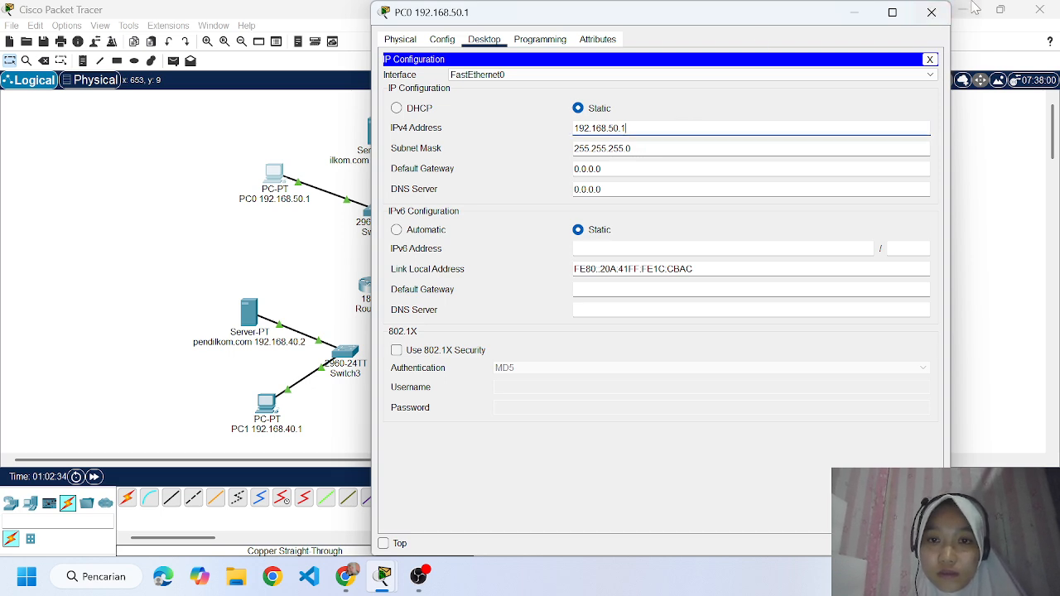
left_click(932, 13)
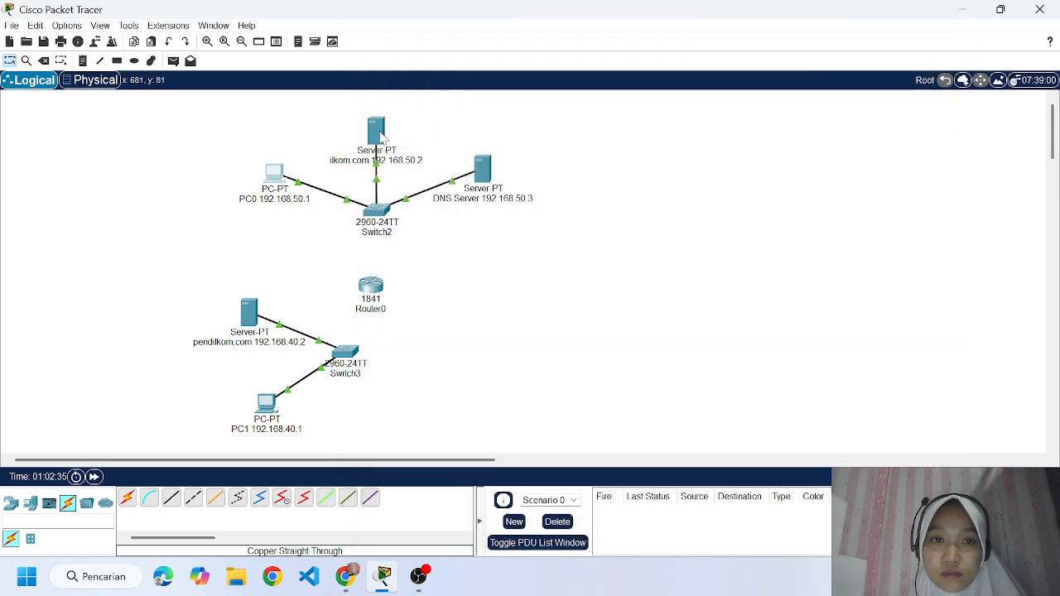
Set the ilkom.com server's static IPv4 address to 192.168.50.2 with subnet mask 255.255.255.0.
left_click(376, 129)
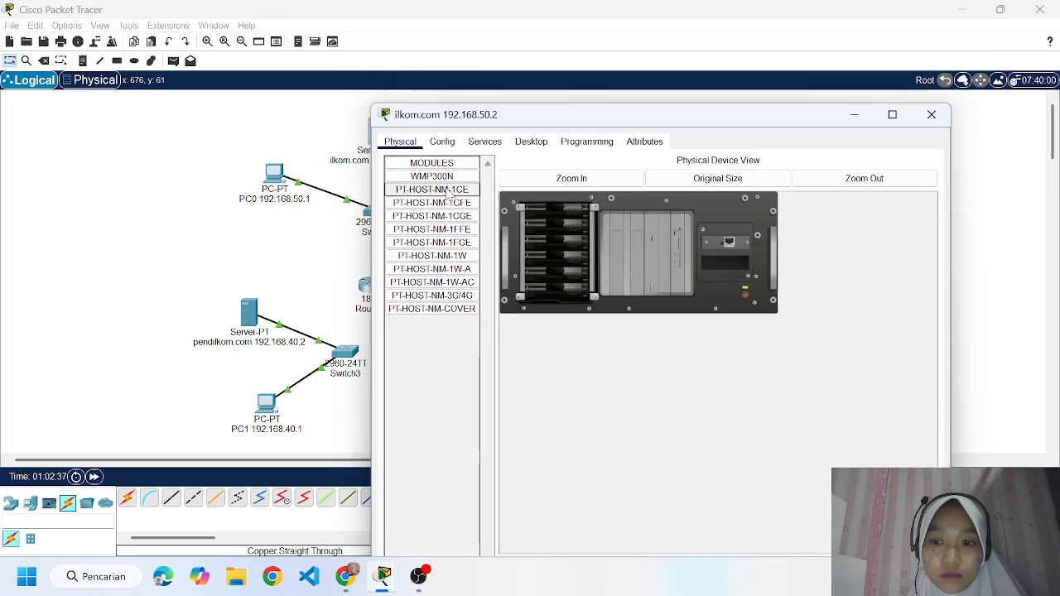
left_click(531, 142)
left_click(438, 187)
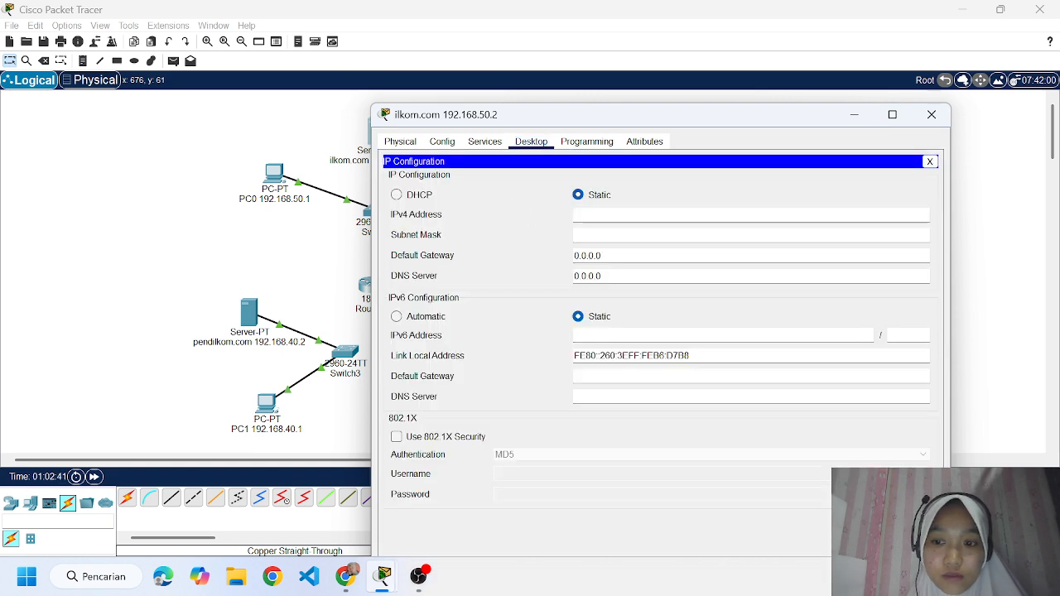
type("192.168")
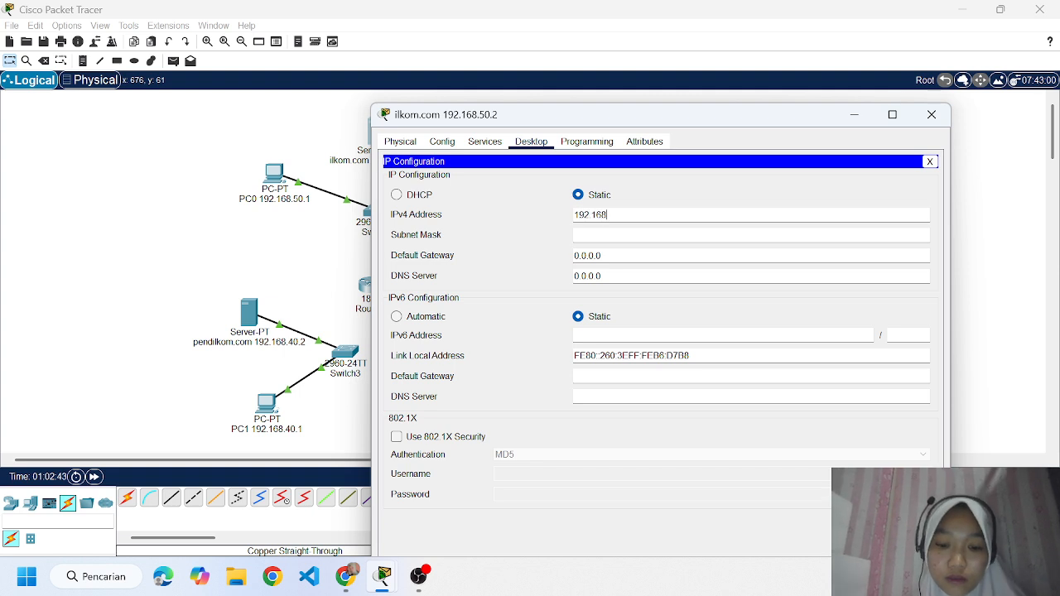
type(".50")
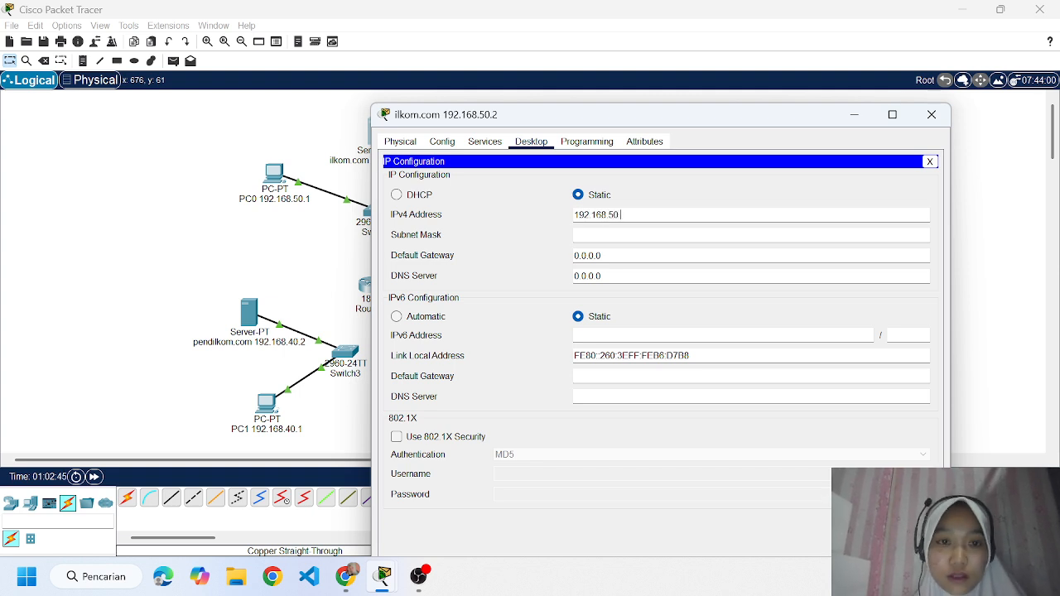
type(".2")
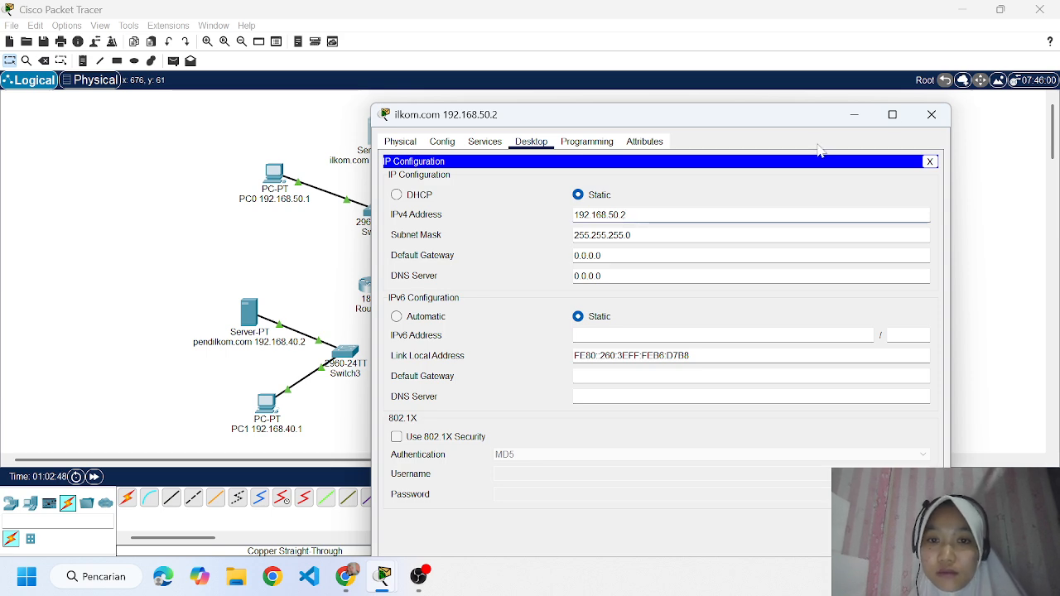
left_click(931, 114)
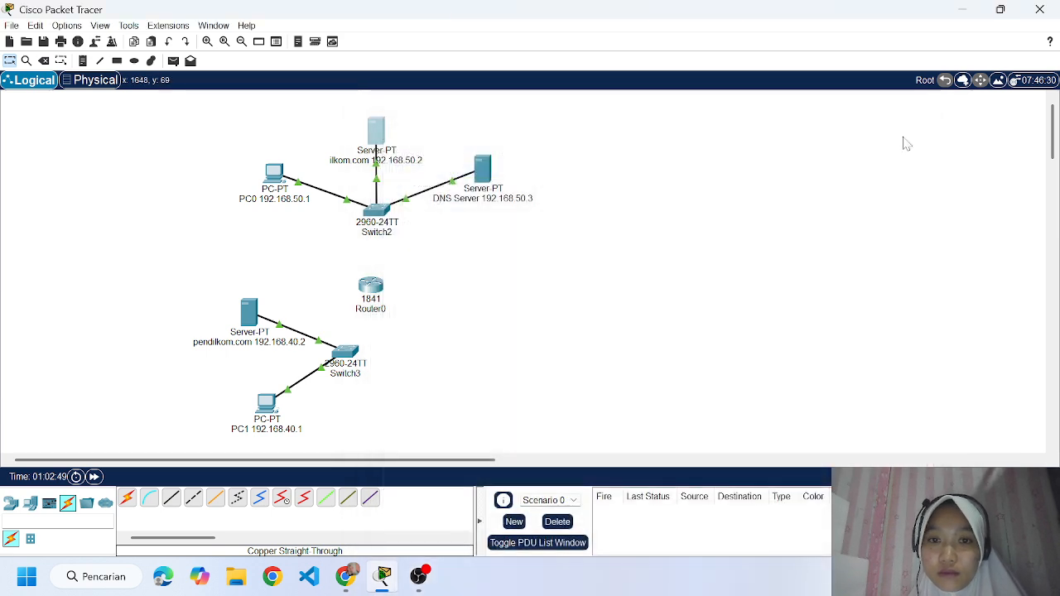
Set the DNS server's static IPv4 address to 192.168.50.3 with subnet mask 255.255.255.0.
left_click(485, 172)
left_click(530, 40)
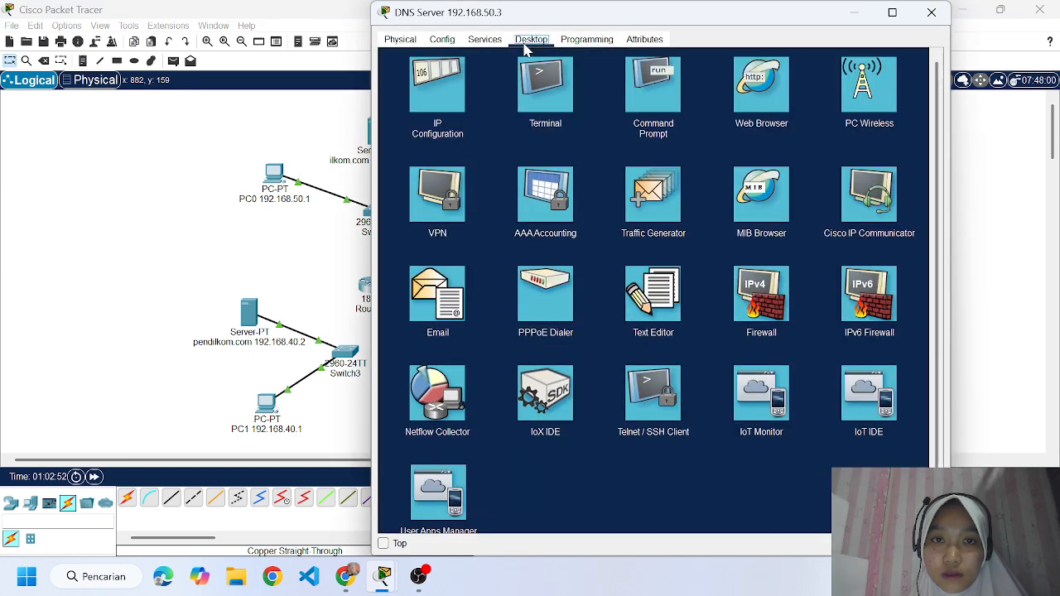
left_click(418, 136)
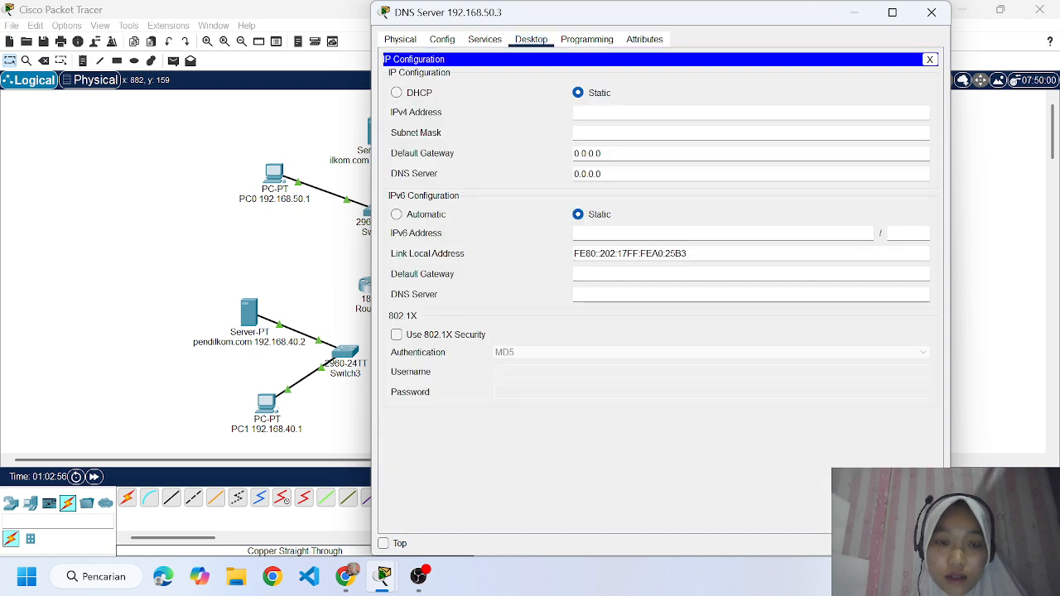
type("192.169")
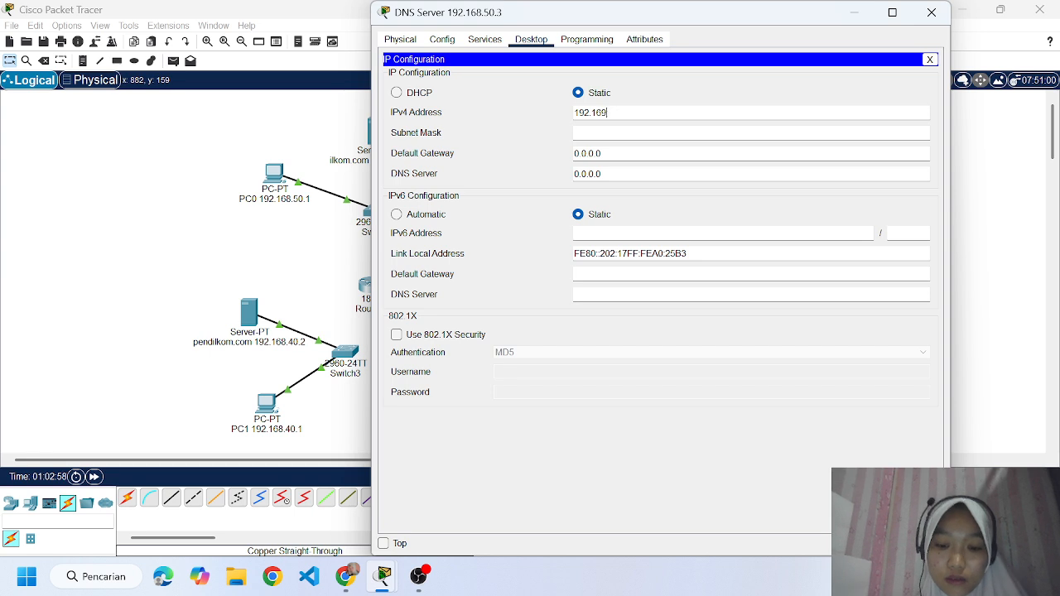
key("BackSpace")
type("8.50.3")
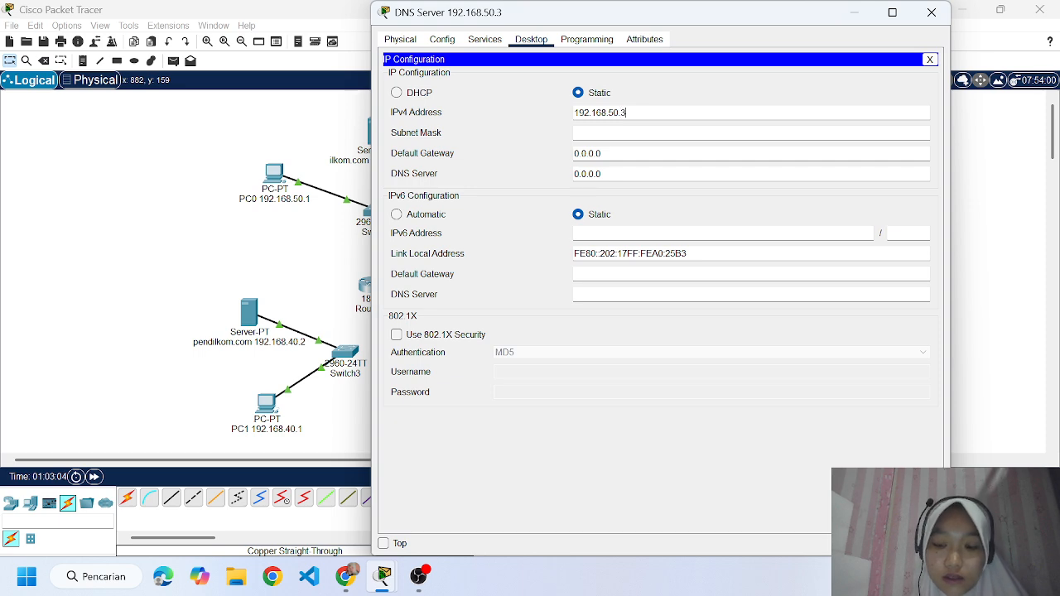
key("Tab")
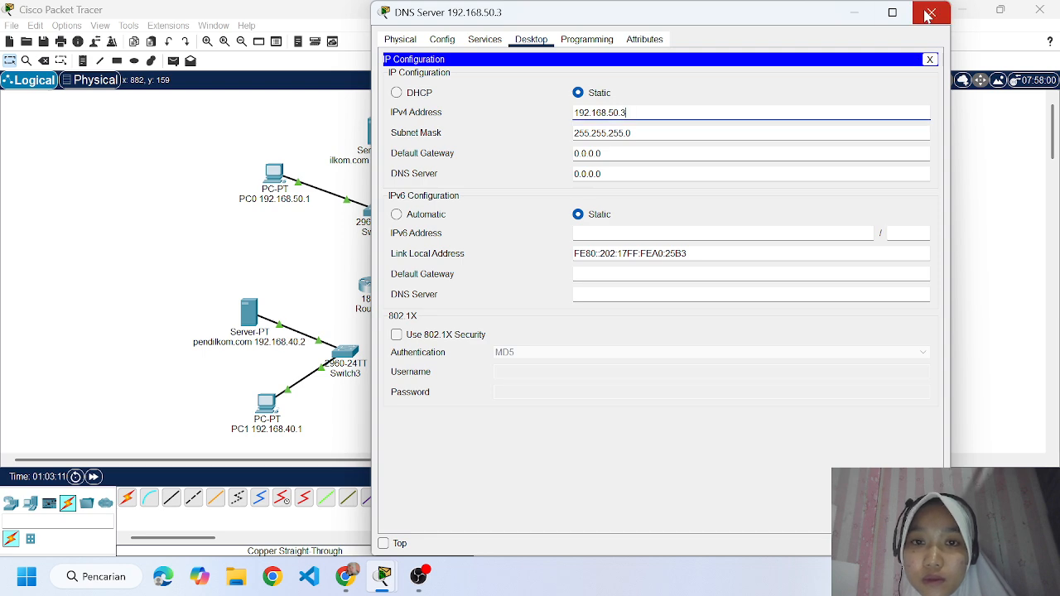
left_click(927, 14)
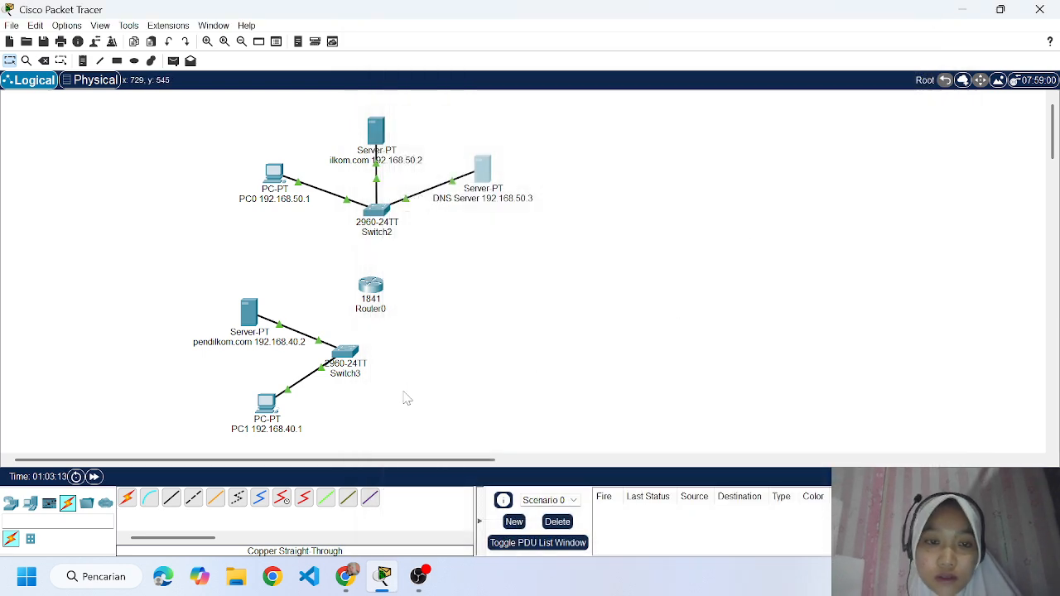
Switch to the assignment page in Chrome, examine task 4's network diagram and its ping and browser instructions, and return to Packet Tracer.
left_click(347, 578)
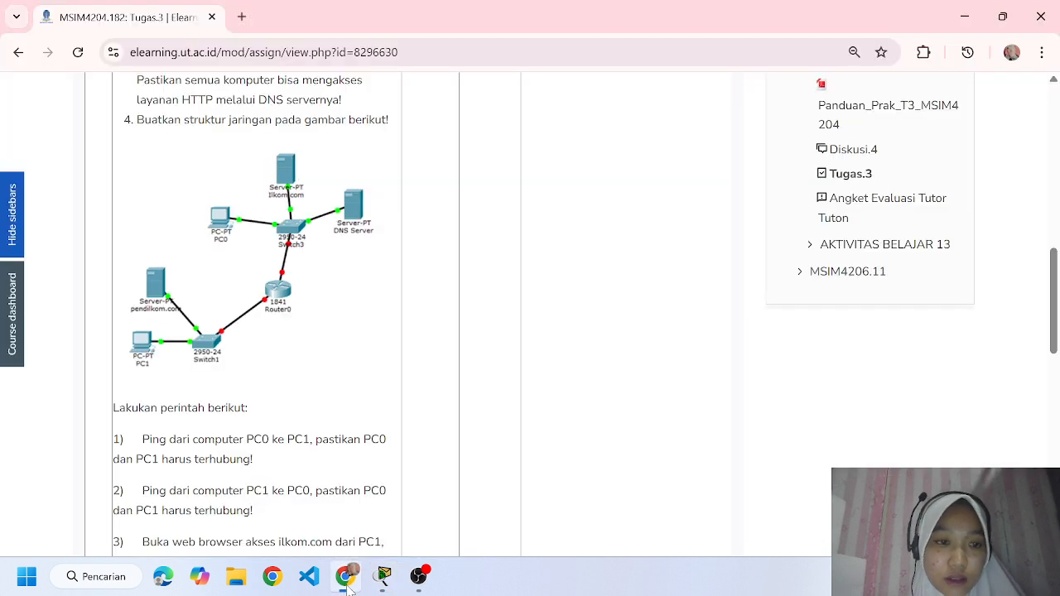
mouse_move(391, 587)
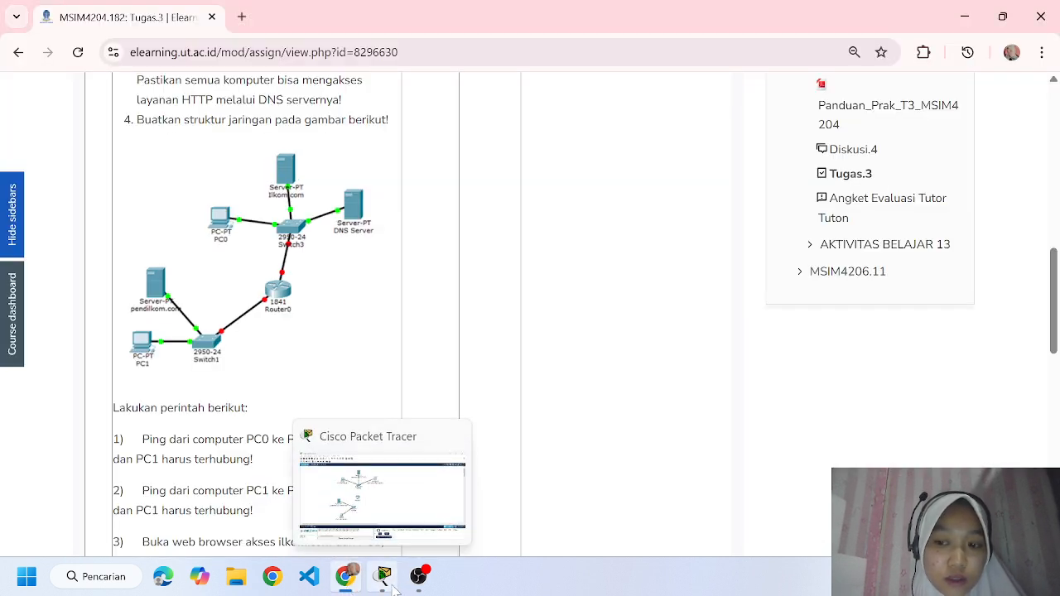
left_click(392, 586)
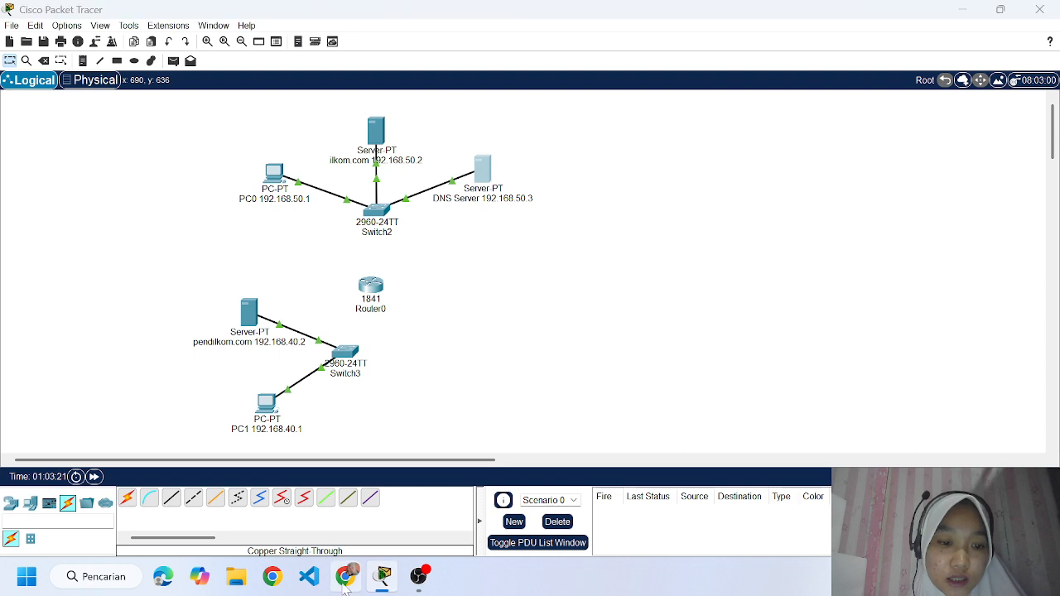
left_click(346, 580)
scroll(255, 430, "up", 2)
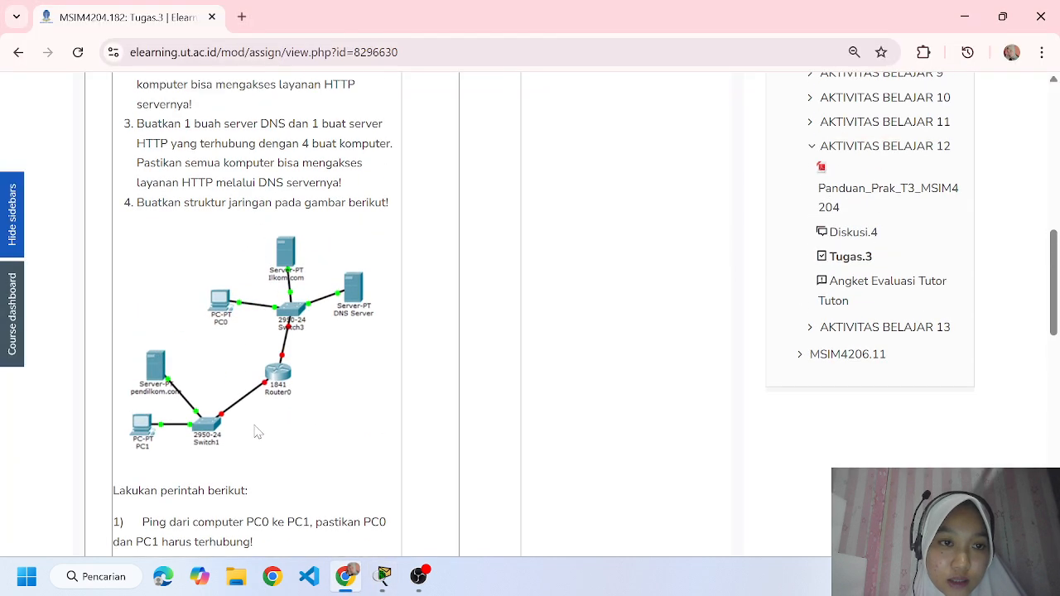
scroll(276, 418, "down", 1)
scroll(275, 419, "down", 2)
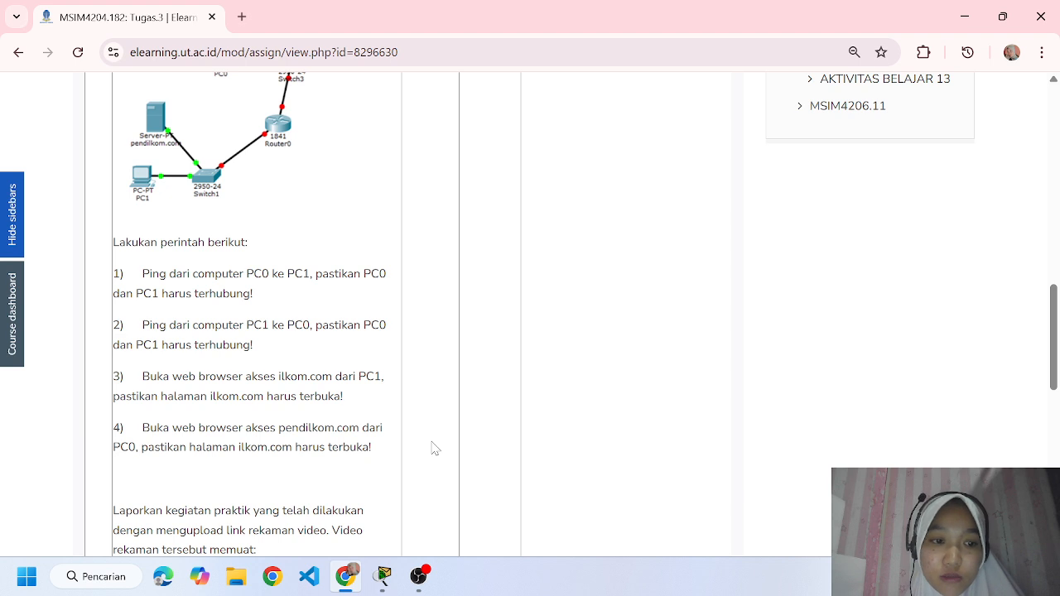
left_click(383, 576)
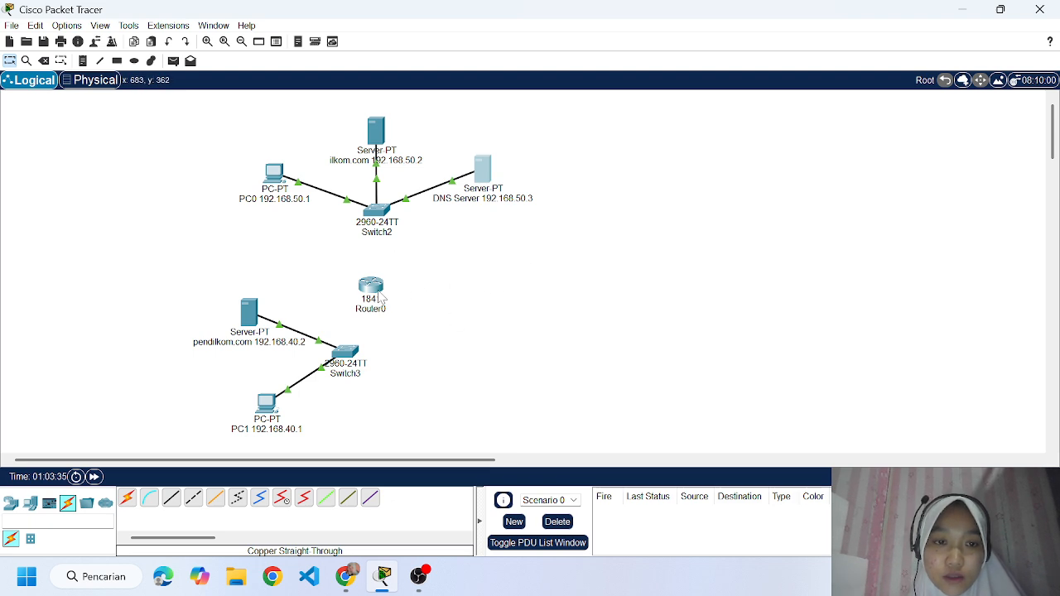
Nudge Router0 slightly upward and set PC1's default gateway to 192.168.40.3.
left_click_drag(379, 298, 382, 292)
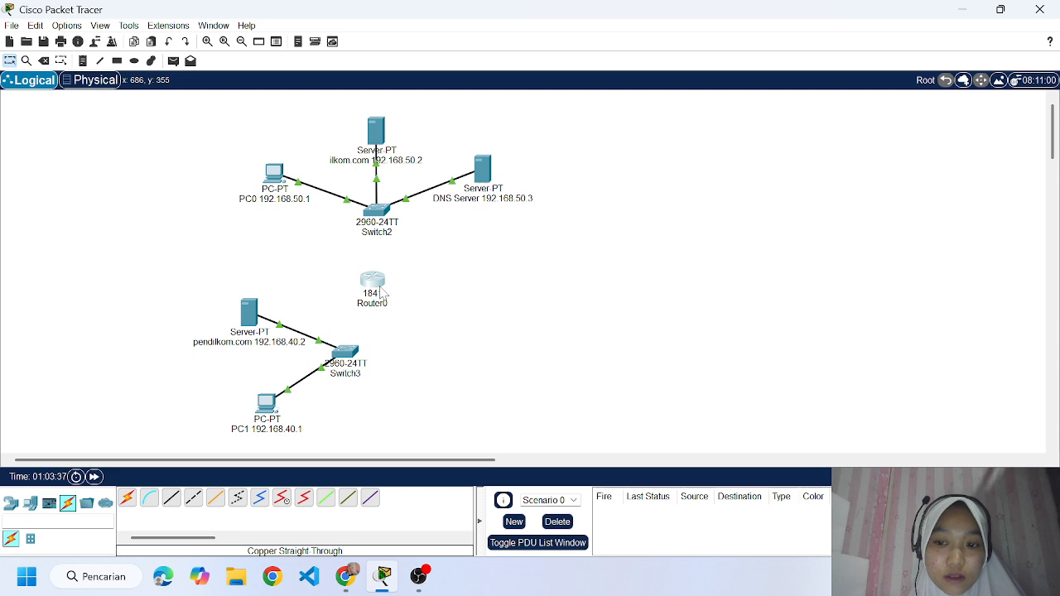
left_click(276, 406)
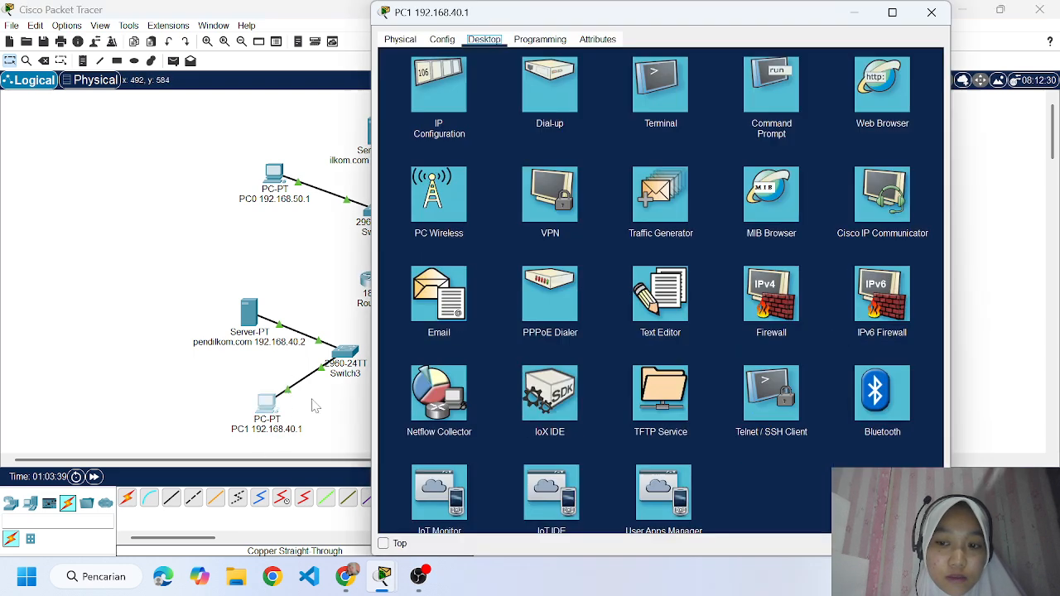
left_click(422, 87)
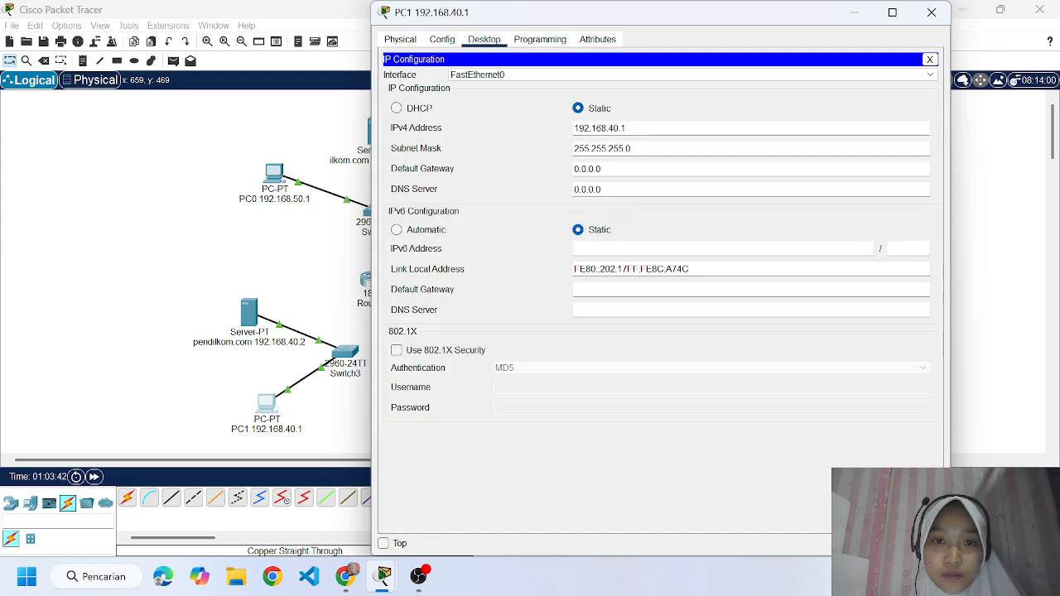
left_click_drag(604, 169, 573, 170)
key("BackSpace")
type("192.1")
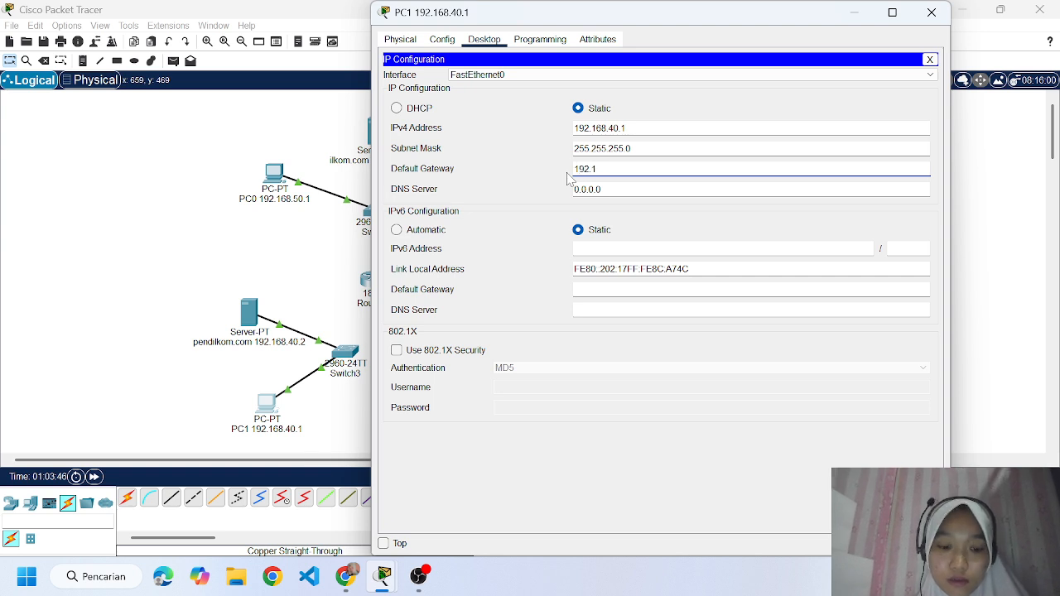
type("68")
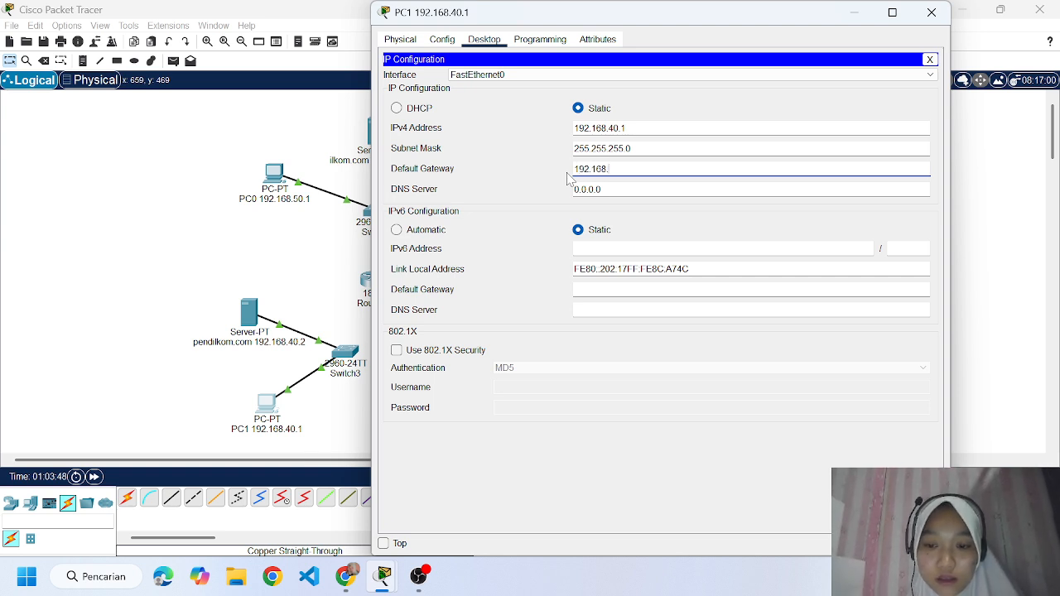
type(".")
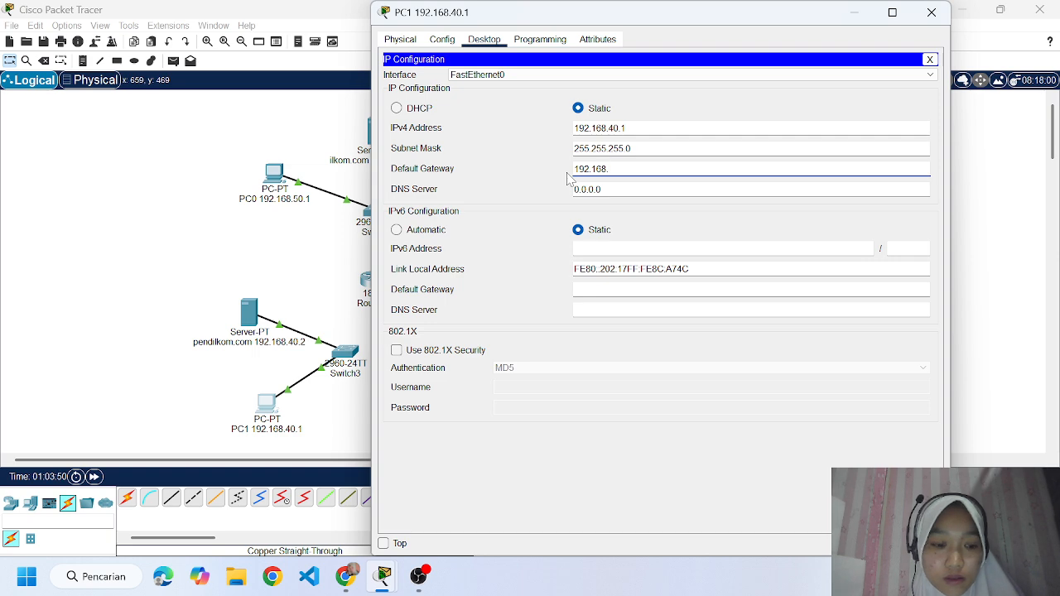
type("40.3")
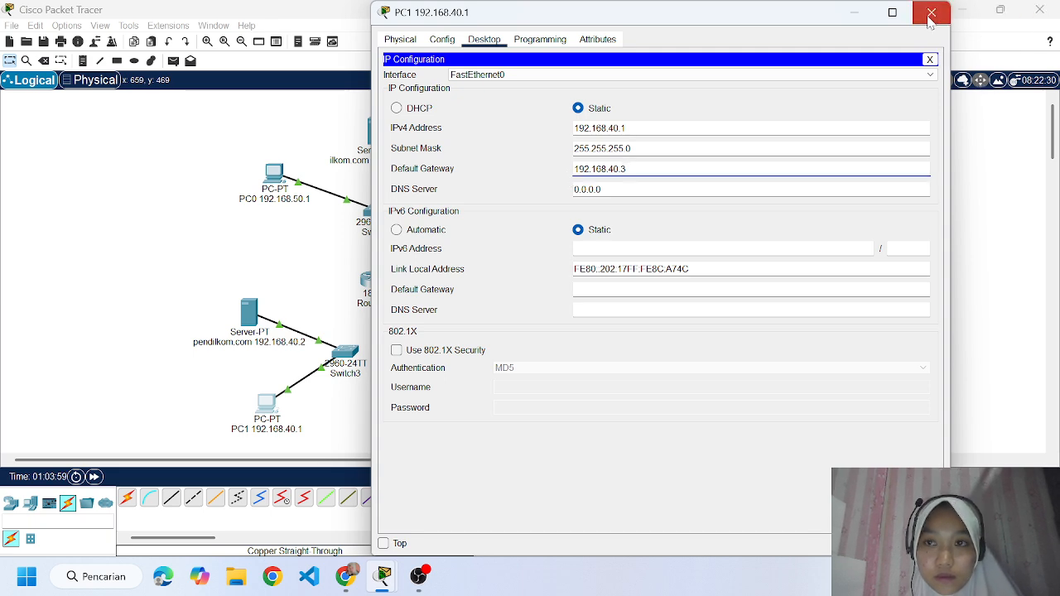
left_click(931, 13)
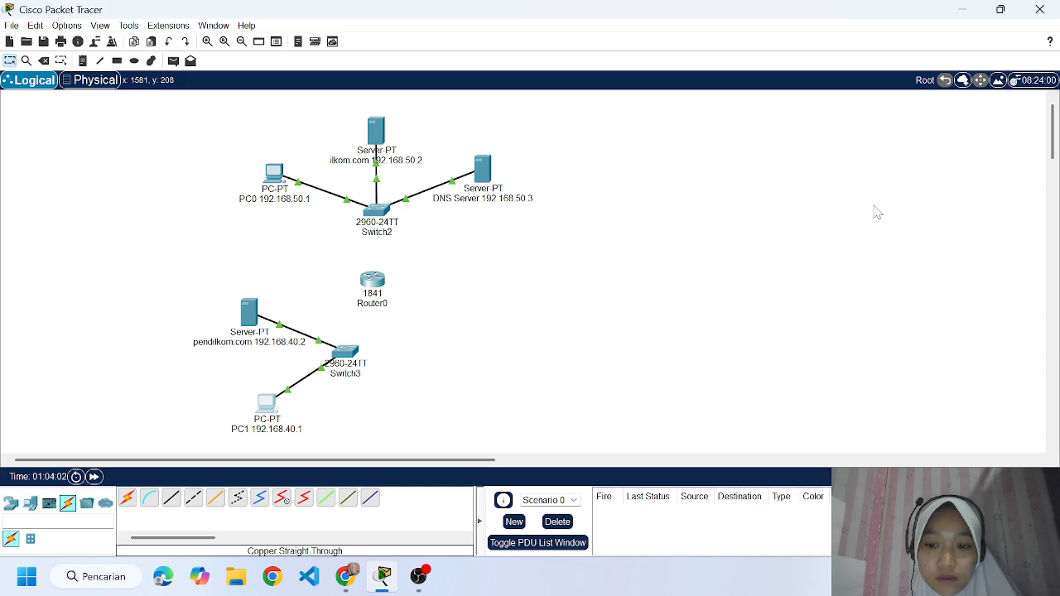
Set the pendilkom.com server's default gateway to 192.168.40.3.
left_click(249, 312)
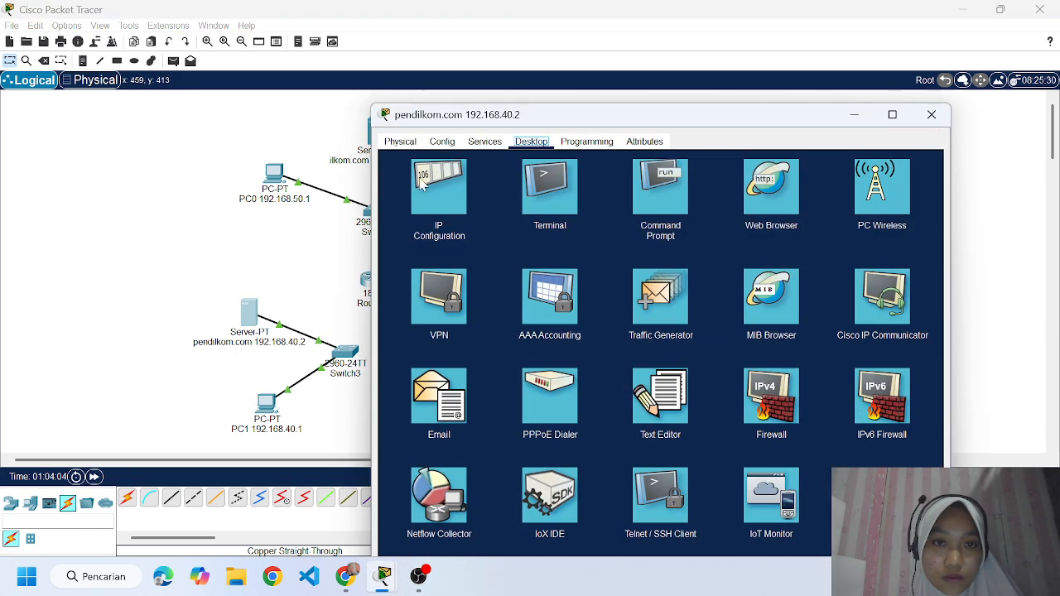
left_click(423, 184)
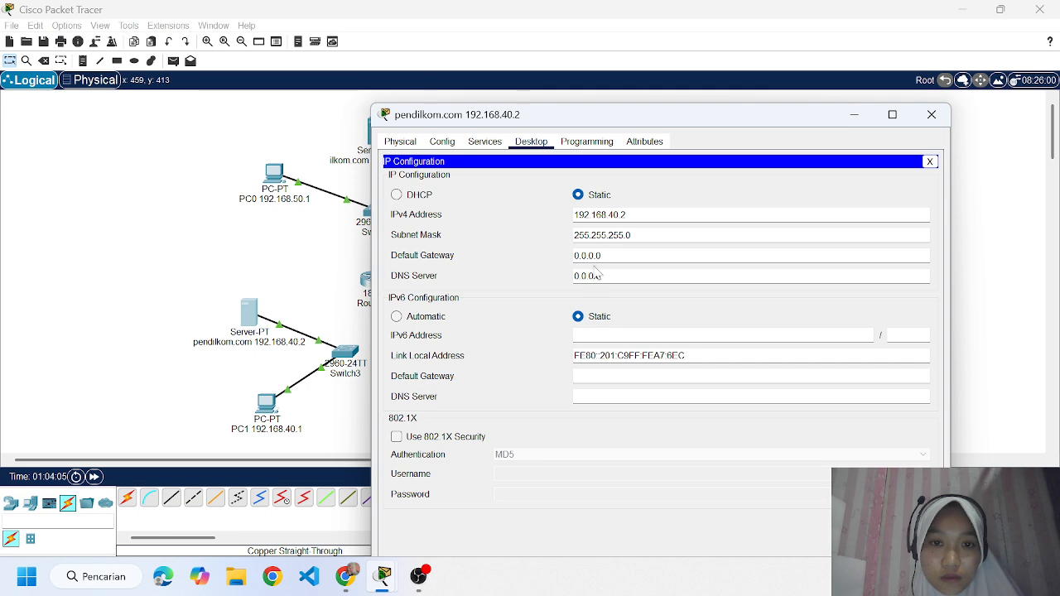
left_click_drag(603, 256, 561, 262)
type("1")
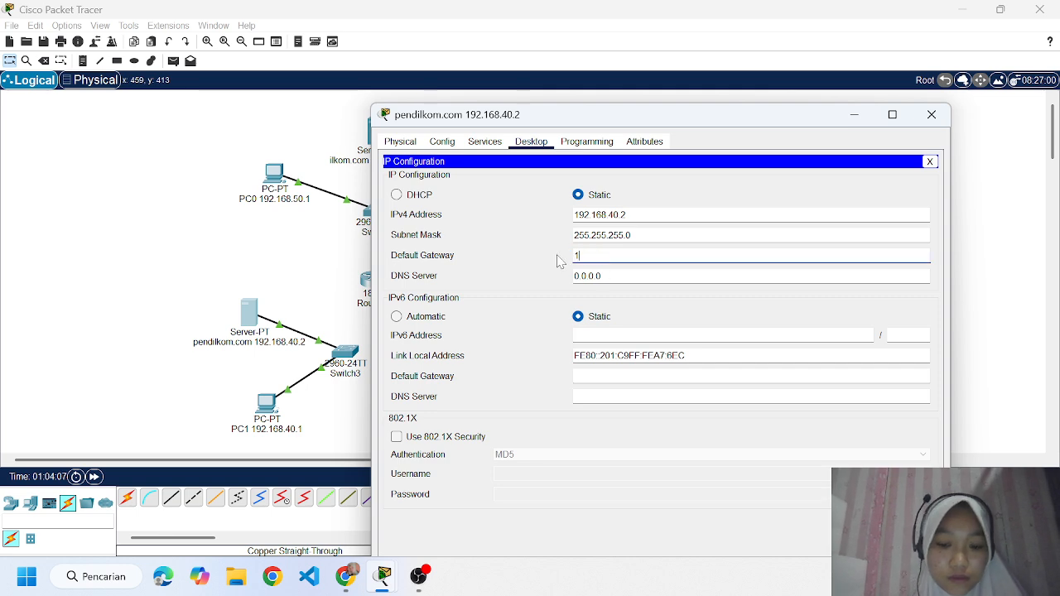
type("92.168")
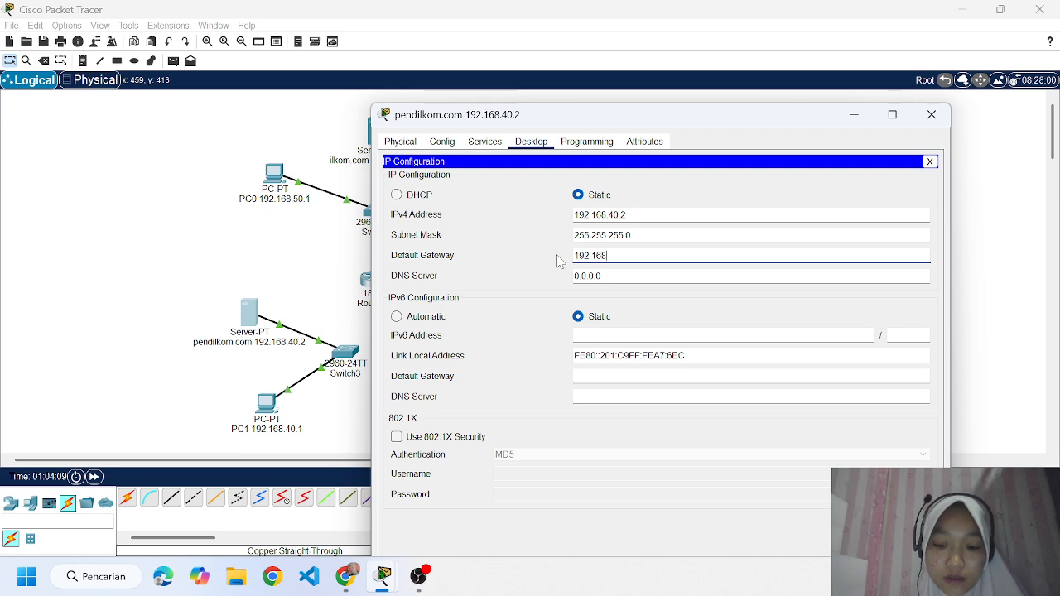
type(".40")
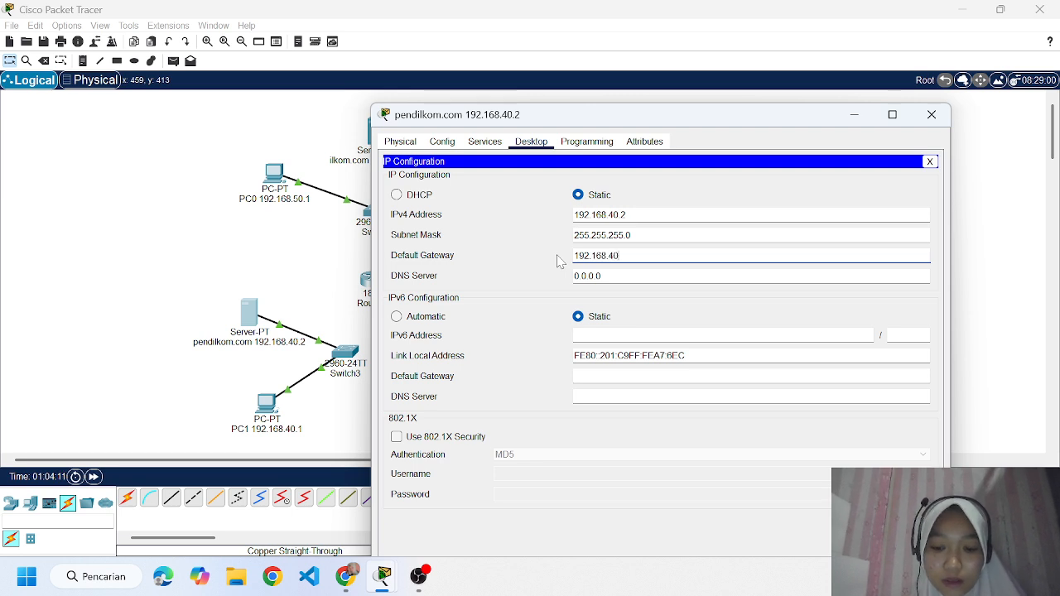
type(".3")
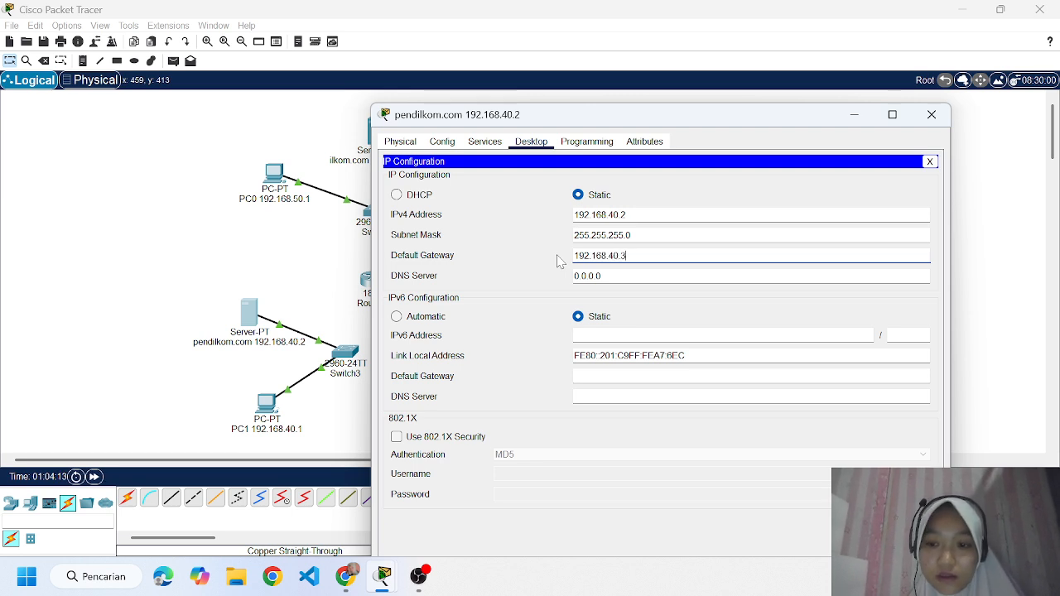
left_click(931, 116)
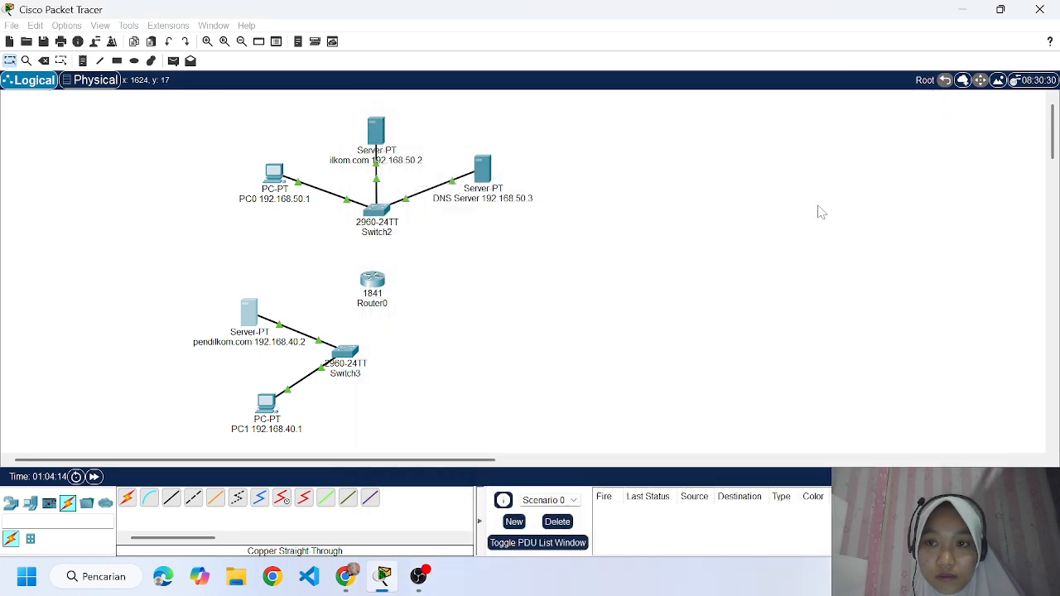
Check PC1's IP address and default gateway in its IP configuration.
left_click(265, 405)
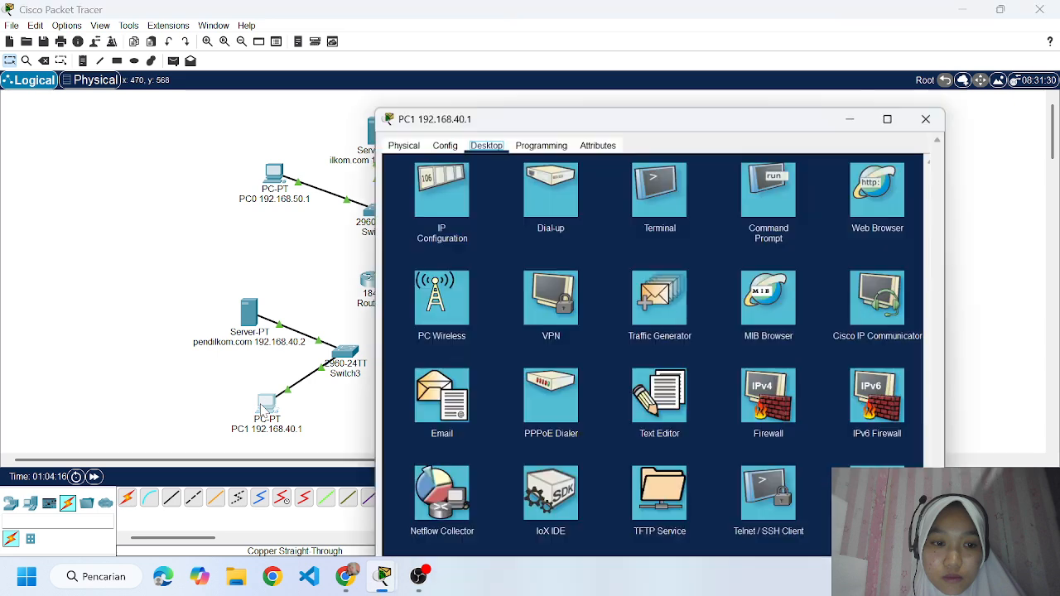
left_click(437, 91)
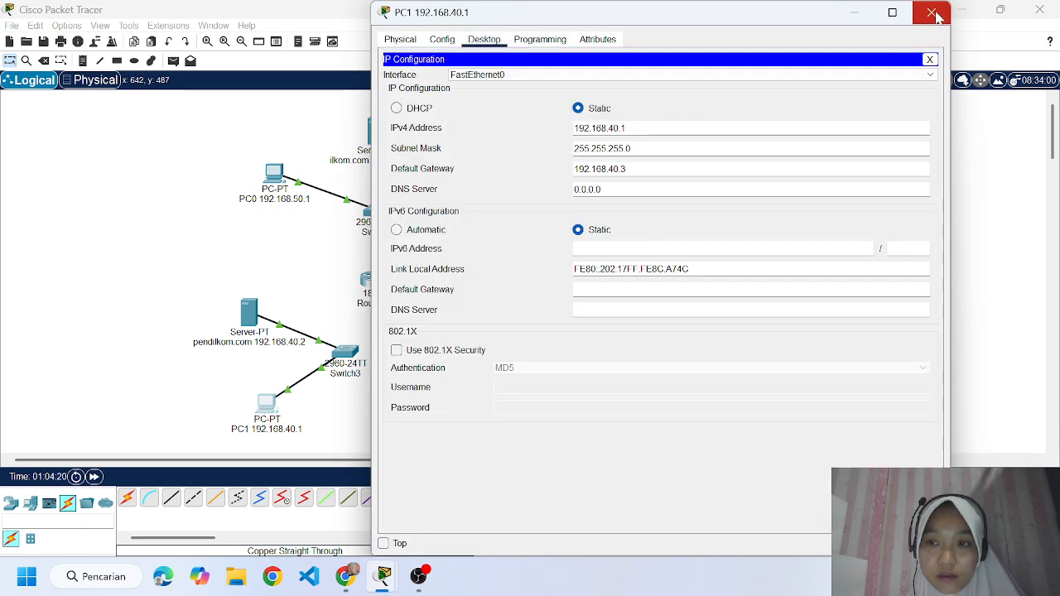
left_click(933, 13)
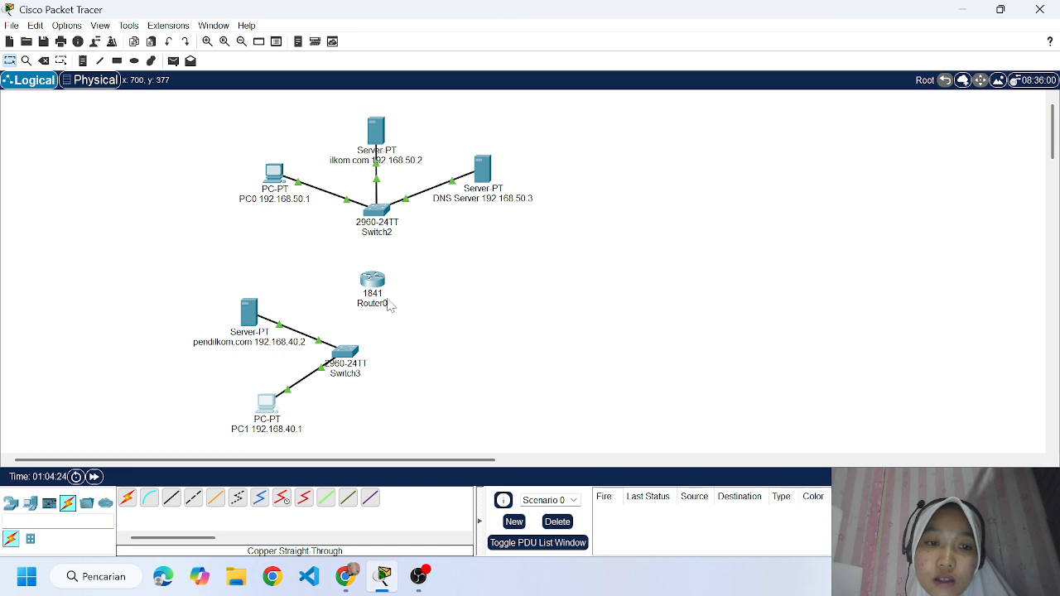
Connect Switch3's GigabitEthernet0/1 to Router0's FastEthernet0/0 with a copper straight-through cable.
left_click(169, 501)
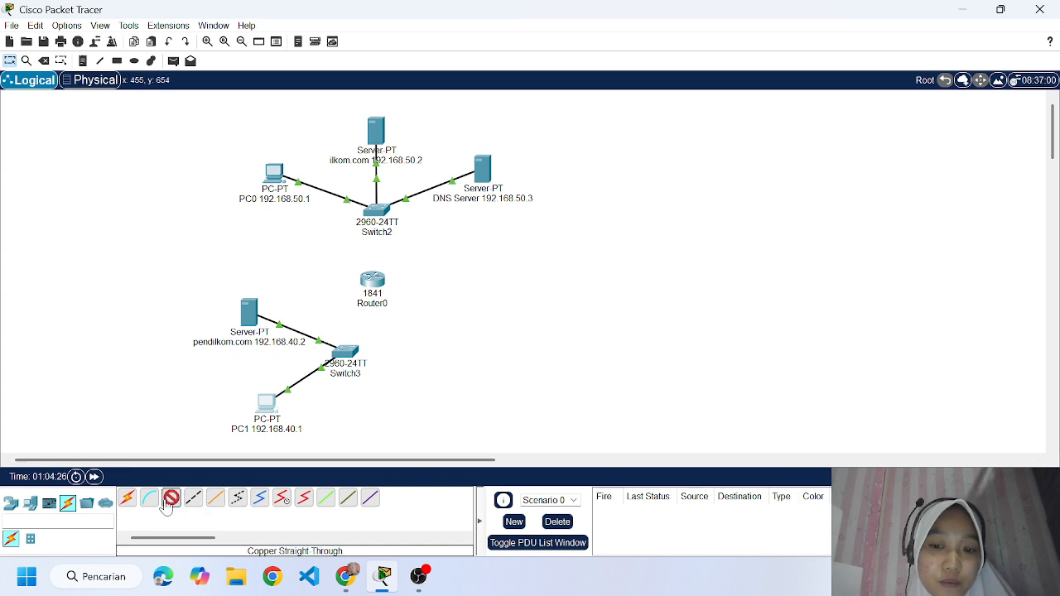
left_click(353, 352)
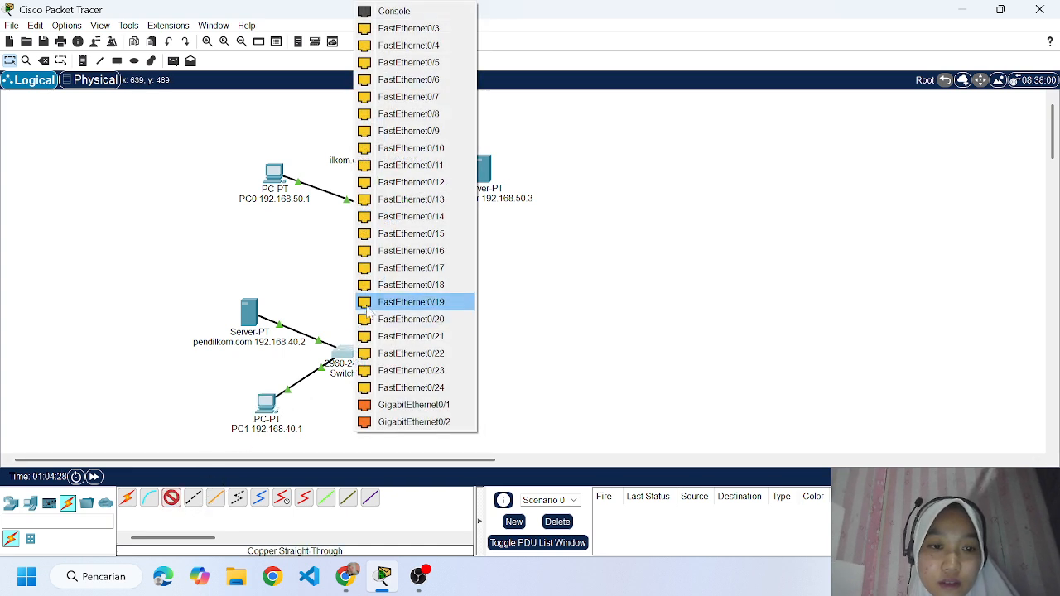
left_click(394, 410)
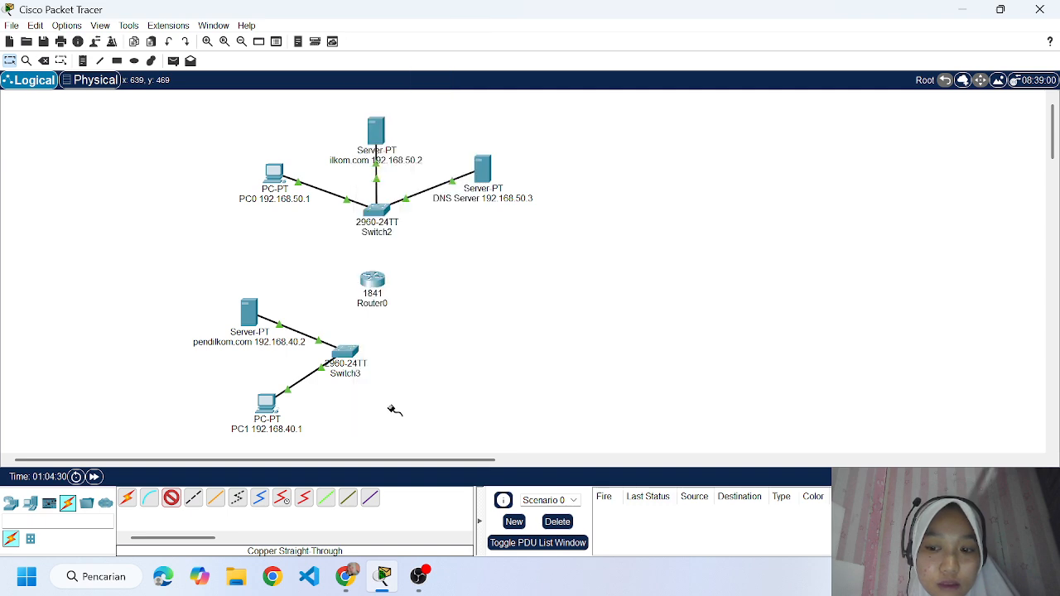
left_click(372, 283)
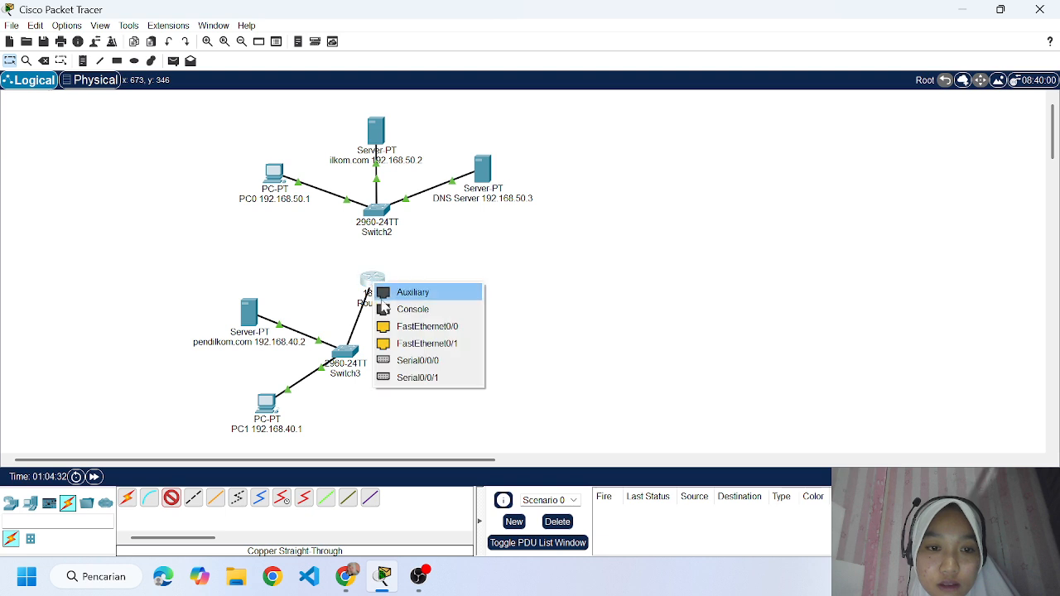
left_click(424, 328)
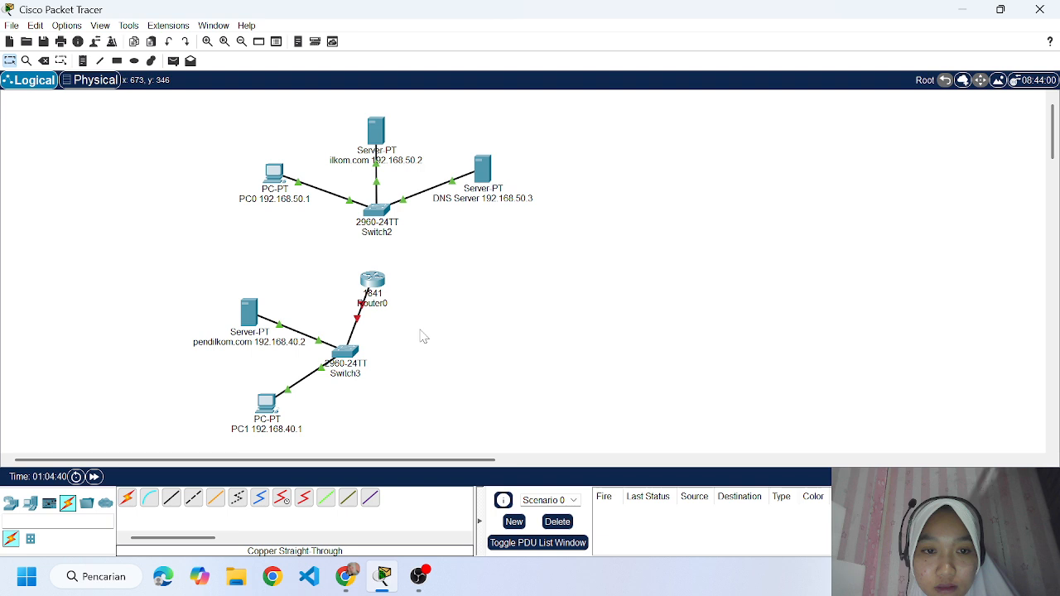
Connect Switch2's GigabitEthernet0/2 to Router0's FastEthernet0/1 with a copper straight-through cable.
left_click(171, 497)
left_click(377, 212)
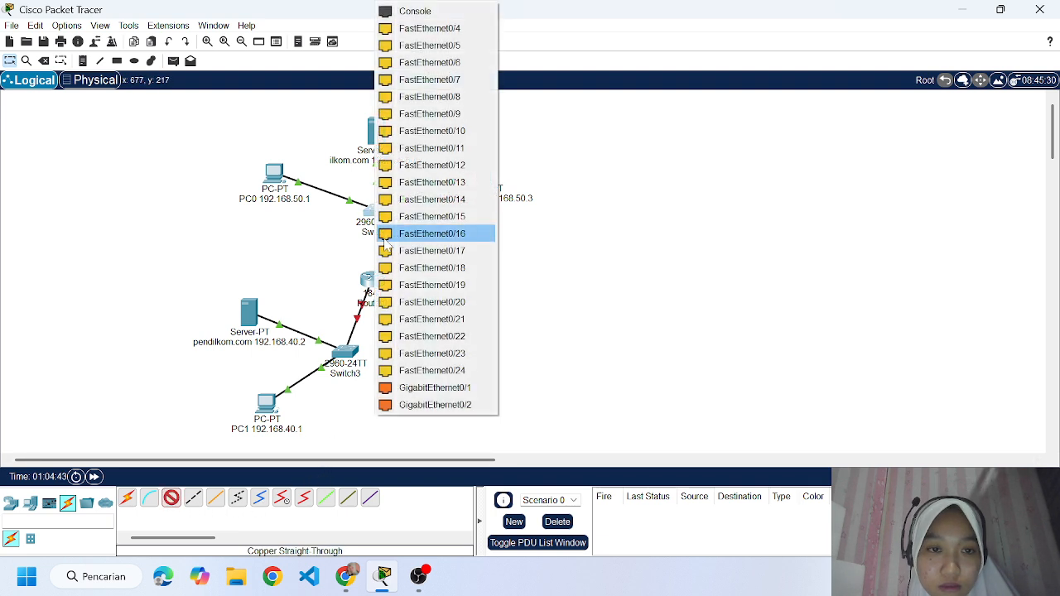
left_click(421, 406)
left_click(377, 287)
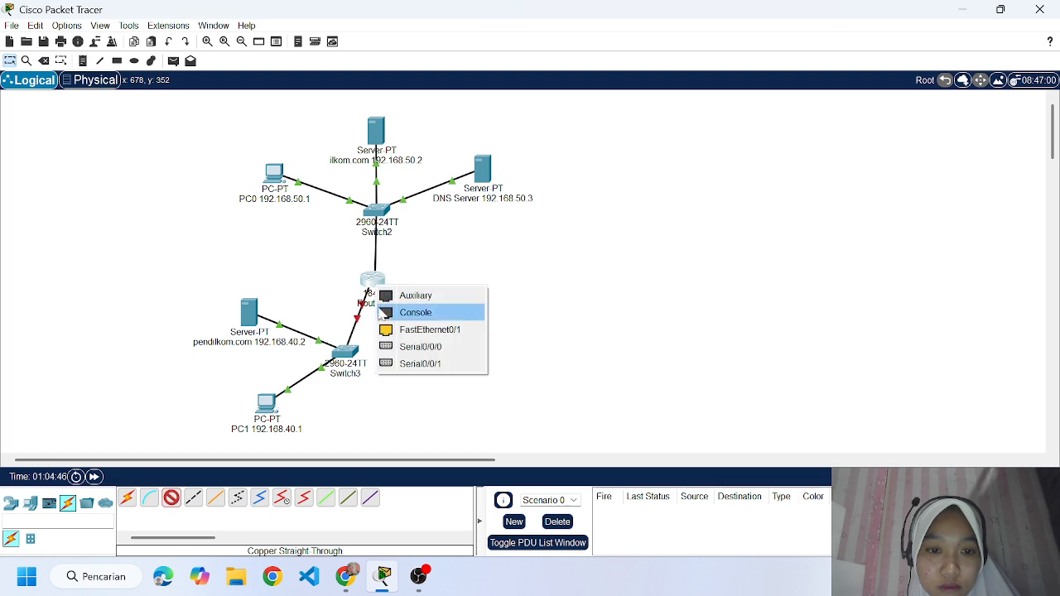
left_click(406, 329)
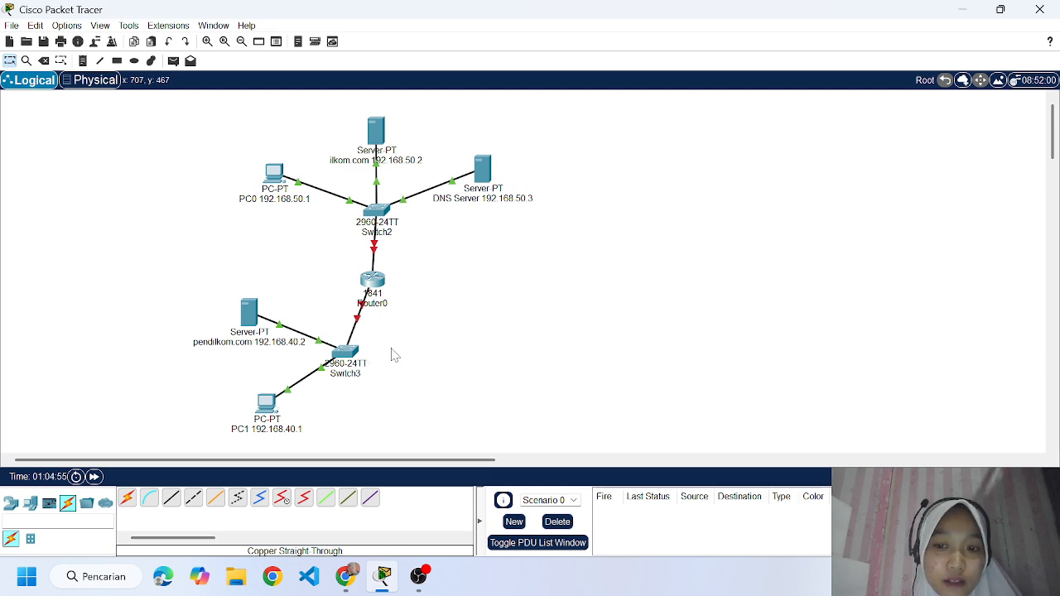
Configure Router0's FastEthernet0/0 with IPv4 address 192.168.40.3 and subnet mask 255.255.255.0, and turn its port on.
left_click(374, 280)
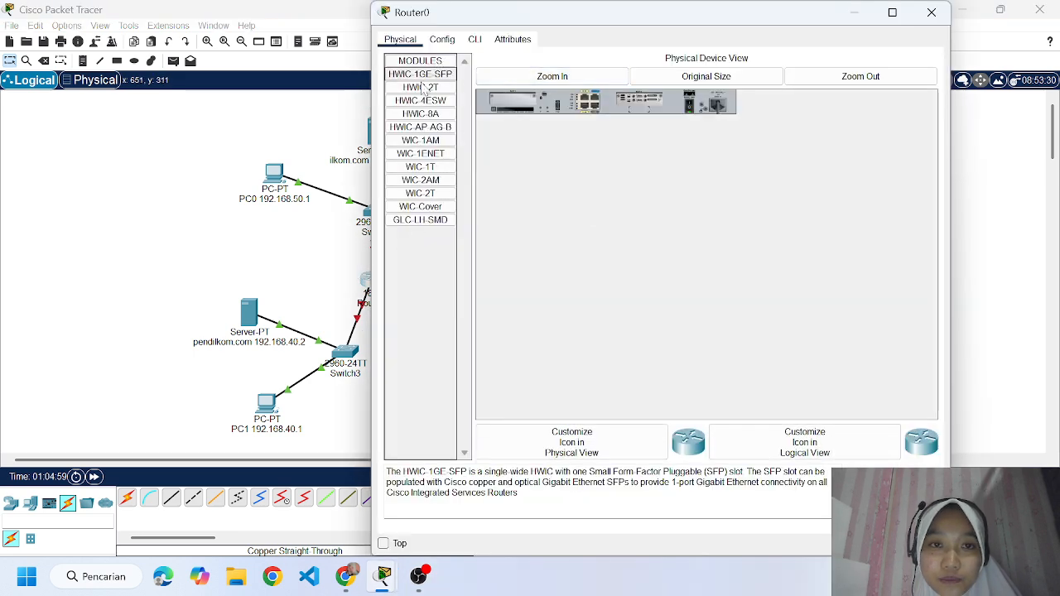
left_click(442, 40)
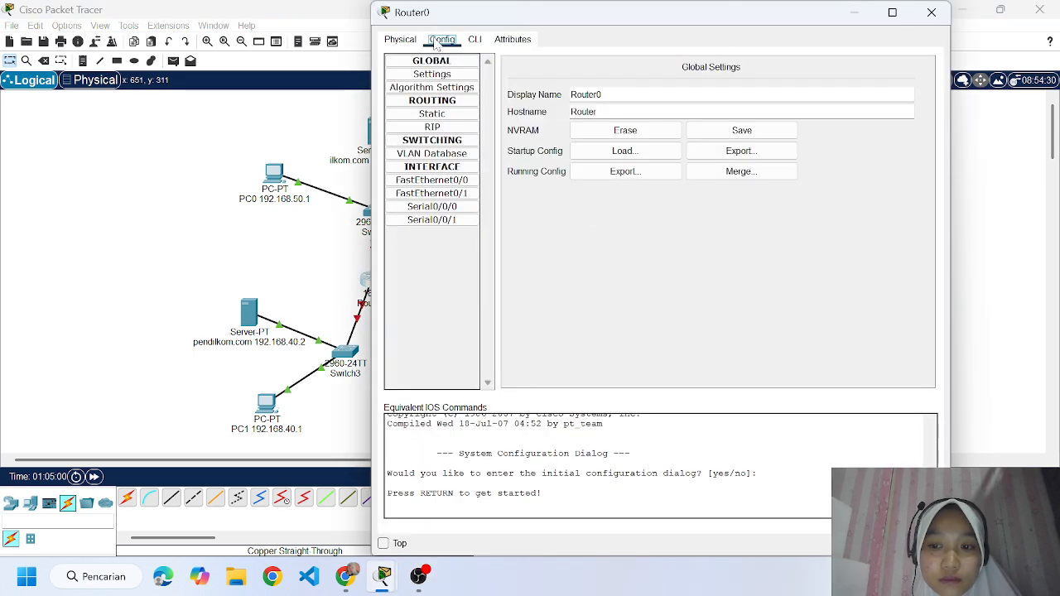
left_click(439, 183)
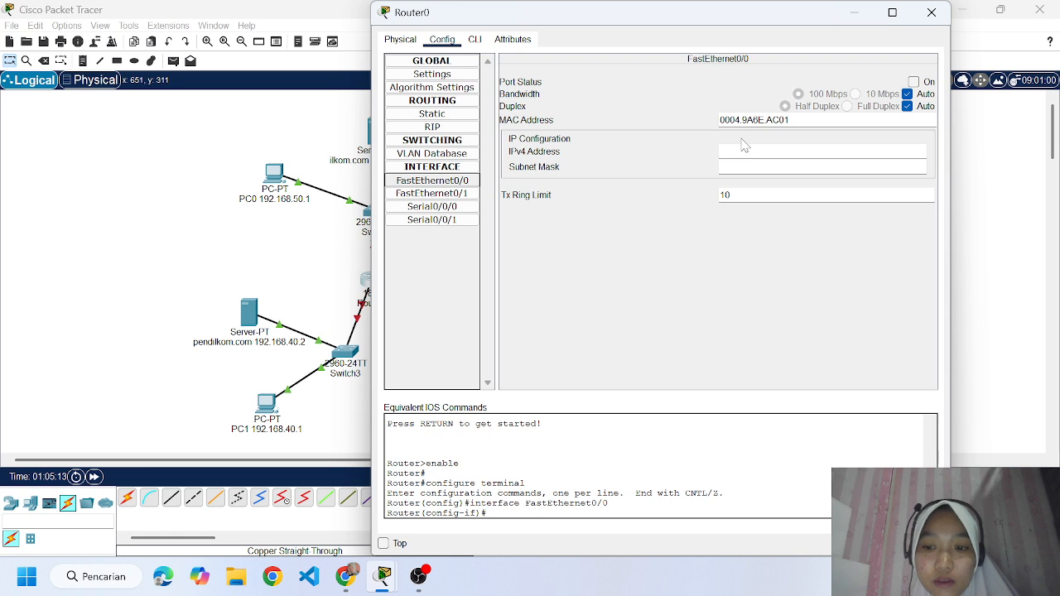
left_click(820, 151)
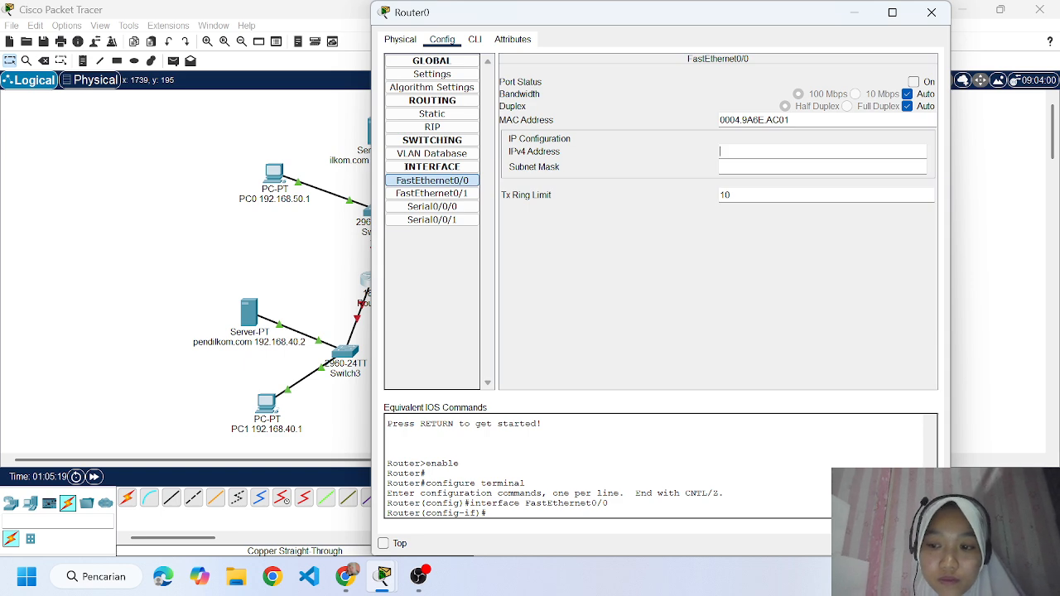
type("1")
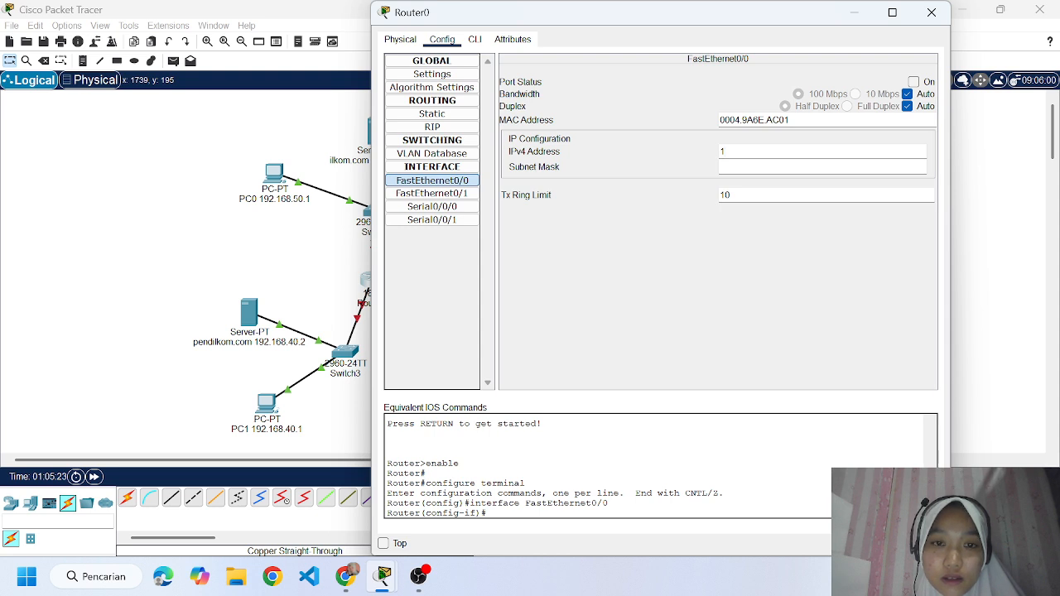
type("2")
key("BackSpace")
type("9")
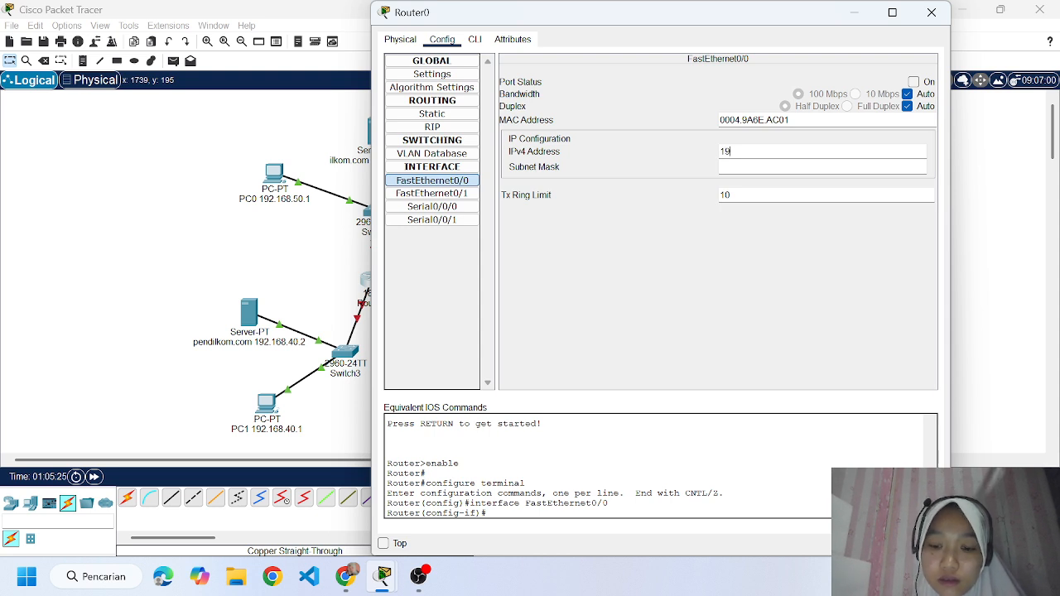
type("2.168")
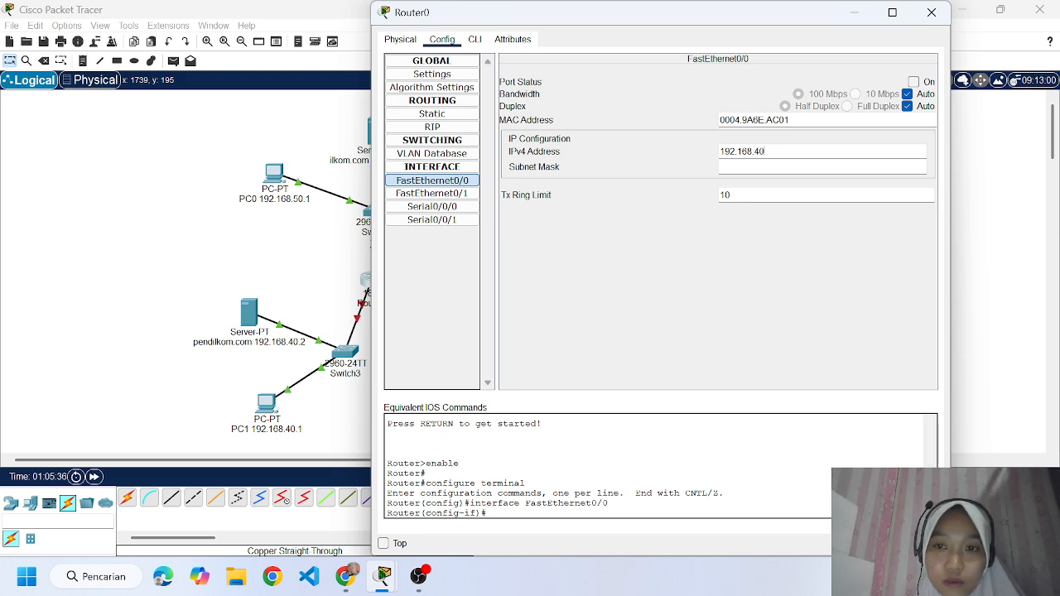
type(".4")
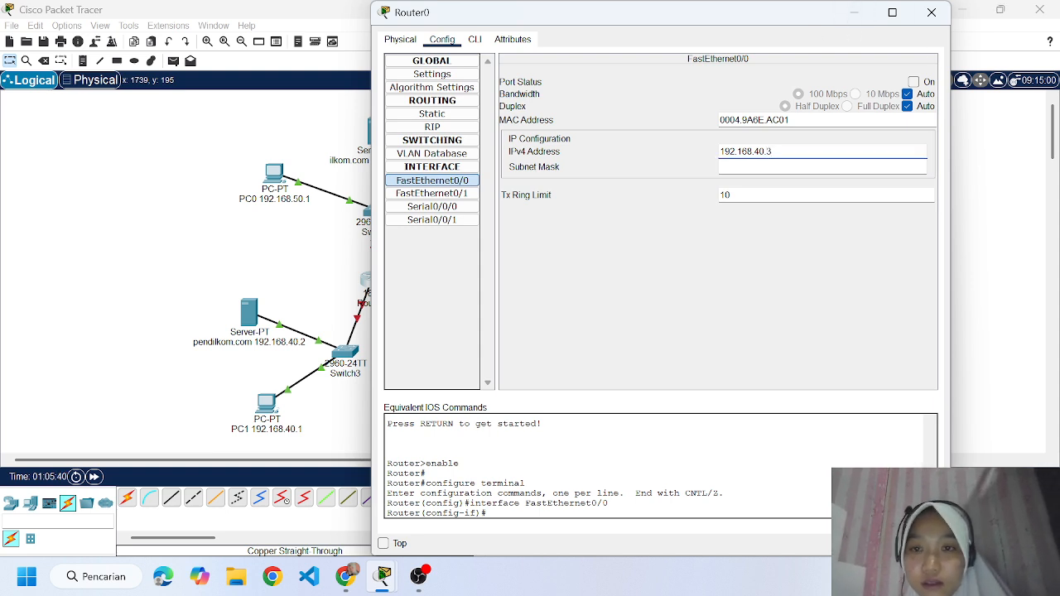
key("Tab")
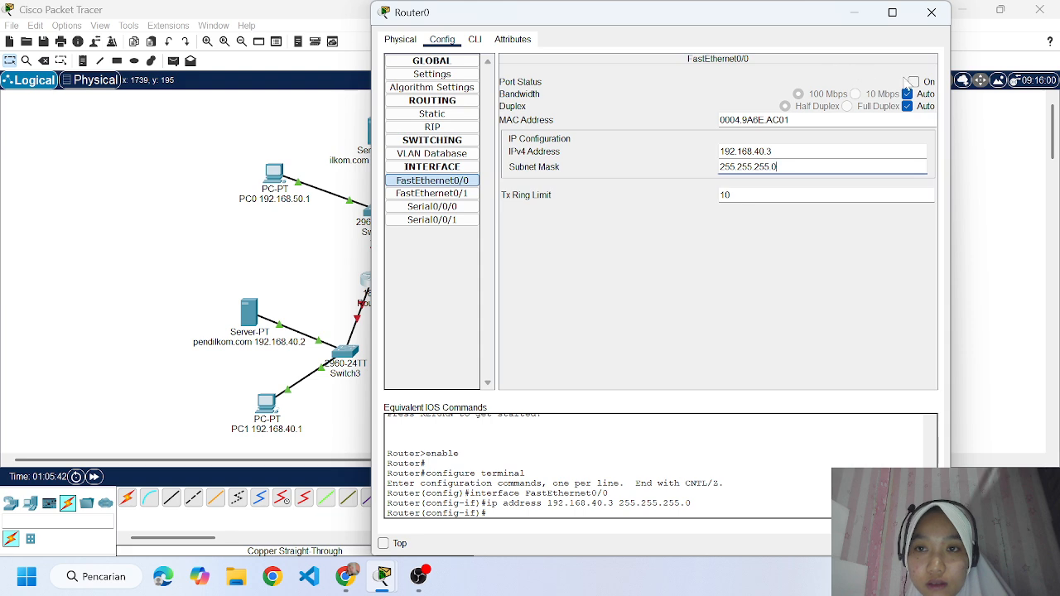
left_click(914, 81)
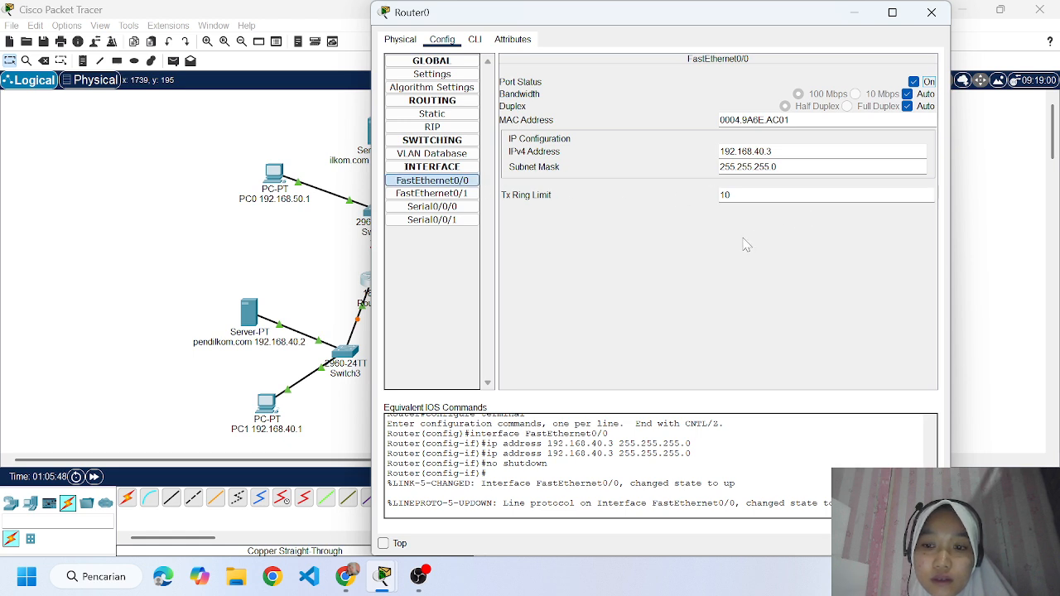
left_click(931, 13)
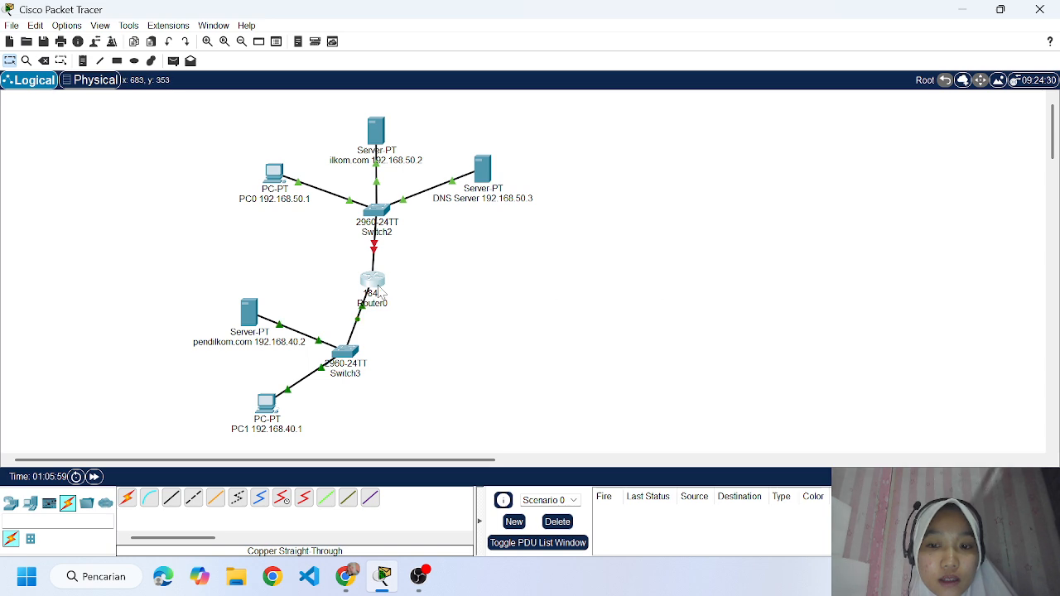
Add network 192.168.40.0 to Router0's RIP routing.
left_click(377, 288)
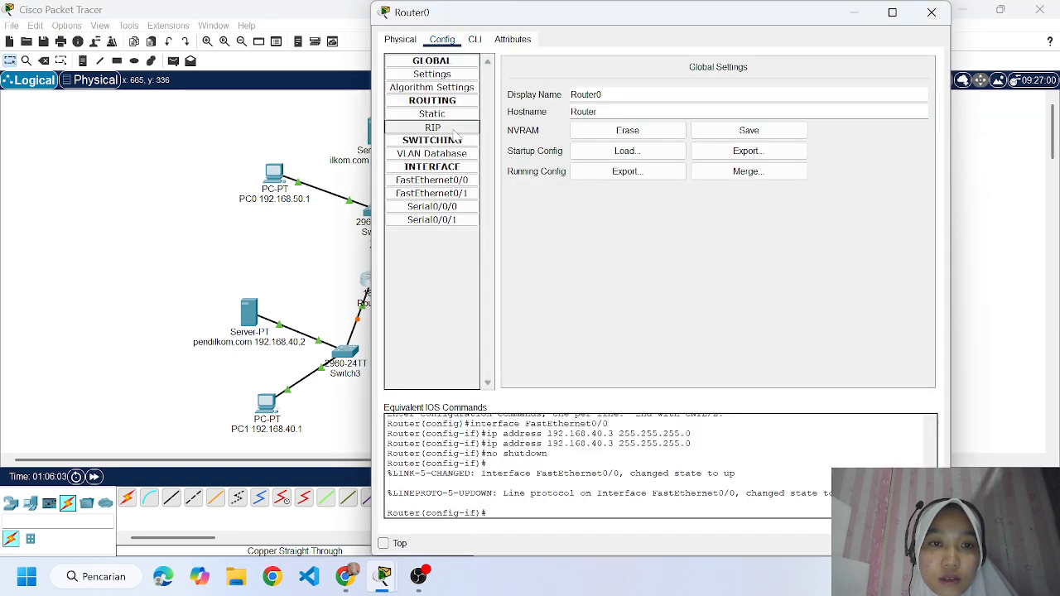
left_click(456, 128)
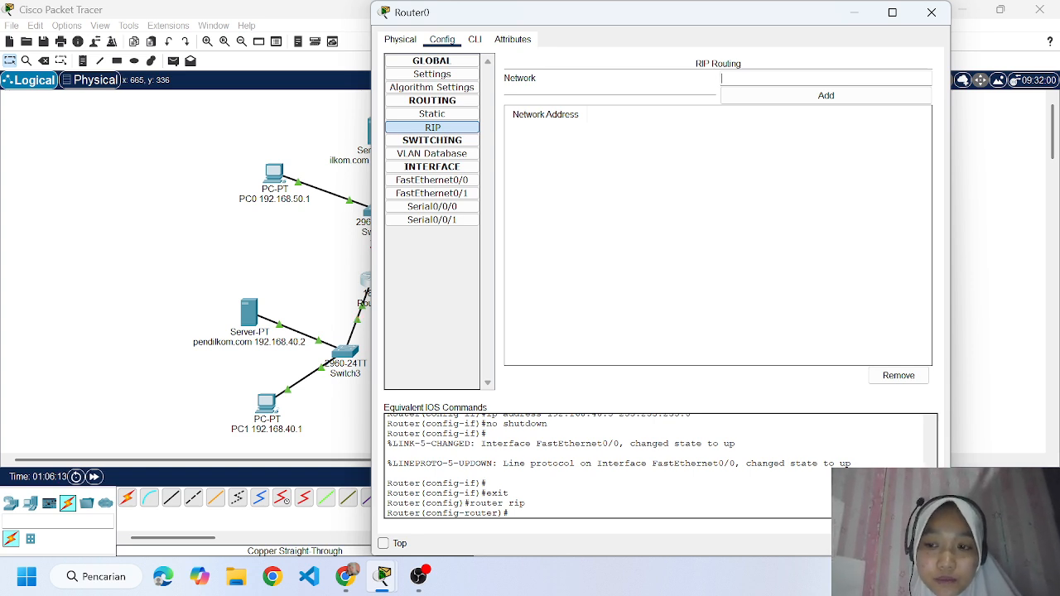
type("192.1")
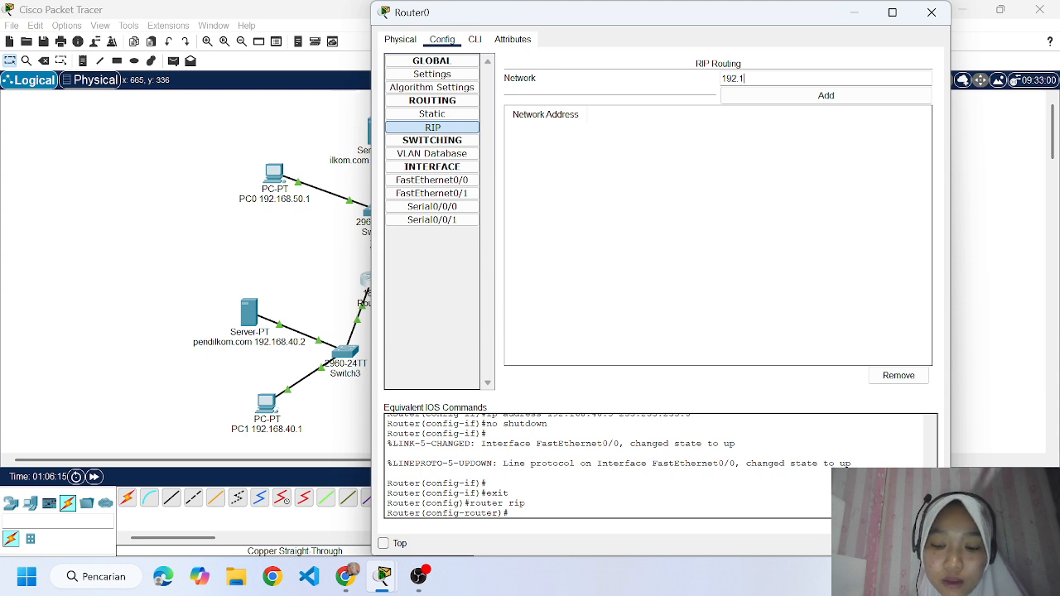
type("68")
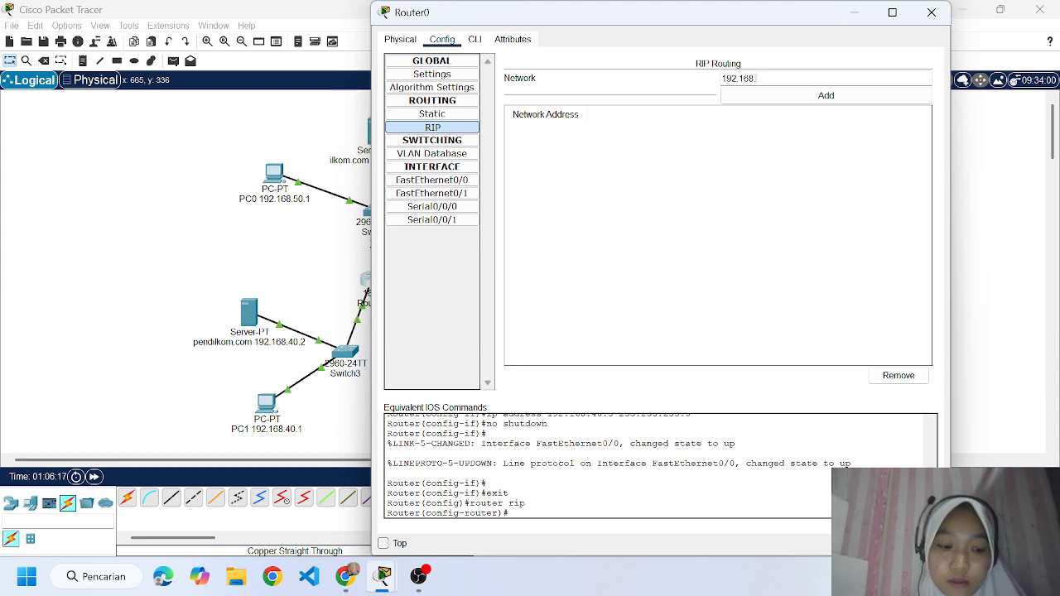
type(".40.0")
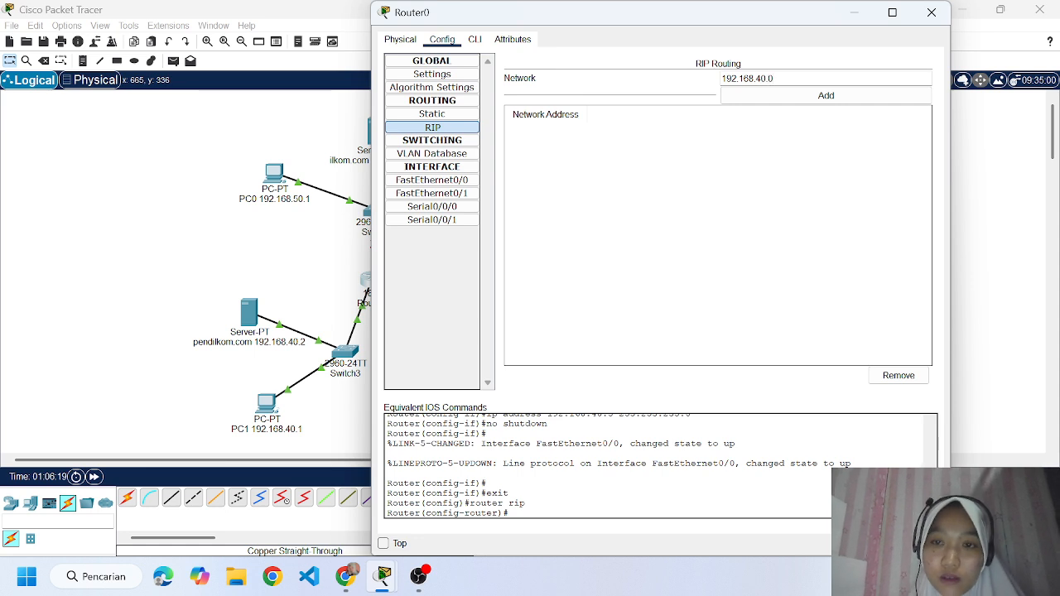
left_click(797, 97)
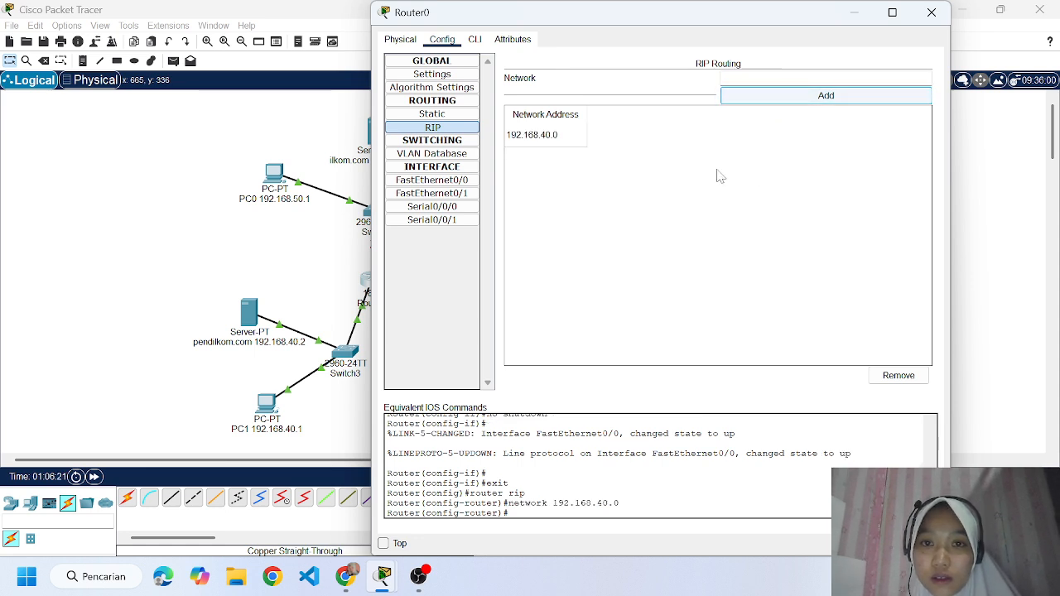
Set the default gateway of the ilkom.com server to 192.168.50.4.
left_click(926, 16)
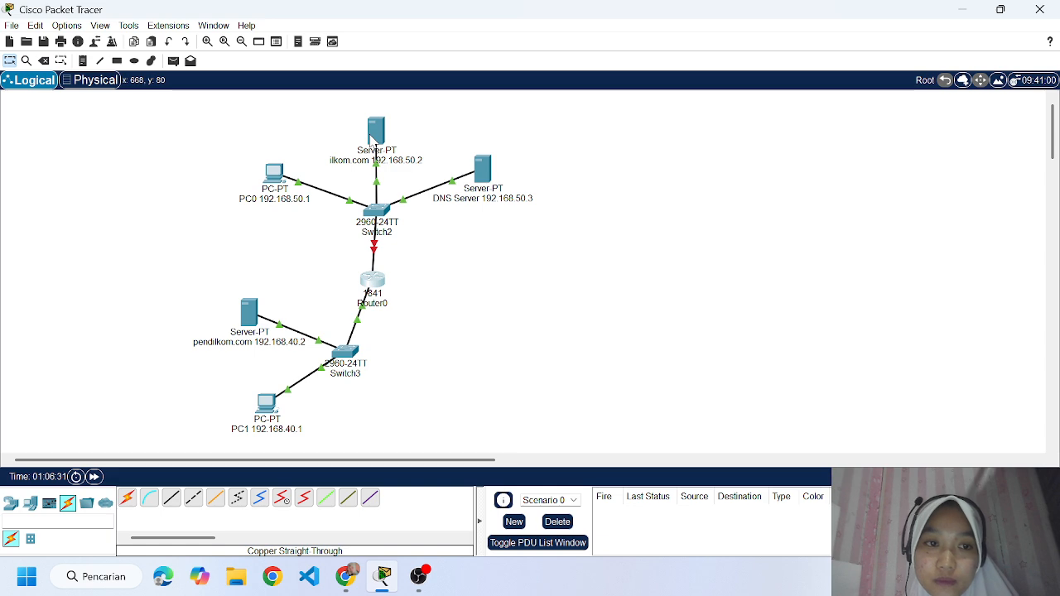
mouse_move(375, 140)
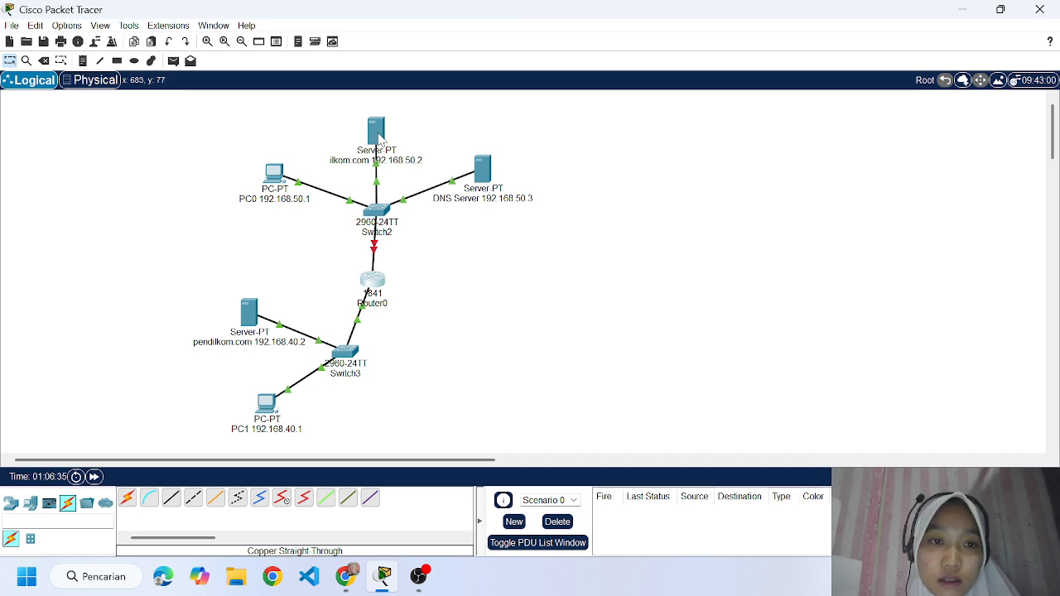
left_click(377, 134)
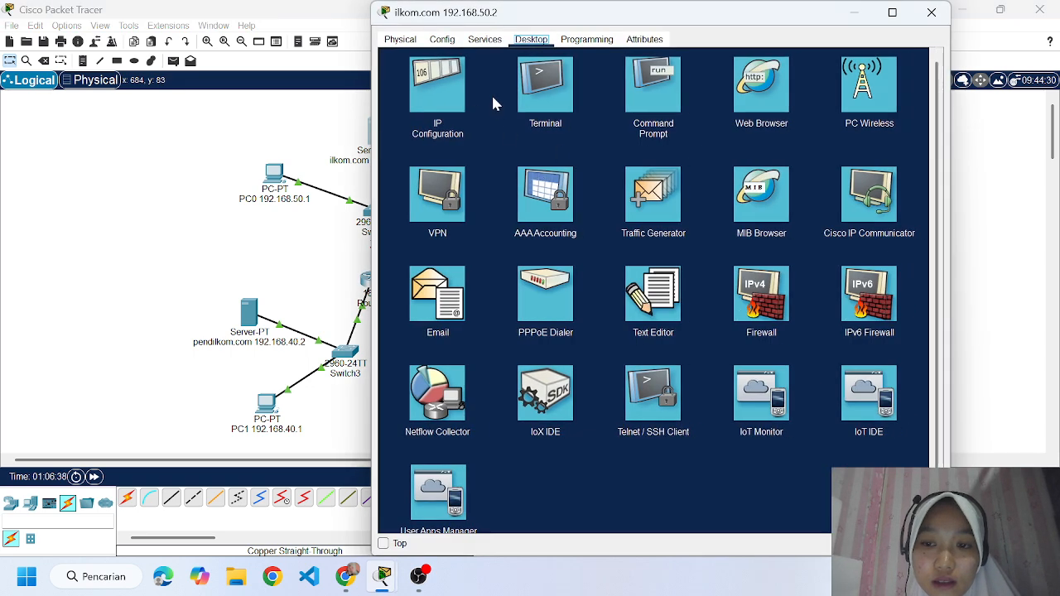
left_click(442, 94)
left_click_drag(602, 154, 555, 158)
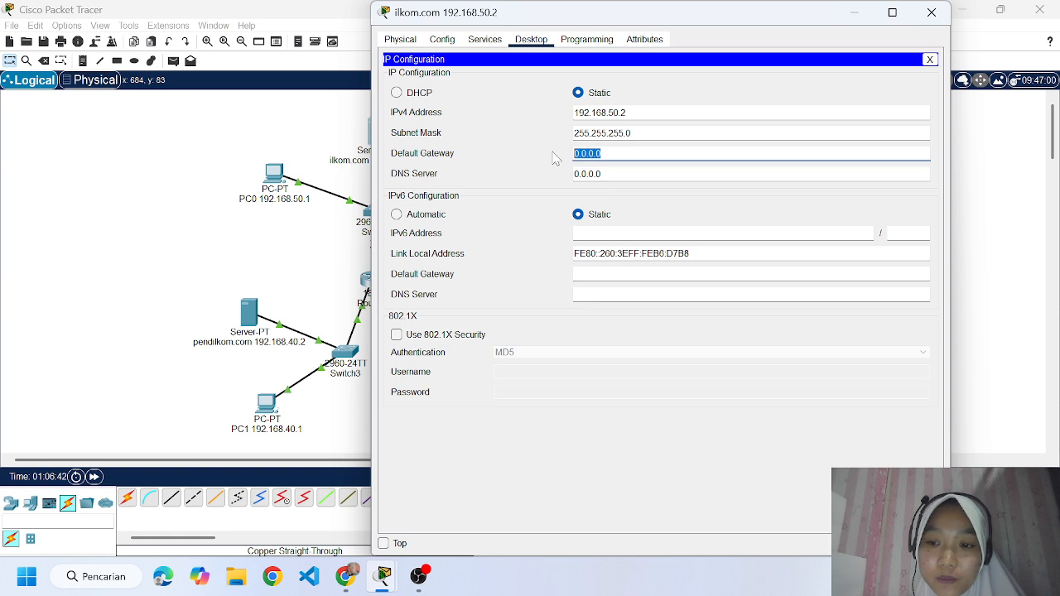
key("BackSpace")
type("192")
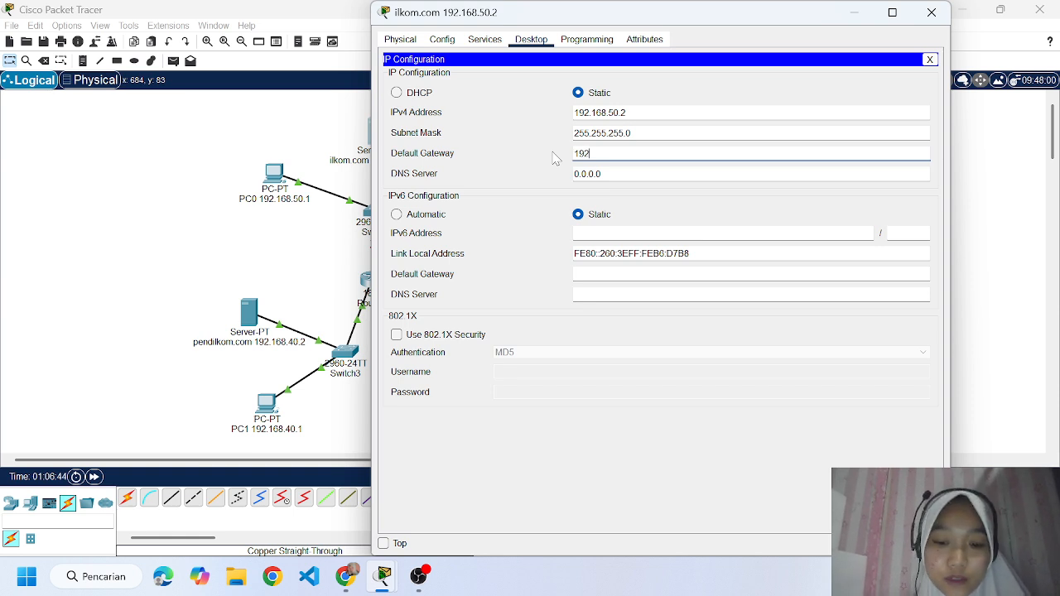
type(".16")
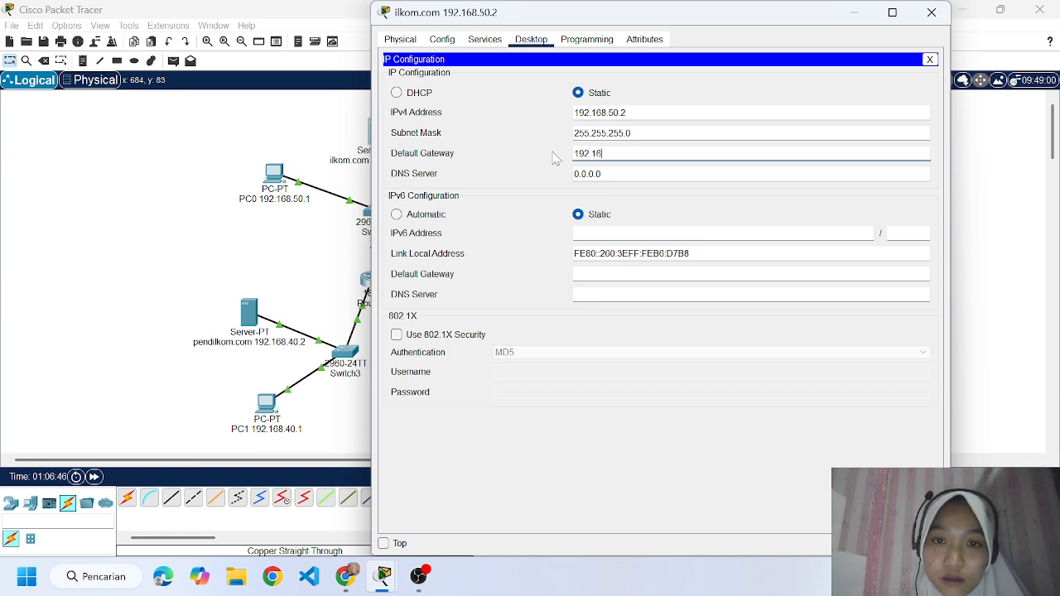
type("8.50.4")
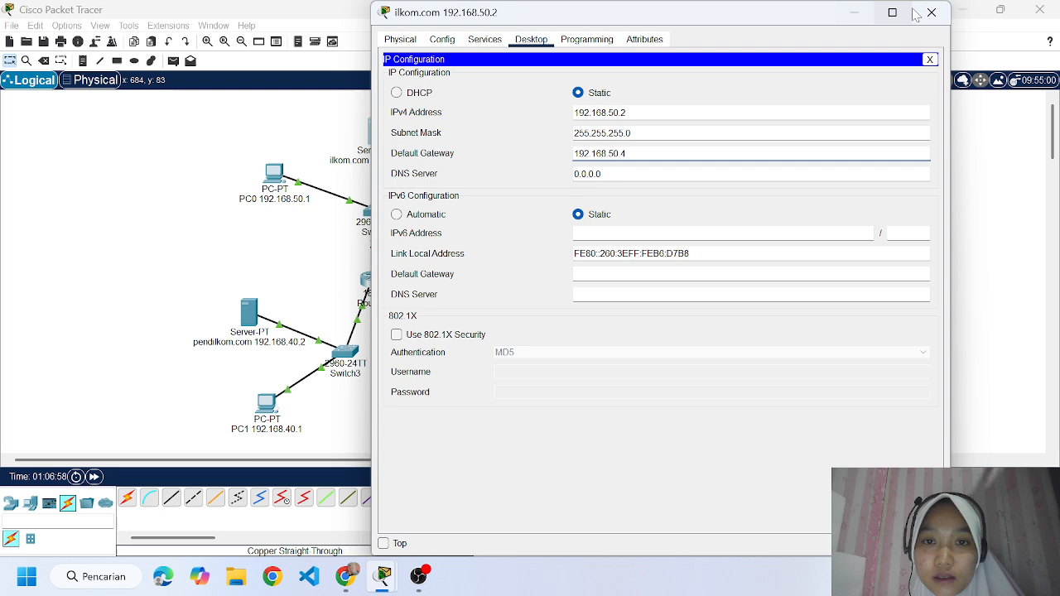
left_click(932, 14)
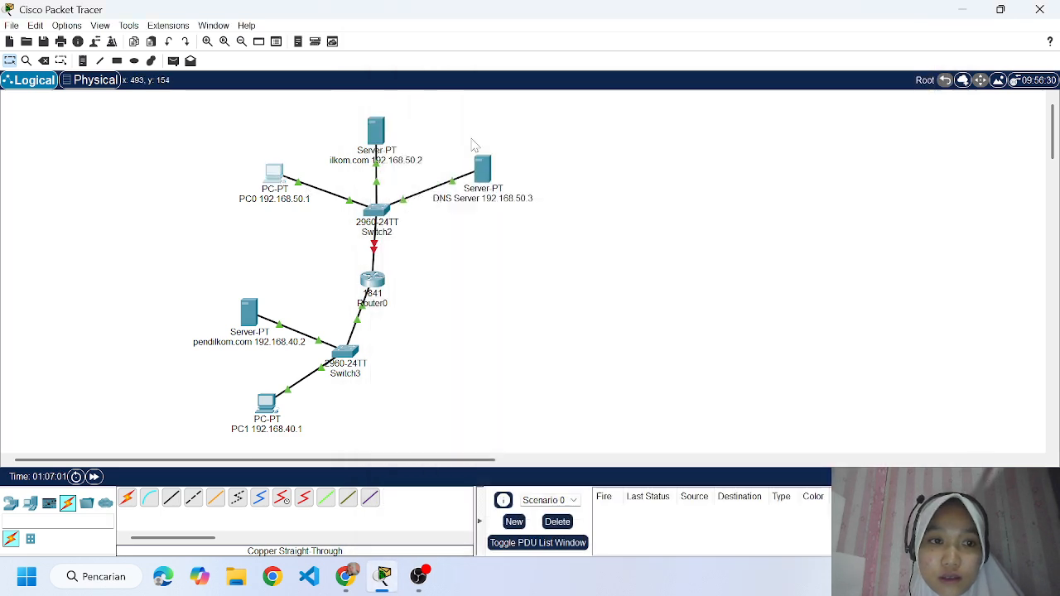
Set PC0's default gateway to 192.168.50.4.
left_click(275, 174)
left_click(462, 98)
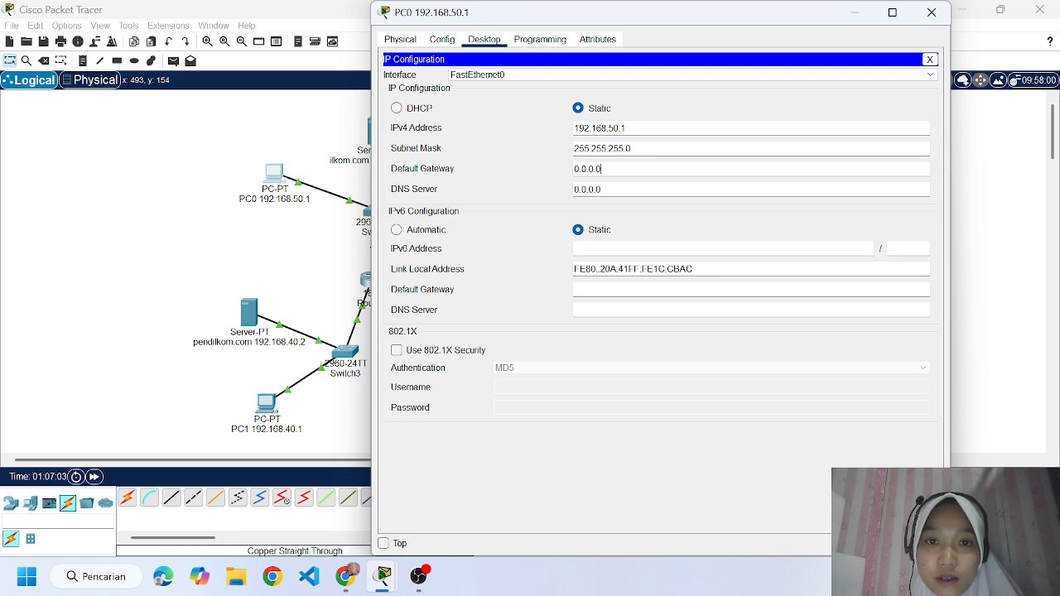
key("BackSpace")
key("BackSpace")
key("BackSpace")
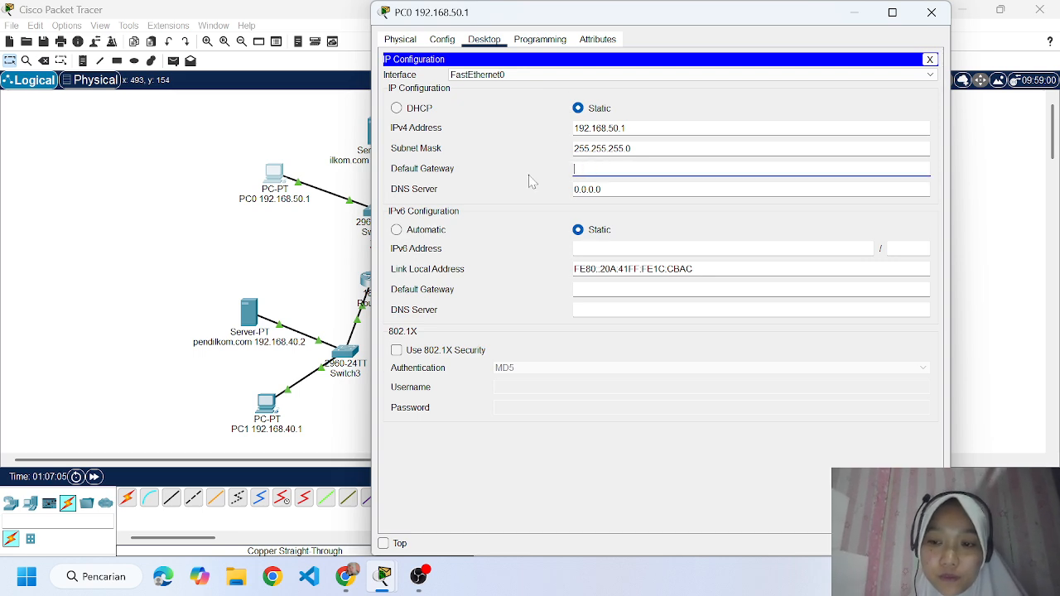
type("1")
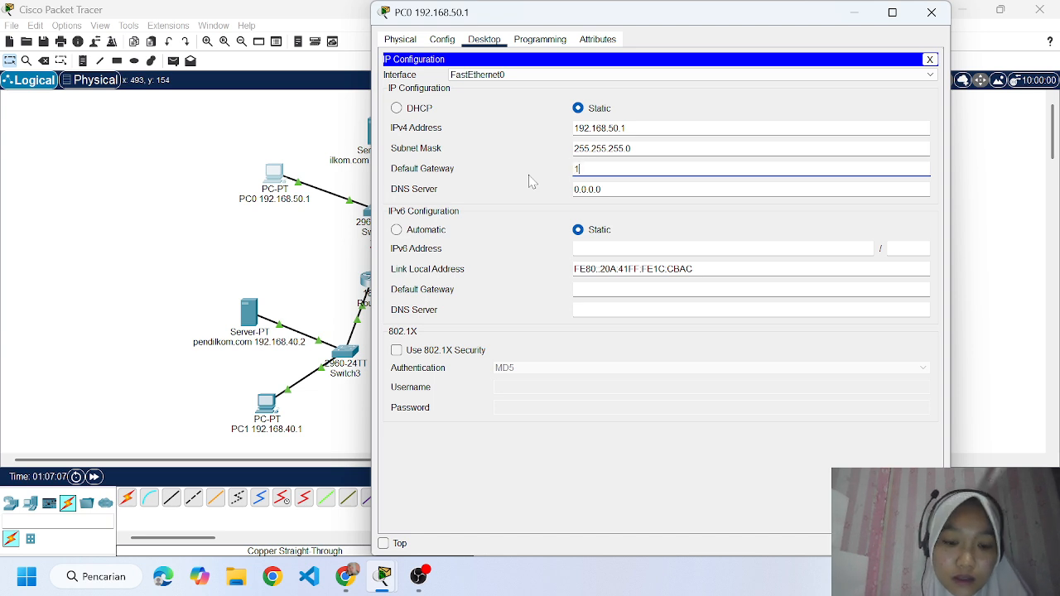
type("92.168.50.4")
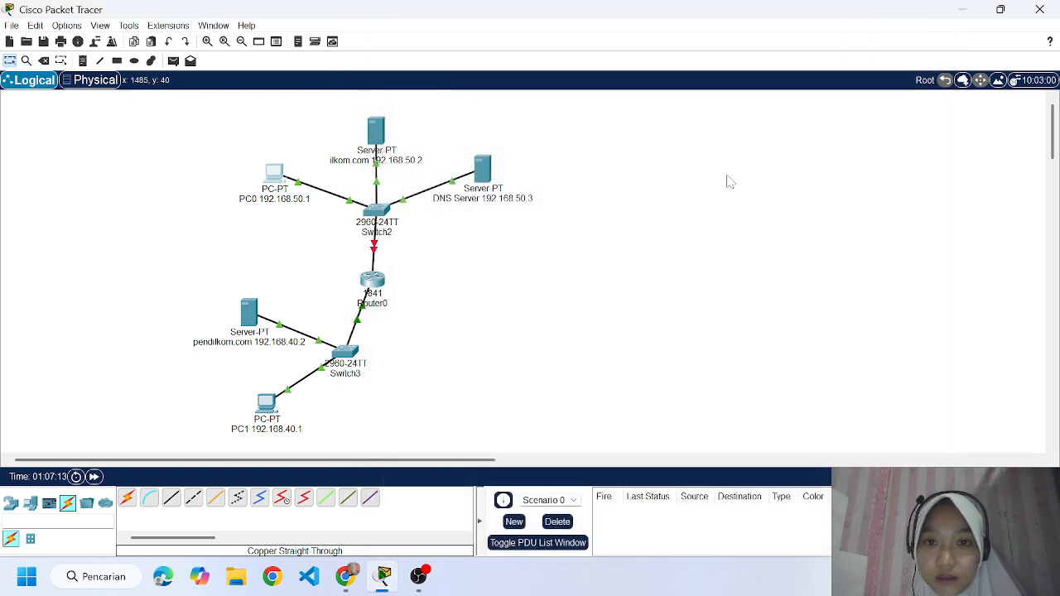
left_click(932, 11)
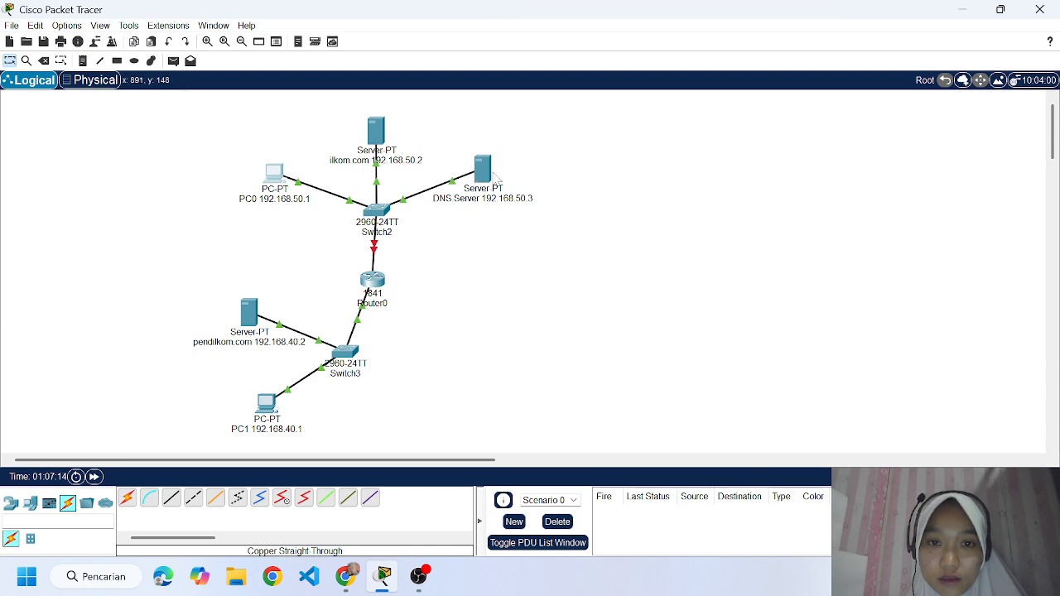
Set the DNS Server device's default gateway to 192.168.50.4.
left_click(484, 169)
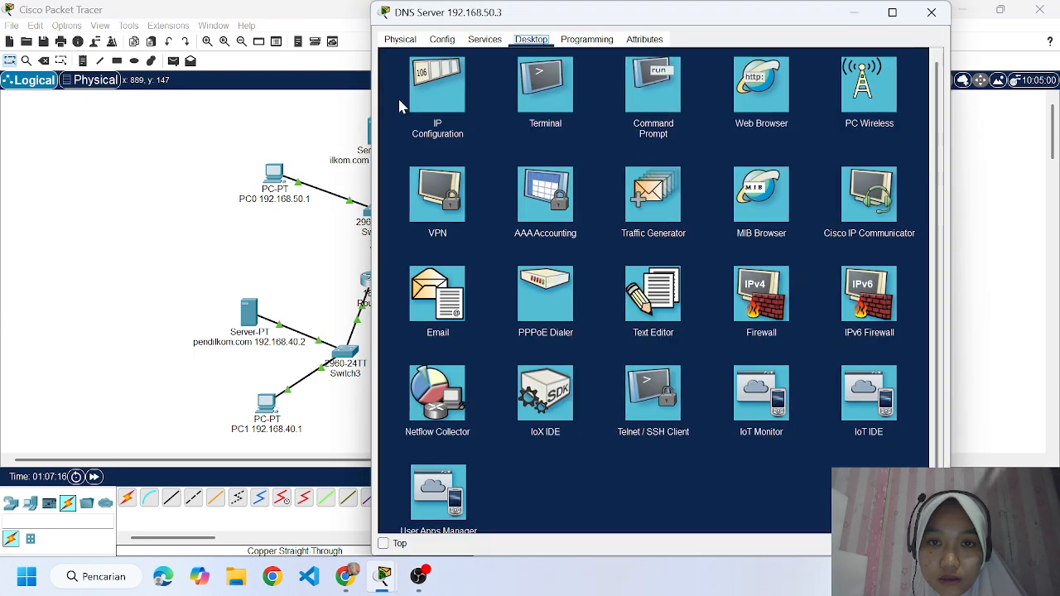
left_click(423, 89)
left_click_drag(602, 154, 557, 153)
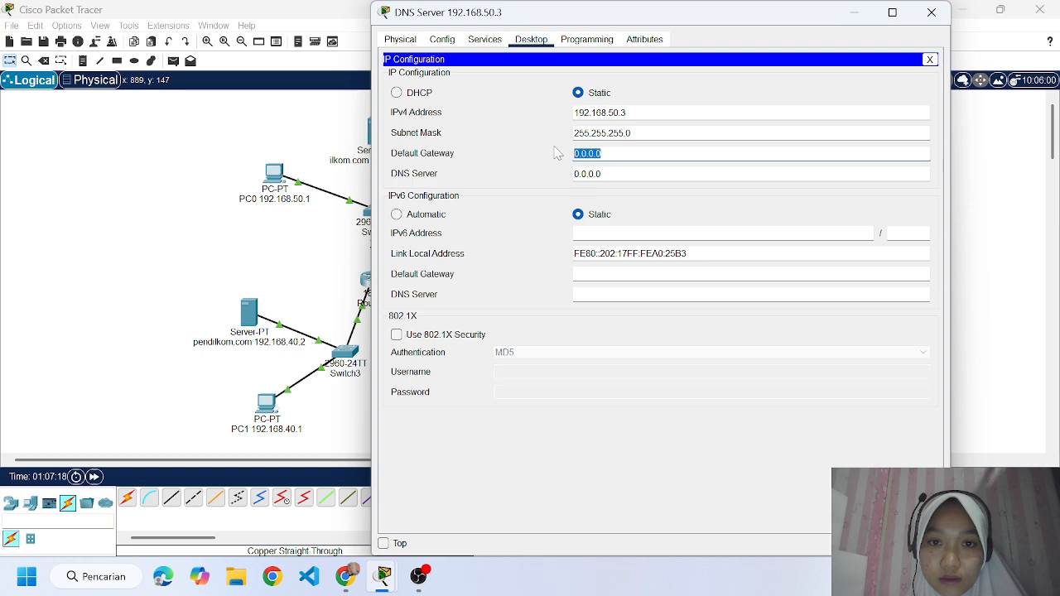
key("BackSpace")
type("192.16")
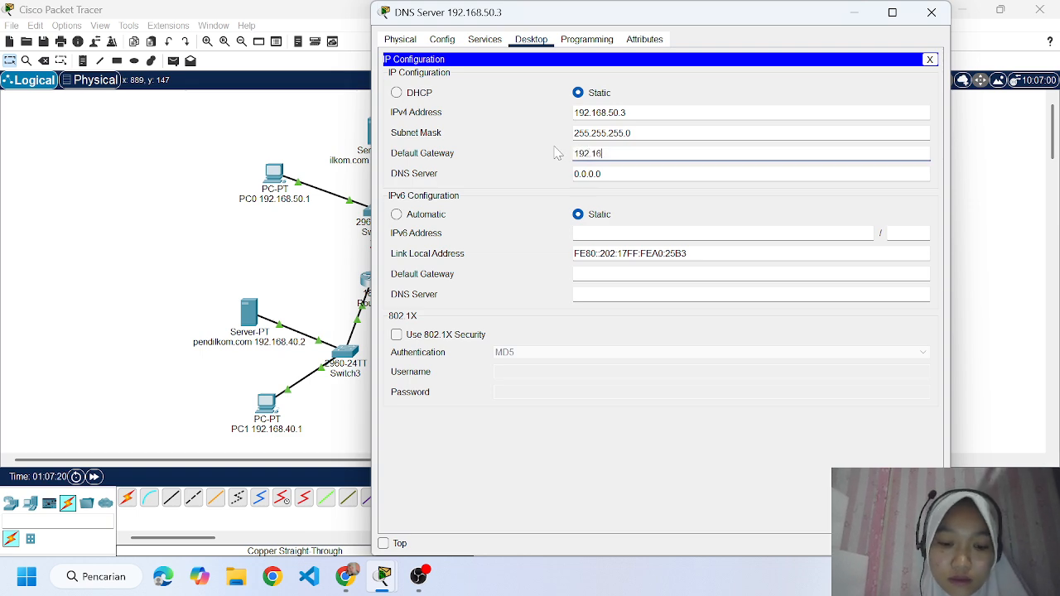
type("8.50.4")
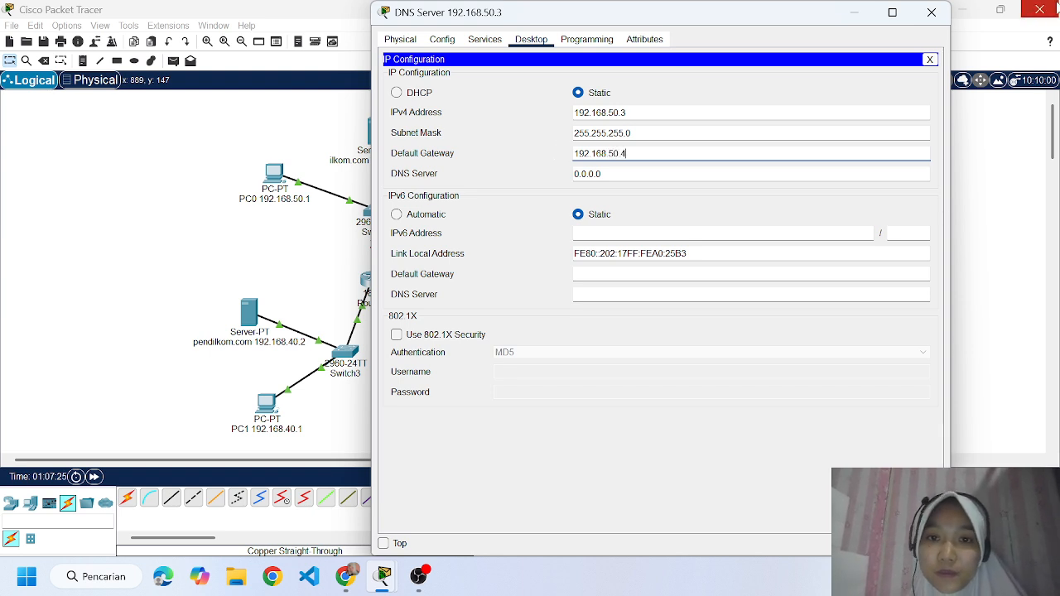
left_click(932, 13)
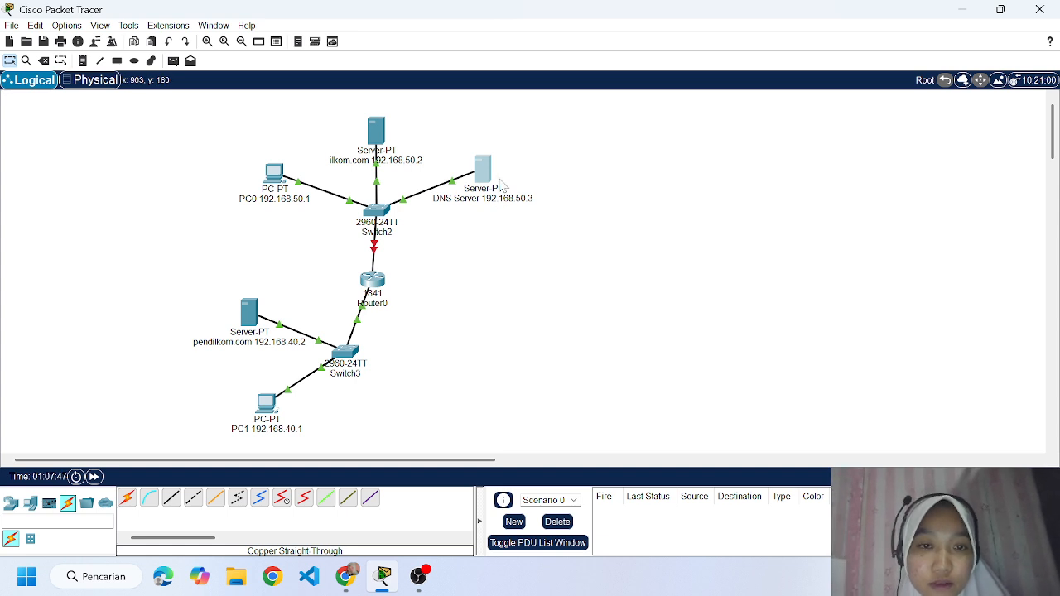
Set PC1's DNS server address to 192.168.50.3.
mouse_move(486, 176)
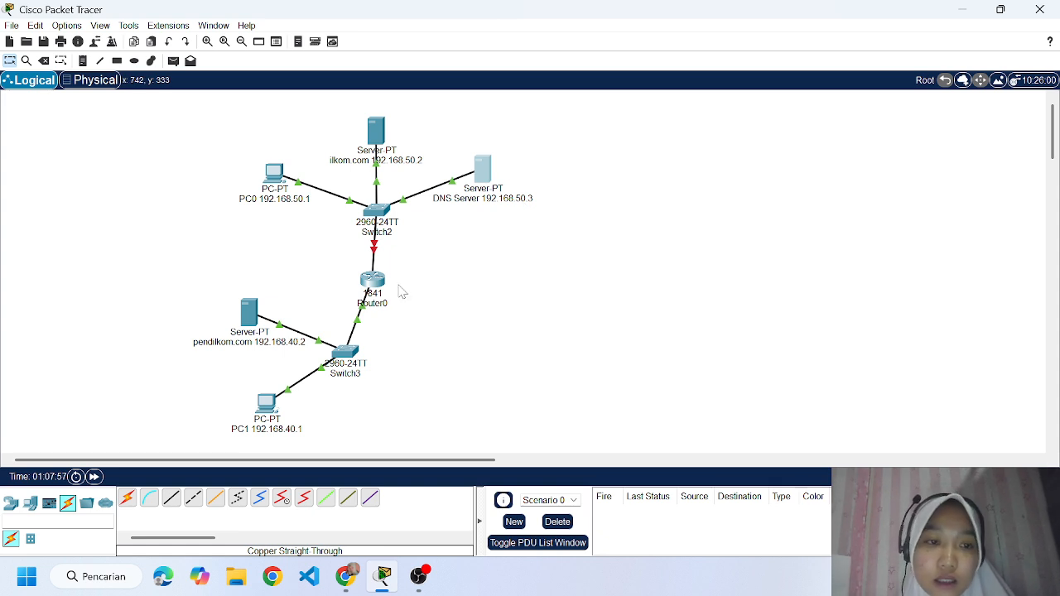
left_click(266, 403)
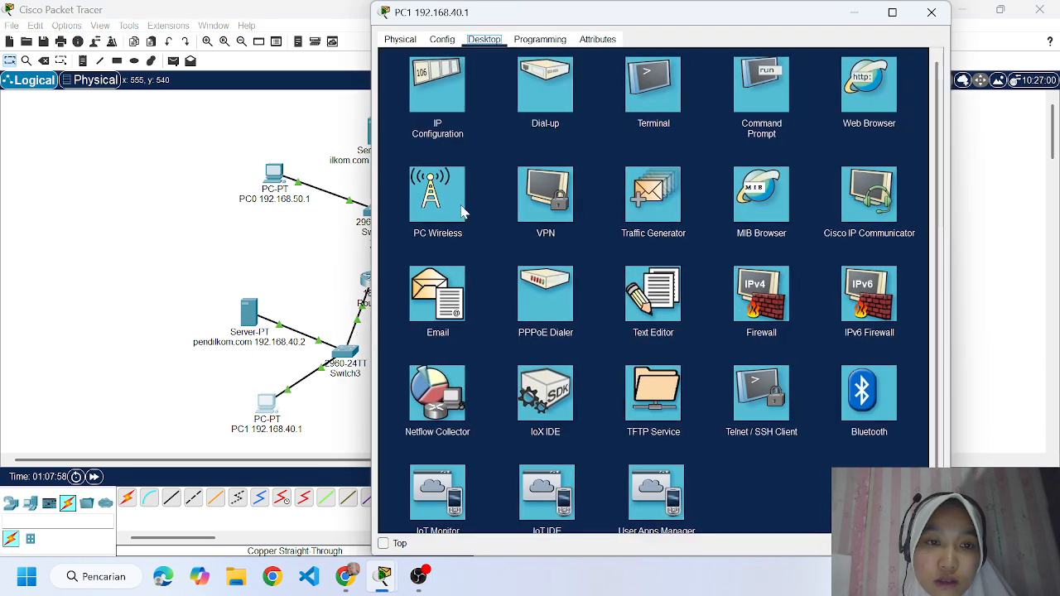
left_click(439, 86)
left_click_drag(603, 190, 575, 192)
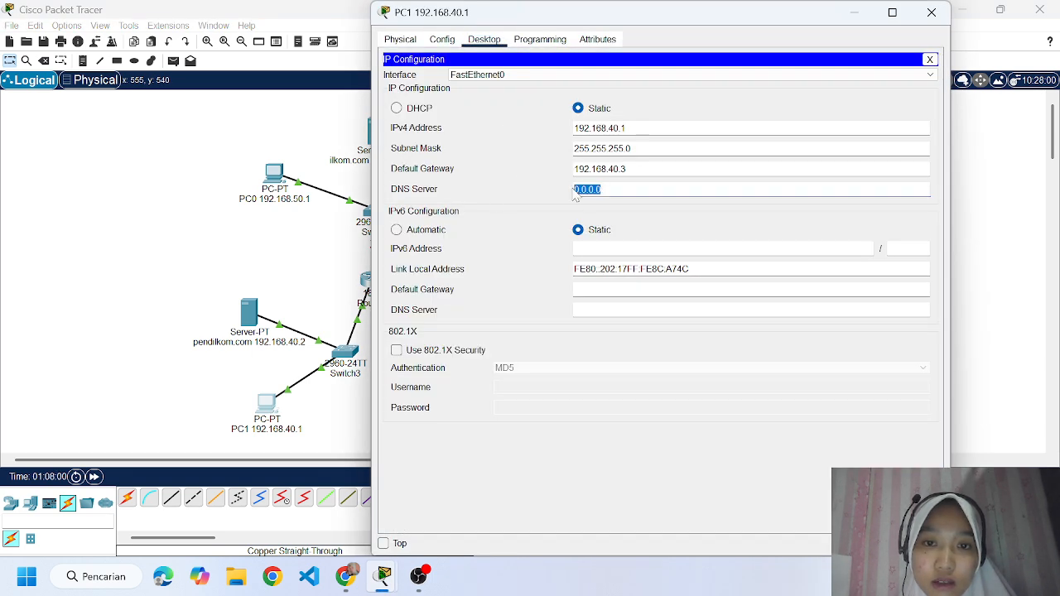
type("192.168.50.3")
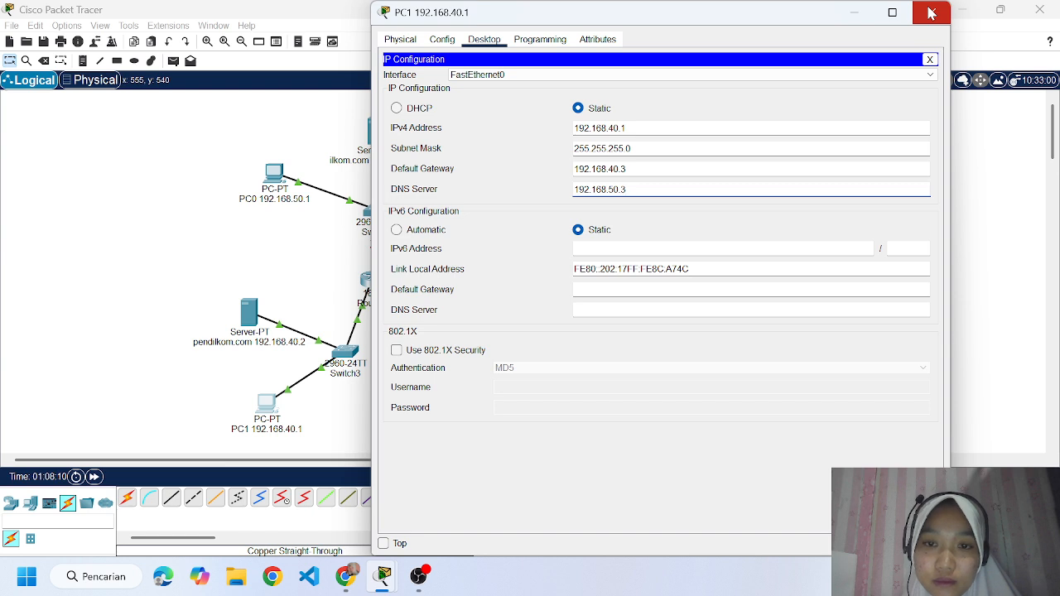
left_click(930, 12)
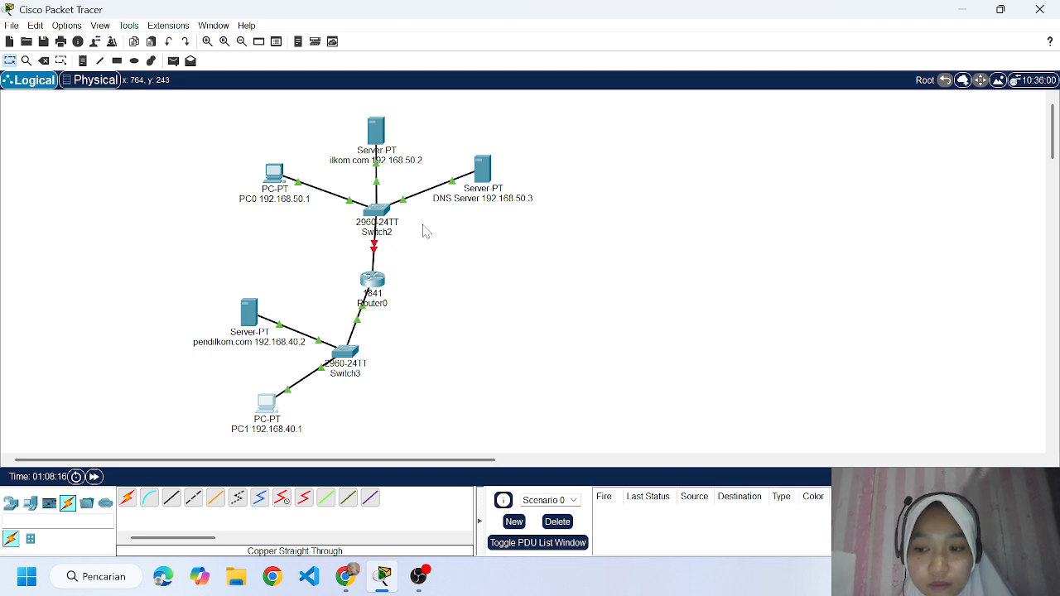
left_click(251, 315)
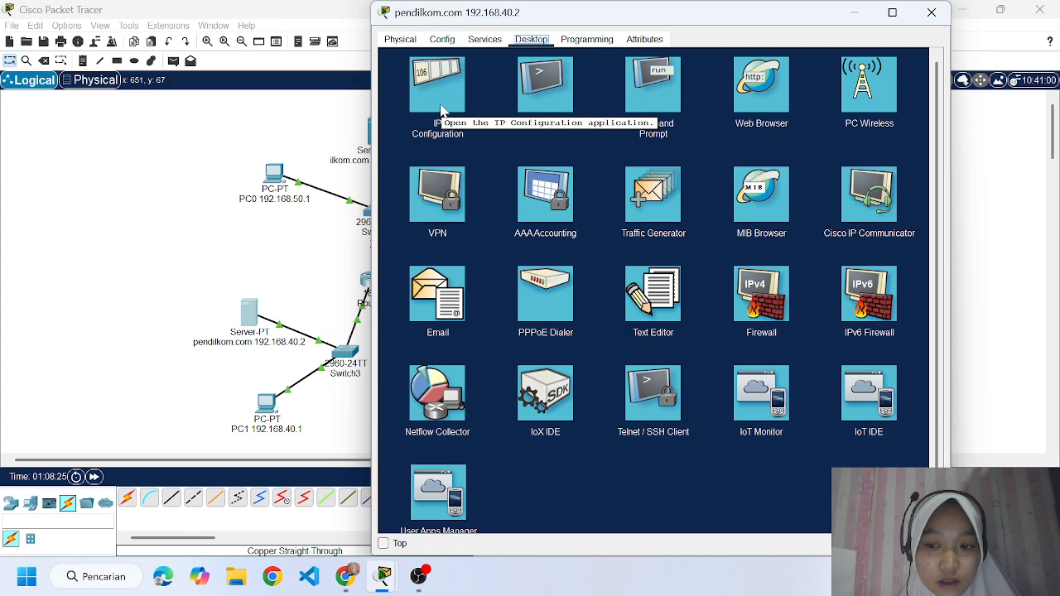
left_click(931, 12)
Turn on the DNS service on the DNS Server and add an A record mapping ilkom.com to 192.168.50.2.
left_click(485, 172)
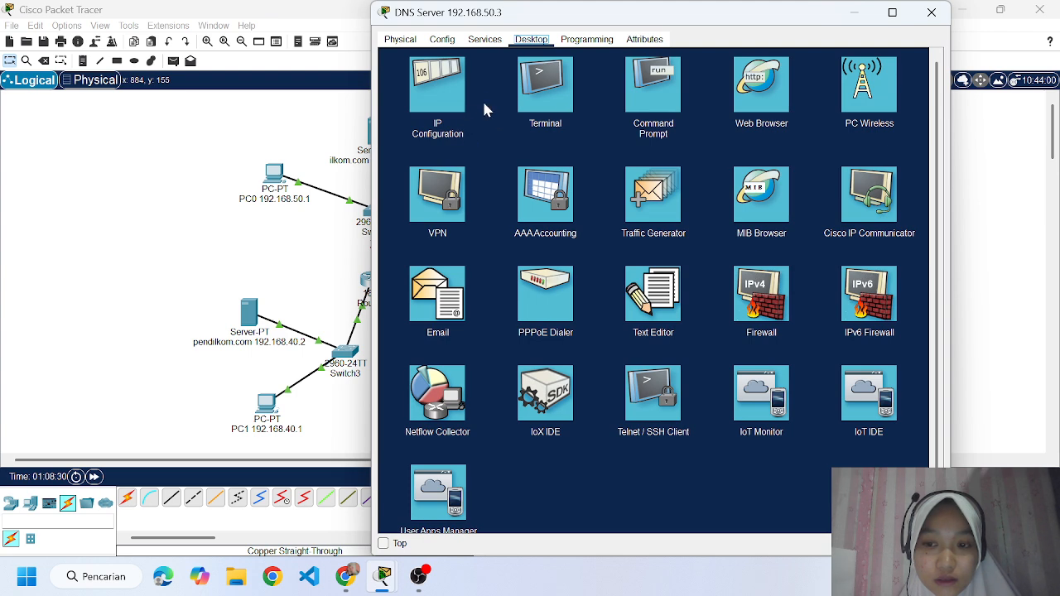
left_click(484, 39)
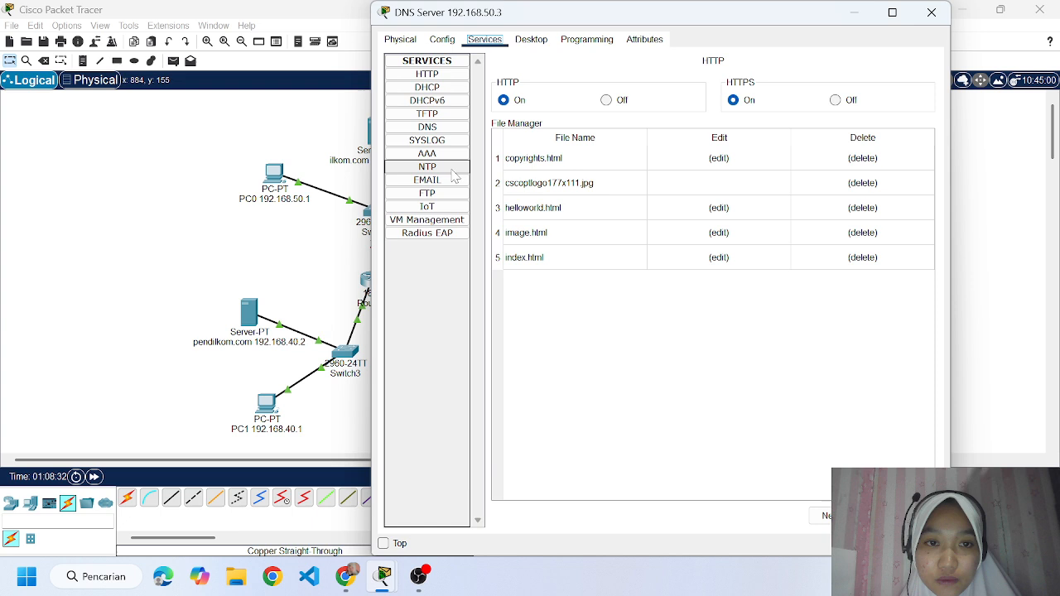
left_click(427, 127)
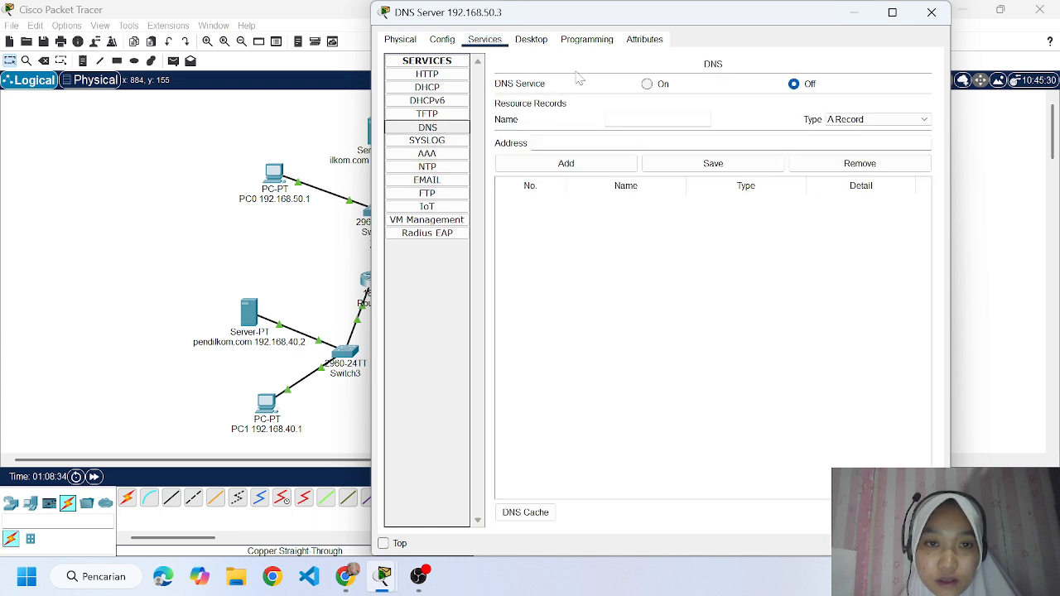
left_click(633, 118)
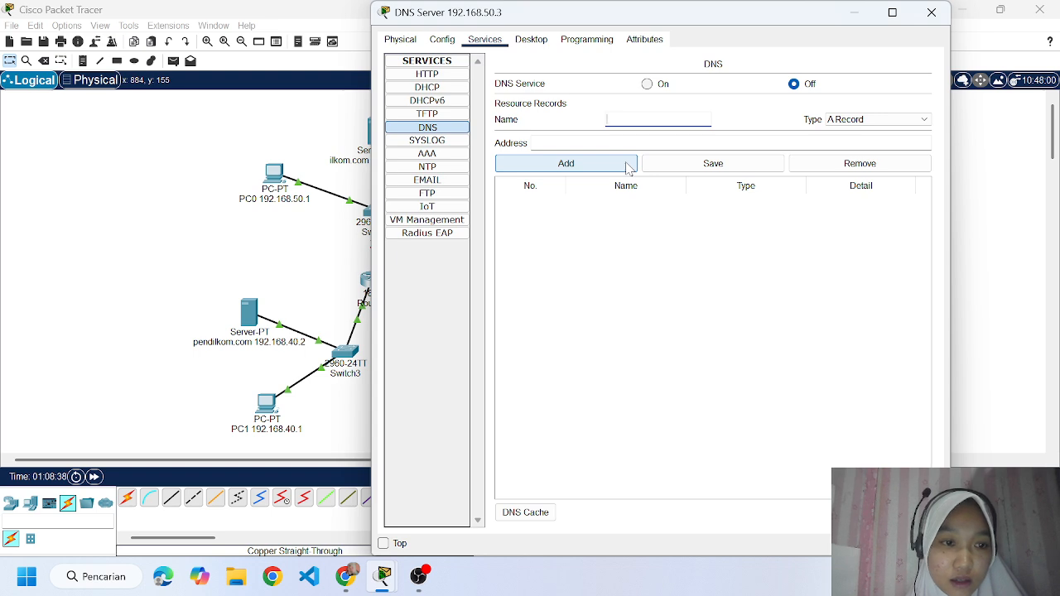
type("ilkom")
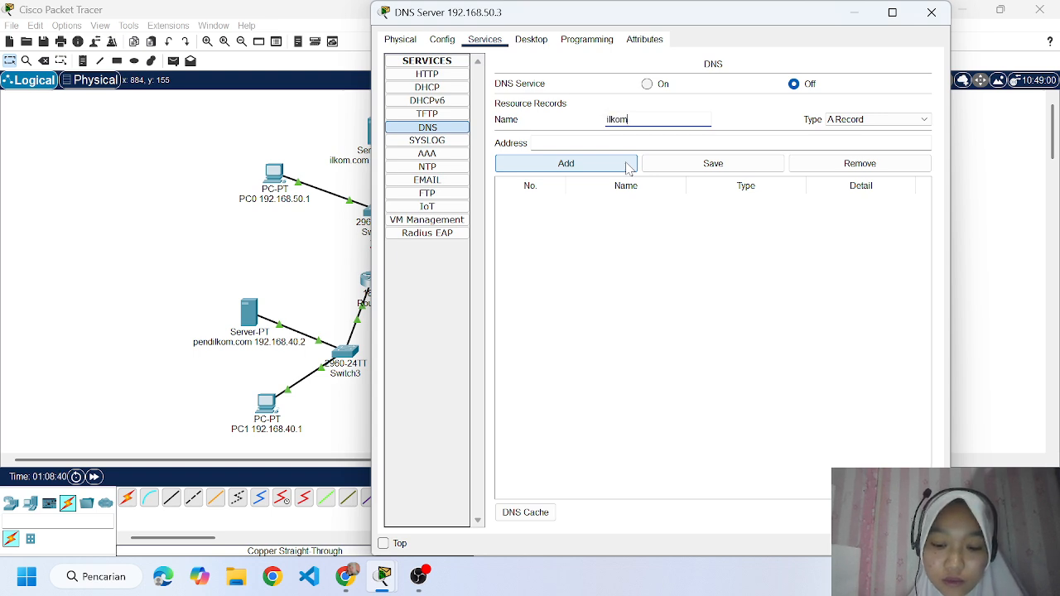
type(".com")
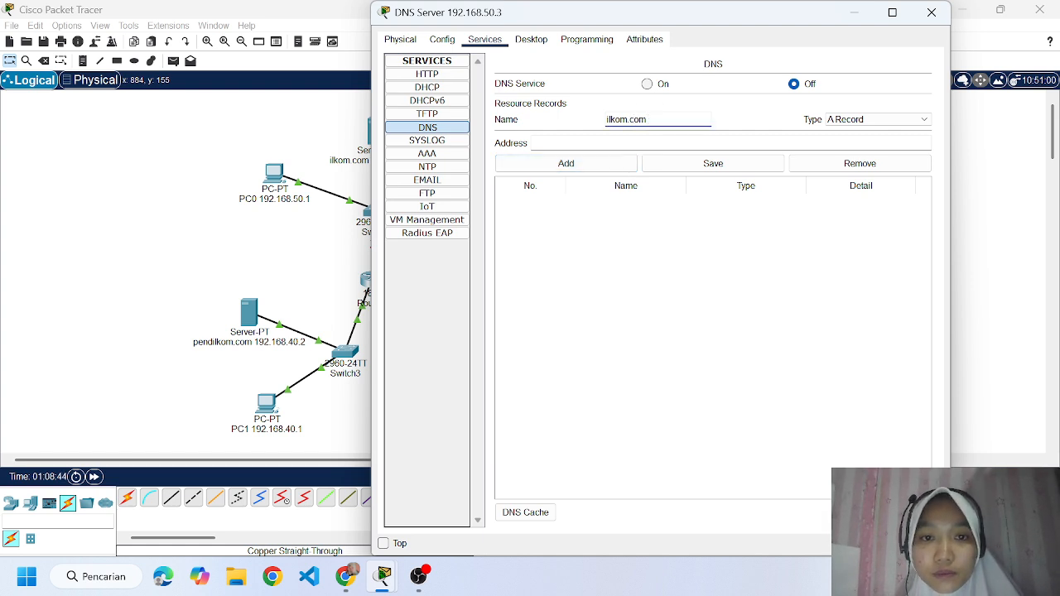
left_click(572, 143)
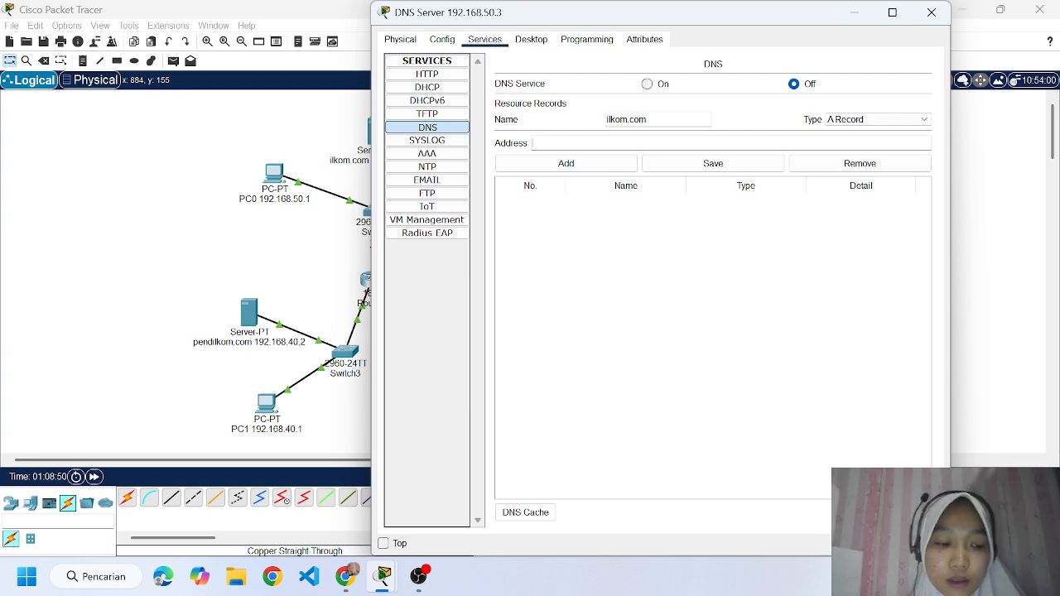
type("192.1")
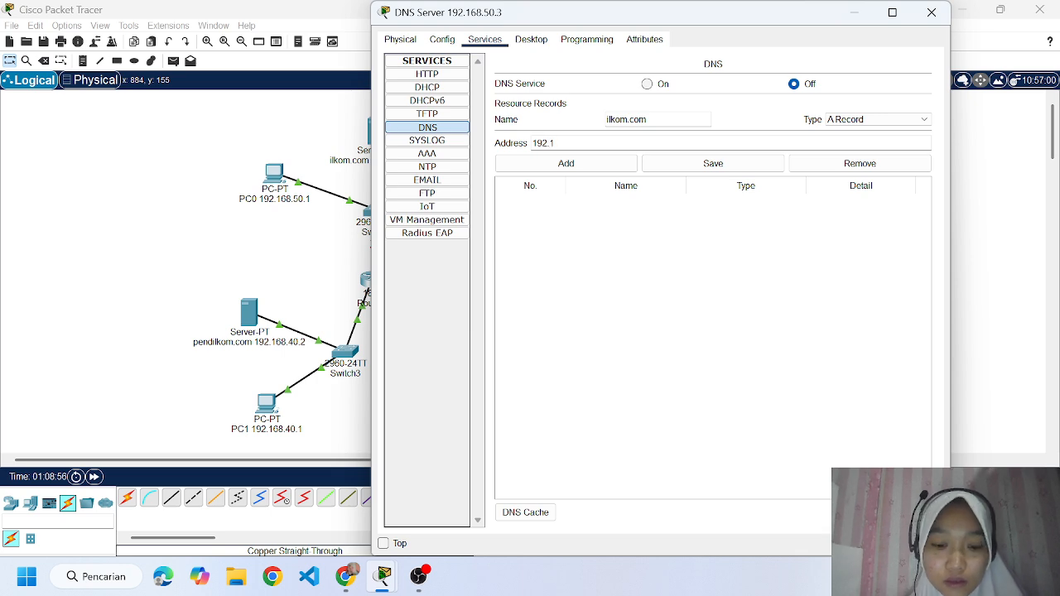
type("68.50.2")
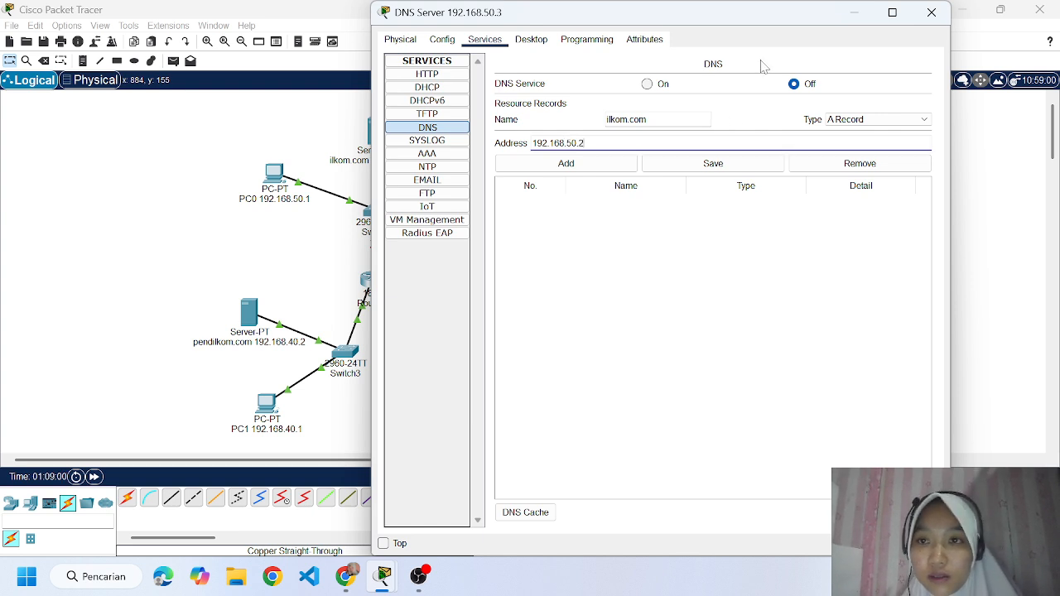
left_click(647, 84)
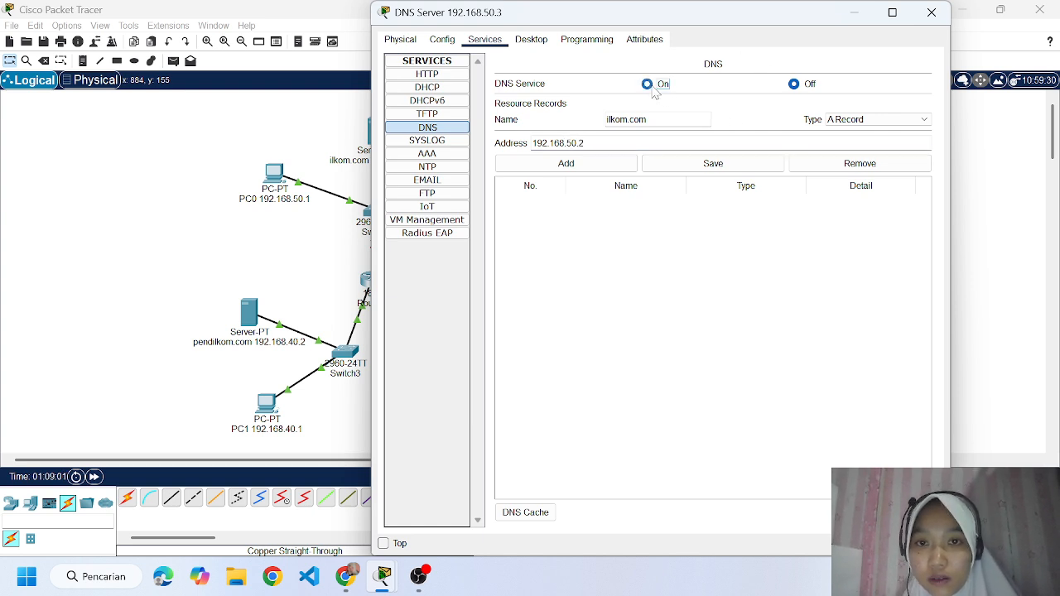
left_click(581, 172)
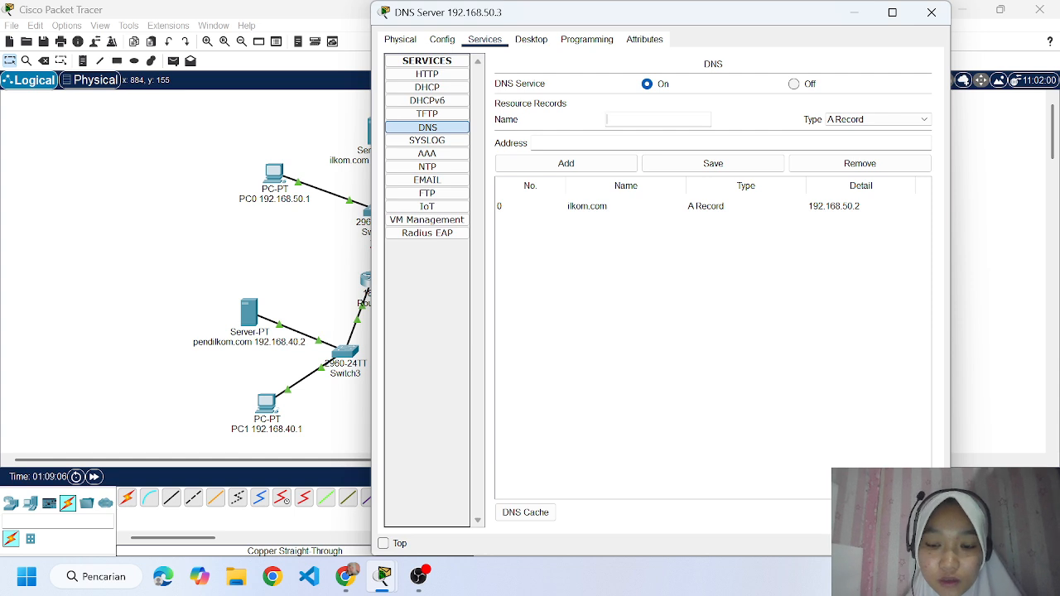
Add an A record mapping pendilkom.com to 192.168.40.2 on the DNS Server and close its window.
type("pendilkom")
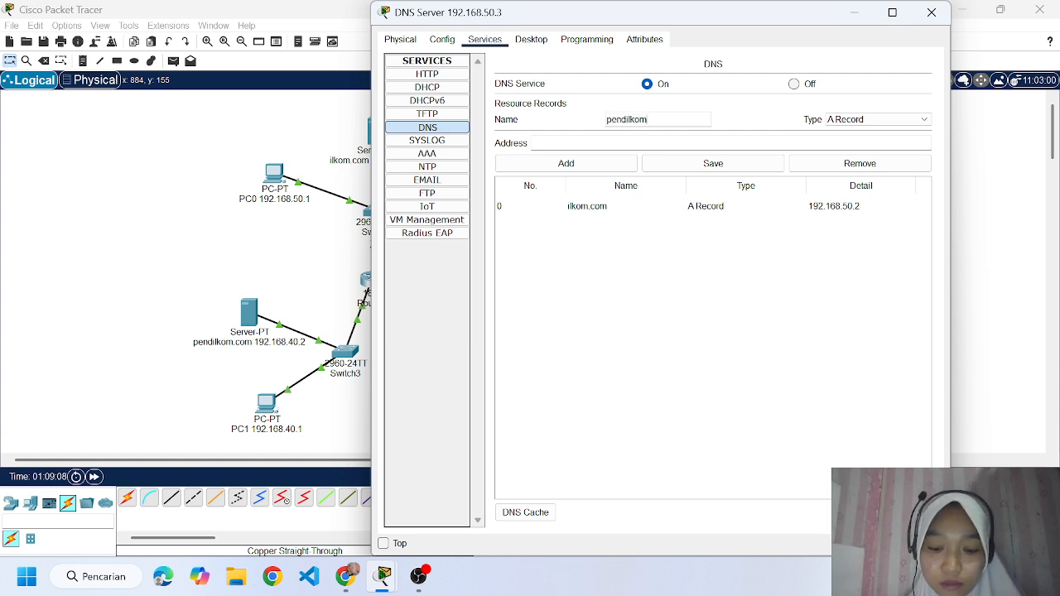
type(".com")
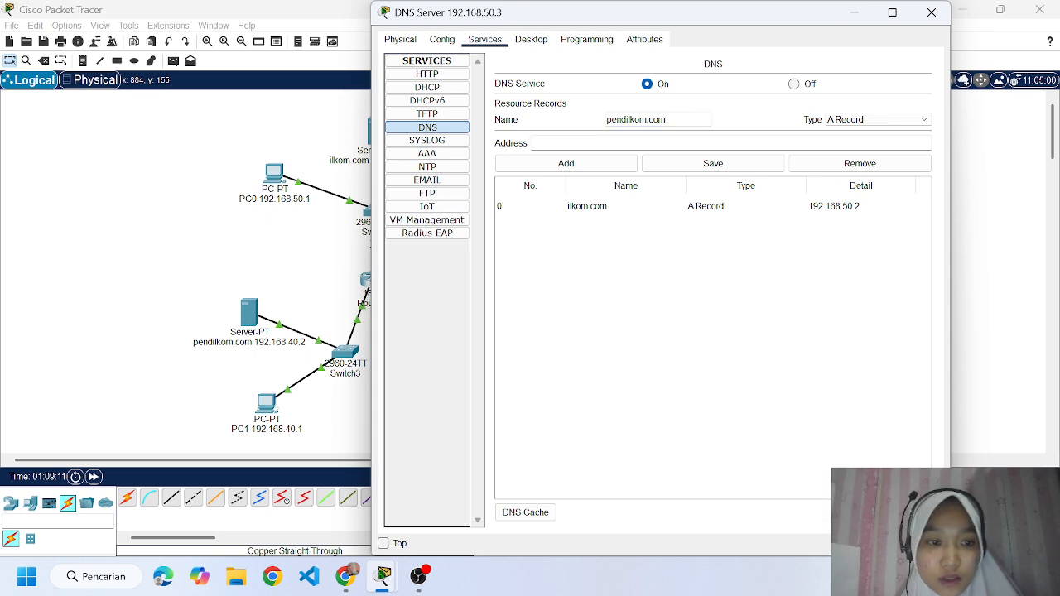
left_click(598, 143)
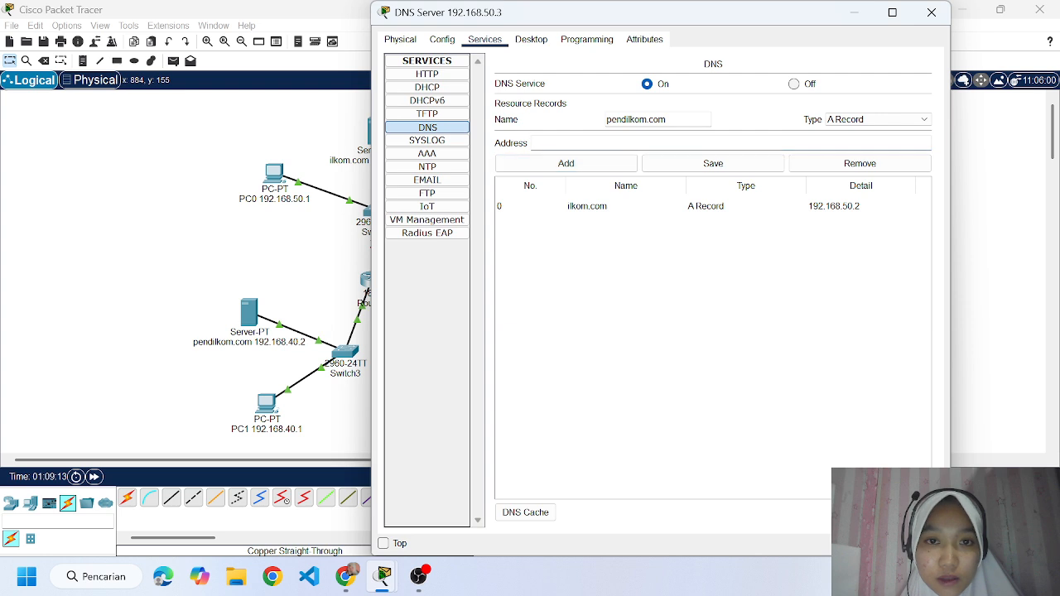
type("192.6")
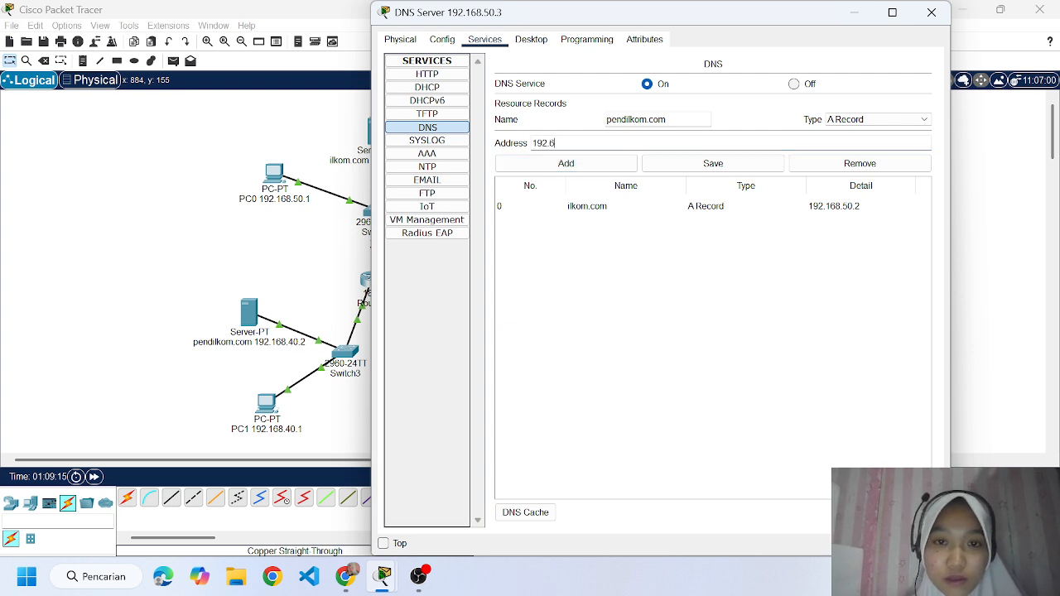
type(".168")
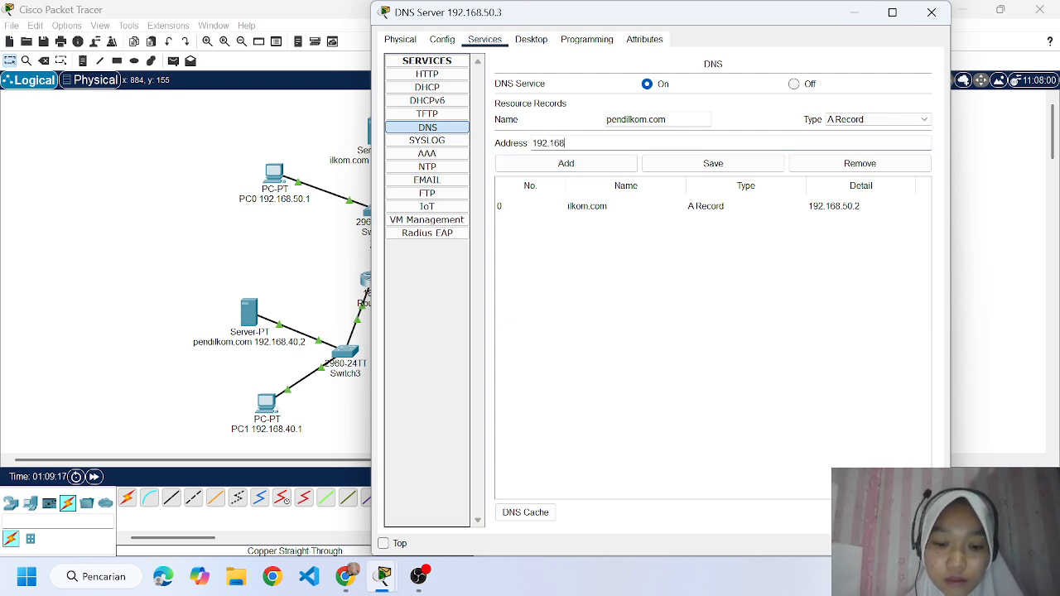
type(".40.2")
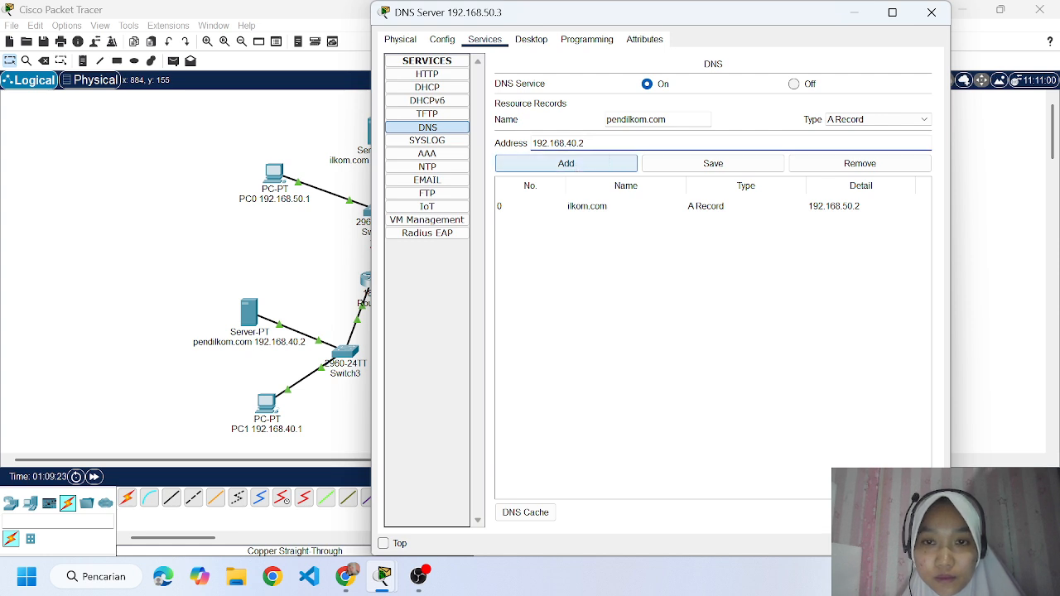
left_click(582, 164)
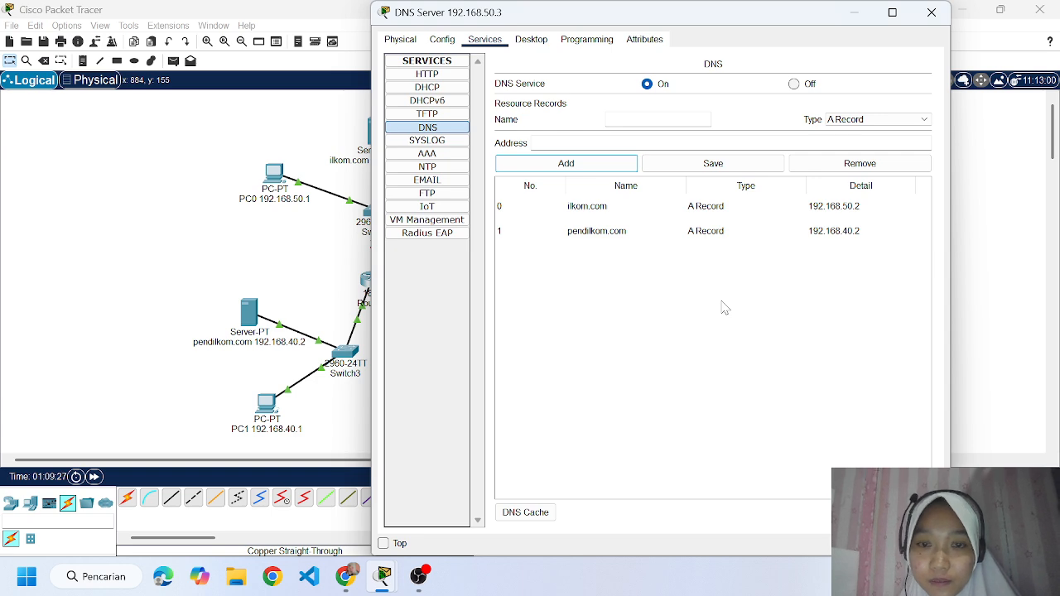
left_click(936, 18)
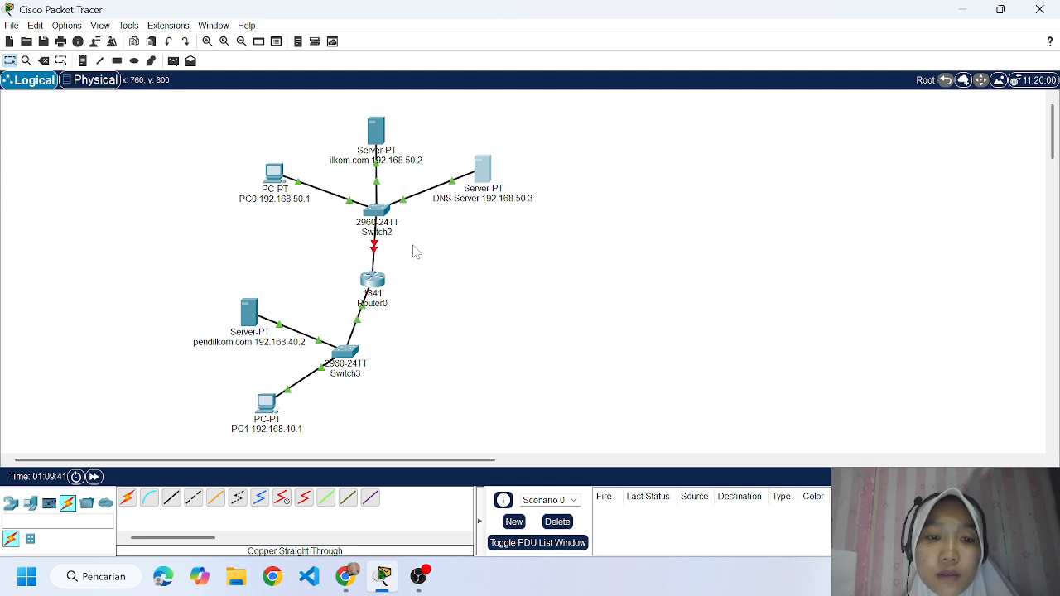
Give Router0's FastEthernet0/1 the IP address 192.168.50.4 with subnet mask 255.255.255.0 and turn the port on.
left_click(375, 282)
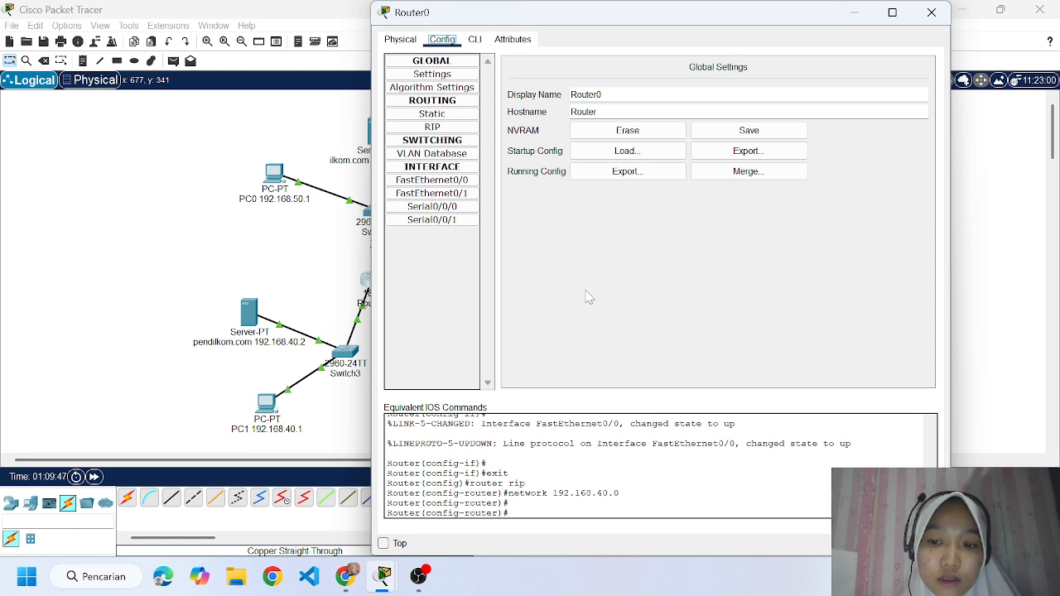
left_click(441, 195)
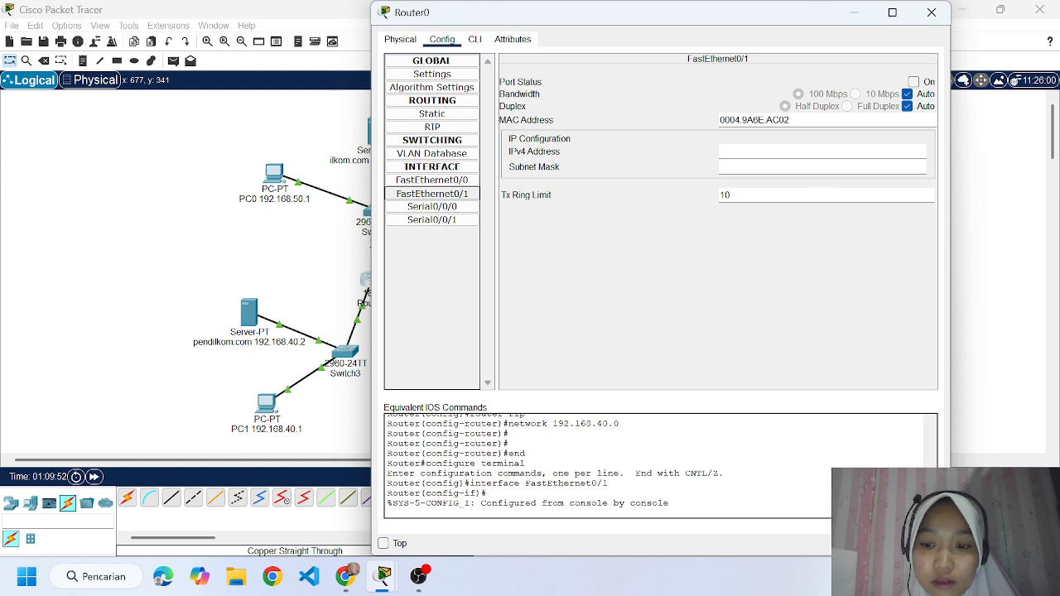
left_click(726, 151)
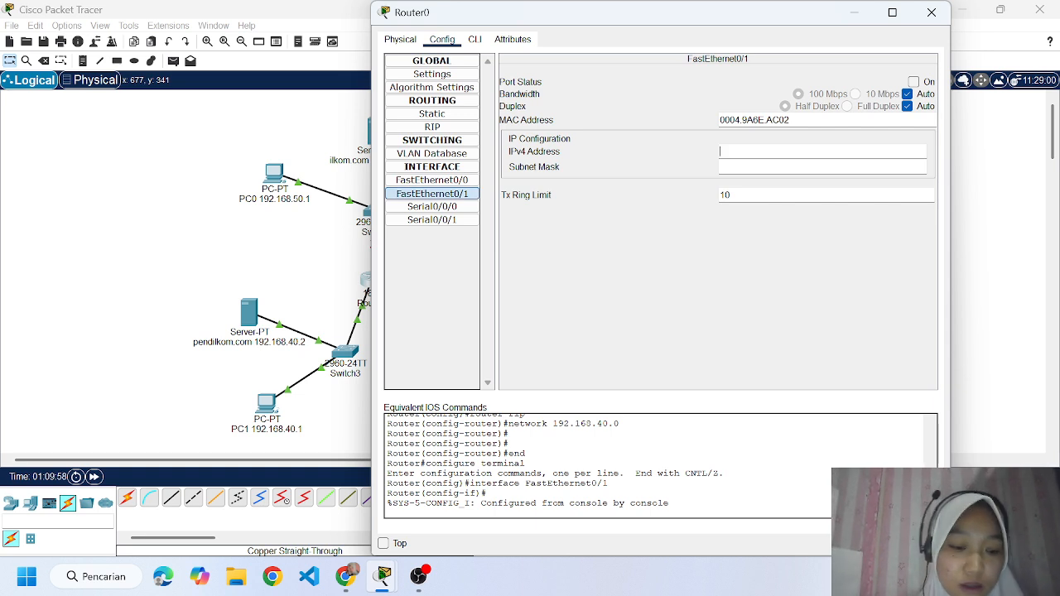
type("192")
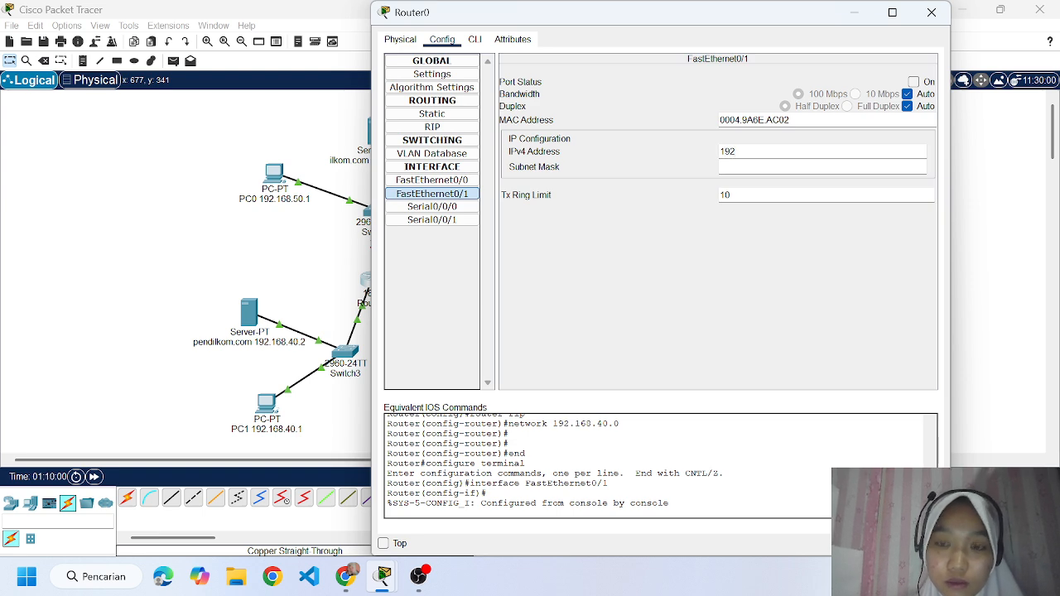
type(".168")
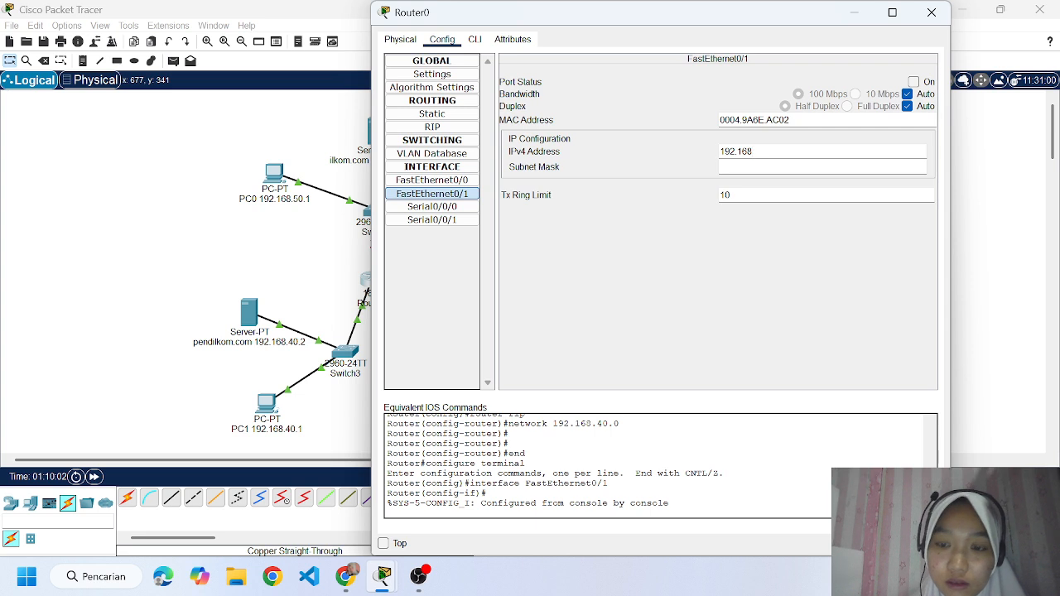
type(".50.4")
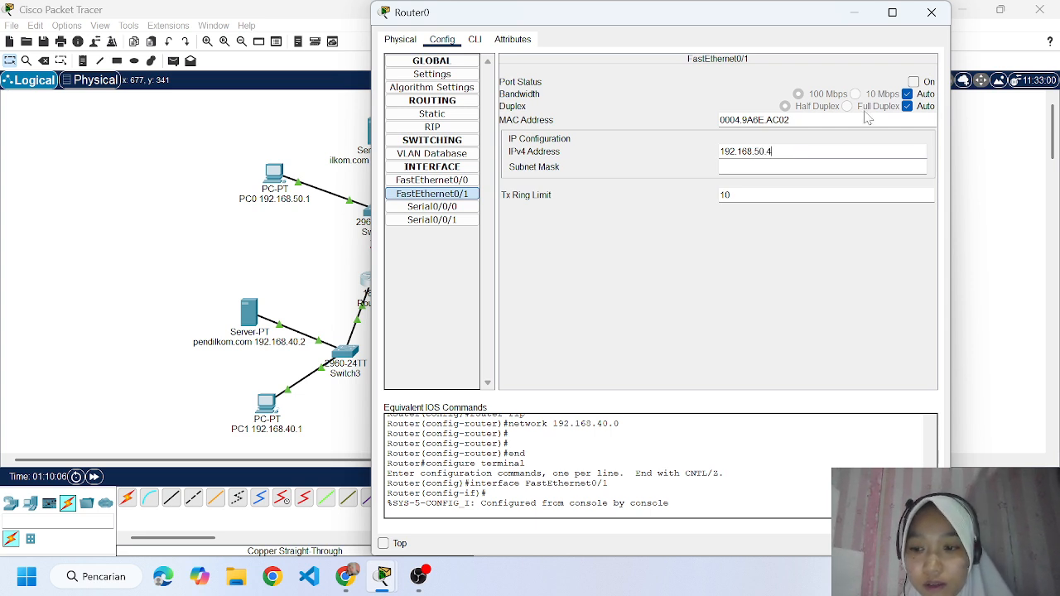
key("Tab")
left_click(914, 81)
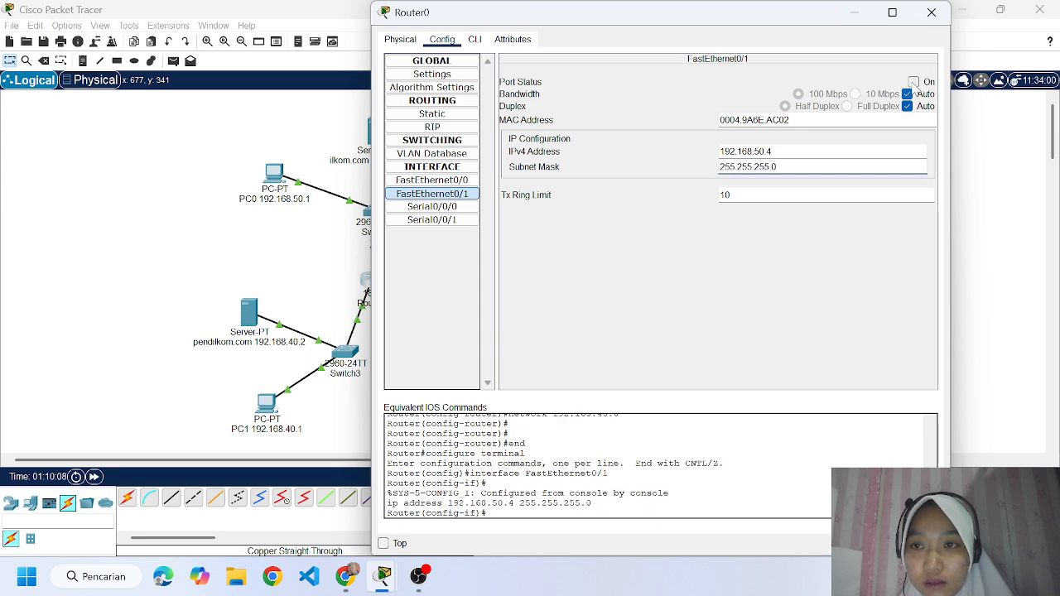
Add network 192.168.50.0 to Router0's RIP routing and close the router's window.
left_click(447, 127)
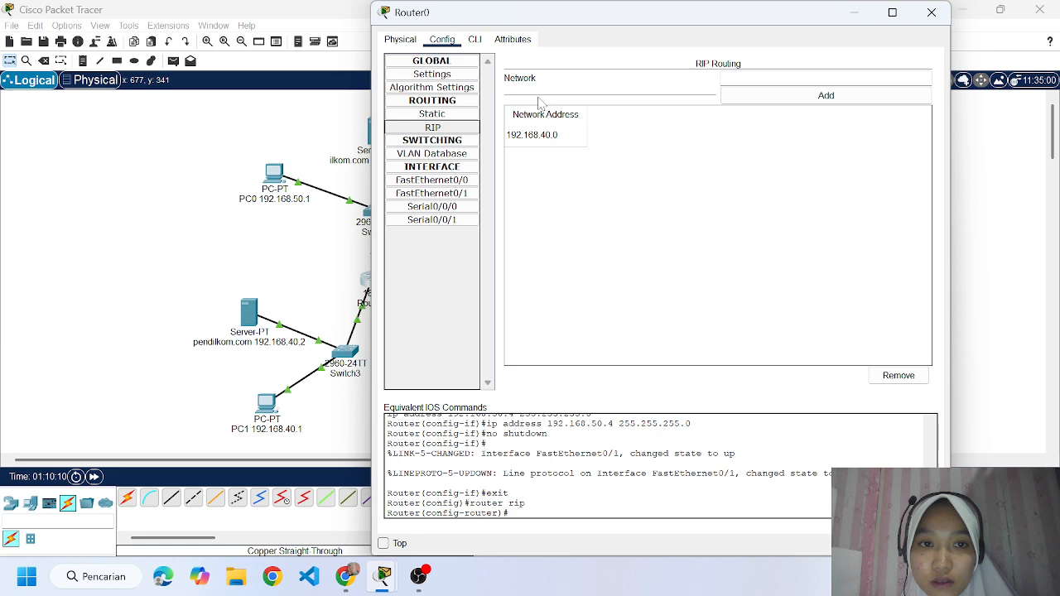
left_click(758, 79)
type("192")
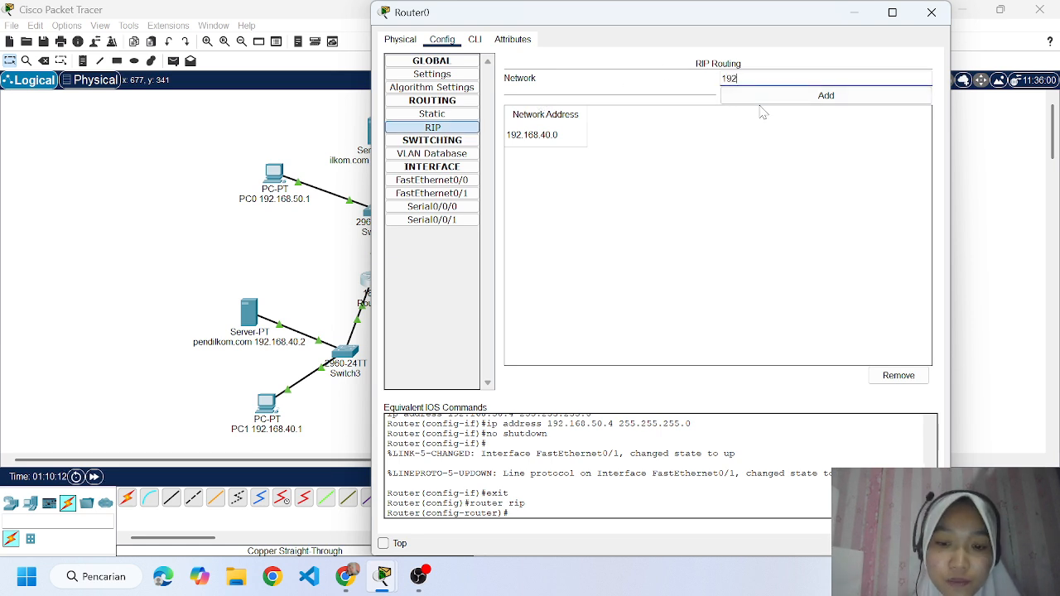
type(".168.")
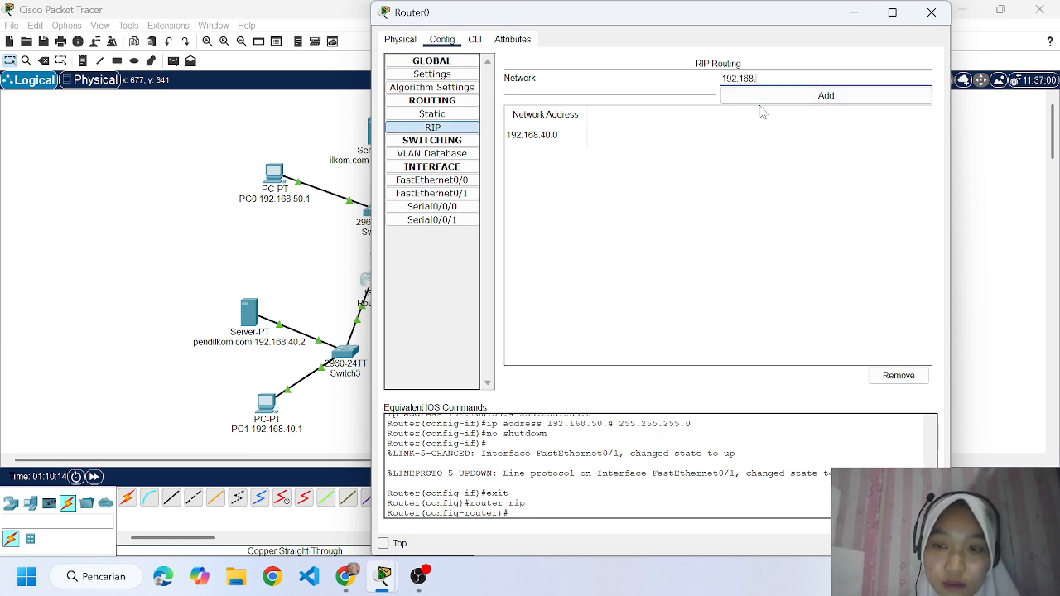
type("50.0")
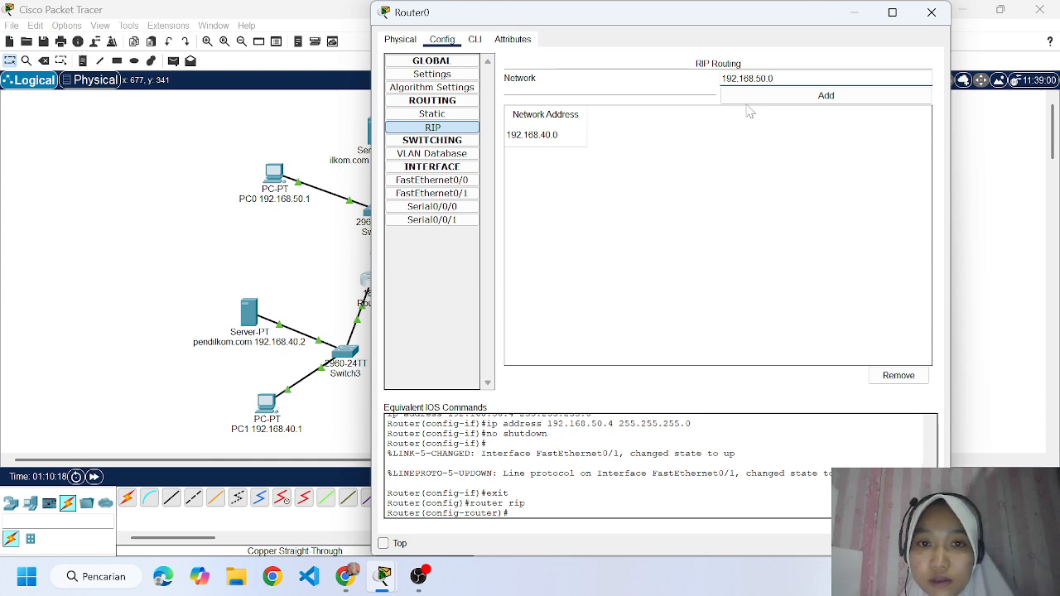
left_click(779, 101)
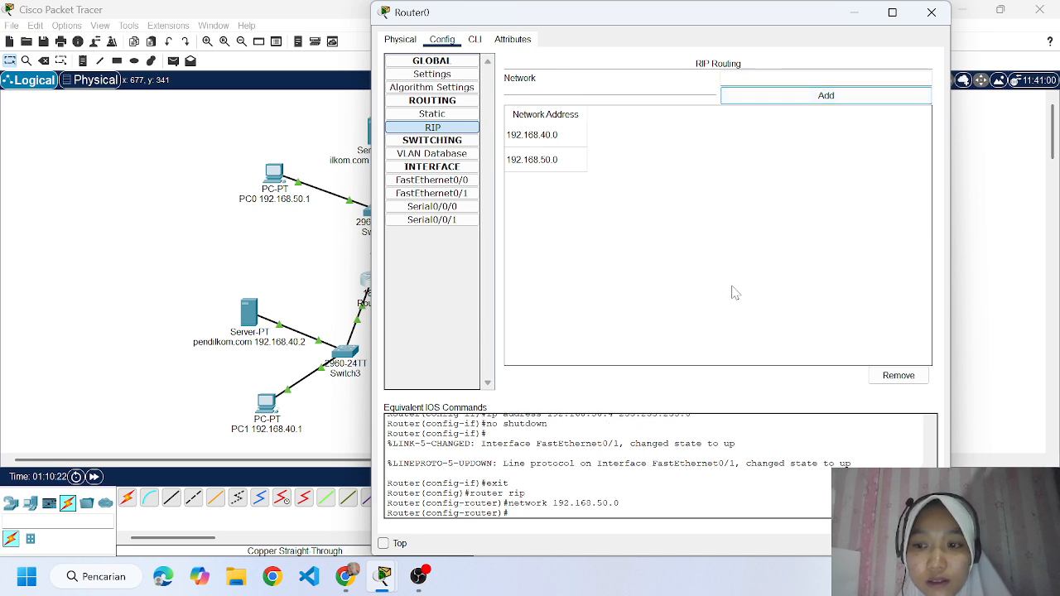
left_click(931, 15)
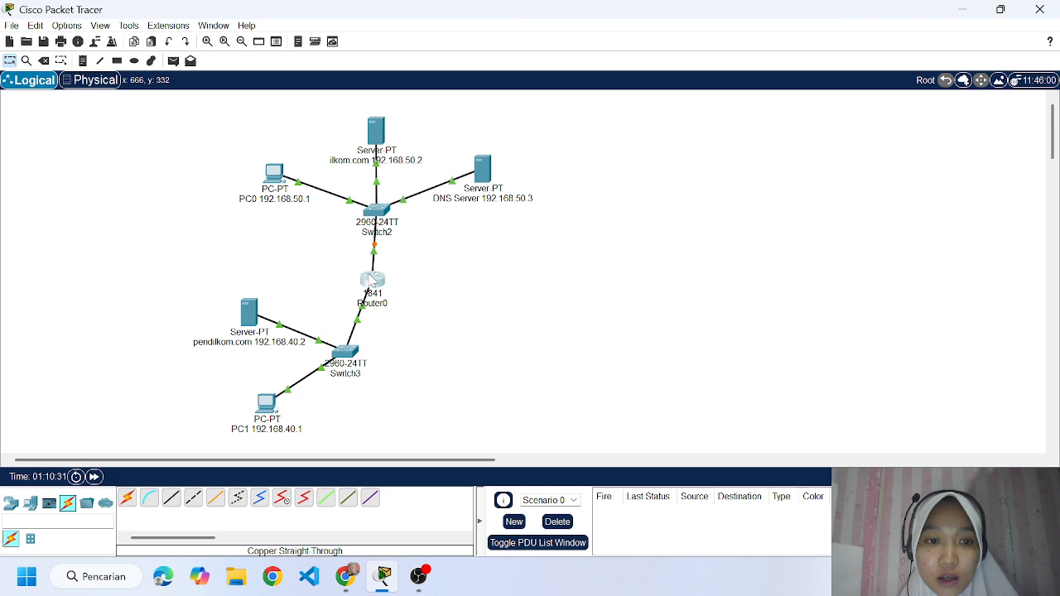
Open PC1's IP configuration to check its address, gateway and DNS server settings.
mouse_move(371, 280)
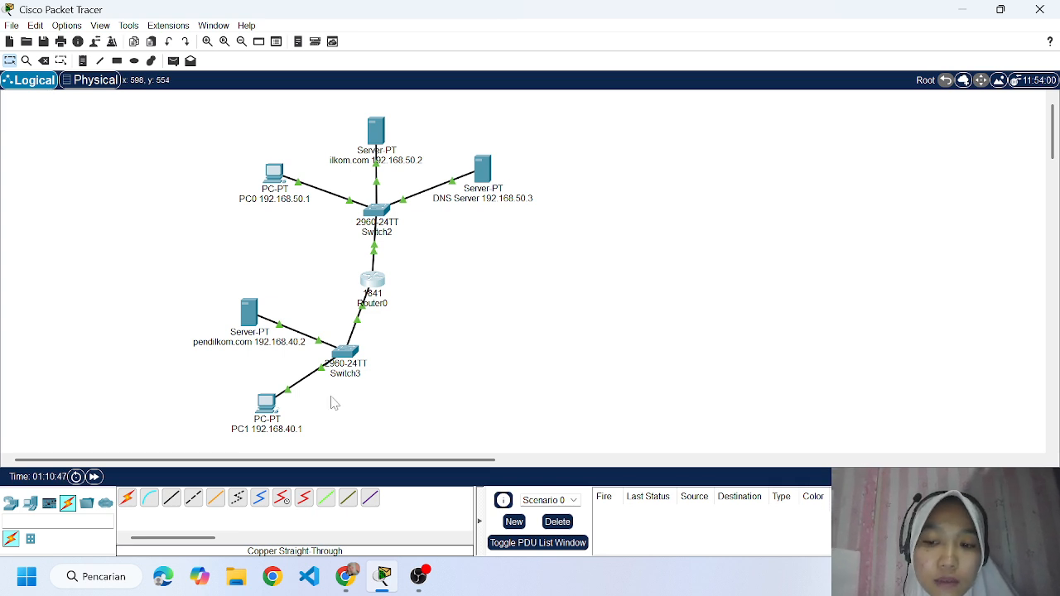
left_click(270, 412)
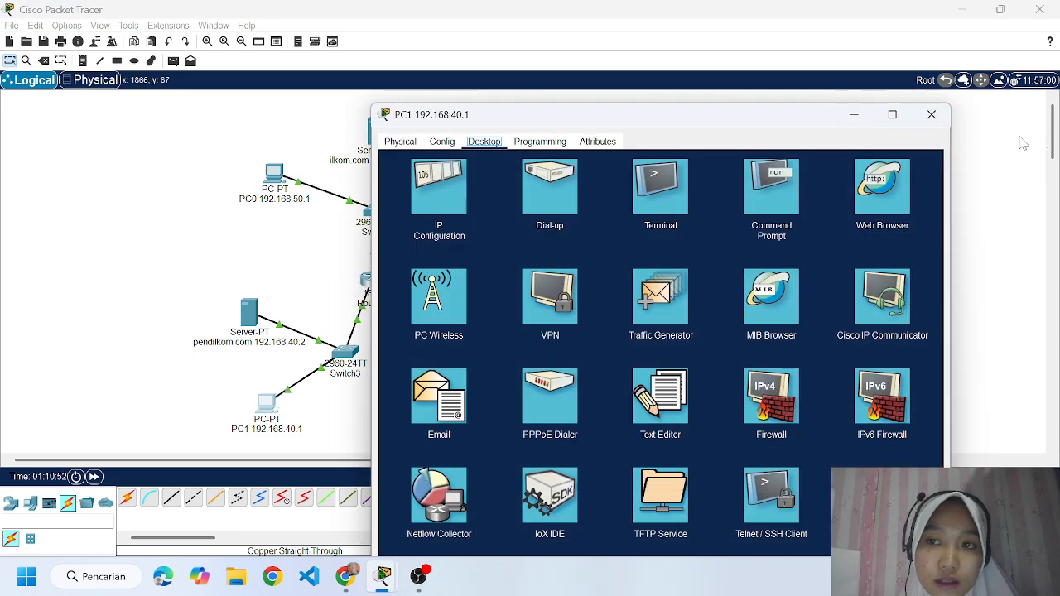
left_click(932, 114)
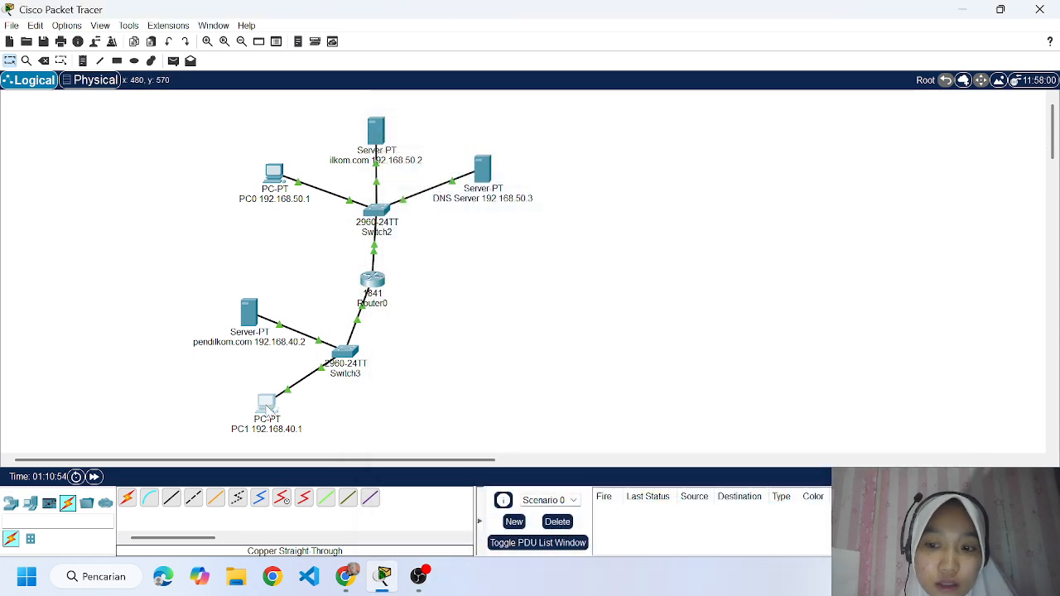
left_click(269, 409)
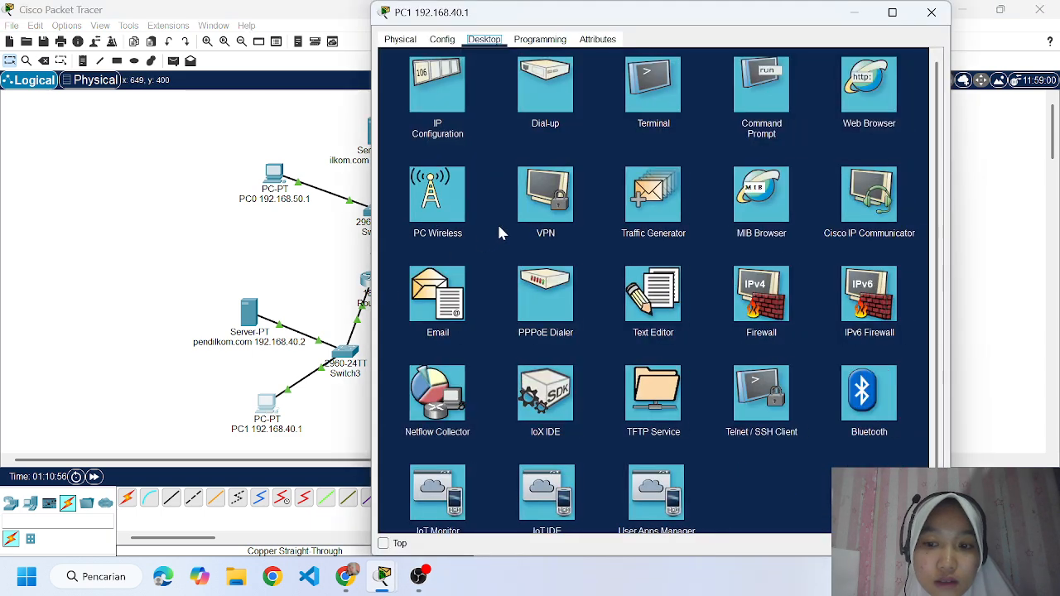
left_click(455, 130)
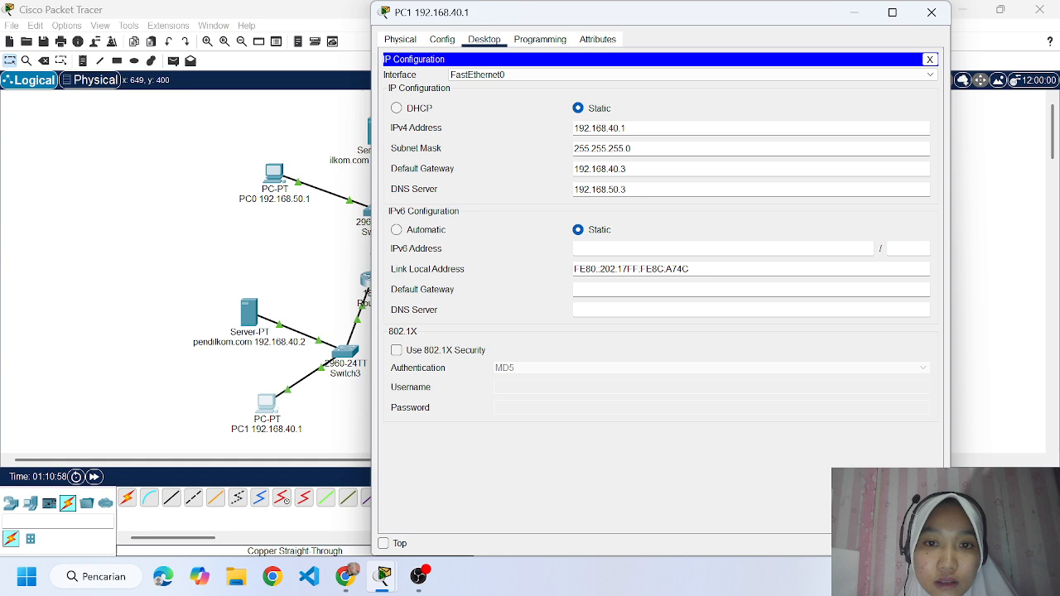
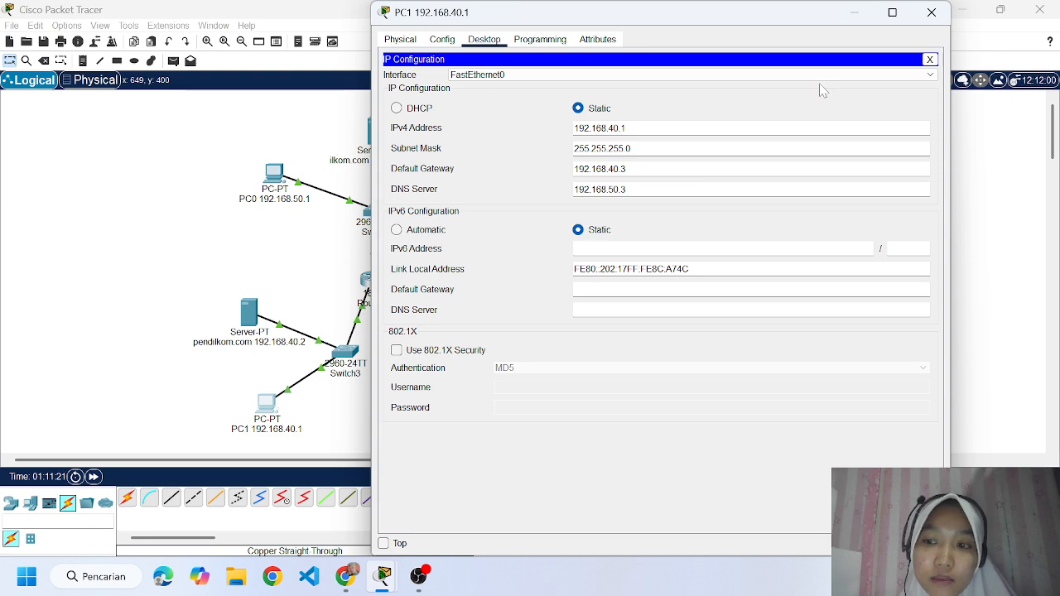
Close PC1's window, read the assignment's ping and web browser test instructions in Chrome, and return to Packet Tracer.
left_click(933, 13)
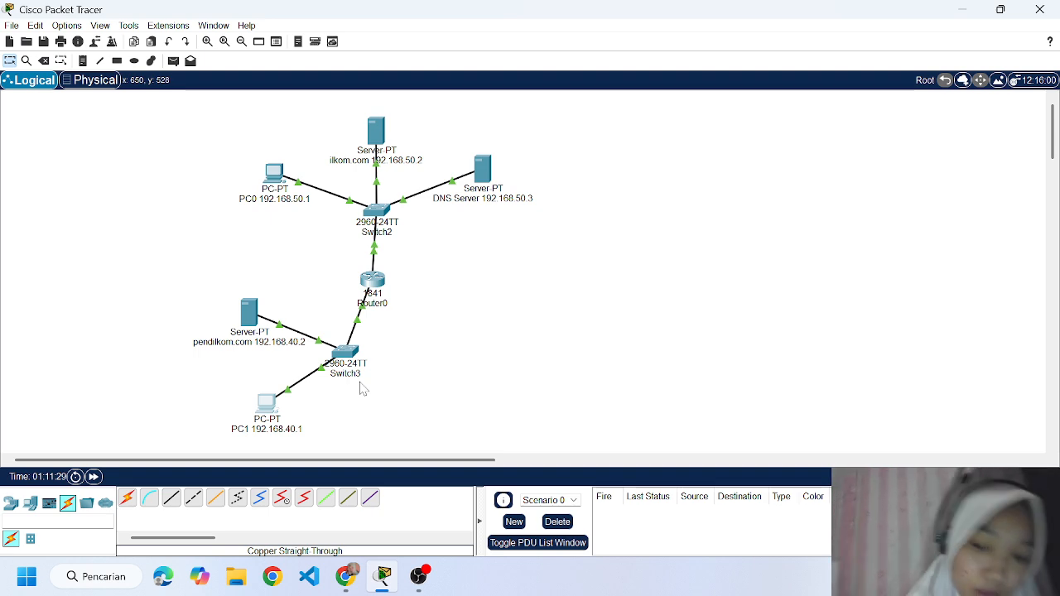
mouse_move(346, 579)
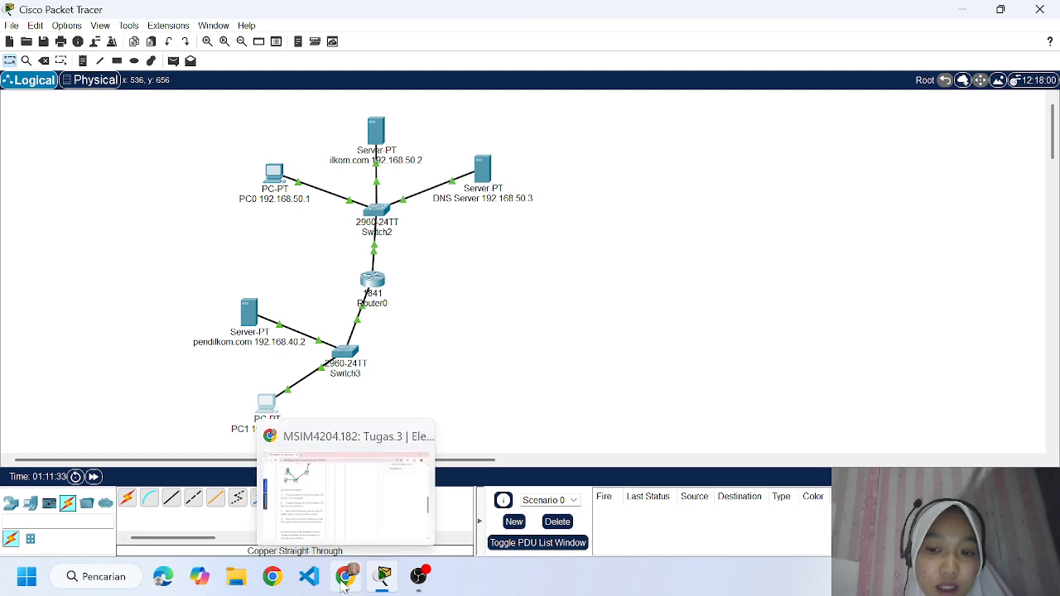
left_click(389, 545)
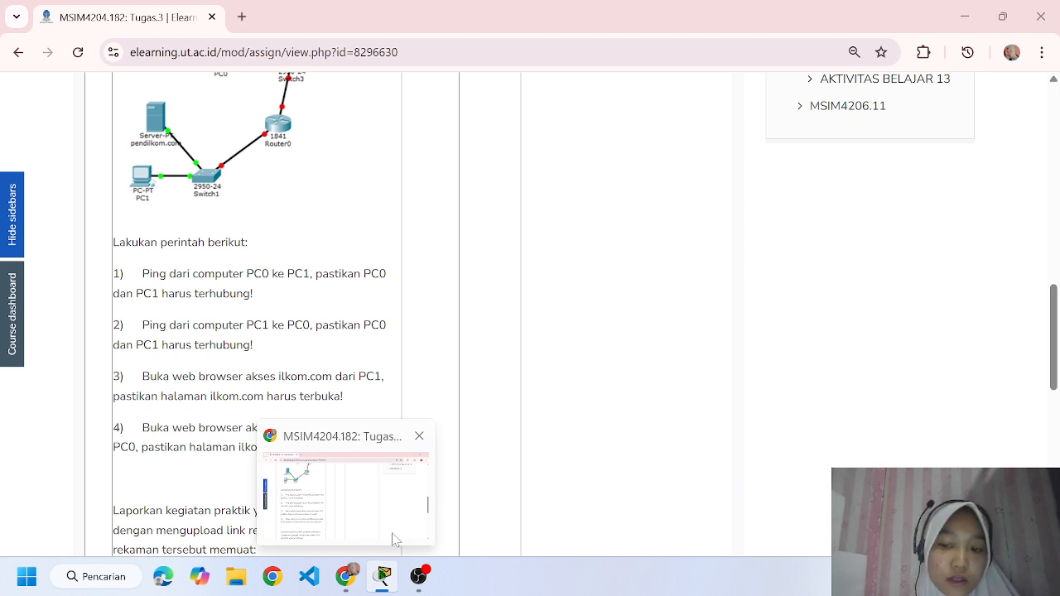
left_click(391, 583)
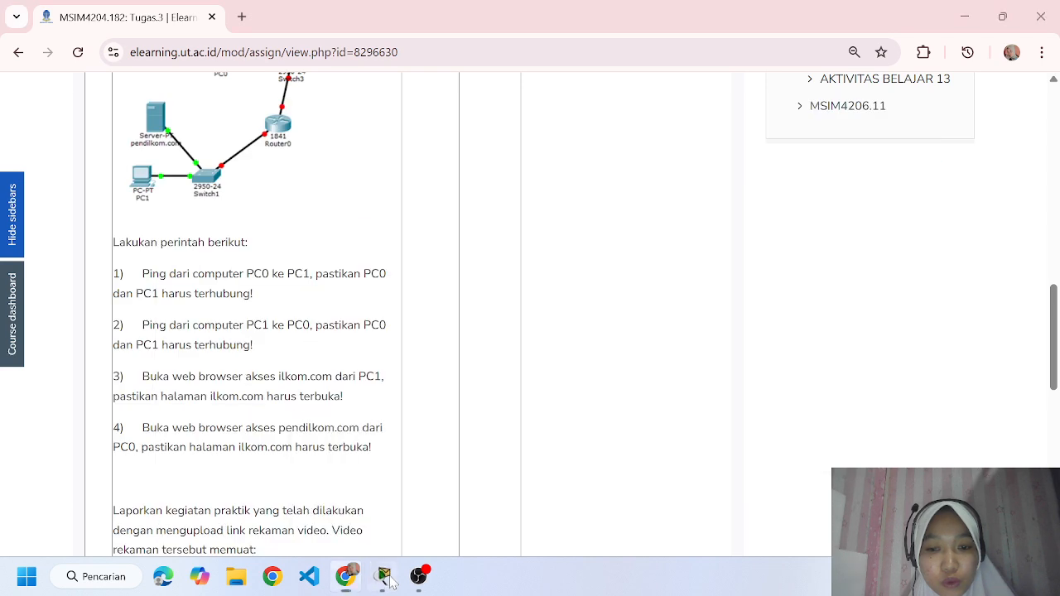
left_click(392, 583)
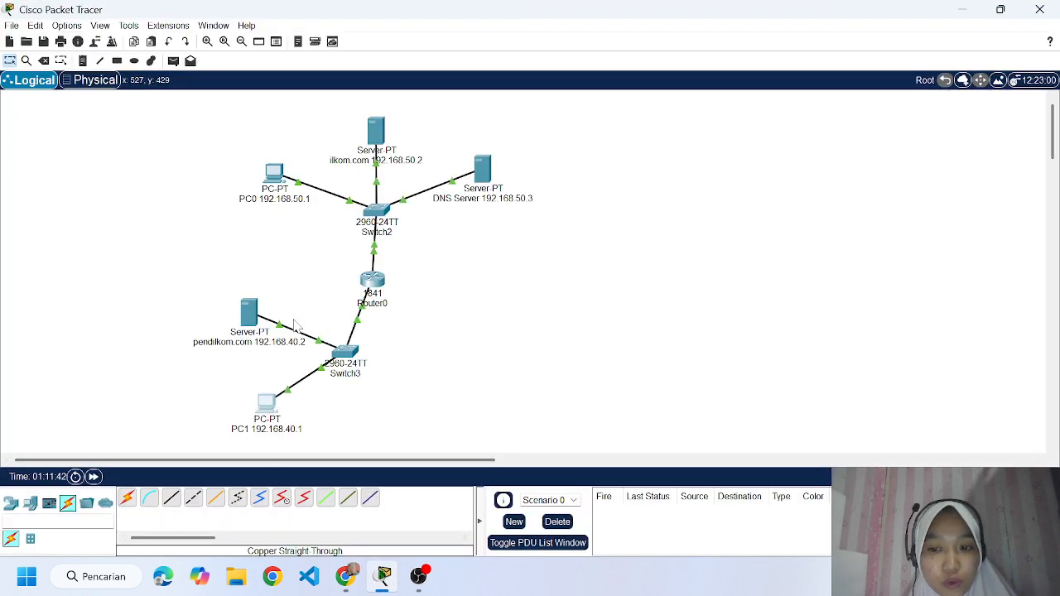
Open the Command Prompt on PC0 and run ipconfig to check its IP settings.
left_click(275, 175)
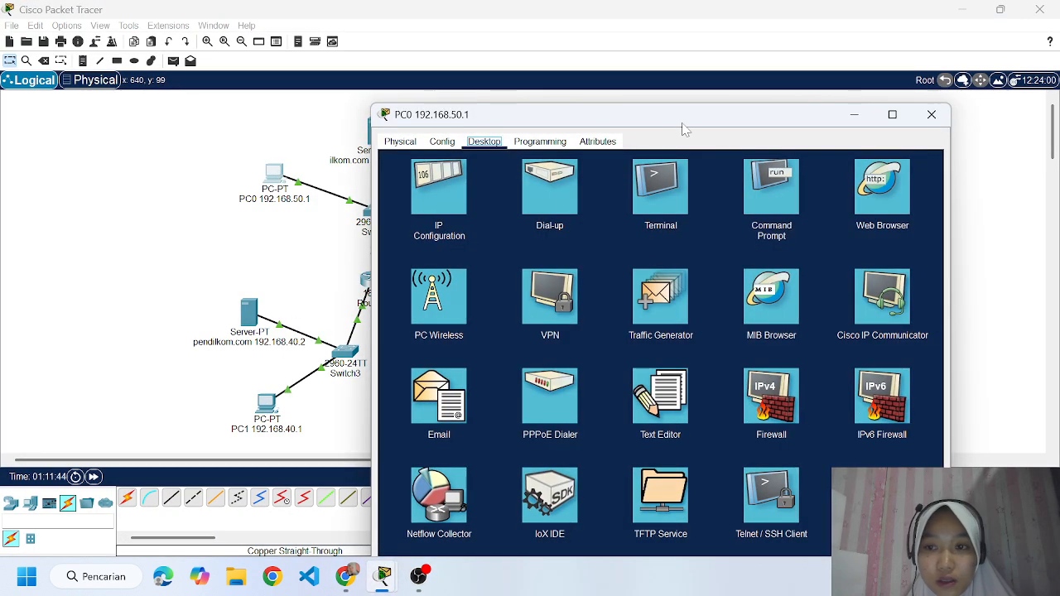
left_click(781, 197)
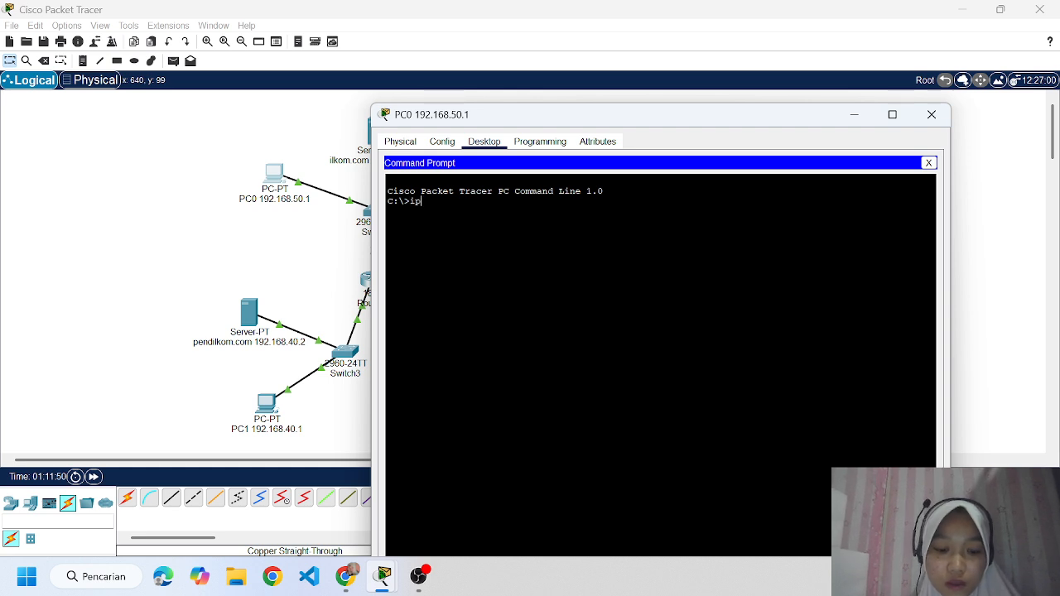
type("ipconfig")
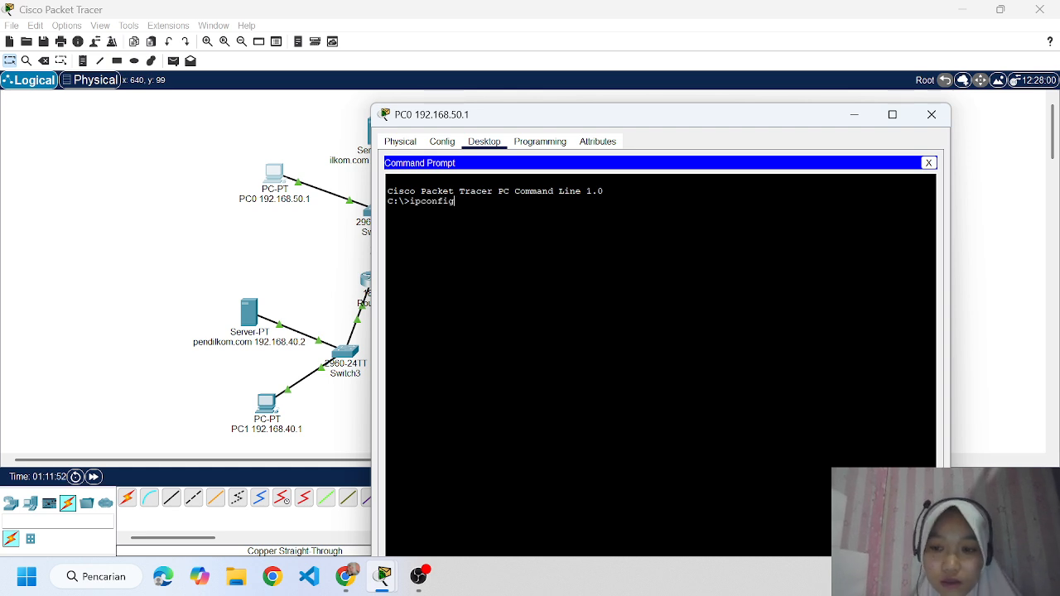
key("Return")
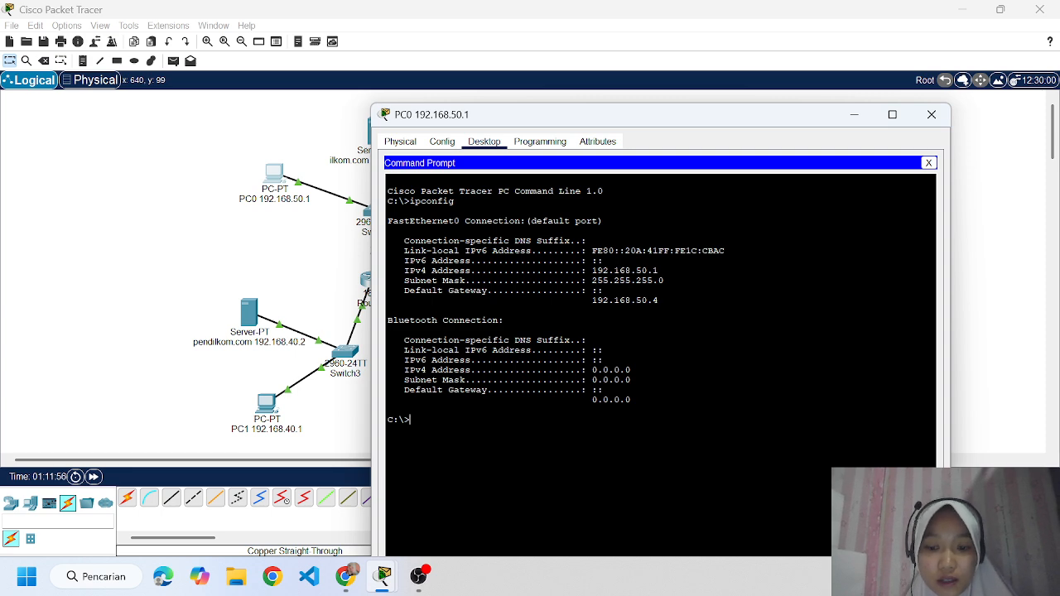
Ping PC1 at 192.168.40.1 from PC0's Command Prompt.
type("ping")
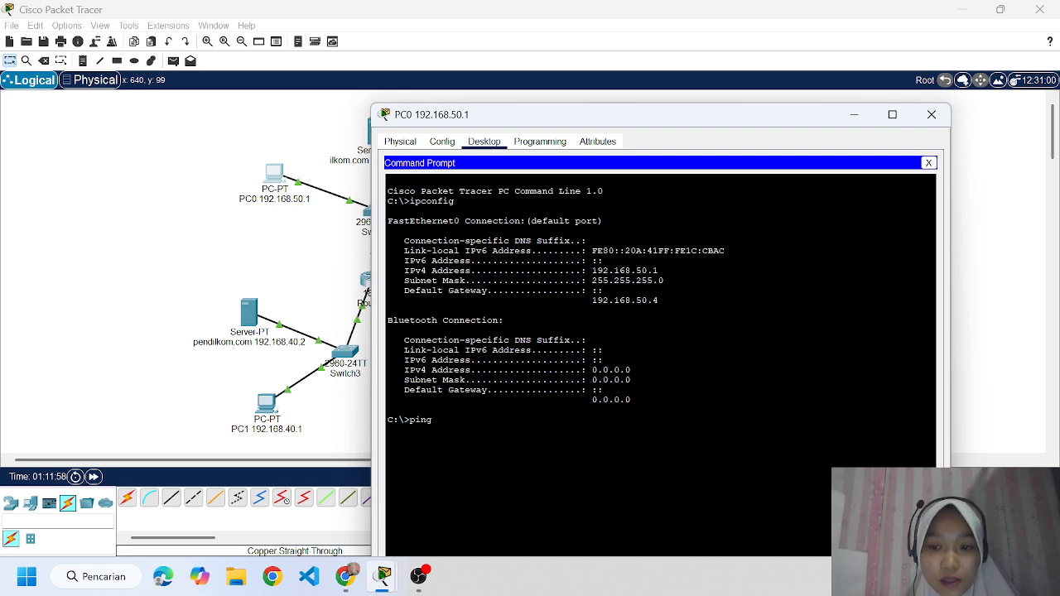
type(" 192.168")
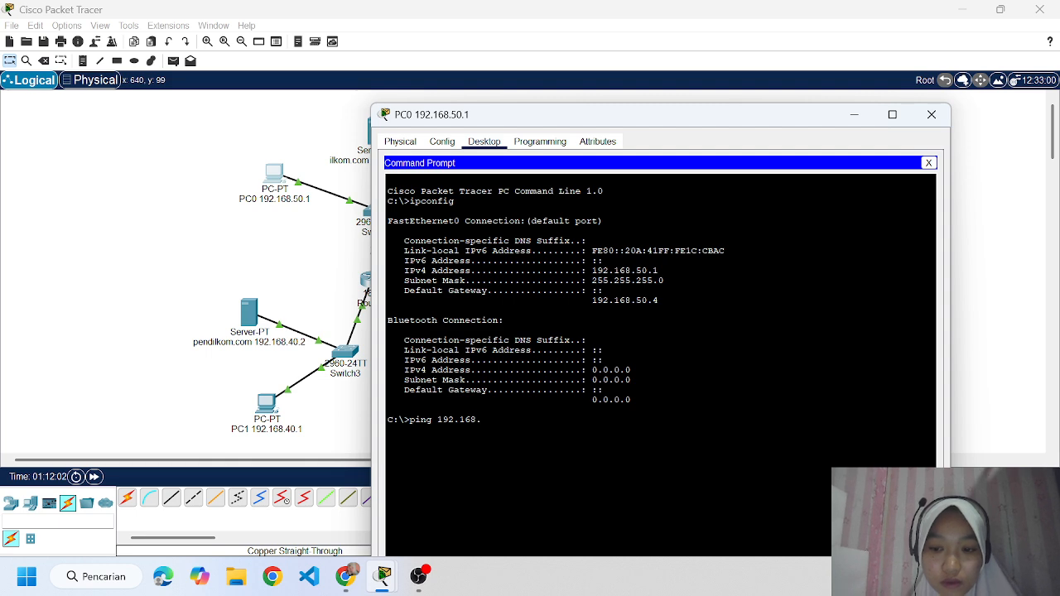
type(".40")
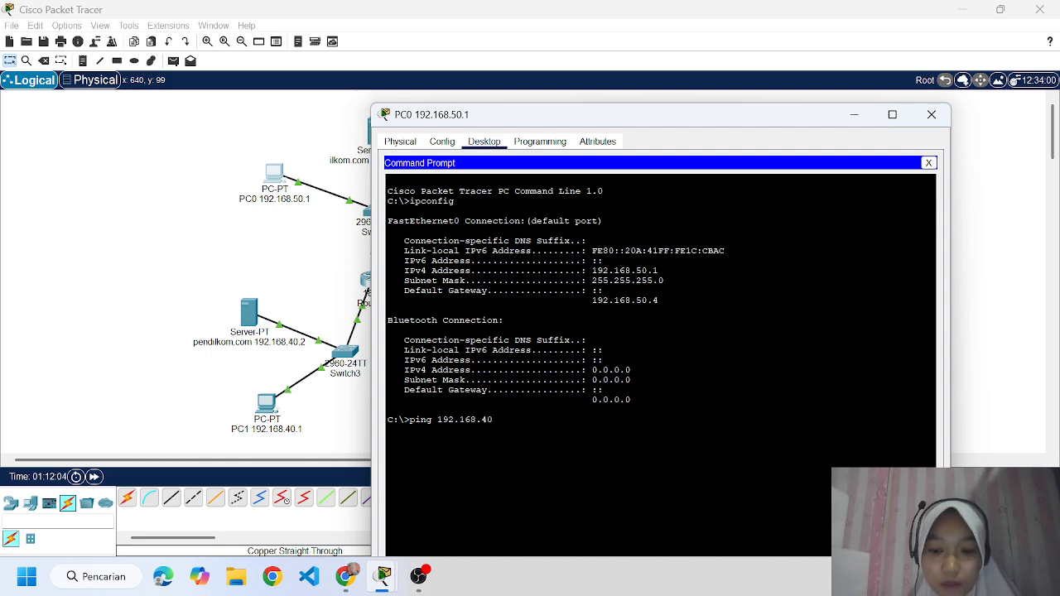
type(".1")
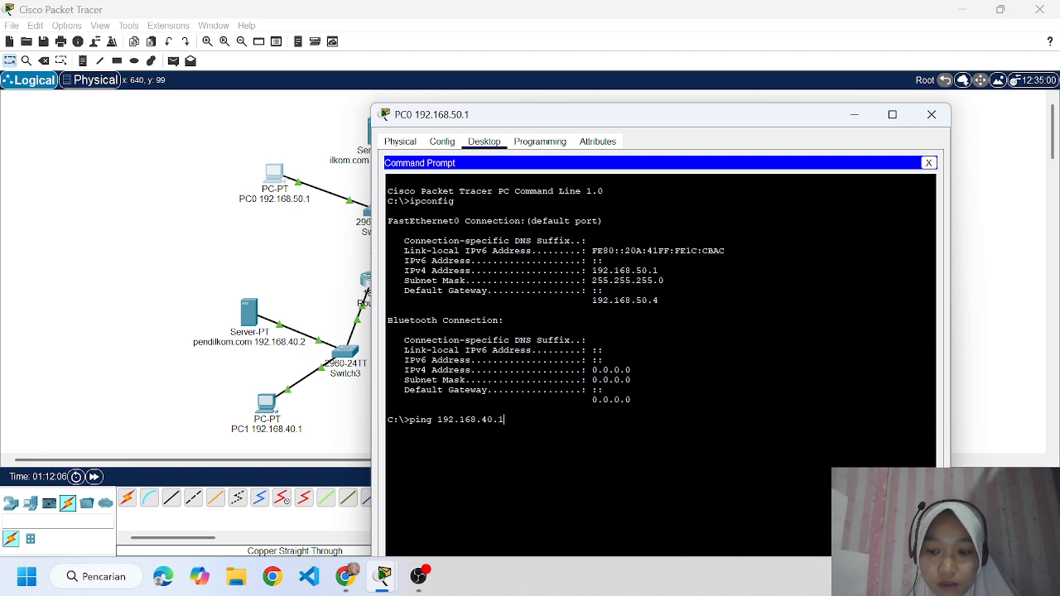
key("Return")
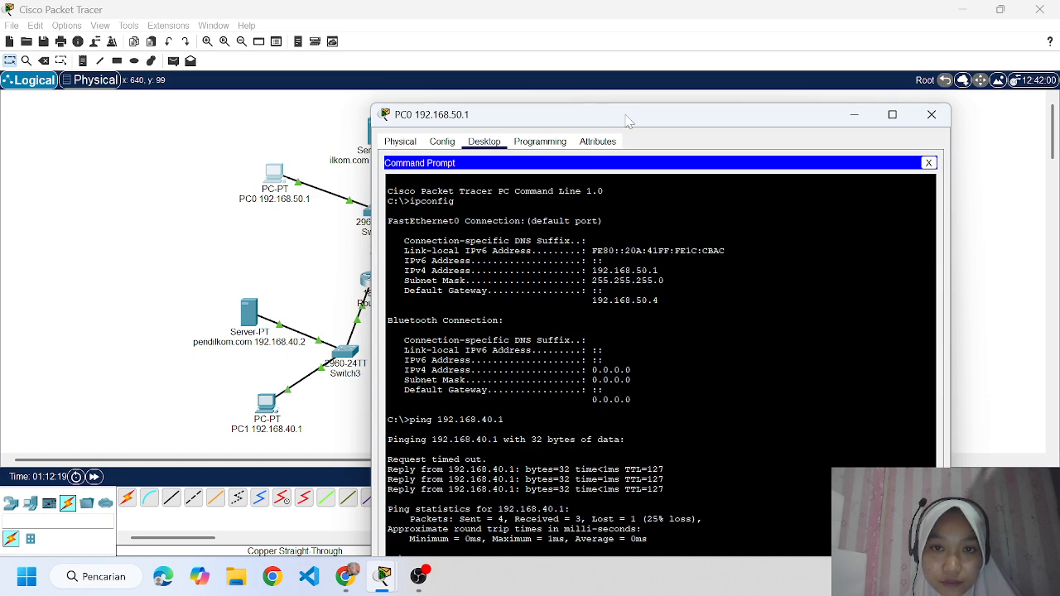
Move PC0's window higher, repeat the ping to 192.168.40.1, and select the new ping's output.
left_click_drag(630, 120, 640, 52)
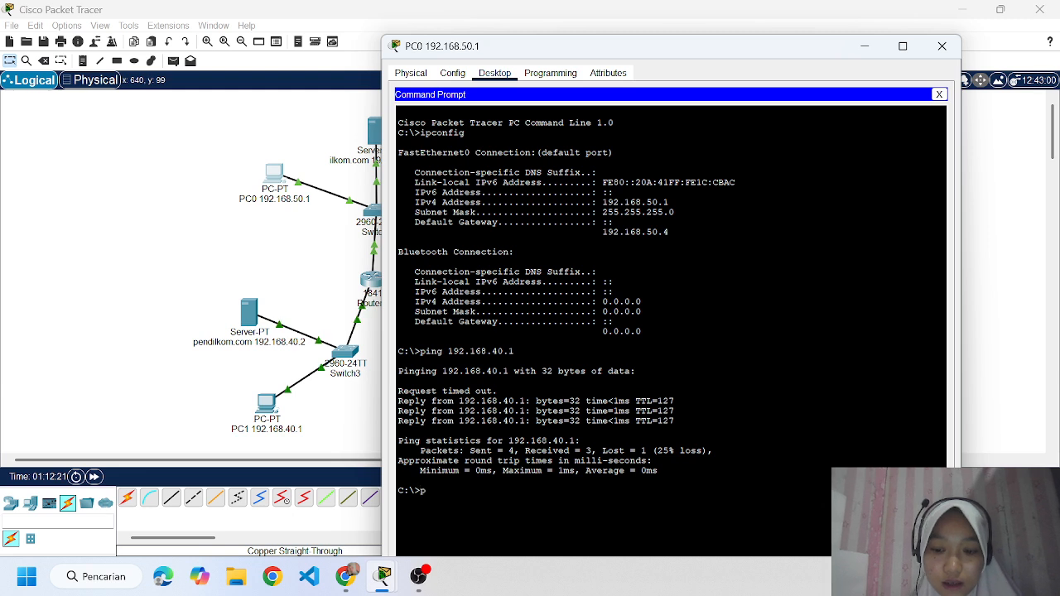
type("ping 192")
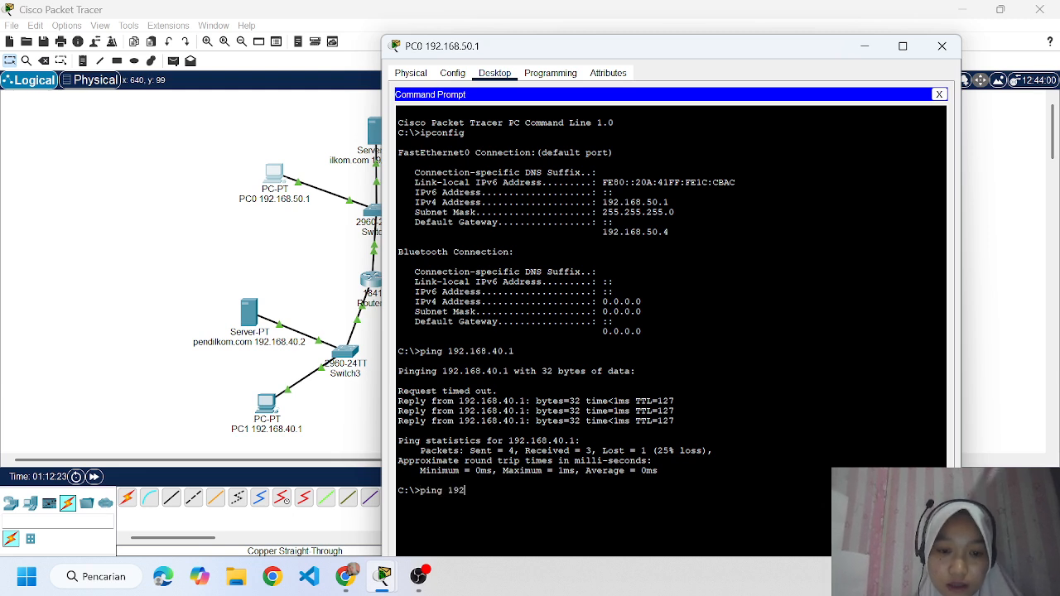
type(".168.")
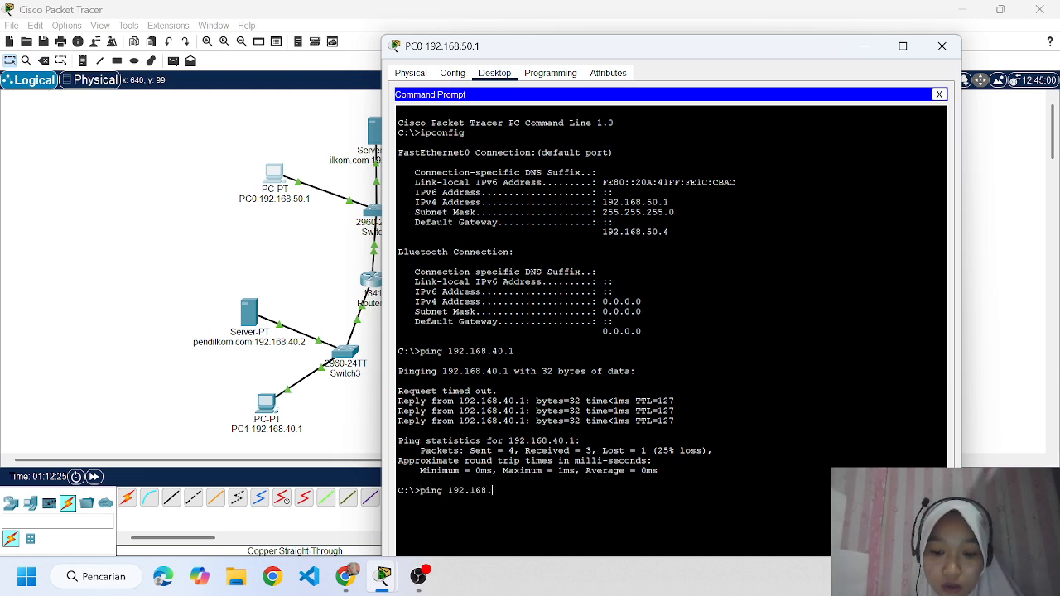
type("40.1")
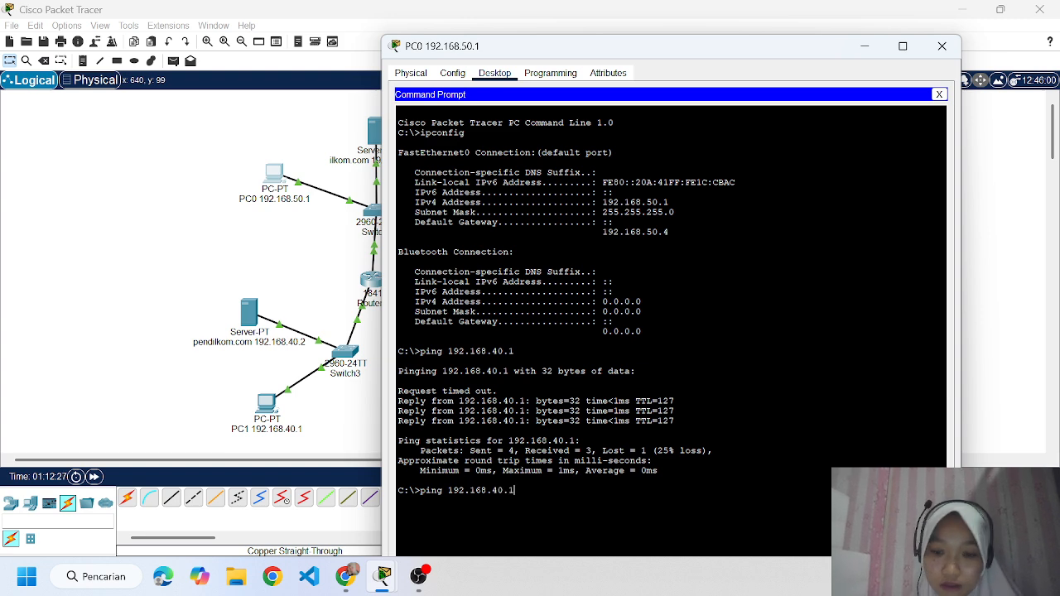
key("Return")
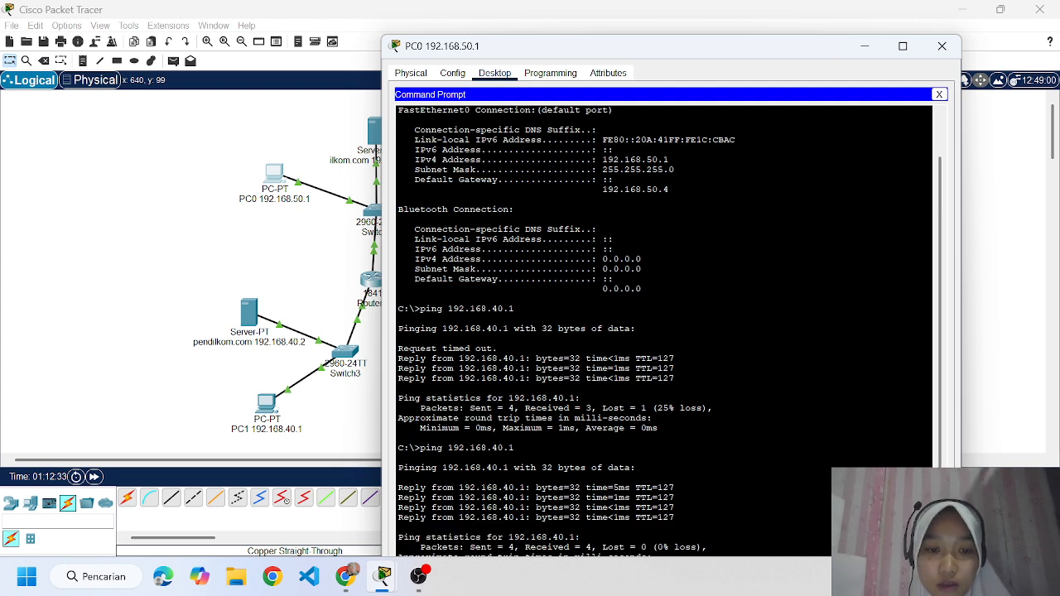
left_click_drag(415, 447, 652, 547)
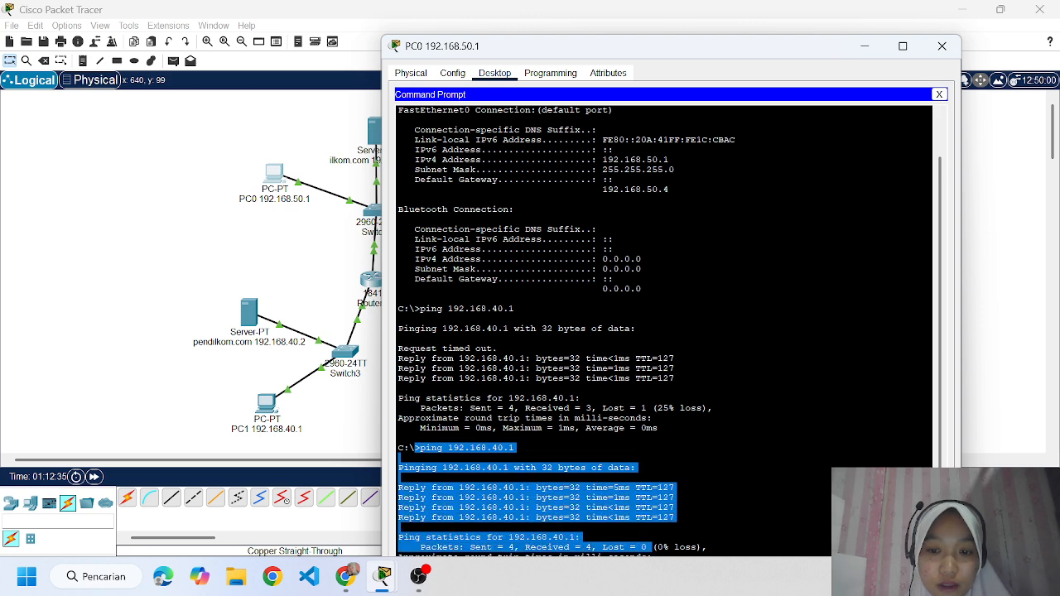
key("ctrl+c")
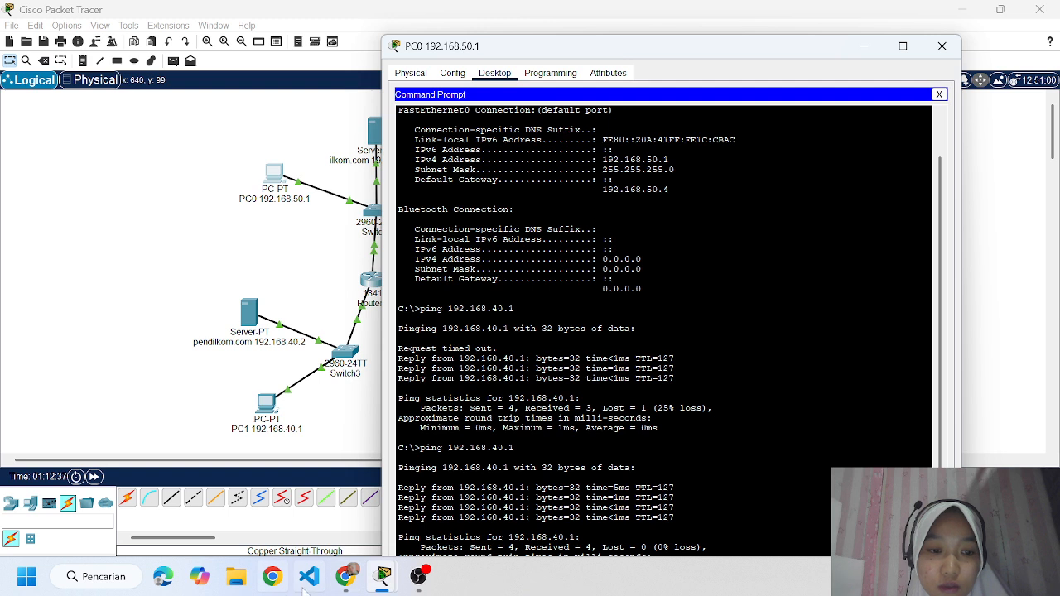
Review the assignment's test instructions in Chrome, close PC0's window, and return to the Packet Tracer workspace.
left_click(344, 577)
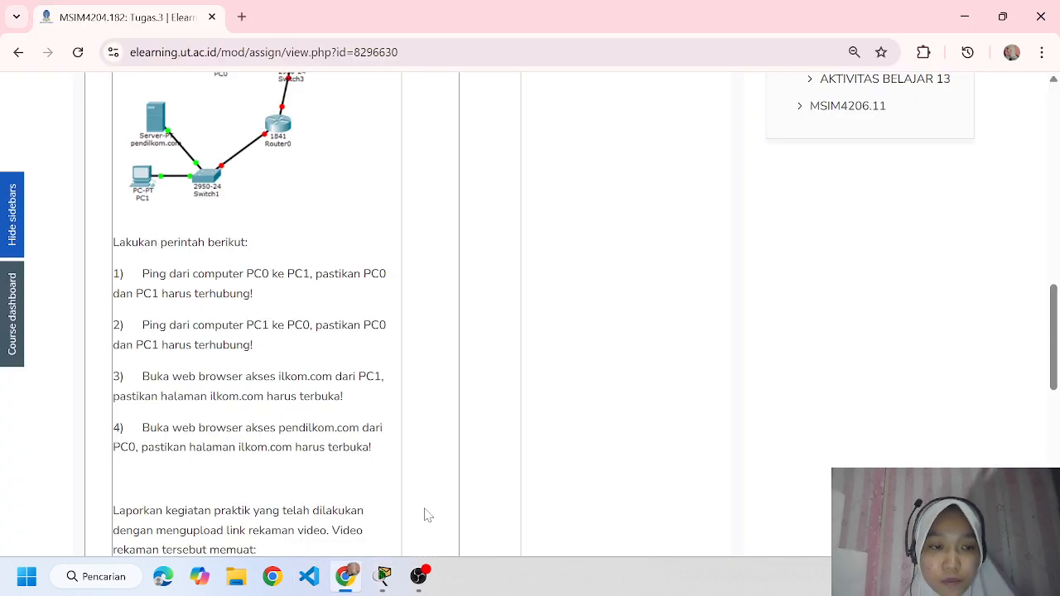
mouse_move(383, 584)
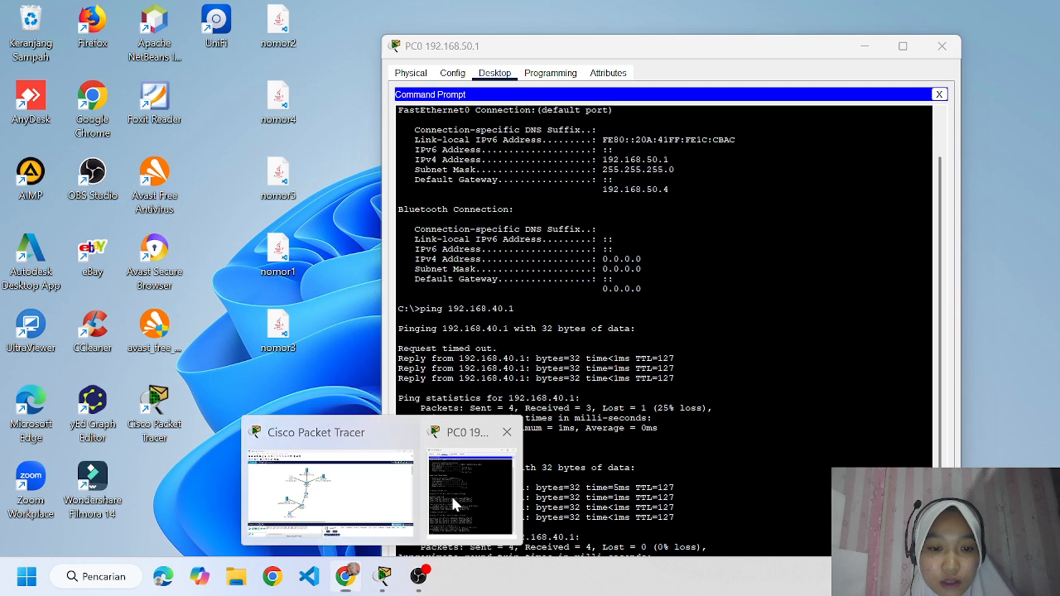
left_click(473, 487)
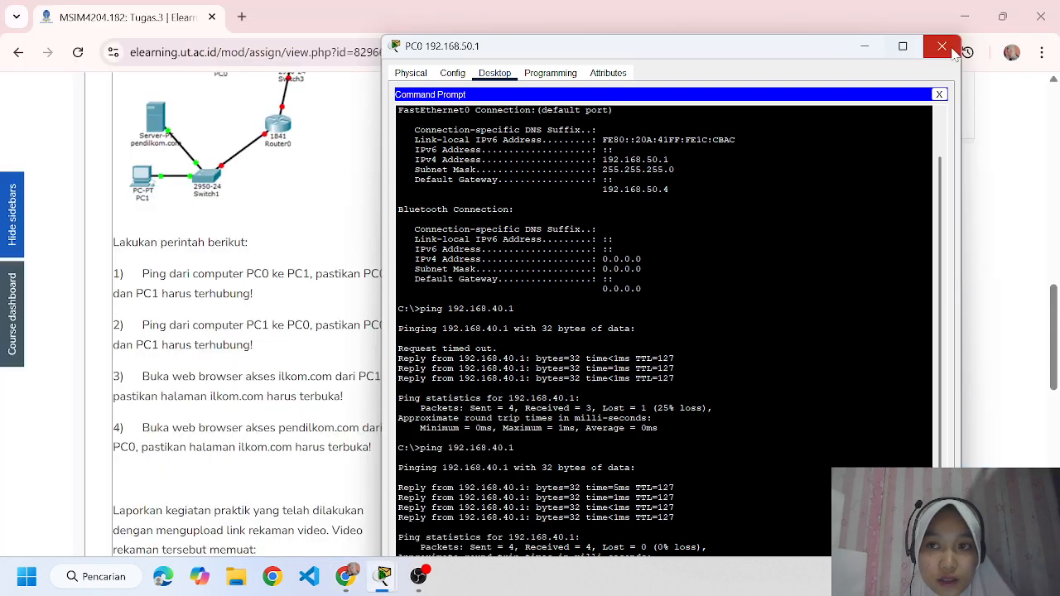
left_click(944, 47)
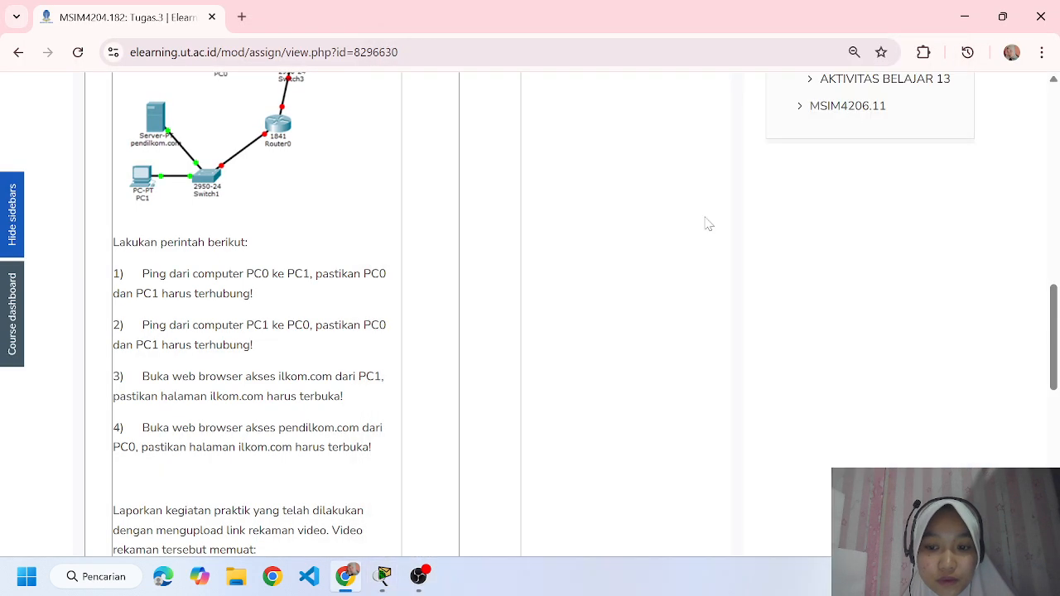
mouse_move(349, 582)
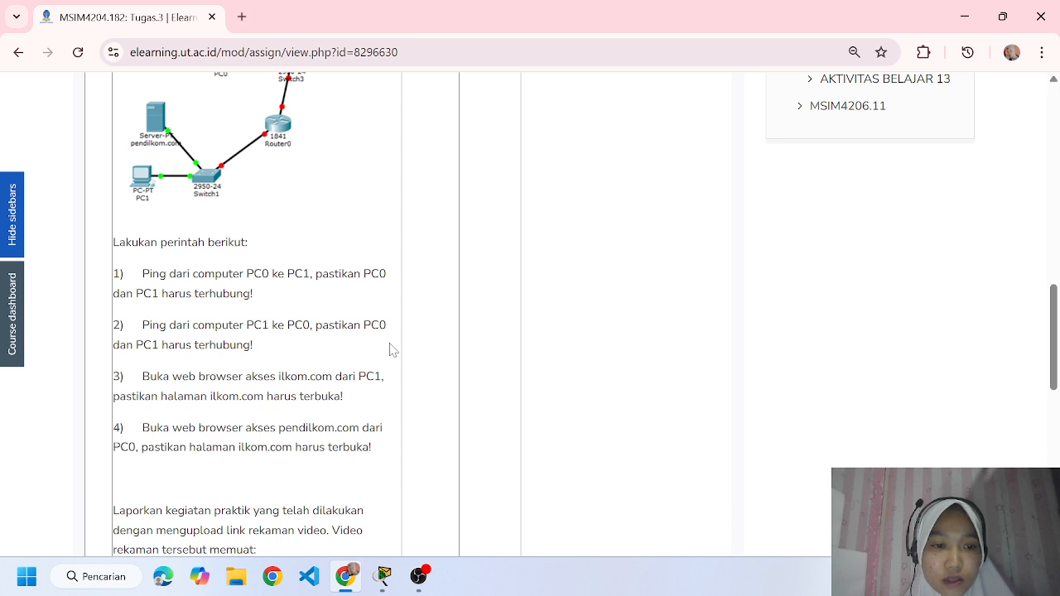
left_click(391, 577)
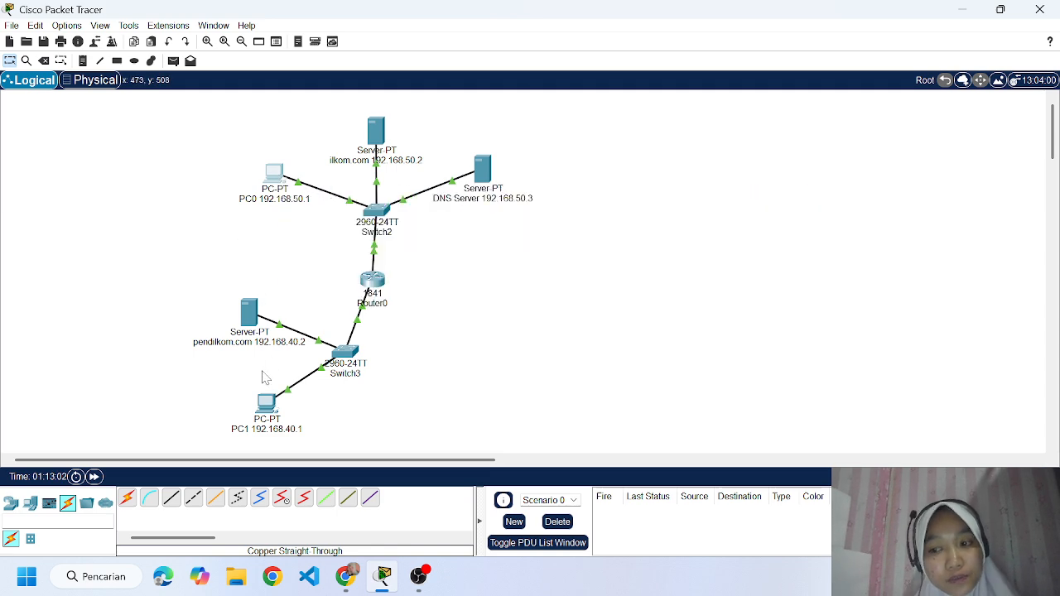
Open the Command Prompt on PC1 and run ipconfig to check its IP settings.
left_click(267, 403)
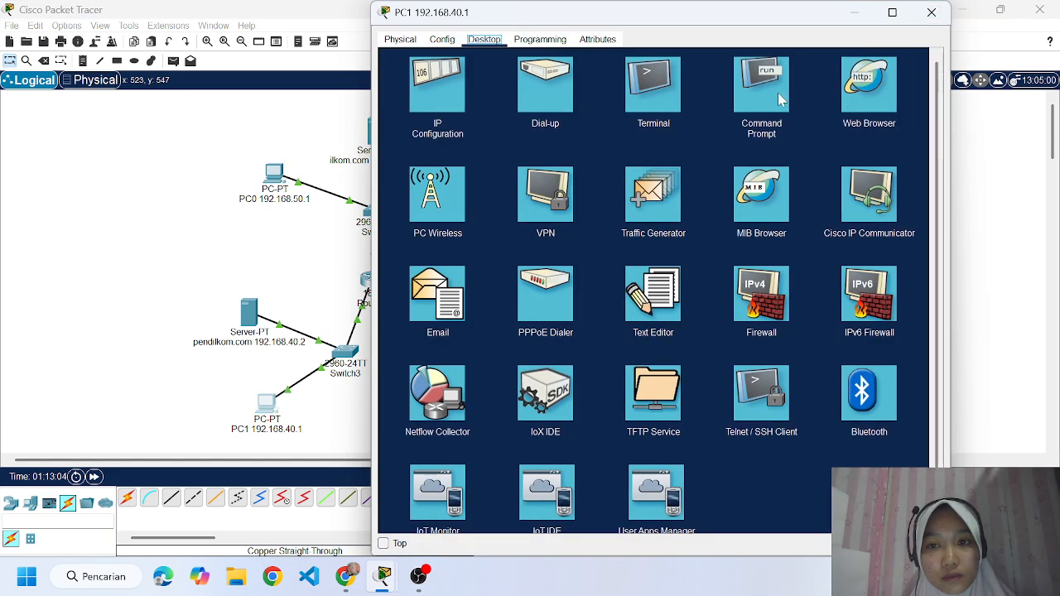
left_click(761, 85)
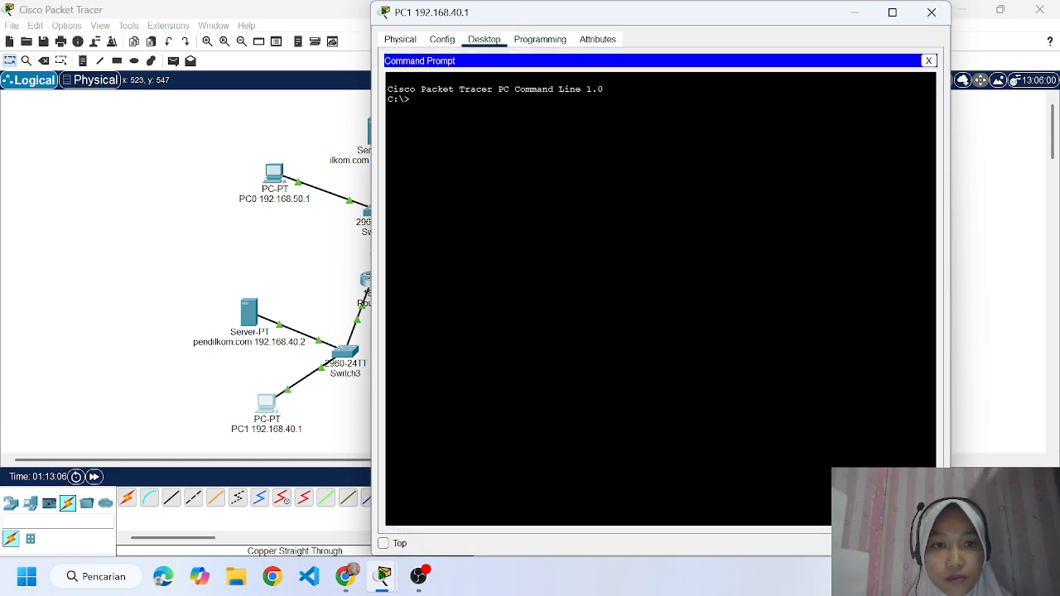
type("192.")
key("BackSpace")
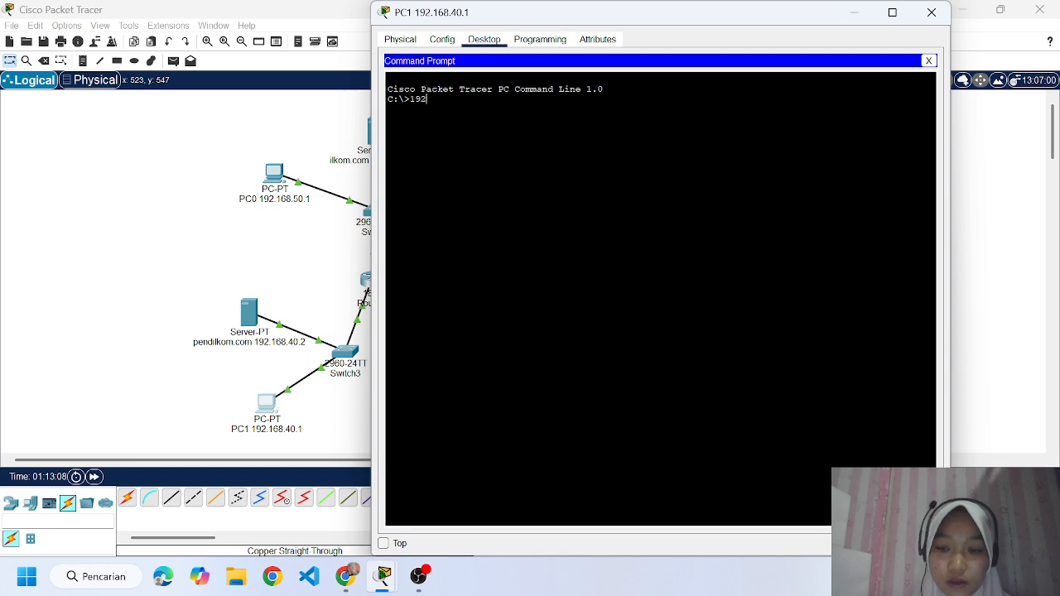
key("BackSpace")
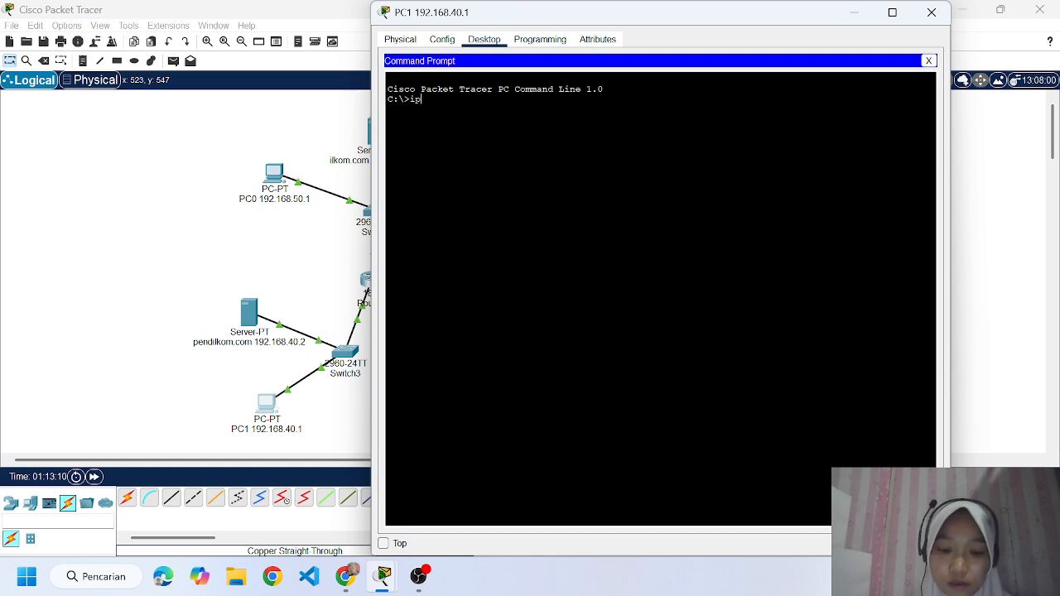
type("config")
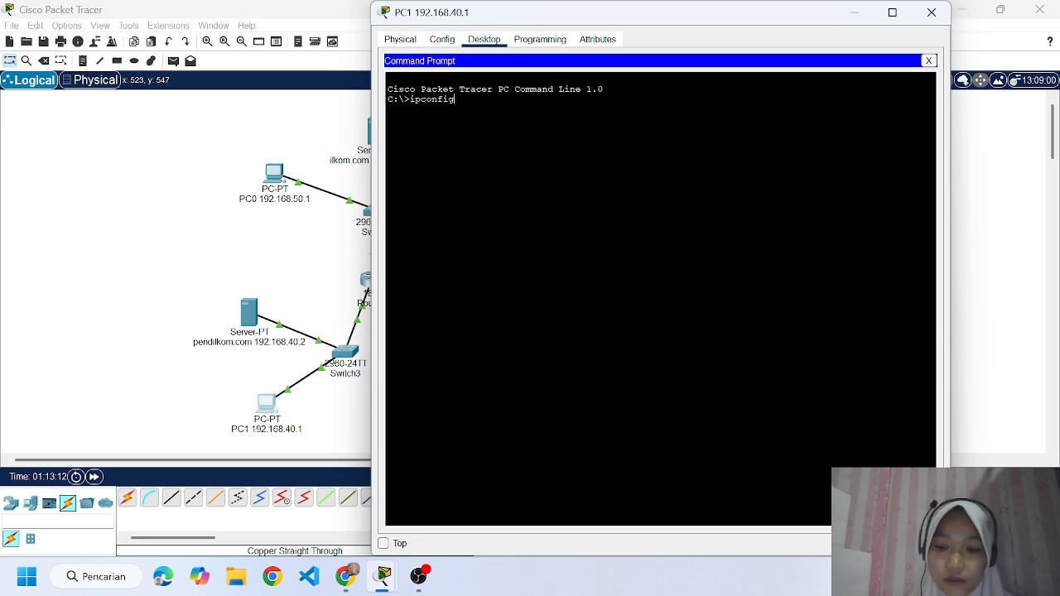
key("Return")
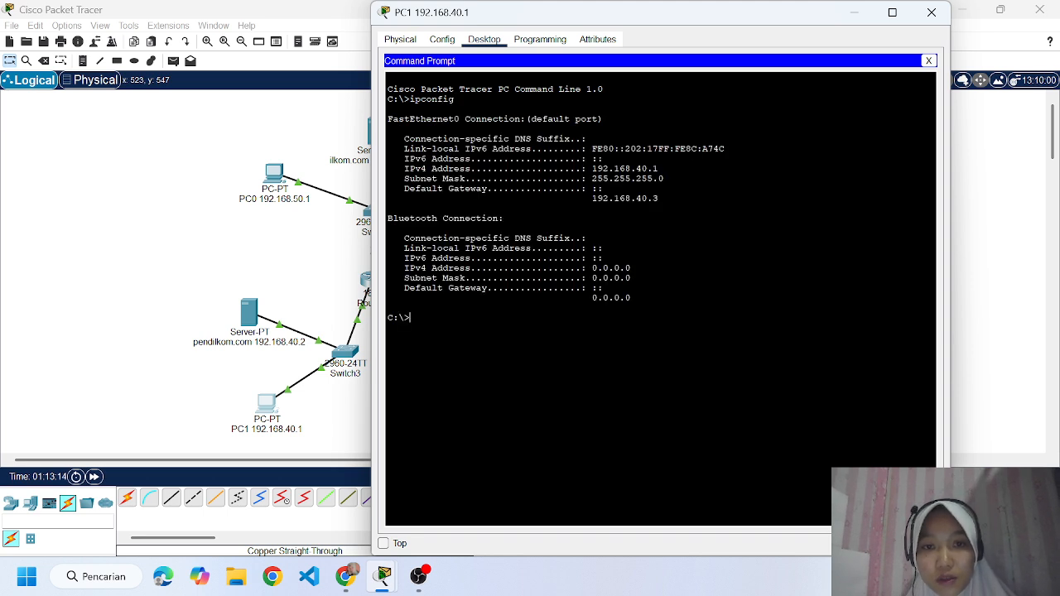
Ping PC0 at 192.168.50.1 from PC1's Command Prompt, then close PC1's window.
type("ping")
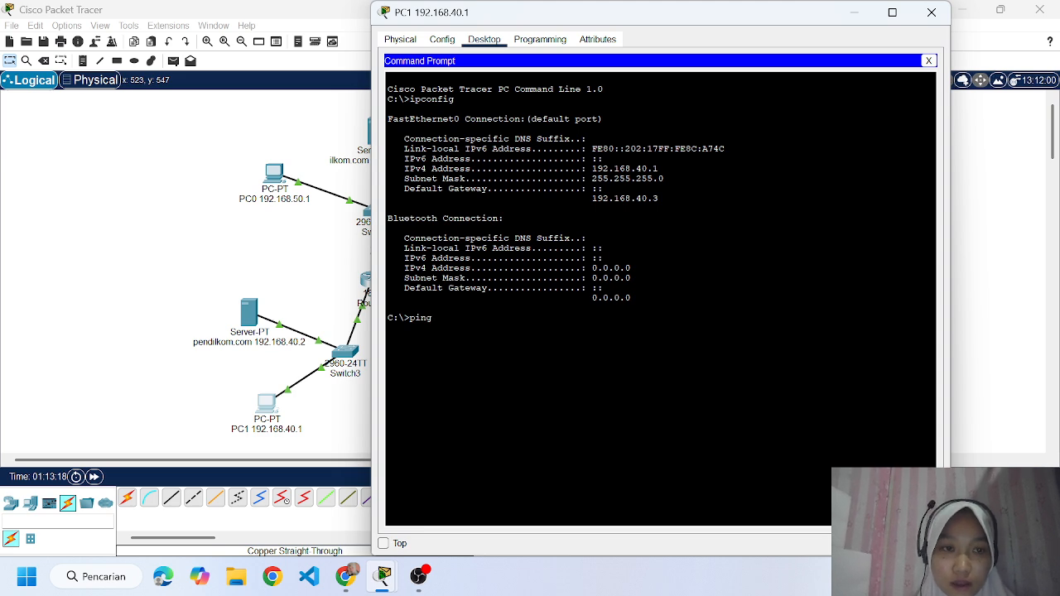
type(" 192")
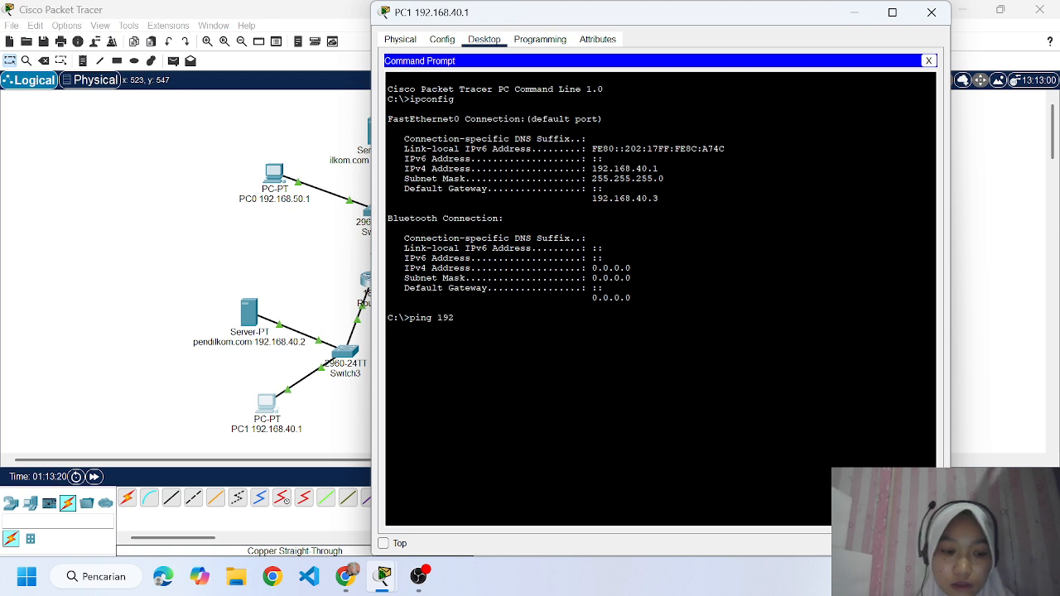
type(".168.5")
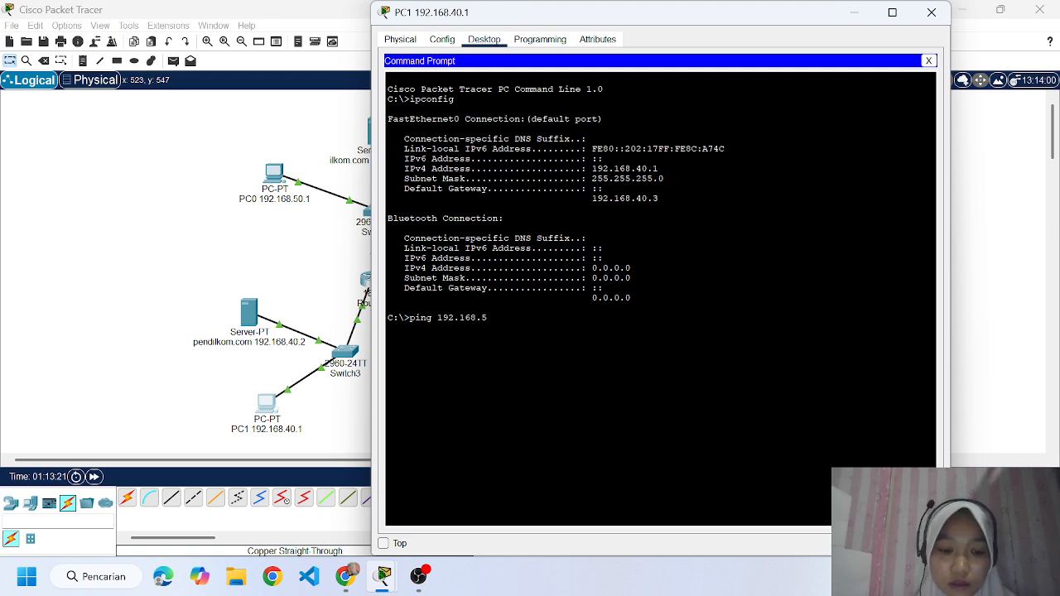
type("0")
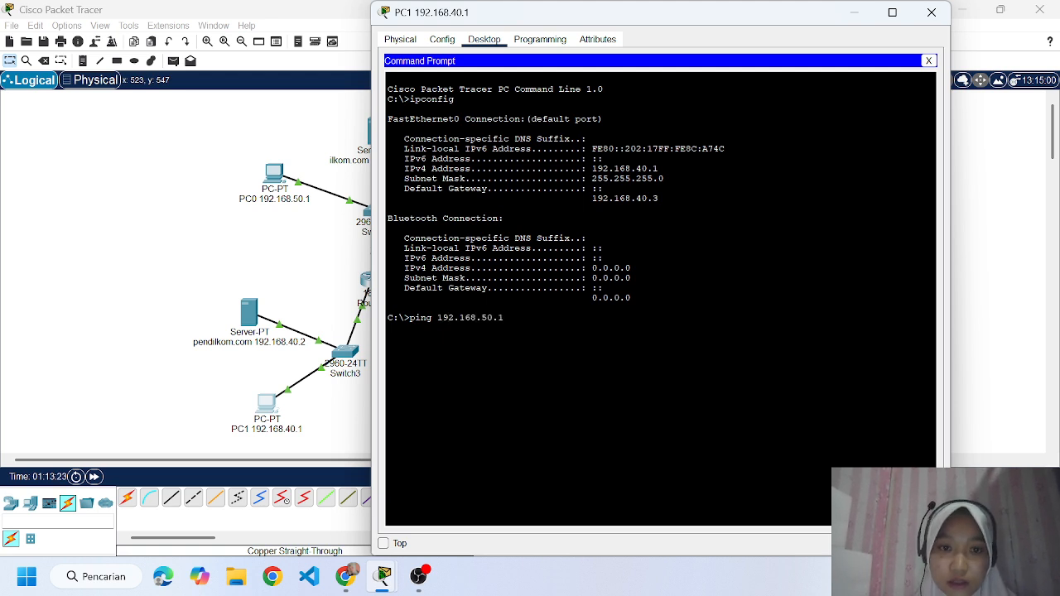
type(".1")
key("Return")
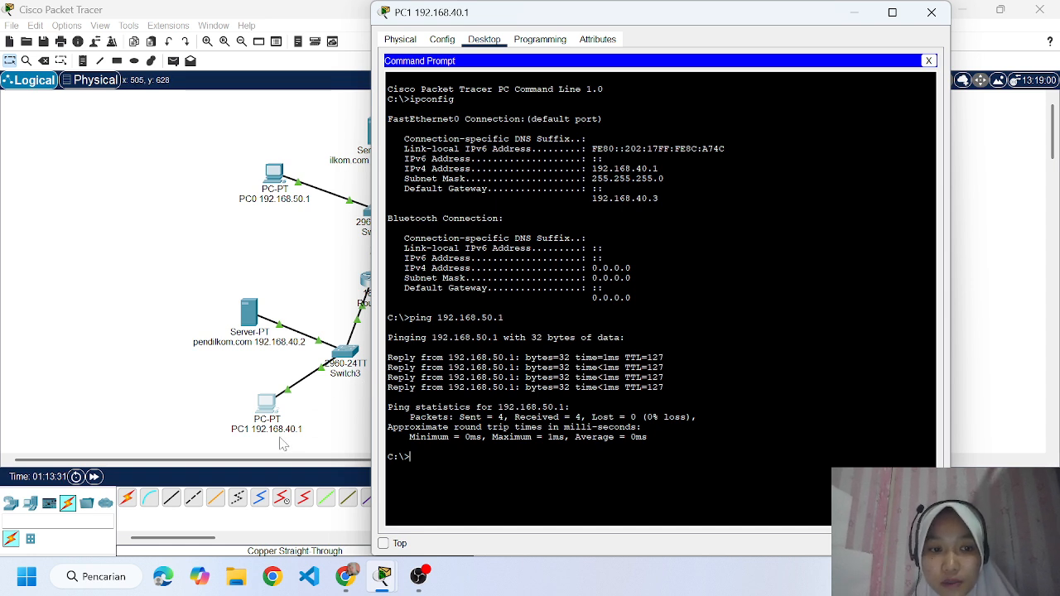
left_click(931, 13)
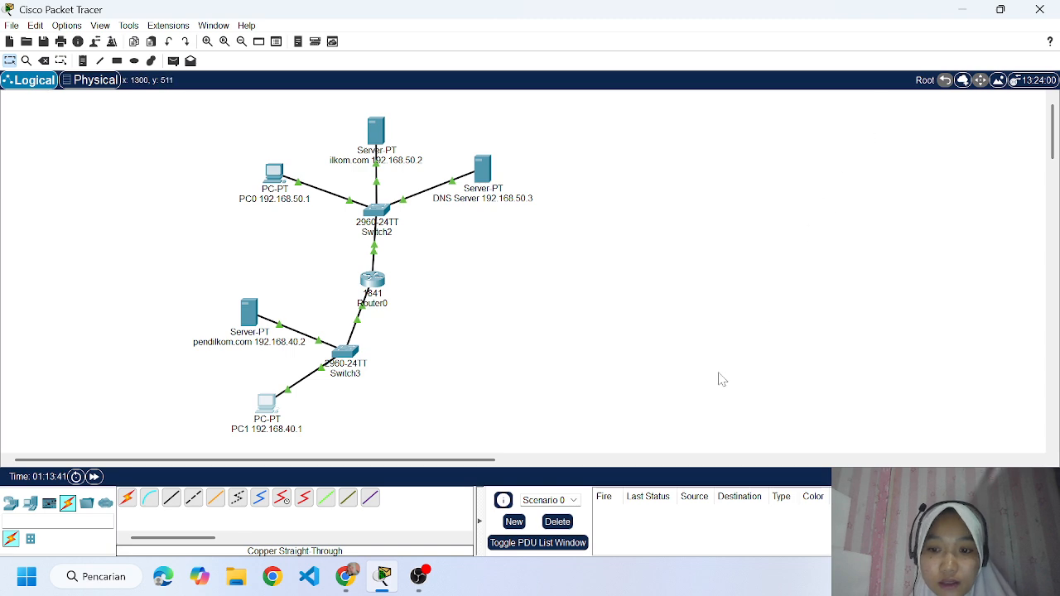
Check the assignment's third instruction in Chrome, load ilkom.com in PC1's Web Browser in Packet Tracer, and close PC1's window.
left_click(346, 576)
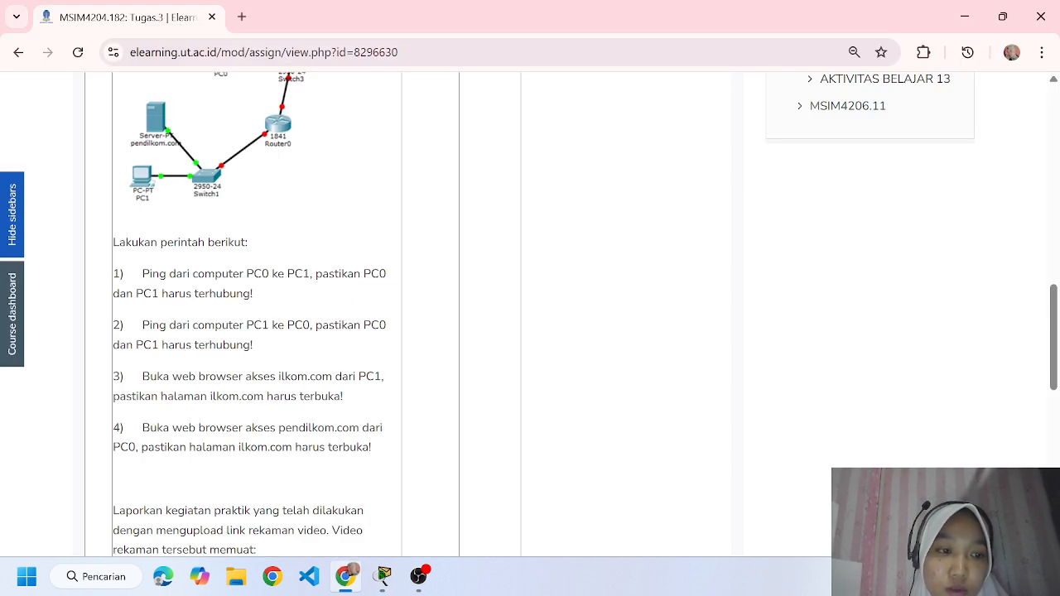
left_click(383, 577)
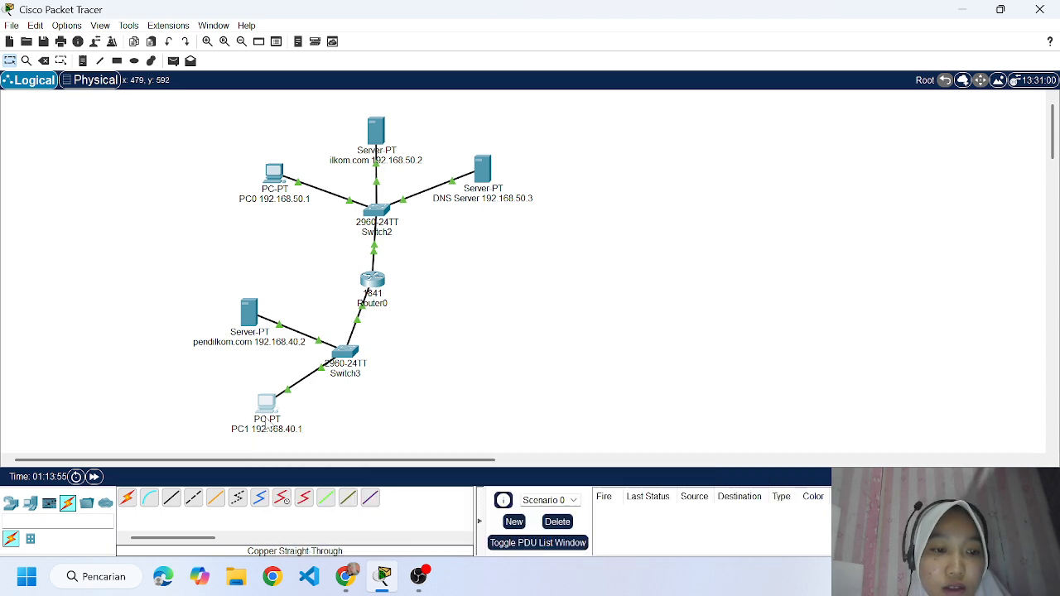
left_click(268, 423)
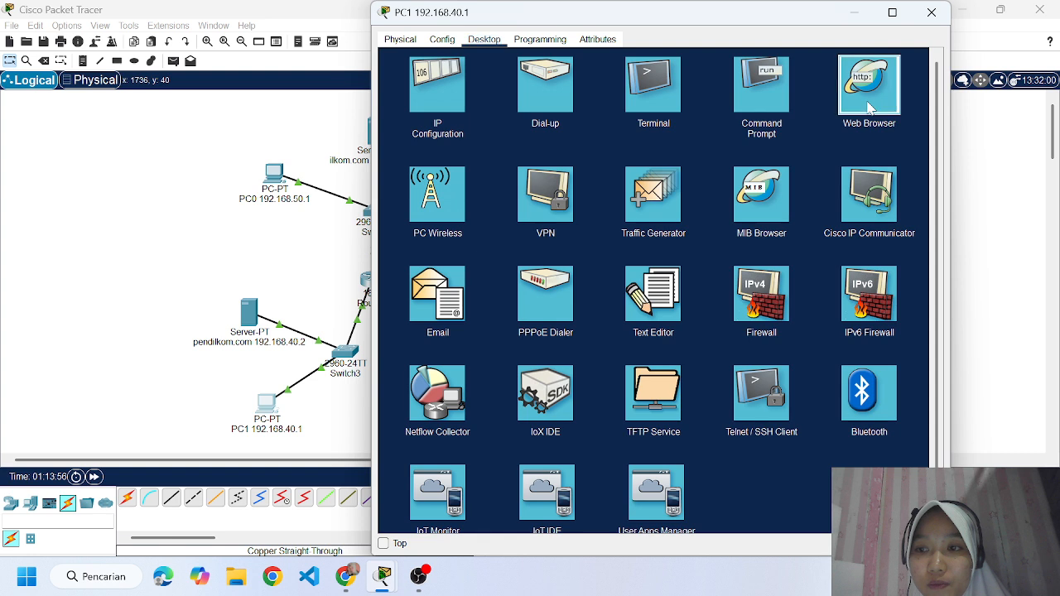
left_click(869, 106)
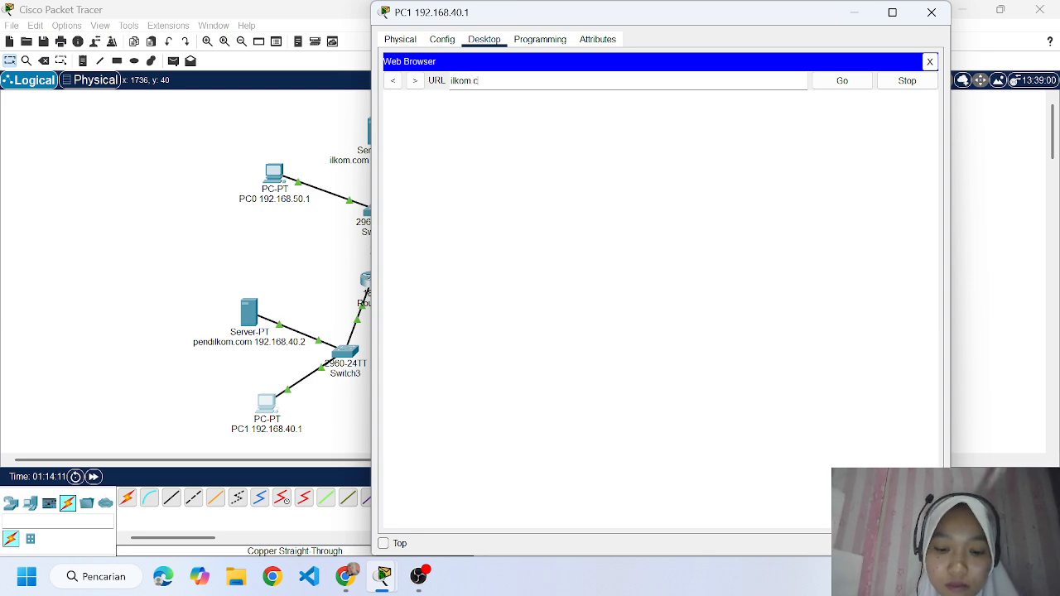
type("om")
key("Return")
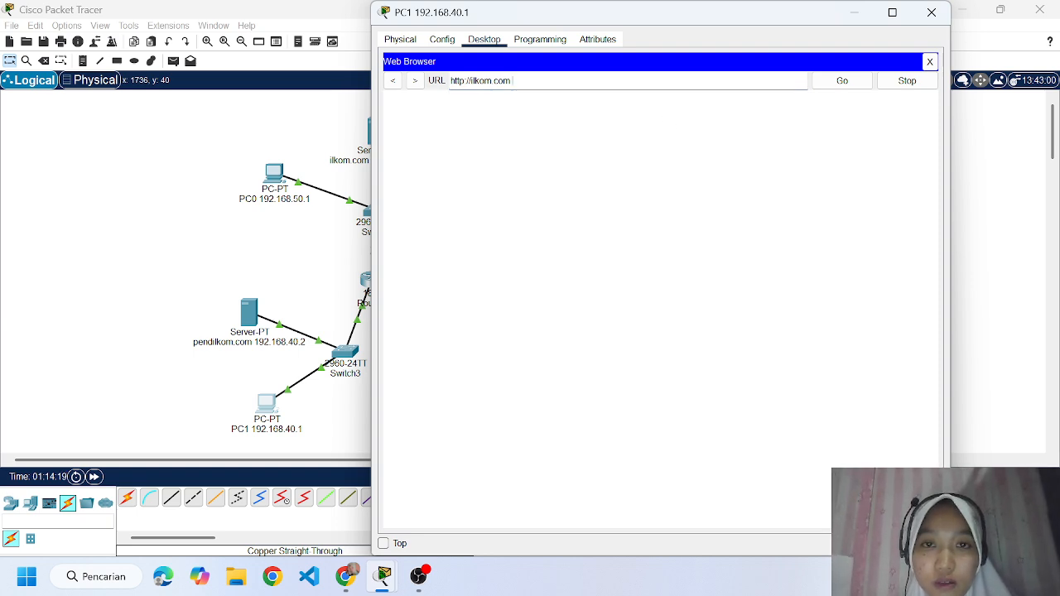
left_click(853, 88)
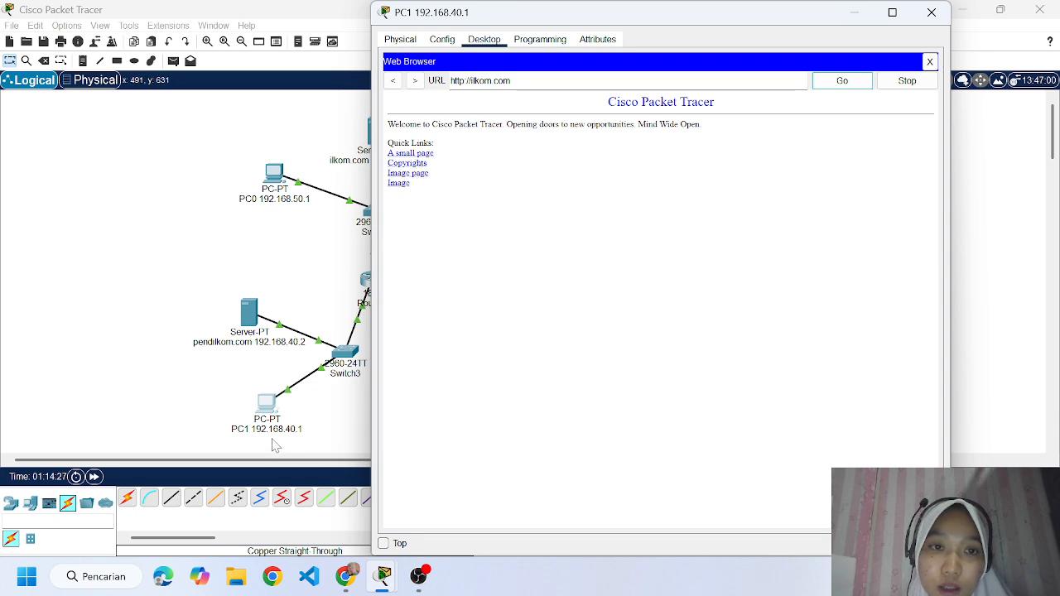
left_click(931, 14)
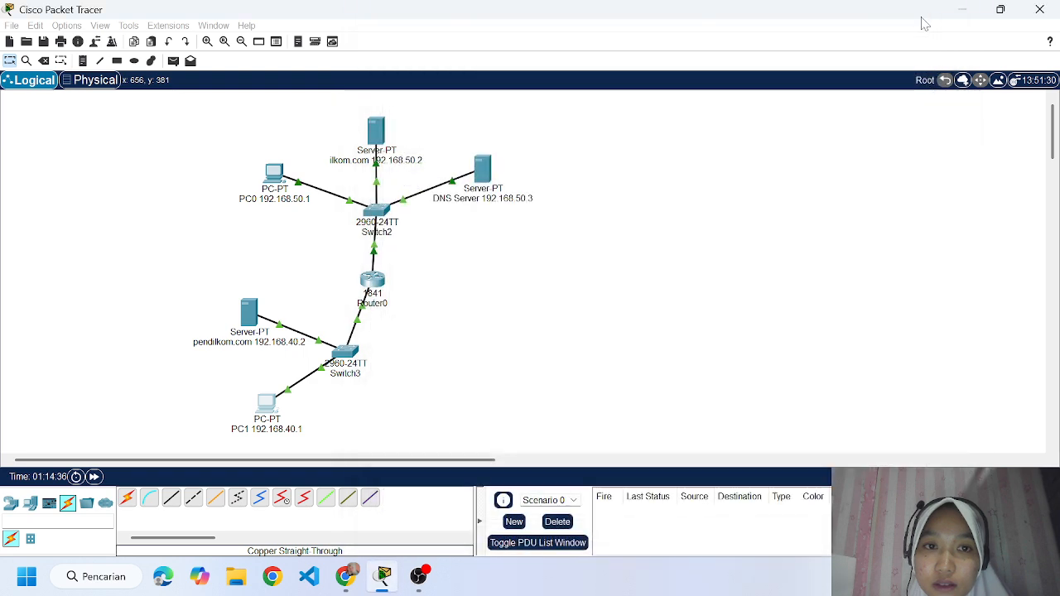
Review the assignment's fourth test instruction in Chrome against the Packet Tracer topology, and return to the workspace.
left_click(346, 578)
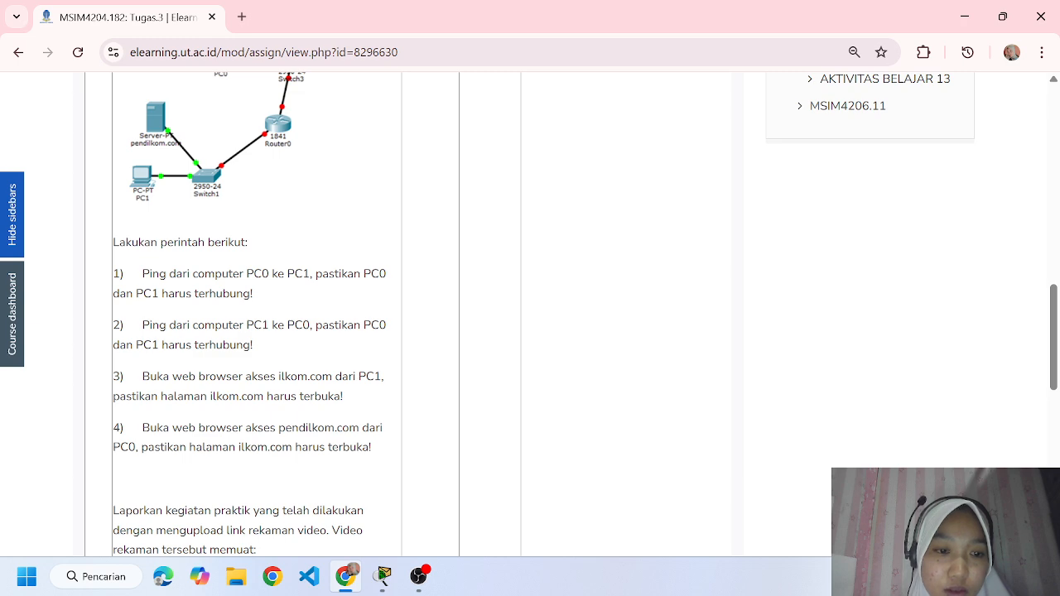
left_click(383, 578)
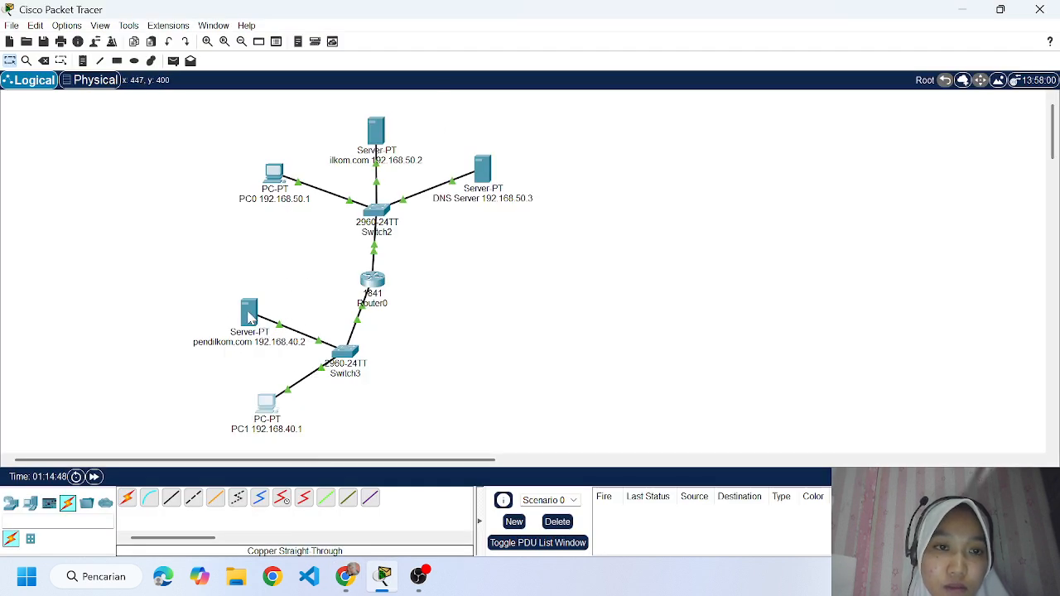
mouse_move(250, 317)
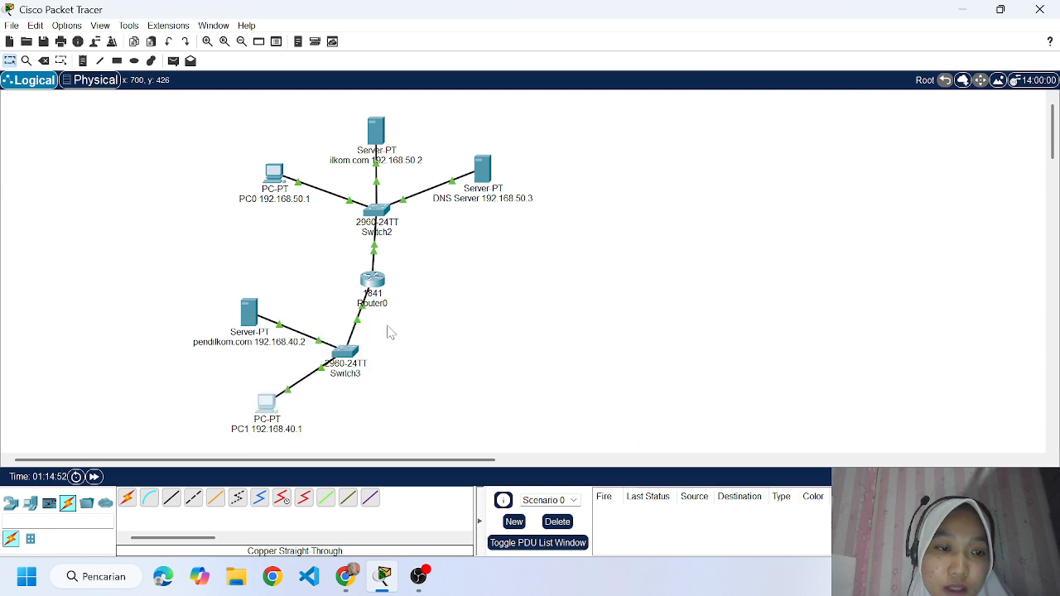
left_click(351, 585)
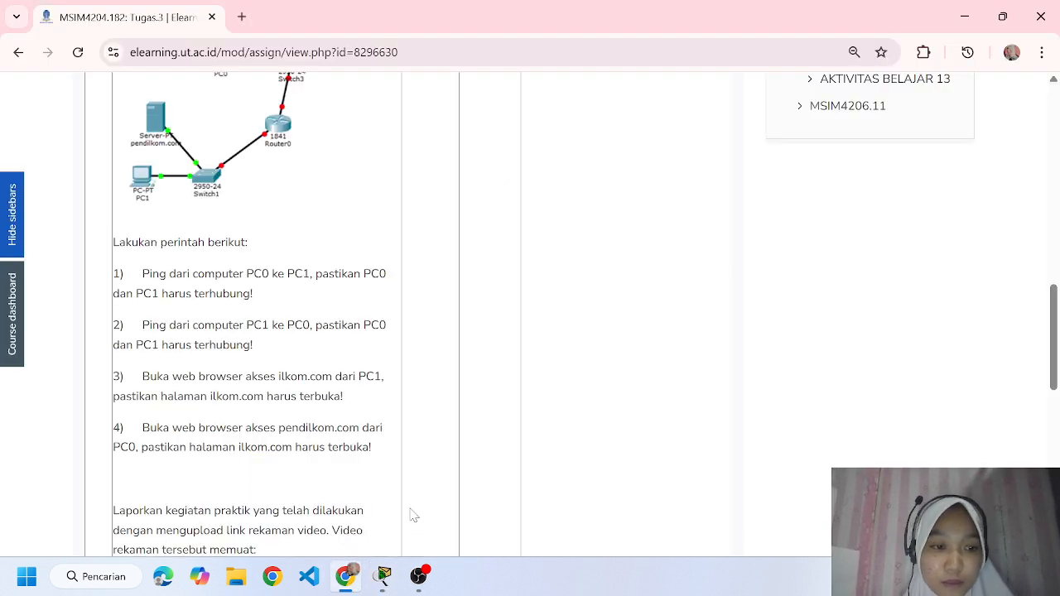
left_click(384, 576)
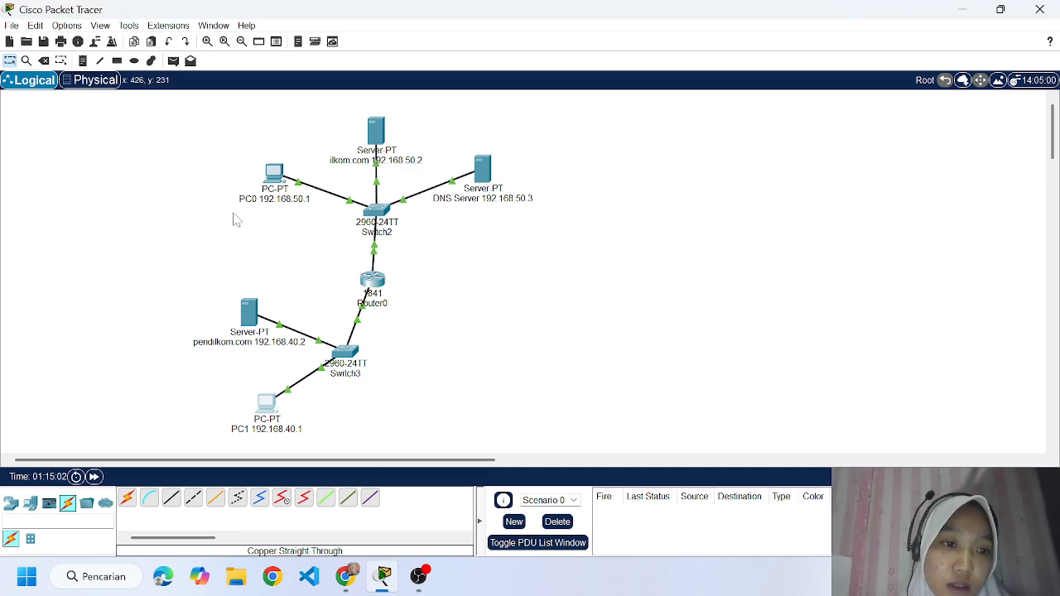
Try to load pendilkom.com in PC0's Web Browser and close PC0's window.
left_click(274, 173)
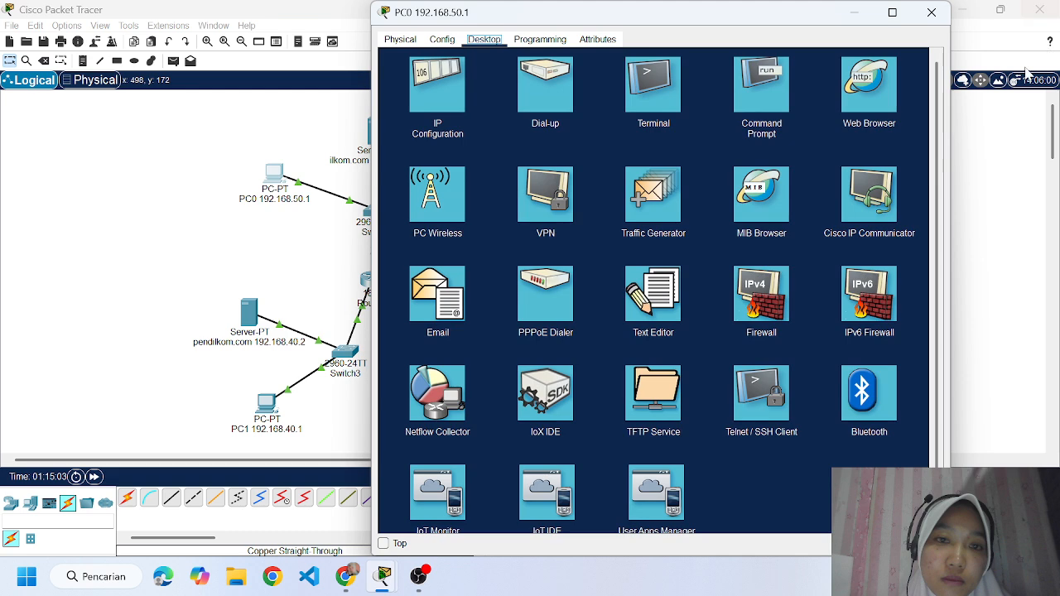
left_click(886, 104)
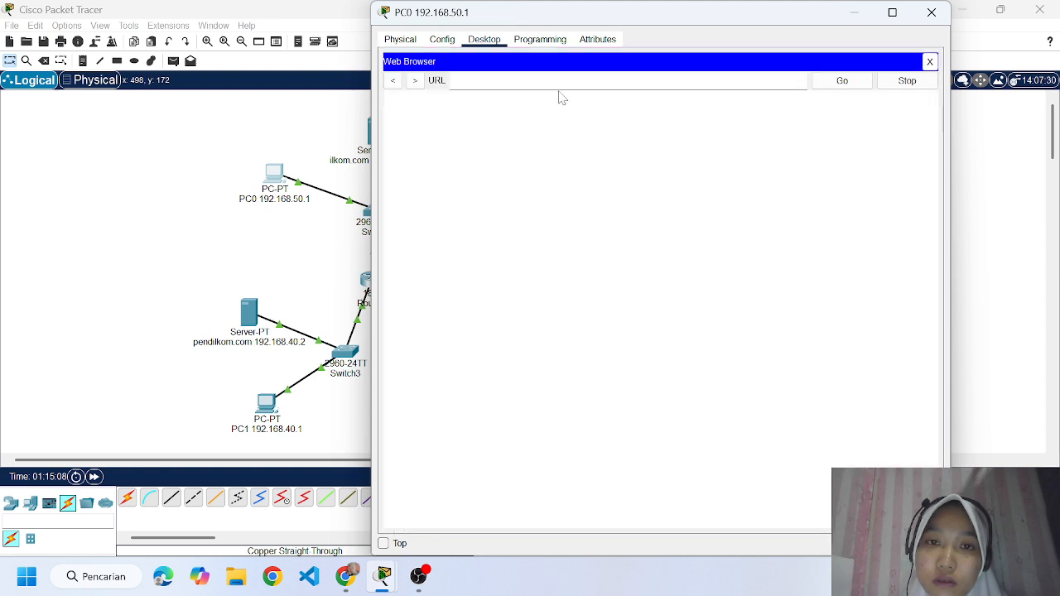
type("pendi")
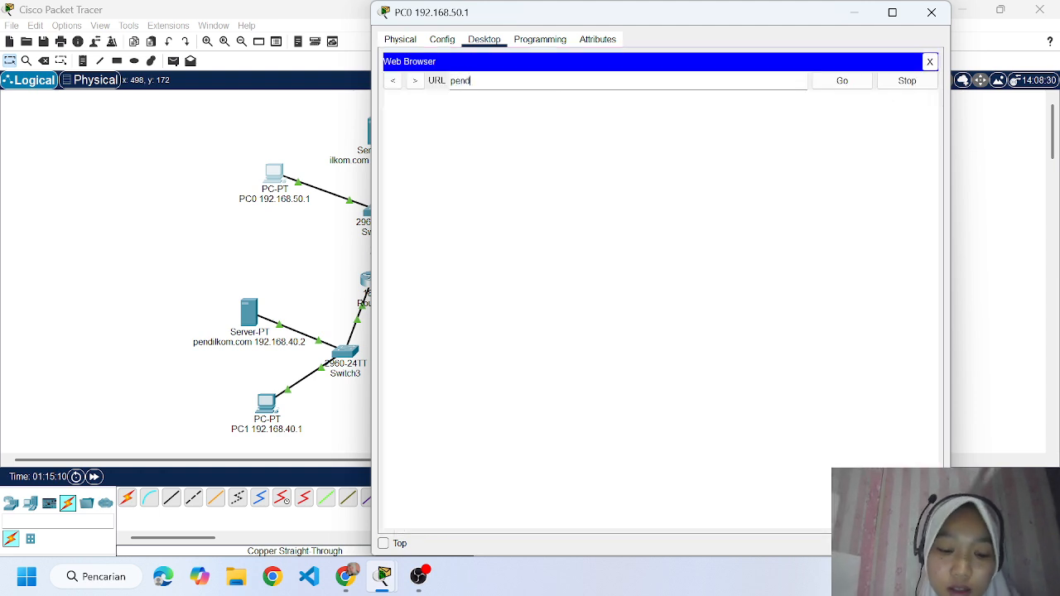
type("l")
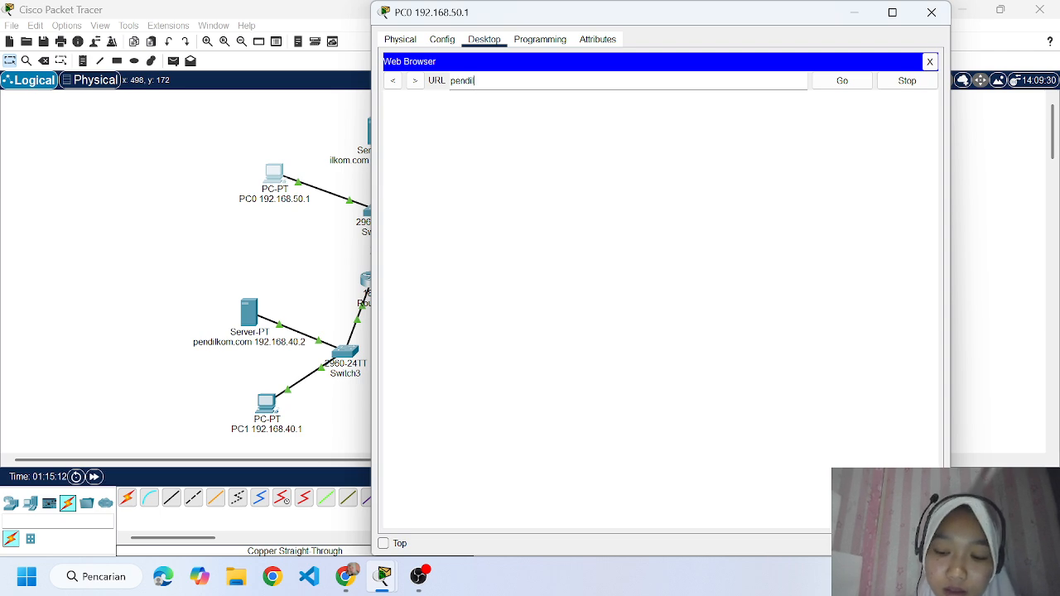
type("kom")
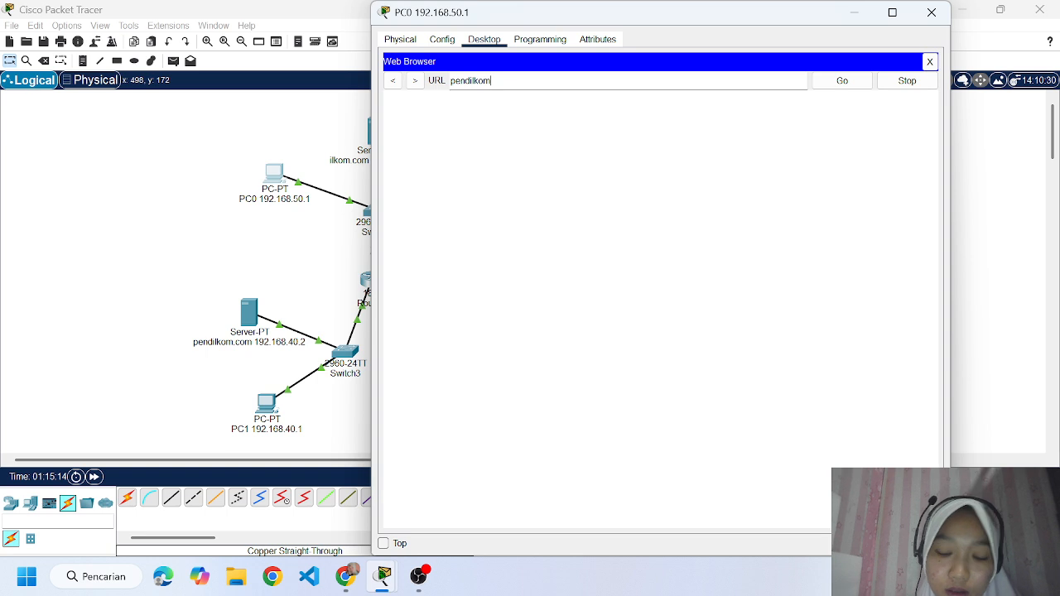
type(".com")
key("Return")
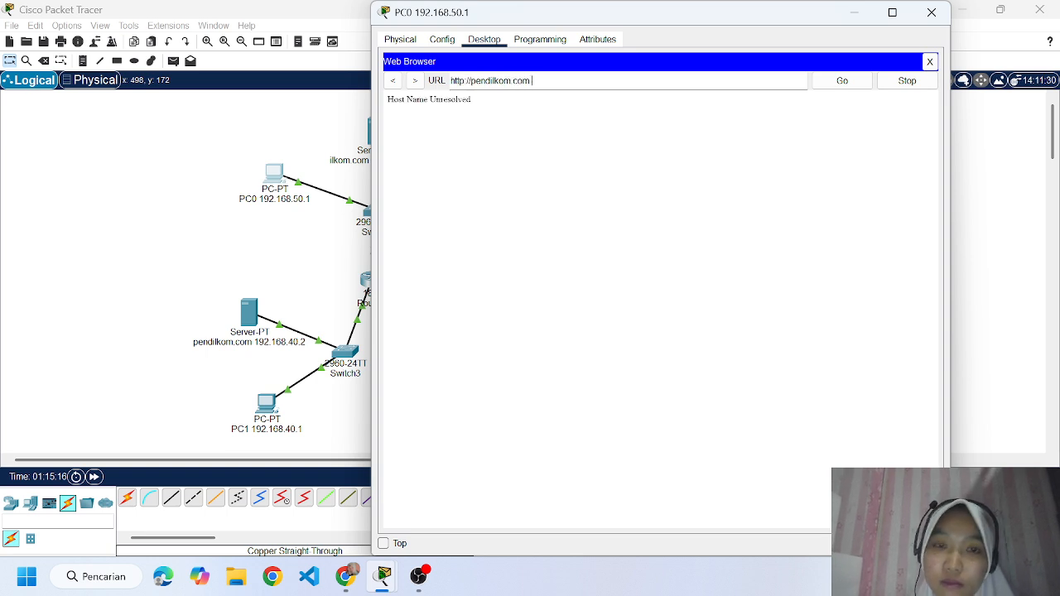
left_click(858, 90)
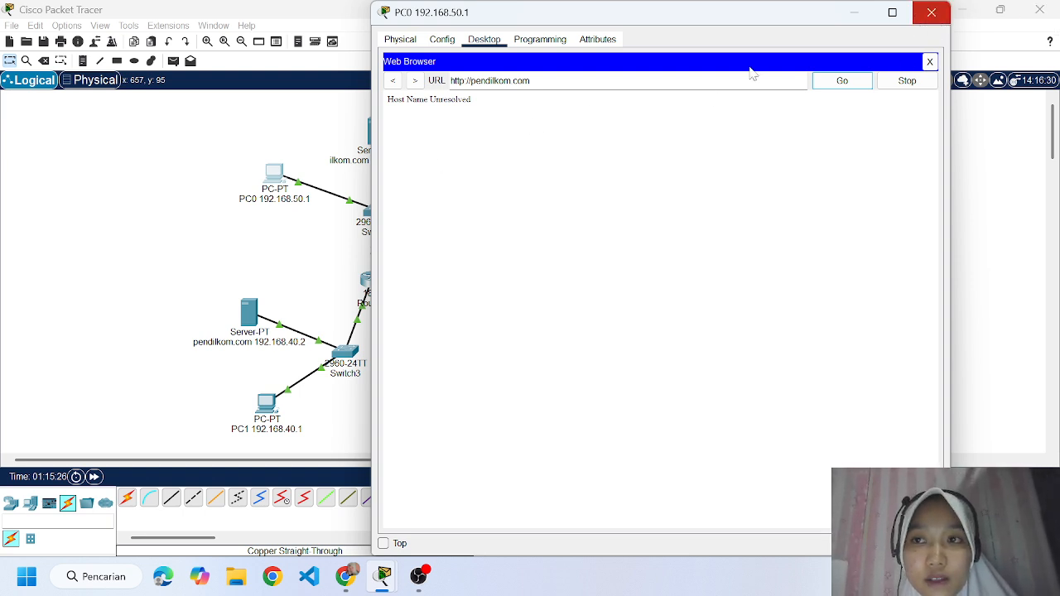
left_click(932, 13)
Set PC0's IPv4 DNS server to 192.168.50.3 in its IP configuration and close the window.
left_click(276, 178)
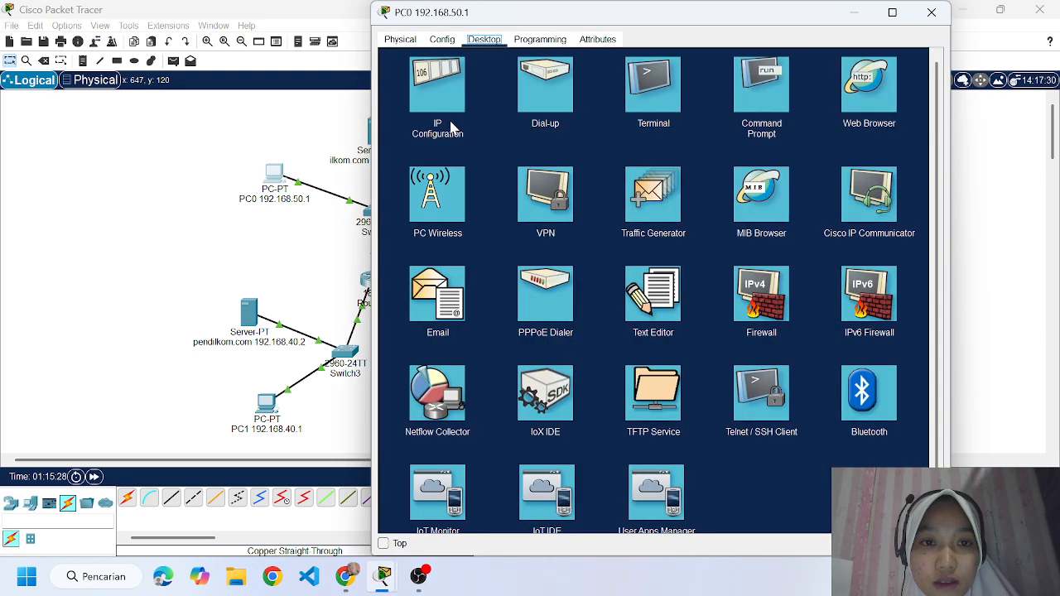
left_click(452, 123)
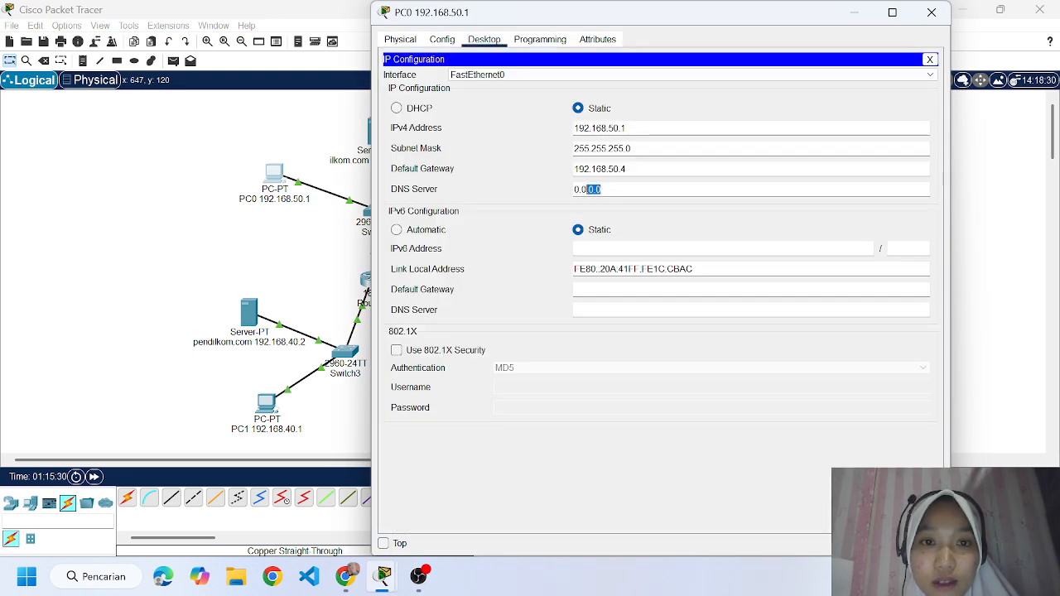
left_click_drag(601, 189, 547, 192)
key("BackSpace")
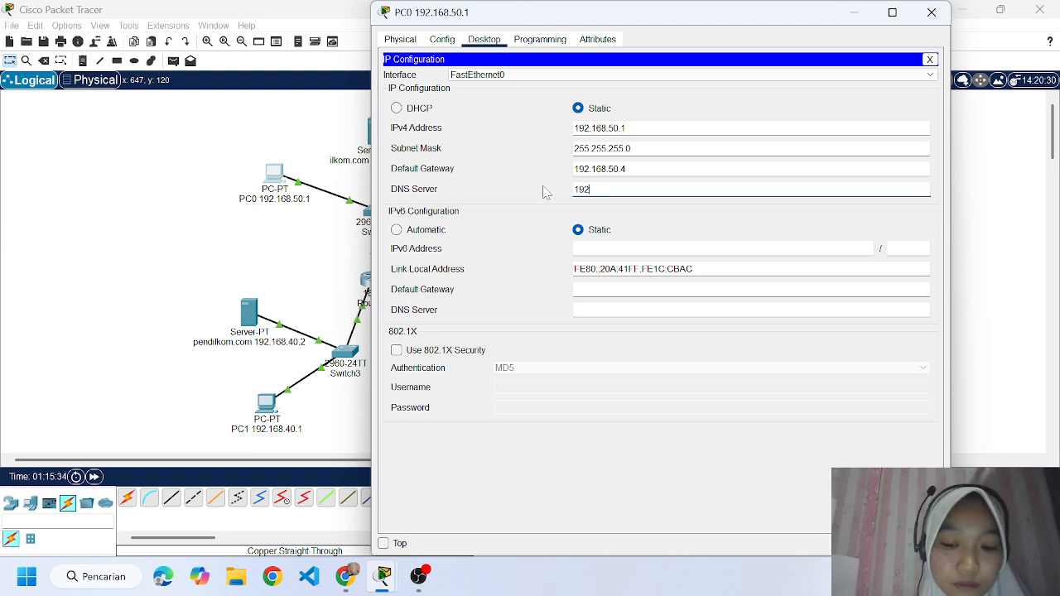
type("192.168.50.3")
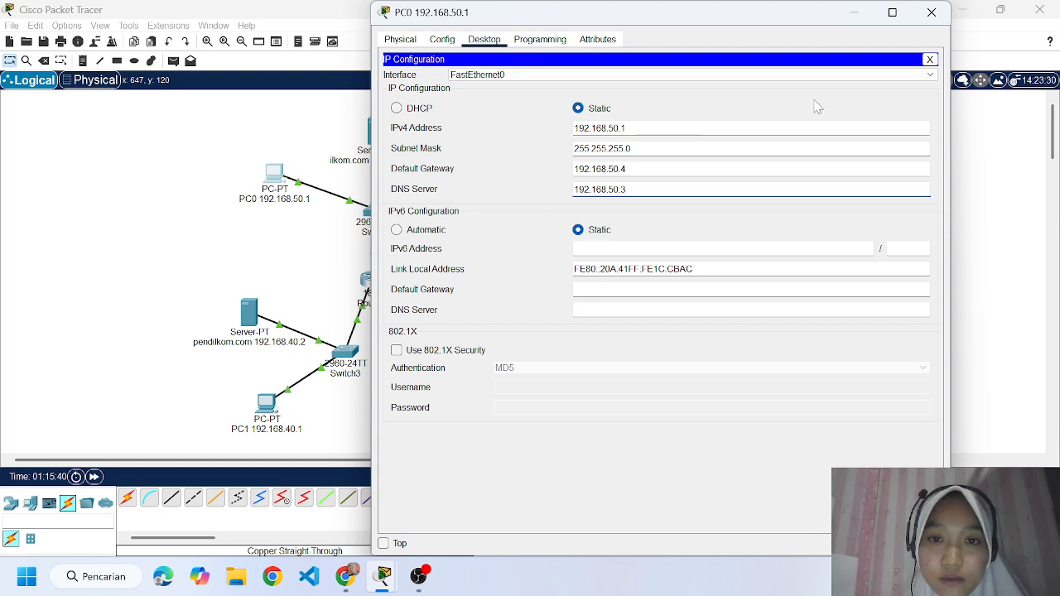
left_click(931, 12)
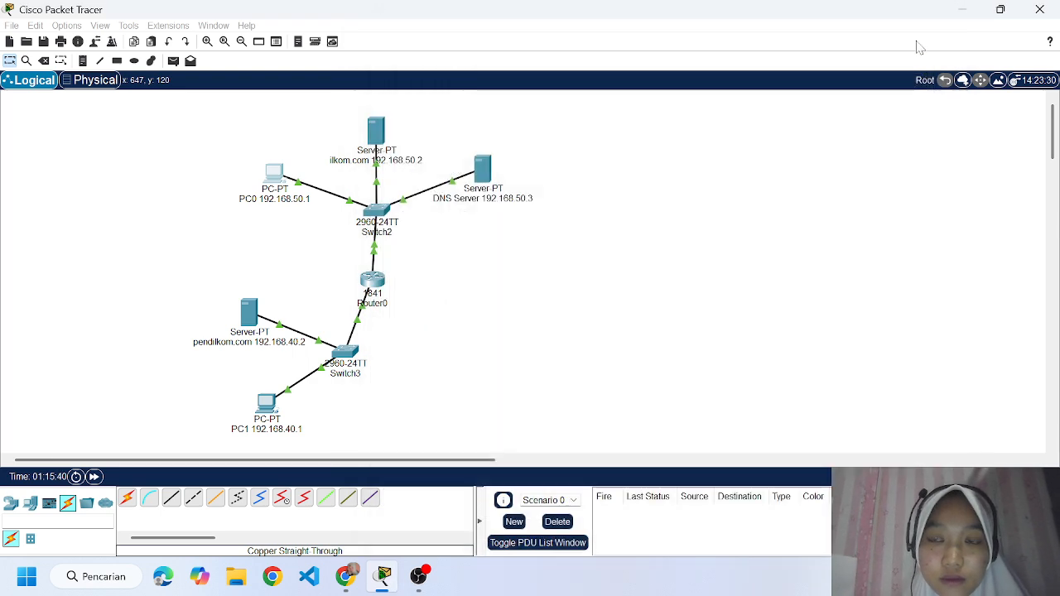
Load pendilkom.com in PC0's Web Browser, highlight the page's body text, and close PC0's window.
left_click(280, 189)
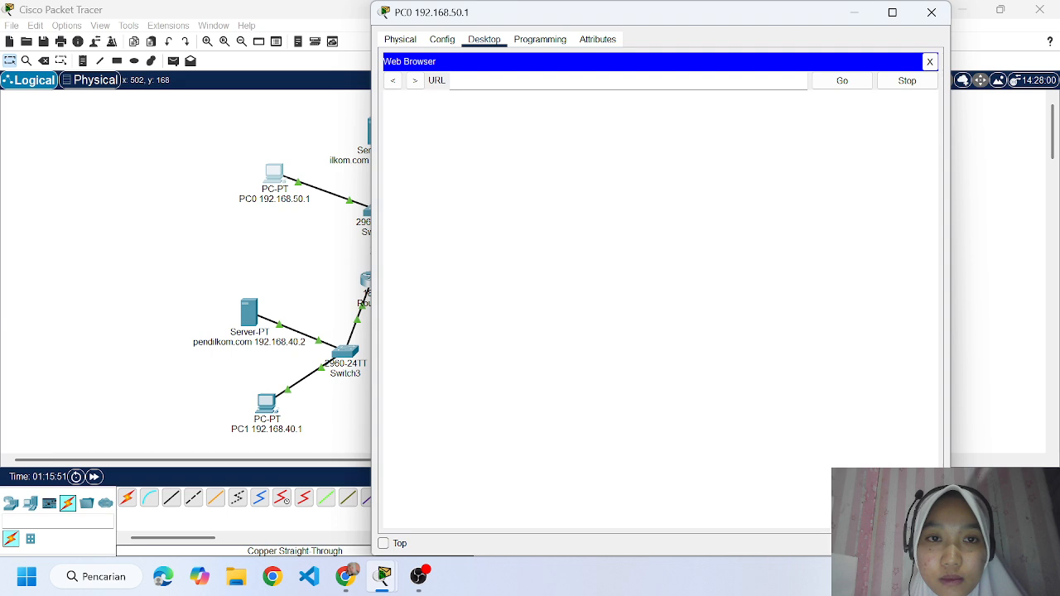
type("pendilkom")
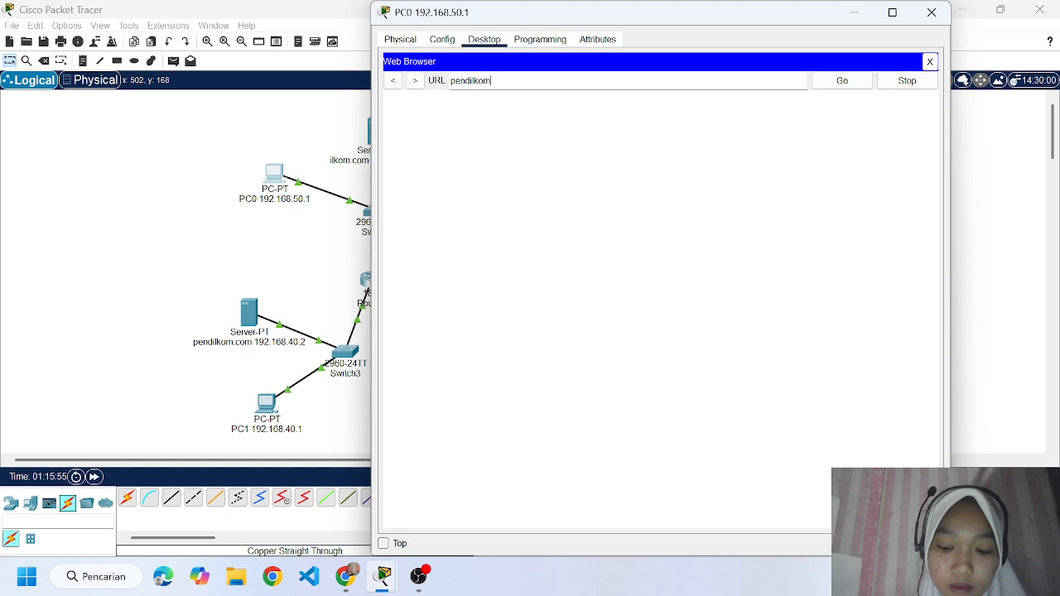
type(".com")
key("Return")
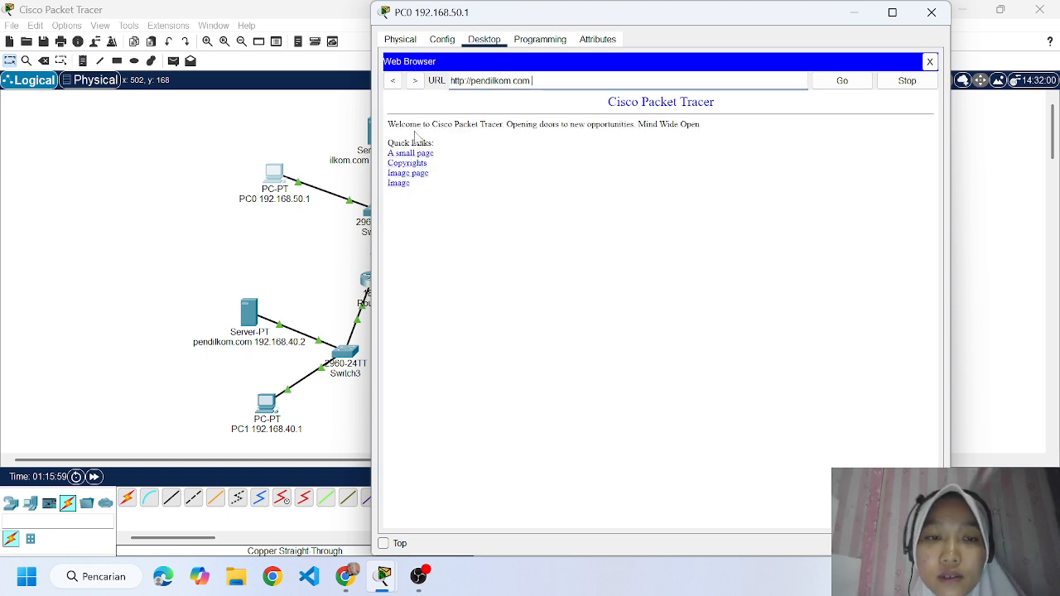
left_click_drag(388, 124, 511, 208)
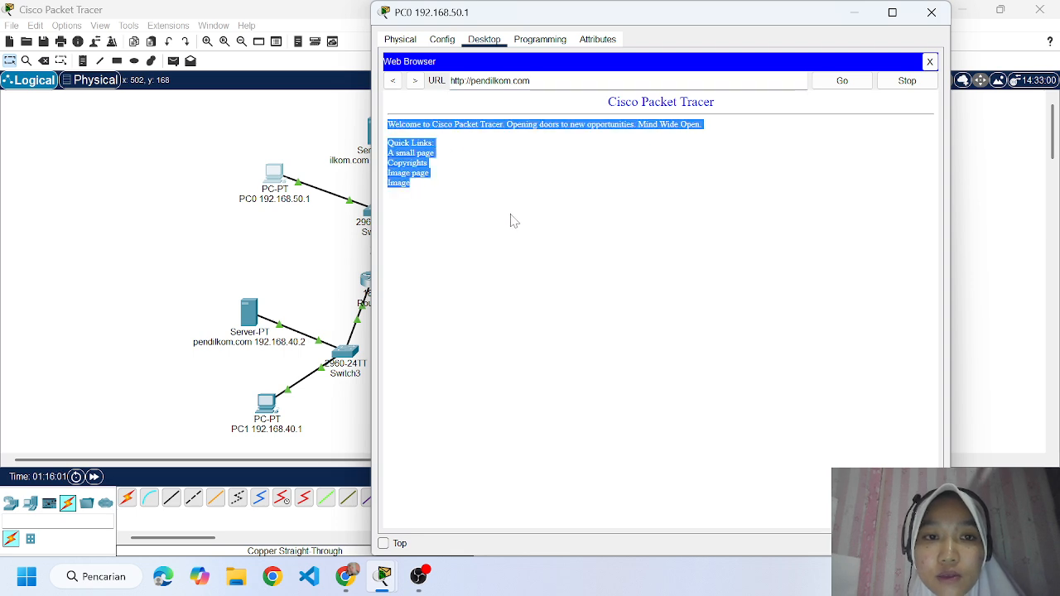
left_click(931, 13)
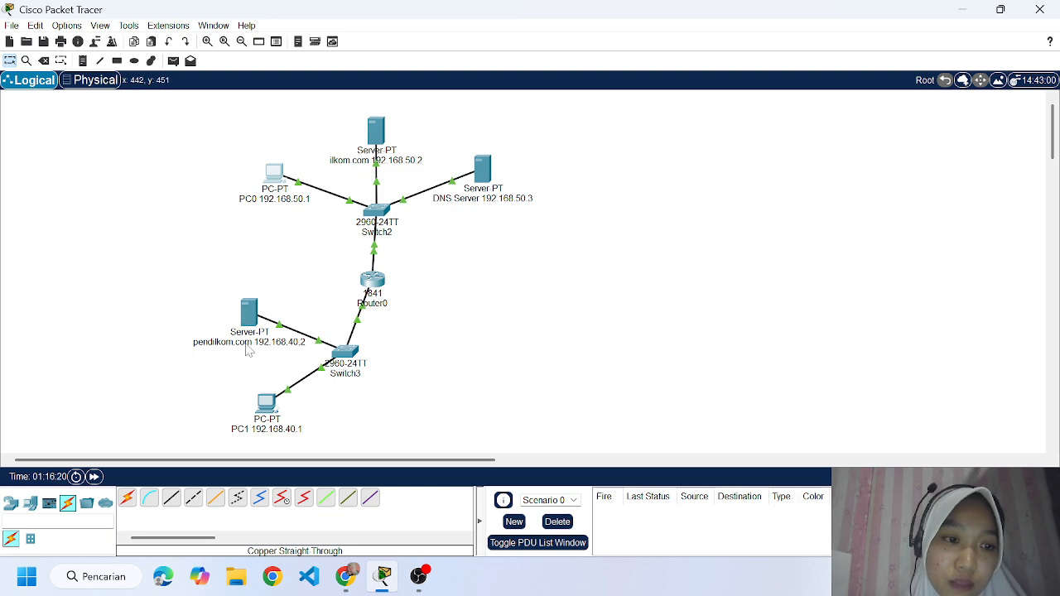
Check PC1's IPv4 address, gateway and DNS server in its IP configuration and close the window.
left_click(265, 404)
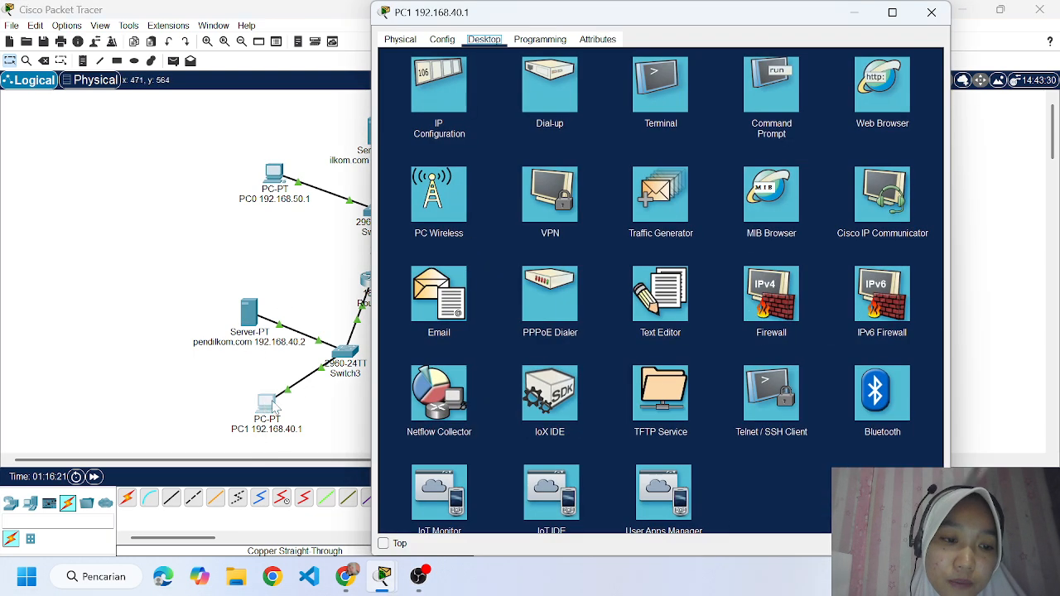
left_click(438, 86)
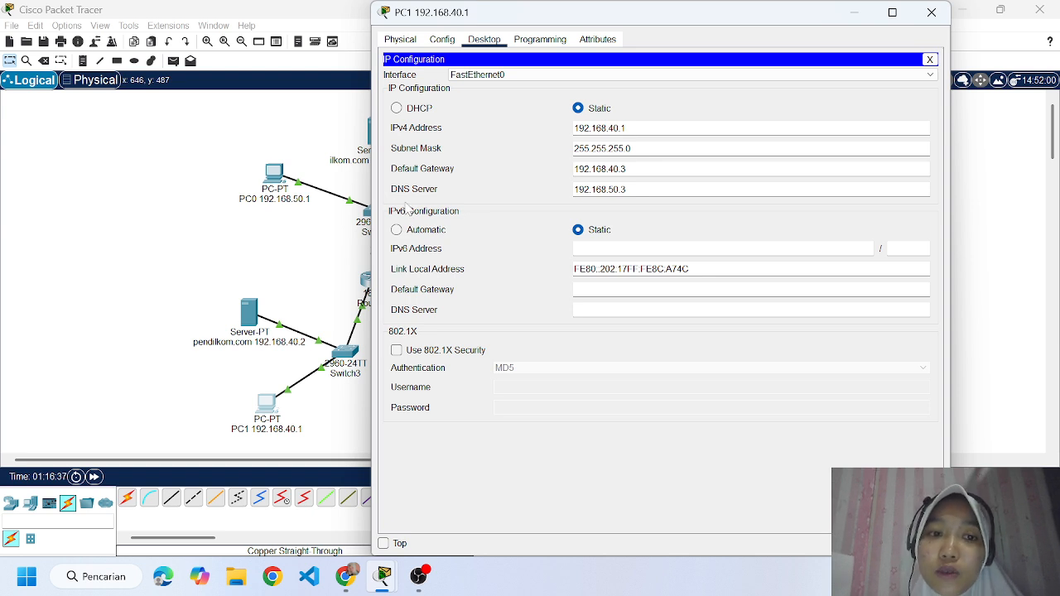
left_click(919, 10)
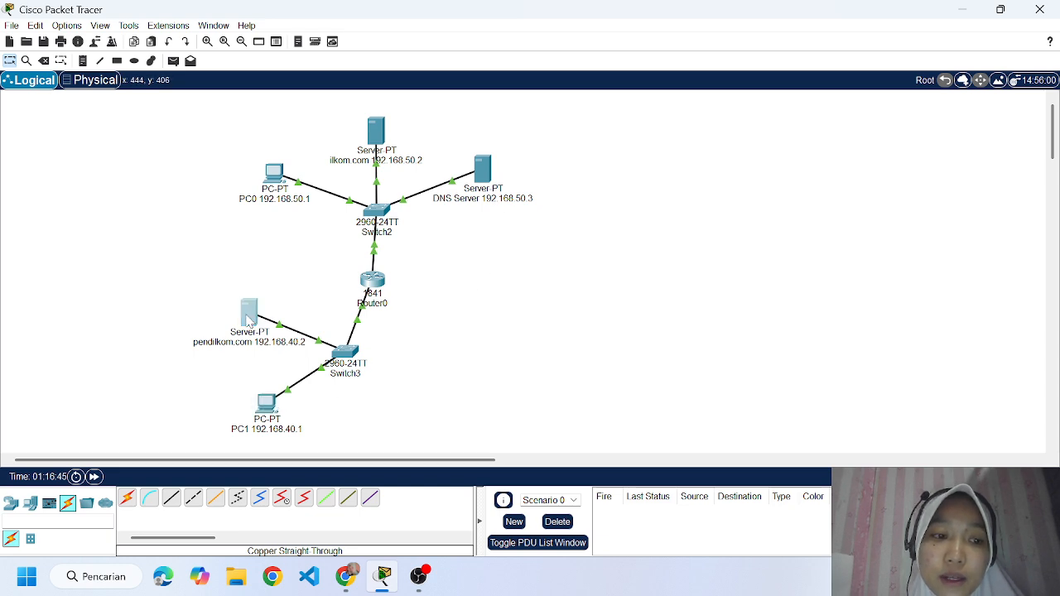
Set the pendilkom.com server's IPv4 DNS server to 192.168.50.3 in its IP configuration and close the window.
left_click(252, 316)
left_click(431, 88)
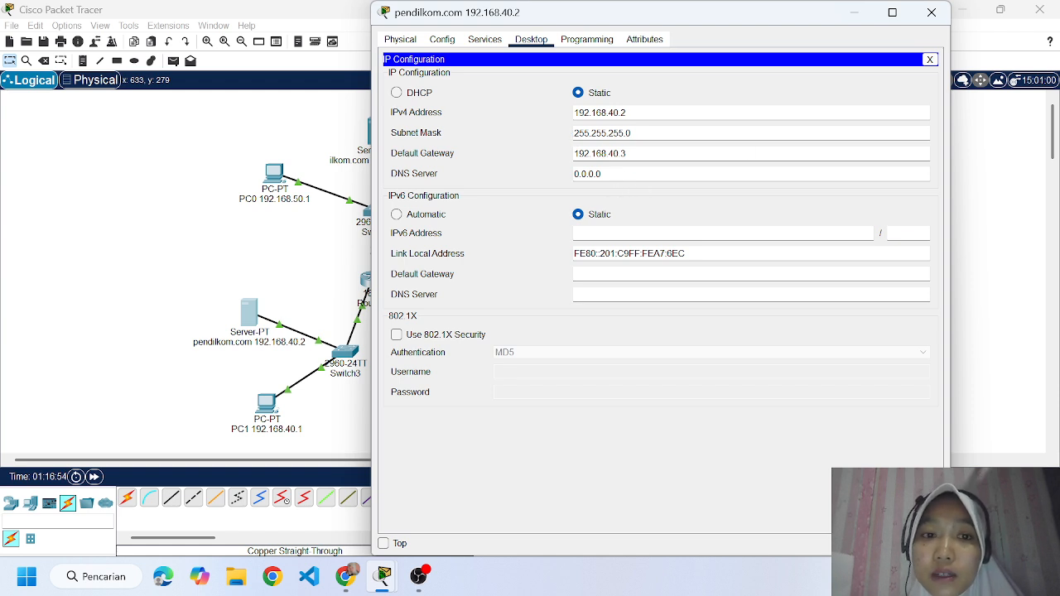
left_click_drag(602, 174, 573, 174)
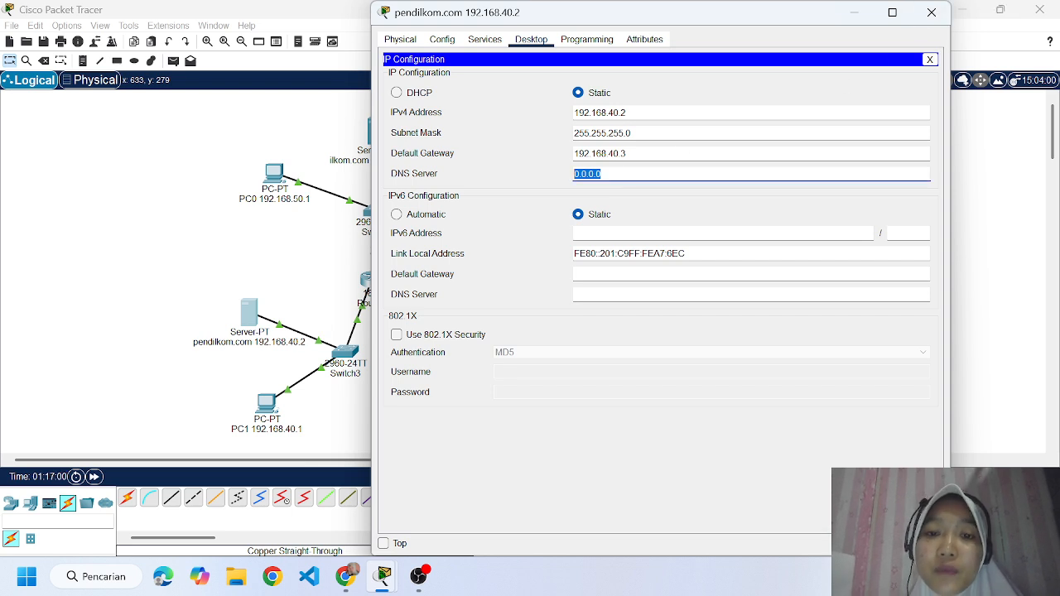
type("1")
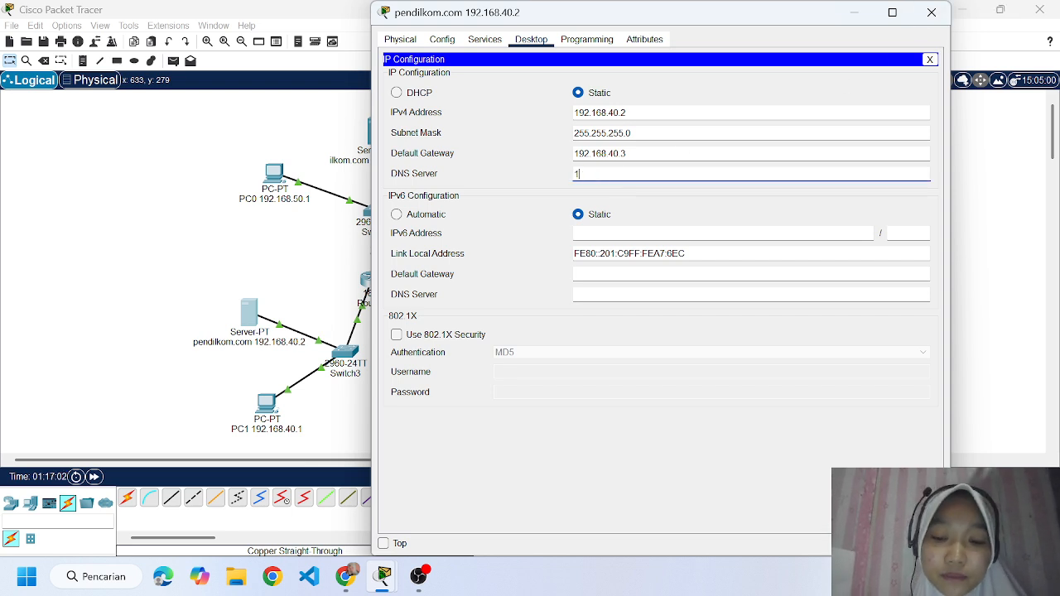
type("92.168")
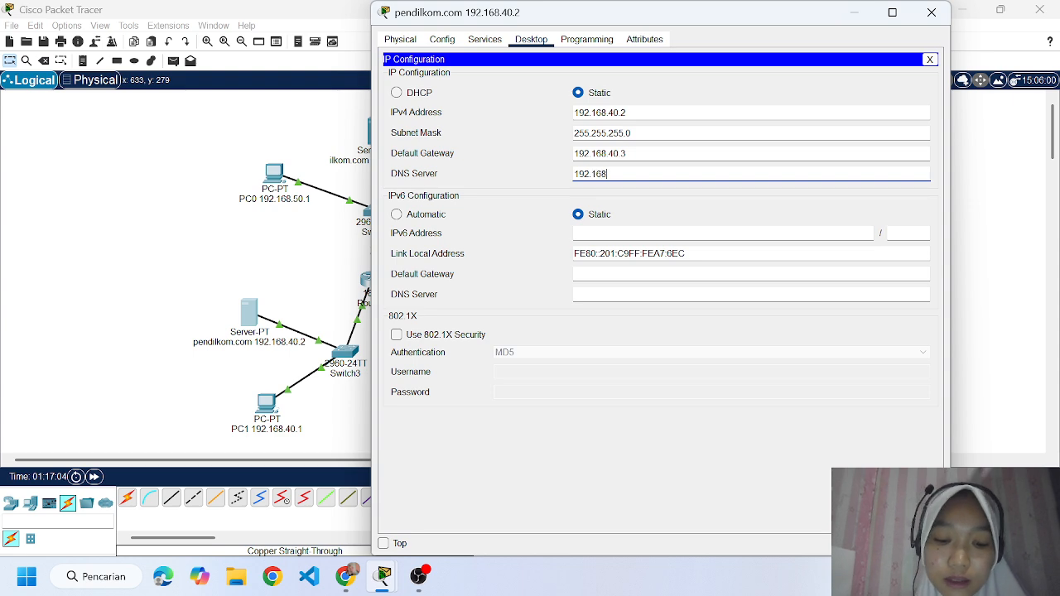
type(".50.")
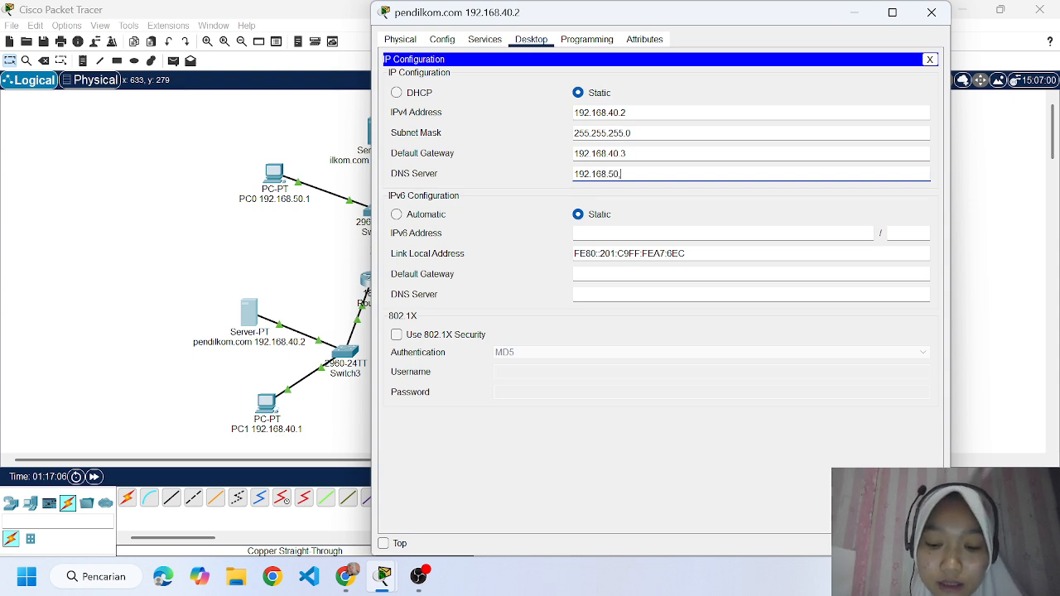
type(",")
key("BackSpace")
type(".3")
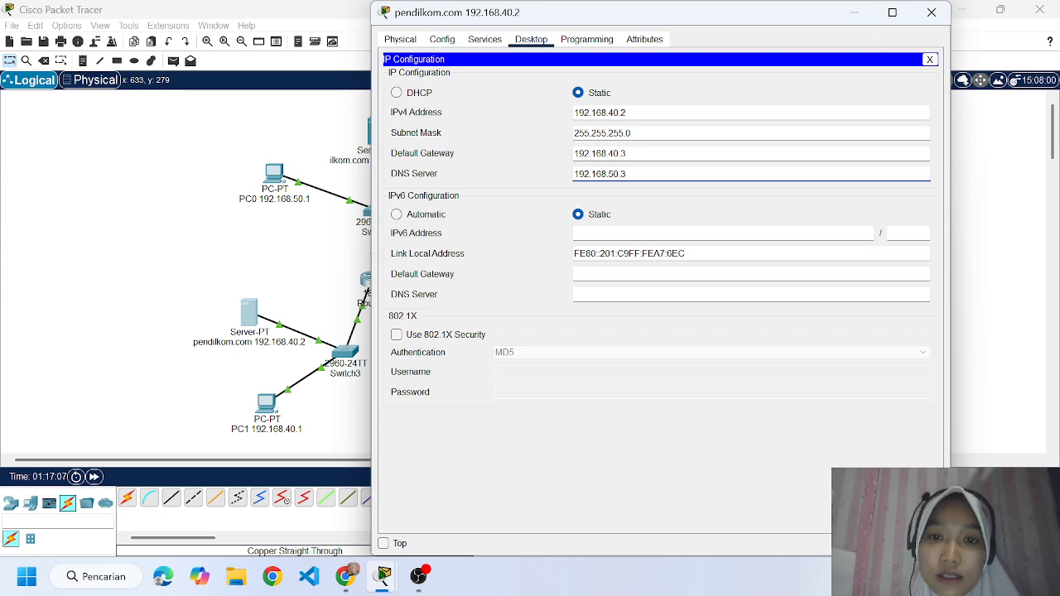
left_click(932, 13)
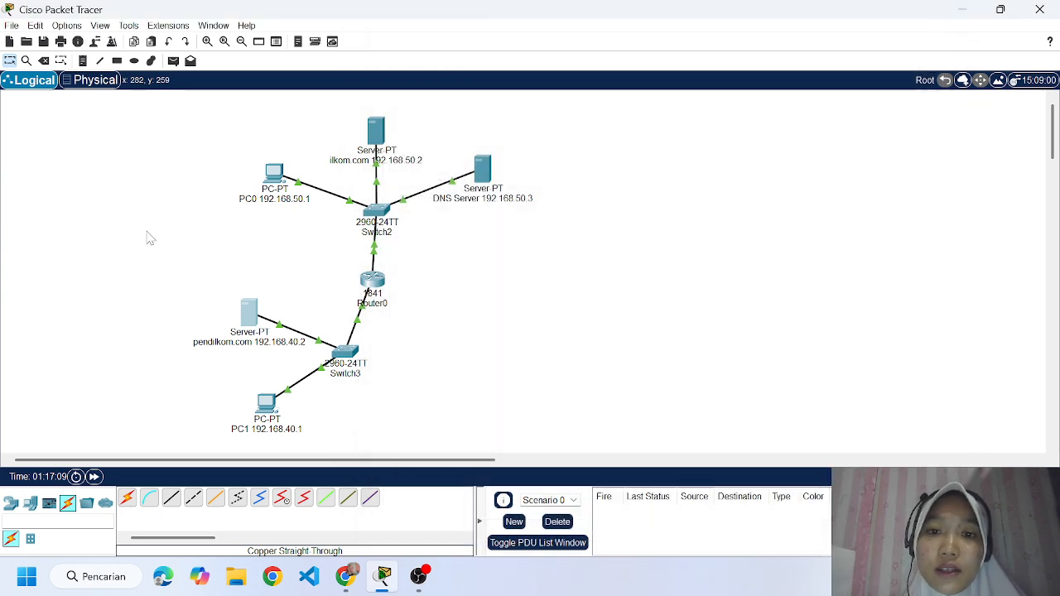
Check PC0's IPv4 address, gateway and DNS server in its IP configuration and close the window.
left_click(275, 176)
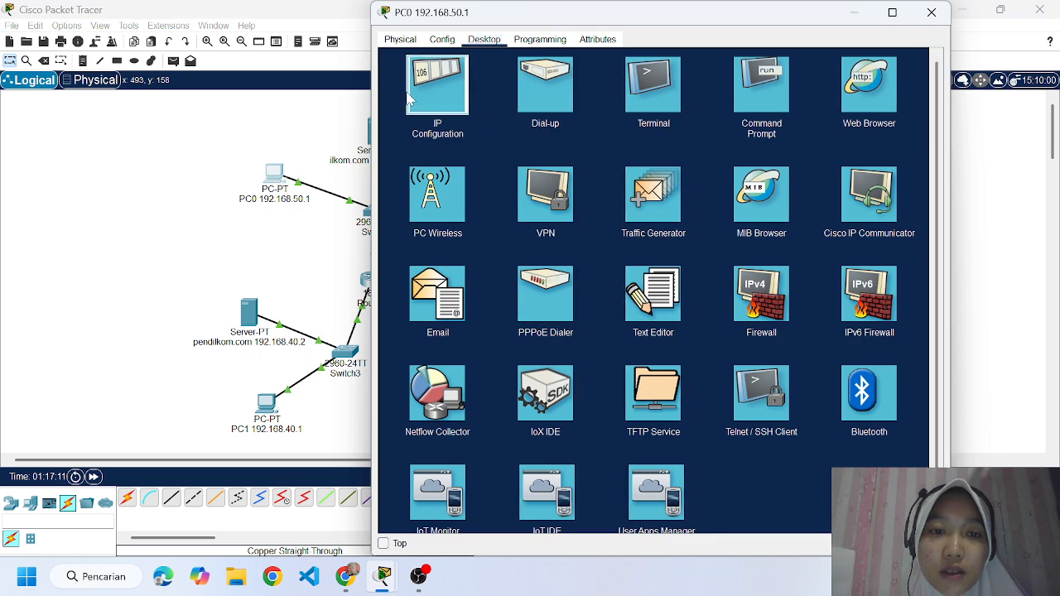
left_click(437, 91)
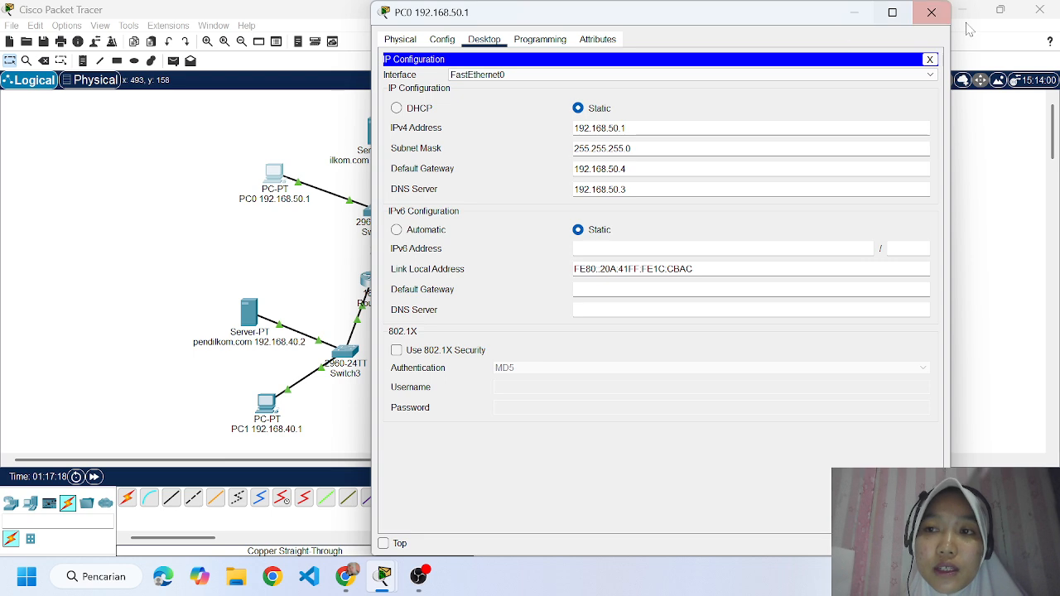
left_click(932, 12)
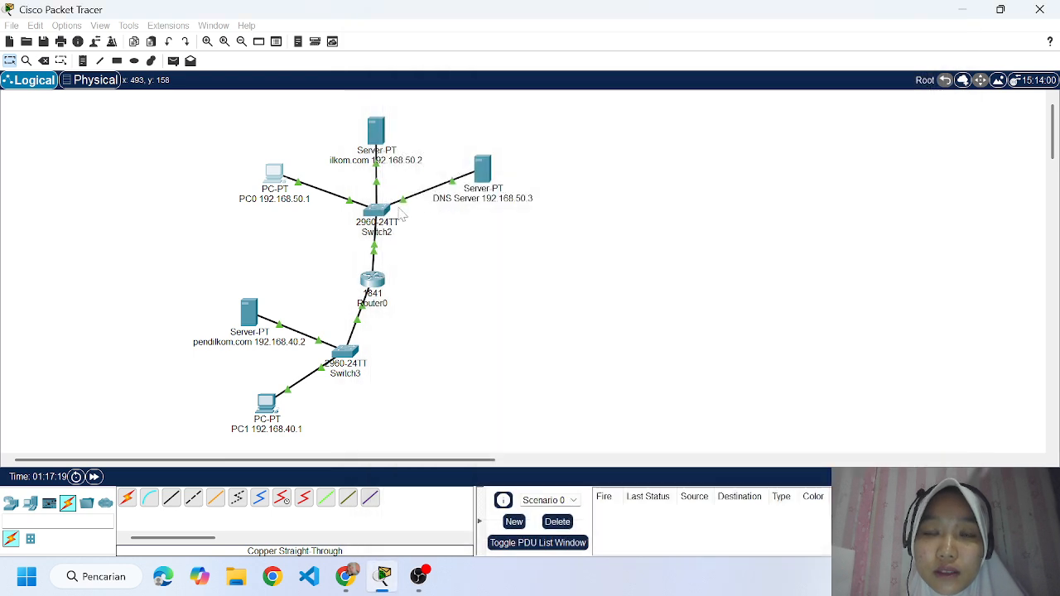
Set the ilkom.com server's IPv4 DNS server to 192.168.50.3 in its IP configuration and close the window.
left_click(384, 146)
left_click(455, 86)
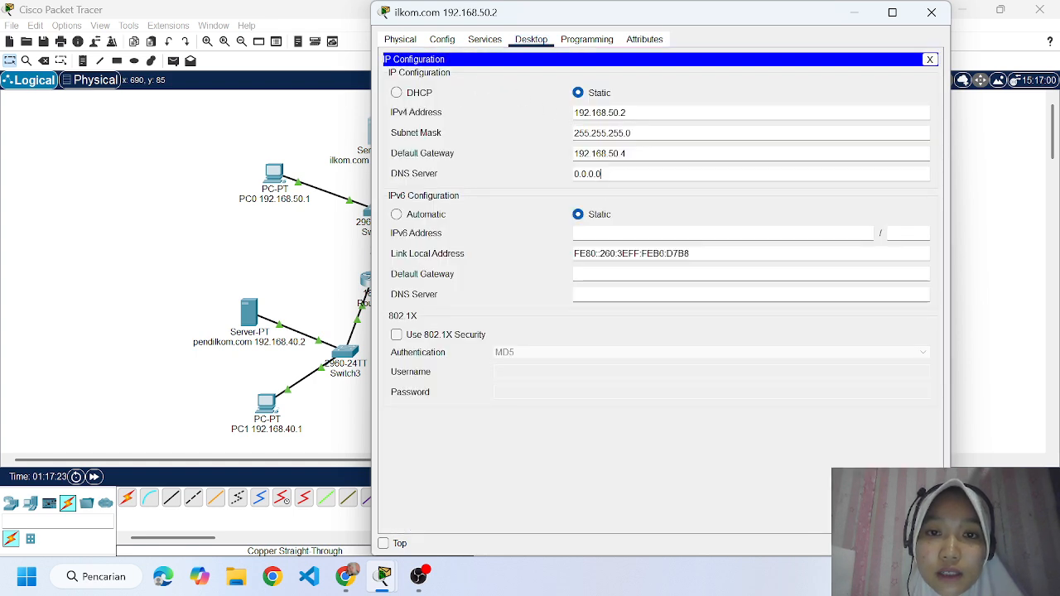
key("ctrl+a")
key("BackSpace")
type("19")
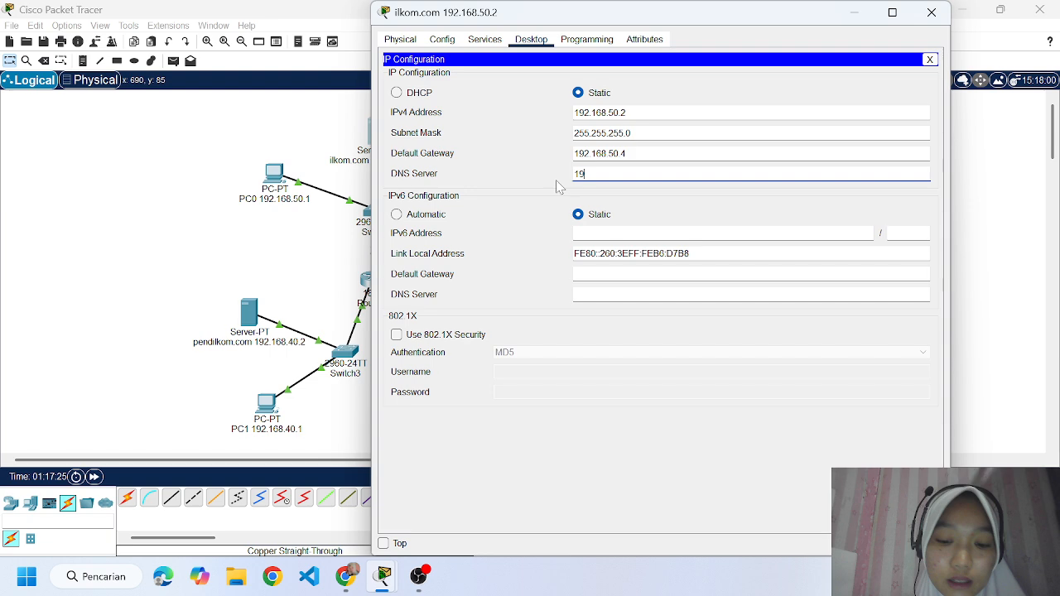
type("2.168.50.3")
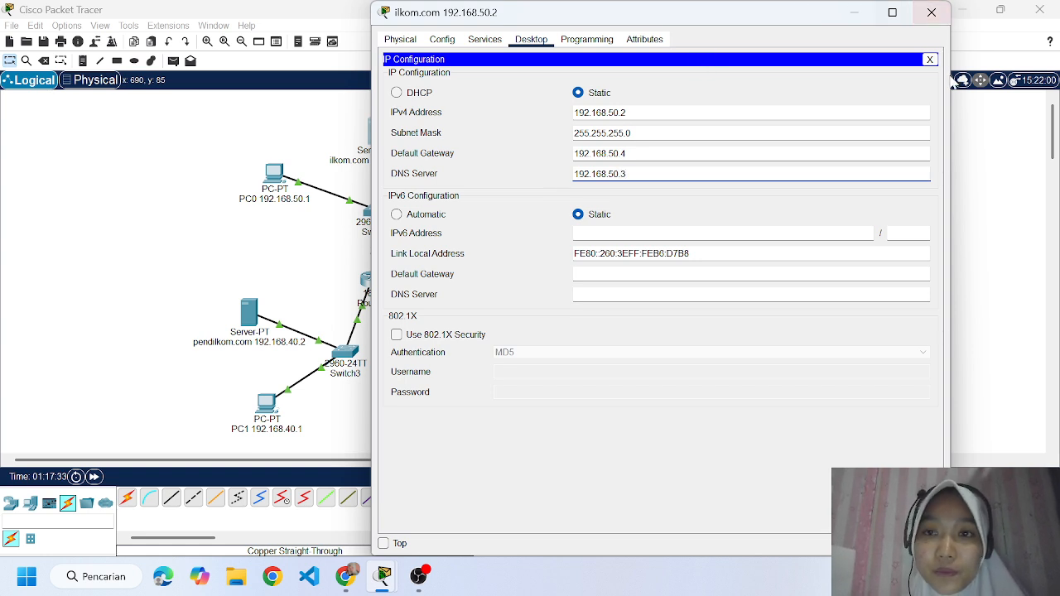
left_click(932, 11)
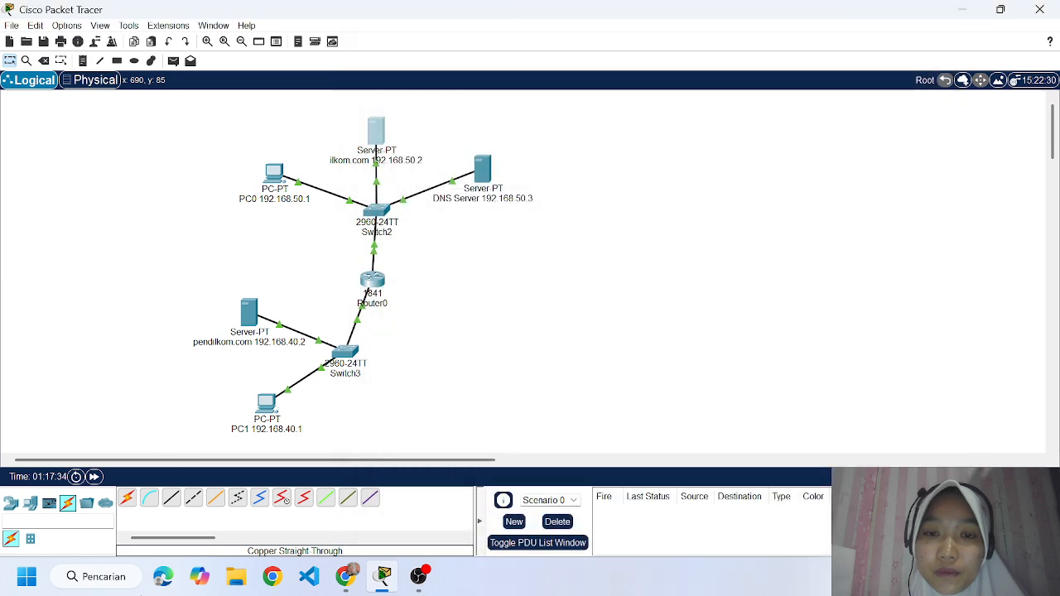
Check the DNS Server device's IPv4 settings in its IP configuration and close the window.
left_click(483, 170)
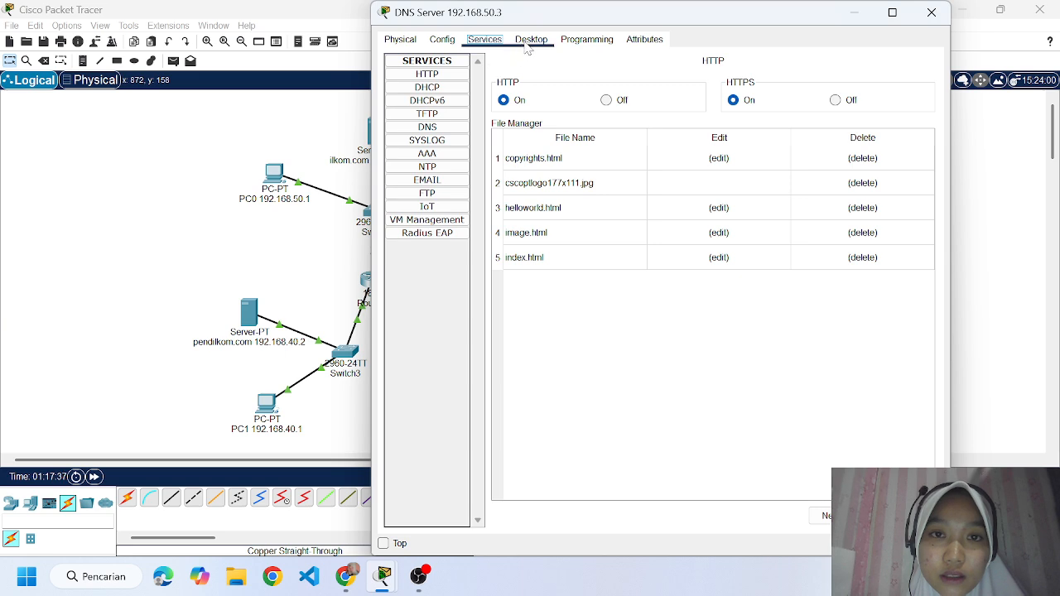
left_click(531, 40)
left_click(439, 91)
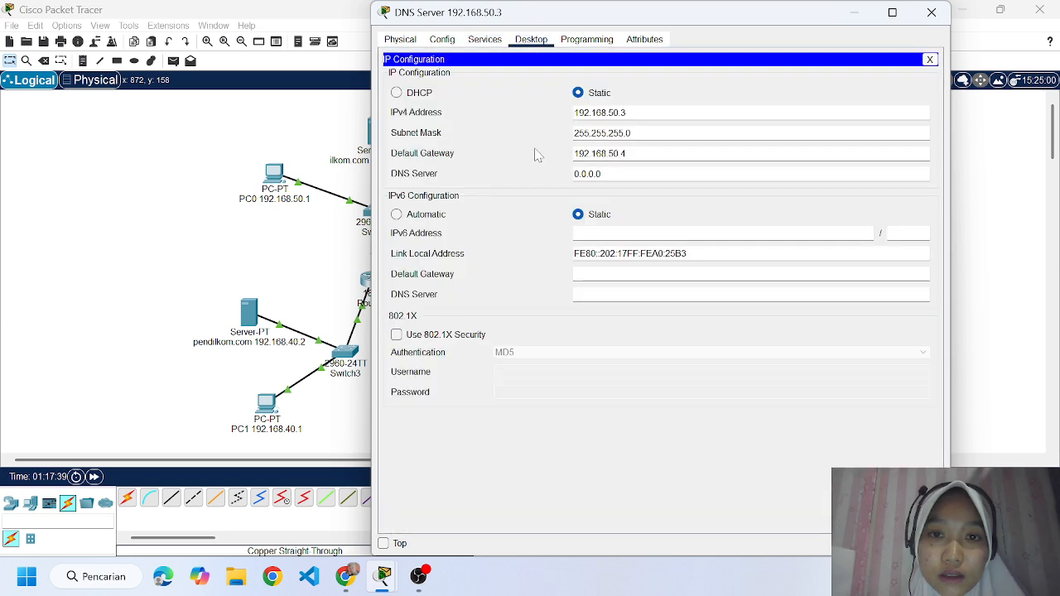
left_click(931, 13)
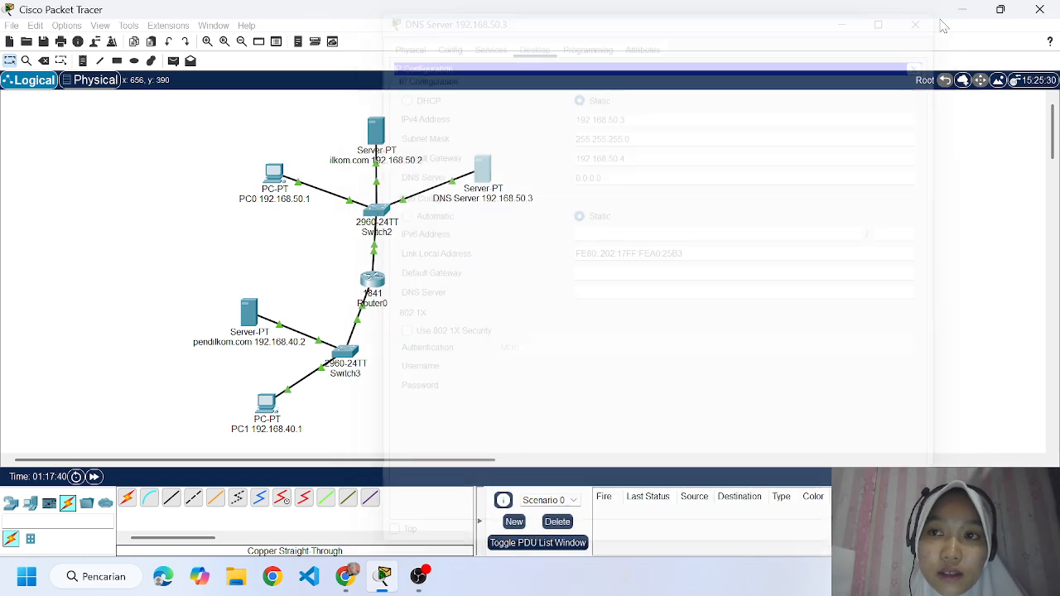